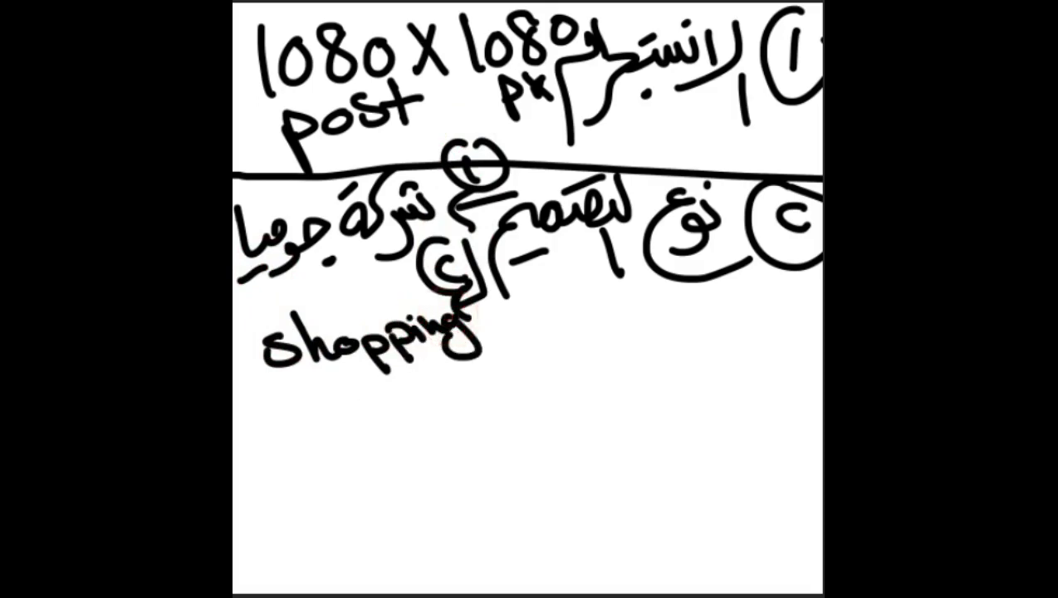
Rule a line under the shopping note and handwrite a circled ٢ with the target-audience heading.
{"action": "mouse_move", "coordinate": [239, 385]}
{"action": "left_mouse_down"}
{"action": "mouse_move", "coordinate": [795, 398]}
{"action": "mouse_move", "coordinate": [798, 452]}
{"action": "left_mouse_up"}
{"action": "mouse_move", "coordinate": [810, 403]}
{"action": "left_mouse_down"}
{"action": "mouse_move", "coordinate": [772, 477]}
{"action": "mouse_move", "coordinate": [820, 473]}
{"action": "left_mouse_up"}
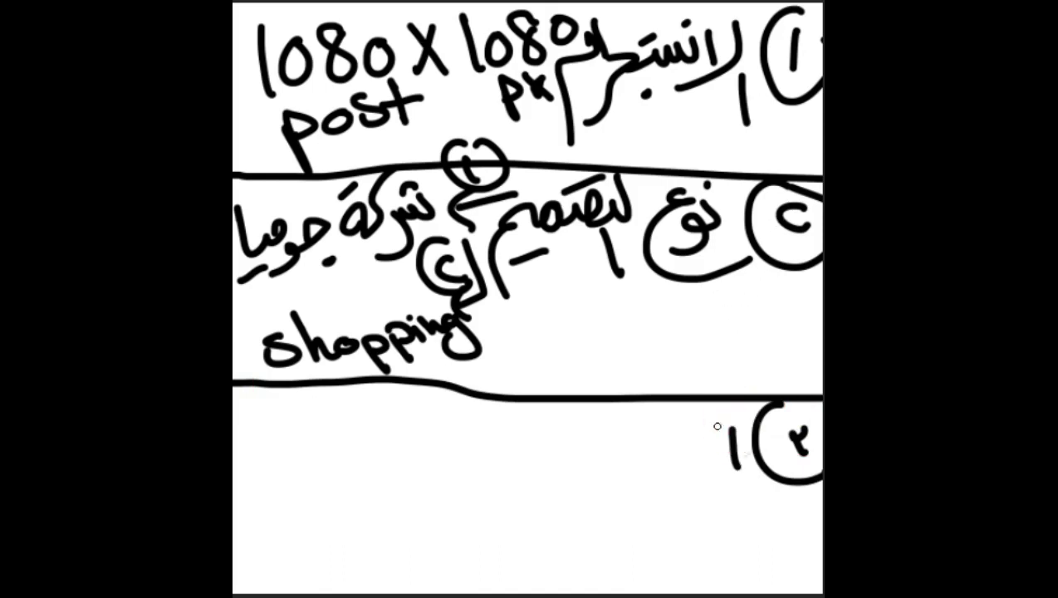
{"action": "mouse_move", "coordinate": [695, 407]}
{"action": "left_mouse_down"}
{"action": "mouse_move", "coordinate": [677, 465]}
{"action": "mouse_move", "coordinate": [633, 453]}
{"action": "mouse_move", "coordinate": [610, 460]}
{"action": "mouse_move", "coordinate": [664, 420]}
{"action": "left_mouse_up"}
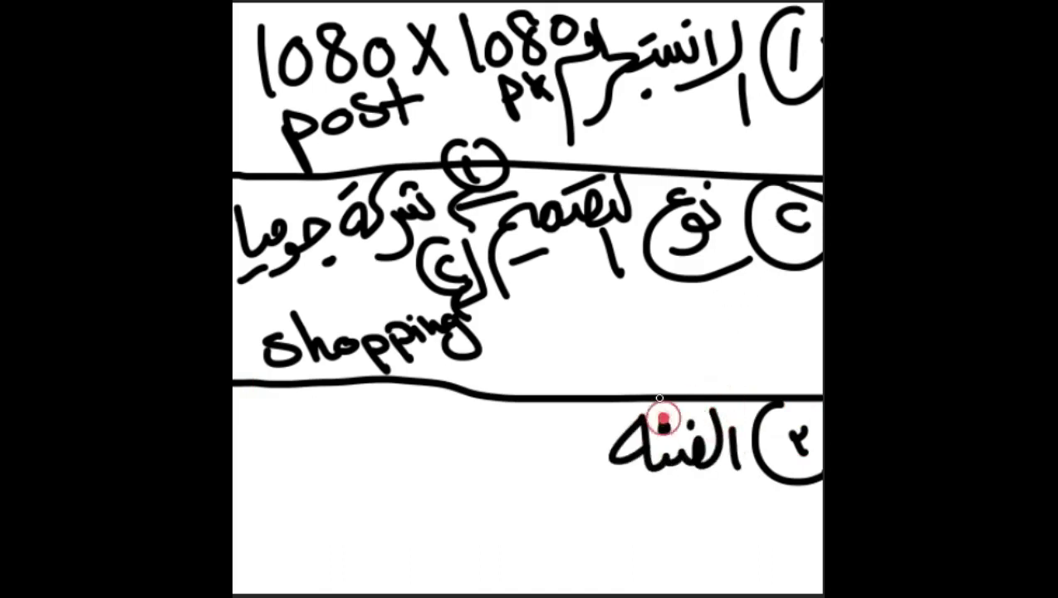
{"action": "left_click_drag", "start_coordinate": [600, 455], "coordinate": [604, 492]}
{"action": "mouse_move", "coordinate": [596, 384]}
{"action": "left_mouse_down"}
{"action": "mouse_move", "coordinate": [561, 445]}
{"action": "mouse_move", "coordinate": [508, 461]}
{"action": "mouse_move", "coordinate": [460, 452]}
{"action": "mouse_move", "coordinate": [465, 443]}
{"action": "mouse_move", "coordinate": [419, 460]}
{"action": "left_mouse_up"}
{"action": "left_click_drag", "start_coordinate": [440, 411], "coordinate": [431, 415]}
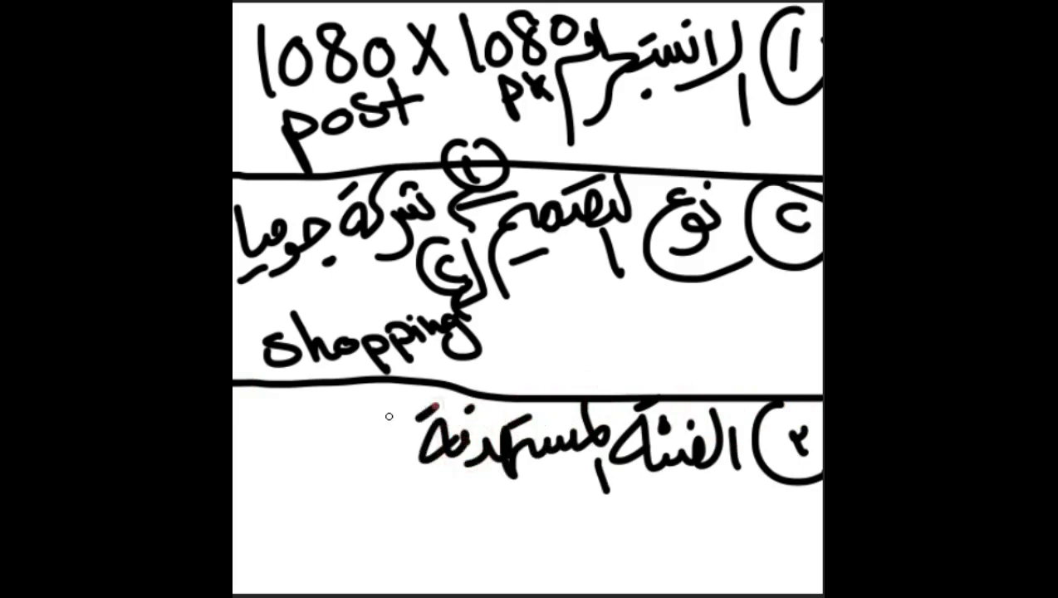
Handwrite and circle 'women' below, then note ١٤ with an arrow toward the left edge.
{"action": "mouse_move", "coordinate": [758, 482]}
{"action": "left_mouse_down"}
{"action": "mouse_move", "coordinate": [776, 552]}
{"action": "mouse_move", "coordinate": [743, 573]}
{"action": "mouse_move", "coordinate": [689, 532]}
{"action": "mouse_move", "coordinate": [683, 496]}
{"action": "mouse_move", "coordinate": [619, 547]}
{"action": "mouse_move", "coordinate": [585, 535]}
{"action": "mouse_move", "coordinate": [548, 547]}
{"action": "left_mouse_up"}
{"action": "left_click", "coordinate": [639, 504]}
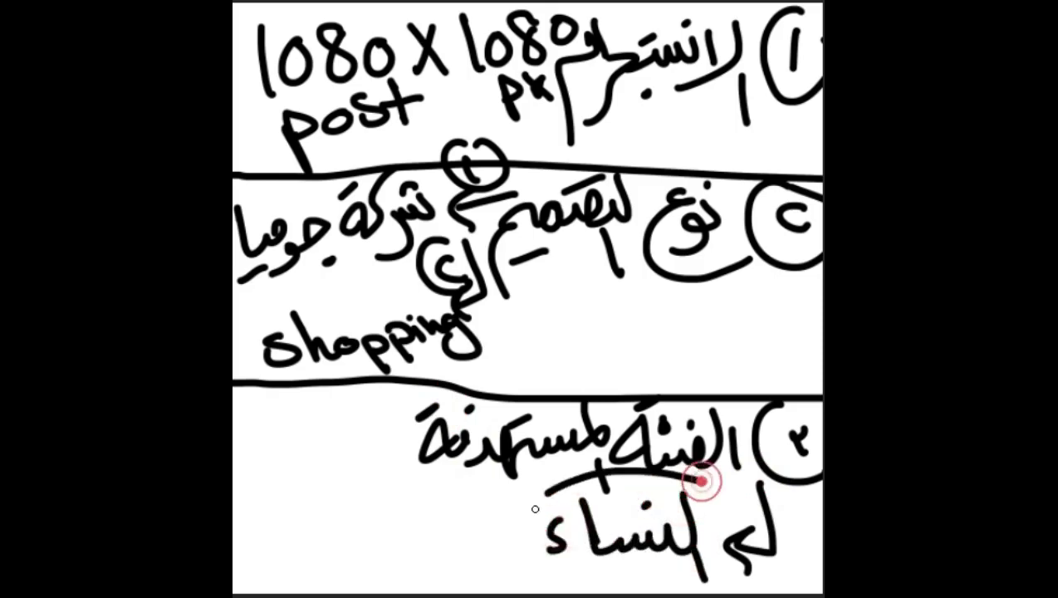
{"action": "left_click_drag", "start_coordinate": [701, 480], "coordinate": [730, 502]}
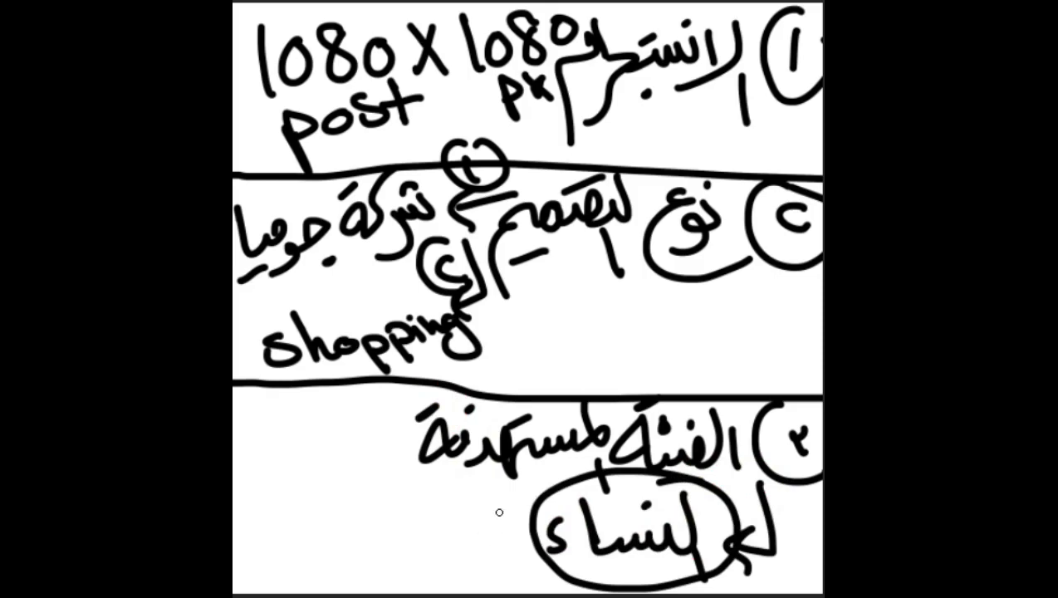
{"action": "mouse_move", "coordinate": [499, 507]}
{"action": "left_mouse_down"}
{"action": "mouse_move", "coordinate": [496, 543]}
{"action": "mouse_move", "coordinate": [375, 548]}
{"action": "mouse_move", "coordinate": [390, 563]}
{"action": "left_mouse_up"}
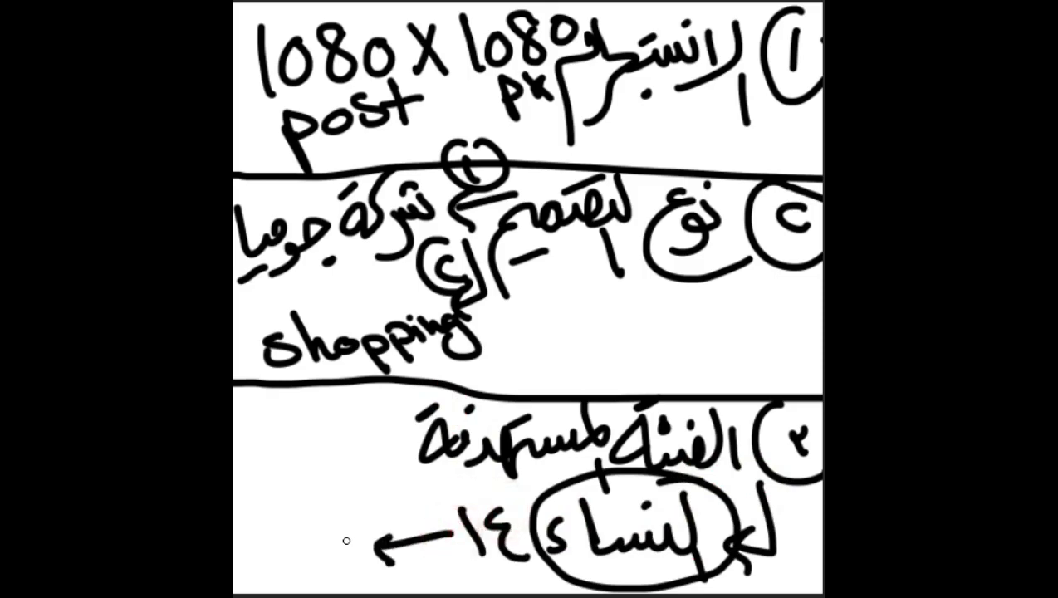
{"action": "left_click_drag", "start_coordinate": [235, 542], "coordinate": [346, 539]}
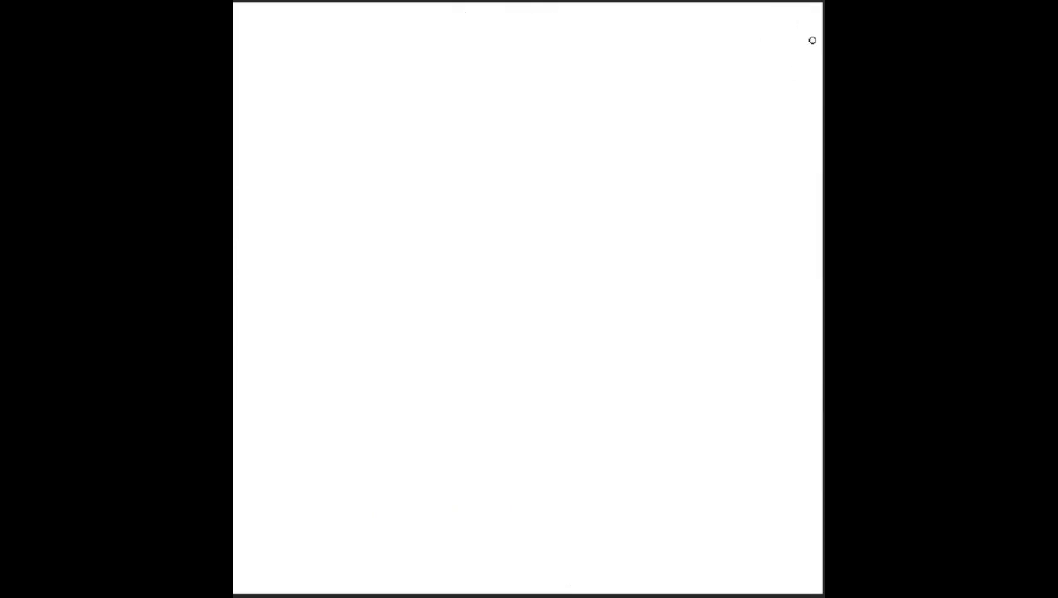
Handwrite the circled section number ٤ and the requirements heading at the top.
{"action": "left_click_drag", "start_coordinate": [812, 40], "coordinate": [804, 63]}
{"action": "left_click_drag", "start_coordinate": [802, 19], "coordinate": [801, 92]}
{"action": "left_click_drag", "start_coordinate": [724, 73], "coordinate": [730, 110]}
{"action": "mouse_move", "coordinate": [727, 22]}
{"action": "left_mouse_down"}
{"action": "mouse_move", "coordinate": [734, 62]}
{"action": "mouse_move", "coordinate": [680, 59]}
{"action": "mouse_move", "coordinate": [654, 83]}
{"action": "mouse_move", "coordinate": [619, 93]}
{"action": "left_mouse_up"}
{"action": "left_click_drag", "start_coordinate": [693, 9], "coordinate": [694, 50]}
{"action": "left_click_drag", "start_coordinate": [623, 33], "coordinate": [586, 54]}
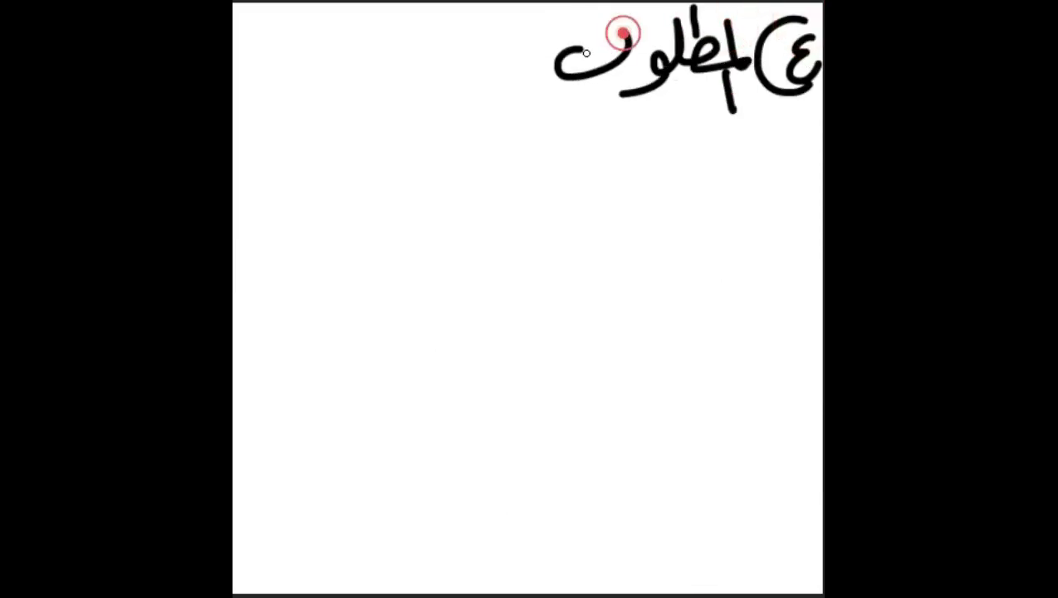
{"action": "left_click", "coordinate": [606, 85]}
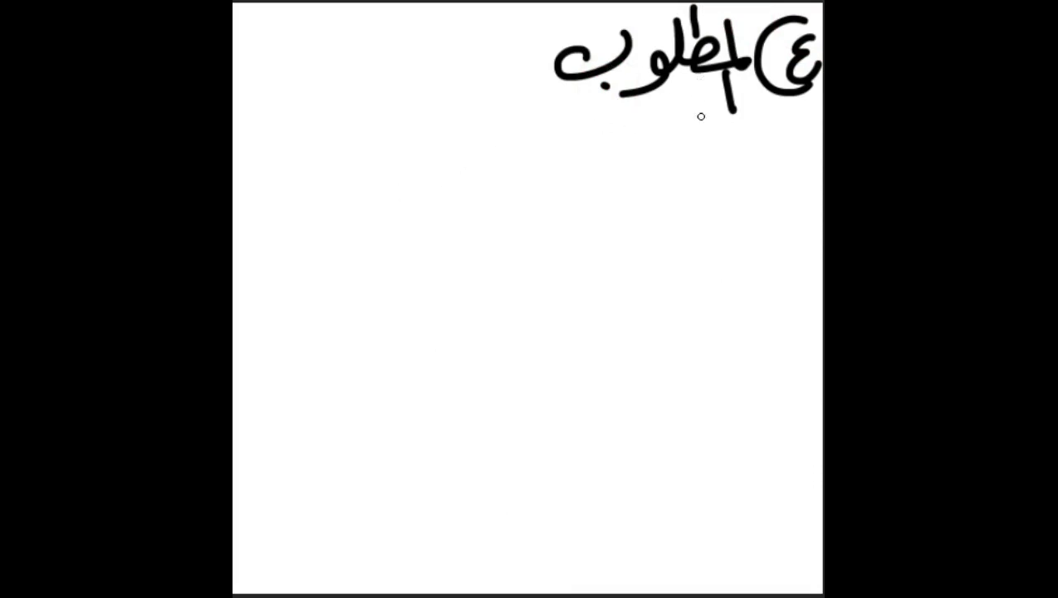
Write requirement 1, summer offers for shoes, with a circled number.
{"action": "left_click_drag", "start_coordinate": [702, 70], "coordinate": [667, 146]}
{"action": "left_click_drag", "start_coordinate": [664, 108], "coordinate": [565, 183]}
{"action": "mouse_move", "coordinate": [571, 146]}
{"action": "left_mouse_down"}
{"action": "mouse_move", "coordinate": [548, 176]}
{"action": "mouse_move", "coordinate": [490, 162]}
{"action": "mouse_move", "coordinate": [488, 200]}
{"action": "left_mouse_up"}
{"action": "left_click", "coordinate": [538, 106]}
{"action": "mouse_move", "coordinate": [472, 101]}
{"action": "left_mouse_down"}
{"action": "mouse_move", "coordinate": [477, 154]}
{"action": "mouse_move", "coordinate": [390, 146]}
{"action": "mouse_move", "coordinate": [340, 158]}
{"action": "left_mouse_up"}
{"action": "left_click_drag", "start_coordinate": [411, 180], "coordinate": [396, 183]}
{"action": "left_click", "coordinate": [395, 97]}
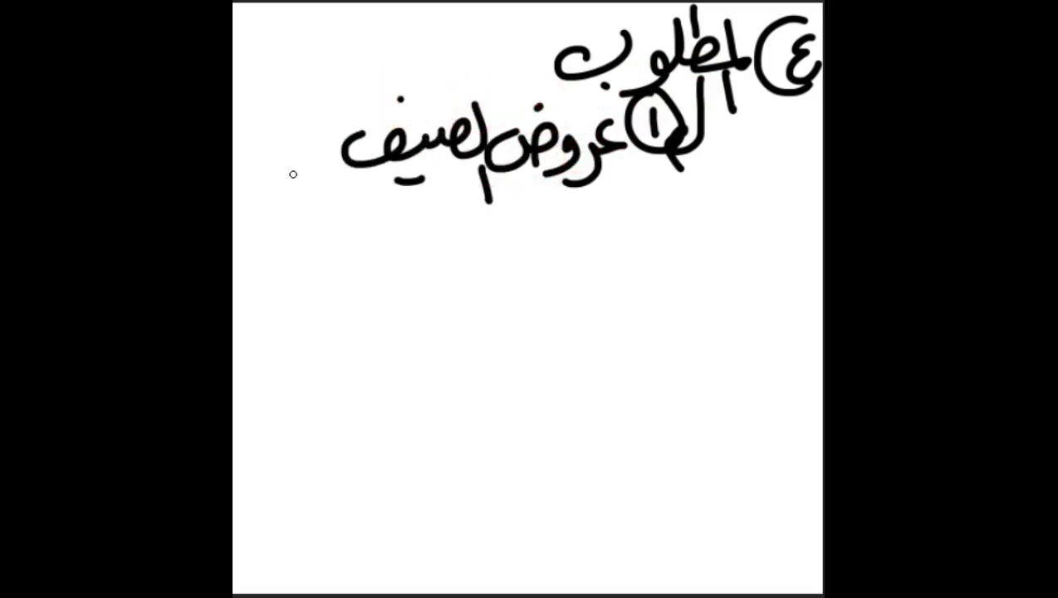
{"action": "mouse_move", "coordinate": [312, 103]}
{"action": "left_mouse_down"}
{"action": "mouse_move", "coordinate": [276, 166]}
{"action": "mouse_move", "coordinate": [262, 133]}
{"action": "mouse_move", "coordinate": [241, 157]}
{"action": "left_mouse_up"}
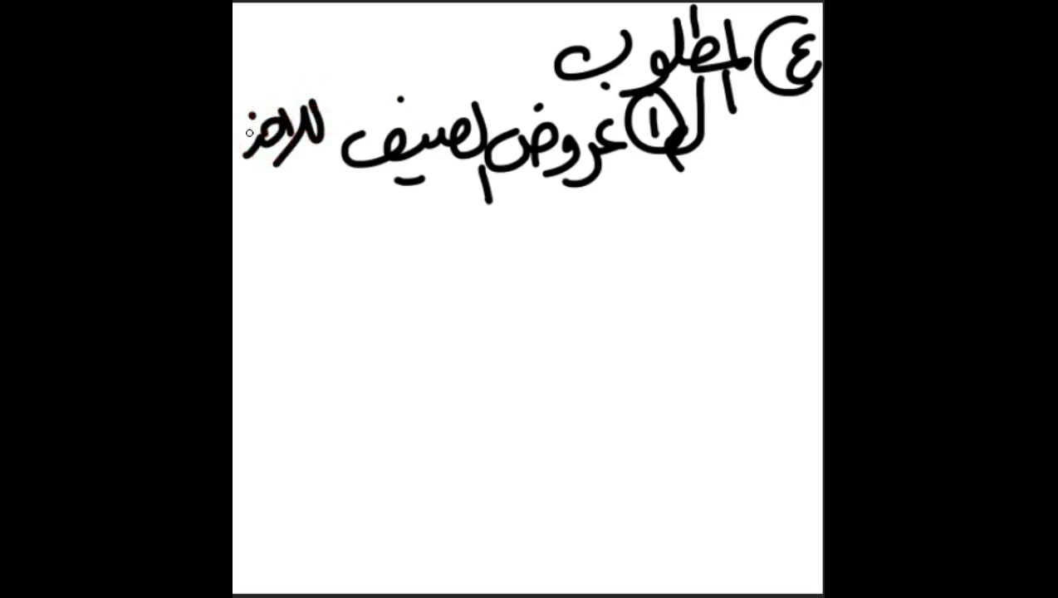
{"action": "mouse_move", "coordinate": [270, 91]}
{"action": "left_mouse_down"}
{"action": "mouse_move", "coordinate": [236, 133]}
{"action": "mouse_move", "coordinate": [236, 109]}
{"action": "left_mouse_up"}
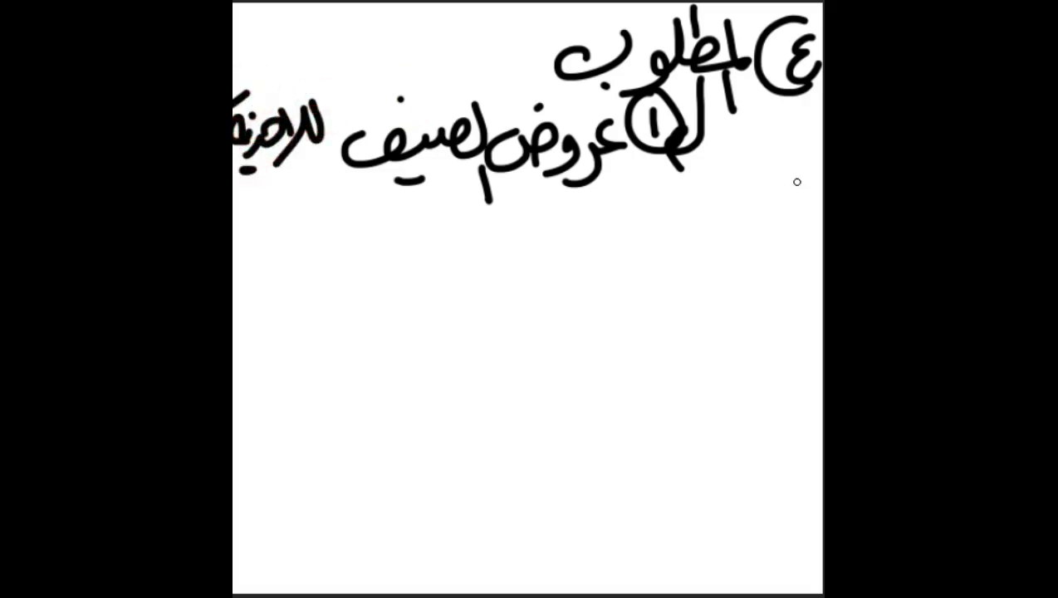
Continue requirement 1 on the next line with 'women's bags', ending with a period.
{"action": "left_click_drag", "start_coordinate": [796, 182], "coordinate": [759, 225]}
{"action": "left_click_drag", "start_coordinate": [782, 147], "coordinate": [779, 203]}
{"action": "mouse_move", "coordinate": [751, 207]}
{"action": "left_mouse_down"}
{"action": "mouse_move", "coordinate": [746, 165]}
{"action": "mouse_move", "coordinate": [681, 220]}
{"action": "mouse_move", "coordinate": [616, 234]}
{"action": "left_mouse_up"}
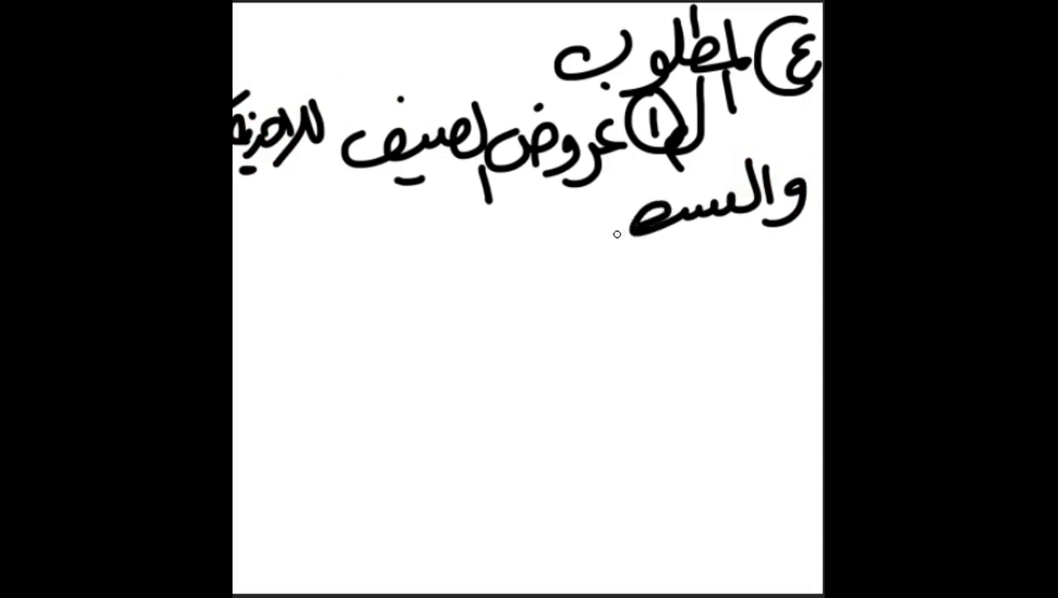
{"action": "left_click_drag", "start_coordinate": [639, 170], "coordinate": [622, 211]}
{"action": "left_click", "coordinate": [711, 184]}
{"action": "left_click", "coordinate": [670, 181]}
{"action": "left_click_drag", "start_coordinate": [613, 251], "coordinate": [616, 272]}
{"action": "mouse_move", "coordinate": [597, 200]}
{"action": "left_mouse_down"}
{"action": "mouse_move", "coordinate": [519, 243]}
{"action": "mouse_move", "coordinate": [455, 200]}
{"action": "mouse_move", "coordinate": [374, 245]}
{"action": "left_mouse_up"}
{"action": "left_click", "coordinate": [551, 207]}
{"action": "left_click", "coordinate": [447, 197]}
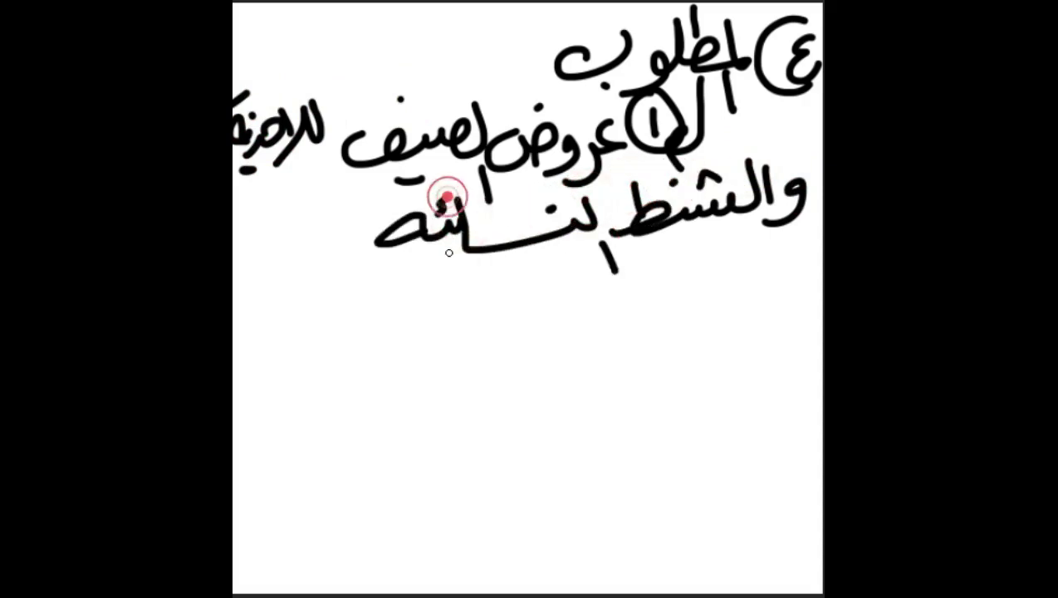
{"action": "left_click", "coordinate": [394, 203]}
{"action": "left_click", "coordinate": [345, 246]}
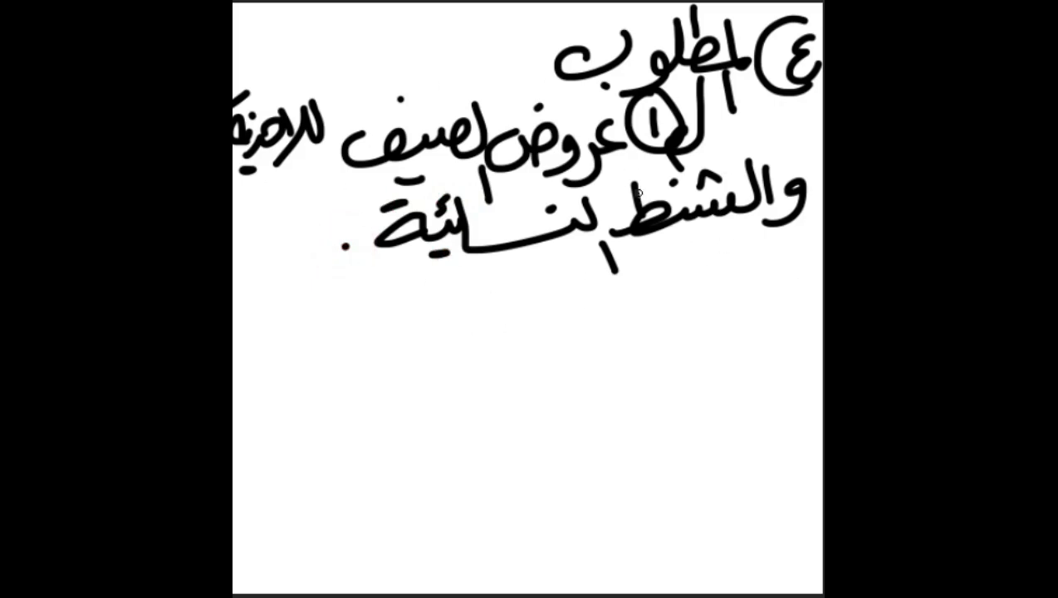
Start requirement ٢ with a circled number and the phrase 'in a way'.
{"action": "left_click_drag", "start_coordinate": [778, 291], "coordinate": [795, 314]}
{"action": "left_click_drag", "start_coordinate": [772, 253], "coordinate": [777, 249]}
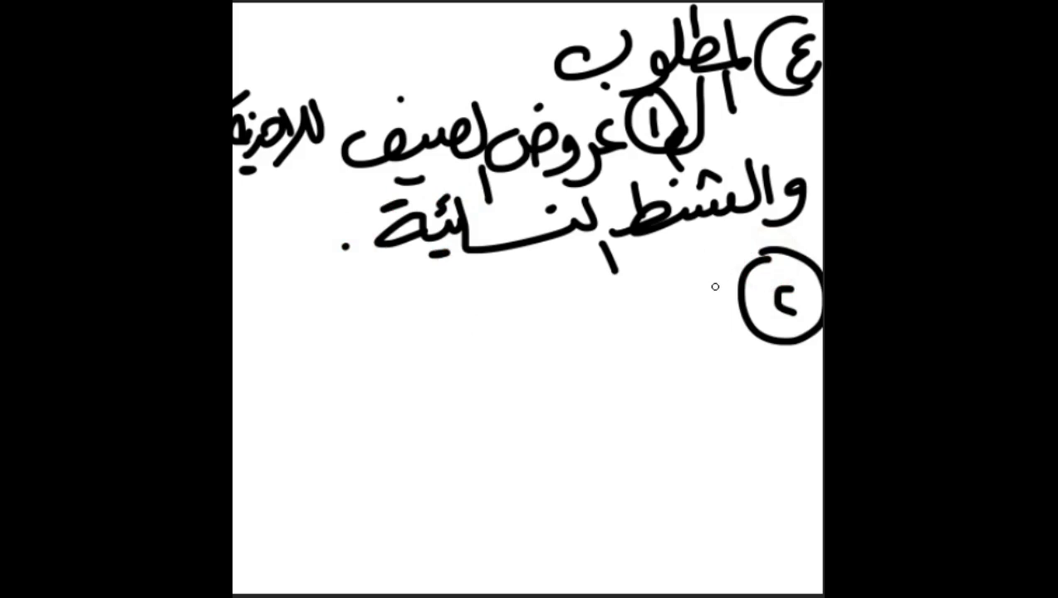
{"action": "mouse_move", "coordinate": [714, 286]}
{"action": "left_mouse_down"}
{"action": "mouse_move", "coordinate": [694, 314]}
{"action": "mouse_move", "coordinate": [629, 339]}
{"action": "left_mouse_up"}
{"action": "left_click_drag", "start_coordinate": [688, 253], "coordinate": [691, 286]}
{"action": "left_click_drag", "start_coordinate": [661, 274], "coordinate": [639, 307]}
{"action": "left_click_drag", "start_coordinate": [674, 253], "coordinate": [593, 315]}
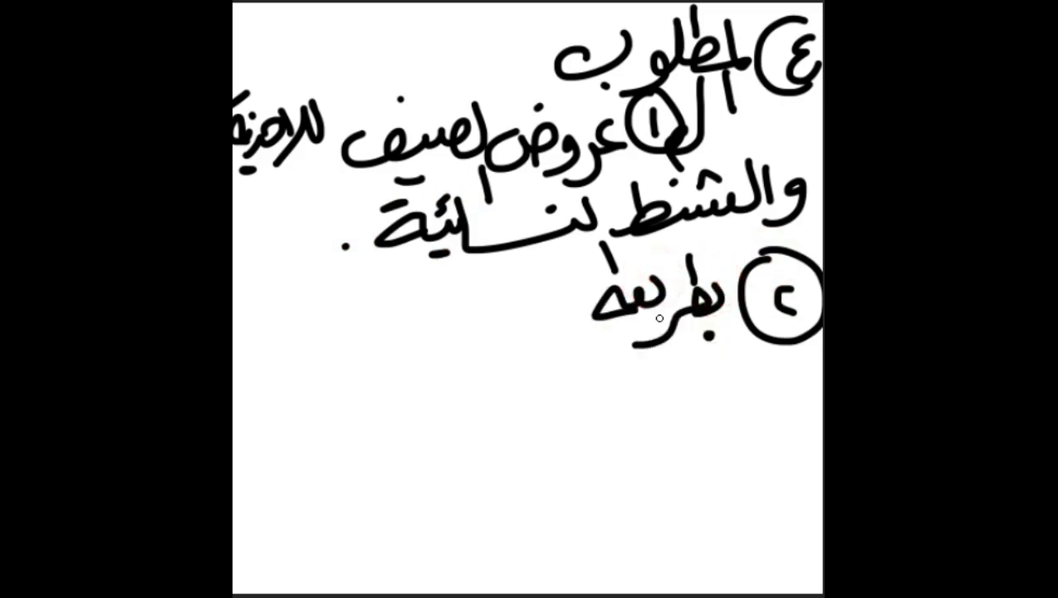
Finish requirement ٢: attracts the consumer to buy products, ending with a period.
{"action": "left_click_drag", "start_coordinate": [629, 257], "coordinate": [643, 273]}
{"action": "mouse_move", "coordinate": [573, 274]}
{"action": "left_mouse_down"}
{"action": "mouse_move", "coordinate": [538, 334]}
{"action": "mouse_move", "coordinate": [510, 279]}
{"action": "mouse_move", "coordinate": [444, 315]}
{"action": "left_mouse_up"}
{"action": "left_click", "coordinate": [479, 333]}
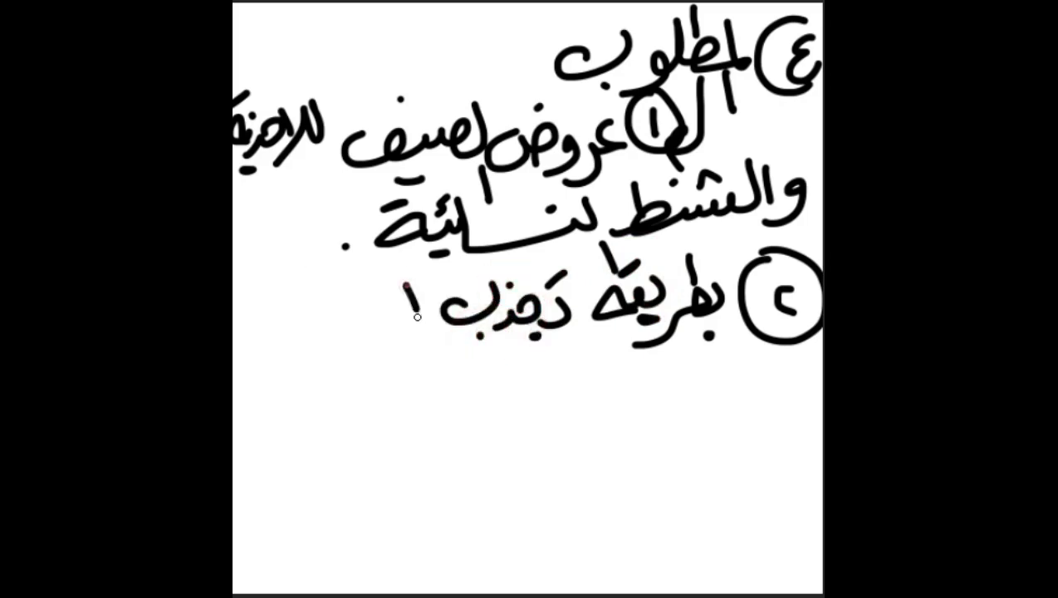
{"action": "left_click_drag", "start_coordinate": [412, 284], "coordinate": [359, 323]}
{"action": "mouse_move", "coordinate": [378, 286]}
{"action": "left_mouse_down"}
{"action": "mouse_move", "coordinate": [328, 328]}
{"action": "mouse_move", "coordinate": [282, 320]}
{"action": "mouse_move", "coordinate": [234, 359]}
{"action": "left_mouse_up"}
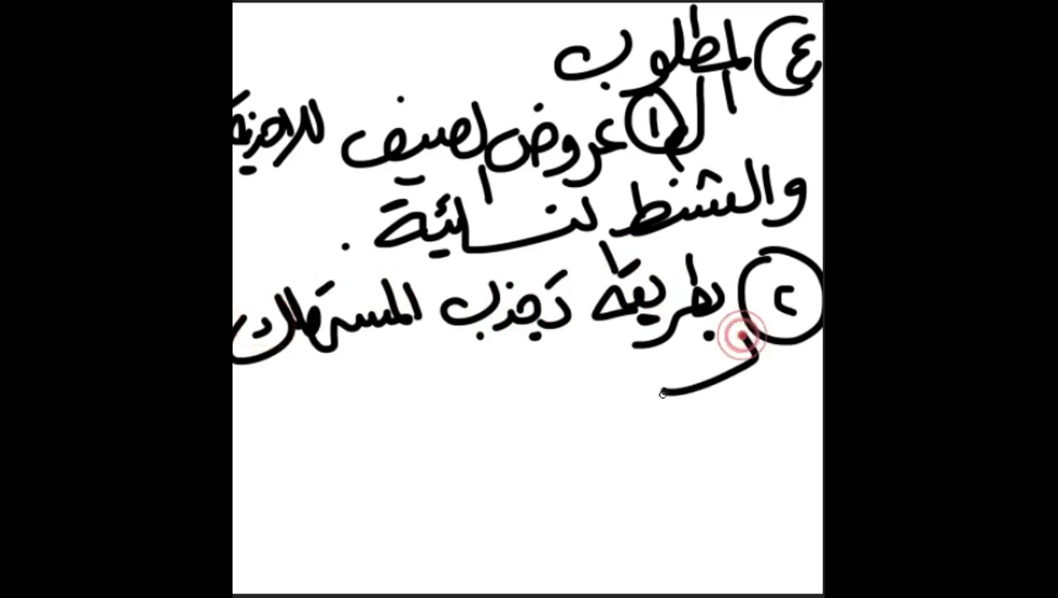
{"action": "left_click_drag", "start_coordinate": [751, 344], "coordinate": [618, 411]}
{"action": "mouse_move", "coordinate": [689, 353]}
{"action": "left_mouse_down"}
{"action": "mouse_move", "coordinate": [604, 390]}
{"action": "mouse_move", "coordinate": [486, 392]}
{"action": "left_mouse_up"}
{"action": "mouse_move", "coordinate": [523, 350]}
{"action": "left_mouse_down"}
{"action": "mouse_move", "coordinate": [539, 359]}
{"action": "mouse_move", "coordinate": [469, 408]}
{"action": "mouse_move", "coordinate": [401, 378]}
{"action": "mouse_move", "coordinate": [402, 366]}
{"action": "left_mouse_up"}
{"action": "left_click", "coordinate": [346, 419]}
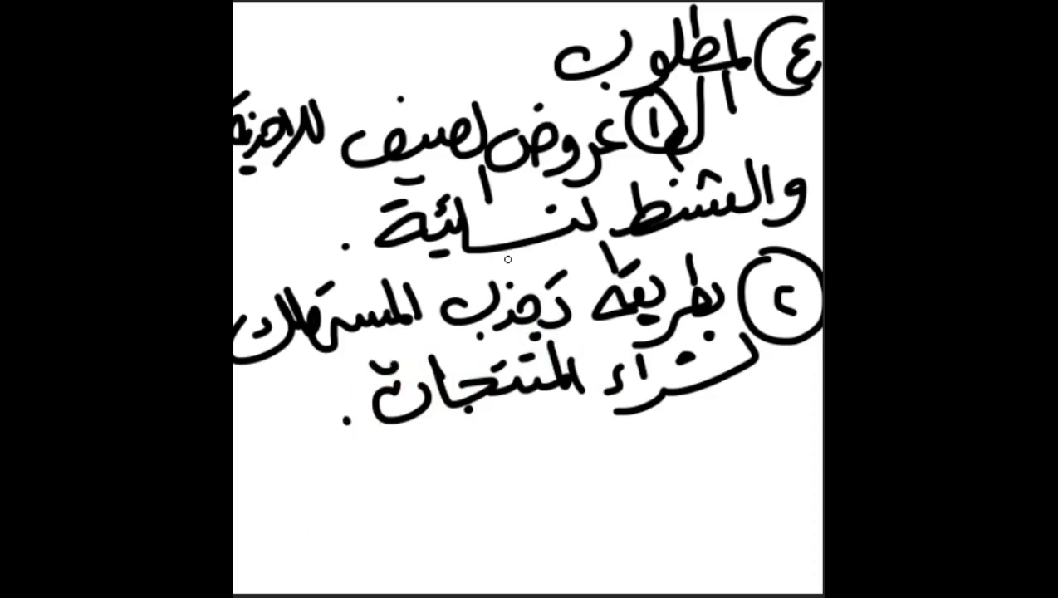
Rule a line under the requirements and write circled section ٥, 'colours', with an arrow.
{"action": "mouse_move", "coordinate": [250, 460]}
{"action": "left_mouse_down"}
{"action": "mouse_move", "coordinate": [810, 440]}
{"action": "mouse_move", "coordinate": [789, 492]}
{"action": "left_mouse_up"}
{"action": "left_click_drag", "start_coordinate": [776, 438], "coordinate": [809, 433]}
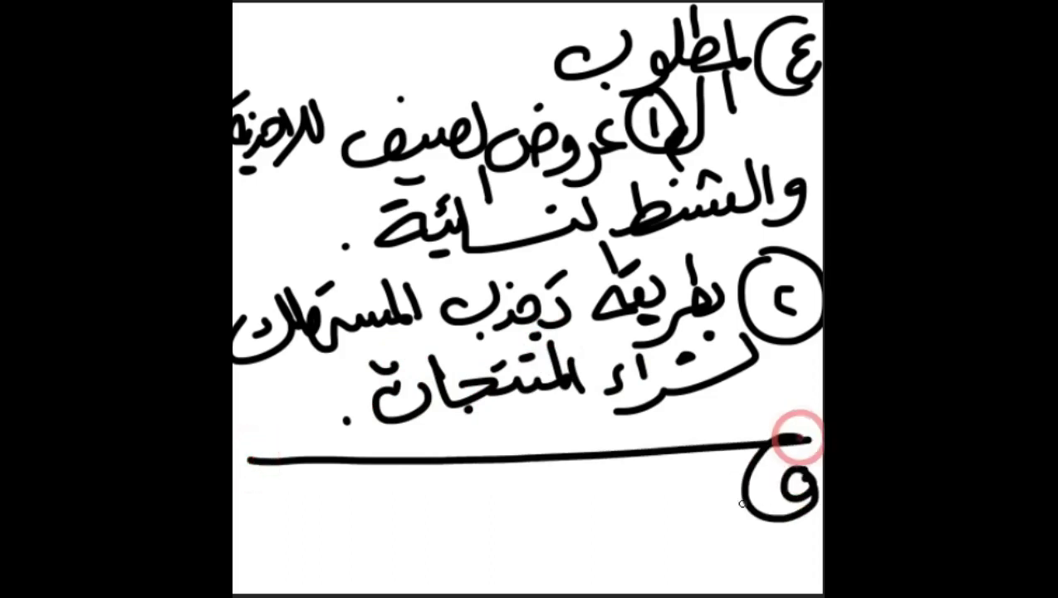
{"action": "left_click_drag", "start_coordinate": [725, 503], "coordinate": [729, 531]}
{"action": "mouse_move", "coordinate": [707, 459]}
{"action": "left_mouse_down"}
{"action": "mouse_move", "coordinate": [659, 511]}
{"action": "mouse_move", "coordinate": [669, 498]}
{"action": "left_mouse_up"}
{"action": "mouse_move", "coordinate": [662, 452]}
{"action": "left_mouse_down"}
{"action": "mouse_move", "coordinate": [641, 490]}
{"action": "mouse_move", "coordinate": [583, 536]}
{"action": "left_mouse_up"}
{"action": "mouse_move", "coordinate": [586, 452]}
{"action": "left_mouse_down"}
{"action": "mouse_move", "coordinate": [584, 490]}
{"action": "mouse_move", "coordinate": [531, 490]}
{"action": "mouse_move", "coordinate": [450, 517]}
{"action": "left_mouse_up"}
{"action": "left_click_drag", "start_coordinate": [442, 498], "coordinate": [425, 468]}
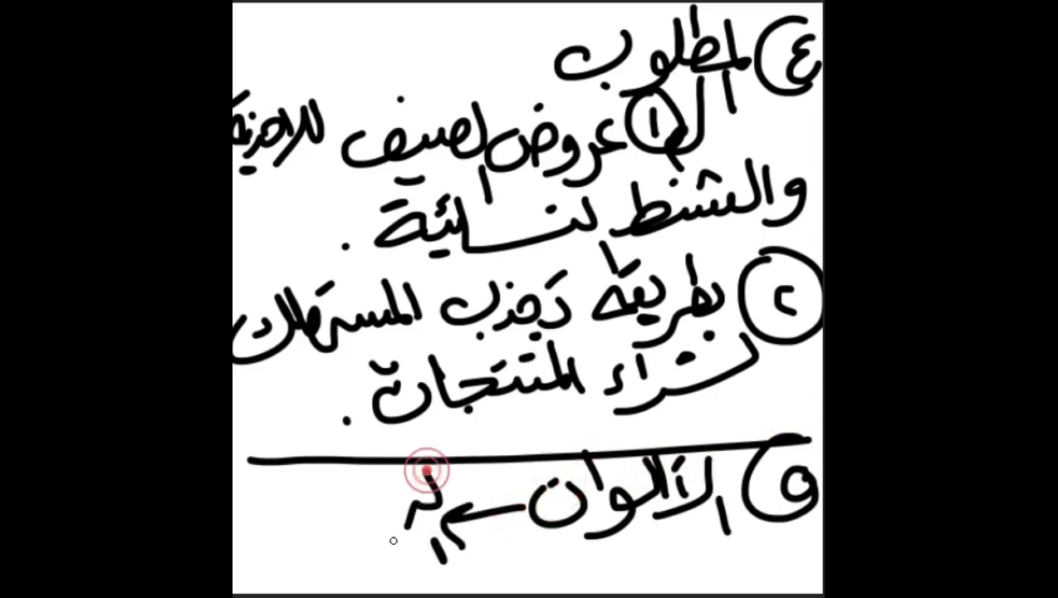
{"action": "left_click_drag", "start_coordinate": [425, 514], "coordinate": [417, 534]}
{"action": "mouse_move", "coordinate": [405, 463]}
{"action": "left_mouse_down"}
{"action": "mouse_move", "coordinate": [371, 487]}
{"action": "mouse_move", "coordinate": [359, 469]}
{"action": "left_mouse_up"}
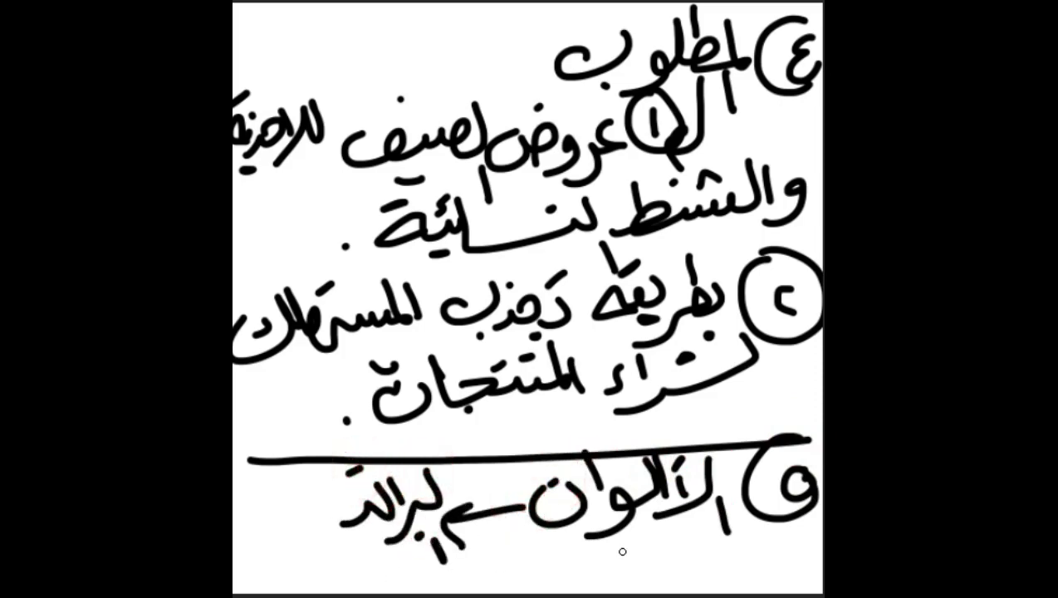
Handwrite the word 'brand' below the colours note to complete it.
{"action": "left_click_drag", "start_coordinate": [614, 539], "coordinate": [632, 572]}
{"action": "left_click_drag", "start_coordinate": [621, 557], "coordinate": [571, 581]}
{"action": "left_click_drag", "start_coordinate": [591, 544], "coordinate": [581, 572]}
{"action": "mouse_move", "coordinate": [573, 554]}
{"action": "left_mouse_down"}
{"action": "mouse_move", "coordinate": [552, 577]}
{"action": "mouse_move", "coordinate": [455, 591]}
{"action": "left_mouse_up"}
{"action": "mouse_move", "coordinate": [438, 548]}
{"action": "left_mouse_down"}
{"action": "mouse_move", "coordinate": [432, 581]}
{"action": "mouse_move", "coordinate": [301, 585]}
{"action": "left_mouse_up"}
{"action": "left_click", "coordinate": [325, 543]}
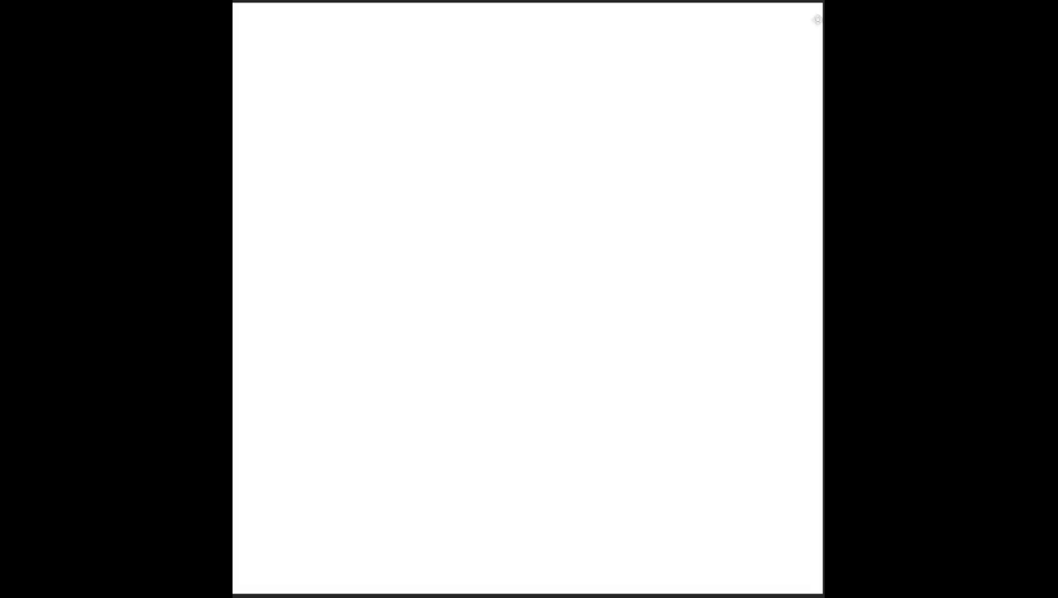
Handwrite circled section number ٦ and the word 'font' followed by an arrow.
{"action": "mouse_move", "coordinate": [790, 19]}
{"action": "left_mouse_down"}
{"action": "mouse_move", "coordinate": [812, 24]}
{"action": "mouse_move", "coordinate": [804, 54]}
{"action": "left_mouse_up"}
{"action": "left_click_drag", "start_coordinate": [797, 4], "coordinate": [798, 5]}
{"action": "left_click_drag", "start_coordinate": [734, 55], "coordinate": [741, 87]}
{"action": "left_click_drag", "start_coordinate": [723, 15], "coordinate": [727, 29]}
{"action": "mouse_move", "coordinate": [713, 35]}
{"action": "left_mouse_down"}
{"action": "mouse_move", "coordinate": [743, 45]}
{"action": "mouse_move", "coordinate": [664, 52]}
{"action": "left_mouse_up"}
{"action": "mouse_move", "coordinate": [669, 9]}
{"action": "left_mouse_down"}
{"action": "mouse_move", "coordinate": [666, 48]}
{"action": "mouse_move", "coordinate": [568, 57]}
{"action": "mouse_move", "coordinate": [581, 78]}
{"action": "left_mouse_up"}
{"action": "left_click", "coordinate": [700, 18]}
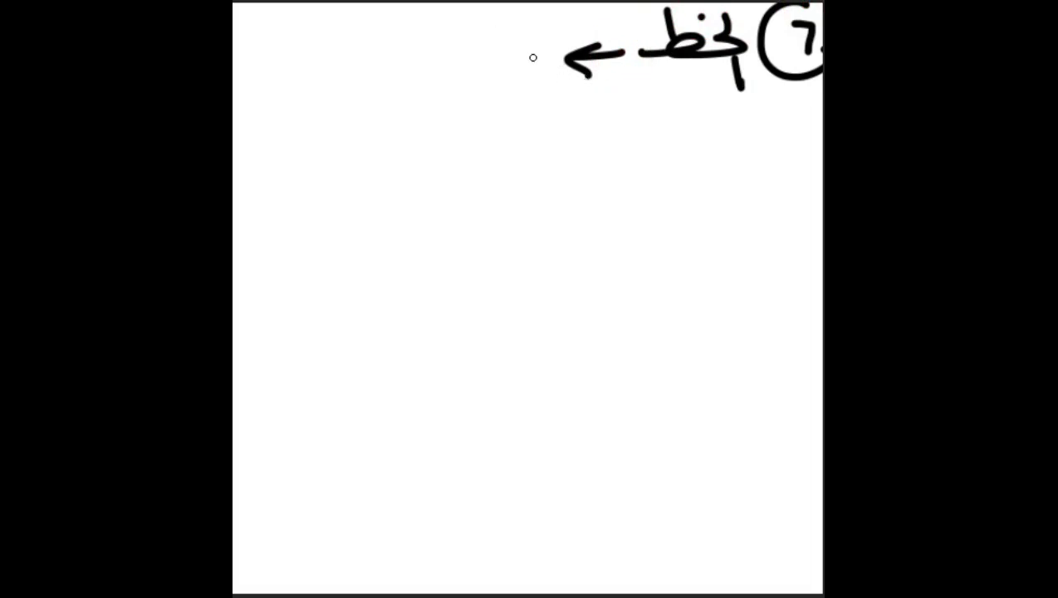
Write that the font should be close to the company's logo lettering.
{"action": "left_click_drag", "start_coordinate": [551, 42], "coordinate": [505, 51]}
{"action": "left_click", "coordinate": [528, 21]}
{"action": "mouse_move", "coordinate": [486, 37]}
{"action": "left_mouse_down"}
{"action": "mouse_move", "coordinate": [464, 79]}
{"action": "mouse_move", "coordinate": [440, 58]}
{"action": "left_mouse_up"}
{"action": "mouse_move", "coordinate": [429, 18]}
{"action": "left_mouse_down"}
{"action": "mouse_move", "coordinate": [416, 67]}
{"action": "mouse_move", "coordinate": [372, 68]}
{"action": "mouse_move", "coordinate": [383, 65]}
{"action": "left_mouse_up"}
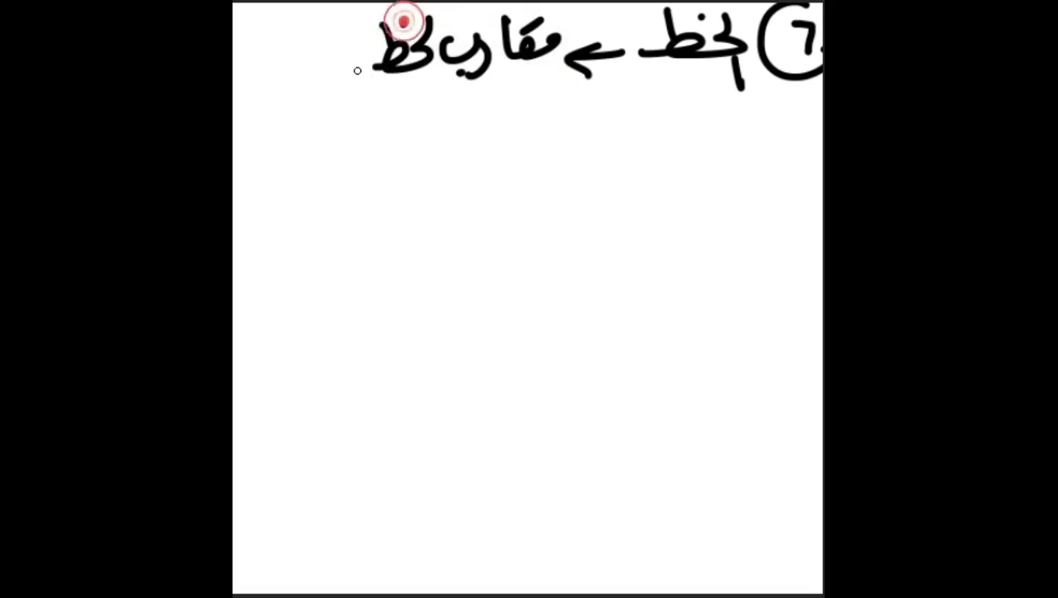
{"action": "mouse_move", "coordinate": [367, 25]}
{"action": "left_mouse_down"}
{"action": "mouse_move", "coordinate": [340, 73]}
{"action": "mouse_move", "coordinate": [319, 83]}
{"action": "mouse_move", "coordinate": [270, 76]}
{"action": "mouse_move", "coordinate": [308, 89]}
{"action": "left_mouse_up"}
{"action": "left_click_drag", "start_coordinate": [561, 103], "coordinate": [407, 133]}
{"action": "left_click_drag", "start_coordinate": [386, 88], "coordinate": [390, 112]}
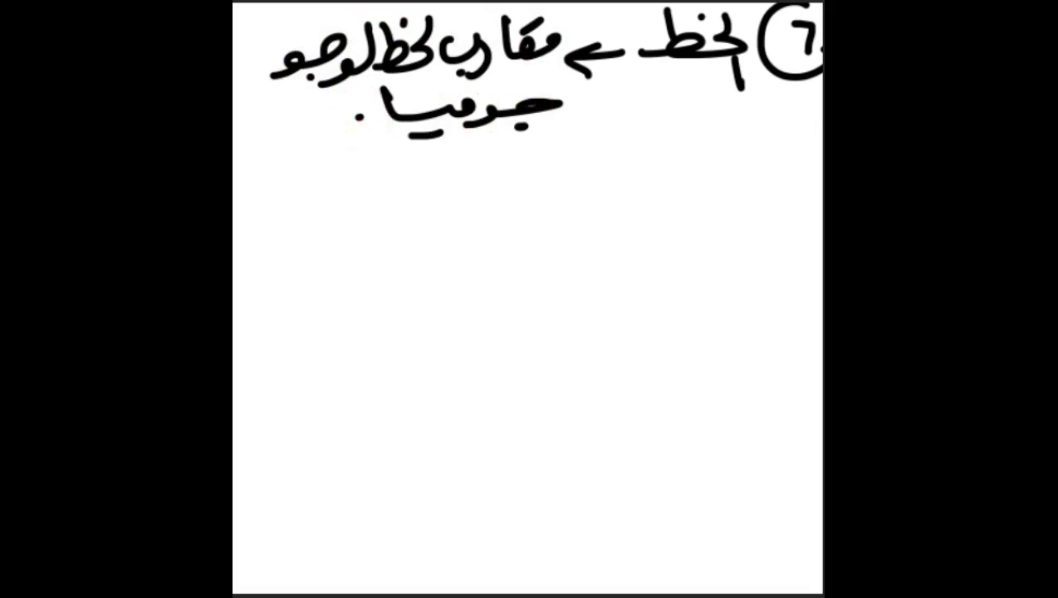
Rule a divider line under the font note and begin the next note with 'display'.
{"action": "left_click_drag", "start_coordinate": [234, 145], "coordinate": [822, 146]}
{"action": "mouse_move", "coordinate": [790, 183]}
{"action": "left_mouse_down"}
{"action": "mouse_move", "coordinate": [727, 229]}
{"action": "mouse_move", "coordinate": [714, 190]}
{"action": "mouse_move", "coordinate": [702, 233]}
{"action": "left_mouse_up"}
{"action": "left_click", "coordinate": [704, 172]}
Finish handwriting the heading word with its ending and dots, checking the brush settings.
{"action": "left_click_drag", "start_coordinate": [664, 199], "coordinate": [606, 241]}
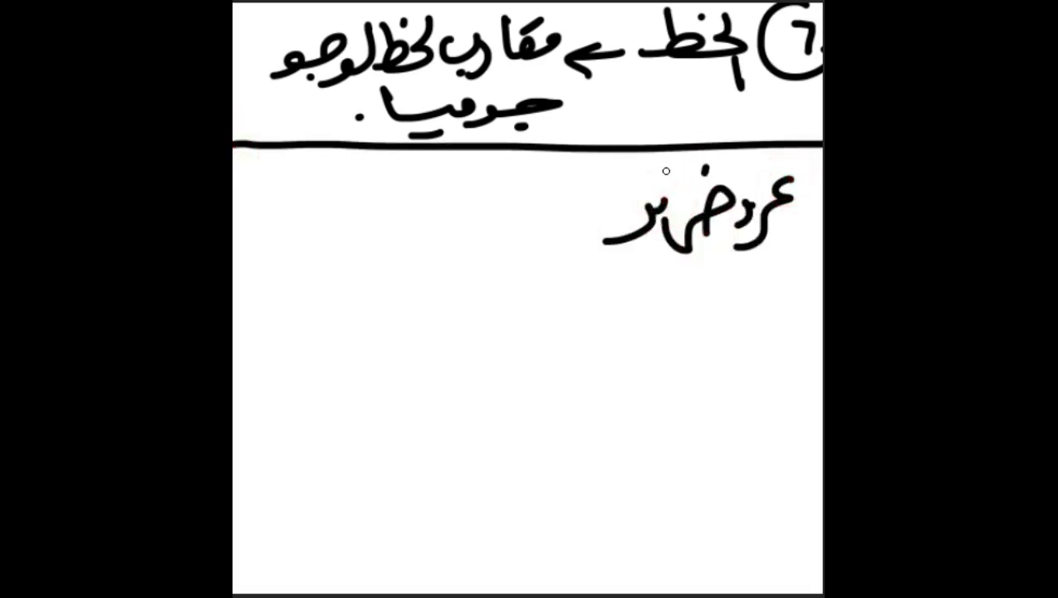
{"action": "left_click_drag", "start_coordinate": [668, 170], "coordinate": [630, 190]}
{"action": "left_click_drag", "start_coordinate": [626, 199], "coordinate": [599, 224]}
{"action": "mouse_move", "coordinate": [599, 184]}
{"action": "left_mouse_down"}
{"action": "mouse_move", "coordinate": [573, 212]}
{"action": "mouse_move", "coordinate": [503, 214]}
{"action": "left_mouse_up"}
{"action": "left_click", "coordinate": [563, 229]}
{"action": "left_click_drag", "start_coordinate": [540, 163], "coordinate": [518, 169]}
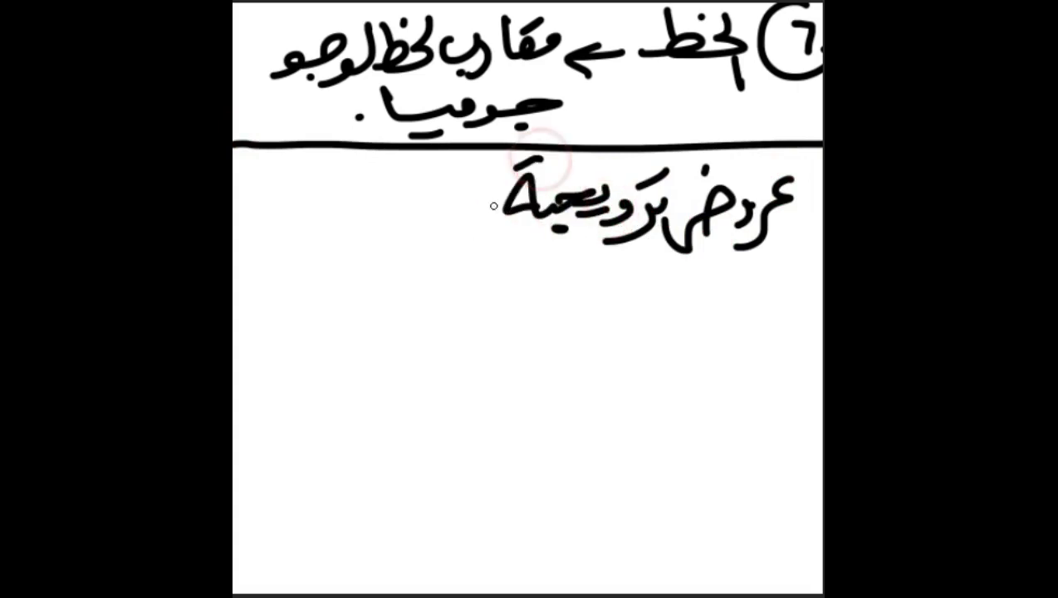
{"action": "right_click", "coordinate": [485, 188]}
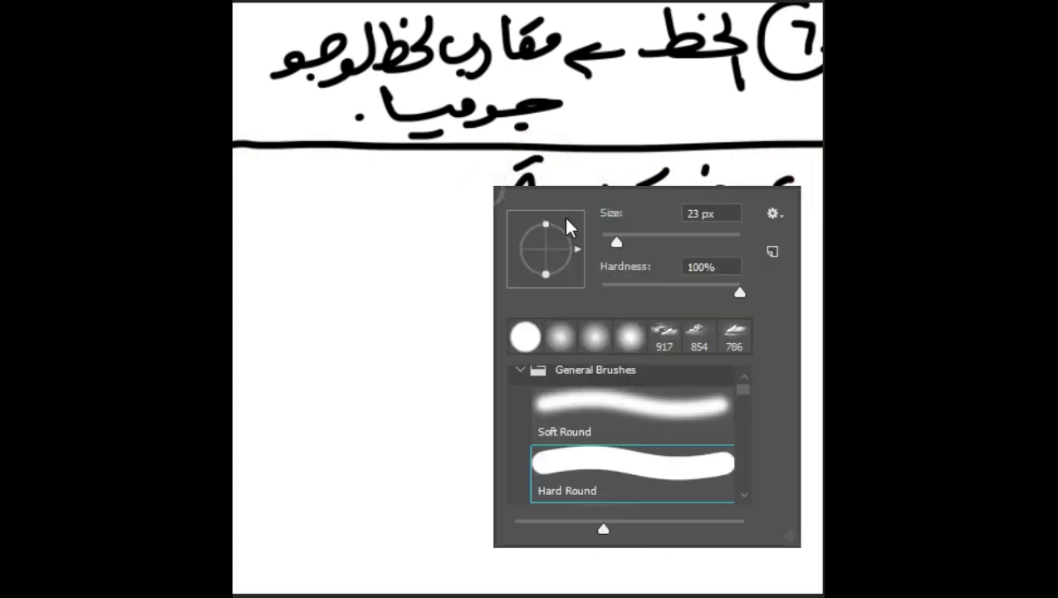
{"action": "left_click", "coordinate": [451, 229]}
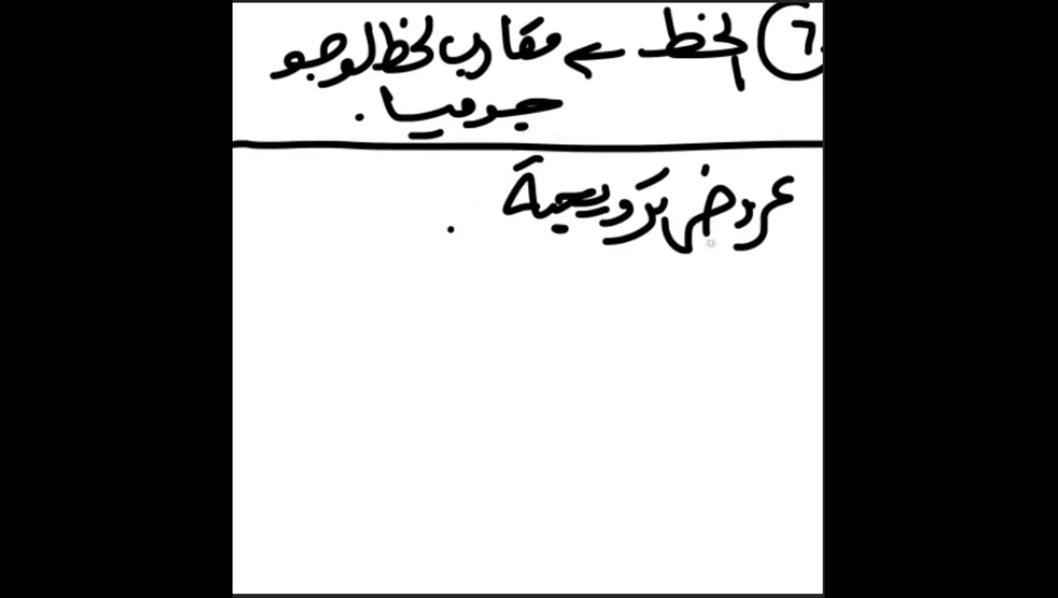
Handwrite the word الاحزية (shoes) below the heading.
{"action": "left_click_drag", "start_coordinate": [684, 249], "coordinate": [661, 341]}
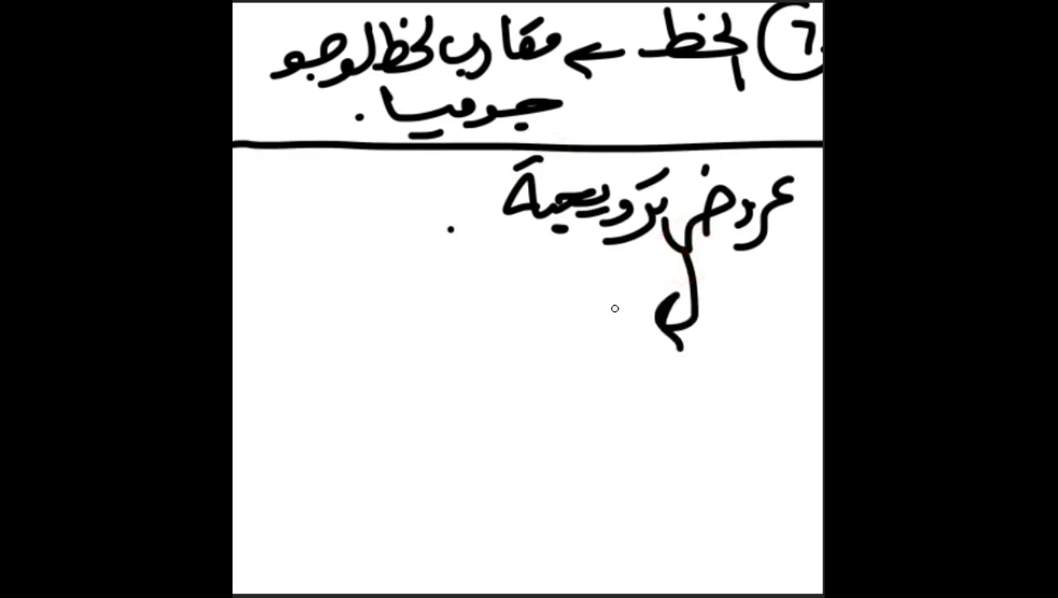
{"action": "left_click_drag", "start_coordinate": [636, 274], "coordinate": [638, 309]}
{"action": "mouse_move", "coordinate": [617, 268]}
{"action": "left_mouse_down"}
{"action": "mouse_move", "coordinate": [619, 294]}
{"action": "mouse_move", "coordinate": [568, 326]}
{"action": "mouse_move", "coordinate": [590, 298]}
{"action": "mouse_move", "coordinate": [505, 330]}
{"action": "left_mouse_up"}
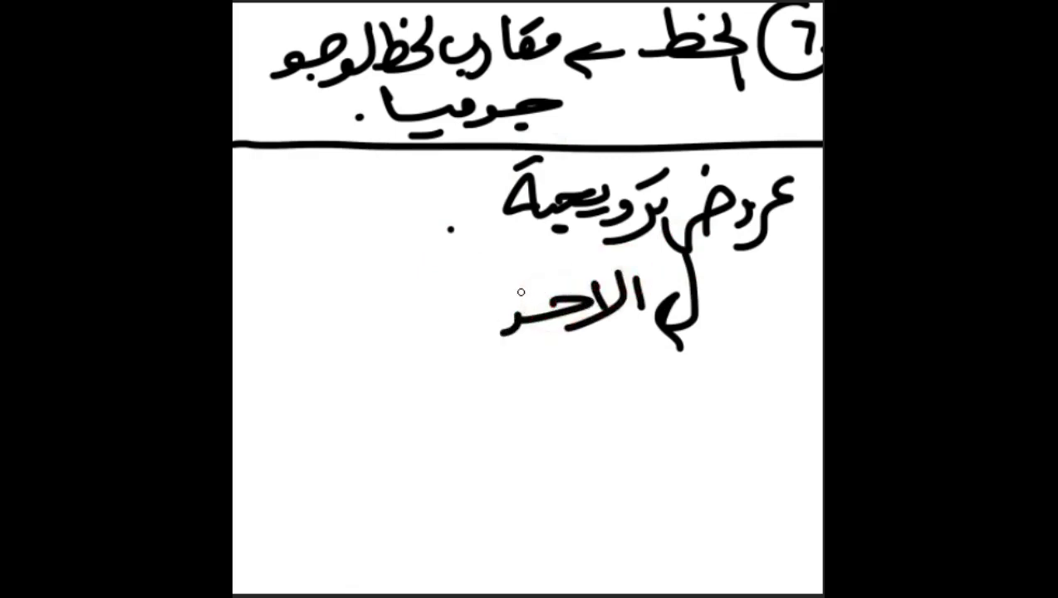
{"action": "left_click_drag", "start_coordinate": [532, 283], "coordinate": [481, 318]}
{"action": "left_click_drag", "start_coordinate": [493, 274], "coordinate": [458, 312]}
{"action": "left_click_drag", "start_coordinate": [474, 254], "coordinate": [477, 259]}
Write a new dotted word on the line below the shoes word.
{"action": "mouse_move", "coordinate": [708, 319]}
{"action": "left_mouse_down"}
{"action": "mouse_move", "coordinate": [637, 395]}
{"action": "mouse_move", "coordinate": [626, 436]}
{"action": "left_mouse_up"}
{"action": "mouse_move", "coordinate": [618, 317]}
{"action": "left_mouse_down"}
{"action": "mouse_move", "coordinate": [524, 408]}
{"action": "mouse_move", "coordinate": [508, 375]}
{"action": "left_mouse_up"}
{"action": "left_click", "coordinate": [581, 357]}
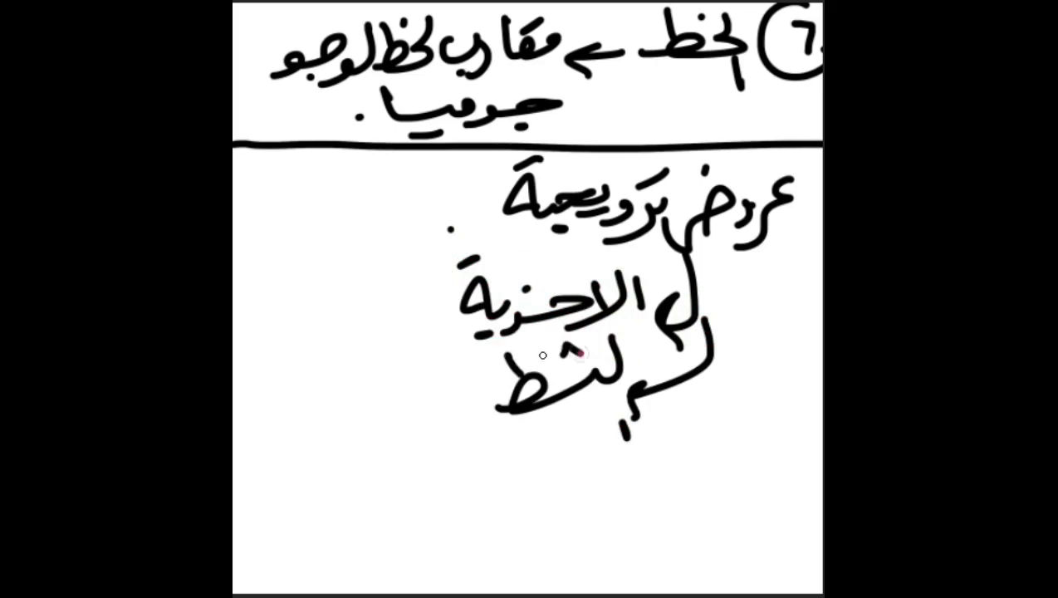
{"action": "left_click_drag", "start_coordinate": [538, 340], "coordinate": [532, 368]}
Draw an arrow left of the shoes word with a note above and below it.
{"action": "mouse_move", "coordinate": [315, 318]}
{"action": "left_mouse_down"}
{"action": "mouse_move", "coordinate": [422, 317]}
{"action": "mouse_move", "coordinate": [397, 327]}
{"action": "left_mouse_up"}
{"action": "mouse_move", "coordinate": [403, 245]}
{"action": "left_mouse_down"}
{"action": "mouse_move", "coordinate": [407, 276]}
{"action": "mouse_move", "coordinate": [307, 270]}
{"action": "left_mouse_up"}
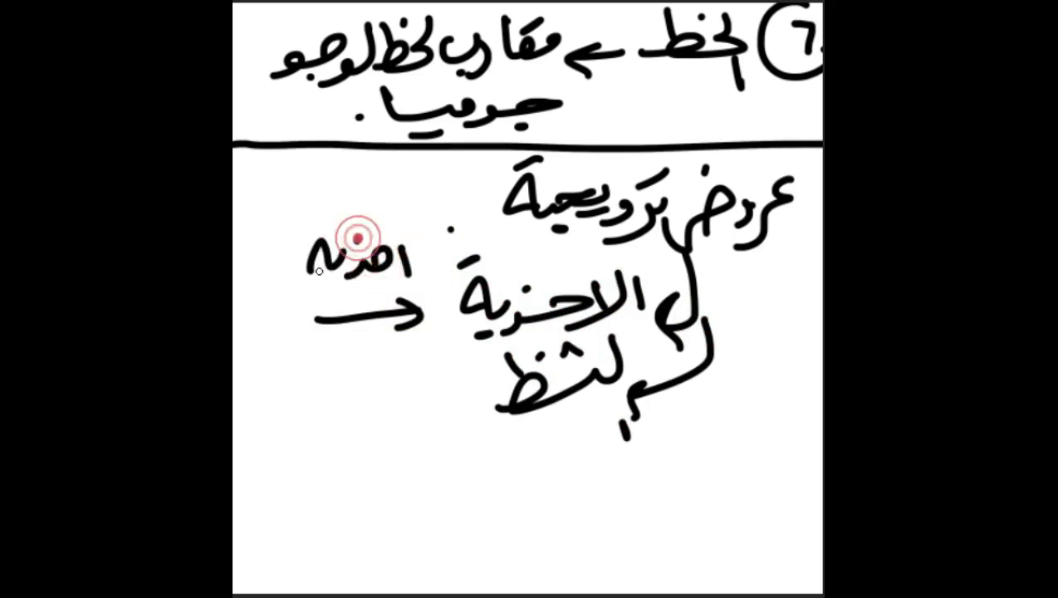
{"action": "left_click", "coordinate": [315, 222]}
{"action": "left_click_drag", "start_coordinate": [405, 344], "coordinate": [300, 384]}
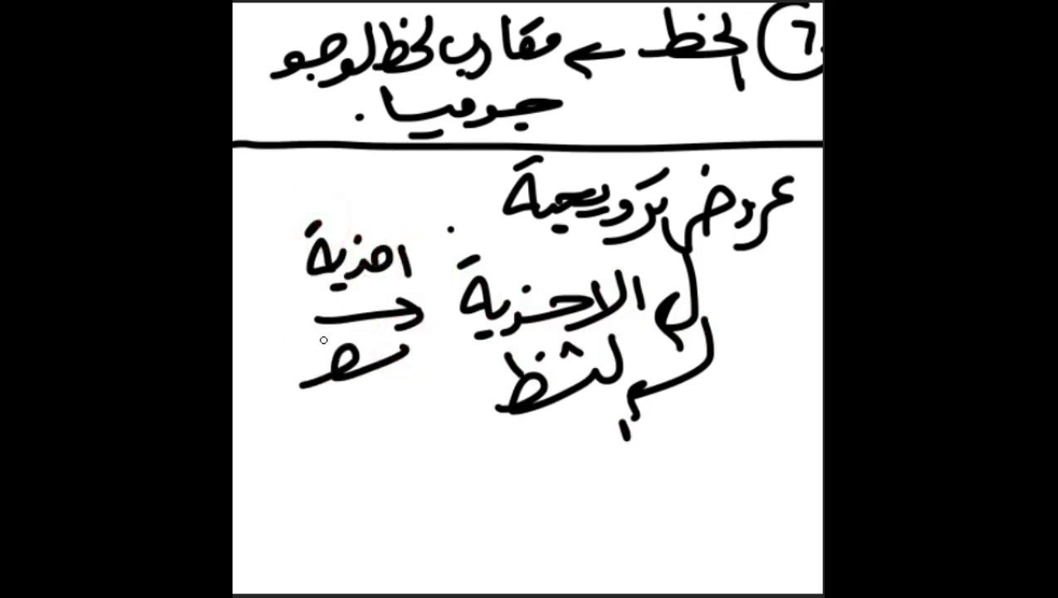
{"action": "left_click_drag", "start_coordinate": [340, 328], "coordinate": [339, 365]}
{"action": "left_click_drag", "start_coordinate": [397, 325], "coordinate": [407, 333]}
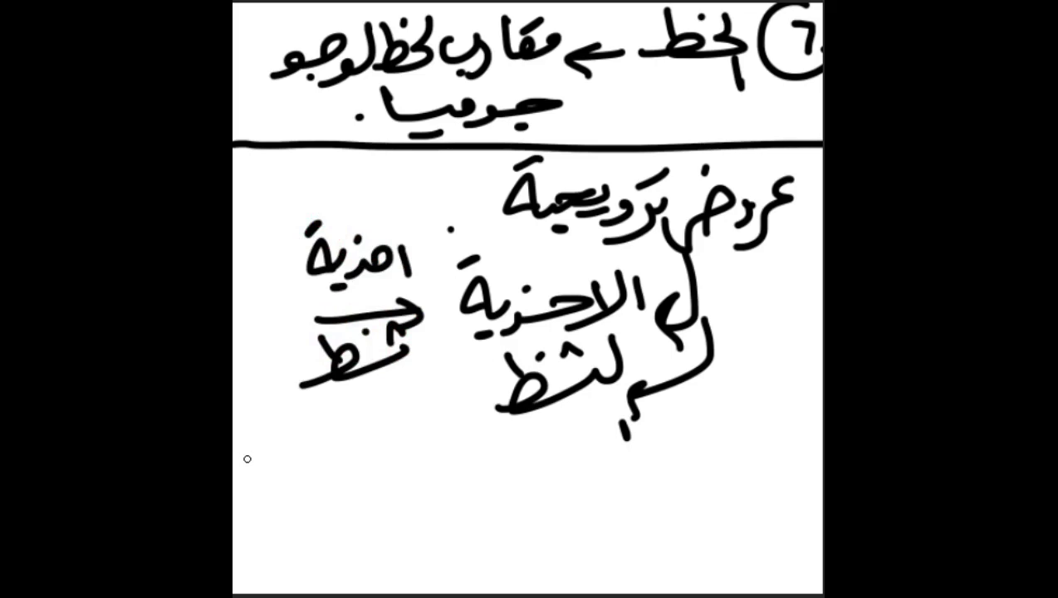
Write a new word on the left side and underline it.
{"action": "mouse_move", "coordinate": [473, 407]}
{"action": "left_mouse_down"}
{"action": "mouse_move", "coordinate": [425, 425]}
{"action": "mouse_move", "coordinate": [445, 442]}
{"action": "left_mouse_up"}
{"action": "mouse_move", "coordinate": [415, 398]}
{"action": "left_mouse_down"}
{"action": "mouse_move", "coordinate": [366, 423]}
{"action": "mouse_move", "coordinate": [253, 449]}
{"action": "left_mouse_up"}
{"action": "left_click", "coordinate": [389, 378]}
{"action": "left_click_drag", "start_coordinate": [267, 389], "coordinate": [267, 426]}
{"action": "left_click_drag", "start_coordinate": [286, 462], "coordinate": [306, 453]}
{"action": "left_click_drag", "start_coordinate": [455, 430], "coordinate": [255, 481]}
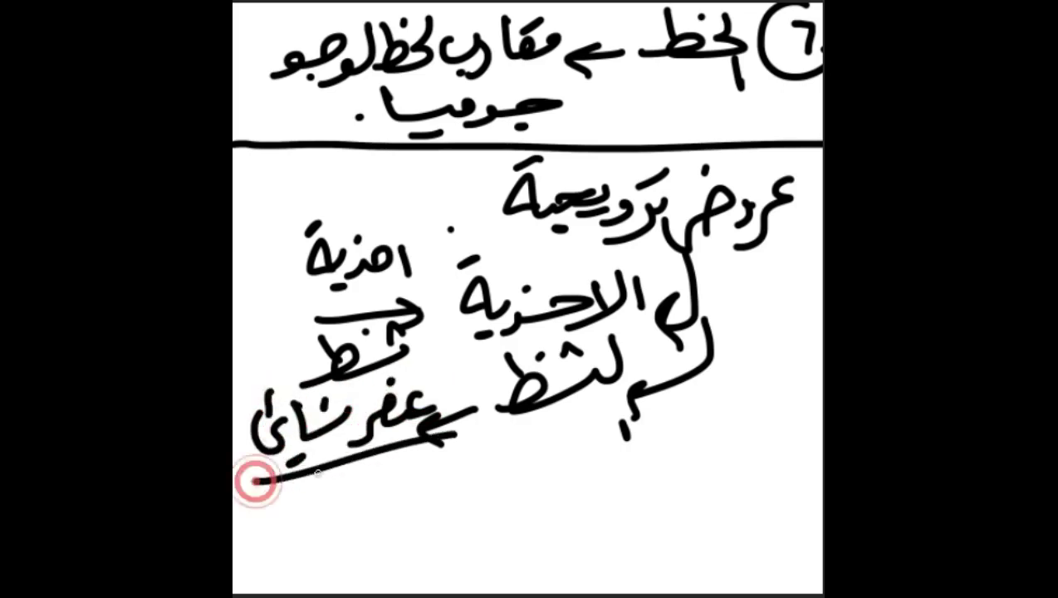
{"action": "left_click_drag", "start_coordinate": [428, 453], "coordinate": [267, 485]}
Write a word under the third line, circle the heading, and draw right-side arrows downward.
{"action": "mouse_move", "coordinate": [611, 440]}
{"action": "left_mouse_down"}
{"action": "mouse_move", "coordinate": [602, 413]}
{"action": "mouse_move", "coordinate": [540, 440]}
{"action": "left_mouse_up"}
{"action": "left_click_drag", "start_coordinate": [581, 402], "coordinate": [510, 448]}
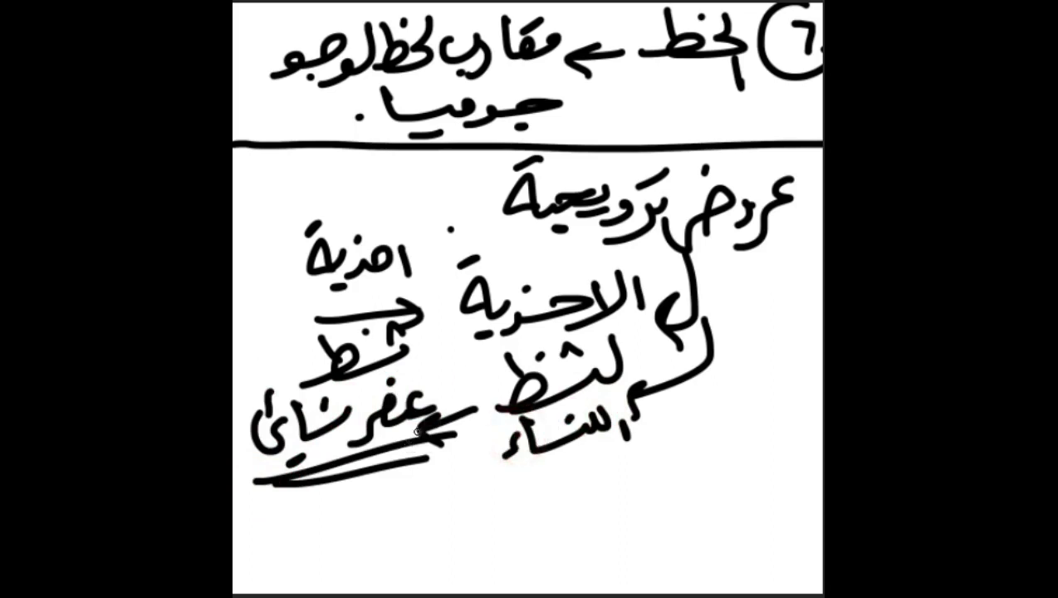
{"action": "mouse_move", "coordinate": [721, 348]}
{"action": "left_mouse_down"}
{"action": "mouse_move", "coordinate": [753, 428]}
{"action": "mouse_move", "coordinate": [702, 489]}
{"action": "mouse_move", "coordinate": [712, 513]}
{"action": "left_mouse_up"}
{"action": "mouse_move", "coordinate": [801, 162]}
{"action": "left_mouse_down"}
{"action": "mouse_move", "coordinate": [656, 216]}
{"action": "mouse_move", "coordinate": [809, 154]}
{"action": "mouse_move", "coordinate": [747, 146]}
{"action": "left_mouse_up"}
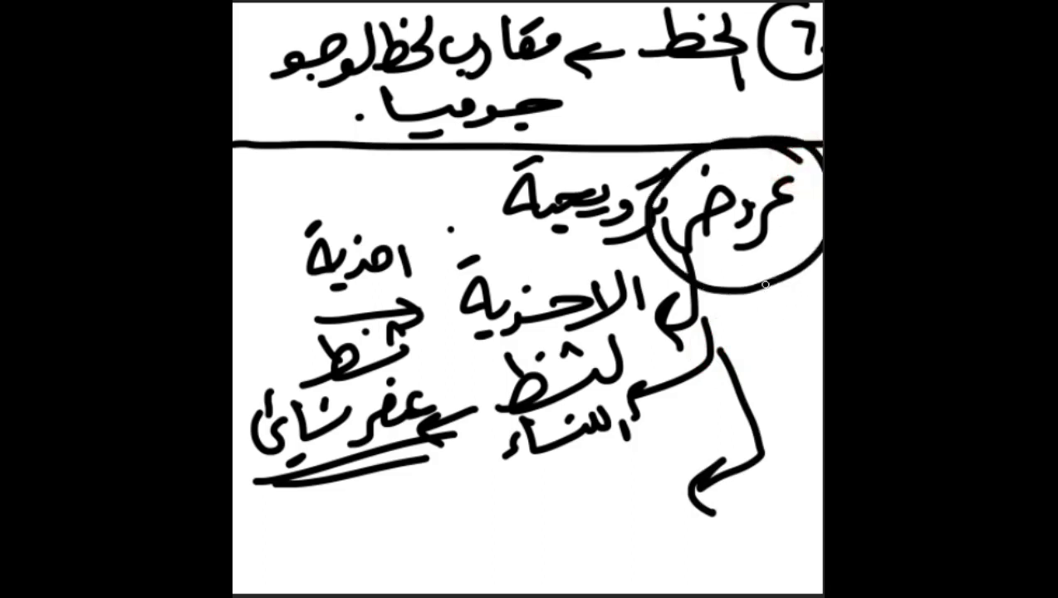
{"action": "mouse_move", "coordinate": [764, 284]}
{"action": "left_mouse_down"}
{"action": "mouse_move", "coordinate": [757, 432]}
{"action": "mouse_move", "coordinate": [679, 477]}
{"action": "mouse_move", "coordinate": [701, 498]}
{"action": "left_mouse_up"}
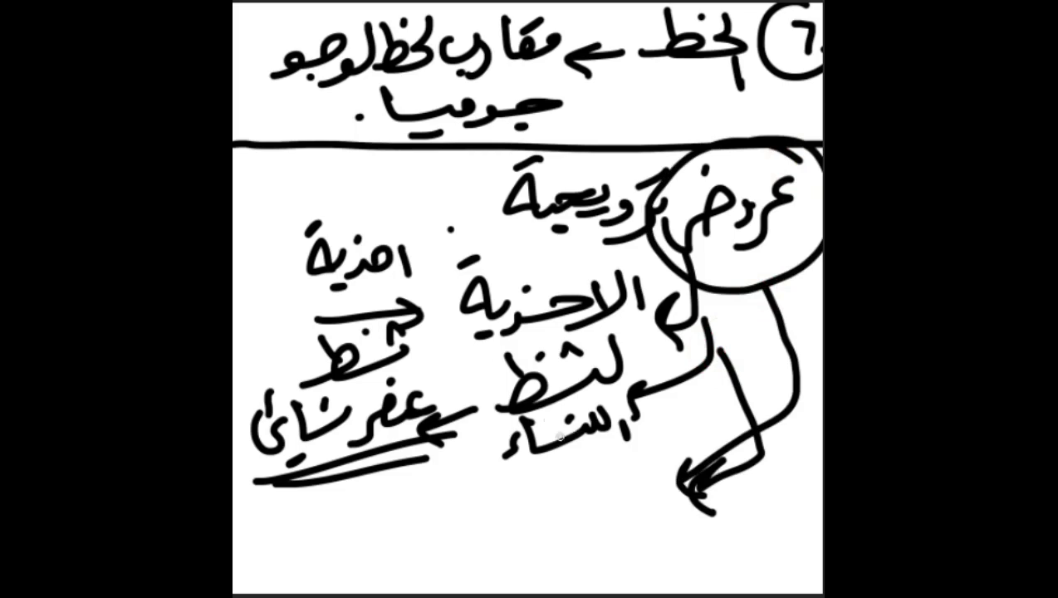
Handwrite the word البالونات (balloons).
{"action": "left_click_drag", "start_coordinate": [650, 437], "coordinate": [653, 489]}
{"action": "left_click_drag", "start_coordinate": [621, 427], "coordinate": [587, 491]}
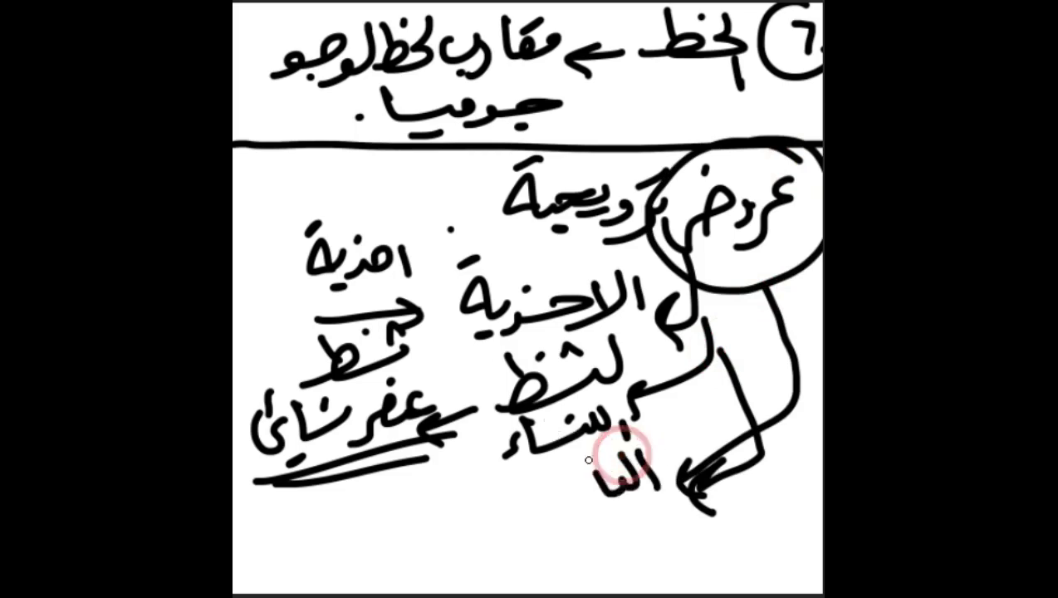
{"action": "left_click", "coordinate": [624, 502]}
{"action": "mouse_move", "coordinate": [581, 444]}
{"action": "left_mouse_down"}
{"action": "mouse_move", "coordinate": [546, 500]}
{"action": "mouse_move", "coordinate": [521, 508]}
{"action": "left_mouse_up"}
{"action": "mouse_move", "coordinate": [515, 475]}
{"action": "left_mouse_down"}
{"action": "mouse_move", "coordinate": [513, 503]}
{"action": "mouse_move", "coordinate": [457, 523]}
{"action": "left_mouse_up"}
{"action": "left_click", "coordinate": [542, 476]}
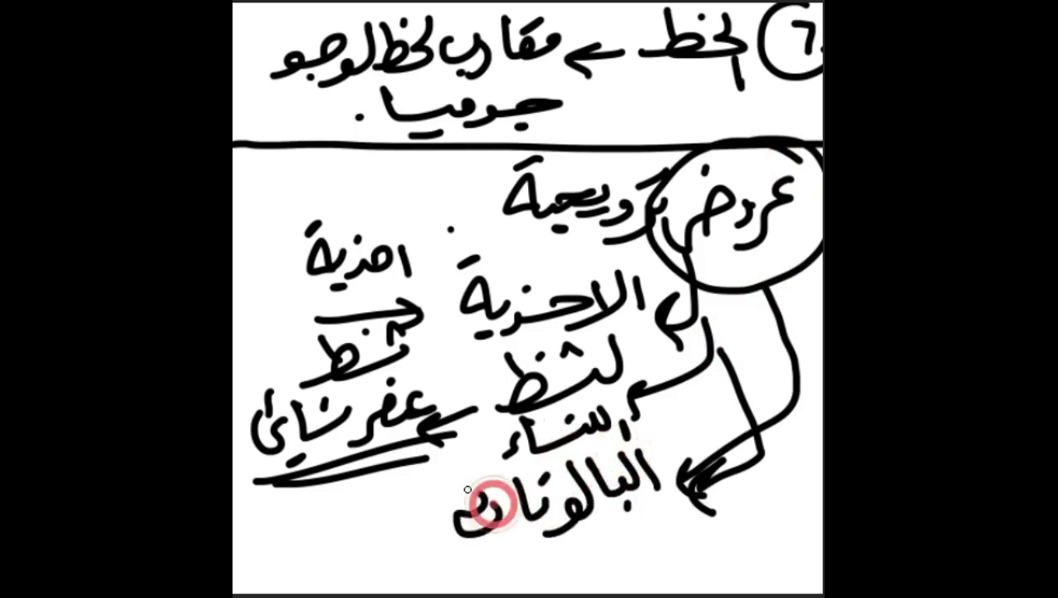
{"action": "left_click_drag", "start_coordinate": [457, 453], "coordinate": [488, 448]}
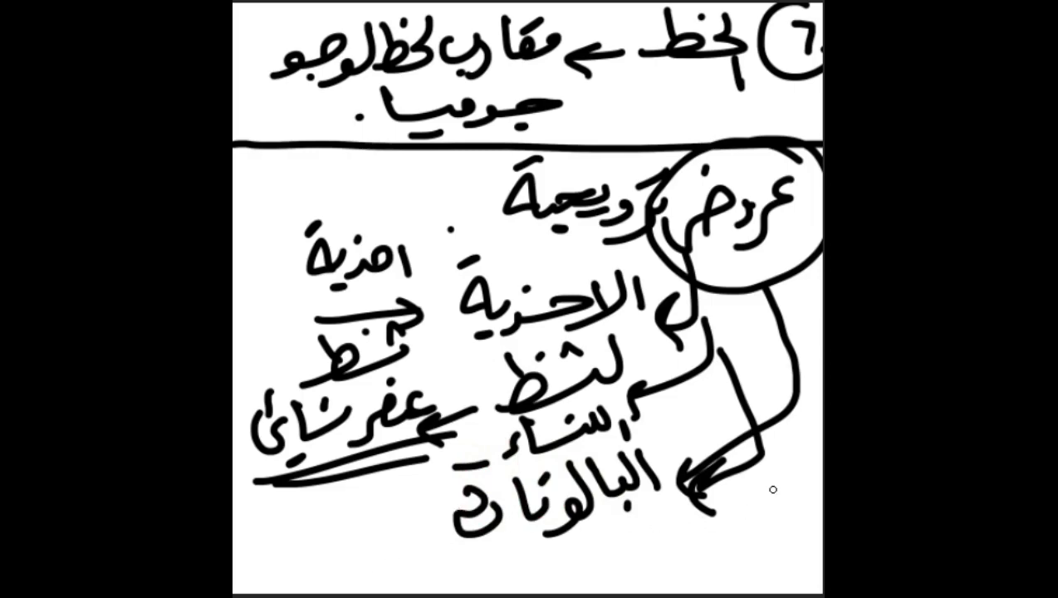
Write السحب (clouds) under the right arrow and sketch clouds beside it.
{"action": "left_click_drag", "start_coordinate": [770, 411], "coordinate": [735, 528]}
{"action": "mouse_move", "coordinate": [712, 490]}
{"action": "left_mouse_down"}
{"action": "mouse_move", "coordinate": [702, 547]}
{"action": "mouse_move", "coordinate": [646, 544]}
{"action": "mouse_move", "coordinate": [541, 576]}
{"action": "left_mouse_up"}
{"action": "left_click", "coordinate": [595, 584]}
{"action": "left_click_drag", "start_coordinate": [621, 564], "coordinate": [618, 591]}
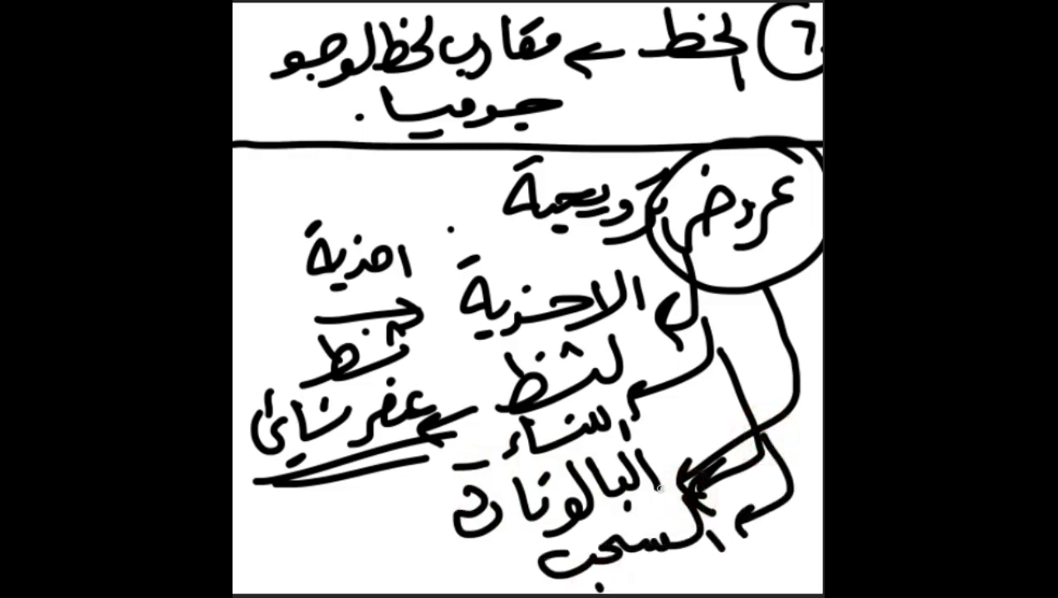
{"action": "mouse_move", "coordinate": [803, 526]}
{"action": "left_mouse_down"}
{"action": "mouse_move", "coordinate": [737, 541]}
{"action": "mouse_move", "coordinate": [755, 556]}
{"action": "mouse_move", "coordinate": [647, 573]}
{"action": "mouse_move", "coordinate": [743, 571]}
{"action": "left_mouse_up"}
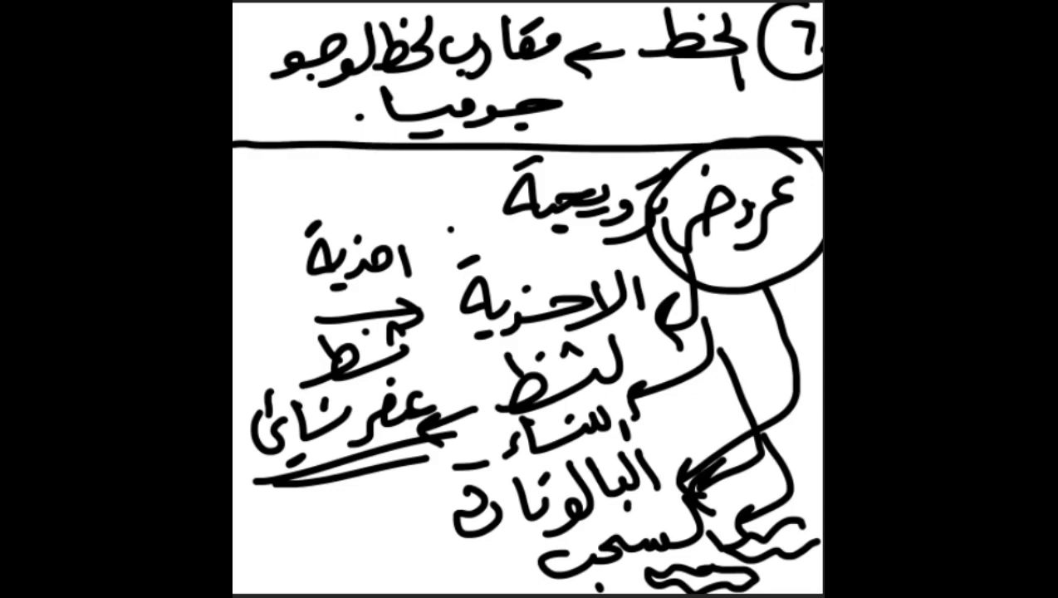
Draw an arrow left of البالونات and write a word beside it.
{"action": "left_click_drag", "start_coordinate": [427, 500], "coordinate": [390, 521]}
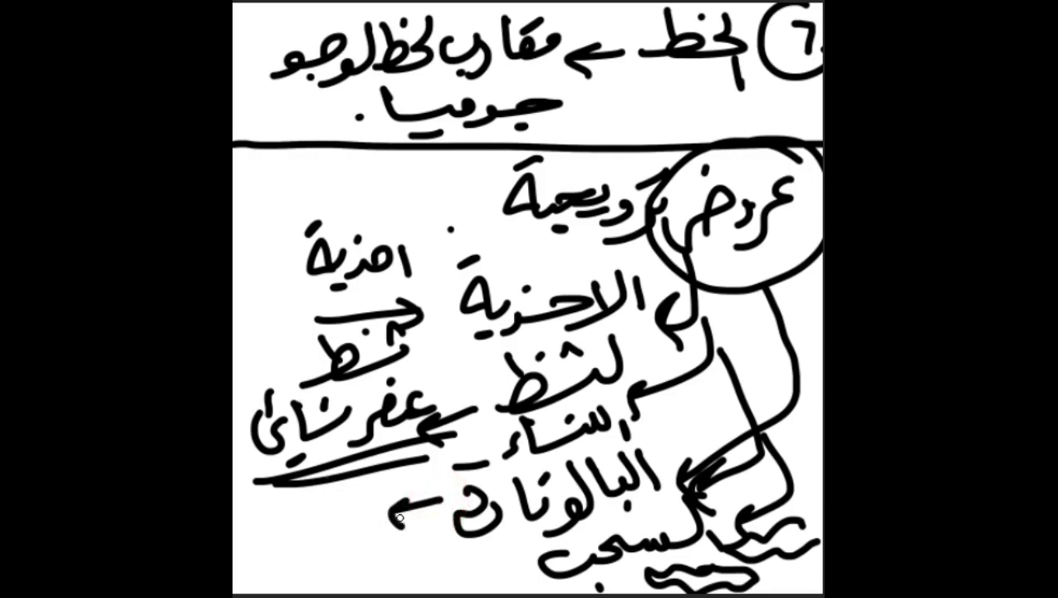
{"action": "left_click_drag", "start_coordinate": [383, 532], "coordinate": [397, 558]}
{"action": "left_click_drag", "start_coordinate": [377, 480], "coordinate": [345, 544]}
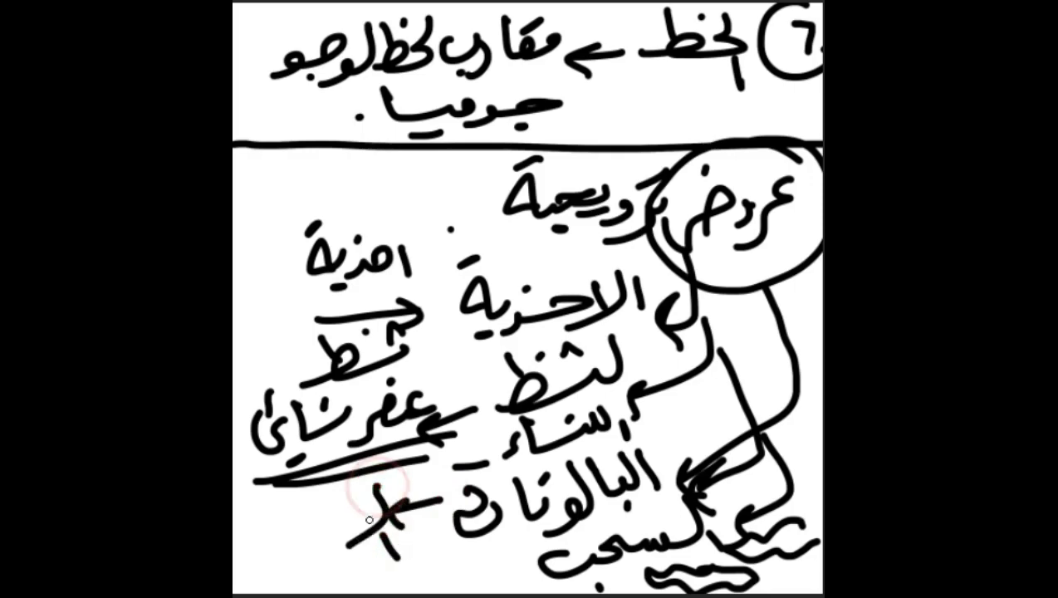
{"action": "mouse_move", "coordinate": [360, 480]}
{"action": "left_mouse_down"}
{"action": "mouse_move", "coordinate": [355, 522]}
{"action": "mouse_move", "coordinate": [322, 523]}
{"action": "left_mouse_up"}
{"action": "left_click_drag", "start_coordinate": [327, 465], "coordinate": [290, 536]}
{"action": "left_click_drag", "start_coordinate": [295, 498], "coordinate": [239, 548]}
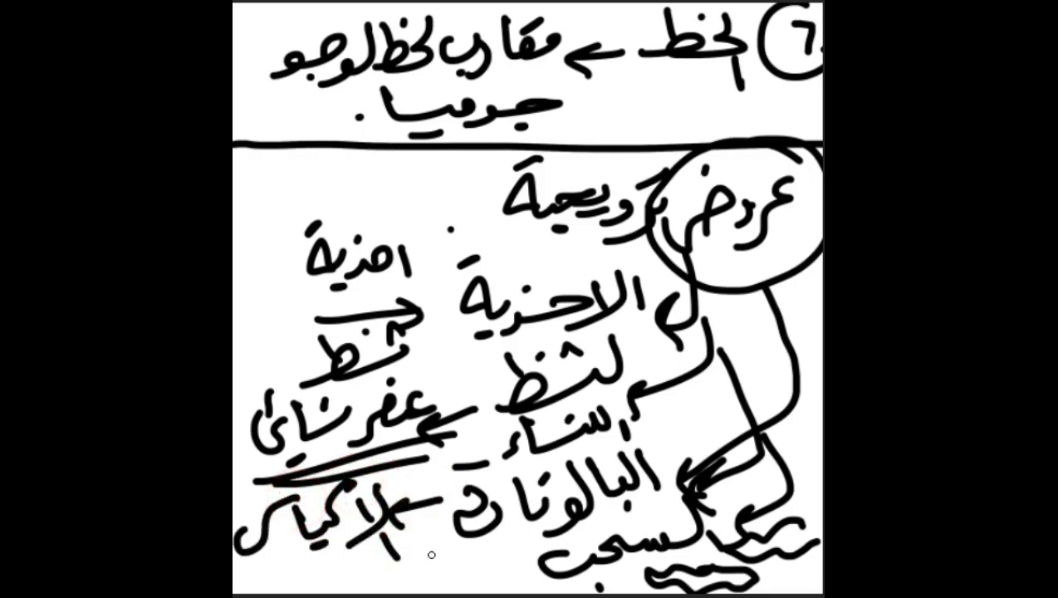
Write a final word at the bottom left and add strokes along the page bottom.
{"action": "mouse_move", "coordinate": [431, 537]}
{"action": "left_mouse_down"}
{"action": "mouse_move", "coordinate": [427, 568]}
{"action": "mouse_move", "coordinate": [347, 555]}
{"action": "mouse_move", "coordinate": [312, 578]}
{"action": "left_mouse_up"}
{"action": "left_click_drag", "start_coordinate": [371, 535], "coordinate": [292, 589]}
{"action": "left_click_drag", "start_coordinate": [314, 536], "coordinate": [274, 572]}
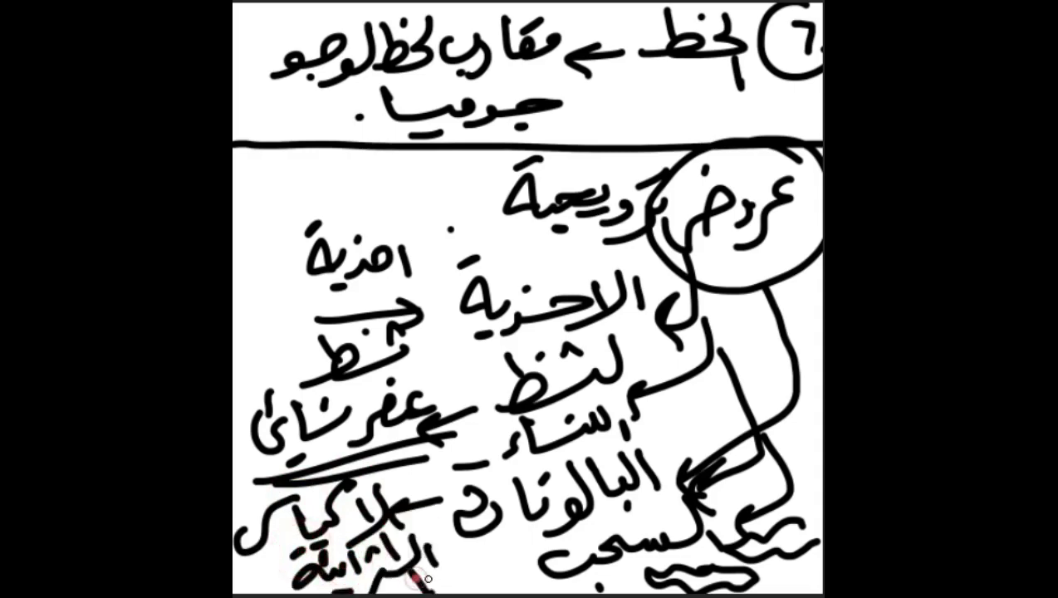
{"action": "mouse_move", "coordinate": [462, 568]}
{"action": "left_mouse_down"}
{"action": "mouse_move", "coordinate": [453, 578]}
{"action": "mouse_move", "coordinate": [487, 563]}
{"action": "mouse_move", "coordinate": [507, 584]}
{"action": "mouse_move", "coordinate": [507, 569]}
{"action": "left_mouse_up"}
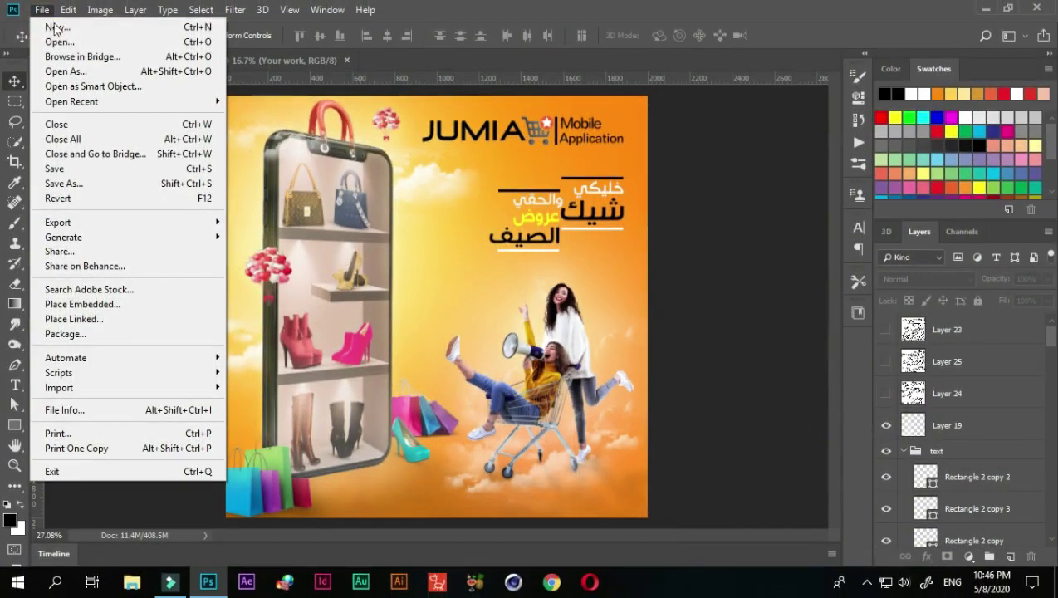
Create a new white document 3000 × 3000 pixels at 300 ppi.
{"action": "left_click", "coordinate": [57, 27]}
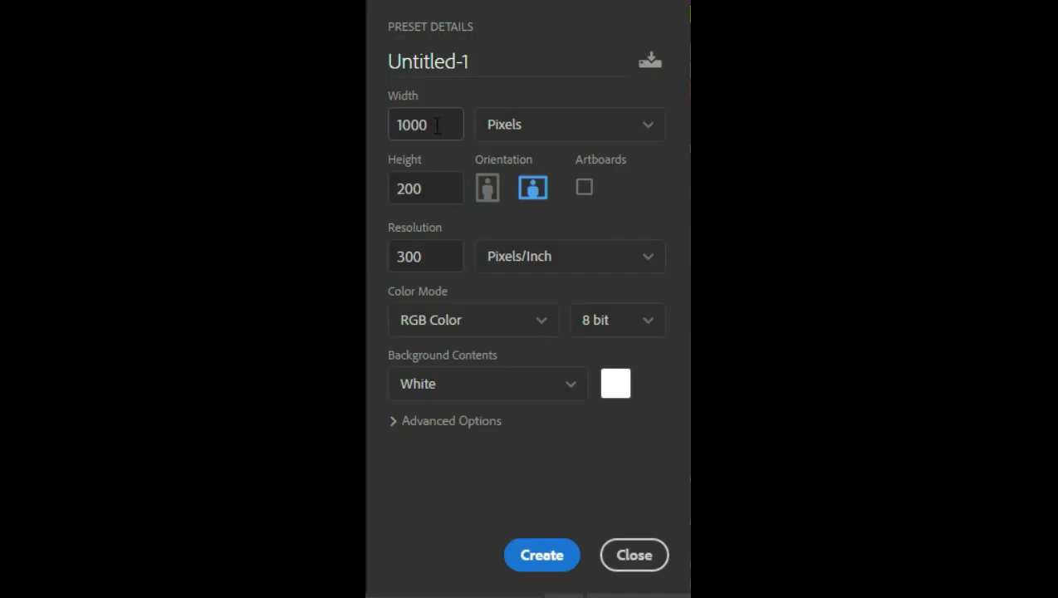
{"action": "double_click", "coordinate": [757, 213]}
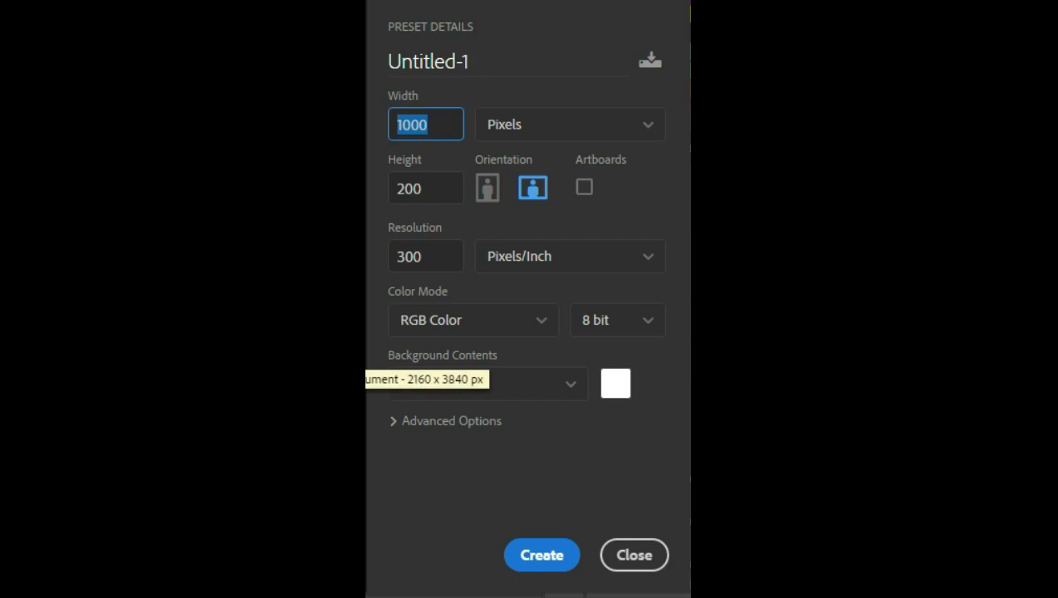
{"action": "type", "text": "300"}
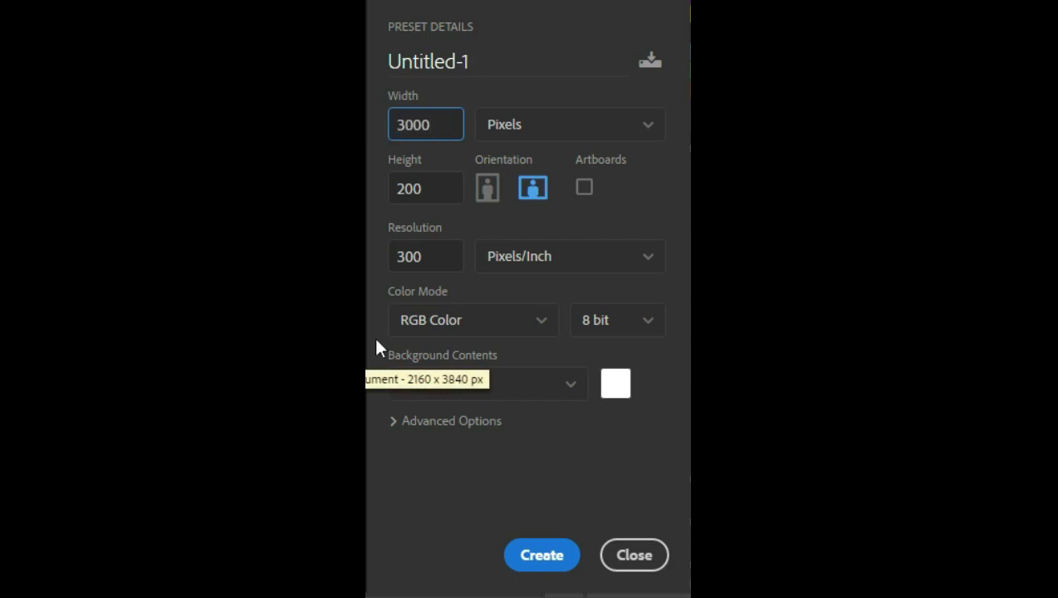
{"action": "double_click", "coordinate": [423, 187]}
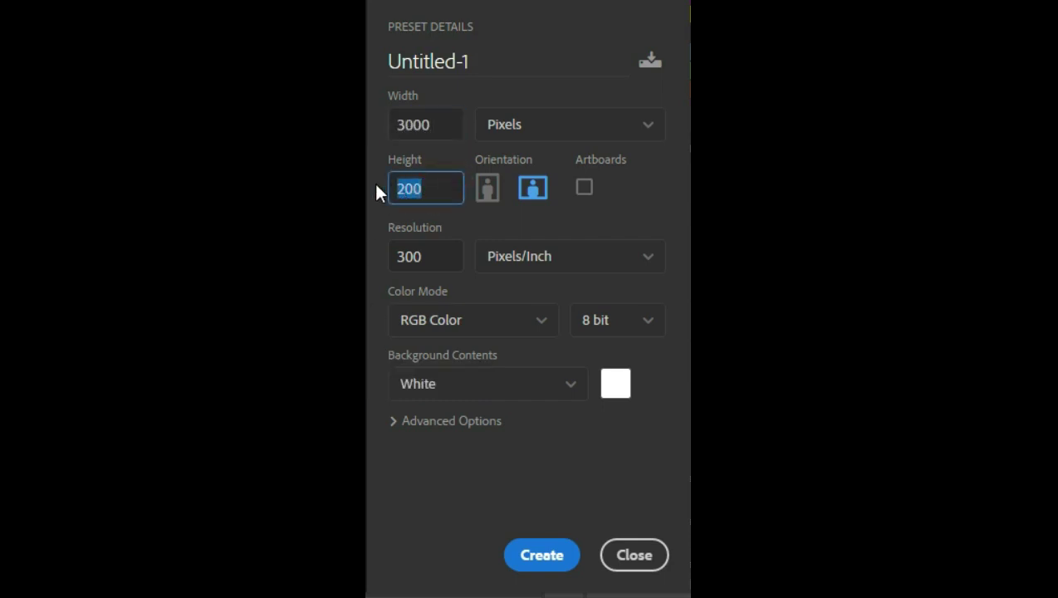
{"action": "type", "text": "3000"}
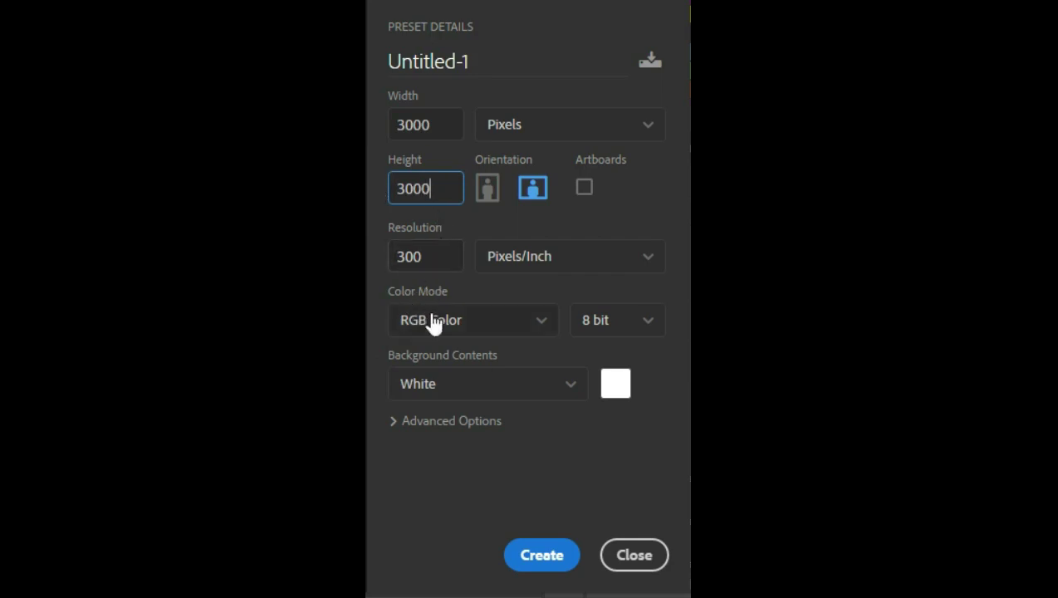
{"action": "left_click", "coordinate": [549, 558]}
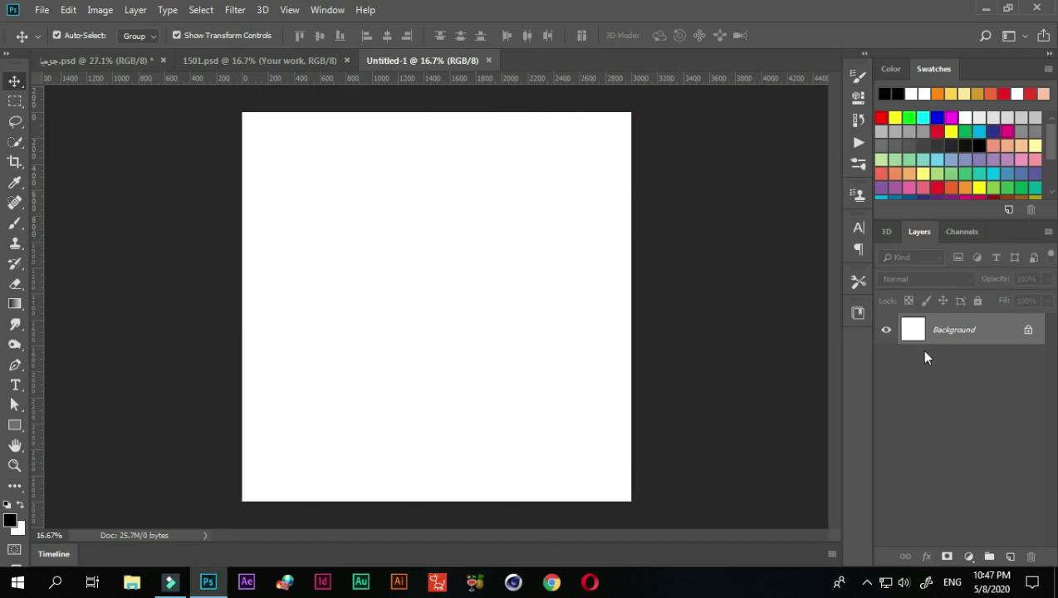
Fill the Background layer with orange chosen from the Swatches panel.
{"action": "left_click", "coordinate": [941, 94]}
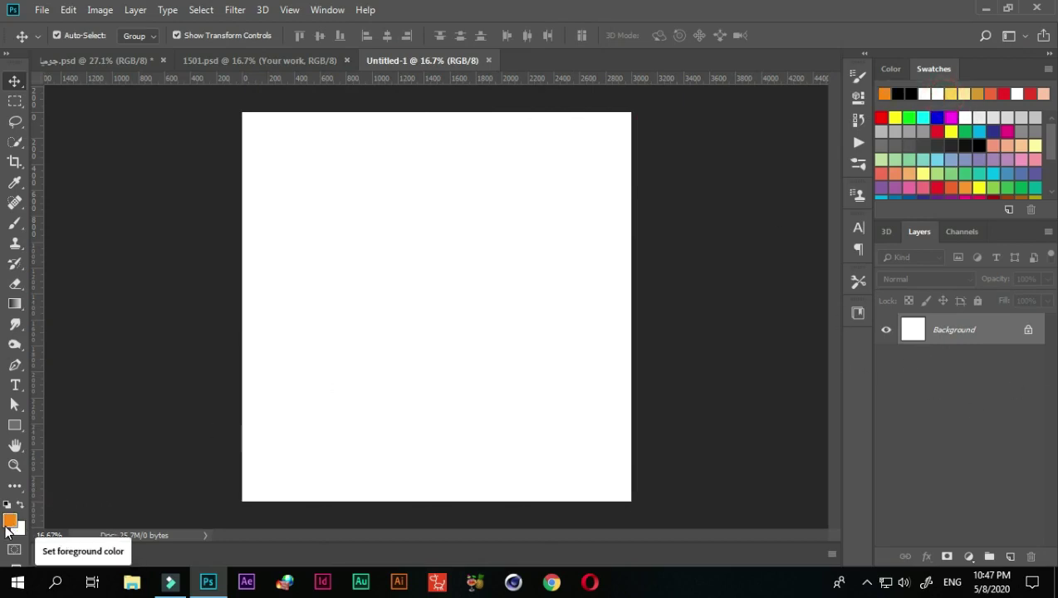
{"action": "key", "text": "alt+BackSpace"}
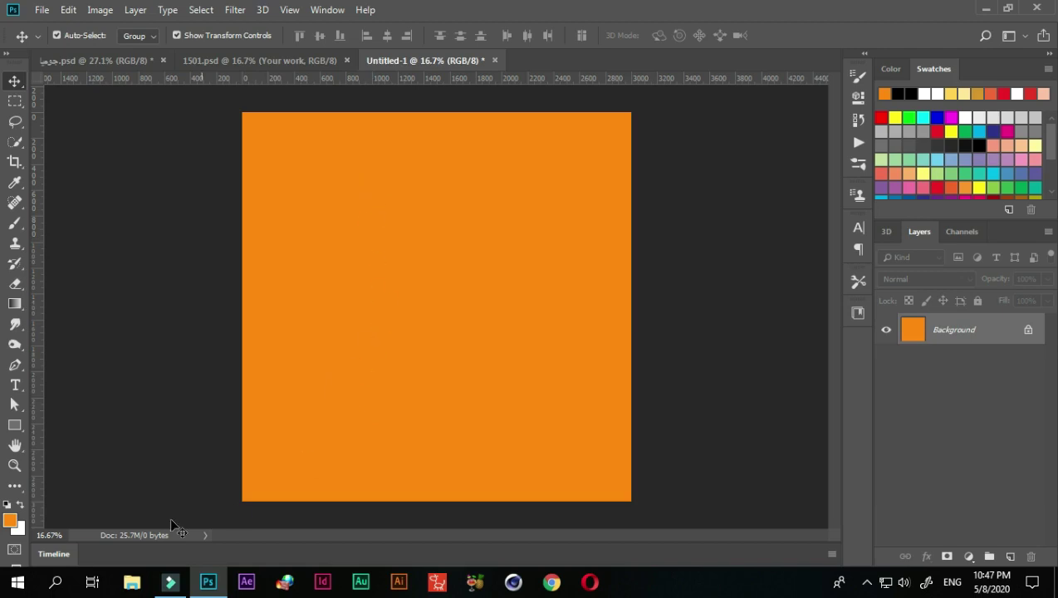
Bring the phone mockup group into Untitled-1, place it toward the left, and fit the view.
{"action": "left_click", "coordinate": [247, 60]}
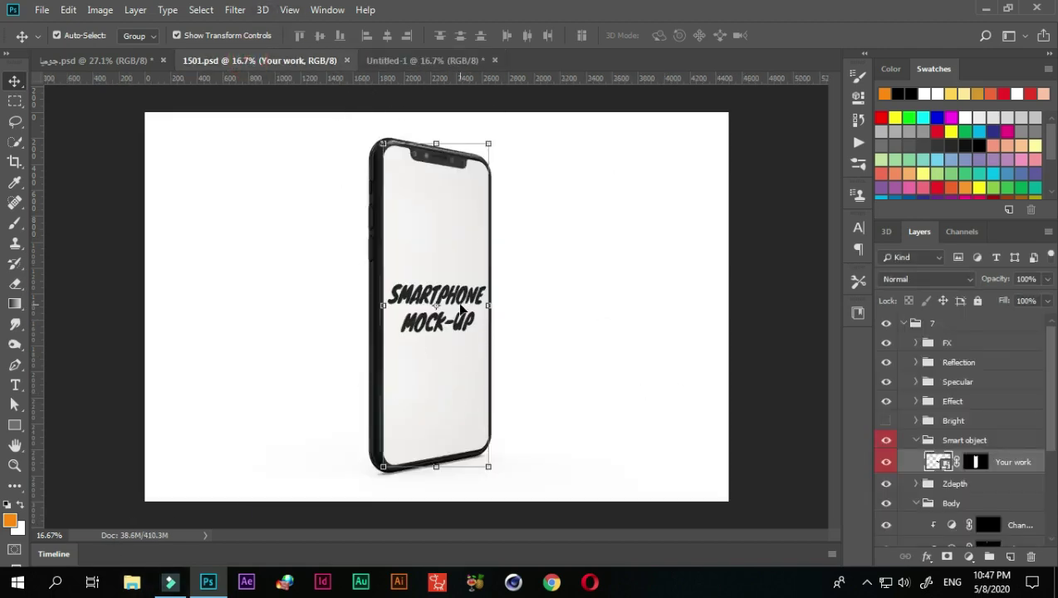
{"action": "mouse_move", "coordinate": [454, 286]}
{"action": "left_mouse_down"}
{"action": "mouse_move", "coordinate": [433, 76]}
{"action": "mouse_move", "coordinate": [425, 183]}
{"action": "left_mouse_up"}
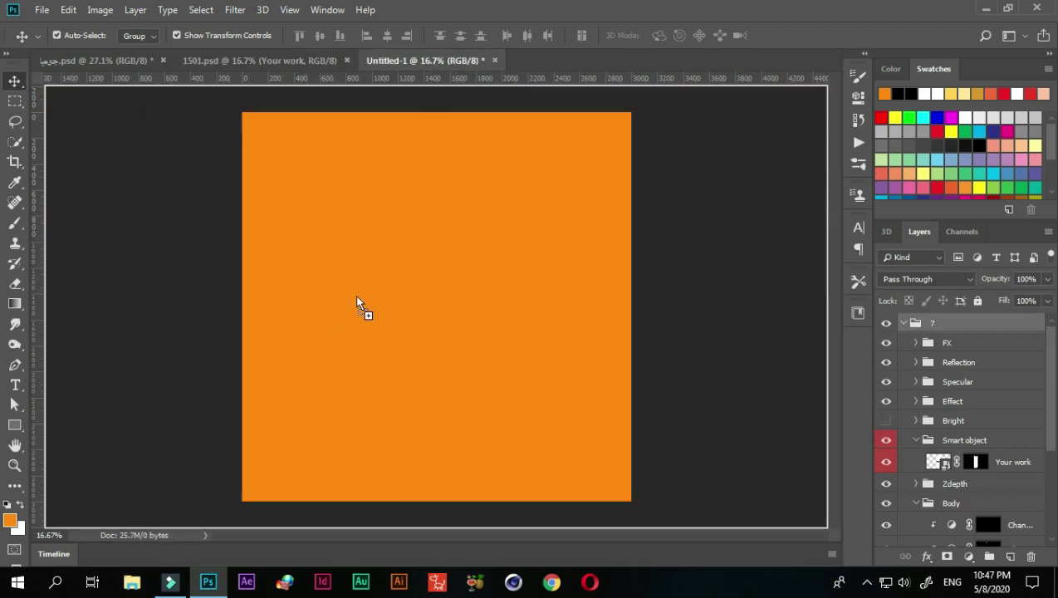
{"action": "left_click_drag", "start_coordinate": [357, 301], "coordinate": [357, 302]}
{"action": "key", "text": "ctrl+minus"}
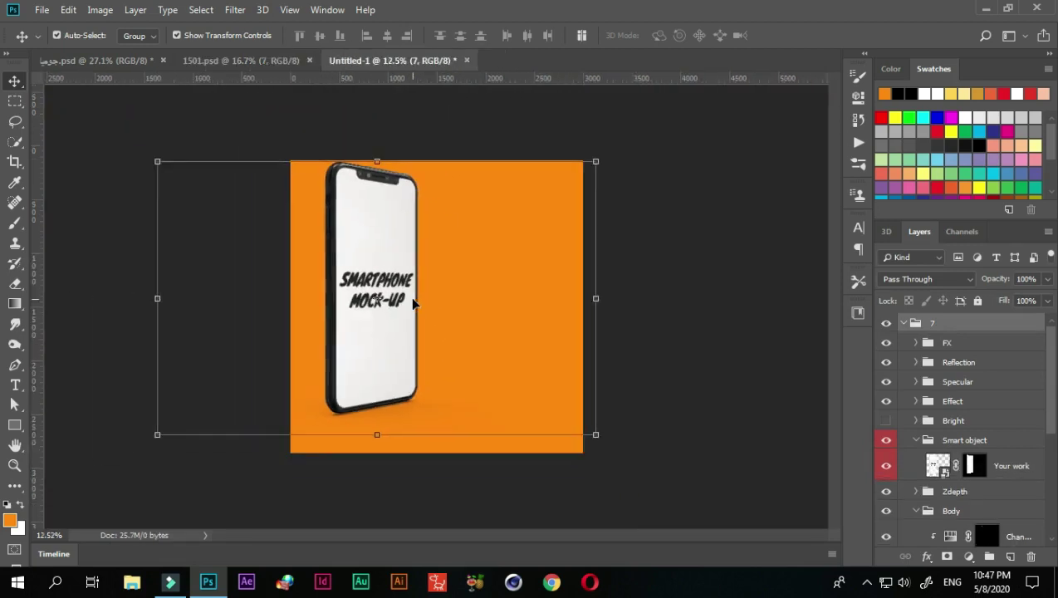
{"action": "scroll", "coordinate": [412, 303], "scroll_direction": "down", "scroll_amount": 1}
{"action": "left_click_drag", "start_coordinate": [395, 355], "coordinate": [395, 372]}
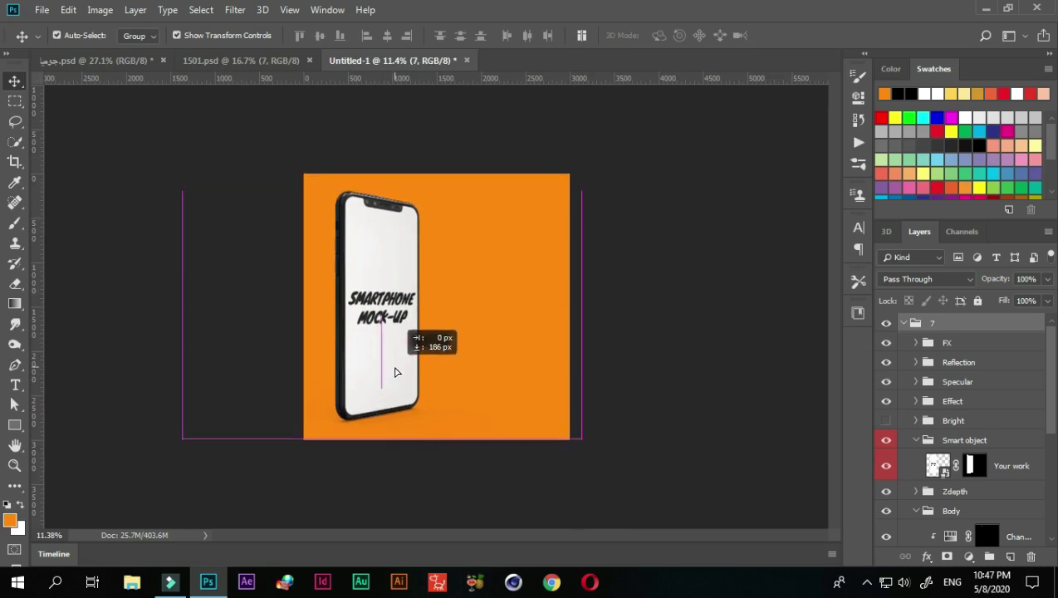
{"action": "left_click_drag", "start_coordinate": [395, 372], "coordinate": [390, 368]}
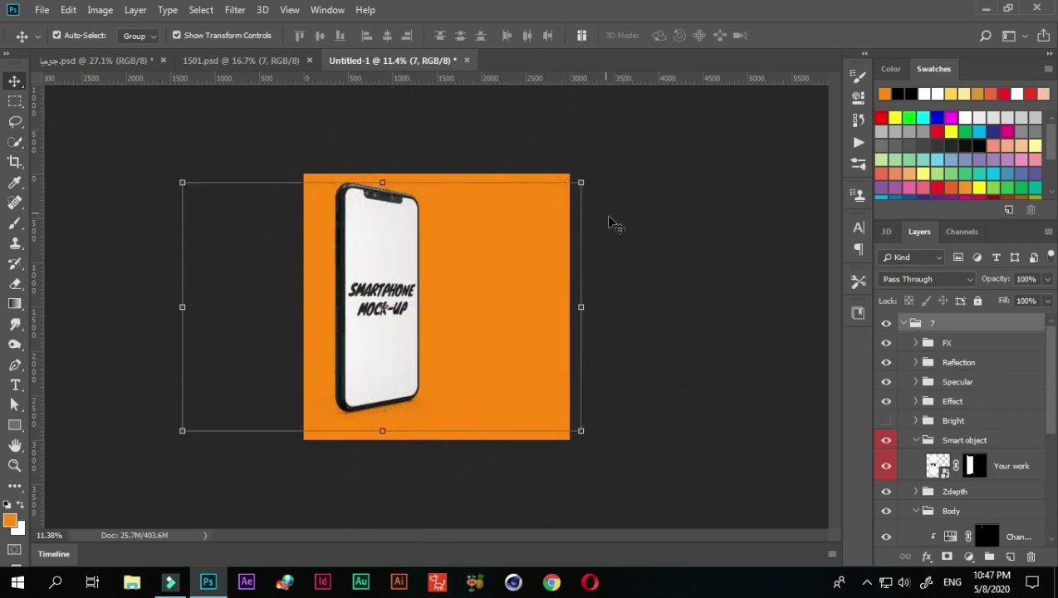
{"action": "left_click", "coordinate": [716, 285]}
{"action": "key", "text": "ctrl+minus"}
{"action": "key", "text": "ctrl+minus"}
{"action": "key", "text": "ctrl+0"}
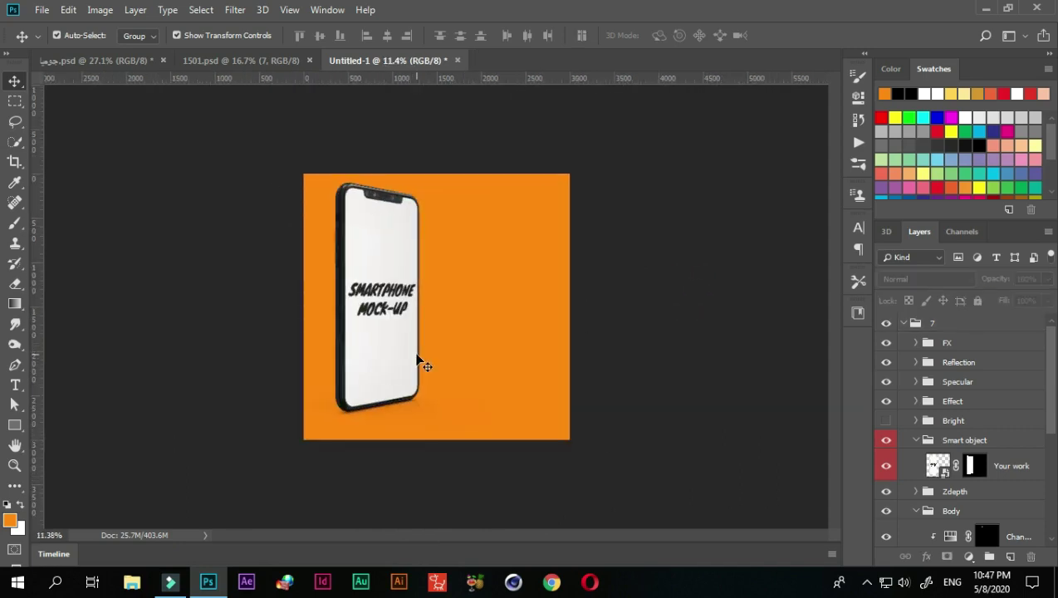
{"action": "key", "text": "ctrl+plus"}
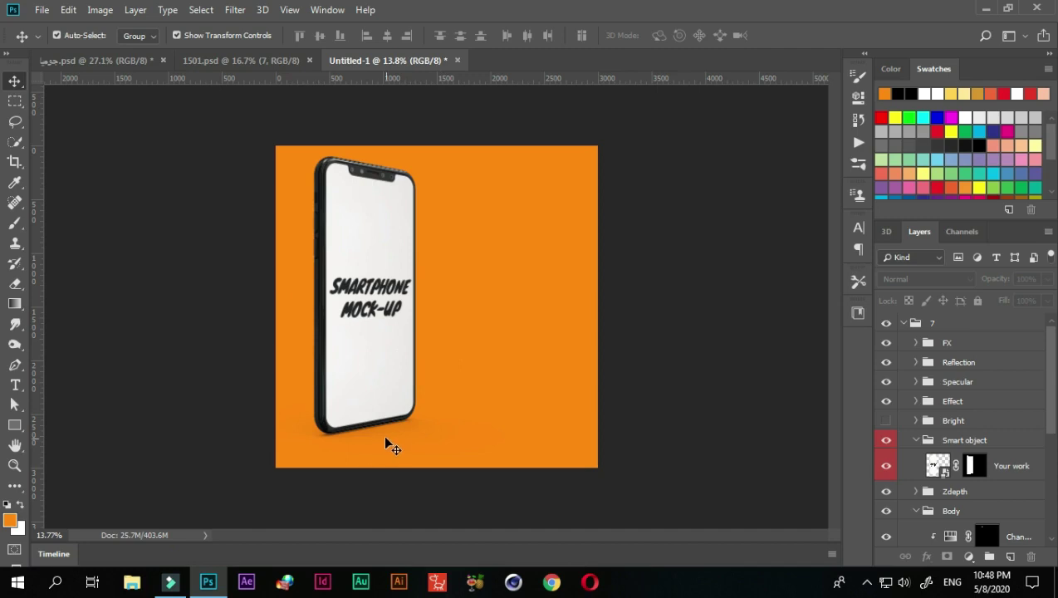
{"action": "left_click", "coordinate": [101, 59]}
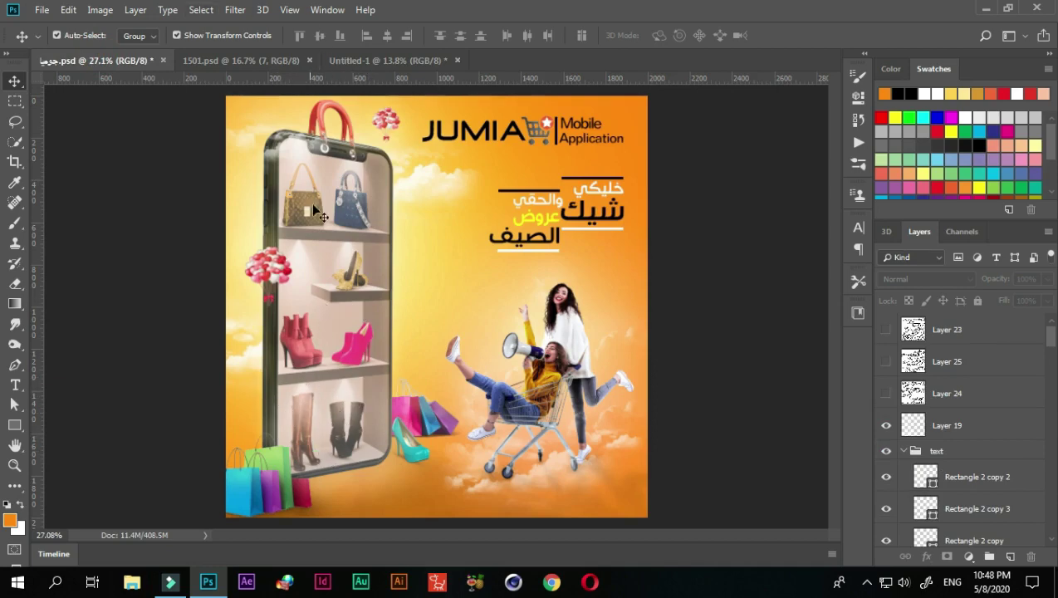
{"action": "left_click", "coordinate": [380, 61]}
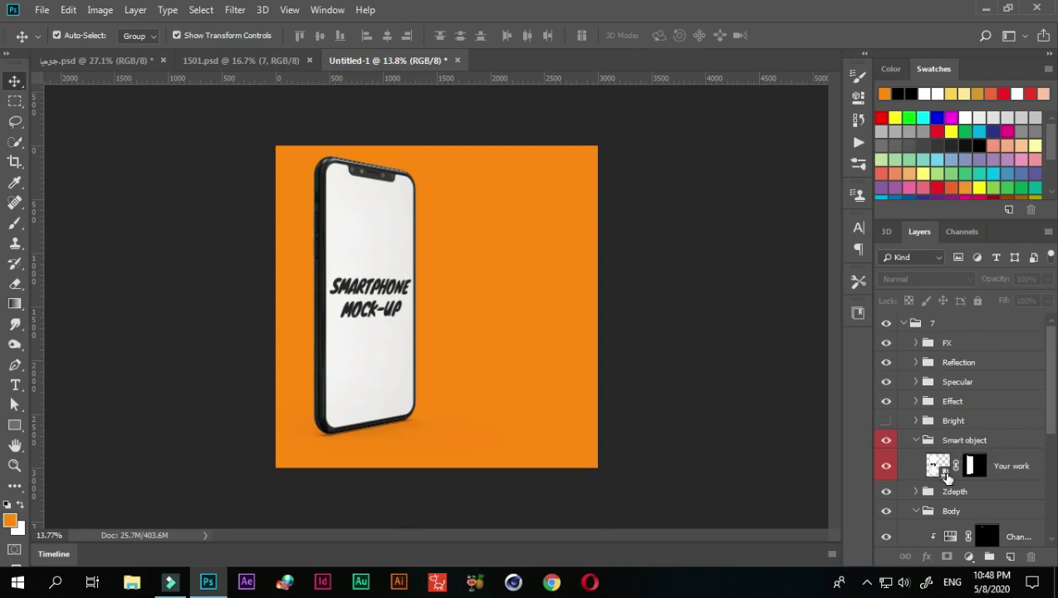
In the Your work smart object, add a new layer filled white over the placeholder.
{"action": "double_click", "coordinate": [945, 471]}
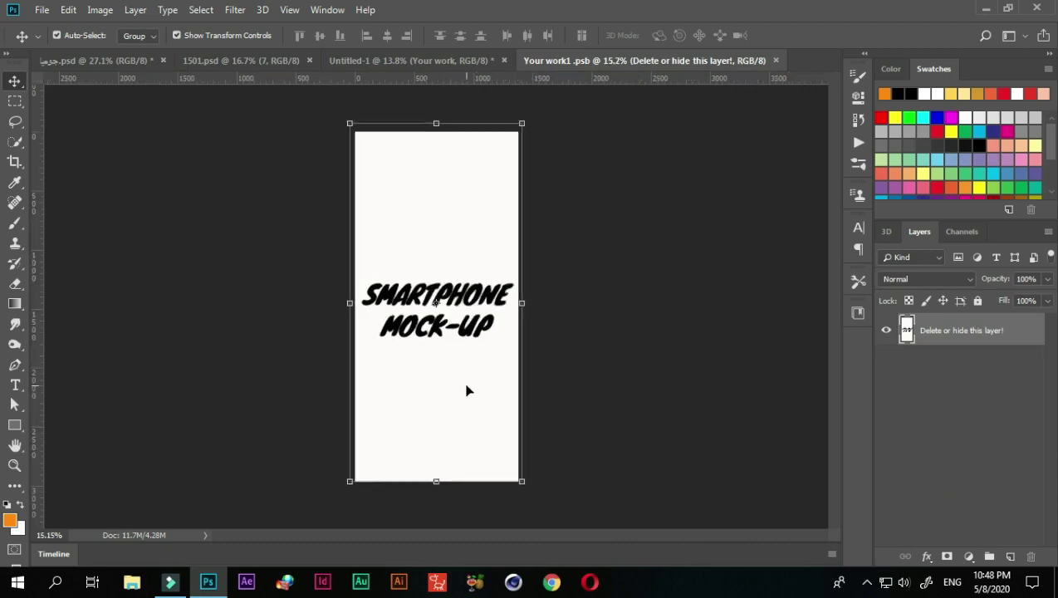
{"action": "left_click", "coordinate": [466, 309]}
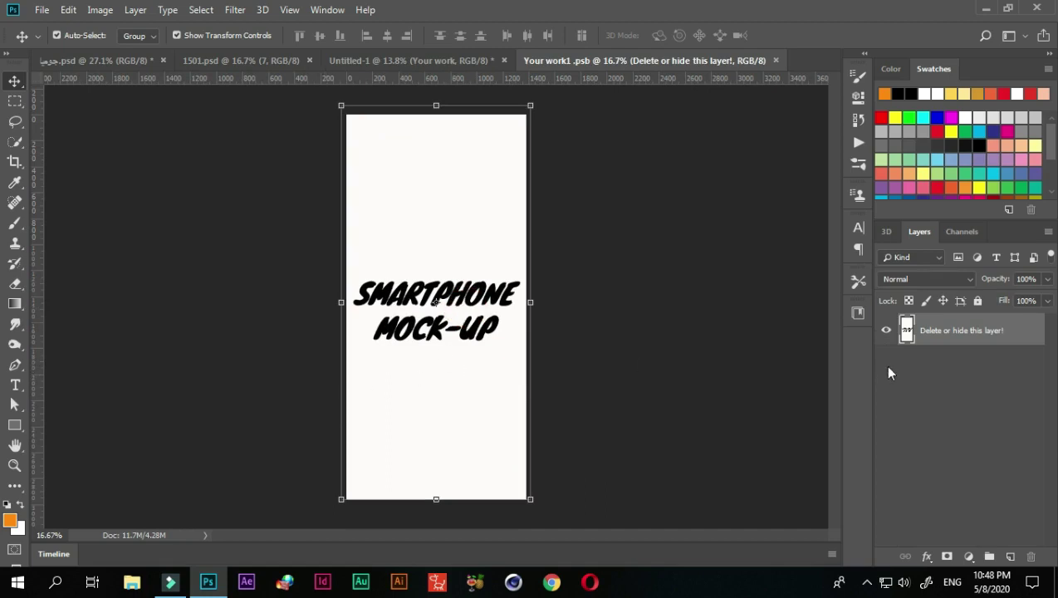
{"action": "left_click", "coordinate": [1010, 557]}
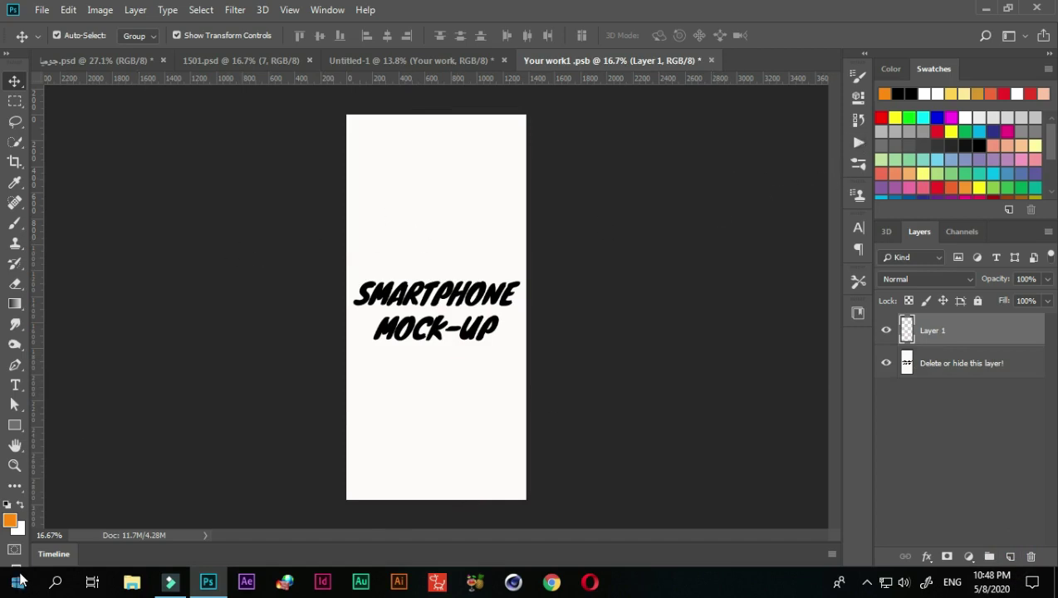
{"action": "left_click", "coordinate": [20, 504]}
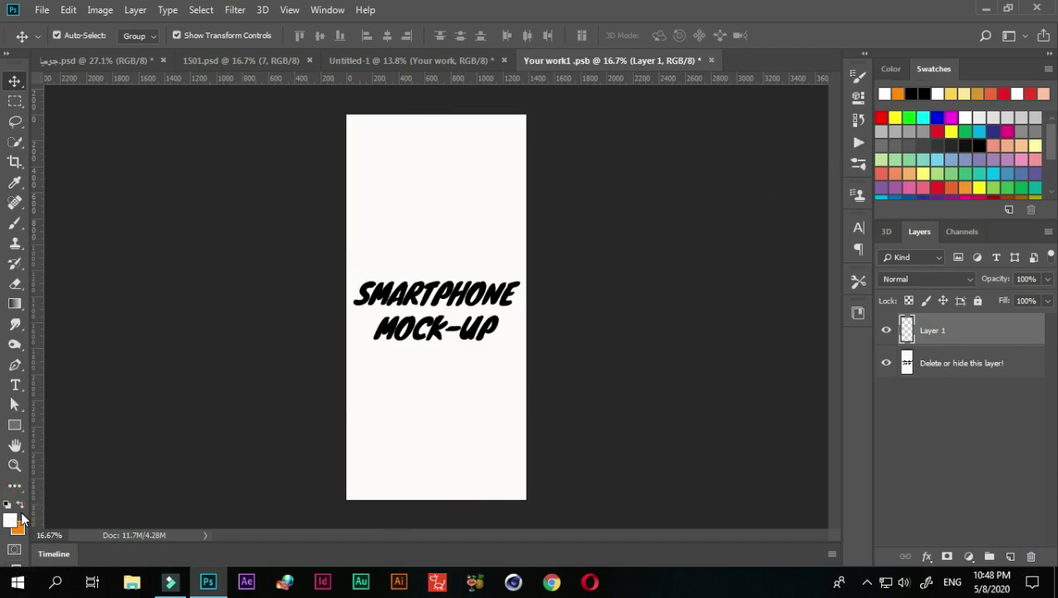
{"action": "key", "text": "alt+BackSpace"}
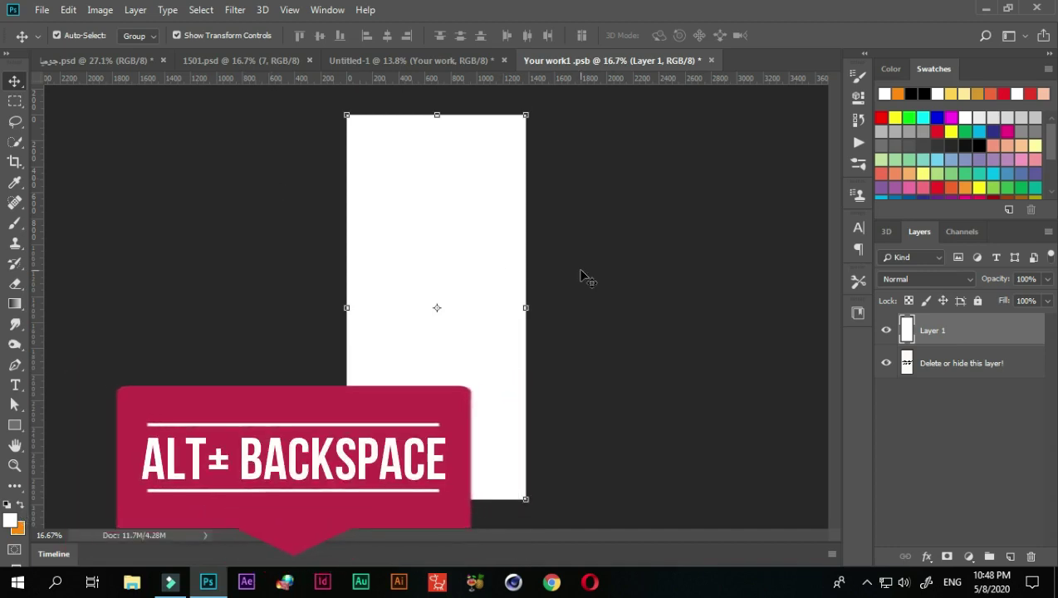
{"action": "left_click", "coordinate": [578, 266]}
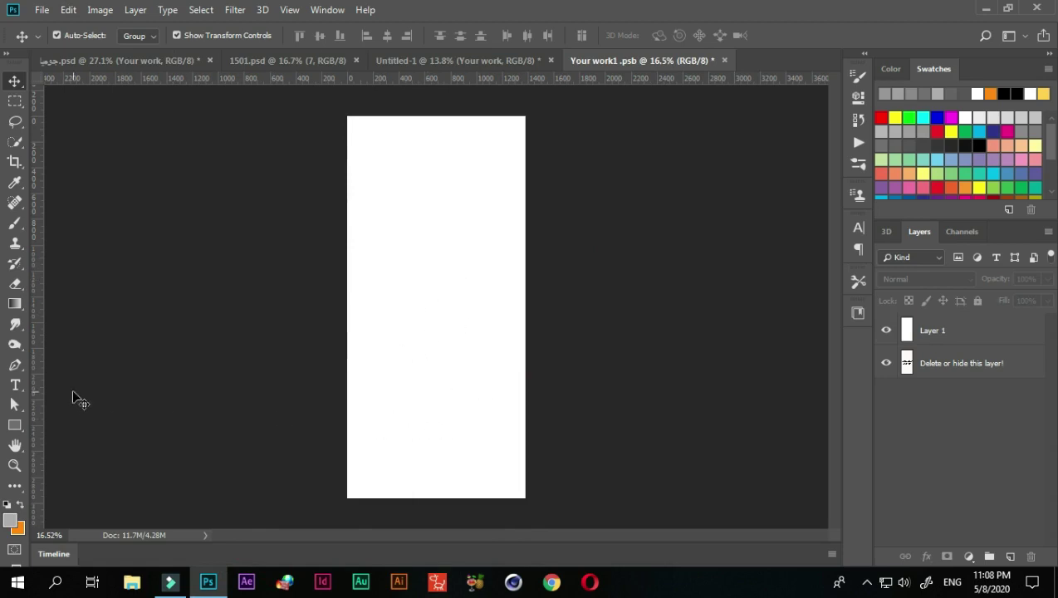
Place a vertical guide near the canvas centre and a horizontal guide across the lower canvas.
{"action": "left_click_drag", "start_coordinate": [38, 392], "coordinate": [478, 390]}
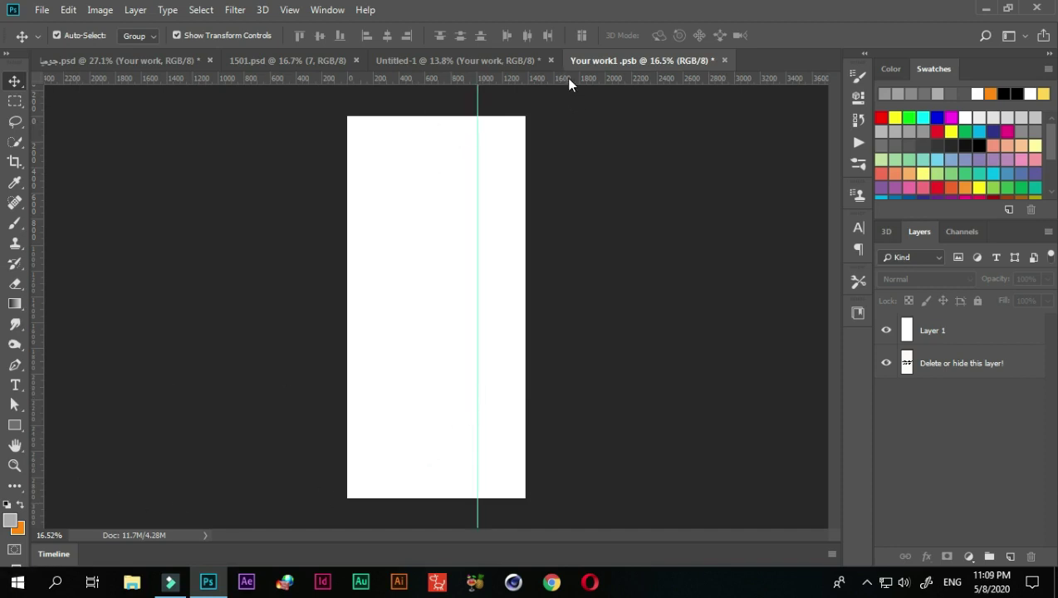
{"action": "mouse_move", "coordinate": [569, 79]}
{"action": "left_mouse_down"}
{"action": "mouse_move", "coordinate": [570, 468]}
{"action": "mouse_move", "coordinate": [571, 452]}
{"action": "left_mouse_up"}
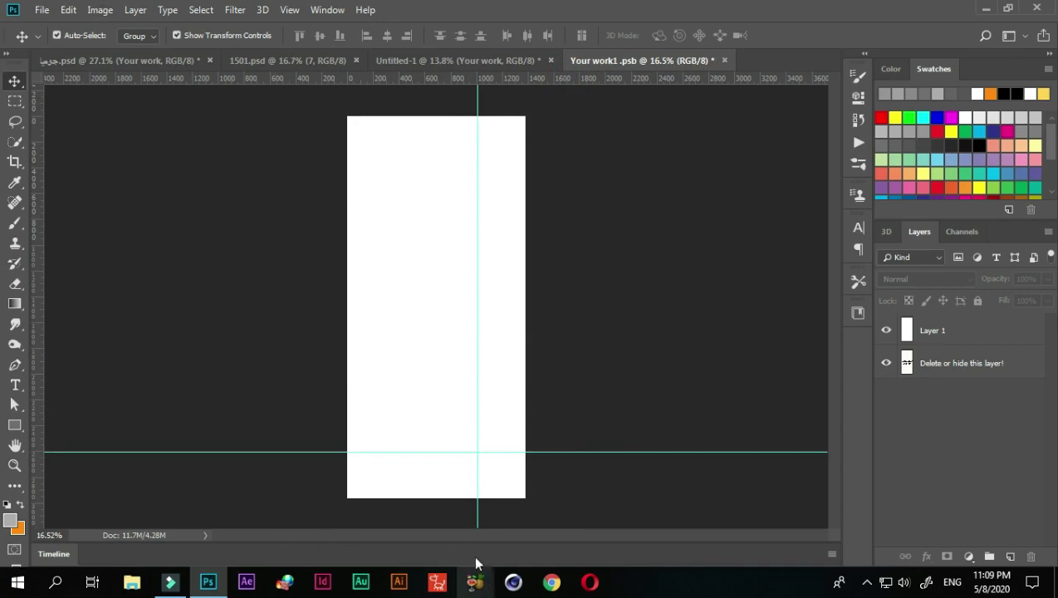
{"action": "scroll", "coordinate": [453, 535], "scroll_direction": "down", "scroll_amount": 2}
{"action": "scroll", "coordinate": [453, 515], "scroll_direction": "up", "scroll_amount": 2}
{"action": "scroll", "coordinate": [457, 505], "scroll_direction": "up", "scroll_amount": 2}
{"action": "scroll", "coordinate": [452, 503], "scroll_direction": "up", "scroll_amount": 1}
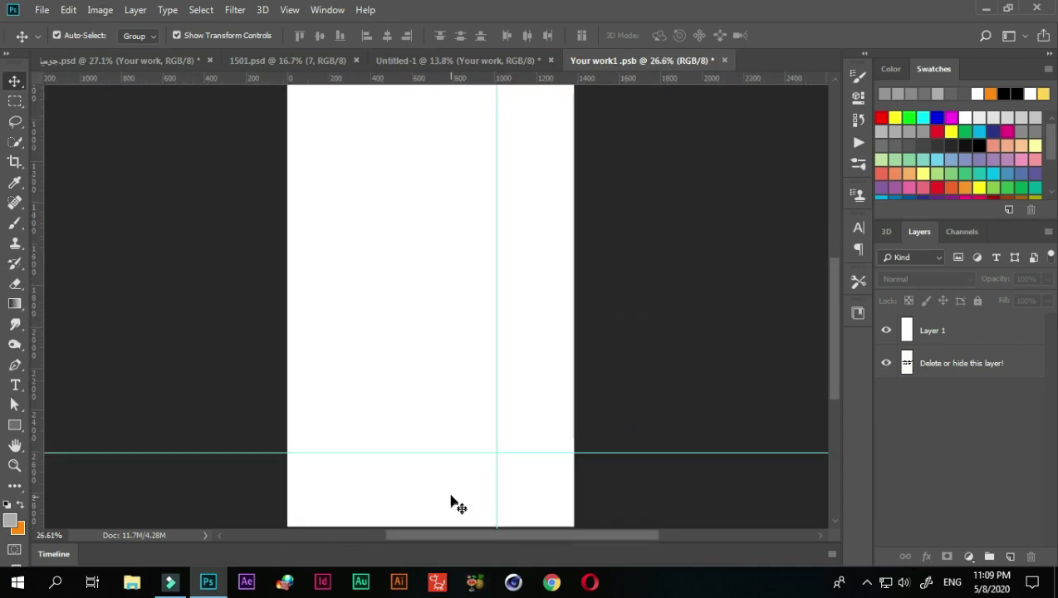
{"action": "left_click_drag", "start_coordinate": [432, 483], "coordinate": [405, 364]}
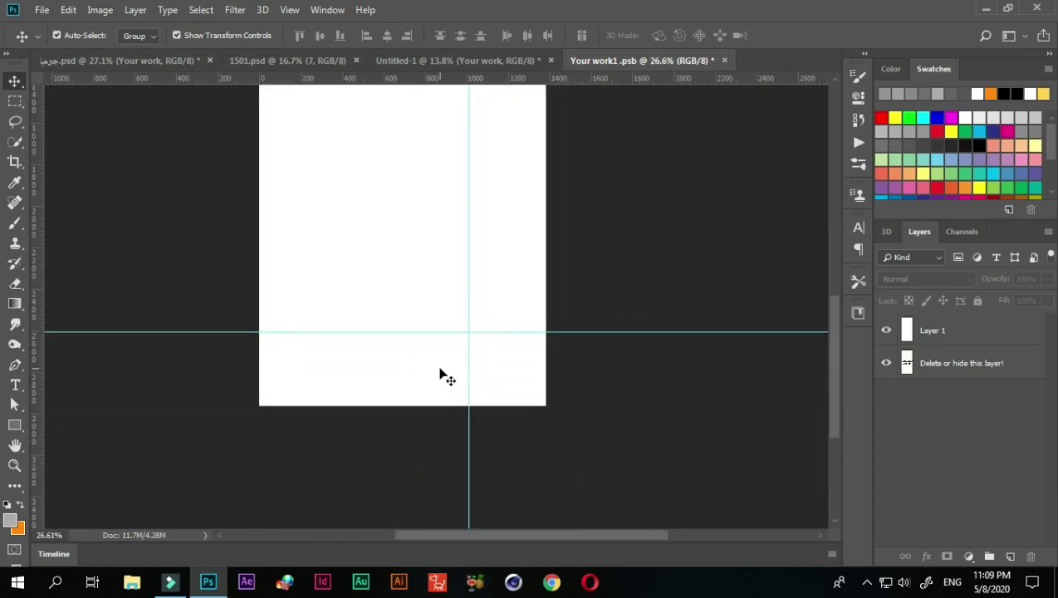
{"action": "scroll", "coordinate": [440, 375], "scroll_direction": "up", "scroll_amount": 2}
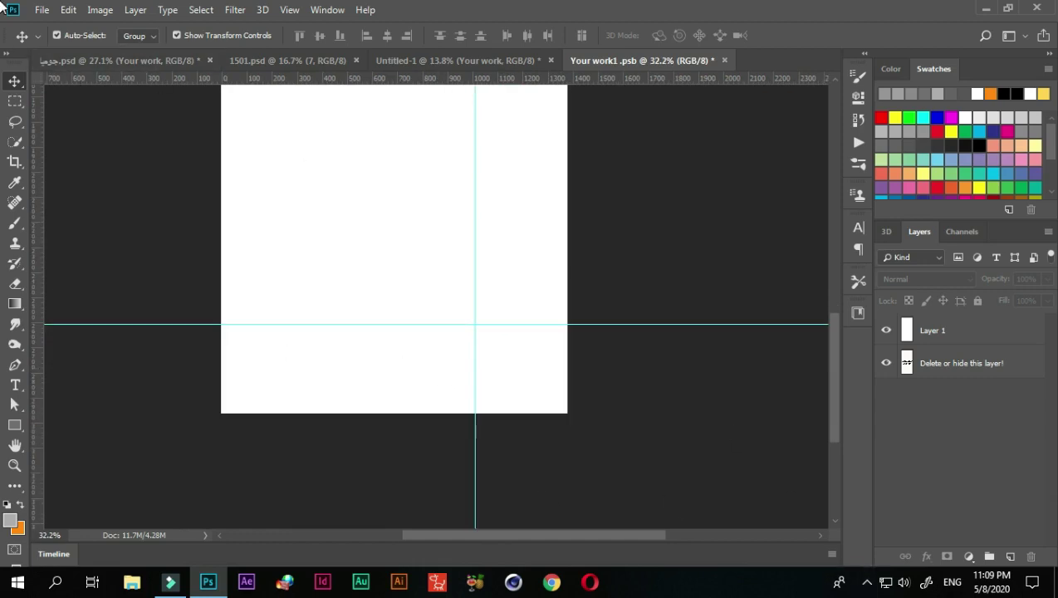
Pen a floor shape from the bottom corners to the guide crossing, filled light grey.
{"action": "left_click", "coordinate": [16, 366]}
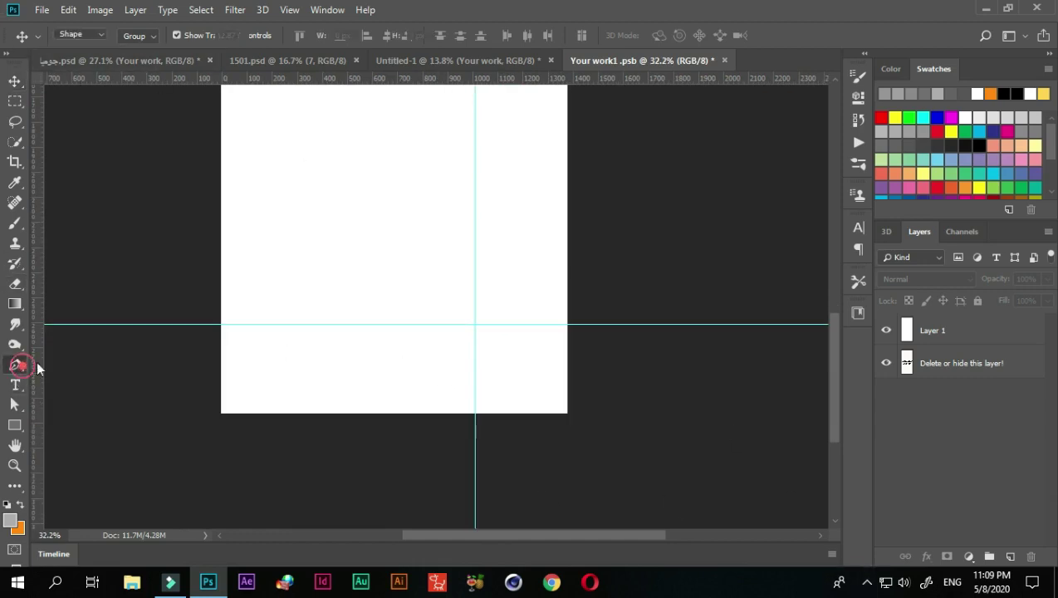
{"action": "scroll", "coordinate": [570, 425], "scroll_direction": "up", "scroll_amount": 2}
{"action": "scroll", "coordinate": [570, 426], "scroll_direction": "up", "scroll_amount": 1}
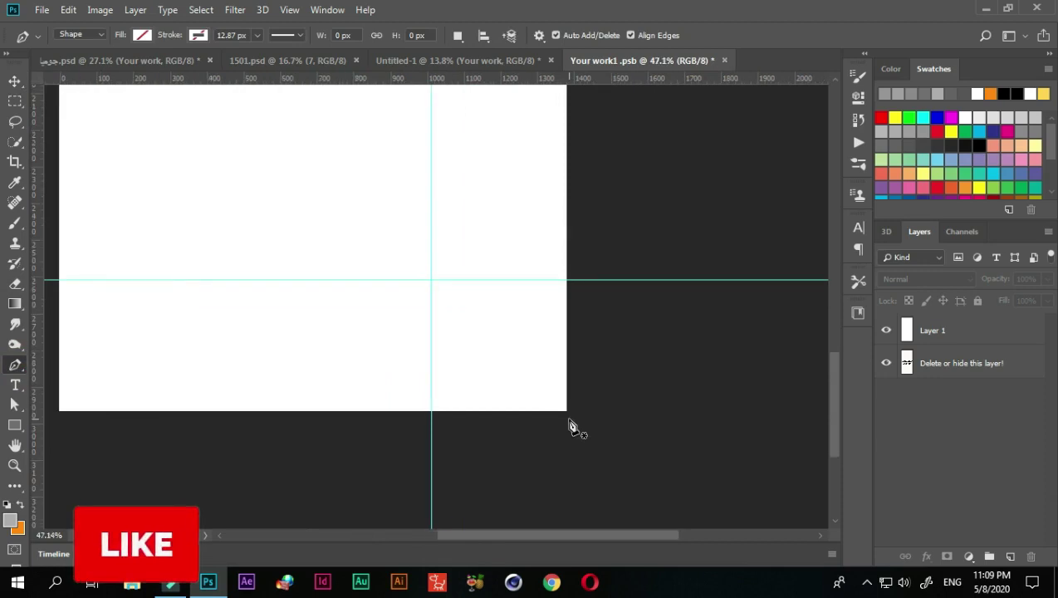
{"action": "scroll", "coordinate": [481, 366], "scroll_direction": "up", "scroll_amount": 1}
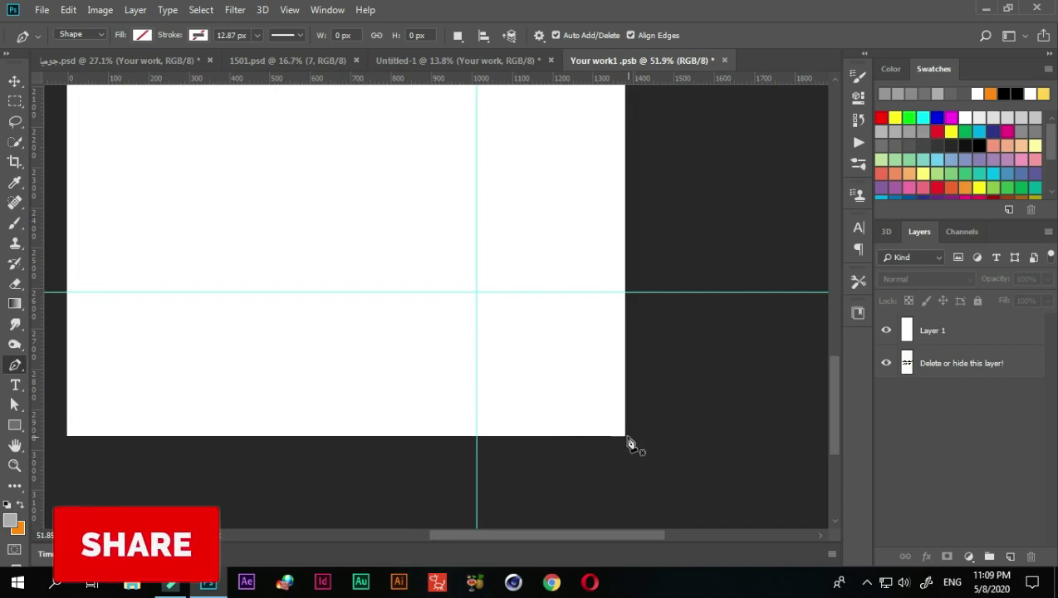
{"action": "left_click", "coordinate": [624, 435]}
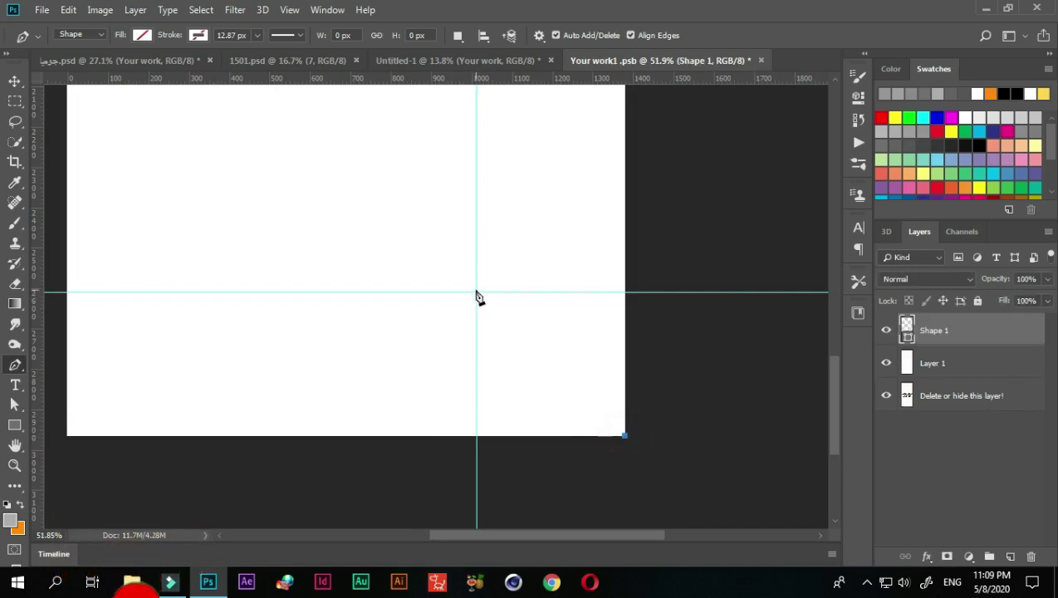
{"action": "left_click", "coordinate": [475, 293]}
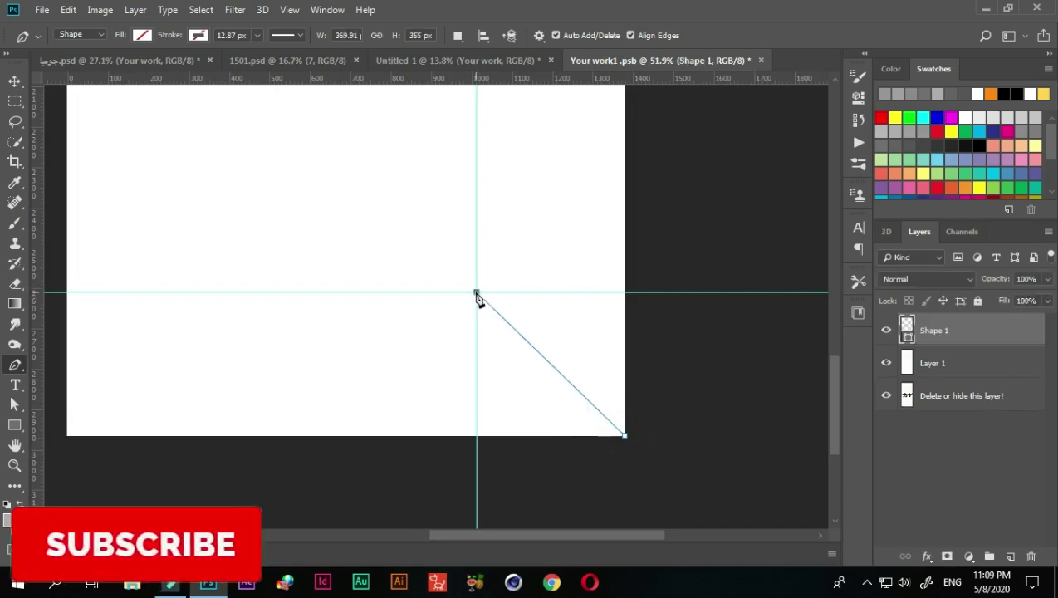
{"action": "left_click", "coordinate": [65, 293]}
{"action": "left_click", "coordinate": [65, 435]}
{"action": "left_click", "coordinate": [623, 435]}
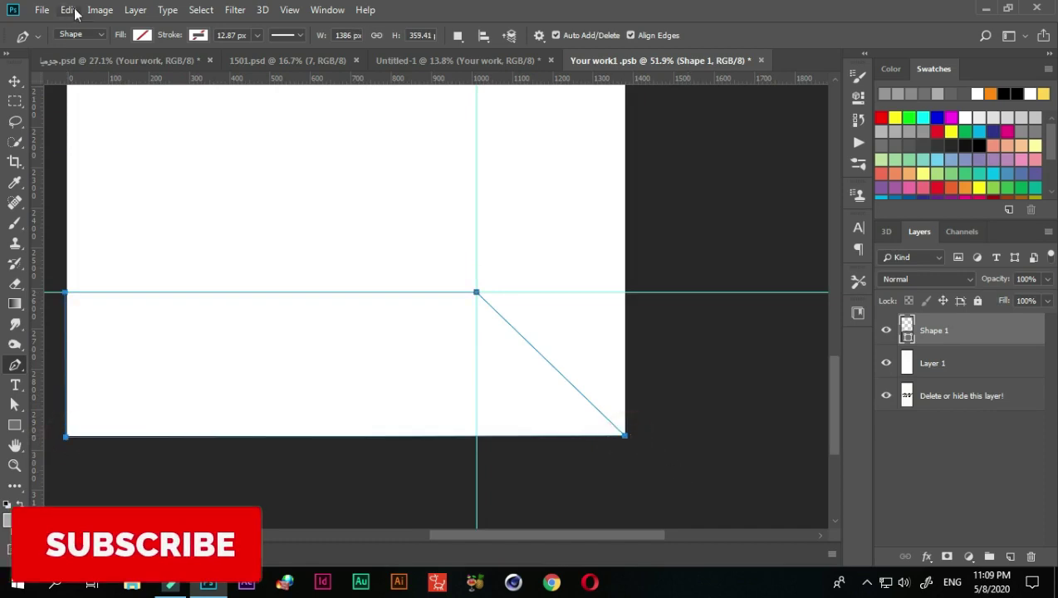
{"action": "left_click", "coordinate": [143, 36]}
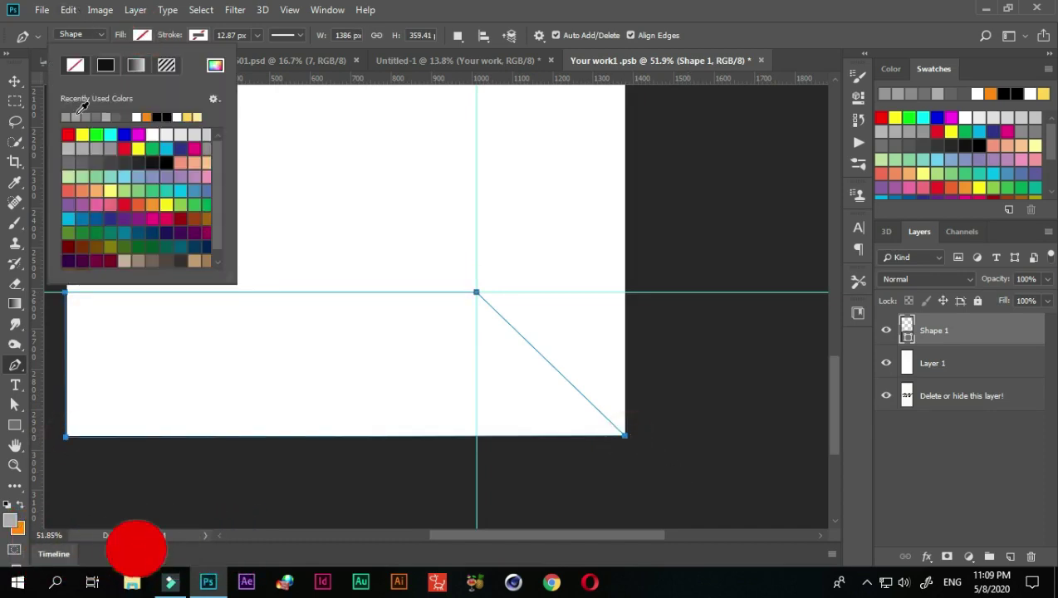
{"action": "left_click", "coordinate": [109, 116]}
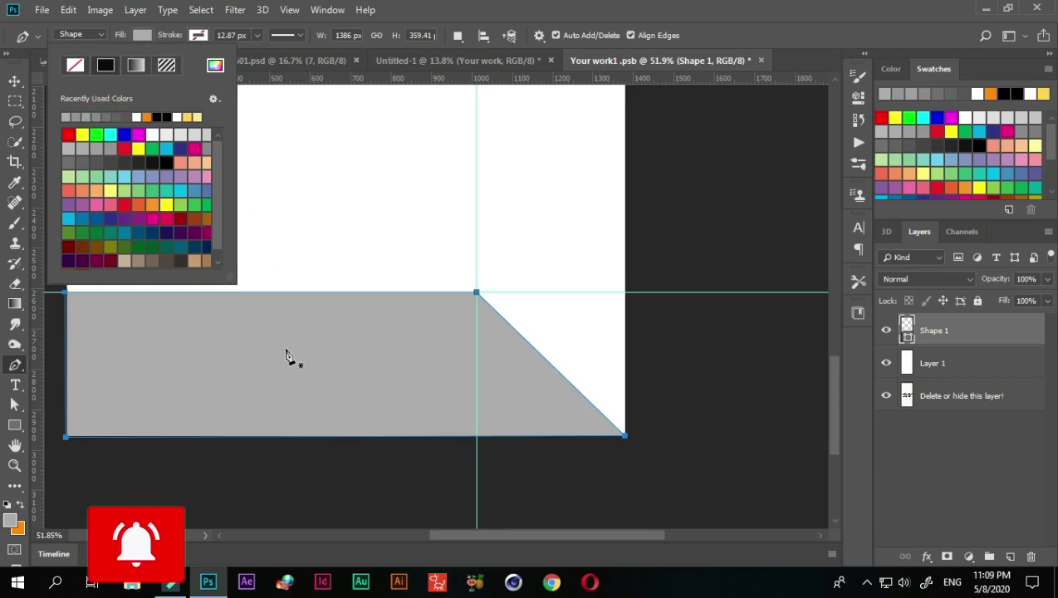
{"action": "left_click", "coordinate": [14, 81]}
{"action": "left_click", "coordinate": [702, 417]}
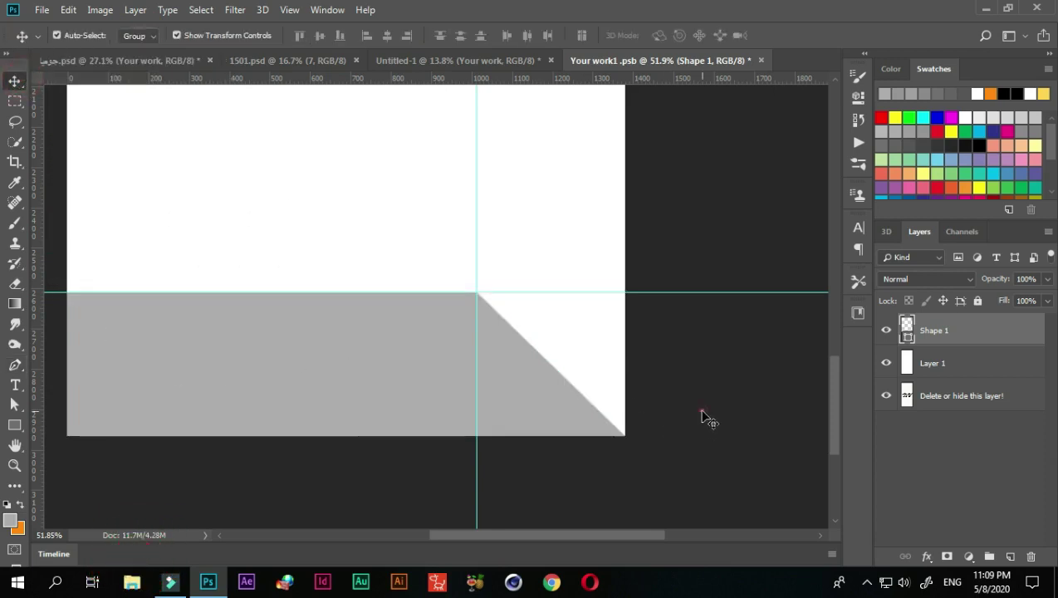
Pen the side-wall shape from the bottom-right corner to the guide corner, filled darker grey.
{"action": "scroll", "coordinate": [706, 417], "scroll_direction": "down", "scroll_amount": 1}
{"action": "scroll", "coordinate": [701, 417], "scroll_direction": "down", "scroll_amount": 1}
{"action": "scroll", "coordinate": [516, 420], "scroll_direction": "up", "scroll_amount": 1}
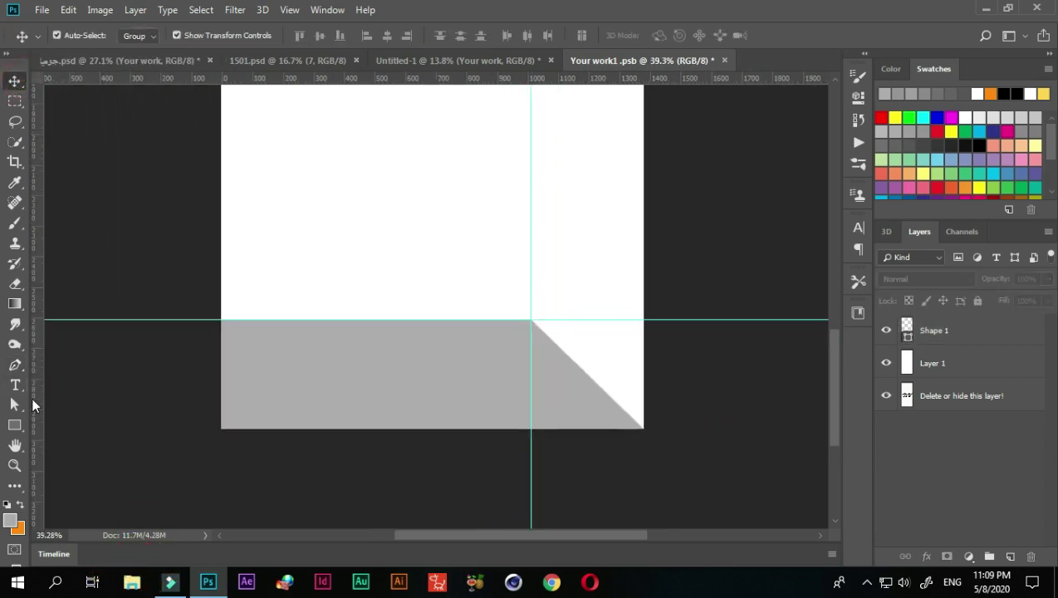
{"action": "left_click", "coordinate": [14, 364]}
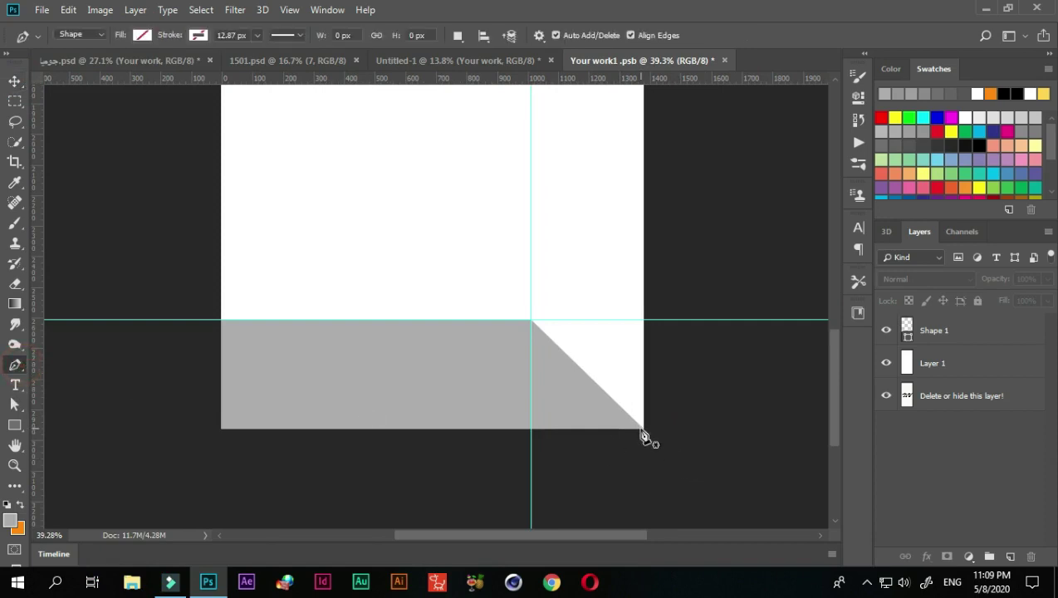
{"action": "scroll", "coordinate": [643, 436], "scroll_direction": "up", "scroll_amount": 1}
{"action": "scroll", "coordinate": [641, 438], "scroll_direction": "up", "scroll_amount": 1}
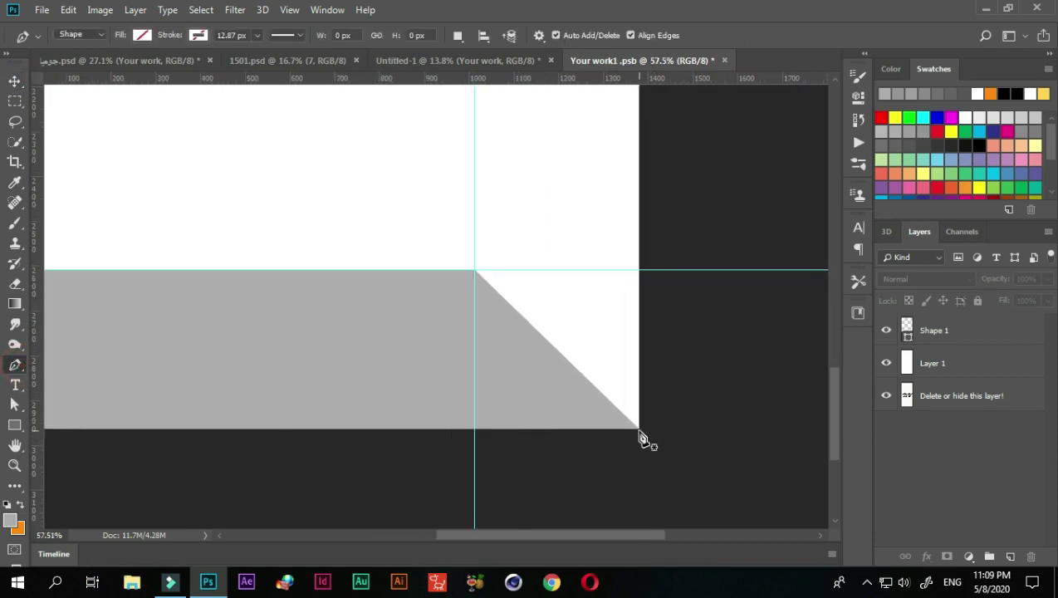
{"action": "left_click", "coordinate": [637, 428]}
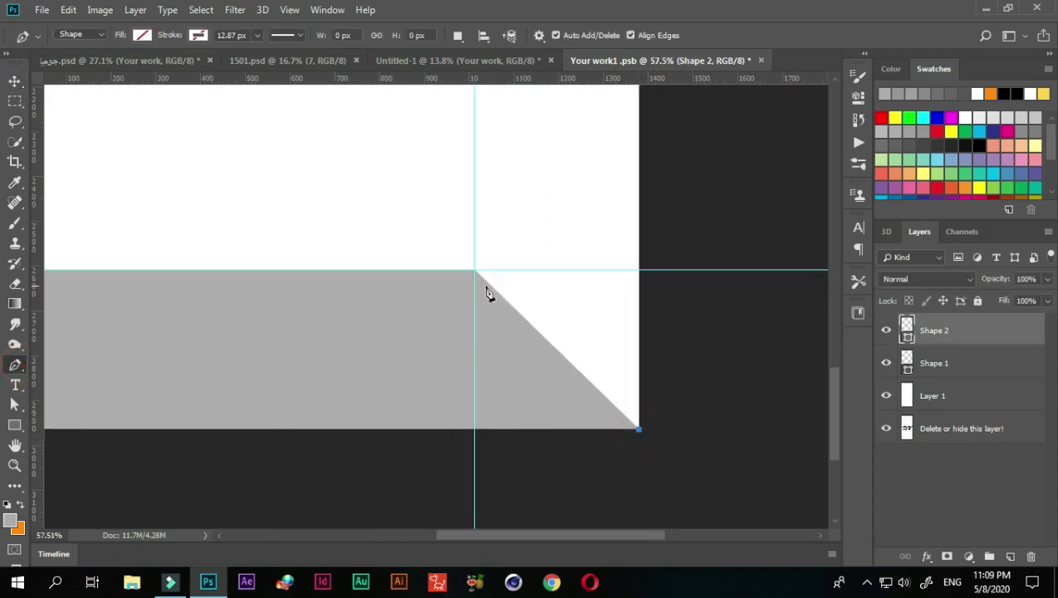
{"action": "left_click", "coordinate": [474, 270]}
{"action": "scroll", "coordinate": [524, 146], "scroll_direction": "down", "scroll_amount": 2}
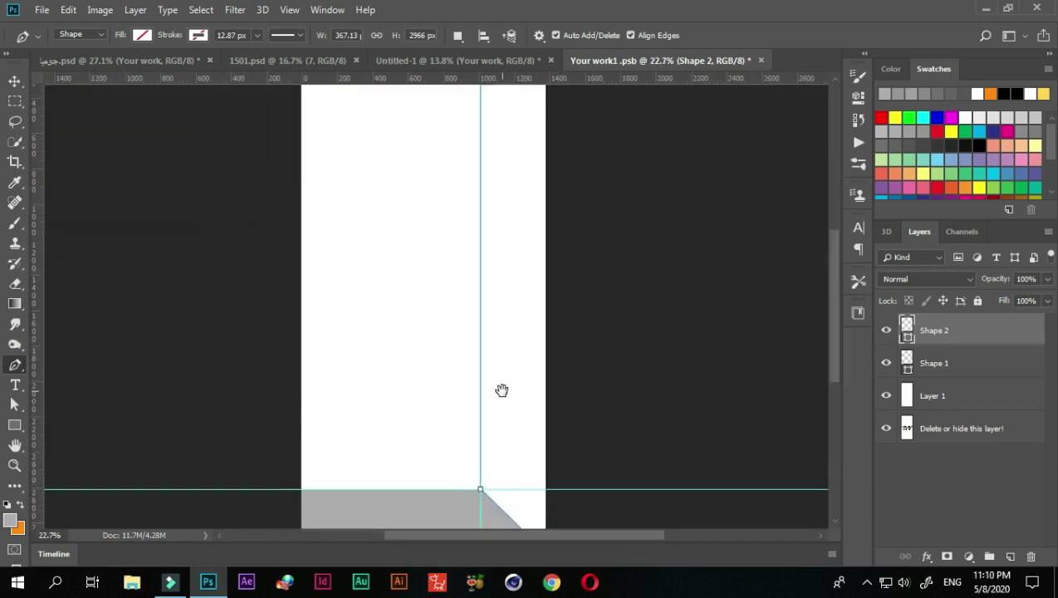
{"action": "scroll", "coordinate": [501, 391], "scroll_direction": "up", "scroll_amount": 2}
{"action": "left_click", "coordinate": [145, 36]}
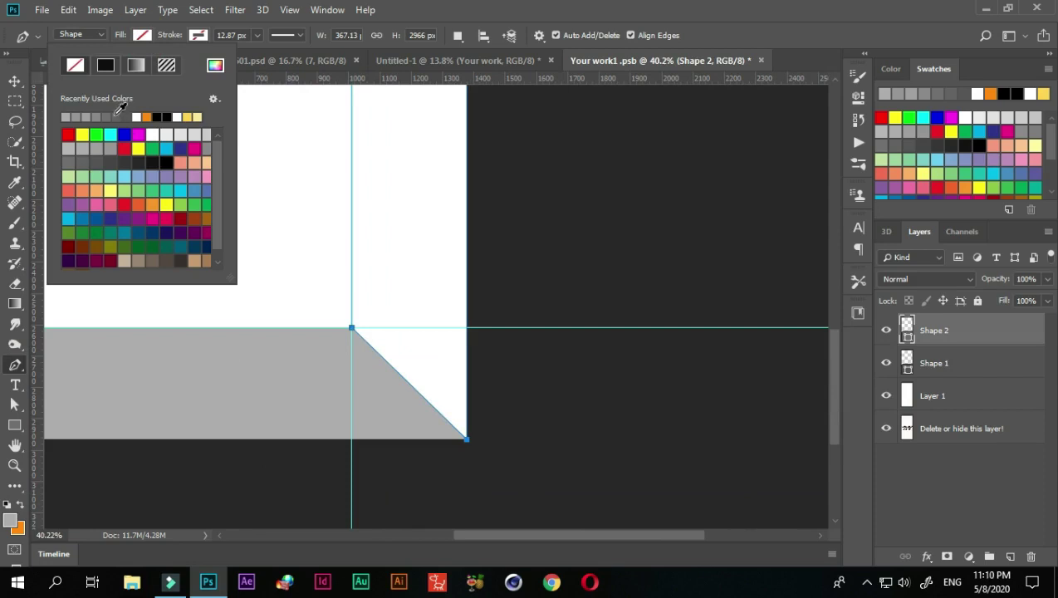
{"action": "left_click", "coordinate": [110, 116]}
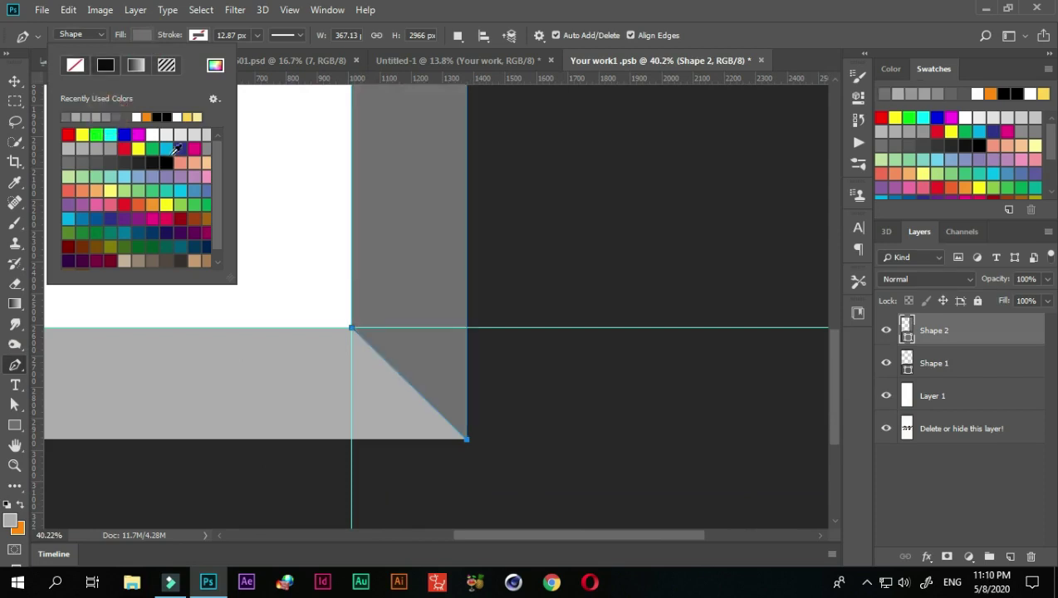
{"action": "scroll", "coordinate": [361, 319], "scroll_direction": "down", "scroll_amount": 1}
{"action": "scroll", "coordinate": [371, 318], "scroll_direction": "down", "scroll_amount": 2}
{"action": "scroll", "coordinate": [463, 344], "scroll_direction": "down", "scroll_amount": 1}
{"action": "scroll", "coordinate": [463, 344], "scroll_direction": "up", "scroll_amount": 1}
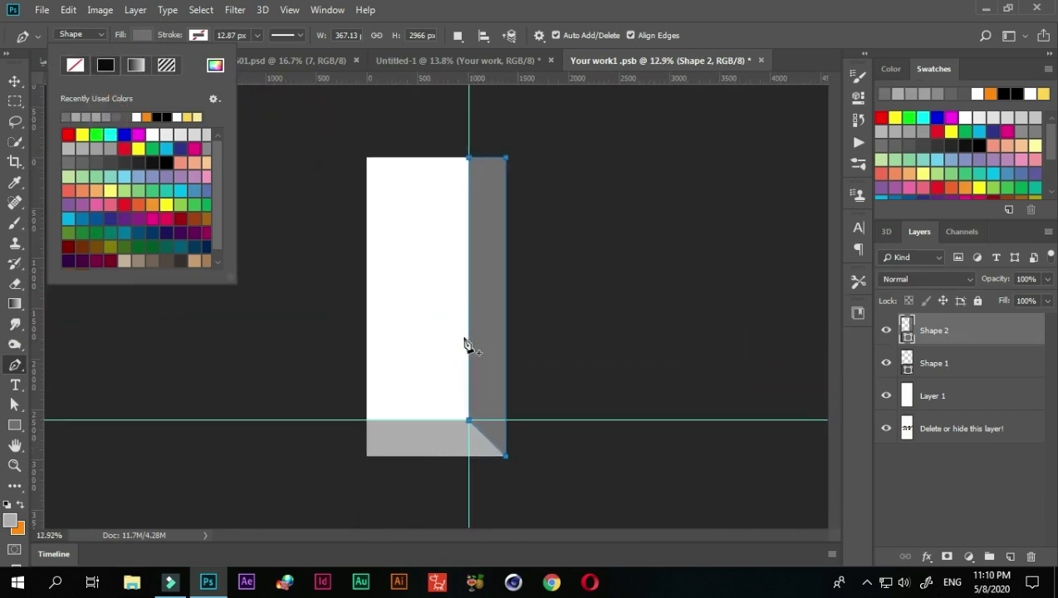
{"action": "left_click", "coordinate": [15, 81]}
Save the shelf artwork document with File > Save.
{"action": "left_click", "coordinate": [239, 314]}
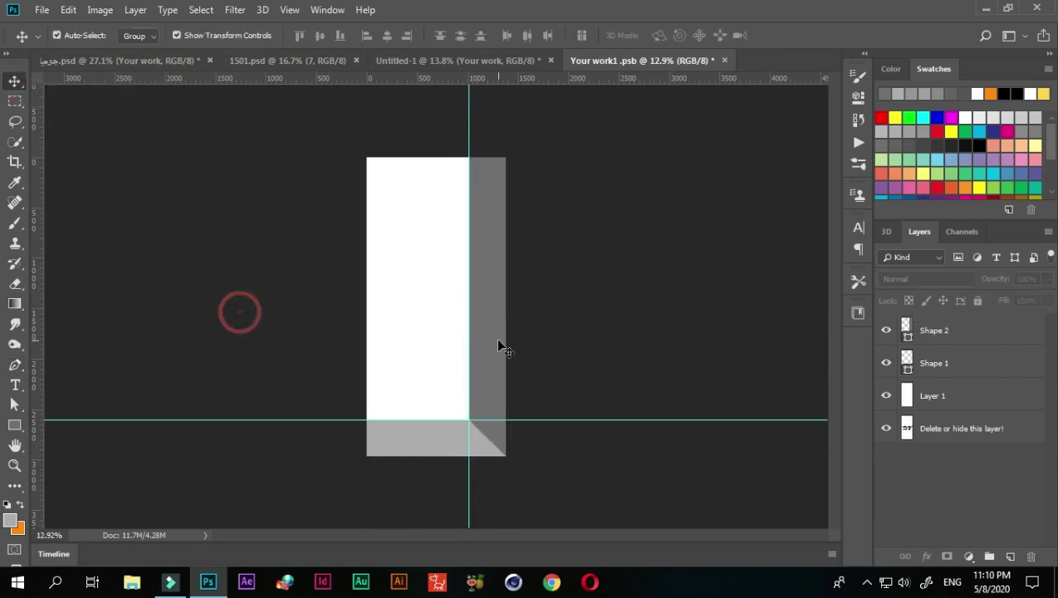
{"action": "scroll", "coordinate": [499, 348], "scroll_direction": "down", "scroll_amount": 1}
{"action": "scroll", "coordinate": [496, 430], "scroll_direction": "up", "scroll_amount": 2}
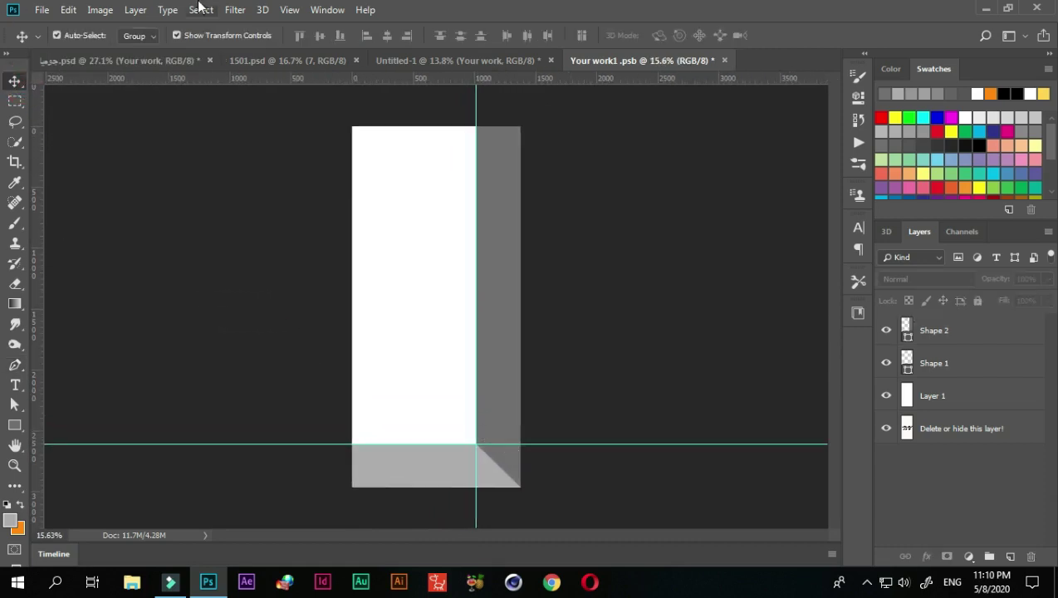
{"action": "left_click", "coordinate": [51, 14]}
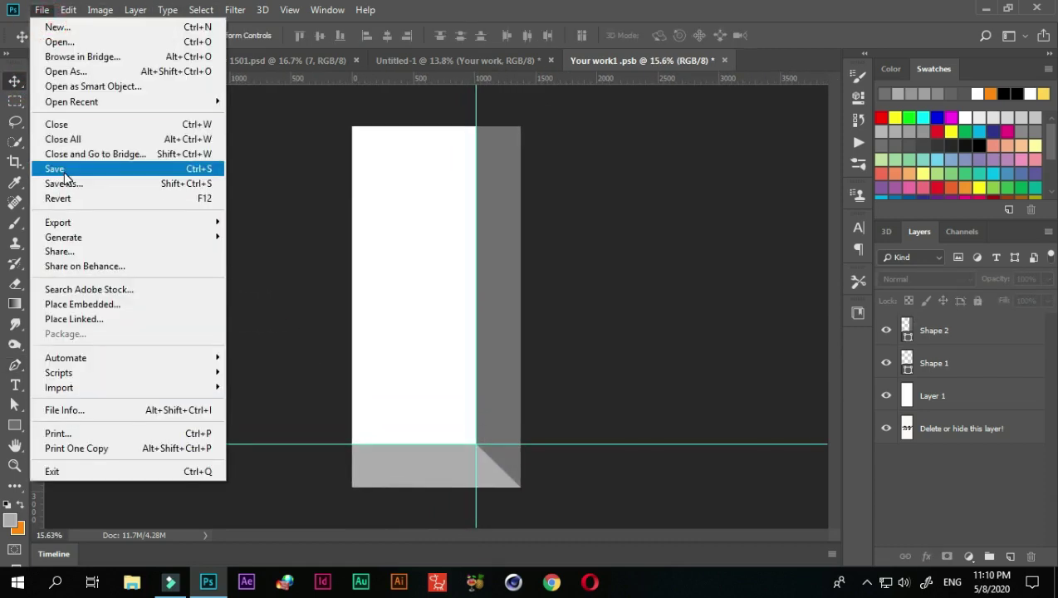
{"action": "left_click", "coordinate": [59, 168]}
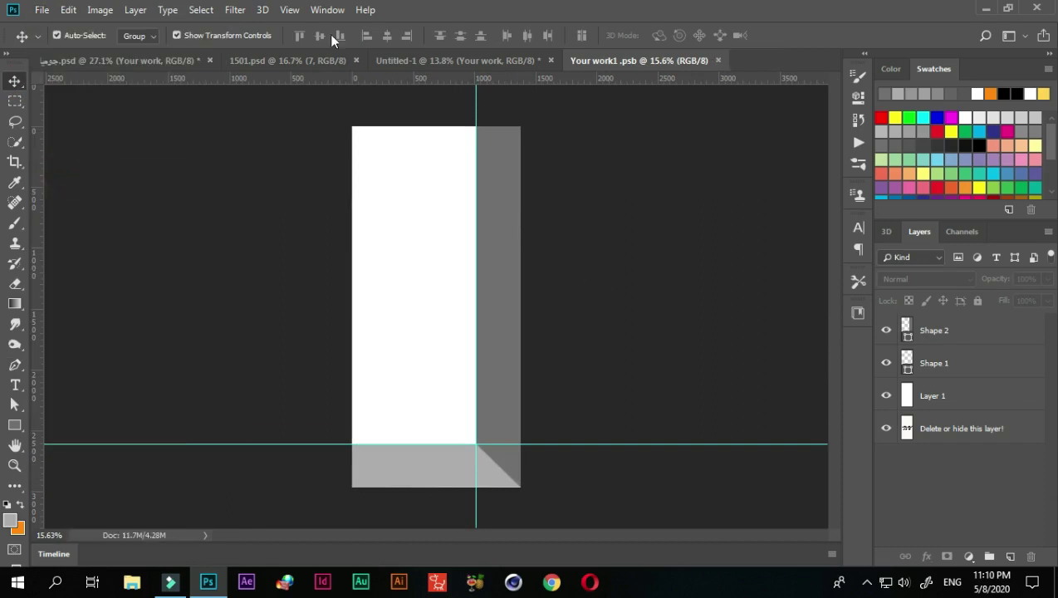
Preview the grey walls inside the Untitled-1 phone mockup, then return to Your work1.psb.
{"action": "left_click", "coordinate": [419, 62]}
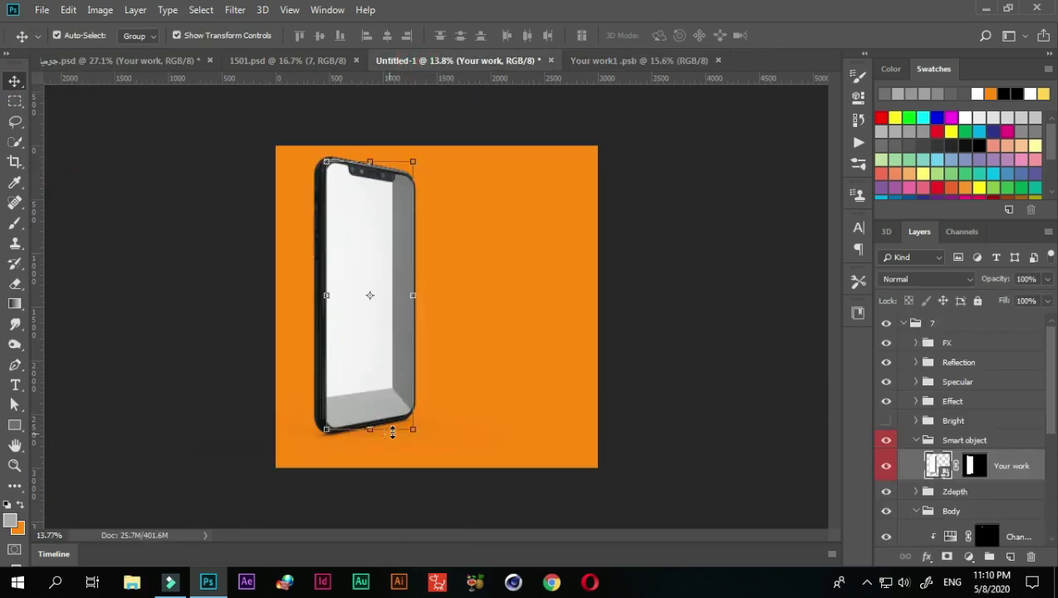
{"action": "scroll", "coordinate": [318, 411], "scroll_direction": "down", "scroll_amount": 1}
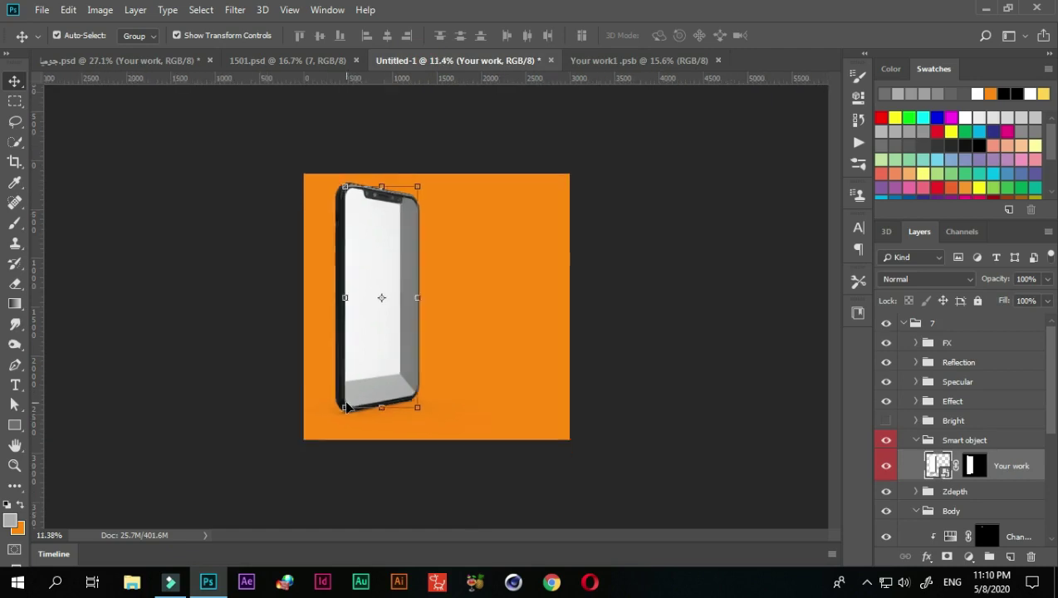
{"action": "scroll", "coordinate": [347, 406], "scroll_direction": "down", "scroll_amount": 1}
{"action": "scroll", "coordinate": [347, 406], "scroll_direction": "up", "scroll_amount": 1}
{"action": "scroll", "coordinate": [347, 402], "scroll_direction": "up", "scroll_amount": 1}
{"action": "scroll", "coordinate": [347, 402], "scroll_direction": "up", "scroll_amount": 1}
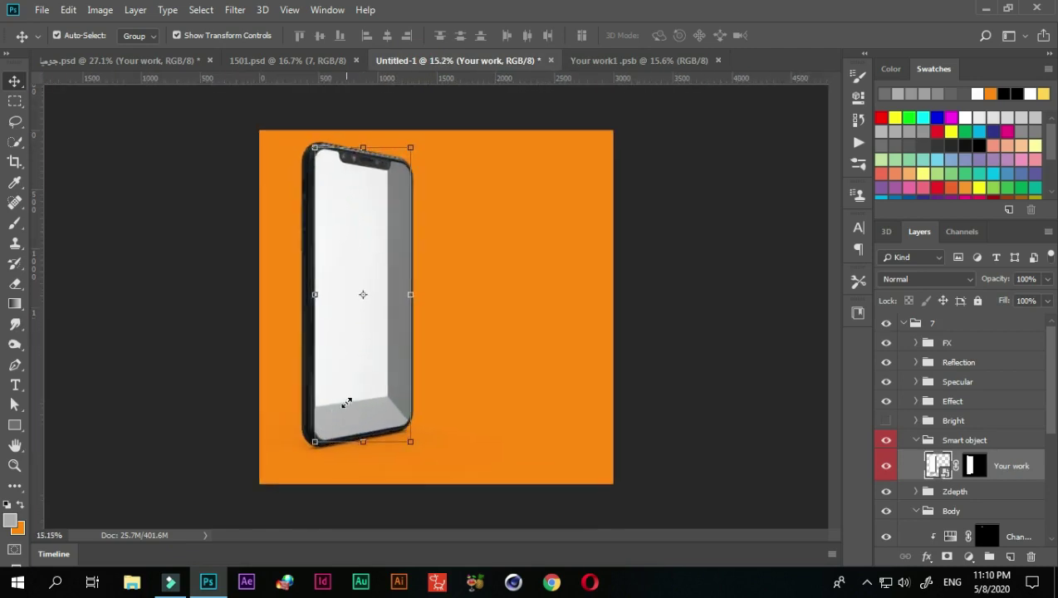
{"action": "left_click", "coordinate": [606, 64]}
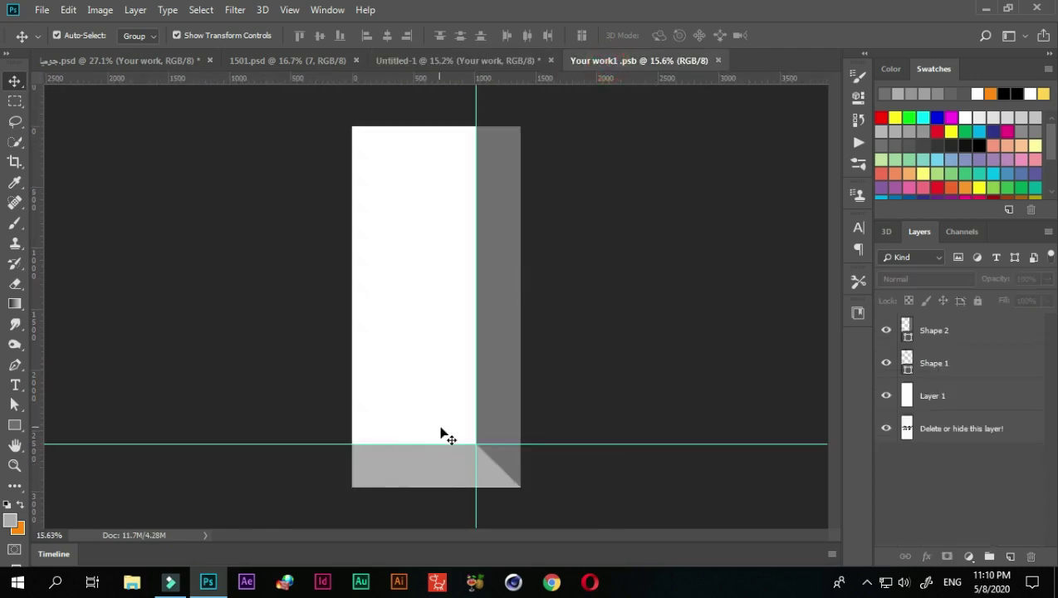
{"action": "scroll", "coordinate": [493, 470], "scroll_direction": "up", "scroll_amount": 3}
Pan over the upper white panel and add two horizontal guides marking a shelf.
{"action": "scroll", "coordinate": [498, 471], "scroll_direction": "up", "scroll_amount": 2}
{"action": "mouse_move", "coordinate": [405, 446]}
{"action": "left_mouse_down"}
{"action": "mouse_move", "coordinate": [382, 393]}
{"action": "mouse_move", "coordinate": [337, 347]}
{"action": "left_mouse_up"}
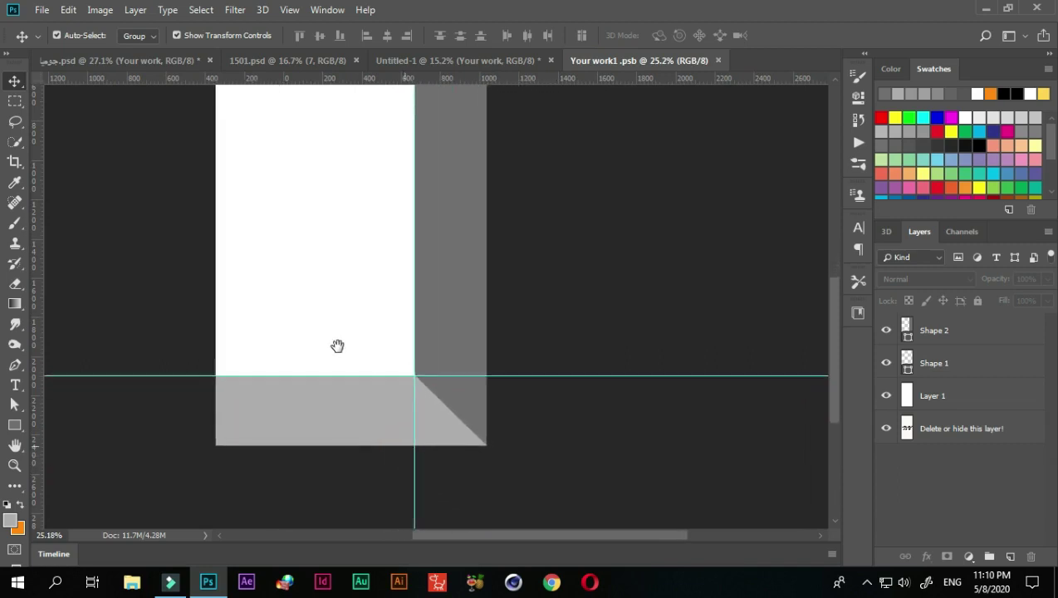
{"action": "left_click_drag", "start_coordinate": [615, 61], "coordinate": [533, 77]}
{"action": "mouse_move", "coordinate": [537, 99]}
{"action": "left_mouse_down"}
{"action": "mouse_move", "coordinate": [548, 347]}
{"action": "mouse_move", "coordinate": [552, 307]}
{"action": "left_mouse_up"}
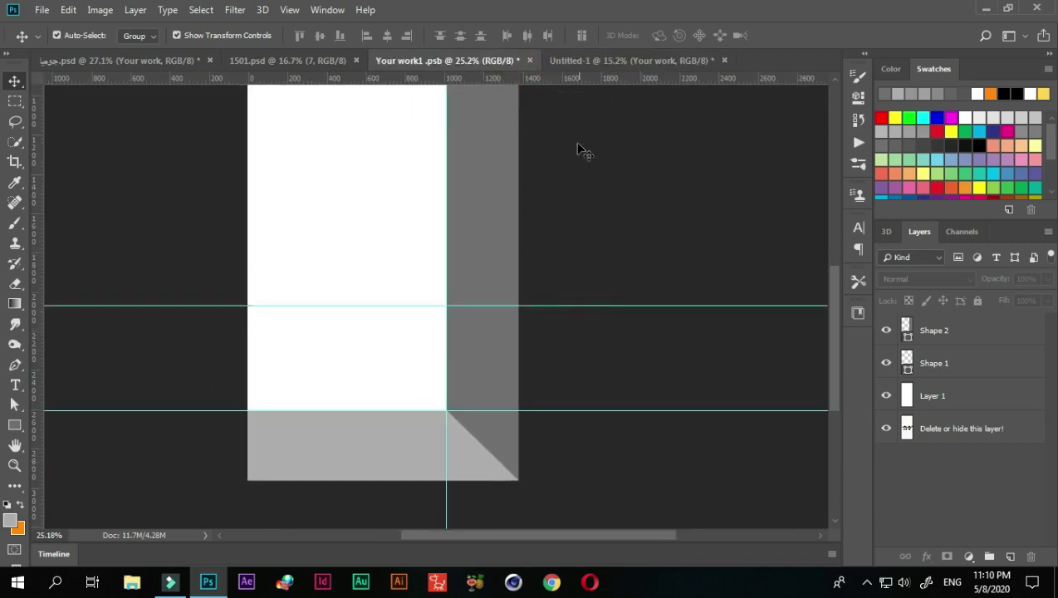
{"action": "left_click_drag", "start_coordinate": [569, 78], "coordinate": [550, 274]}
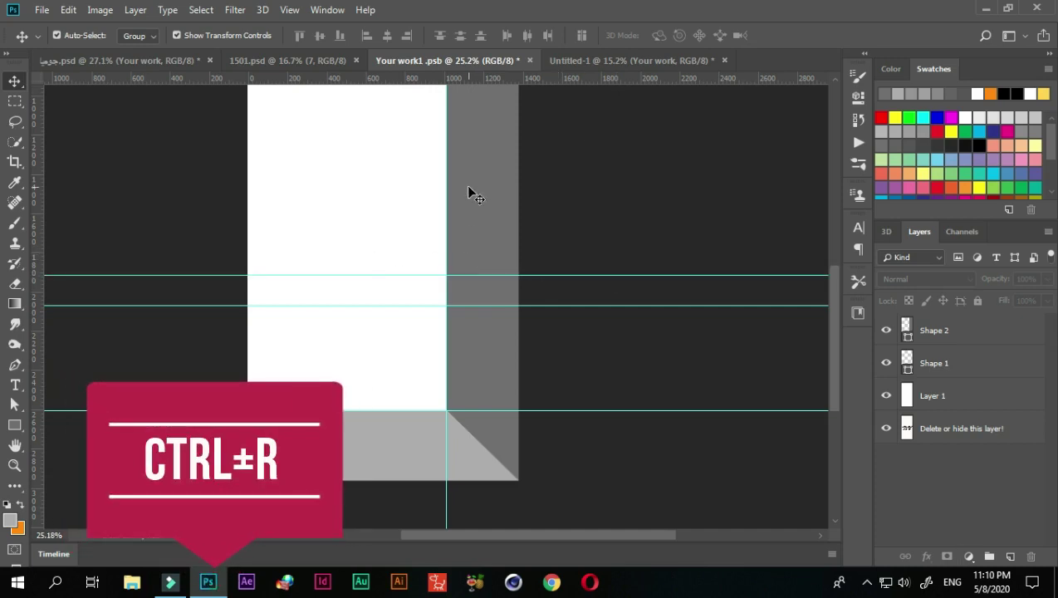
Draw the shelf's top surface as a grey-filled Pen shape along the guides.
{"action": "left_click", "coordinate": [15, 364]}
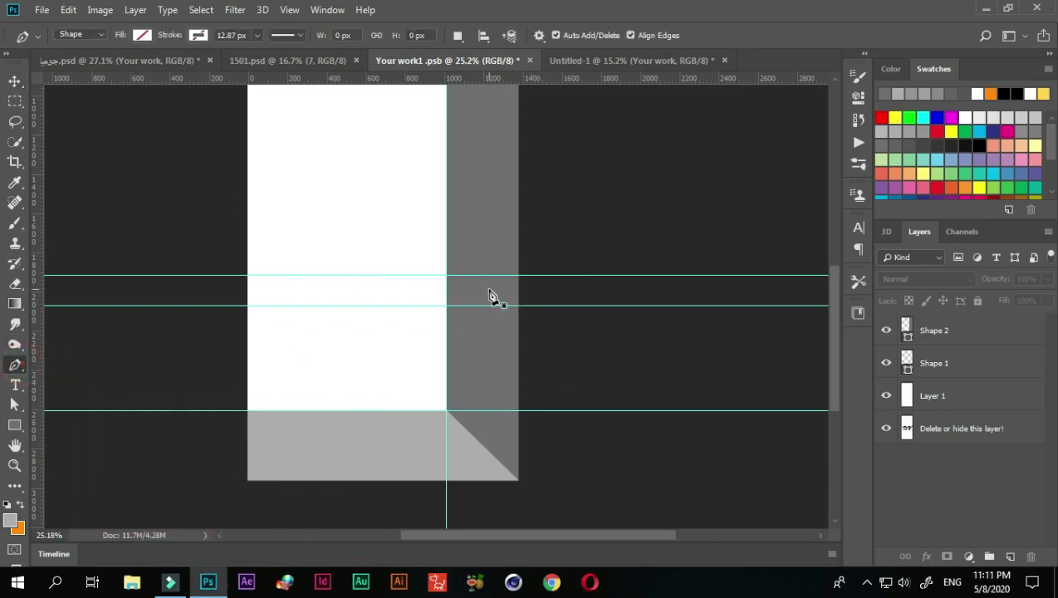
{"action": "scroll", "coordinate": [406, 344], "scroll_direction": "up", "scroll_amount": 1}
{"action": "scroll", "coordinate": [405, 342], "scroll_direction": "up", "scroll_amount": 1}
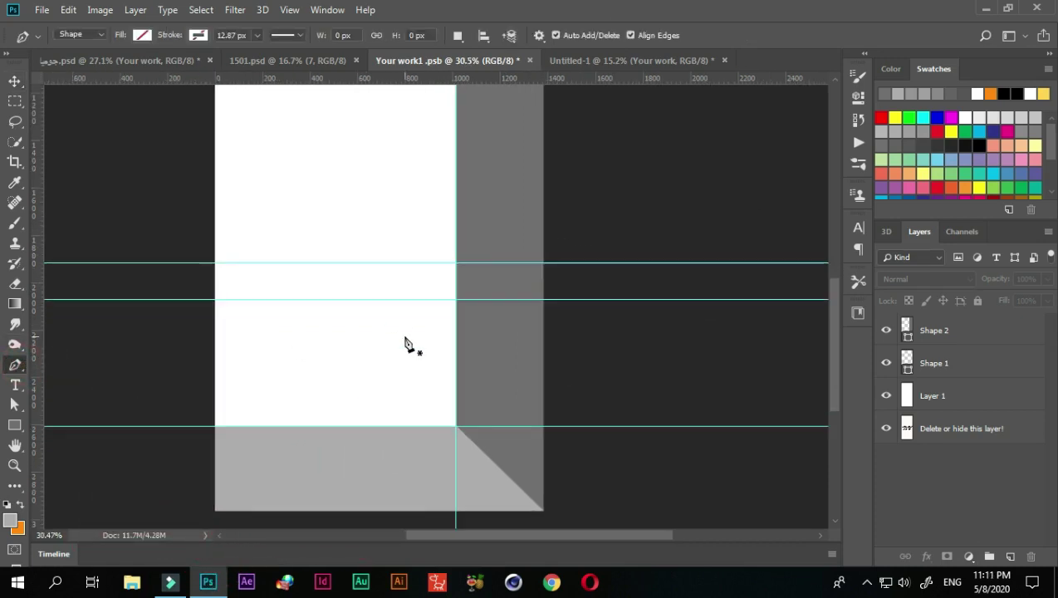
{"action": "scroll", "coordinate": [532, 288], "scroll_direction": "up", "scroll_amount": 1}
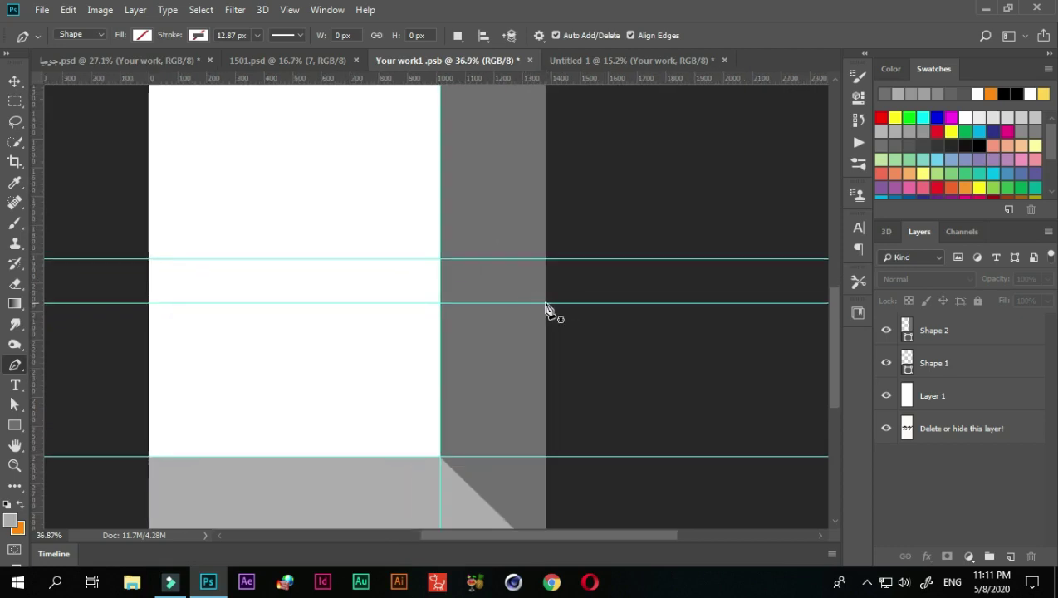
{"action": "left_click", "coordinate": [545, 304]}
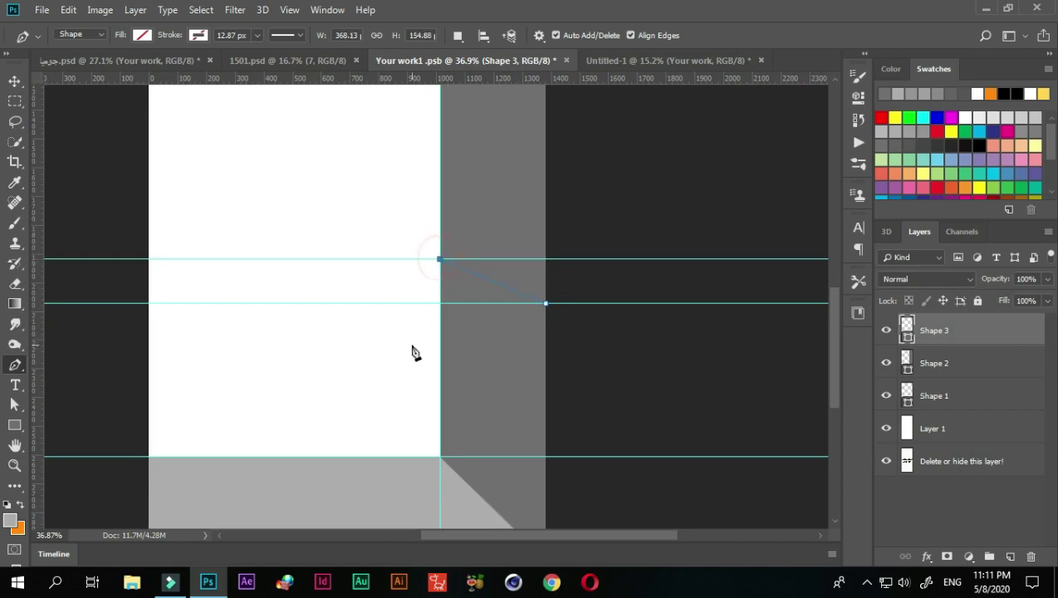
{"action": "left_click", "coordinate": [148, 267]}
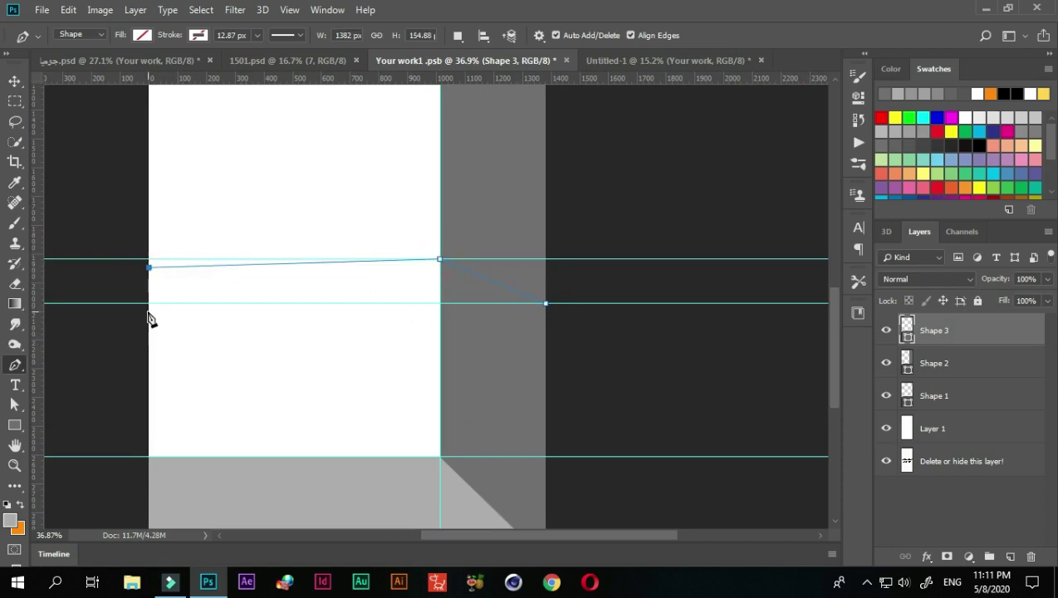
{"action": "left_click", "coordinate": [545, 304]}
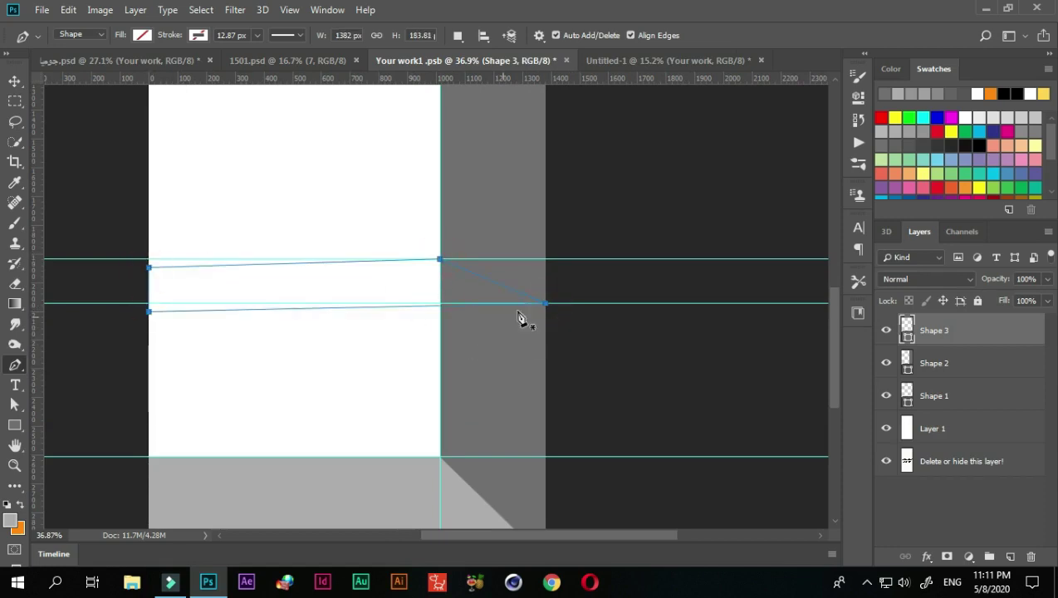
{"action": "left_click", "coordinate": [142, 35]}
{"action": "left_click", "coordinate": [80, 113]}
{"action": "key", "text": "v"}
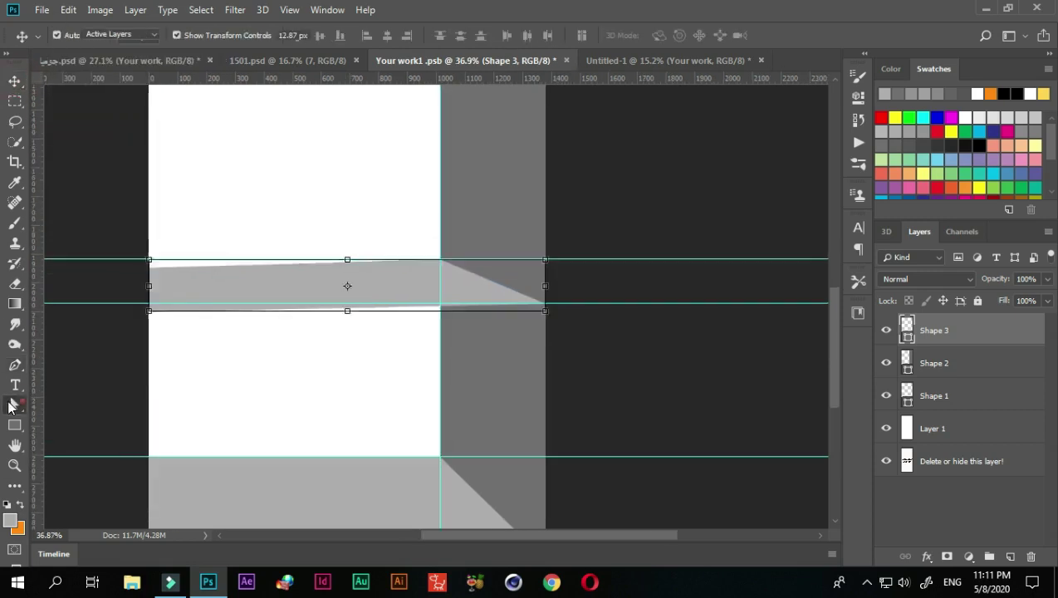
Lower the shelf's top-right and top-left corners so the top surface sits level.
{"action": "left_click", "coordinate": [10, 404]}
{"action": "scroll", "coordinate": [469, 279], "scroll_direction": "up", "scroll_amount": 1}
{"action": "left_click_drag", "start_coordinate": [427, 252], "coordinate": [428, 264]}
{"action": "scroll", "coordinate": [137, 264], "scroll_direction": "left", "scroll_amount": 2}
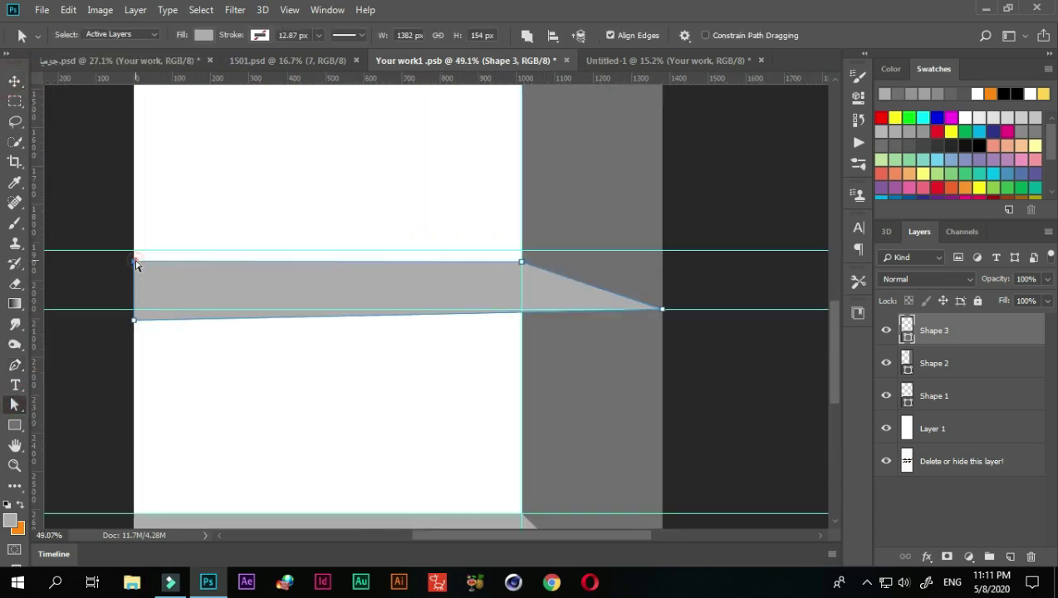
{"action": "left_click_drag", "start_coordinate": [135, 262], "coordinate": [134, 270]}
{"action": "scroll", "coordinate": [390, 384], "scroll_direction": "down", "scroll_amount": 1}
{"action": "scroll", "coordinate": [390, 384], "scroll_direction": "up", "scroll_amount": 2}
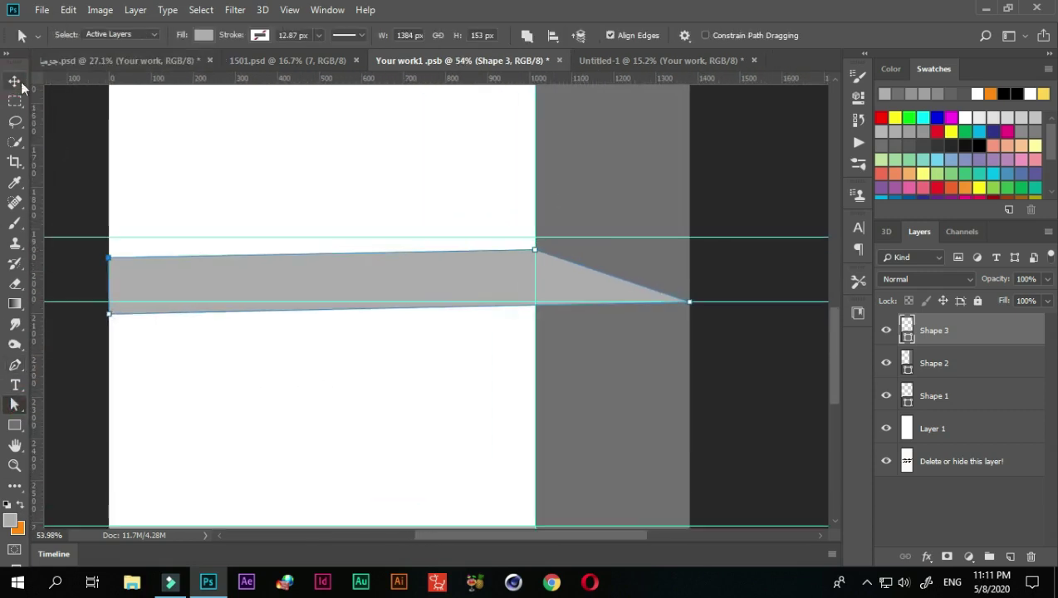
{"action": "key", "text": "v"}
{"action": "left_click", "coordinate": [728, 334]}
Draw a thin grey front-edge strip just under the shelf top.
{"action": "key", "text": "p"}
{"action": "left_click", "coordinate": [691, 302]}
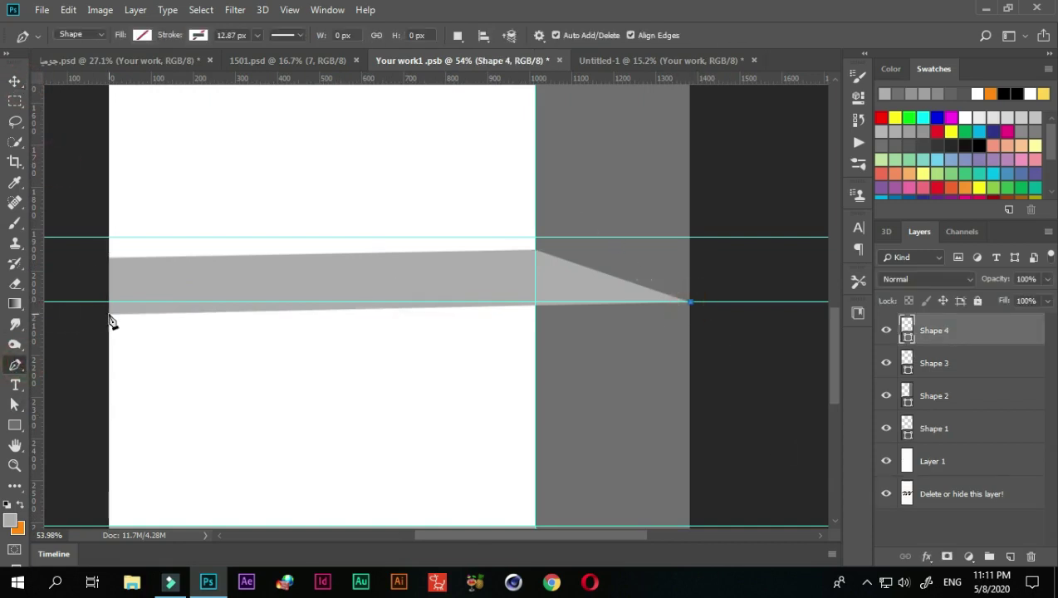
{"action": "left_click", "coordinate": [108, 313]}
{"action": "left_click", "coordinate": [691, 325]}
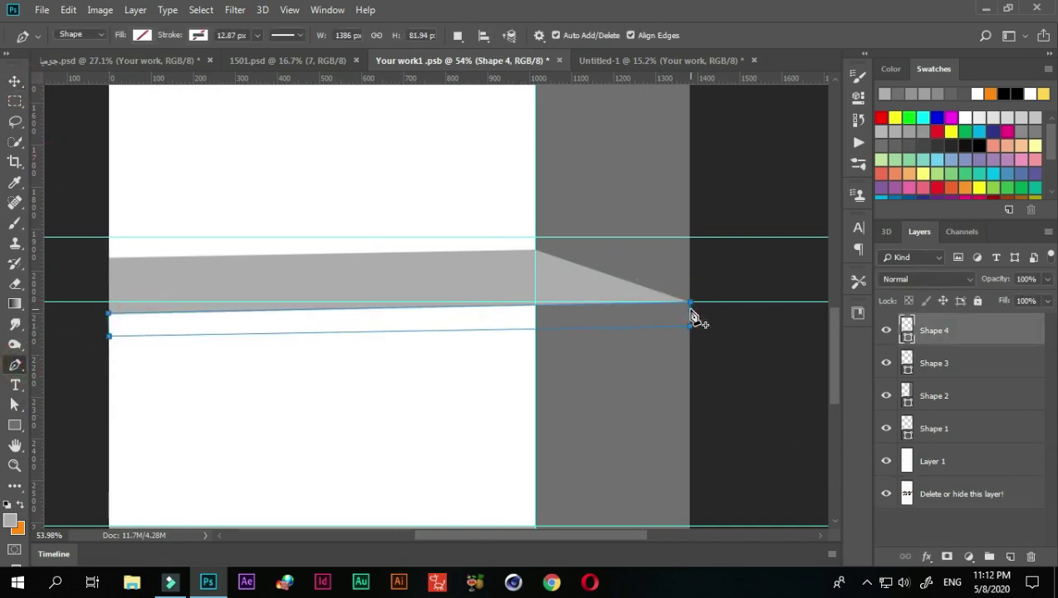
{"action": "left_click", "coordinate": [142, 35]}
{"action": "left_click", "coordinate": [77, 117]}
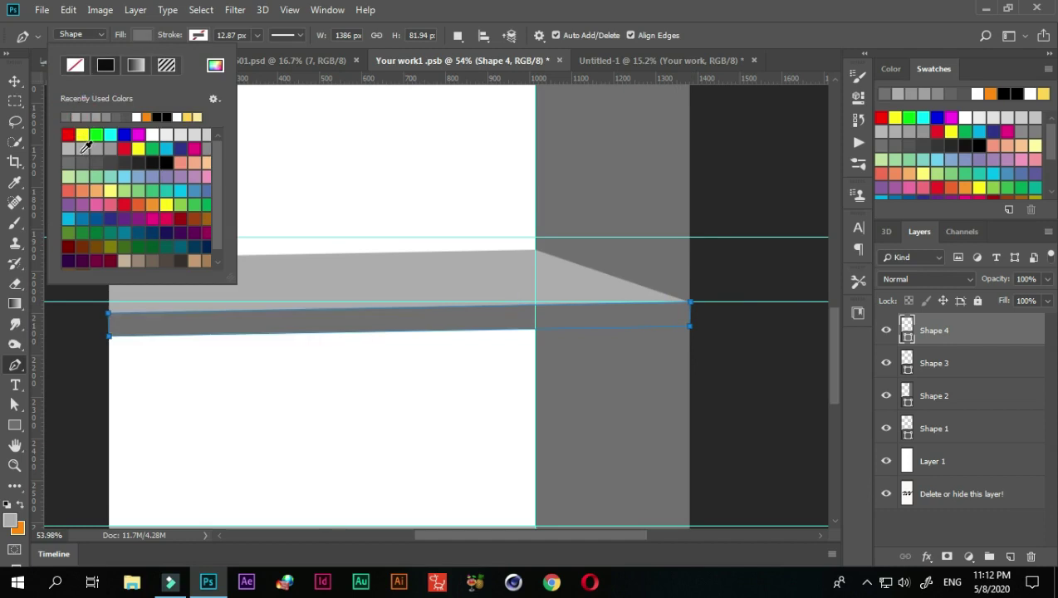
{"action": "left_click", "coordinate": [14, 80]}
{"action": "scroll", "coordinate": [701, 371], "scroll_direction": "down", "scroll_amount": 2}
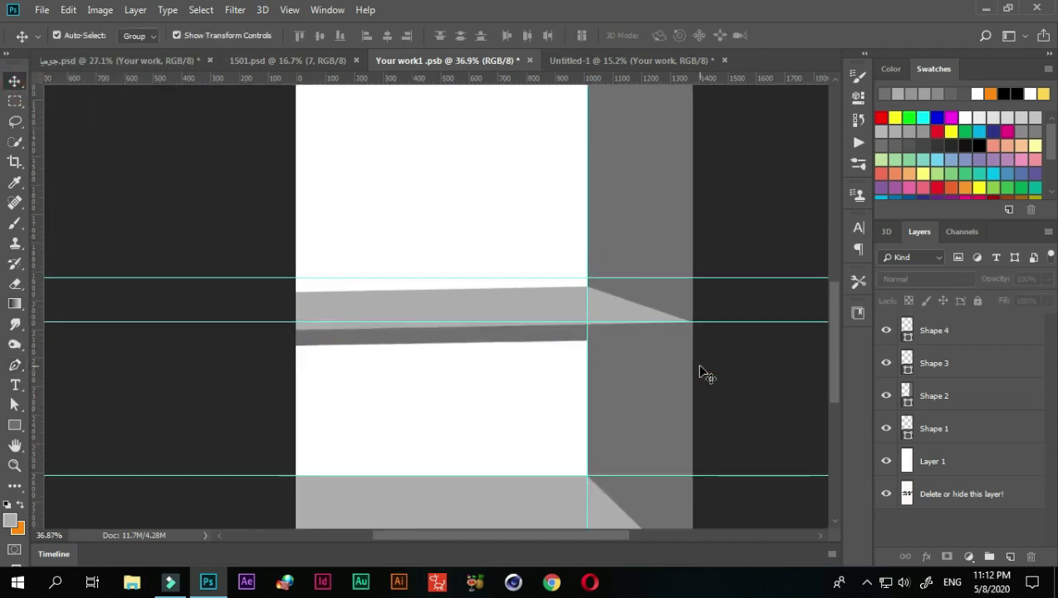
{"action": "scroll", "coordinate": [720, 425], "scroll_direction": "down", "scroll_amount": 1}
{"action": "scroll", "coordinate": [721, 425], "scroll_direction": "up", "scroll_amount": 1}
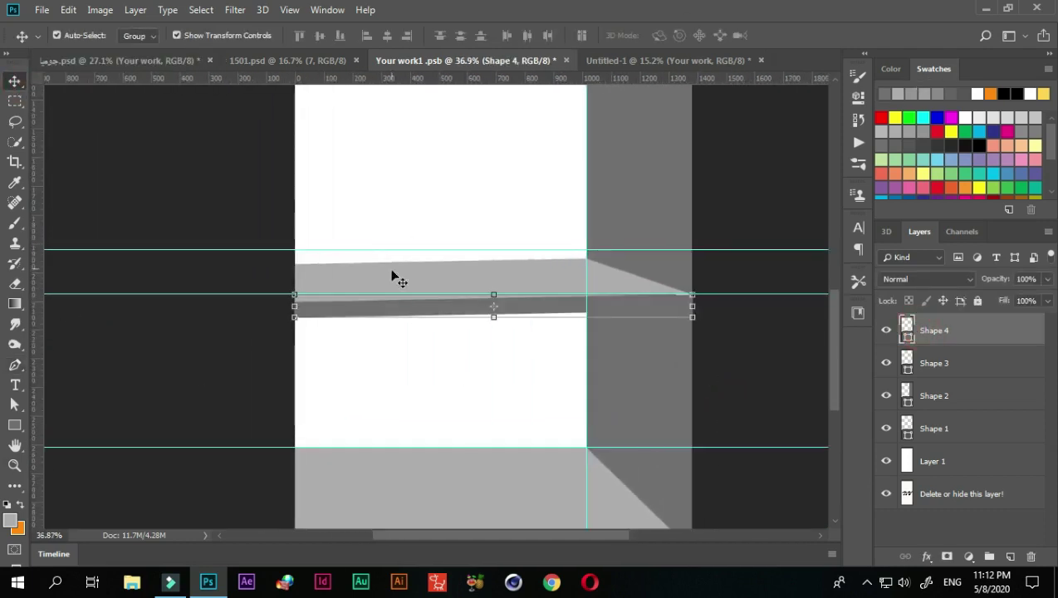
Recolour Shape 4 to a darker grey, then open Shape 2's fill colour.
{"action": "left_click", "coordinate": [525, 312]}
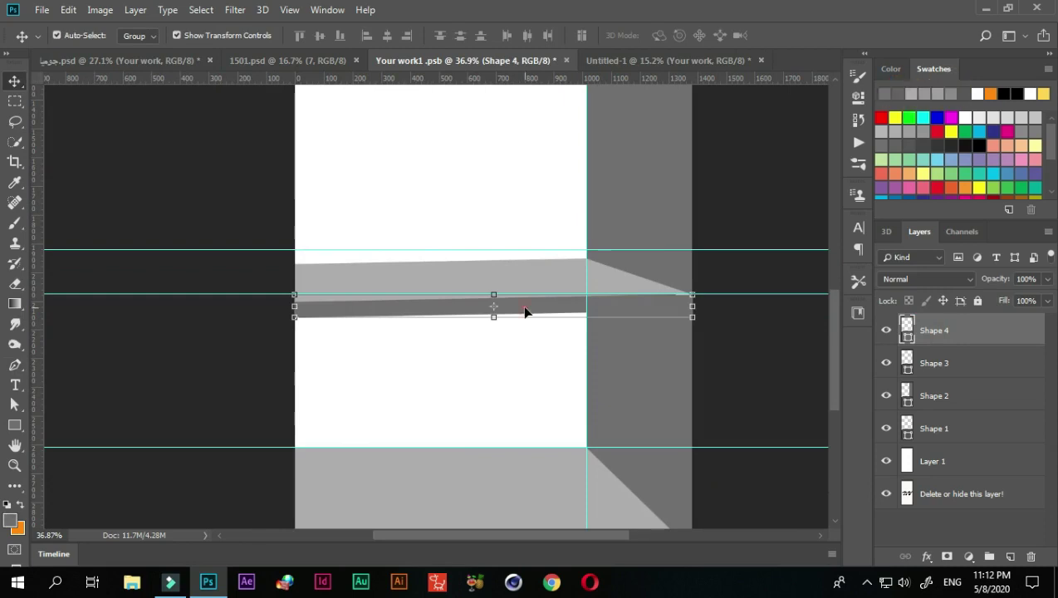
{"action": "double_click", "coordinate": [905, 329]}
{"action": "left_click", "coordinate": [880, 147]}
{"action": "left_click", "coordinate": [921, 131]}
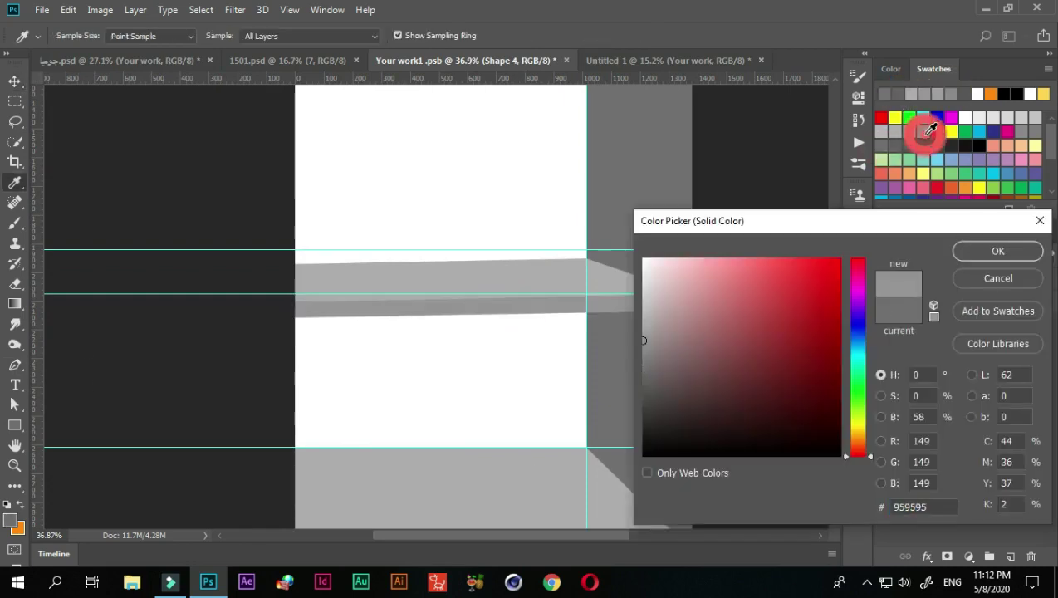
{"action": "left_click", "coordinate": [889, 142]}
{"action": "left_click", "coordinate": [997, 251]}
{"action": "left_click", "coordinate": [904, 394]}
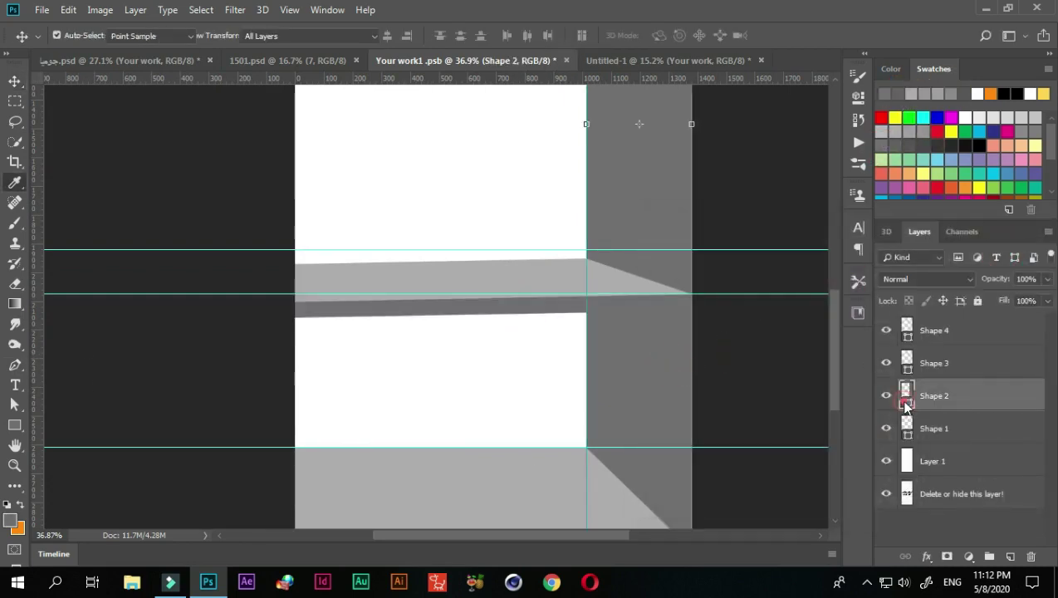
{"action": "double_click", "coordinate": [904, 395]}
Confirm the new grey for Shape 2 and save the shelf document.
{"action": "left_click", "coordinate": [997, 250]}
{"action": "key", "text": "v"}
{"action": "scroll", "coordinate": [720, 338], "scroll_direction": "down", "scroll_amount": 2}
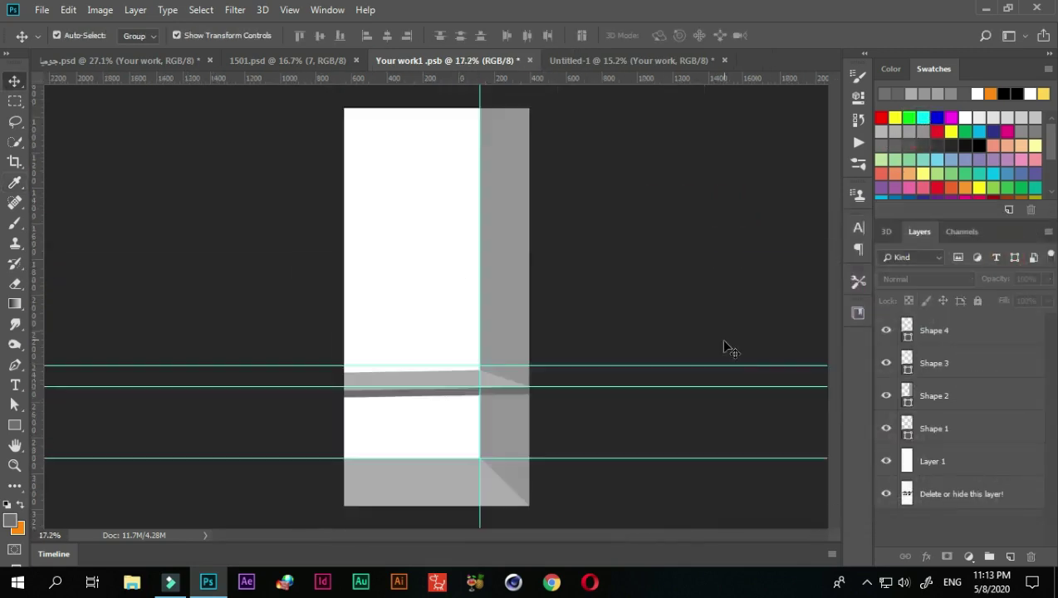
{"action": "scroll", "coordinate": [403, 358], "scroll_direction": "up", "scroll_amount": 3}
{"action": "scroll", "coordinate": [697, 334], "scroll_direction": "down", "scroll_amount": 1}
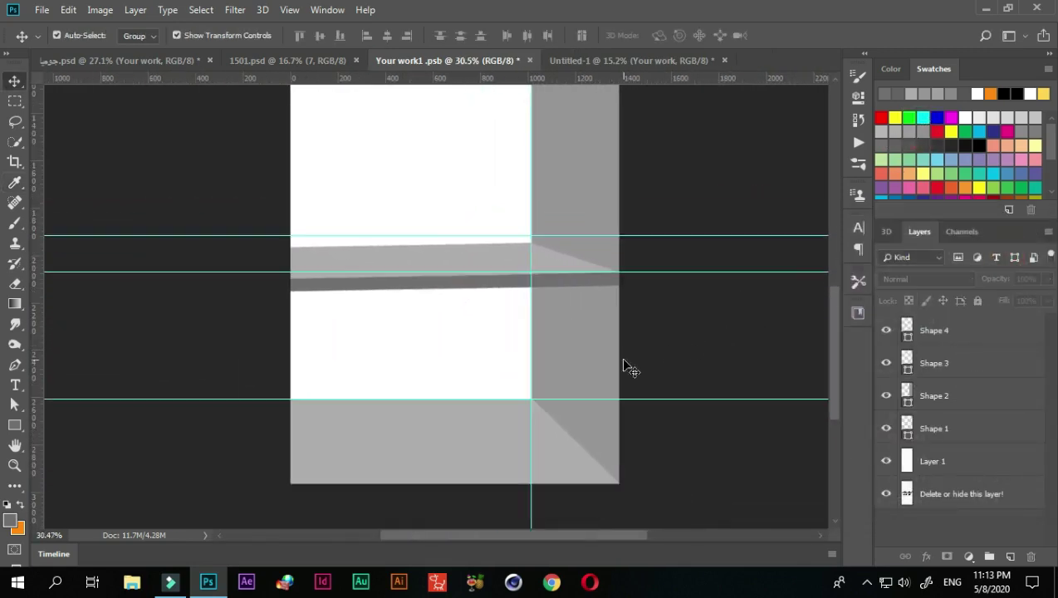
{"action": "scroll", "coordinate": [627, 367], "scroll_direction": "up", "scroll_amount": 1}
{"action": "left_click", "coordinate": [41, 10]}
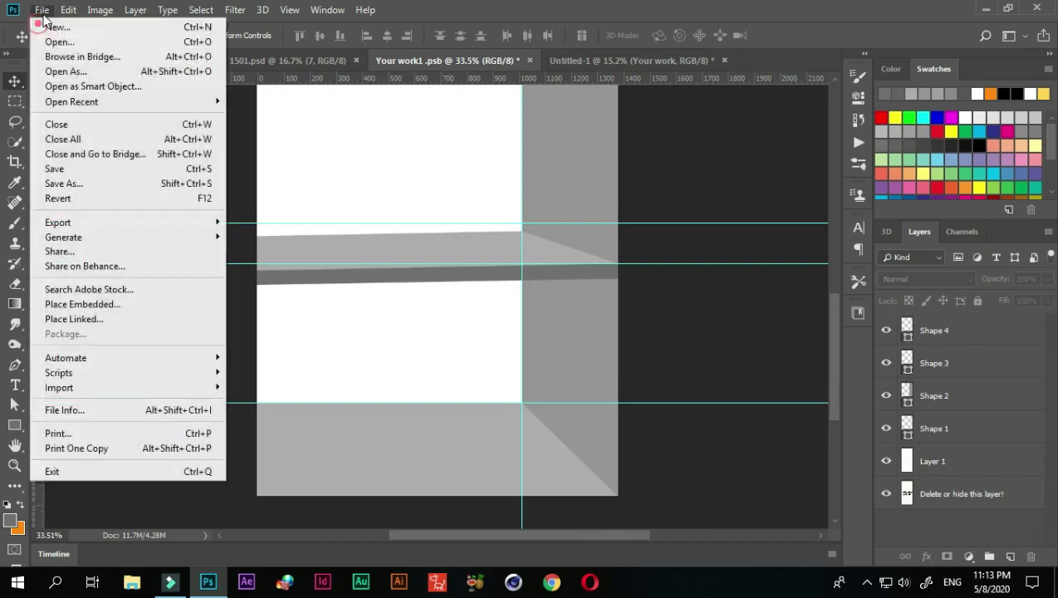
{"action": "left_click", "coordinate": [54, 175]}
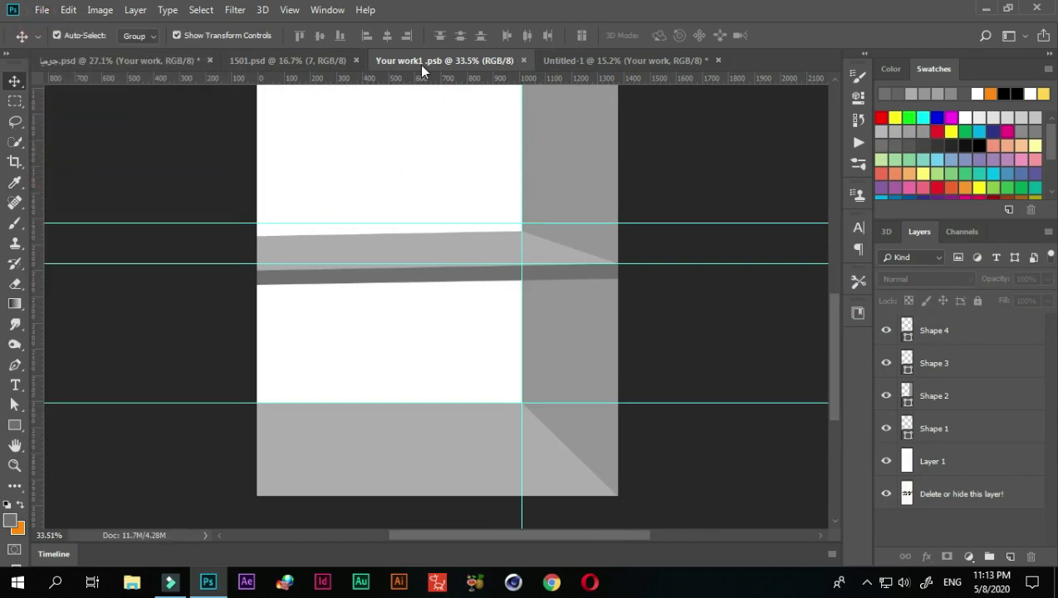
Switch to the Untitled-1 phone mockup and zoom in and out to inspect the shelf.
{"action": "left_click", "coordinate": [581, 61]}
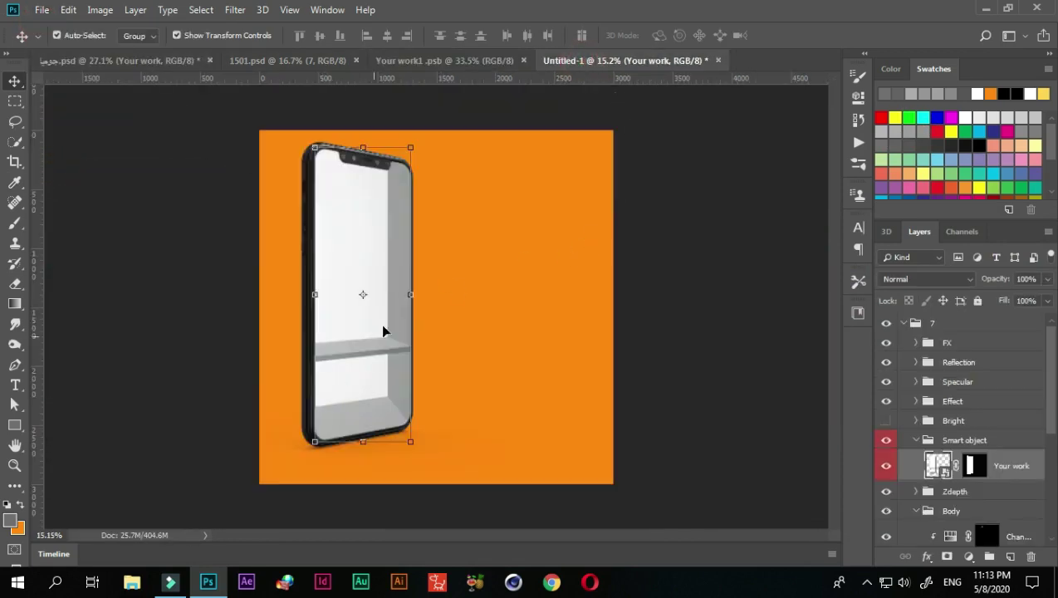
{"action": "scroll", "coordinate": [329, 341], "scroll_direction": "up", "scroll_amount": 1}
{"action": "scroll", "coordinate": [302, 382], "scroll_direction": "up", "scroll_amount": 1}
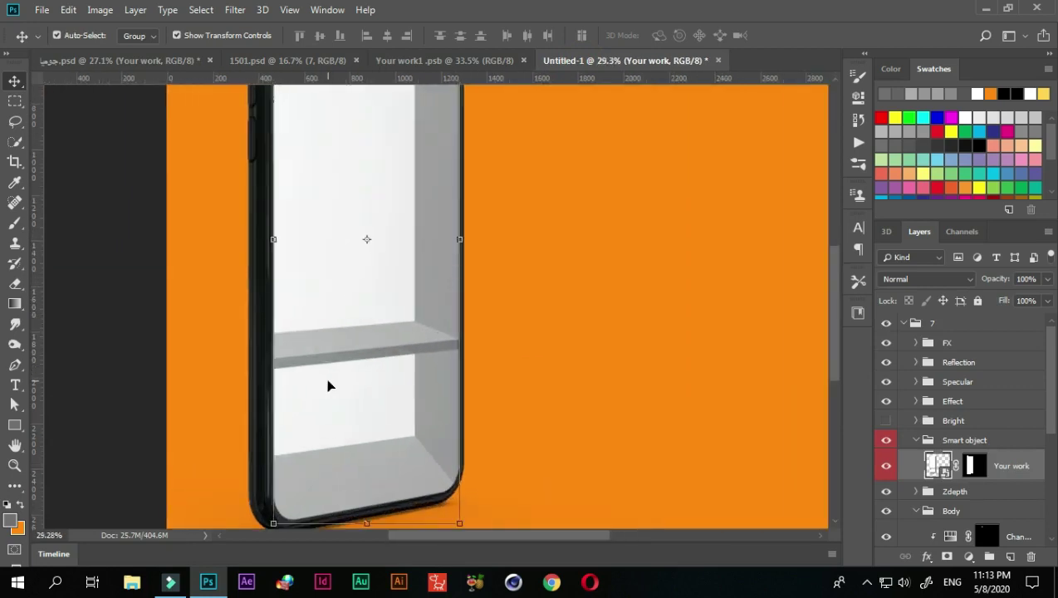
{"action": "scroll", "coordinate": [328, 385], "scroll_direction": "up", "scroll_amount": 1}
{"action": "scroll", "coordinate": [328, 385], "scroll_direction": "down", "scroll_amount": 1}
{"action": "scroll", "coordinate": [328, 385], "scroll_direction": "down", "scroll_amount": 1}
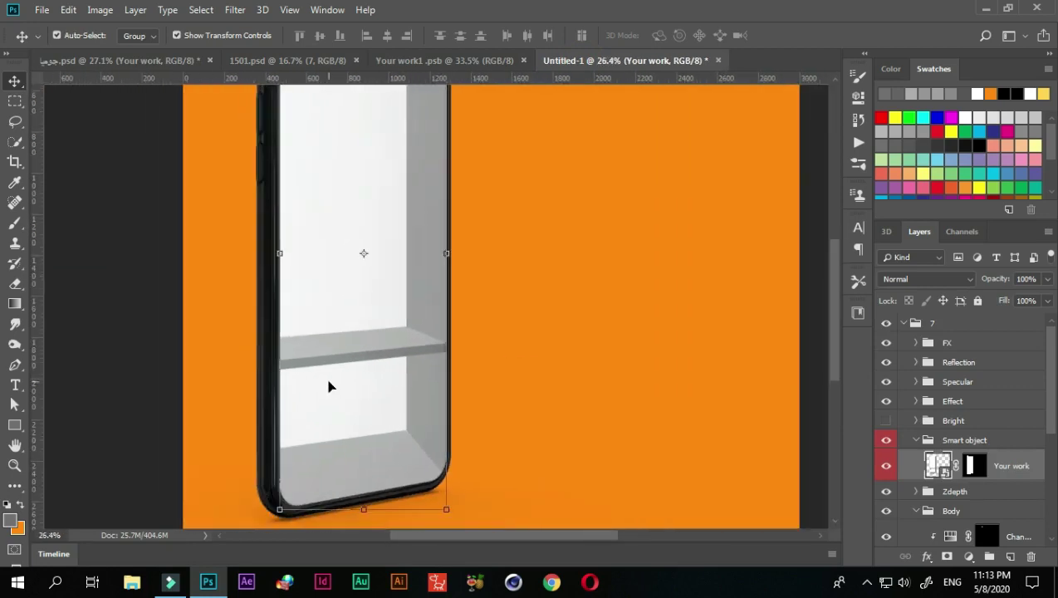
{"action": "scroll", "coordinate": [330, 385], "scroll_direction": "down", "scroll_amount": 1}
{"action": "scroll", "coordinate": [330, 386], "scroll_direction": "down", "scroll_amount": 1}
{"action": "scroll", "coordinate": [331, 385], "scroll_direction": "down", "scroll_amount": 1}
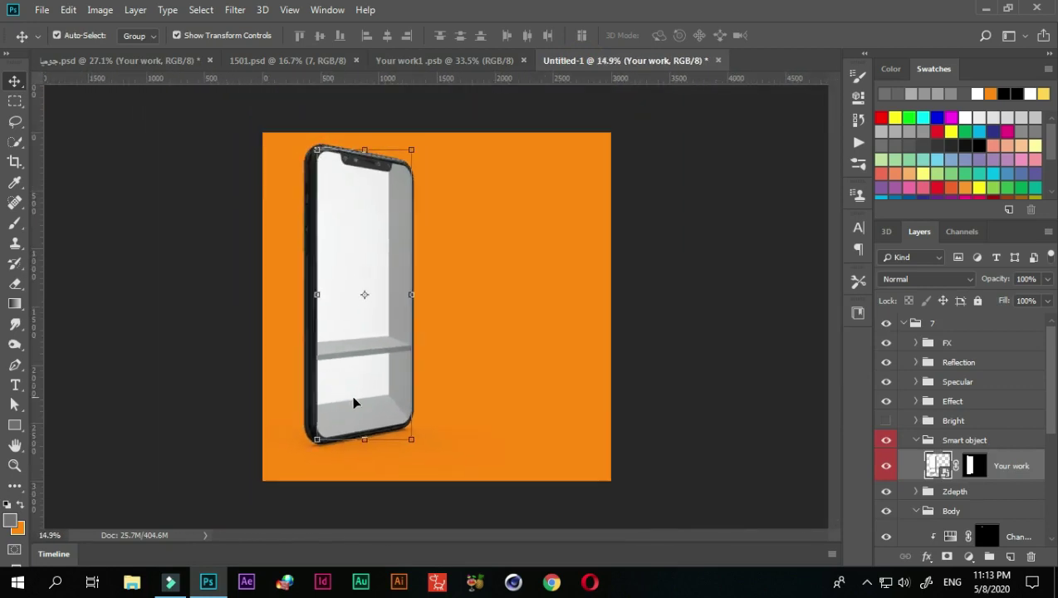
In Your work1.psb, lower both top corners of the Shape 1 floor to slant its back edge.
{"action": "left_click", "coordinate": [448, 60]}
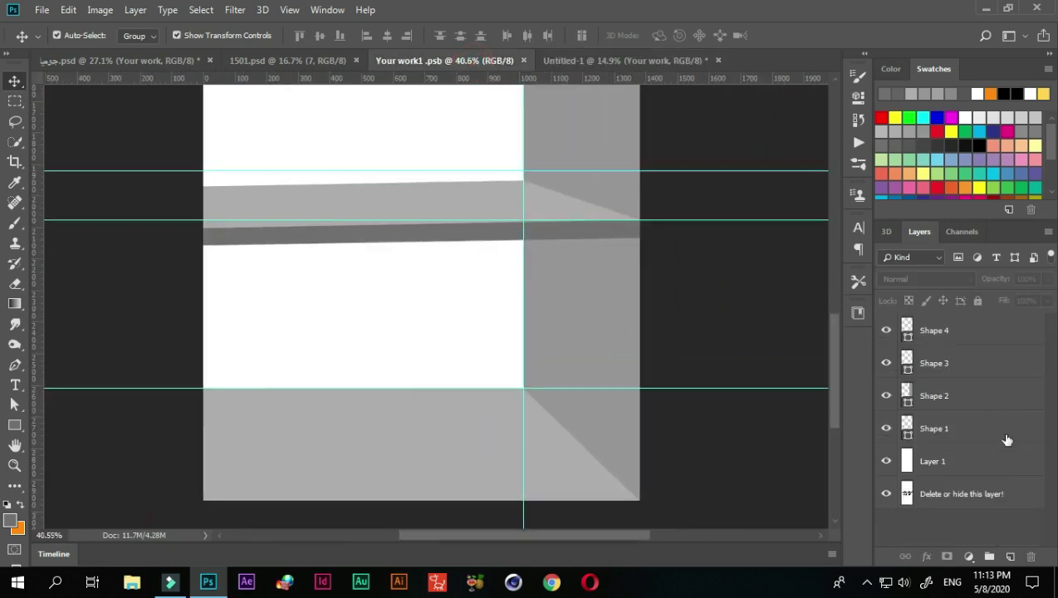
{"action": "left_click", "coordinate": [944, 431]}
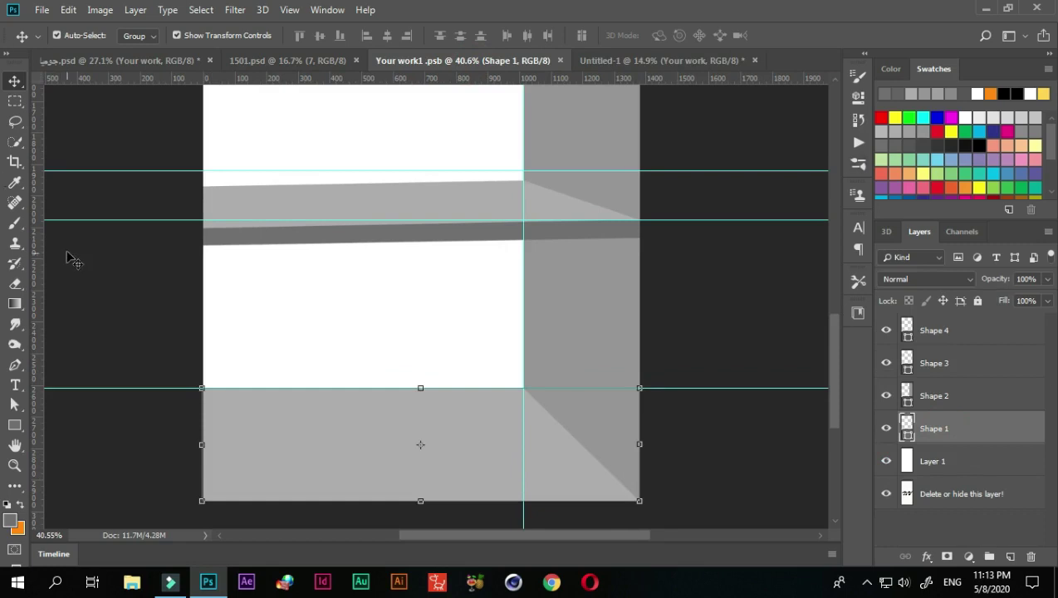
{"action": "left_click", "coordinate": [15, 404]}
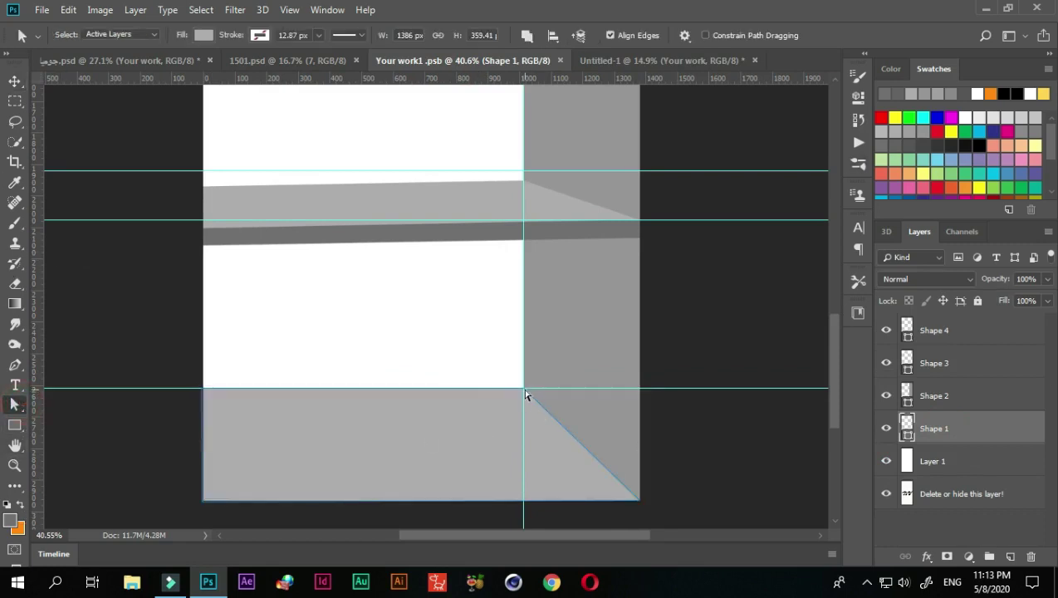
{"action": "left_click_drag", "start_coordinate": [523, 390], "coordinate": [522, 407]}
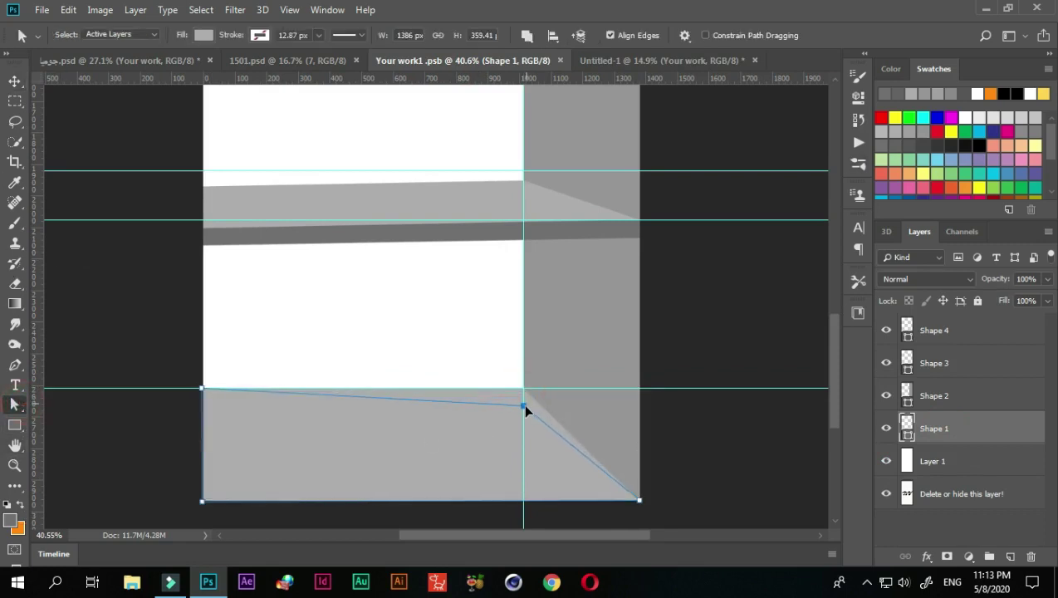
{"action": "left_click_drag", "start_coordinate": [202, 388], "coordinate": [202, 407]}
{"action": "scroll", "coordinate": [515, 415], "scroll_direction": "up", "scroll_amount": 2}
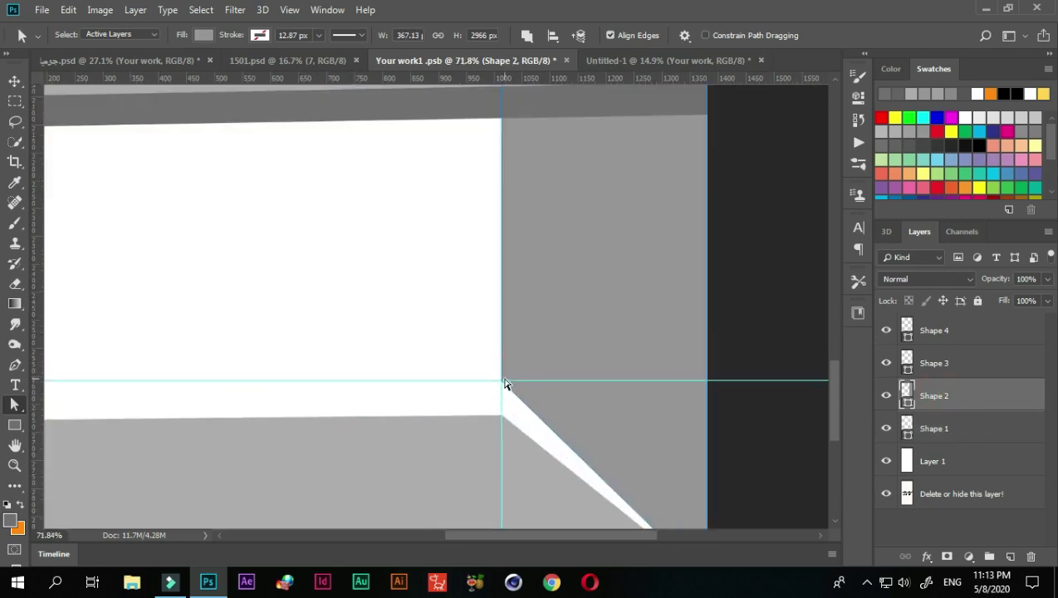
{"action": "scroll", "coordinate": [578, 447], "scroll_direction": "down", "scroll_amount": 2}
{"action": "scroll", "coordinate": [706, 465], "scroll_direction": "down", "scroll_amount": 1}
{"action": "scroll", "coordinate": [349, 444], "scroll_direction": "up", "scroll_amount": 1}
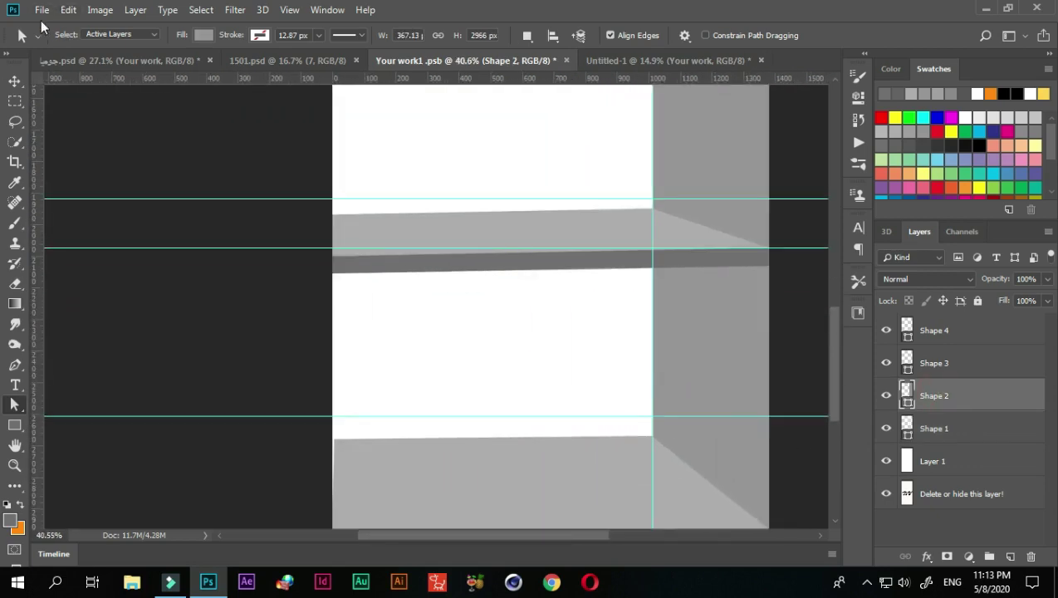
Save the shelf document and review the slanted floor in the Untitled-1 mockup.
{"action": "left_click", "coordinate": [42, 10]}
{"action": "left_click", "coordinate": [60, 169]}
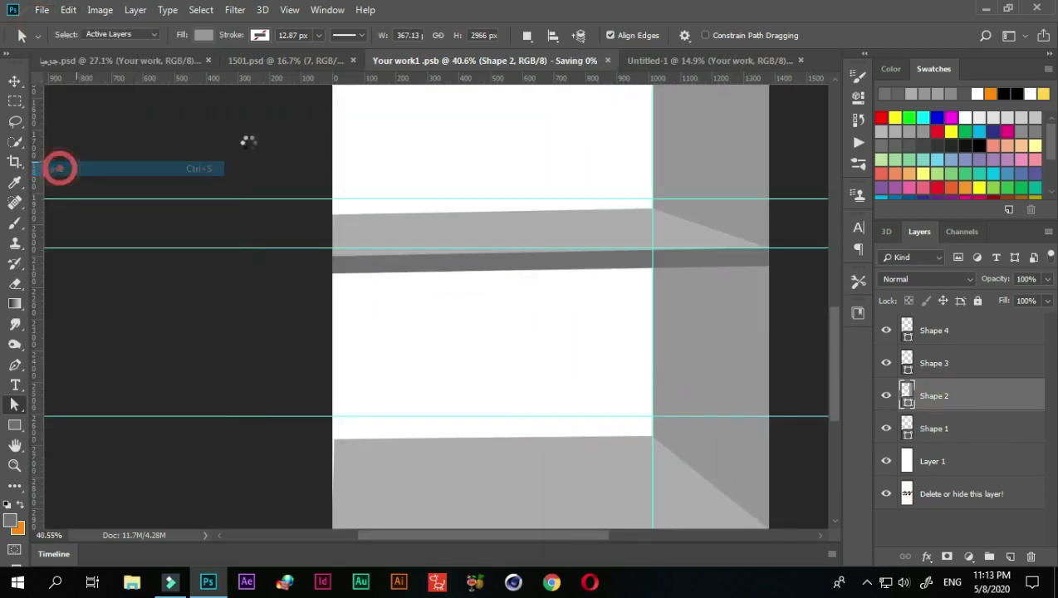
{"action": "left_click", "coordinate": [648, 60]}
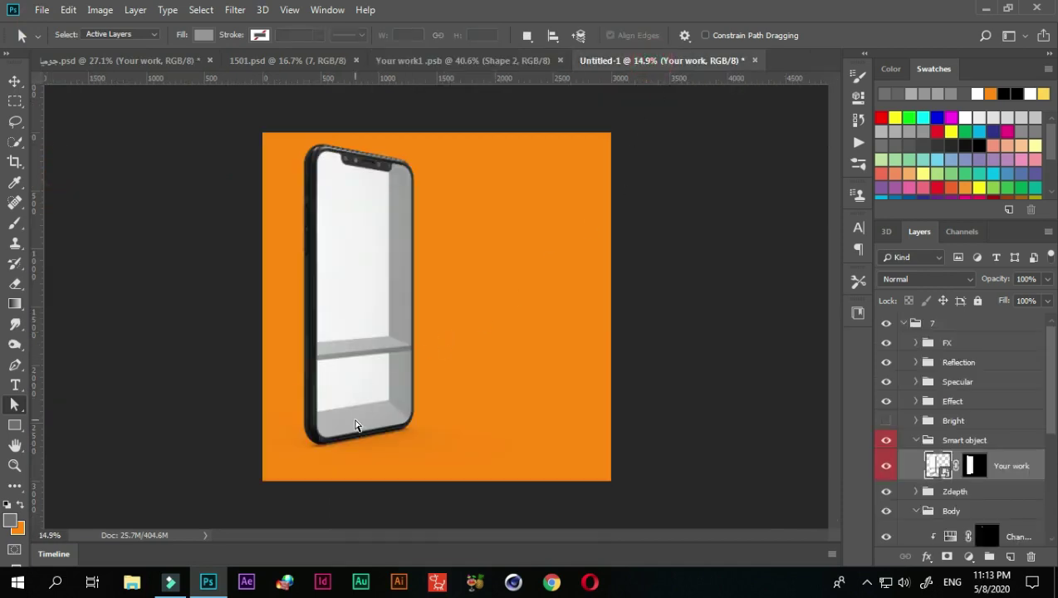
{"action": "scroll", "coordinate": [340, 418], "scroll_direction": "down", "scroll_amount": 1}
{"action": "scroll", "coordinate": [353, 415], "scroll_direction": "up", "scroll_amount": 1}
{"action": "scroll", "coordinate": [363, 406], "scroll_direction": "up", "scroll_amount": 1}
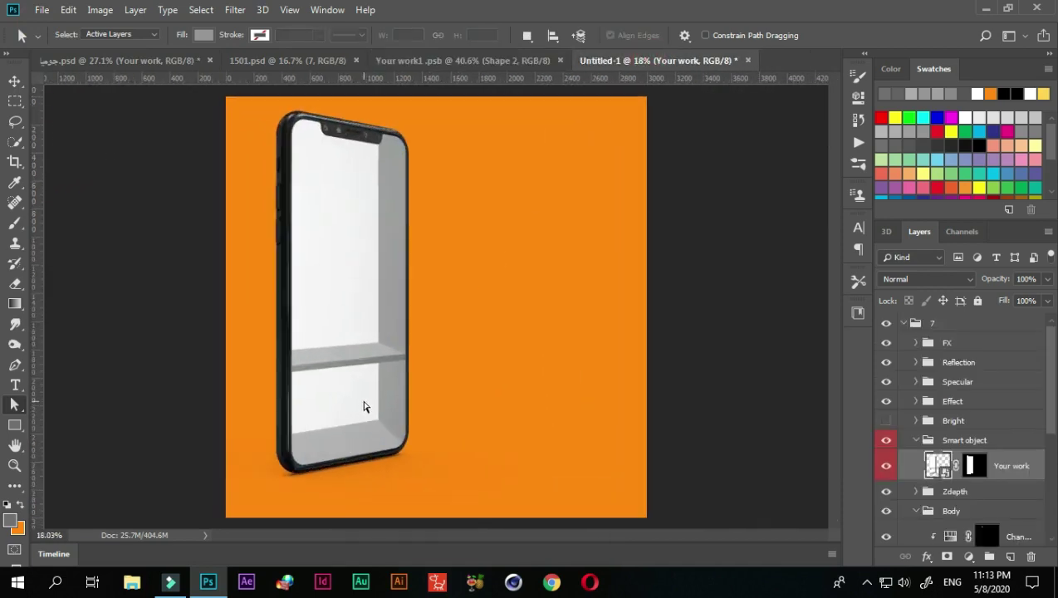
Return to the Your work1.psb shelf artwork.
{"action": "left_click", "coordinate": [483, 61]}
{"action": "scroll", "coordinate": [701, 277], "scroll_direction": "down", "scroll_amount": 1}
{"action": "scroll", "coordinate": [643, 215], "scroll_direction": "down", "scroll_amount": 1}
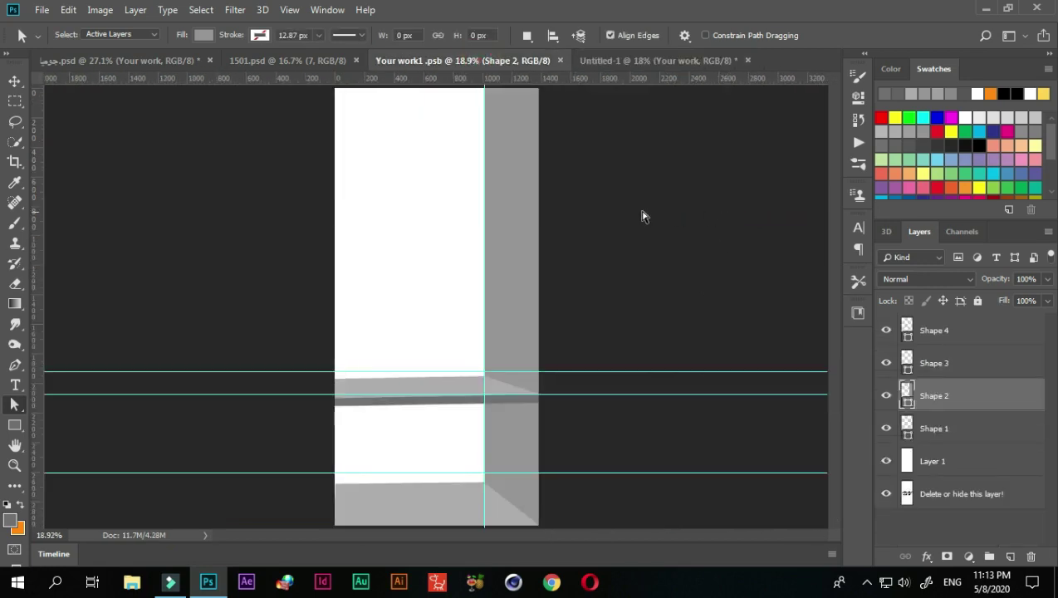
{"action": "scroll", "coordinate": [565, 238], "scroll_direction": "up", "scroll_amount": 1}
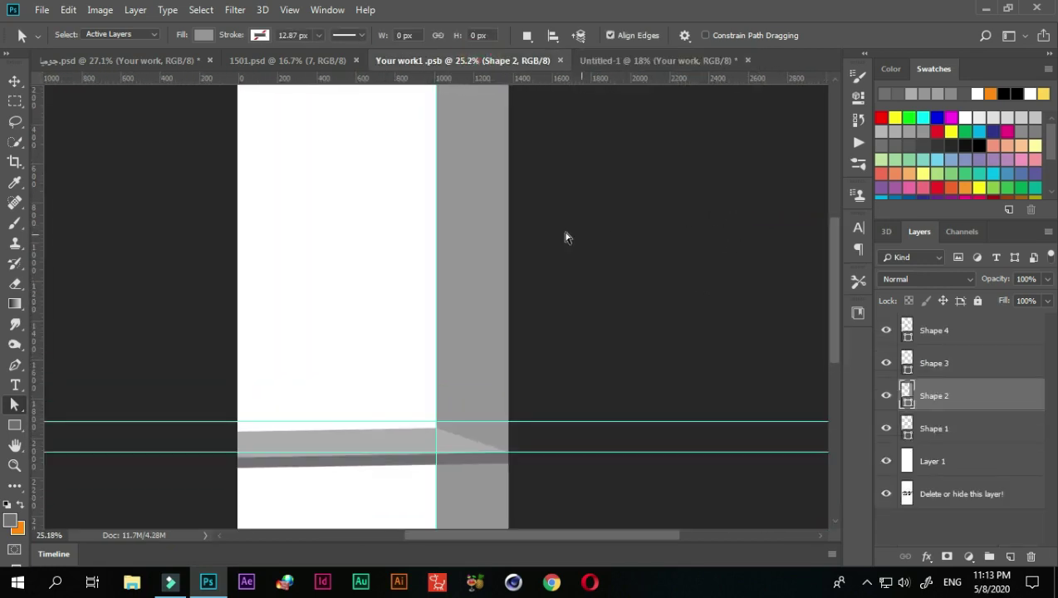
Drag two horizontal guides from the top ruler to mark a second shelf above the first.
{"action": "left_click", "coordinate": [14, 81]}
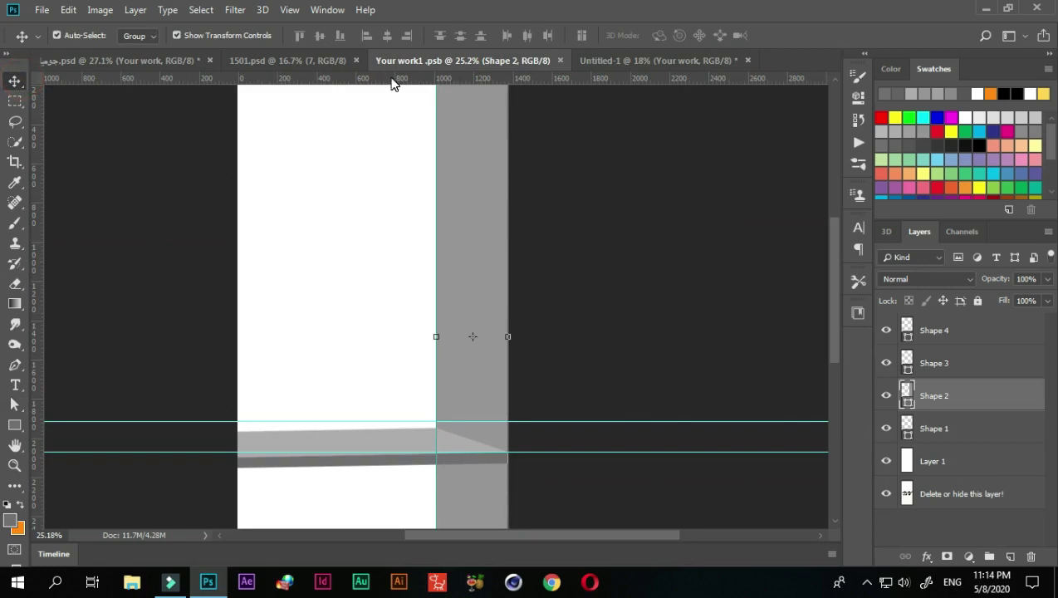
{"action": "left_click_drag", "start_coordinate": [392, 82], "coordinate": [396, 348]}
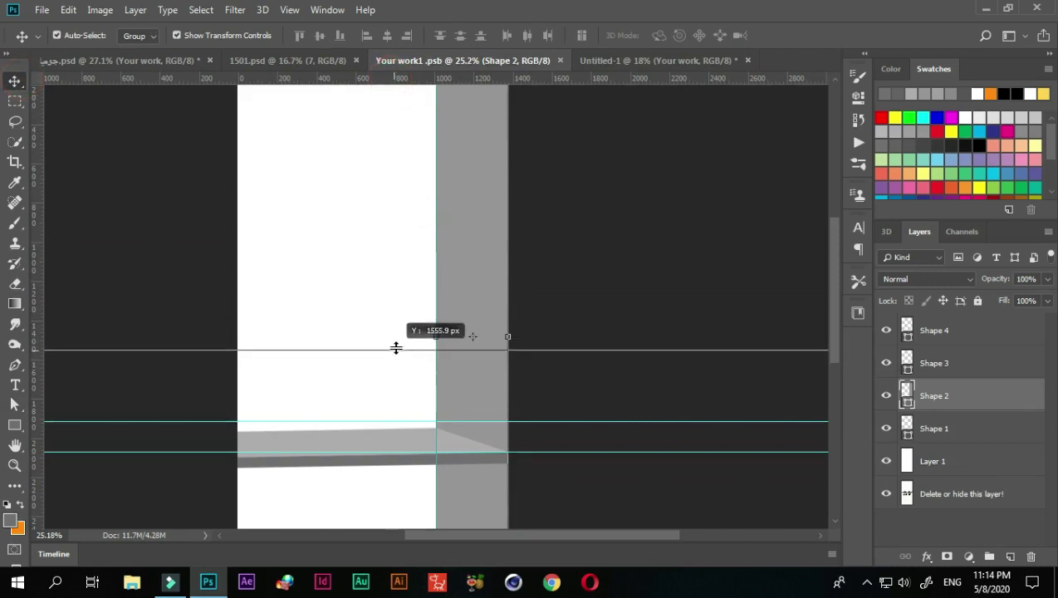
{"action": "left_click_drag", "start_coordinate": [396, 348], "coordinate": [396, 344]}
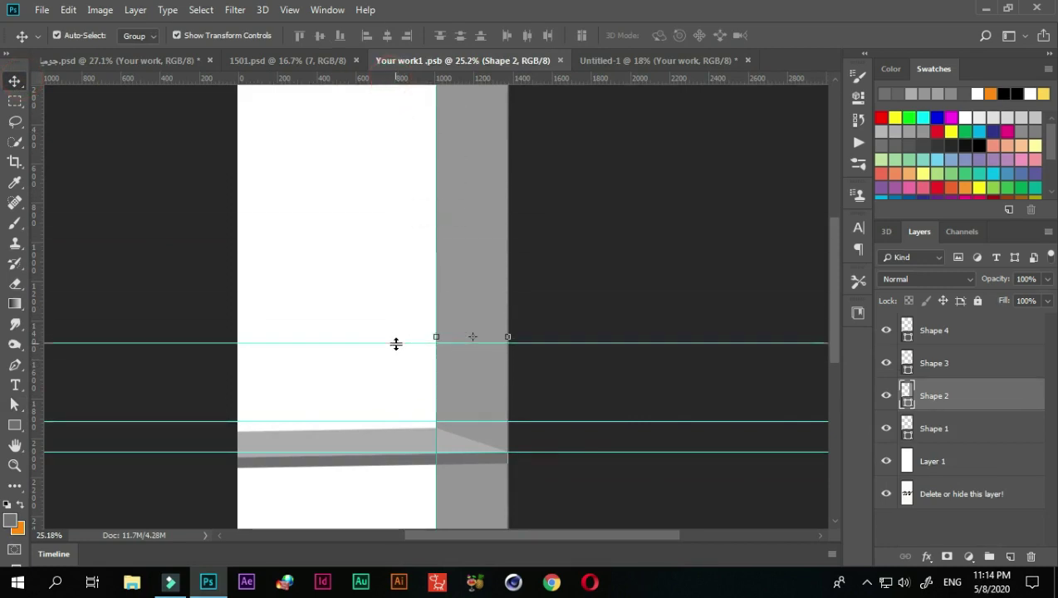
{"action": "left_click_drag", "start_coordinate": [449, 82], "coordinate": [442, 315]}
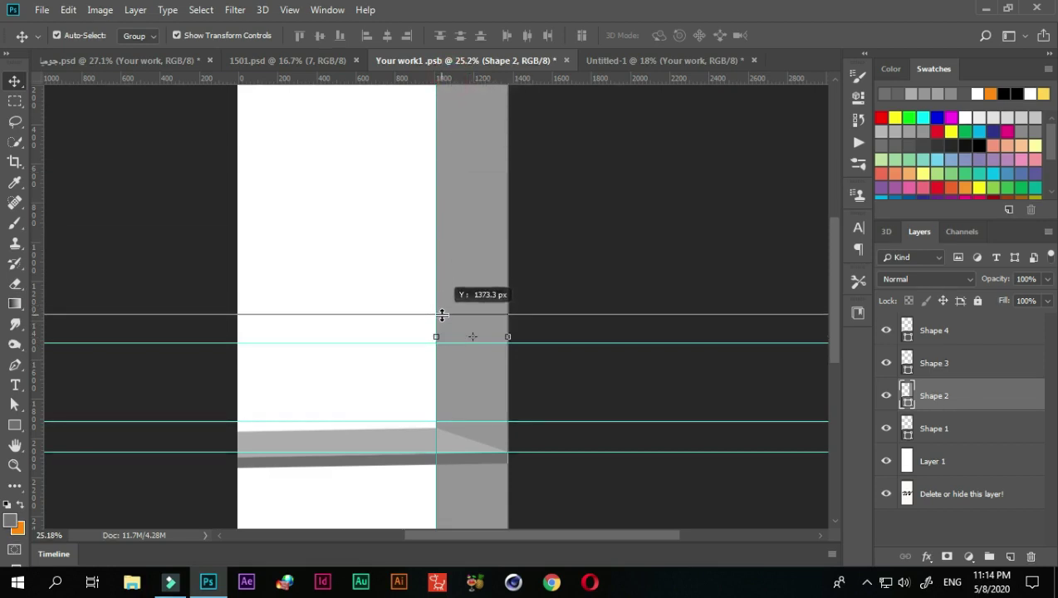
{"action": "scroll", "coordinate": [470, 385], "scroll_direction": "up", "scroll_amount": 3}
{"action": "scroll", "coordinate": [418, 375], "scroll_direction": "up", "scroll_amount": 1}
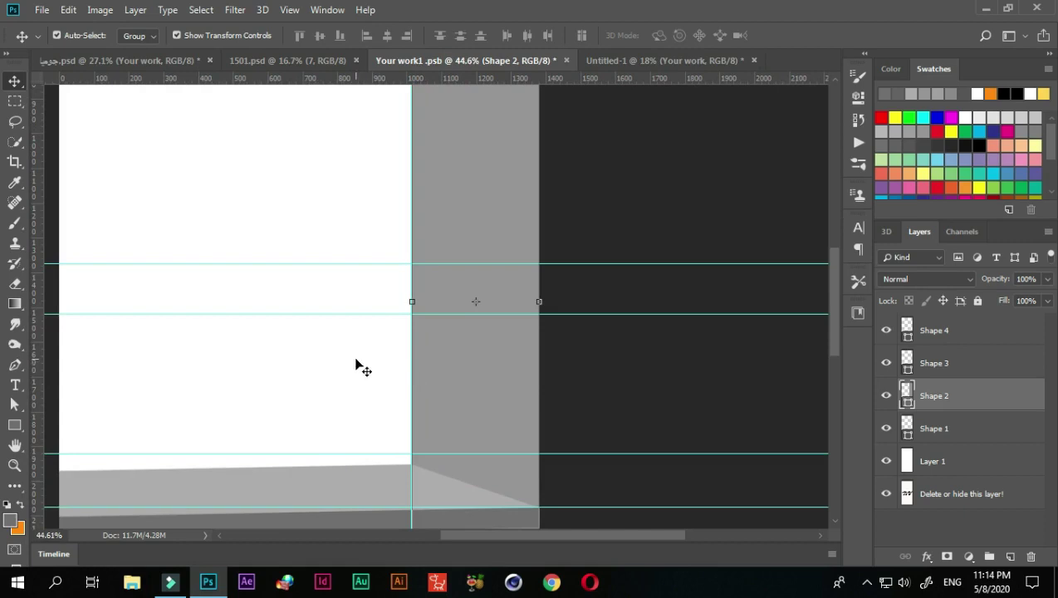
{"action": "left_click_drag", "start_coordinate": [318, 308], "coordinate": [386, 300]}
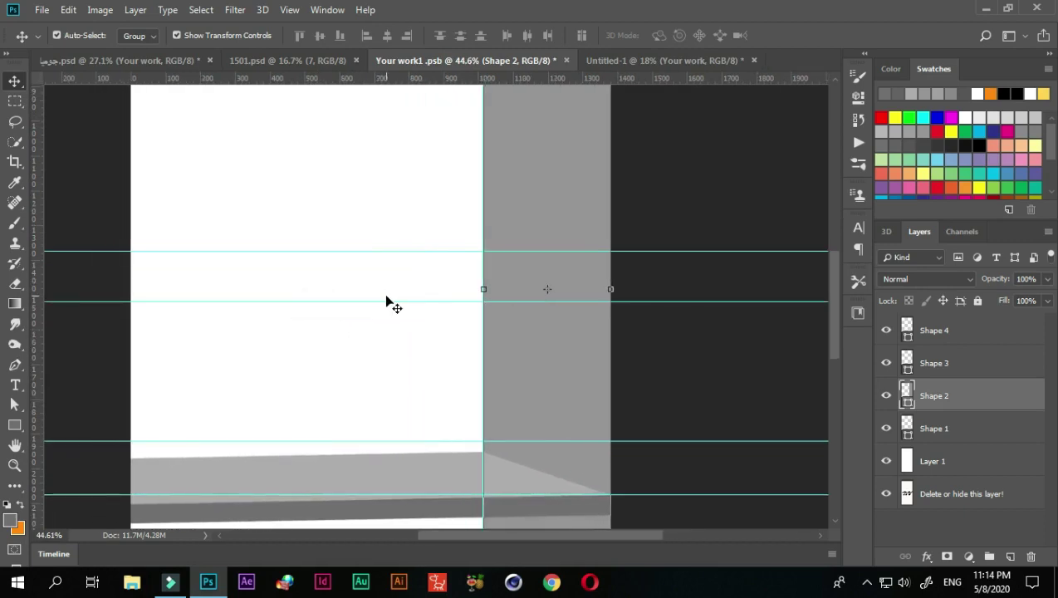
{"action": "left_click", "coordinate": [17, 365]}
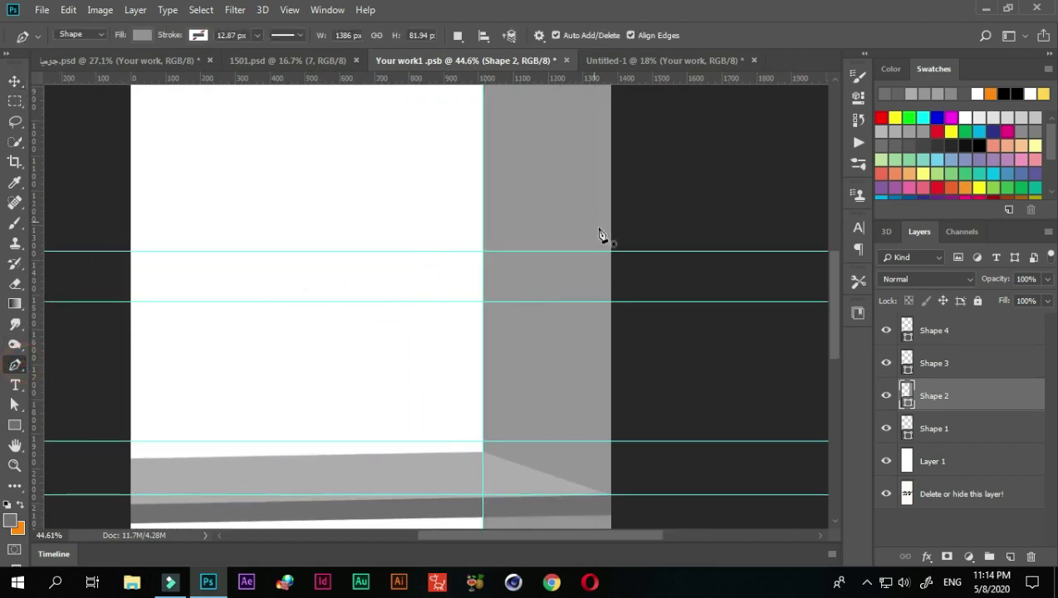
Draw the upper shelf's top face with a lighter grey fill and nudge its bottom-left corner.
{"action": "left_click", "coordinate": [610, 303]}
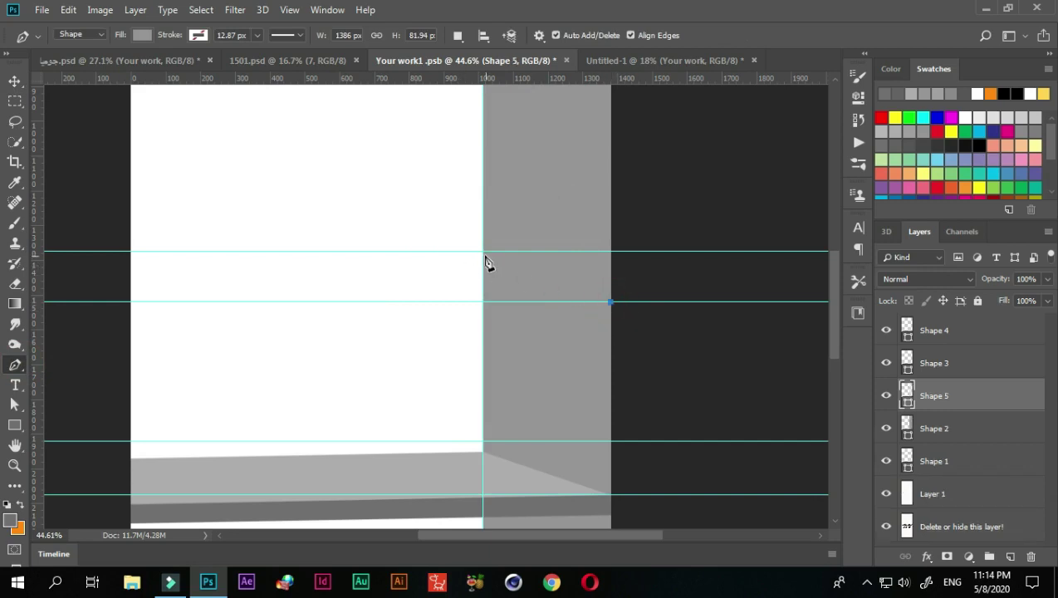
{"action": "left_click", "coordinate": [284, 250]}
{"action": "left_click", "coordinate": [372, 301]}
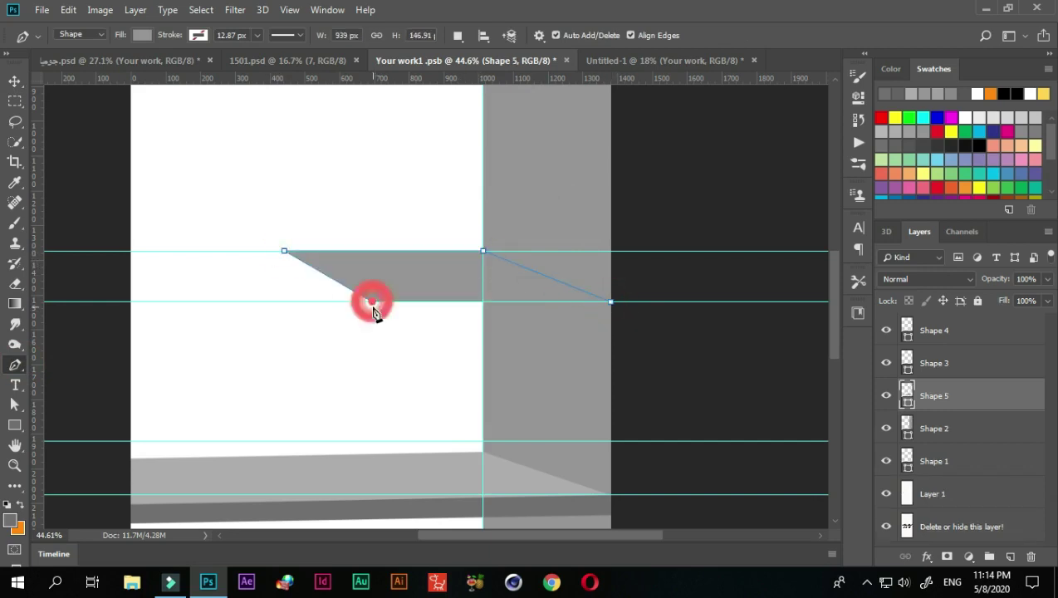
{"action": "left_click", "coordinate": [611, 302]}
{"action": "left_click", "coordinate": [143, 39]}
{"action": "left_click", "coordinate": [59, 135]}
{"action": "key", "text": "a"}
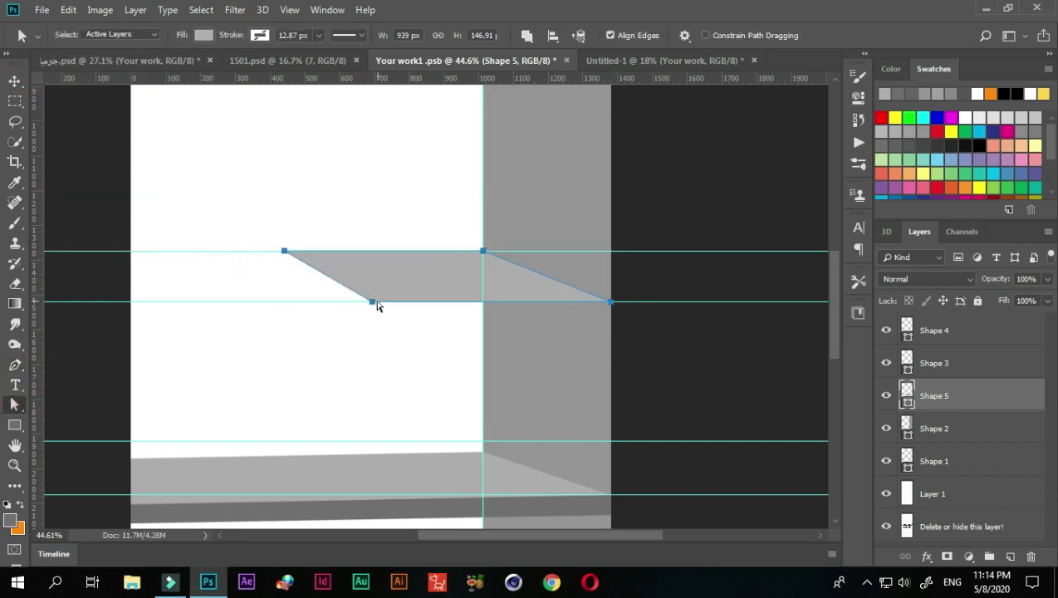
{"action": "left_click_drag", "start_coordinate": [376, 304], "coordinate": [398, 306]}
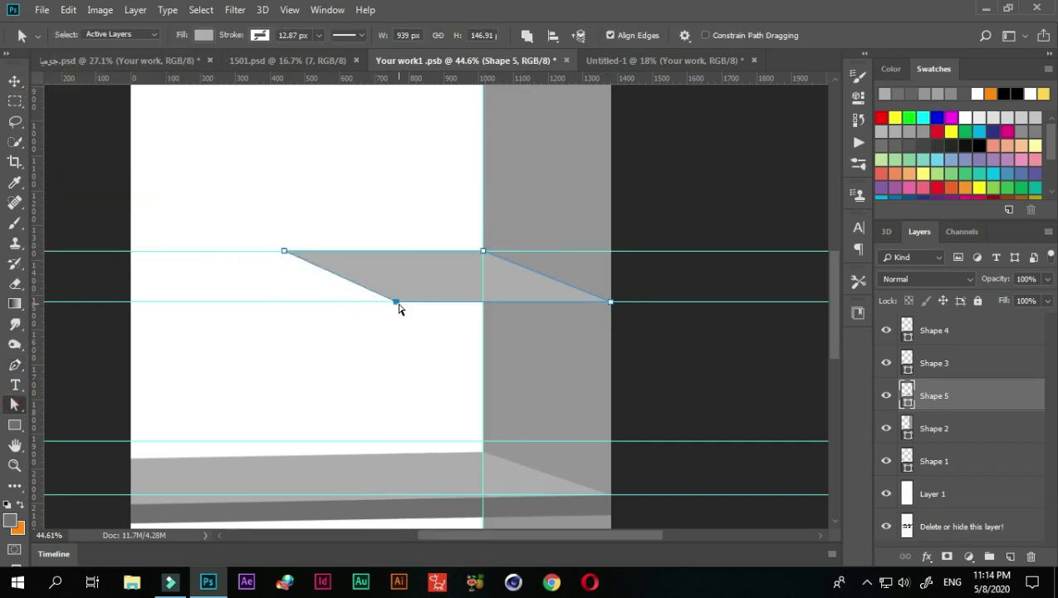
Draw the upper shelf's front edge band beneath the top face with a darker grey fill.
{"action": "left_click", "coordinate": [656, 344]}
{"action": "left_click", "coordinate": [15, 364]}
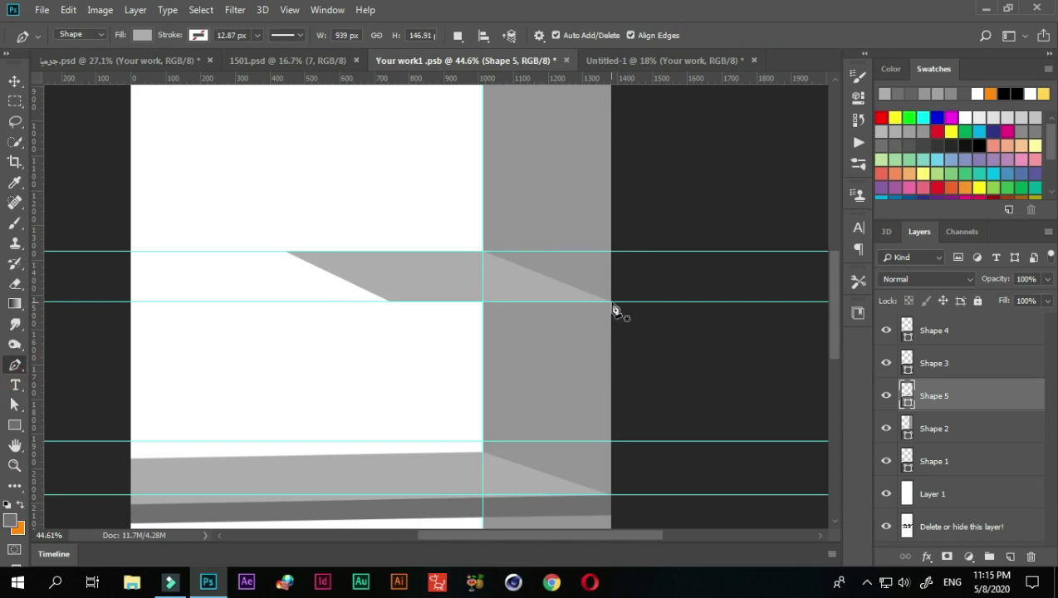
{"action": "left_click", "coordinate": [610, 302]}
{"action": "left_click", "coordinate": [390, 302]}
{"action": "left_click", "coordinate": [390, 326]}
{"action": "left_click", "coordinate": [610, 327]}
{"action": "left_click", "coordinate": [143, 34]}
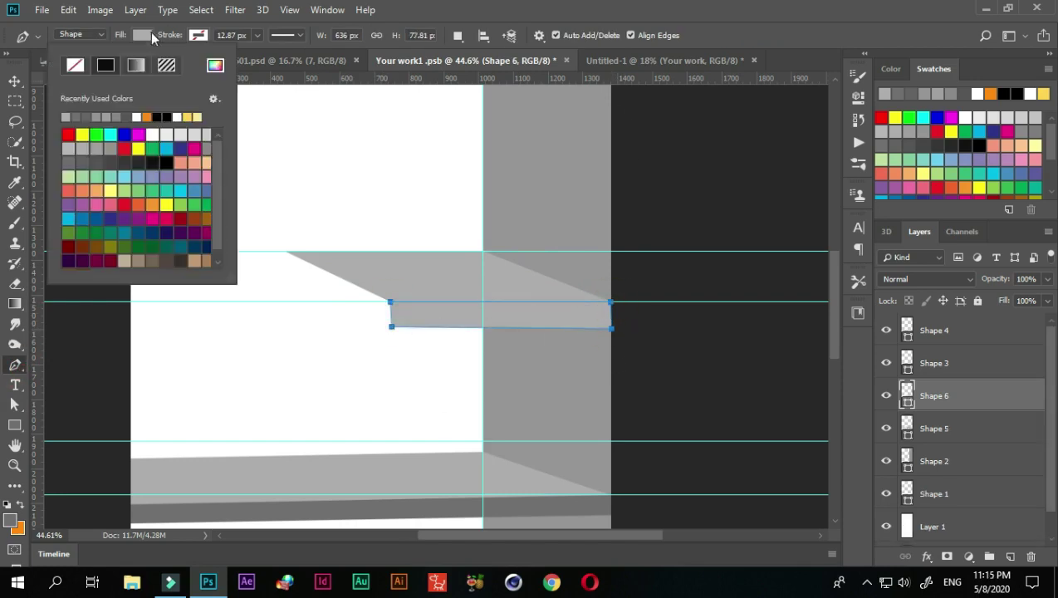
{"action": "left_click", "coordinate": [80, 111]}
{"action": "key", "text": "v"}
Select the front edge band's bottom-left point and lower its left end to slant it.
{"action": "scroll", "coordinate": [548, 368], "scroll_direction": "up", "scroll_amount": 2}
{"action": "scroll", "coordinate": [415, 307], "scroll_direction": "up", "scroll_amount": 2}
{"action": "key", "text": "a"}
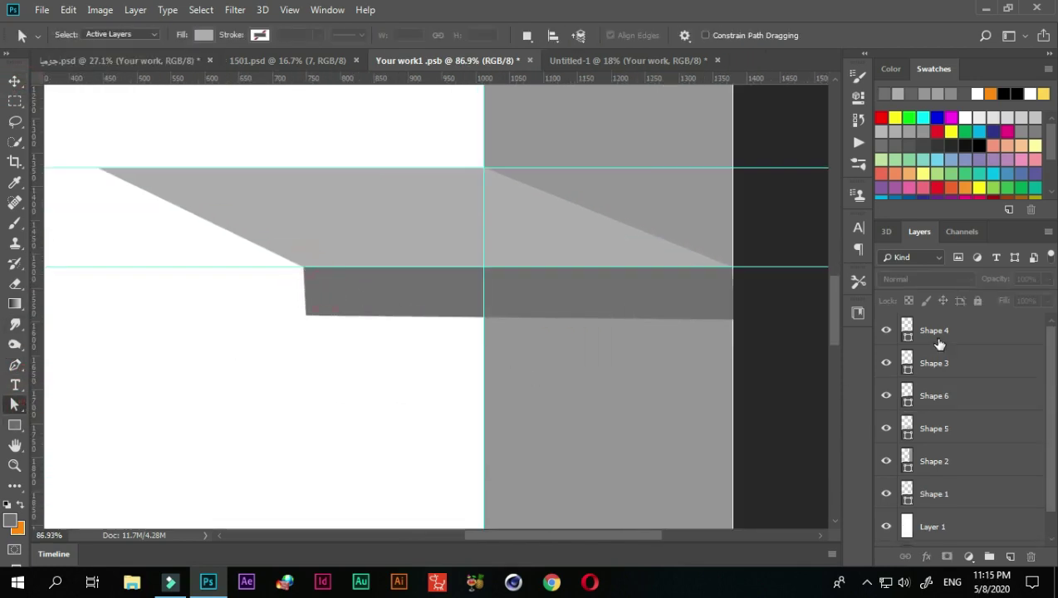
{"action": "key", "text": "v"}
{"action": "left_click", "coordinate": [667, 332]}
{"action": "key", "text": "a"}
{"action": "left_click", "coordinate": [307, 277]}
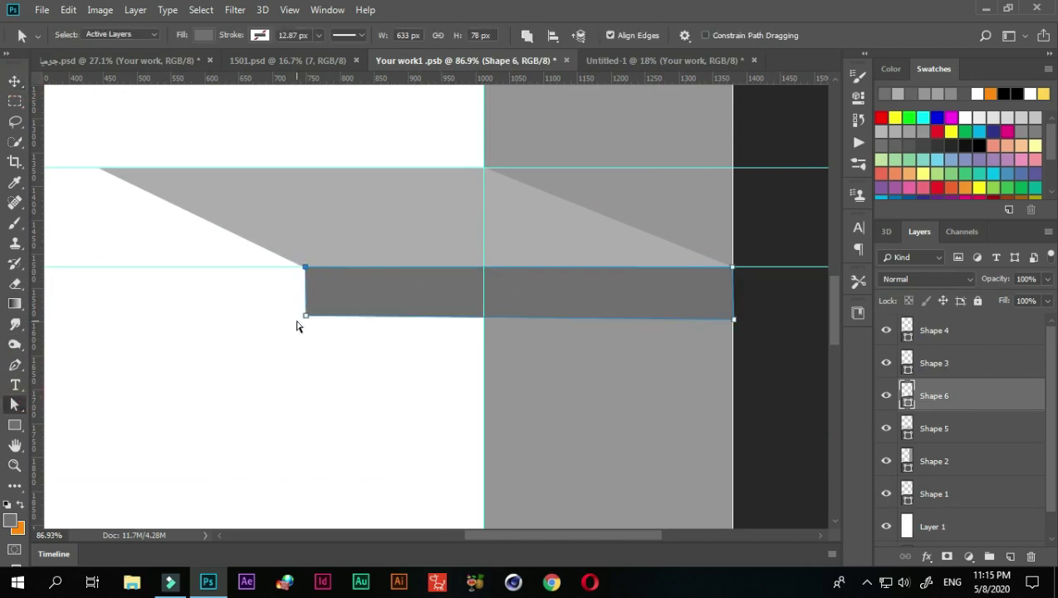
{"action": "left_click", "coordinate": [213, 307]}
{"action": "scroll", "coordinate": [434, 355], "scroll_direction": "down", "scroll_amount": 3}
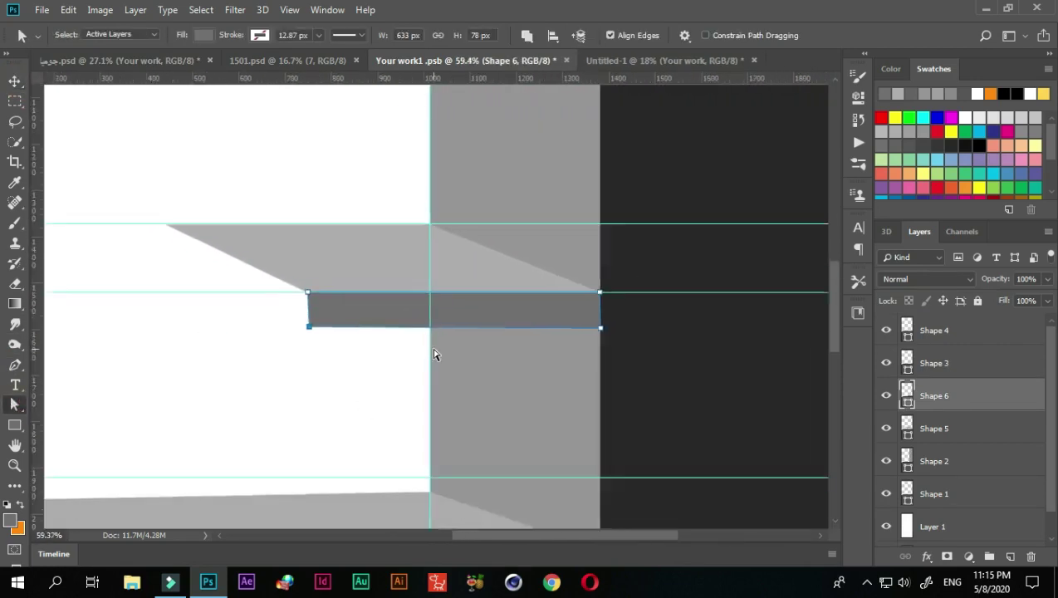
{"action": "scroll", "coordinate": [433, 355], "scroll_direction": "down", "scroll_amount": 1}
{"action": "scroll", "coordinate": [355, 341], "scroll_direction": "up", "scroll_amount": 1}
{"action": "left_click_drag", "start_coordinate": [356, 342], "coordinate": [355, 351]}
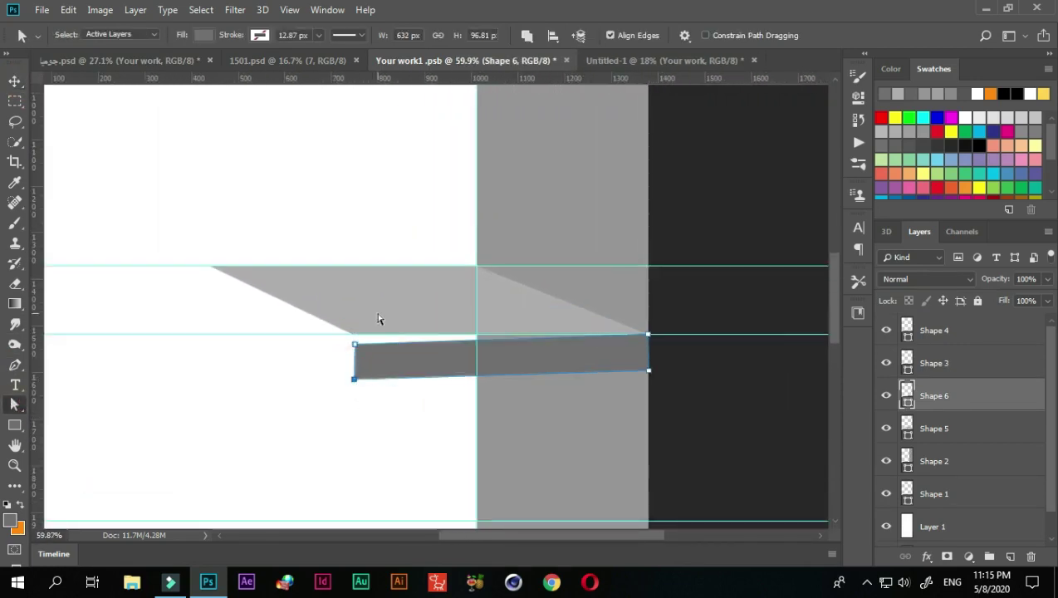
Pull the top face's middle and left corners down to match the slanted edge.
{"action": "left_click", "coordinate": [354, 338]}
{"action": "left_click_drag", "start_coordinate": [478, 273], "coordinate": [478, 279]}
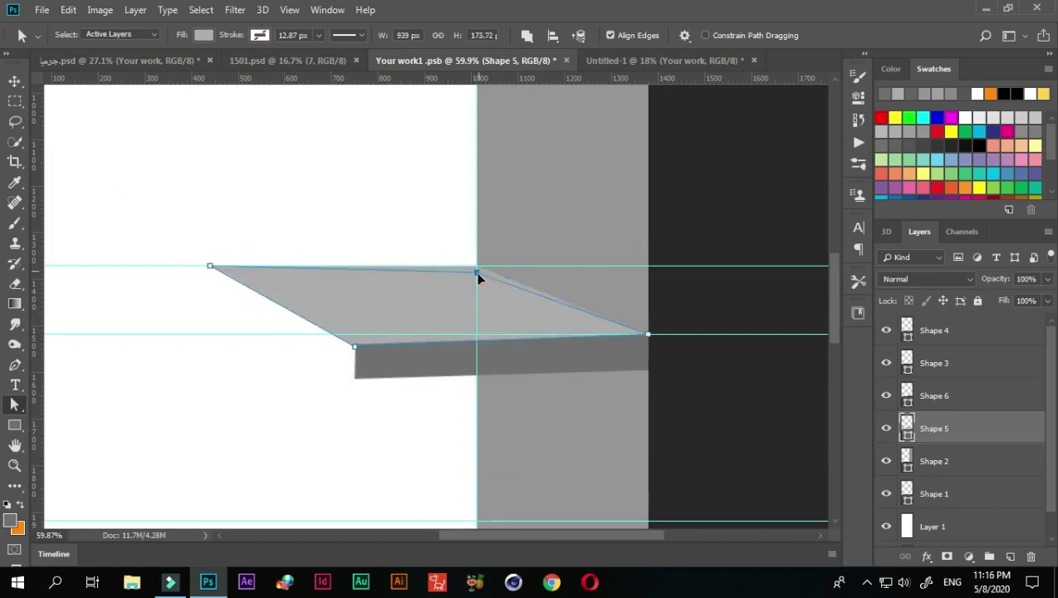
{"action": "left_click_drag", "start_coordinate": [207, 266], "coordinate": [218, 286]}
Pen-draw a four-point Shape 7 as the upper shelf's left end face.
{"action": "scroll", "coordinate": [534, 423], "scroll_direction": "down", "scroll_amount": 5}
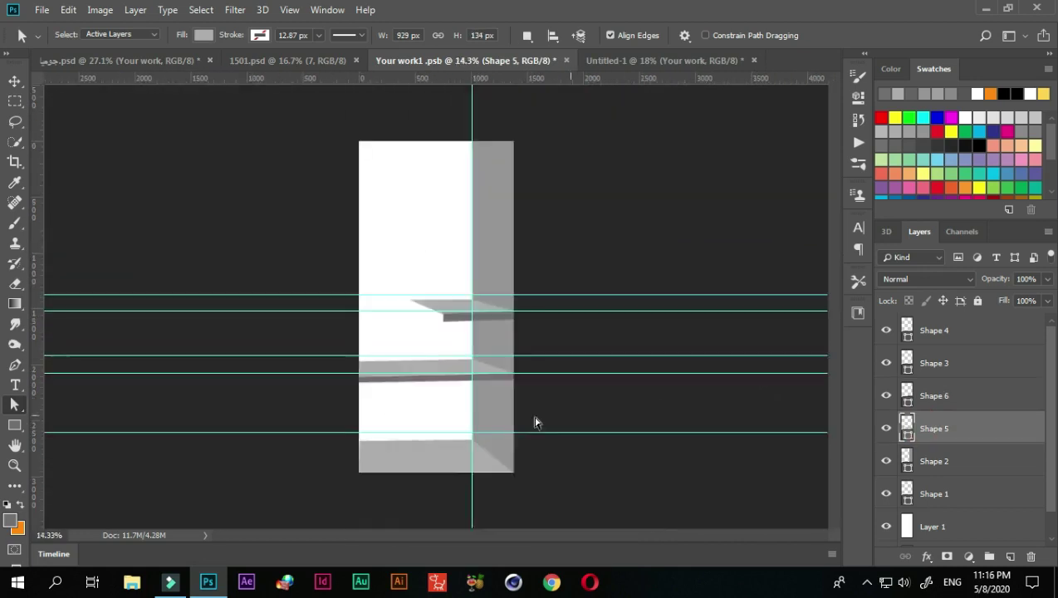
{"action": "scroll", "coordinate": [431, 328], "scroll_direction": "up", "scroll_amount": 5}
{"action": "key", "text": "p"}
{"action": "scroll", "coordinate": [459, 306], "scroll_direction": "up", "scroll_amount": 2}
{"action": "scroll", "coordinate": [469, 324], "scroll_direction": "up", "scroll_amount": 2}
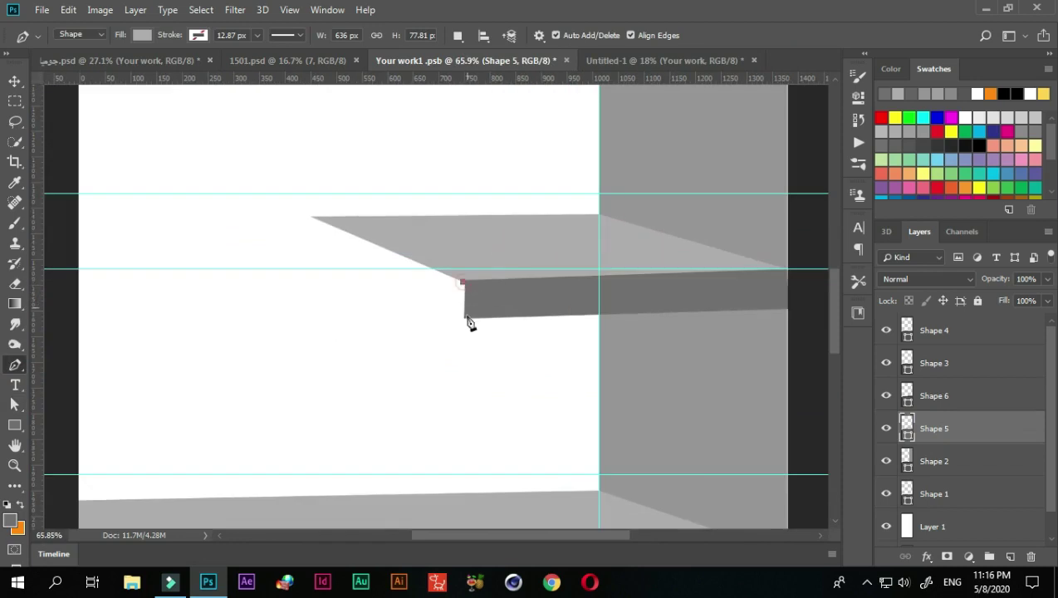
{"action": "left_click", "coordinate": [310, 215]}
{"action": "left_click", "coordinate": [310, 250]}
{"action": "left_click", "coordinate": [462, 314]}
{"action": "left_click", "coordinate": [462, 282]}
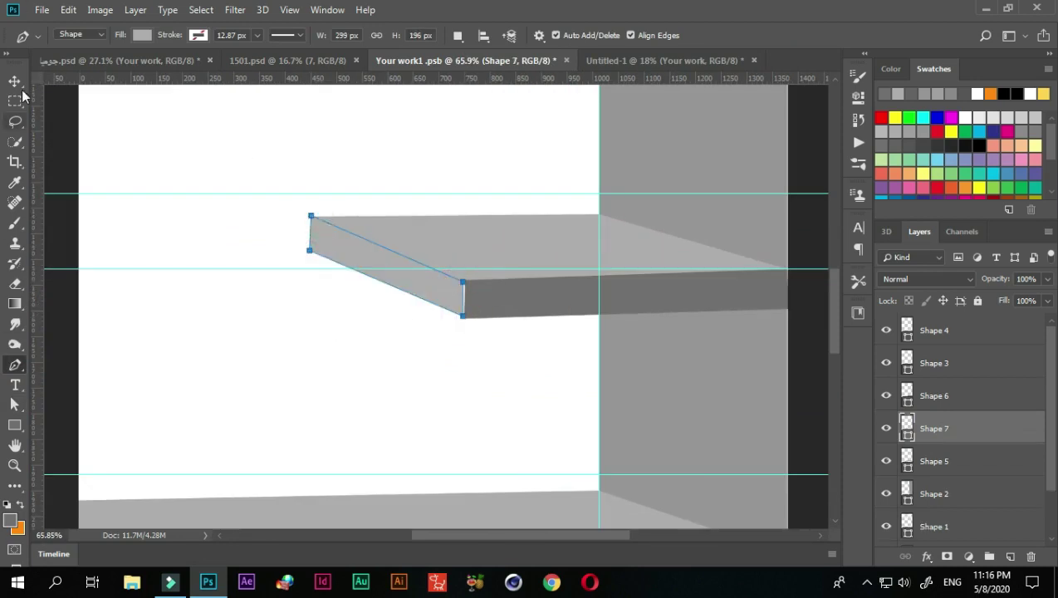
{"action": "left_click", "coordinate": [15, 80]}
Nudge three of Shape 7's corners so the end face fits the shelf.
{"action": "key", "text": "a"}
{"action": "scroll", "coordinate": [419, 297], "scroll_direction": "up", "scroll_amount": 2}
{"action": "left_click_drag", "start_coordinate": [418, 357], "coordinate": [417, 360]}
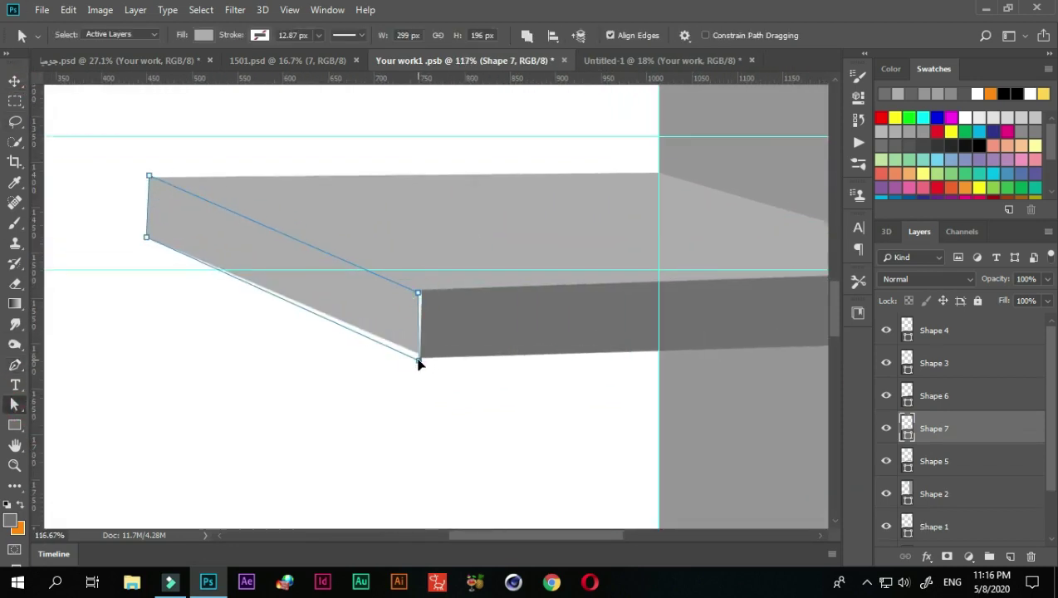
{"action": "left_click_drag", "start_coordinate": [146, 173], "coordinate": [151, 181]}
{"action": "scroll", "coordinate": [151, 182], "scroll_direction": "up", "scroll_amount": 4}
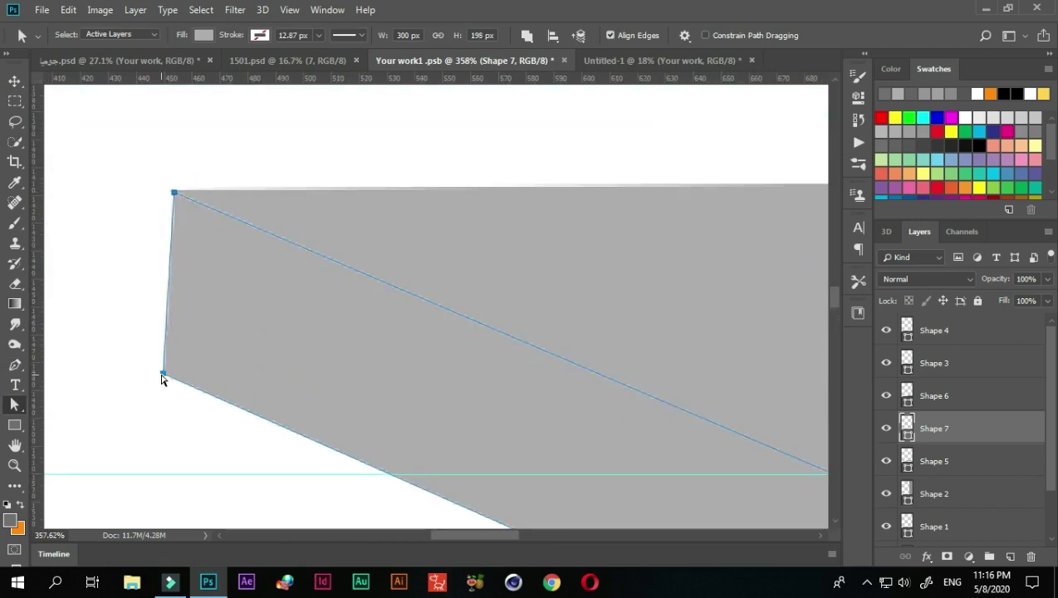
{"action": "left_click_drag", "start_coordinate": [163, 373], "coordinate": [173, 377]}
{"action": "scroll", "coordinate": [158, 332], "scroll_direction": "down", "scroll_amount": 5}
{"action": "scroll", "coordinate": [465, 473], "scroll_direction": "up", "scroll_amount": 3}
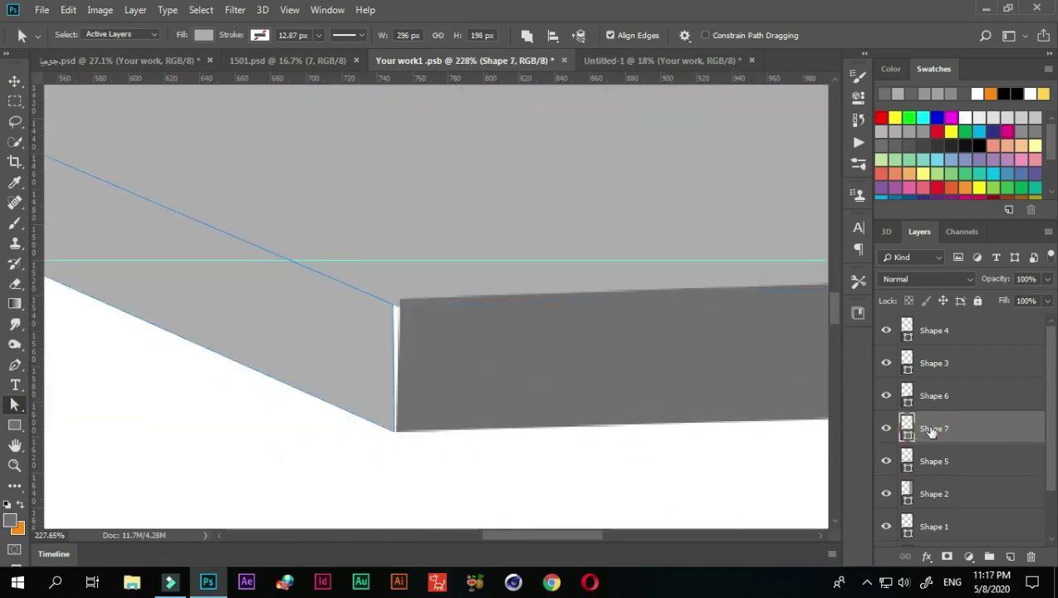
Move Shape 6's two left corners to meet the new end face.
{"action": "left_click", "coordinate": [933, 395]}
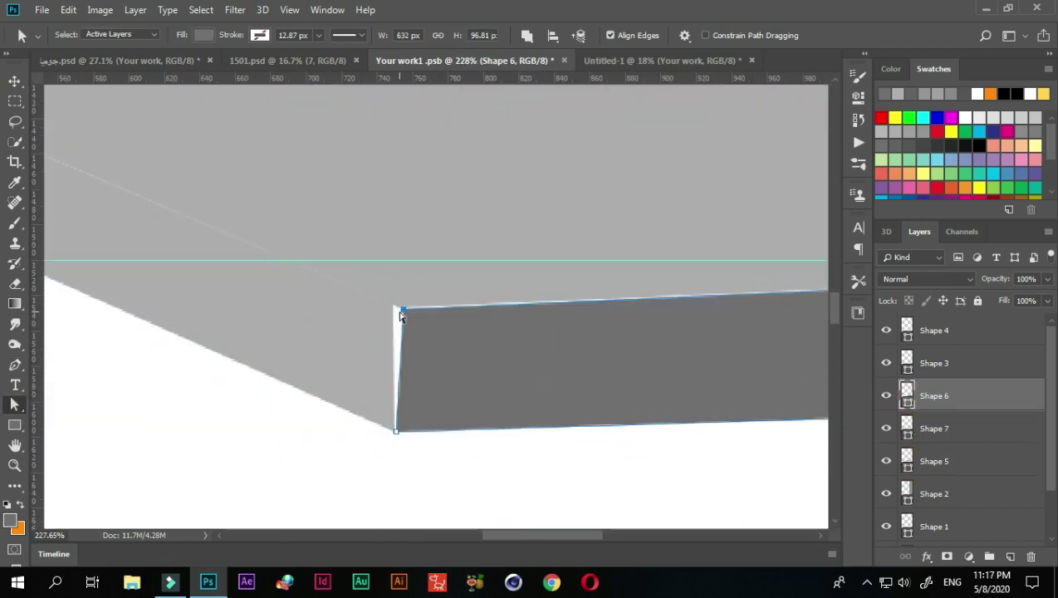
{"action": "left_click_drag", "start_coordinate": [401, 312], "coordinate": [405, 307]}
{"action": "left_click_drag", "start_coordinate": [395, 432], "coordinate": [403, 434]}
{"action": "left_click", "coordinate": [383, 328]}
Reselect Shape 7, nudge its bottom corner, and leave its fill colour unchanged.
{"action": "key", "text": "v"}
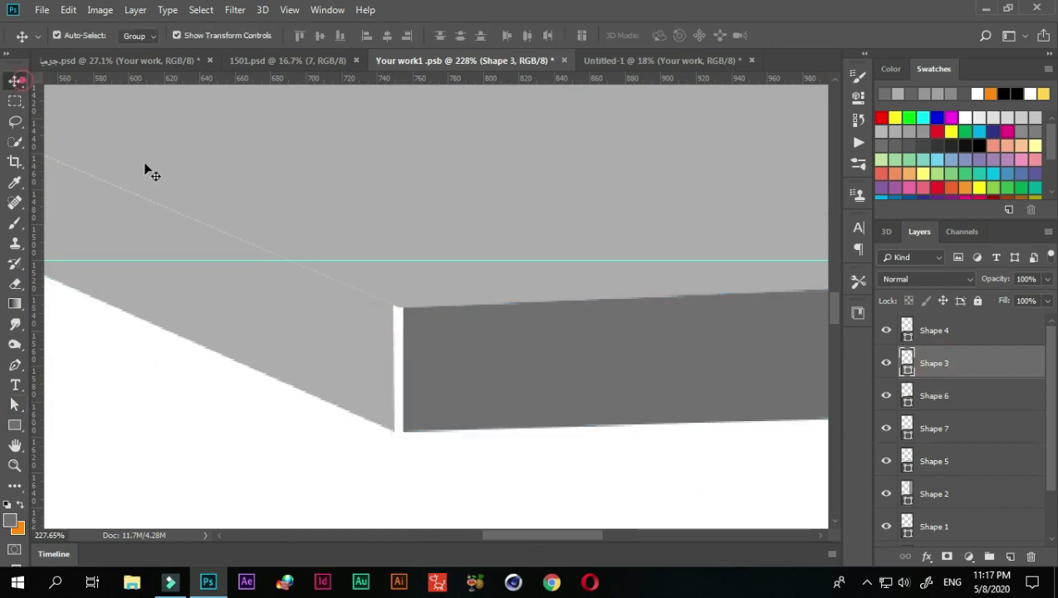
{"action": "left_click", "coordinate": [241, 307]}
{"action": "key", "text": "a"}
{"action": "left_click_drag", "start_coordinate": [409, 438], "coordinate": [405, 431]}
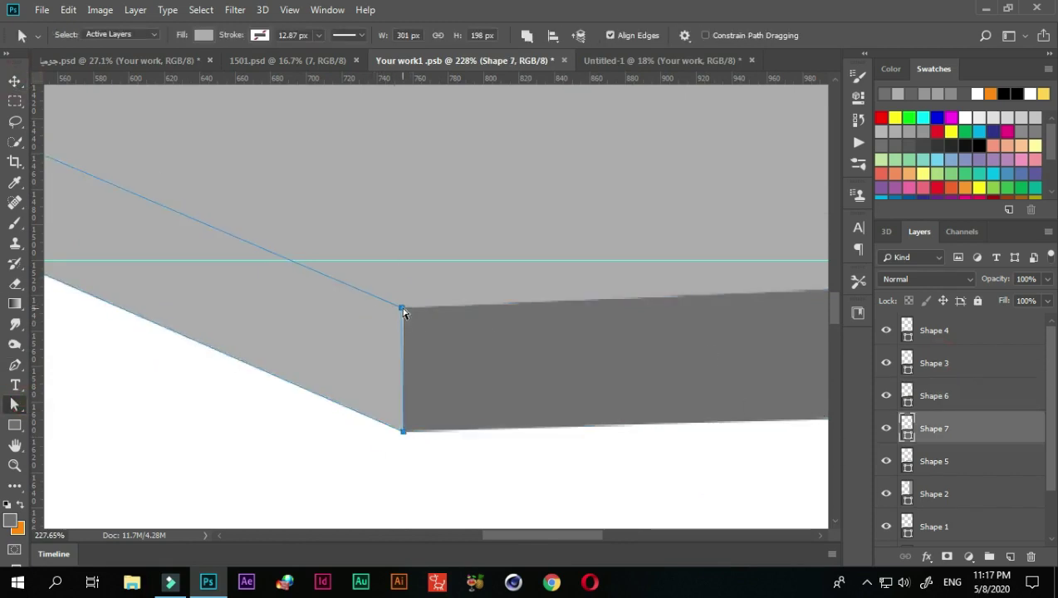
{"action": "scroll", "coordinate": [378, 460], "scroll_direction": "down", "scroll_amount": 3}
{"action": "scroll", "coordinate": [210, 342], "scroll_direction": "up", "scroll_amount": 2}
{"action": "scroll", "coordinate": [413, 415], "scroll_direction": "down", "scroll_amount": 4}
{"action": "left_click", "coordinate": [203, 35]}
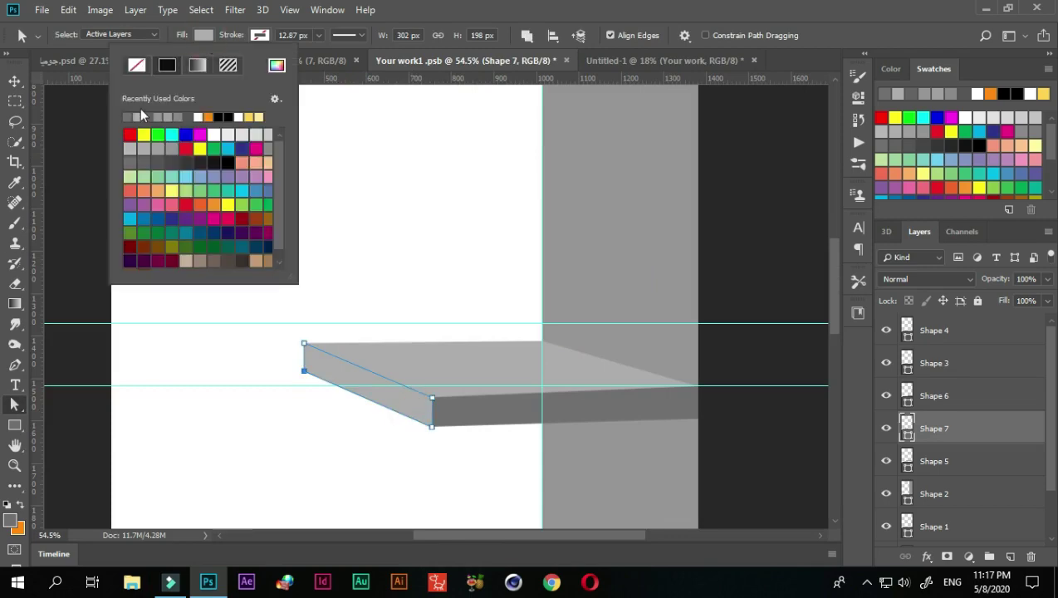
{"action": "key", "text": "v"}
{"action": "left_click", "coordinate": [205, 220]}
Save the shelf document, glance at the phone mockup, and return to the shelves.
{"action": "scroll", "coordinate": [332, 324], "scroll_direction": "up", "scroll_amount": 2}
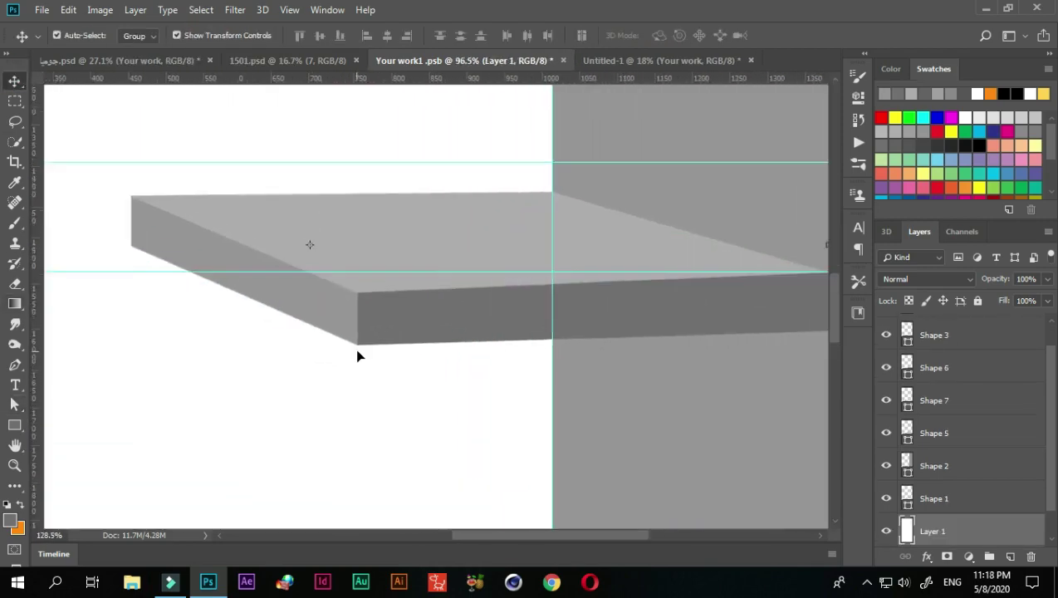
{"action": "scroll", "coordinate": [356, 354], "scroll_direction": "down", "scroll_amount": 2}
{"action": "left_click", "coordinate": [41, 9]}
{"action": "left_click", "coordinate": [78, 167]}
{"action": "left_click", "coordinate": [660, 59]}
{"action": "scroll", "coordinate": [358, 280], "scroll_direction": "up", "scroll_amount": 3}
{"action": "double_click", "coordinate": [359, 279]}
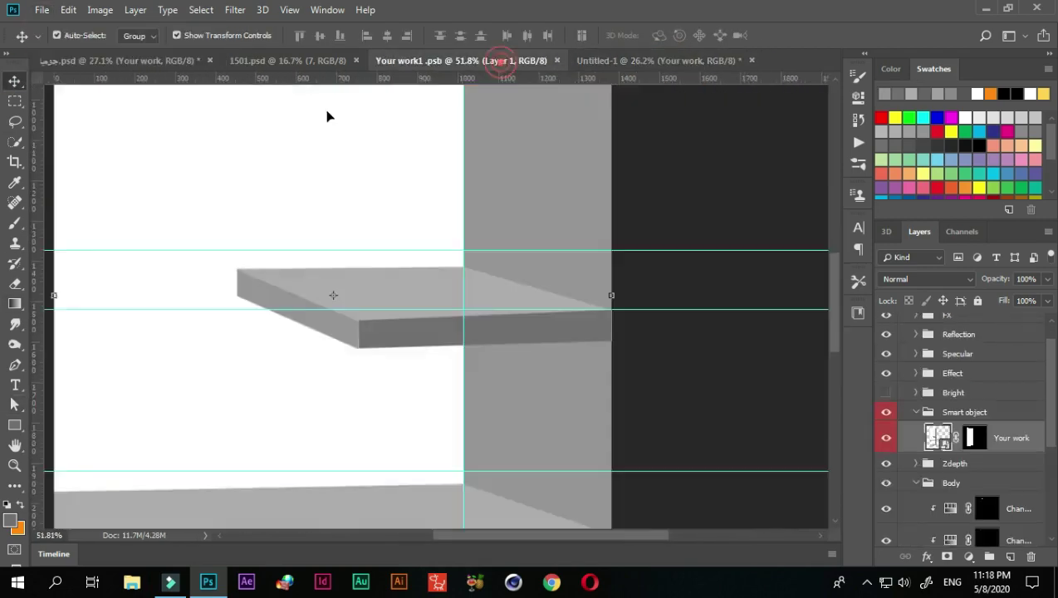
{"action": "scroll", "coordinate": [498, 295], "scroll_direction": "down", "scroll_amount": 1}
Lower Shape 5's back right and back left corners to flatten the top face.
{"action": "left_click", "coordinate": [500, 298]}
{"action": "key", "text": "a"}
{"action": "scroll", "coordinate": [464, 235], "scroll_direction": "up", "scroll_amount": 2}
{"action": "left_click_drag", "start_coordinate": [463, 230], "coordinate": [461, 245]}
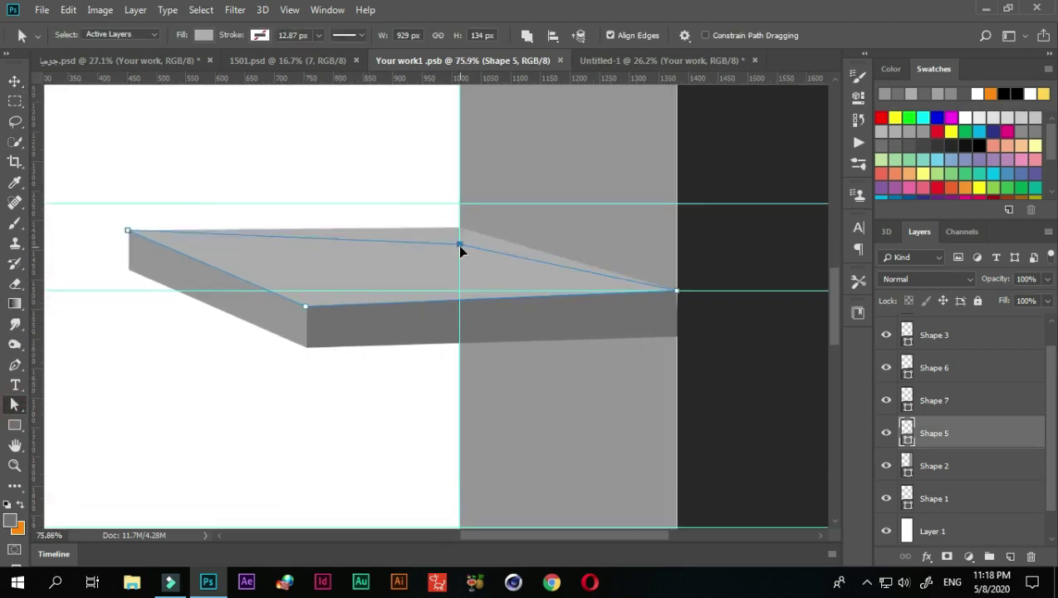
{"action": "left_click_drag", "start_coordinate": [130, 231], "coordinate": [165, 276]}
Line Shape 7's left corners up under its top corner to square the end face.
{"action": "left_click", "coordinate": [928, 400]}
{"action": "scroll", "coordinate": [141, 241], "scroll_direction": "up", "scroll_amount": 3}
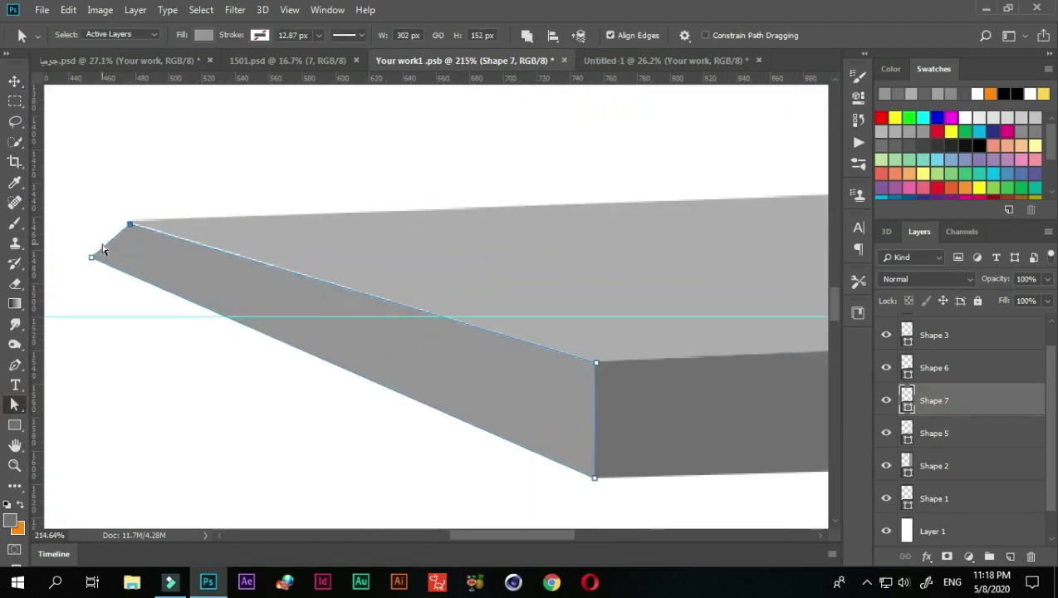
{"action": "left_click_drag", "start_coordinate": [94, 256], "coordinate": [133, 292]}
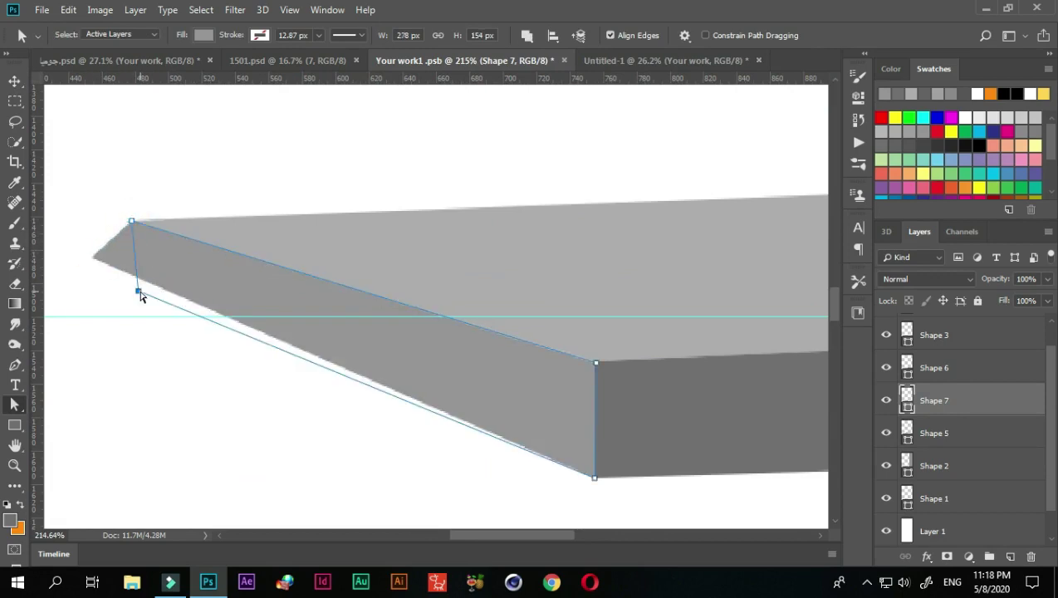
{"action": "scroll", "coordinate": [289, 399], "scroll_direction": "down", "scroll_amount": 3}
{"action": "scroll", "coordinate": [256, 372], "scroll_direction": "up", "scroll_amount": 2}
{"action": "scroll", "coordinate": [193, 240], "scroll_direction": "up", "scroll_amount": 3}
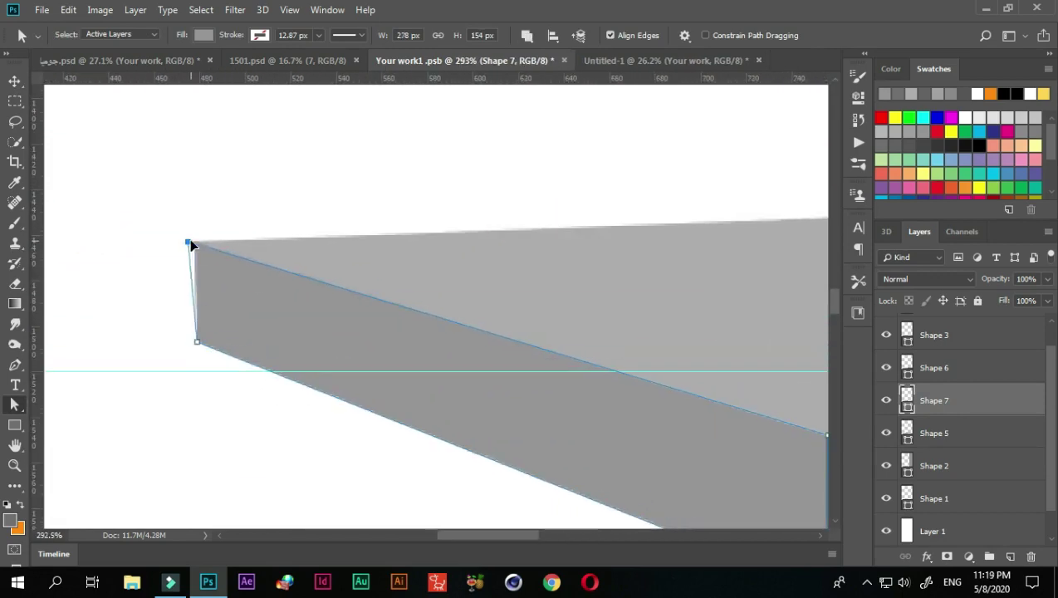
{"action": "left_click_drag", "start_coordinate": [198, 340], "coordinate": [190, 344]}
{"action": "scroll", "coordinate": [325, 439], "scroll_direction": "down", "scroll_amount": 5}
{"action": "scroll", "coordinate": [324, 363], "scroll_direction": "up", "scroll_amount": 4}
{"action": "left_click", "coordinate": [323, 363]}
{"action": "scroll", "coordinate": [493, 442], "scroll_direction": "down", "scroll_amount": 4}
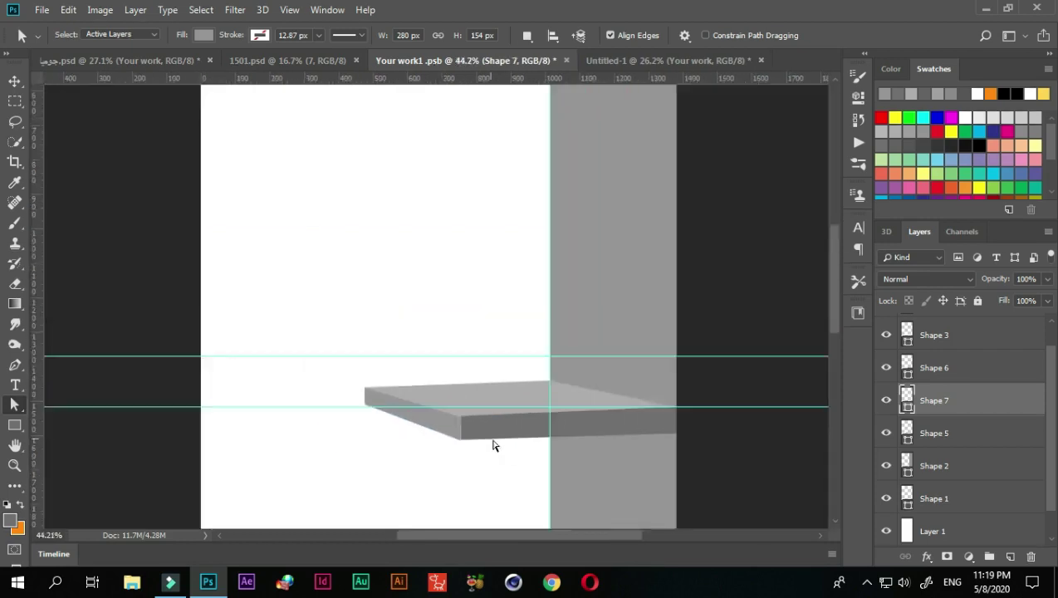
{"action": "scroll", "coordinate": [438, 432], "scroll_direction": "down", "scroll_amount": 1}
Save Your work1.psb, check the upper shelf in the Untitled-1 mockup, then come back.
{"action": "left_click", "coordinate": [42, 10]}
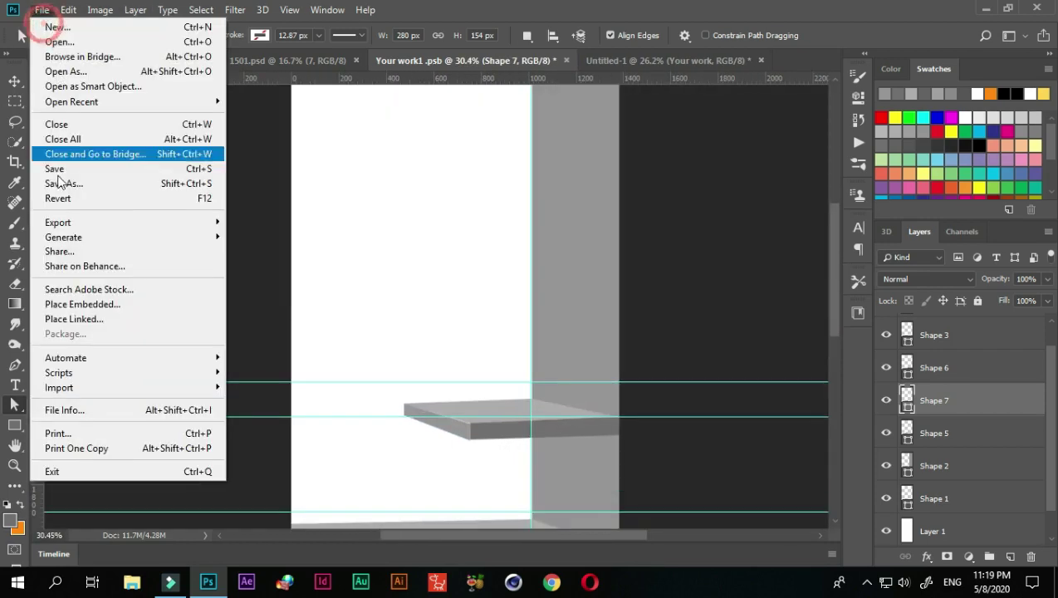
{"action": "left_click", "coordinate": [60, 173]}
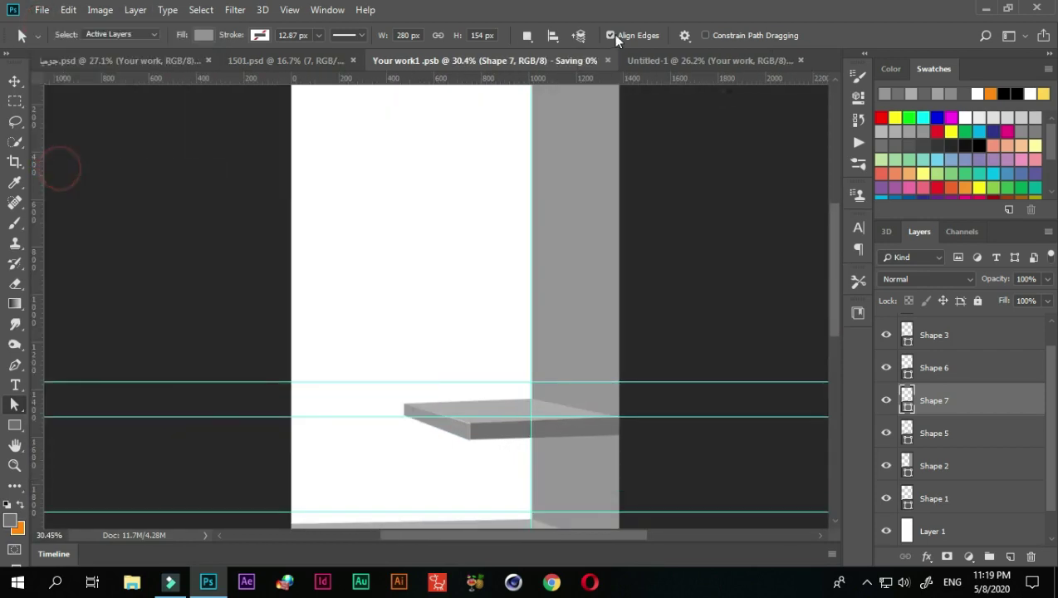
{"action": "left_click", "coordinate": [627, 61]}
{"action": "scroll", "coordinate": [507, 271], "scroll_direction": "down", "scroll_amount": 2}
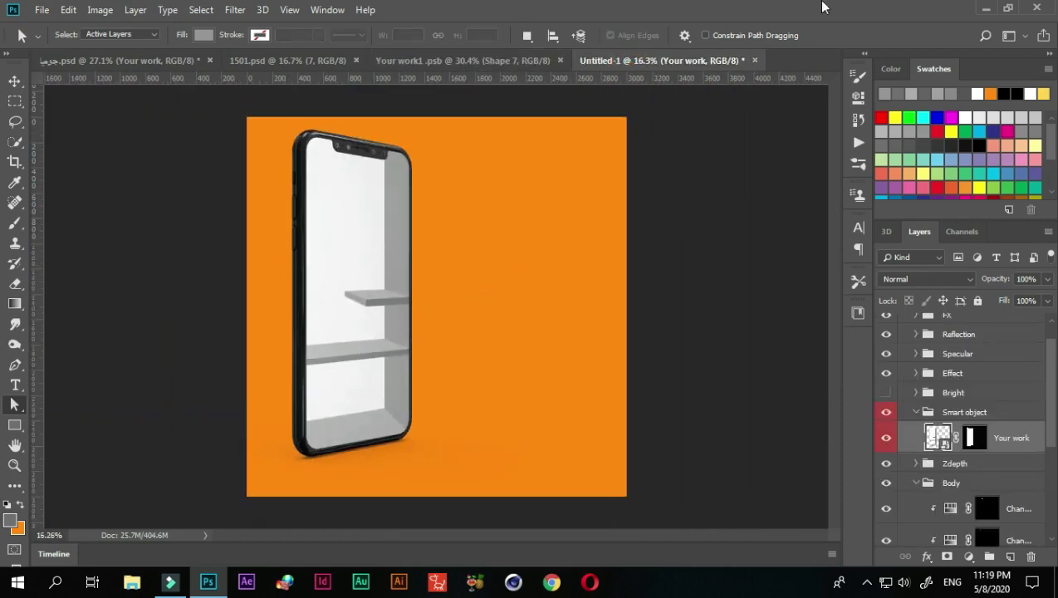
{"action": "scroll", "coordinate": [347, 299], "scroll_direction": "up", "scroll_amount": 2}
{"action": "scroll", "coordinate": [397, 330], "scroll_direction": "up", "scroll_amount": 2}
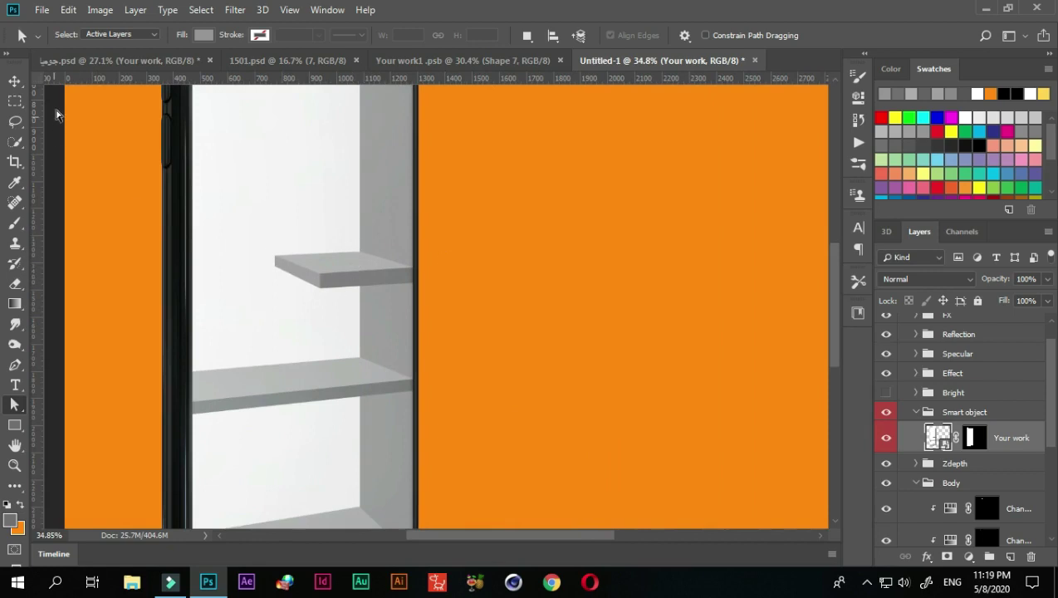
{"action": "left_click", "coordinate": [414, 55]}
{"action": "scroll", "coordinate": [527, 387], "scroll_direction": "down", "scroll_amount": 2}
{"action": "scroll", "coordinate": [483, 371], "scroll_direction": "down", "scroll_amount": 1}
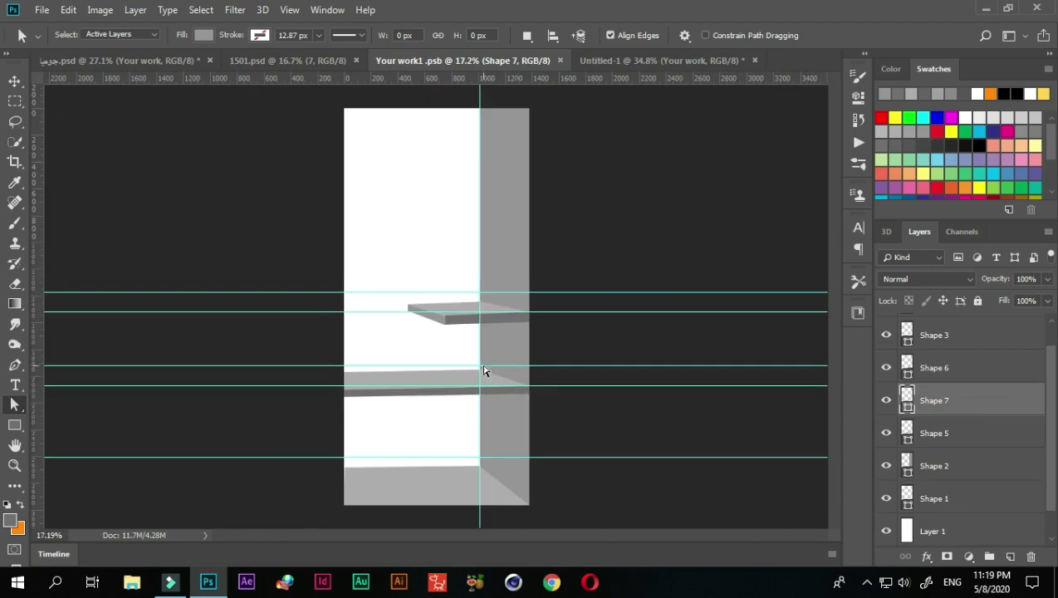
{"action": "scroll", "coordinate": [478, 368], "scroll_direction": "up", "scroll_amount": 2}
{"action": "scroll", "coordinate": [479, 368], "scroll_direction": "up", "scroll_amount": 2}
{"action": "scroll", "coordinate": [441, 354], "scroll_direction": "up", "scroll_amount": 1}
Click through the existing shelf shapes and corner points to inspect them.
{"action": "scroll", "coordinate": [430, 333], "scroll_direction": "up", "scroll_amount": 1}
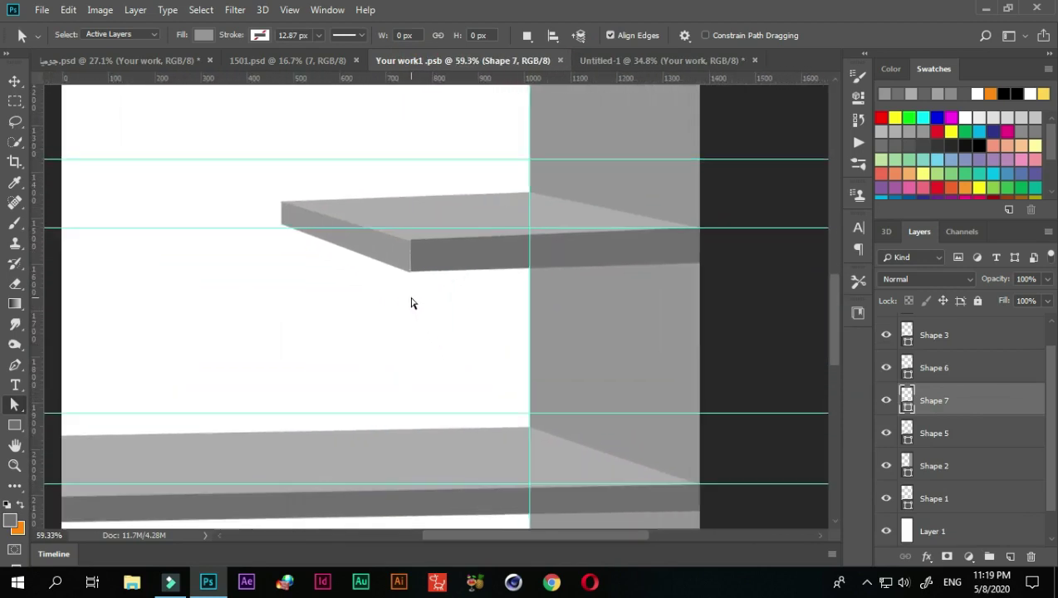
{"action": "scroll", "coordinate": [411, 300], "scroll_direction": "up", "scroll_amount": 1}
{"action": "left_click", "coordinate": [400, 240]}
{"action": "scroll", "coordinate": [391, 245], "scroll_direction": "up", "scroll_amount": 1}
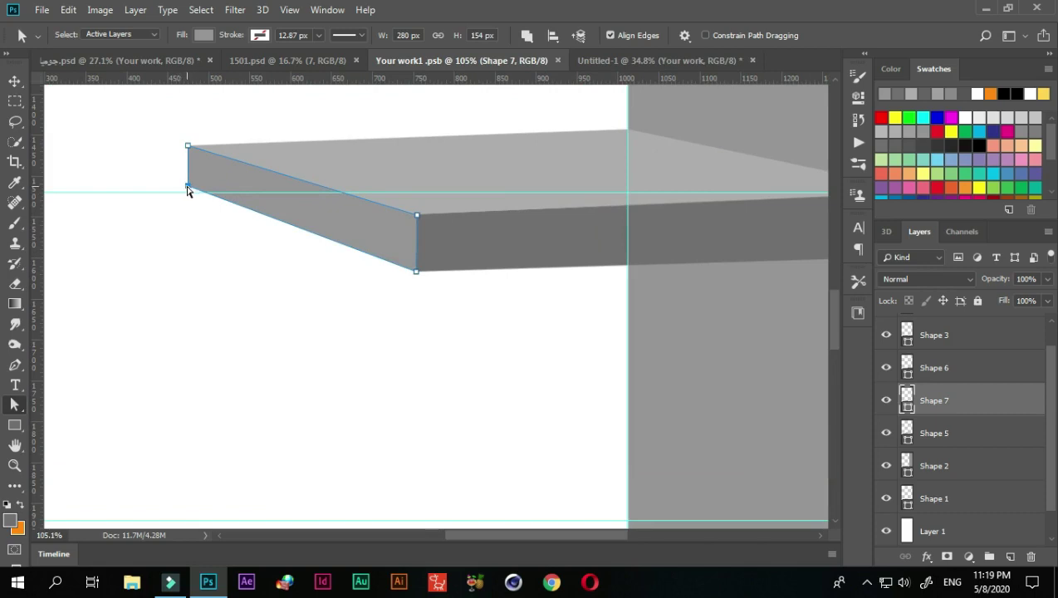
{"action": "left_click", "coordinate": [243, 254]}
{"action": "scroll", "coordinate": [415, 279], "scroll_direction": "up", "scroll_amount": 2}
{"action": "left_click", "coordinate": [519, 268]}
{"action": "scroll", "coordinate": [519, 269], "scroll_direction": "down", "scroll_amount": 1}
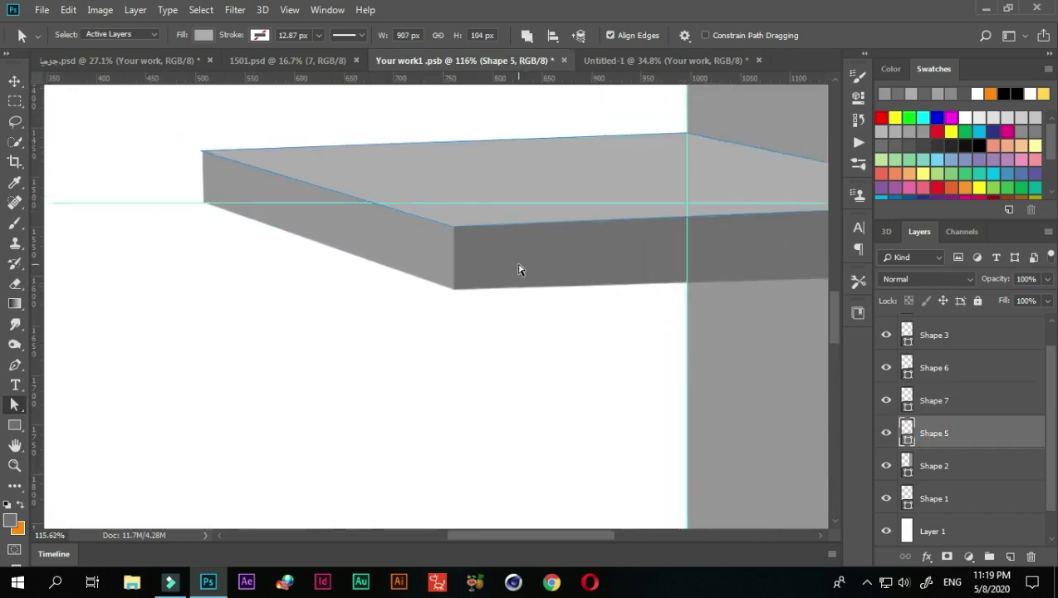
{"action": "scroll", "coordinate": [518, 269], "scroll_direction": "up", "scroll_amount": 2}
{"action": "left_click", "coordinate": [456, 248]}
{"action": "scroll", "coordinate": [439, 279], "scroll_direction": "up", "scroll_amount": 2}
{"action": "left_click", "coordinate": [193, 191]}
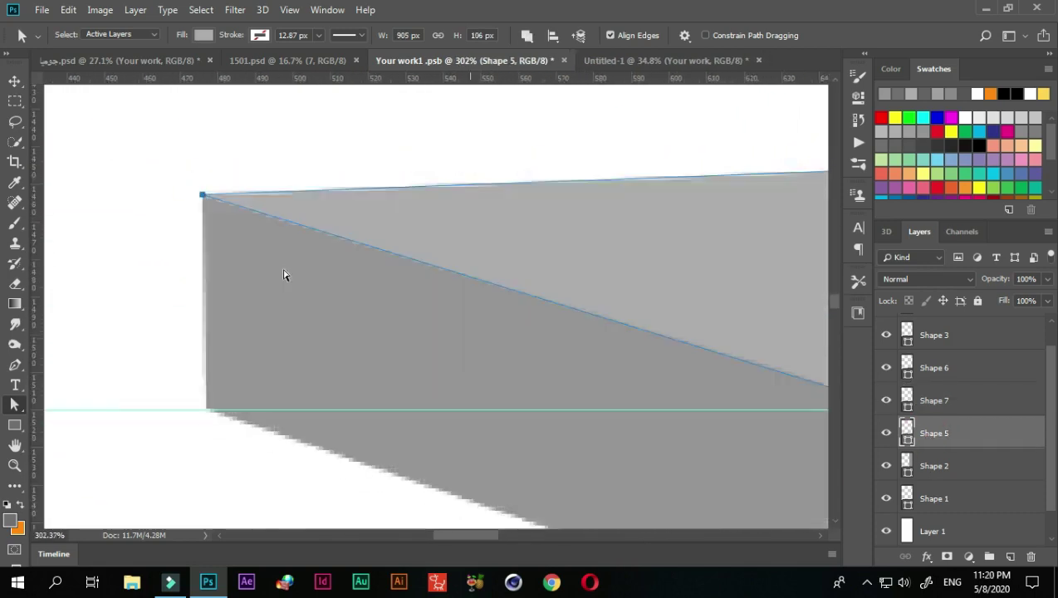
{"action": "scroll", "coordinate": [283, 275], "scroll_direction": "down", "scroll_amount": 1}
{"action": "scroll", "coordinate": [398, 316], "scroll_direction": "down", "scroll_amount": 3}
{"action": "scroll", "coordinate": [442, 324], "scroll_direction": "down", "scroll_amount": 2}
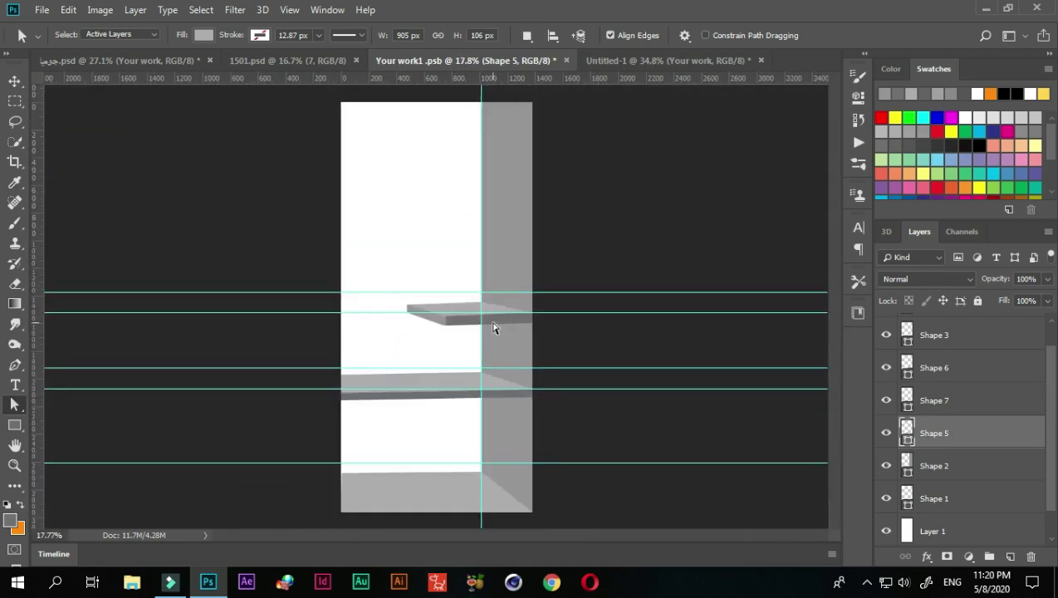
{"action": "scroll", "coordinate": [492, 327], "scroll_direction": "up", "scroll_amount": 1}
{"action": "scroll", "coordinate": [515, 224], "scroll_direction": "down", "scroll_amount": 1}
{"action": "scroll", "coordinate": [482, 125], "scroll_direction": "down", "scroll_amount": 1}
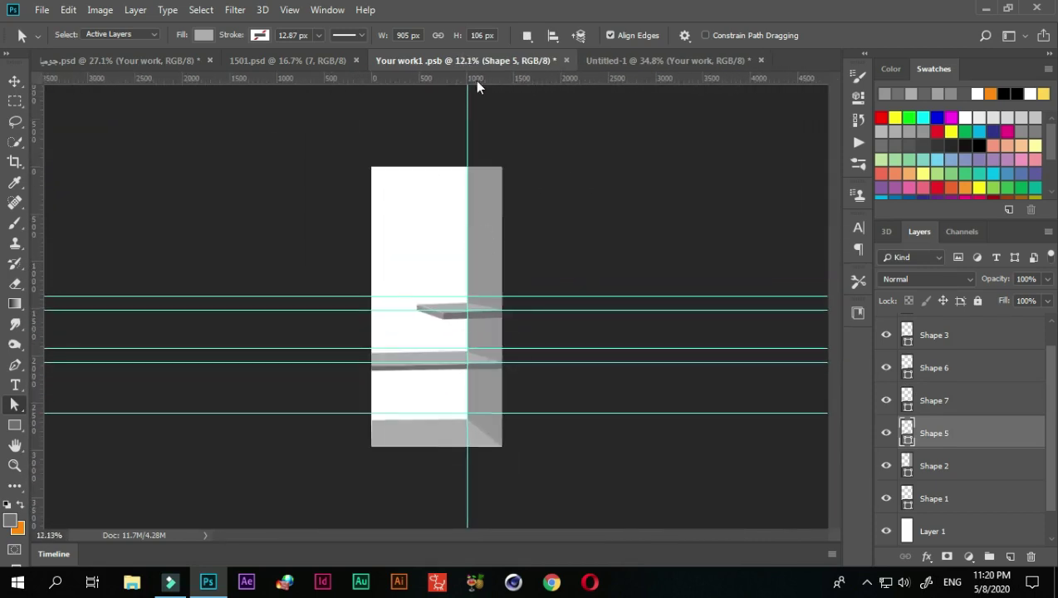
{"action": "scroll", "coordinate": [478, 81], "scroll_direction": "up", "scroll_amount": 1}
Drag two horizontal guides from the top ruler to near the cabinet top.
{"action": "left_click", "coordinate": [14, 80]}
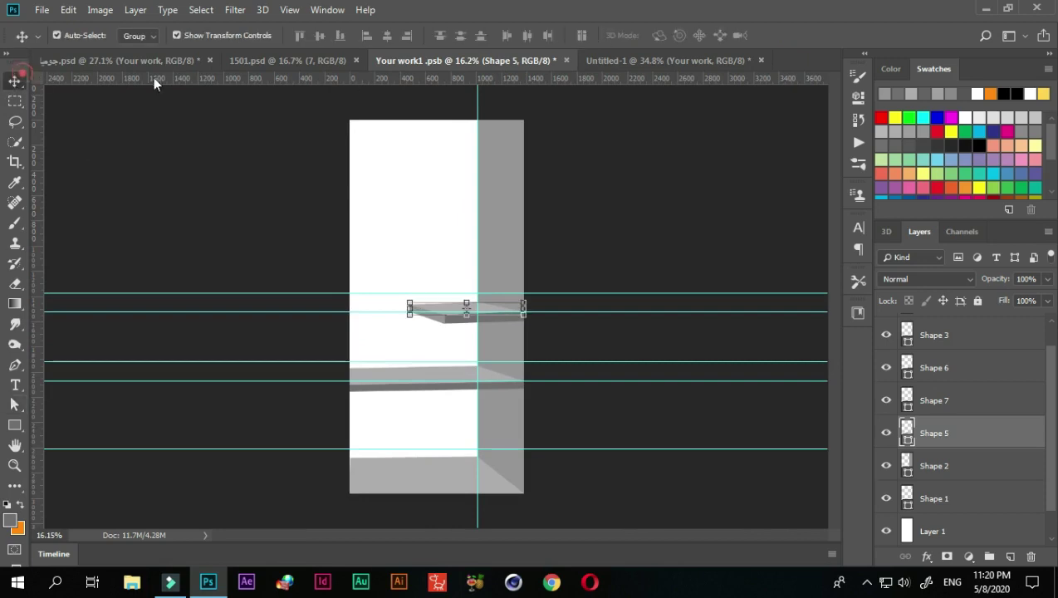
{"action": "left_click_drag", "start_coordinate": [401, 80], "coordinate": [380, 242]}
{"action": "left_click_drag", "start_coordinate": [414, 79], "coordinate": [384, 214]}
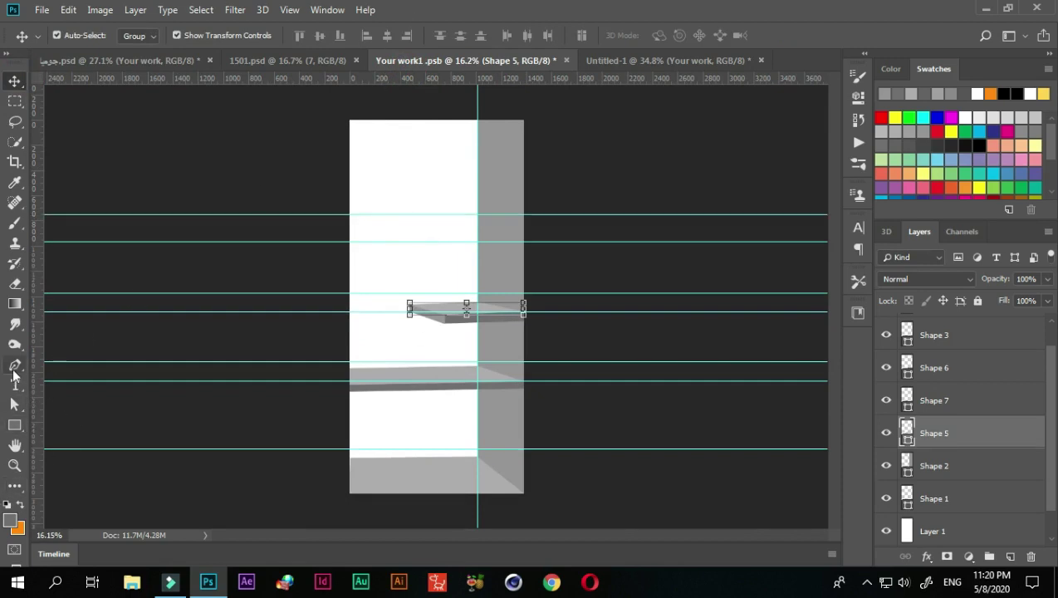
Pen-draw a new shelf top outline between the upper guides.
{"action": "left_click", "coordinate": [14, 366]}
{"action": "scroll", "coordinate": [581, 272], "scroll_direction": "up", "scroll_amount": 2}
{"action": "scroll", "coordinate": [496, 276], "scroll_direction": "up", "scroll_amount": 2}
{"action": "scroll", "coordinate": [493, 274], "scroll_direction": "up", "scroll_amount": 1}
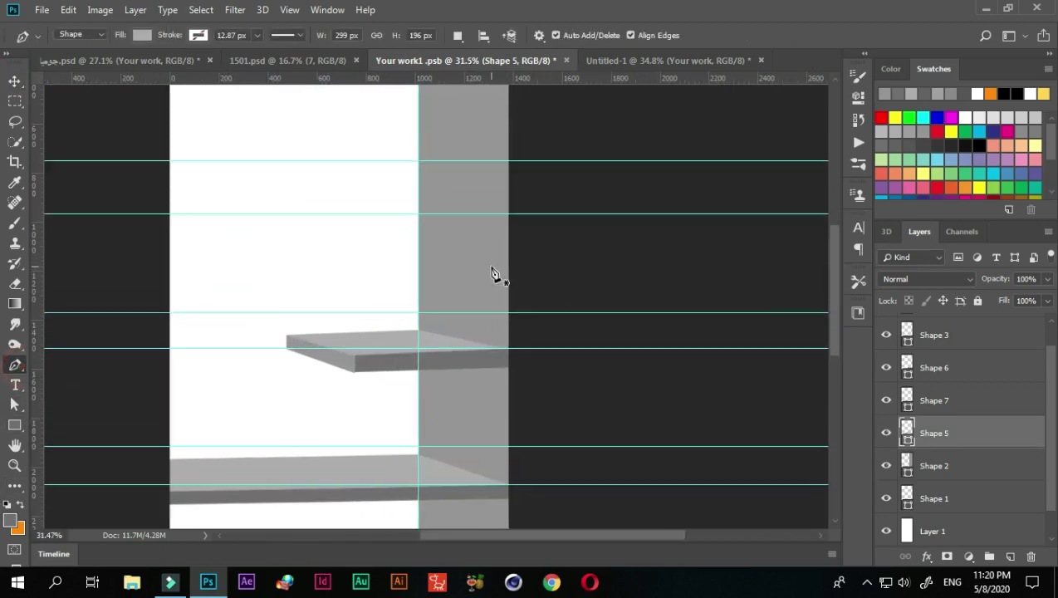
{"action": "scroll", "coordinate": [504, 215], "scroll_direction": "up", "scroll_amount": 1}
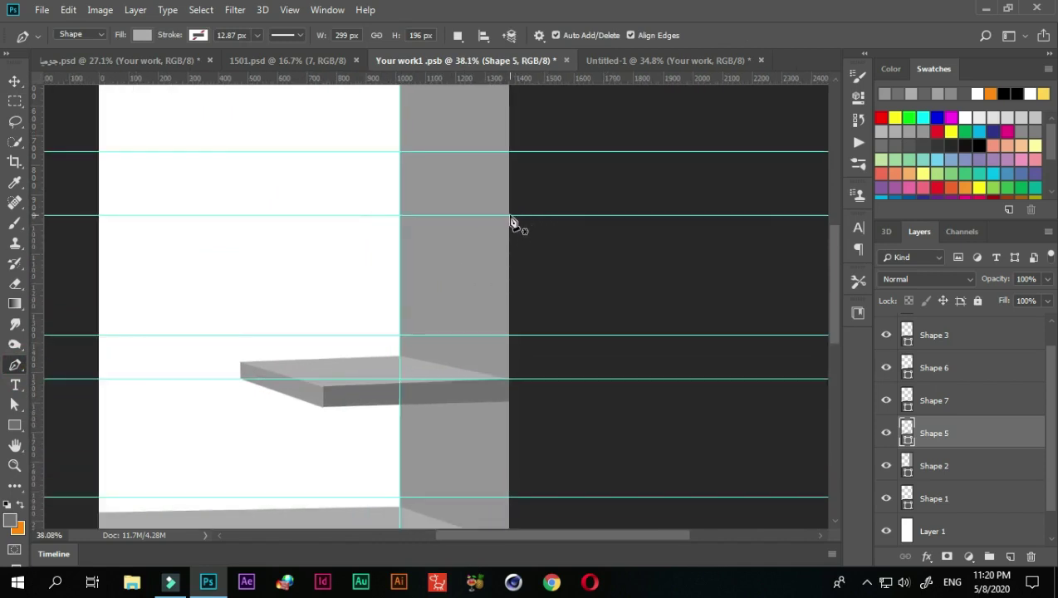
{"action": "left_click", "coordinate": [509, 215]}
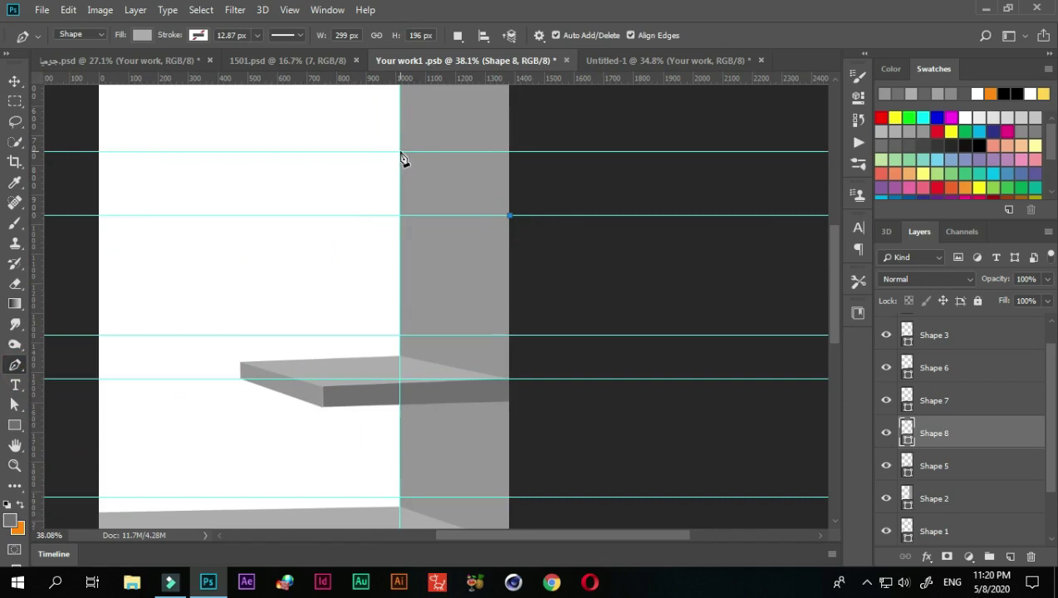
{"action": "left_click", "coordinate": [100, 162]}
{"action": "left_click", "coordinate": [99, 232]}
{"action": "left_click", "coordinate": [509, 215]}
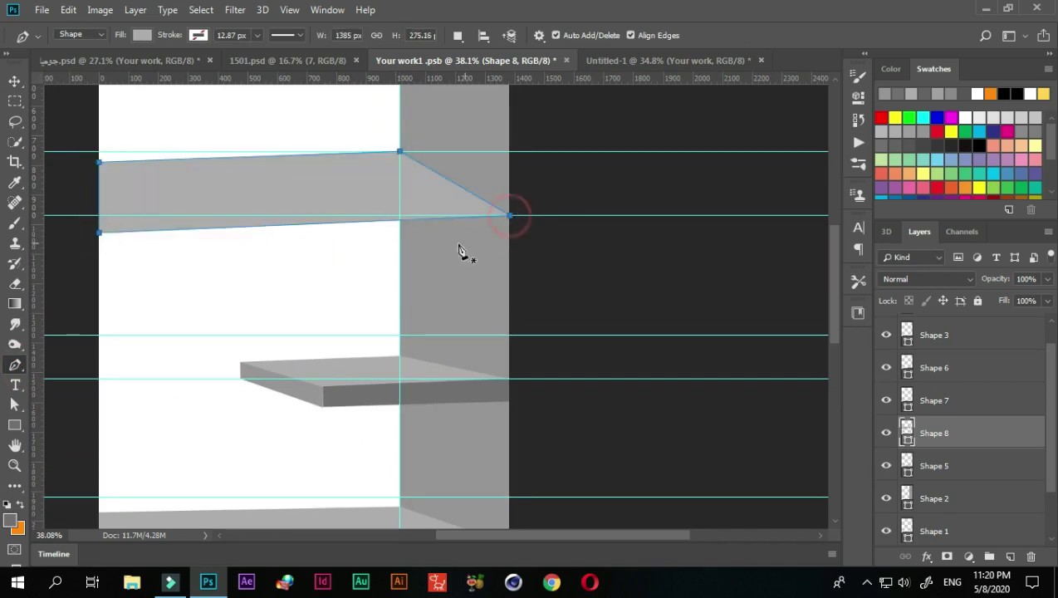
Lower the shelf top's right and left corners to flatten it.
{"action": "left_click", "coordinate": [14, 404]}
{"action": "left_click_drag", "start_coordinate": [400, 152], "coordinate": [399, 182]}
{"action": "left_click_drag", "start_coordinate": [99, 161], "coordinate": [100, 190]}
{"action": "left_click", "coordinate": [515, 255]}
Draw the shelf's darker front edge as a second four-point shape.
{"action": "key", "text": "p"}
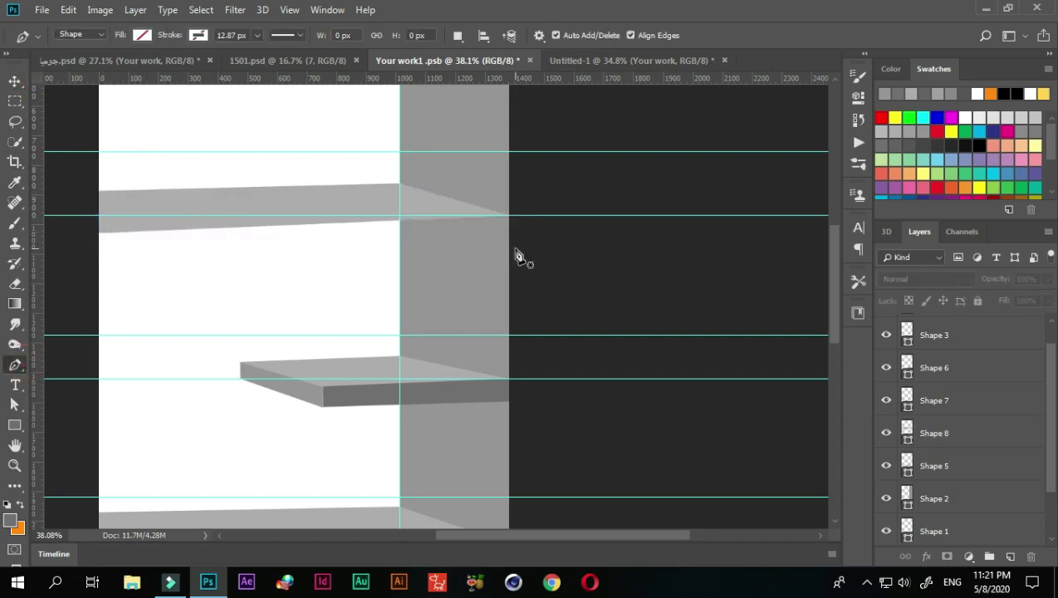
{"action": "scroll", "coordinate": [240, 262], "scroll_direction": "up", "scroll_amount": 1}
{"action": "left_click", "coordinate": [590, 217]}
{"action": "left_click", "coordinate": [139, 236]}
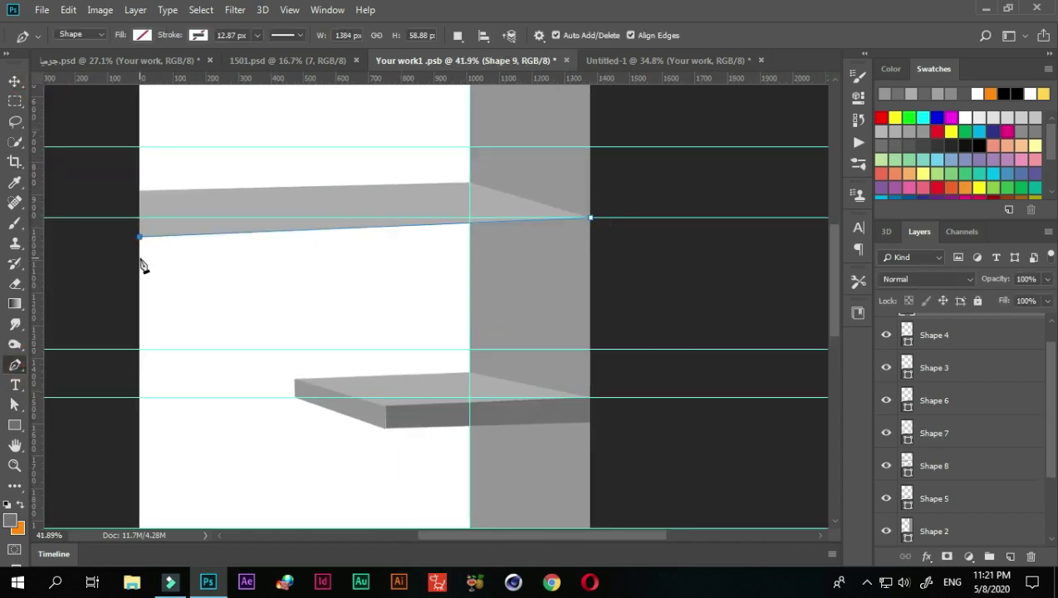
{"action": "left_click", "coordinate": [590, 239]}
{"action": "left_click", "coordinate": [590, 218]}
{"action": "left_click", "coordinate": [142, 34]}
{"action": "left_click", "coordinate": [87, 108]}
{"action": "key", "text": "v"}
{"action": "scroll", "coordinate": [348, 169], "scroll_direction": "down", "scroll_amount": 2}
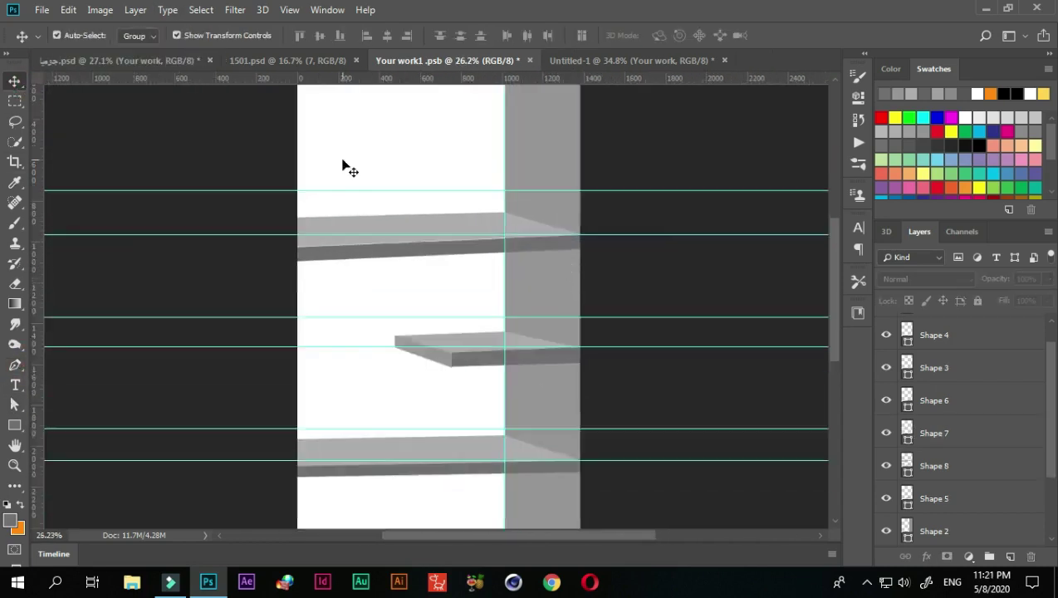
{"action": "scroll", "coordinate": [349, 169], "scroll_direction": "up", "scroll_amount": 1}
Save Your work1.psb, view all three shelves in the Untitled-1 mockup, then return.
{"action": "left_click", "coordinate": [42, 10]}
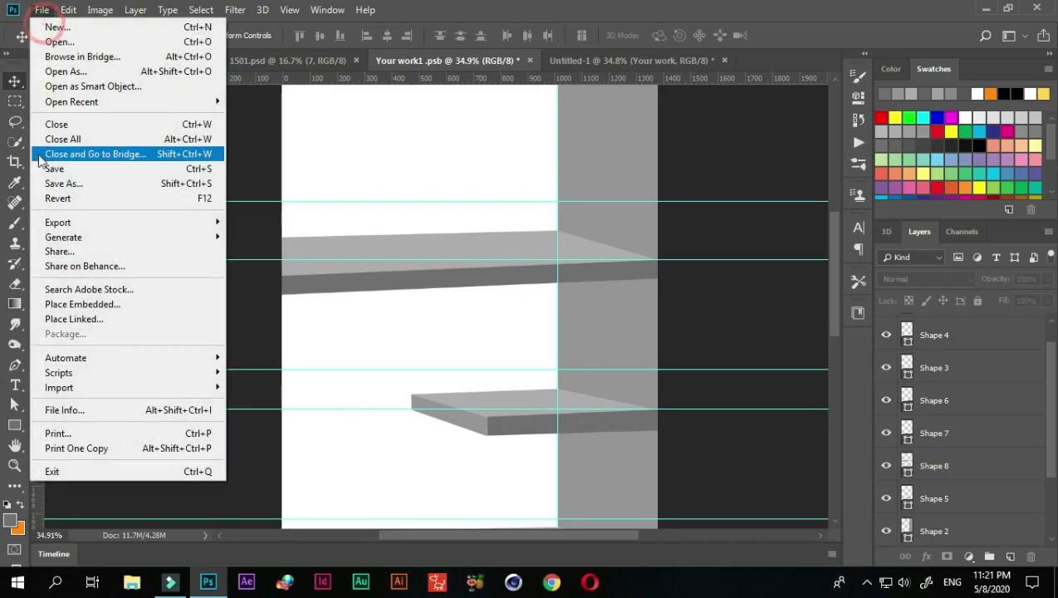
{"action": "left_click", "coordinate": [42, 173]}
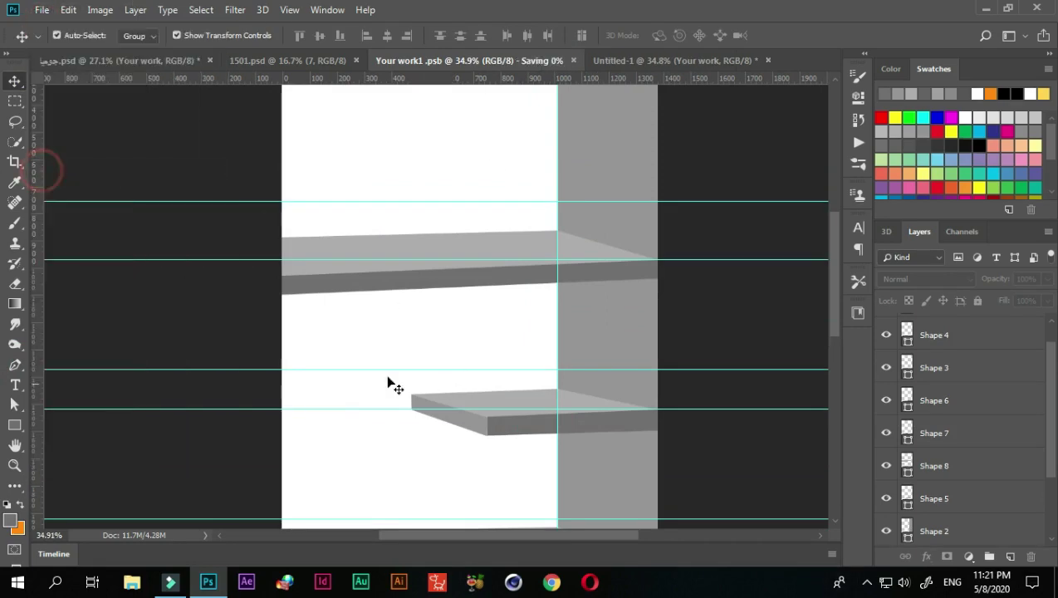
{"action": "left_click", "coordinate": [558, 59]}
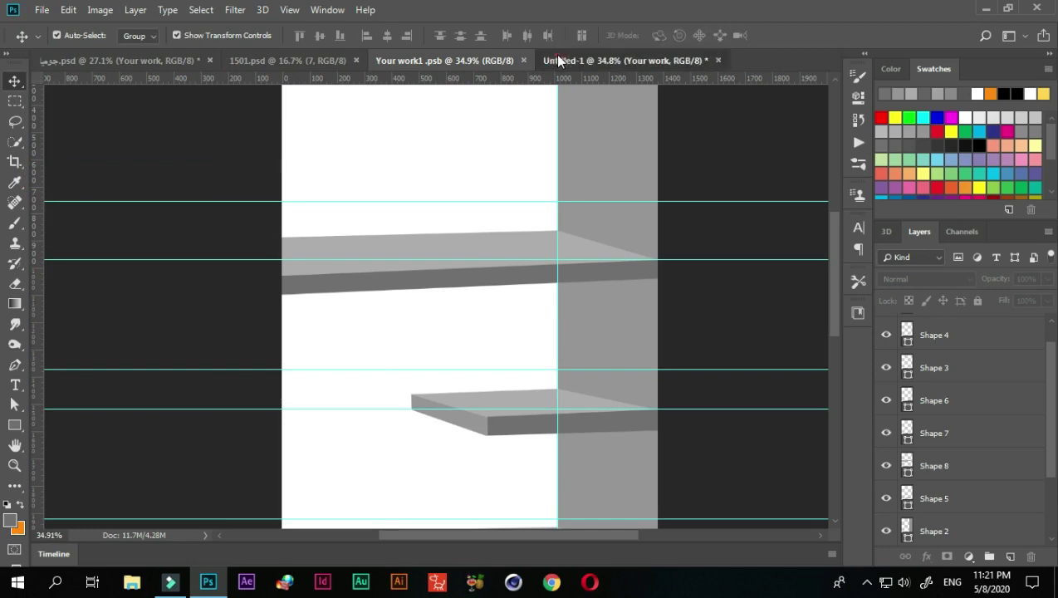
{"action": "scroll", "coordinate": [354, 234], "scroll_direction": "down", "scroll_amount": 2}
{"action": "scroll", "coordinate": [355, 238], "scroll_direction": "down", "scroll_amount": 2}
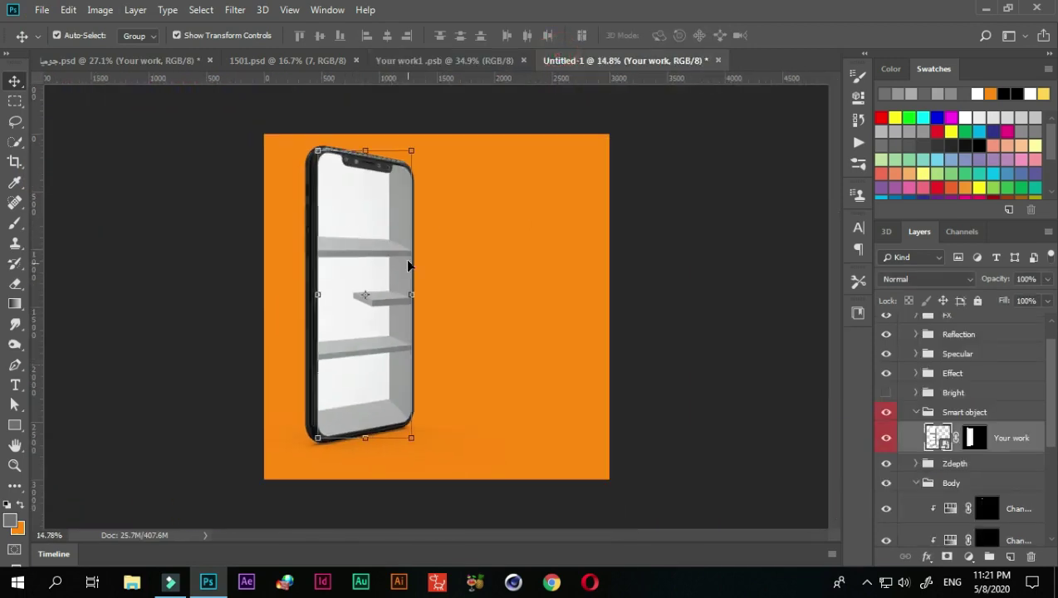
{"action": "scroll", "coordinate": [394, 249], "scroll_direction": "up", "scroll_amount": 2}
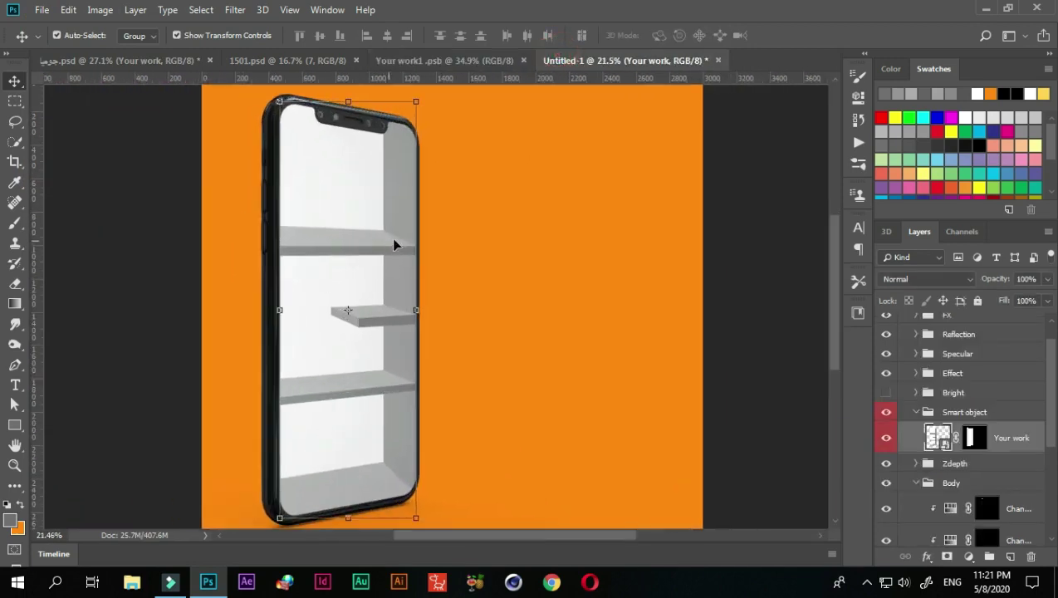
{"action": "left_click", "coordinate": [497, 60]}
{"action": "scroll", "coordinate": [600, 236], "scroll_direction": "up", "scroll_amount": 2}
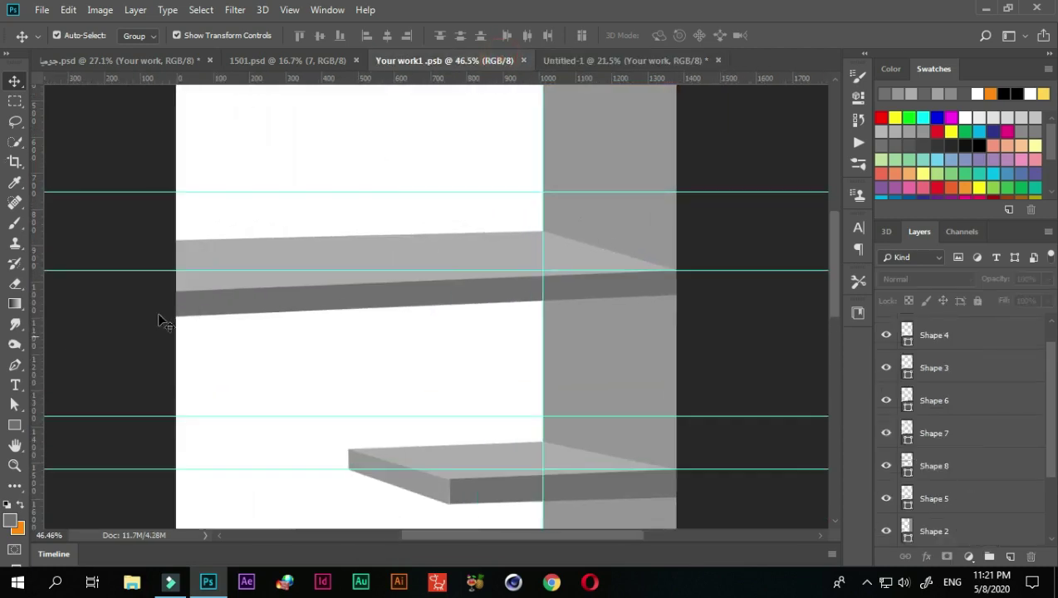
Lower Shape 8's back and left corner anchors to flatten the top shelf face.
{"action": "left_click", "coordinate": [412, 246]}
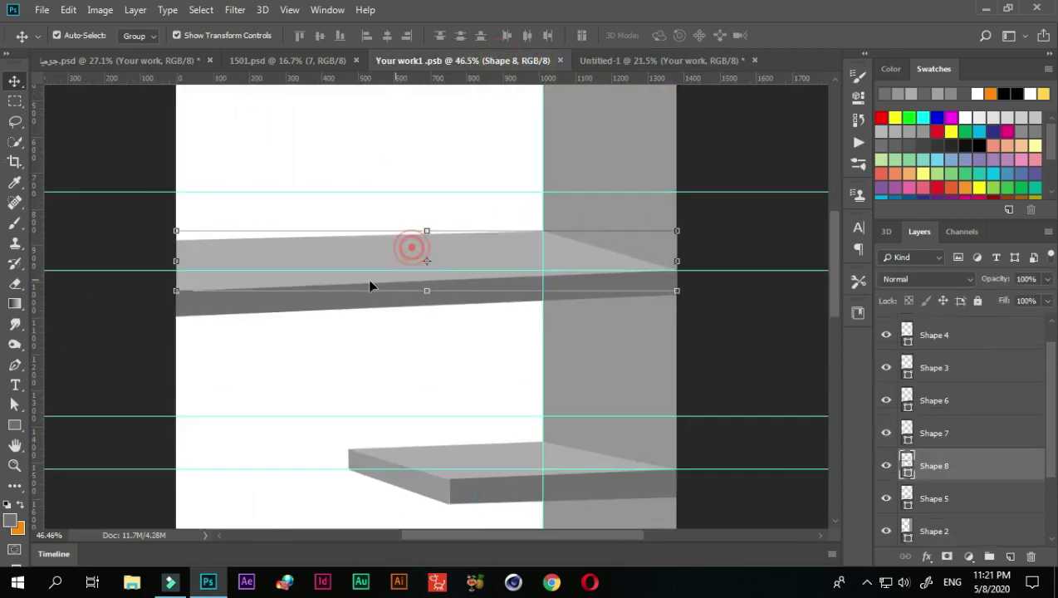
{"action": "left_click", "coordinate": [14, 404]}
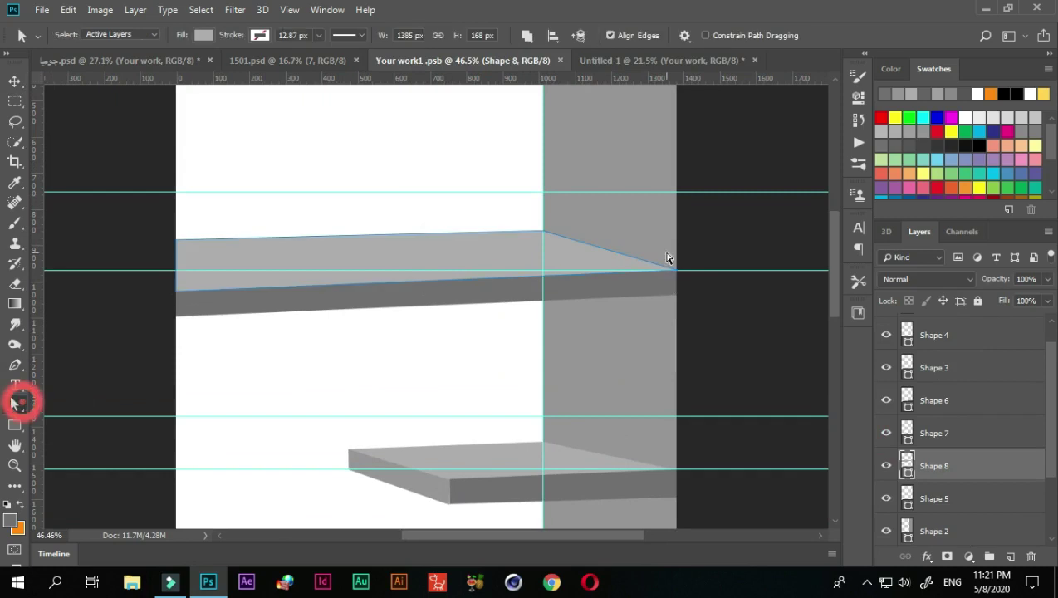
{"action": "left_click", "coordinate": [543, 233]}
{"action": "scroll", "coordinate": [548, 240], "scroll_direction": "up", "scroll_amount": 2}
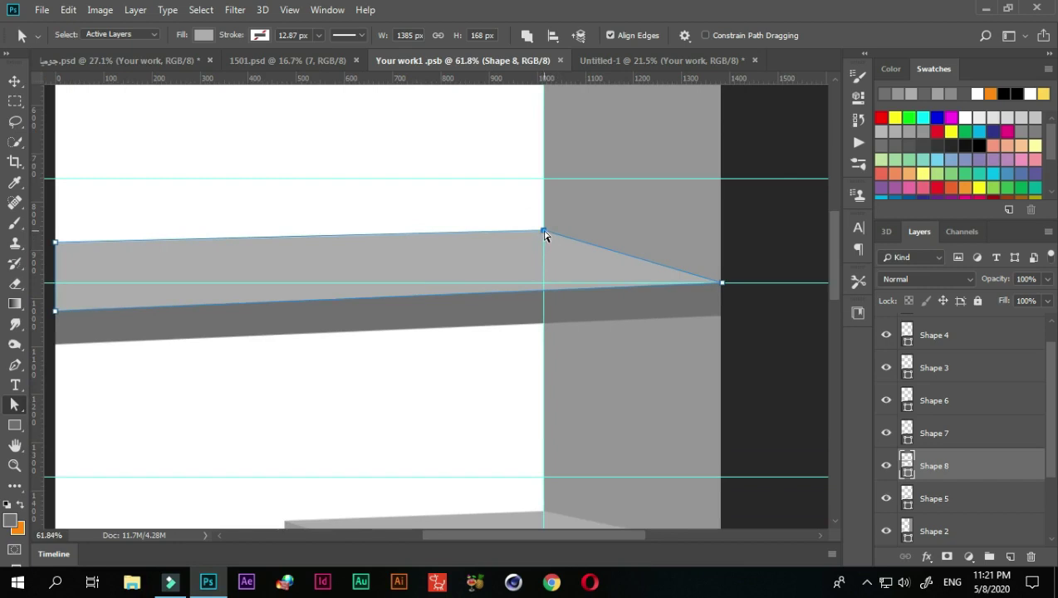
{"action": "left_click_drag", "start_coordinate": [544, 233], "coordinate": [543, 254]}
{"action": "scroll", "coordinate": [545, 288], "scroll_direction": "down", "scroll_amount": 2}
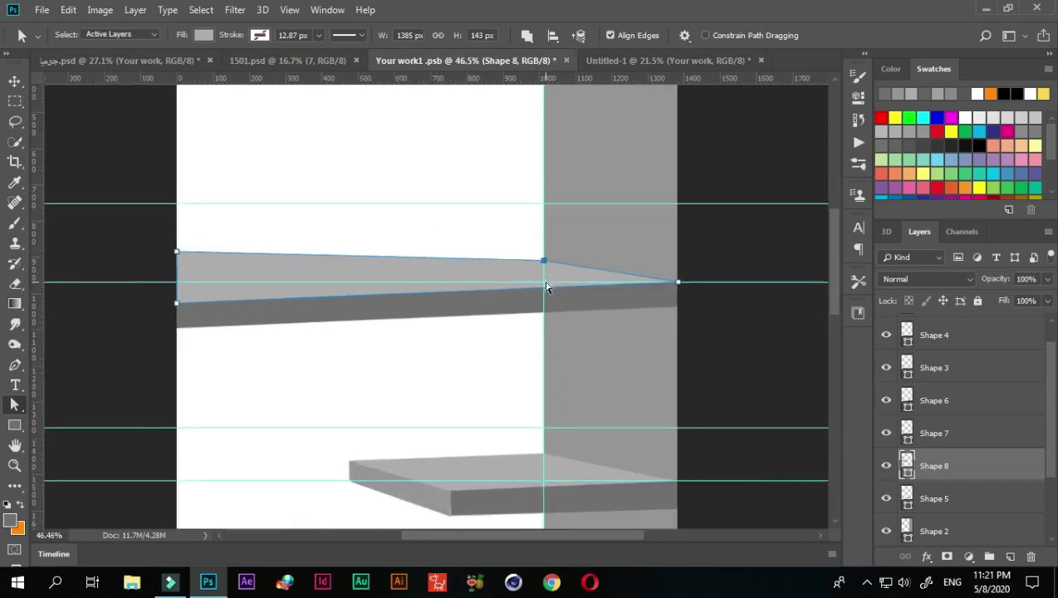
{"action": "scroll", "coordinate": [545, 288], "scroll_direction": "left", "scroll_amount": 3}
{"action": "left_click_drag", "start_coordinate": [283, 252], "coordinate": [283, 269]}
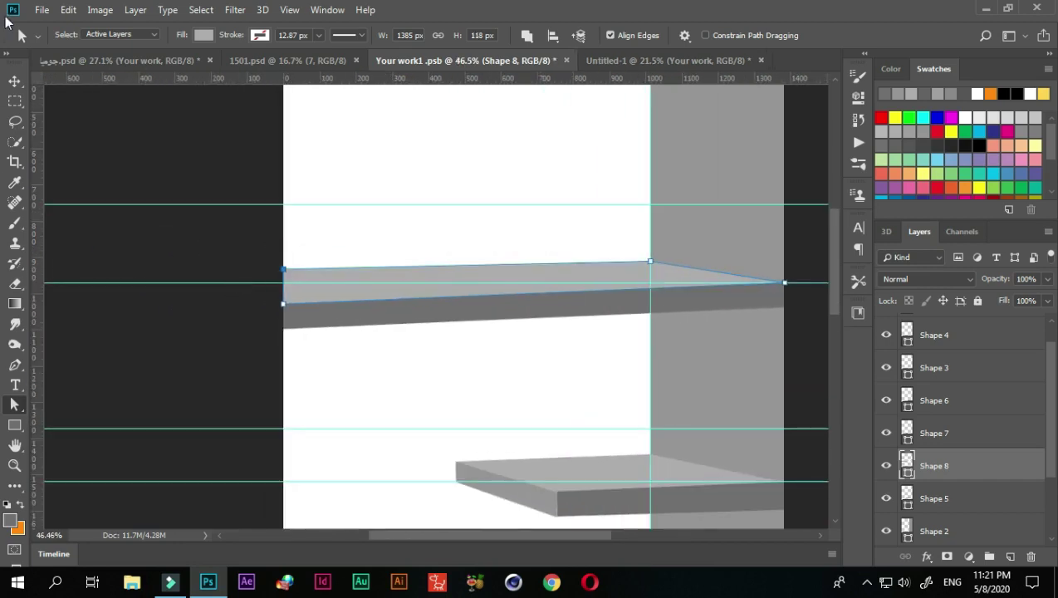
Save the artwork, check the result in the phone mockup, and return to the shelves.
{"action": "left_click", "coordinate": [42, 10]}
{"action": "left_click", "coordinate": [52, 168]}
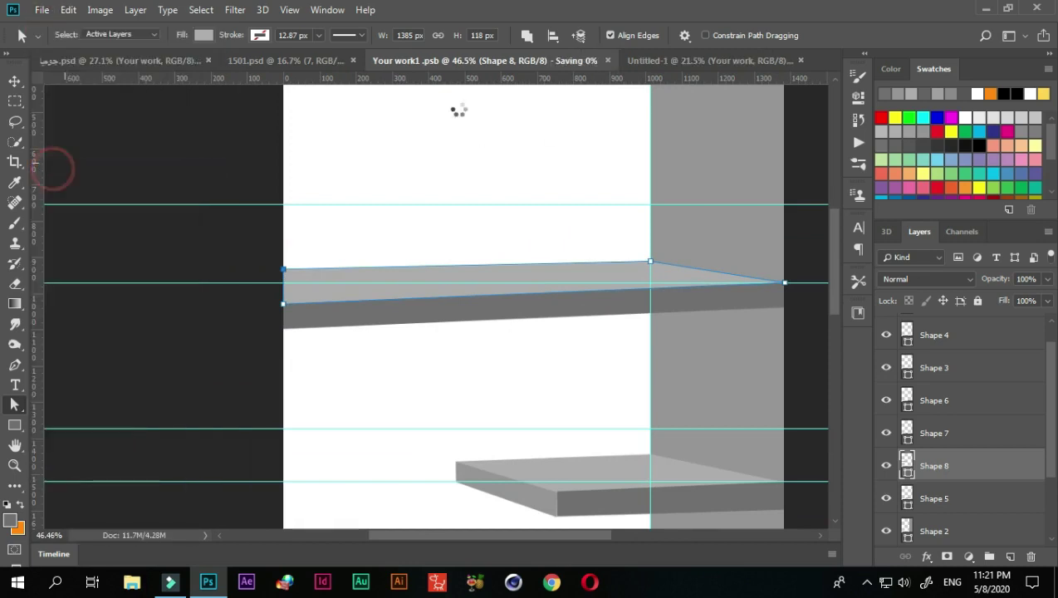
{"action": "left_click", "coordinate": [628, 60]}
{"action": "scroll", "coordinate": [401, 219], "scroll_direction": "down", "scroll_amount": 2}
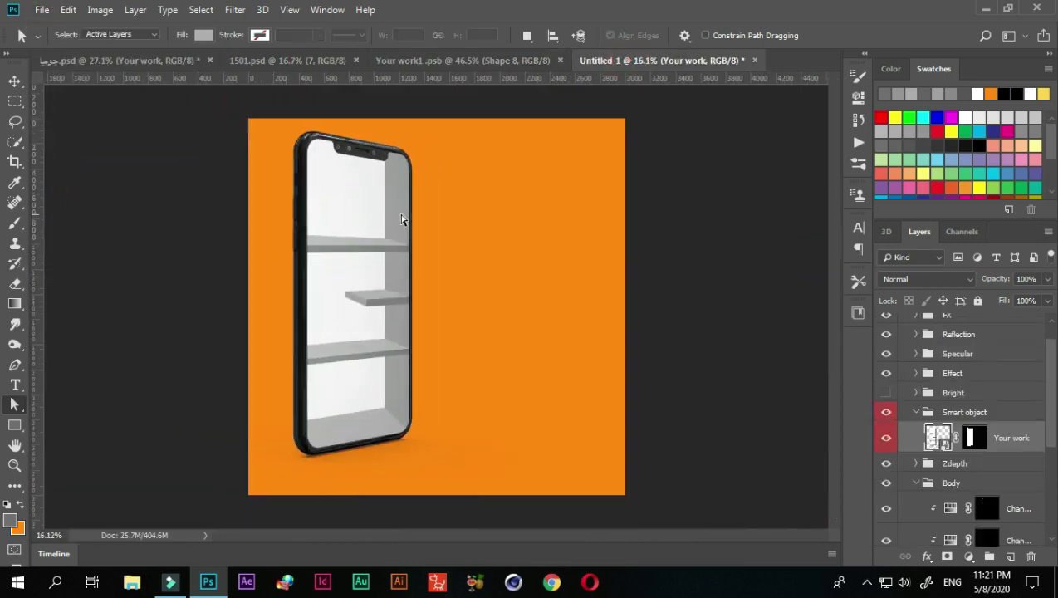
{"action": "scroll", "coordinate": [401, 219], "scroll_direction": "down", "scroll_amount": 1}
{"action": "scroll", "coordinate": [401, 219], "scroll_direction": "up", "scroll_amount": 2}
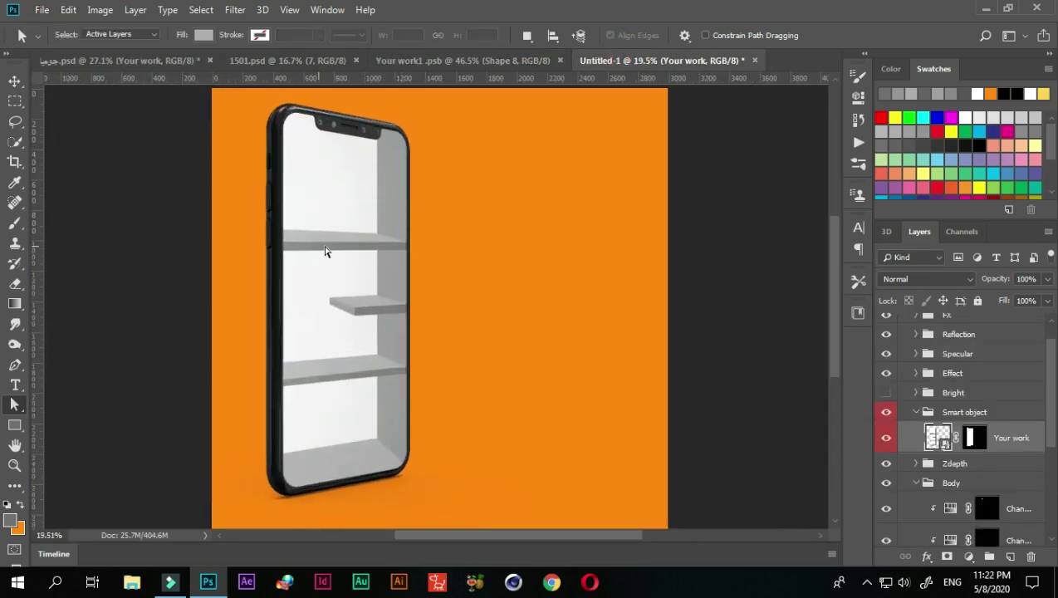
{"action": "scroll", "coordinate": [279, 241], "scroll_direction": "down", "scroll_amount": 1}
{"action": "scroll", "coordinate": [277, 230], "scroll_direction": "up", "scroll_amount": 1}
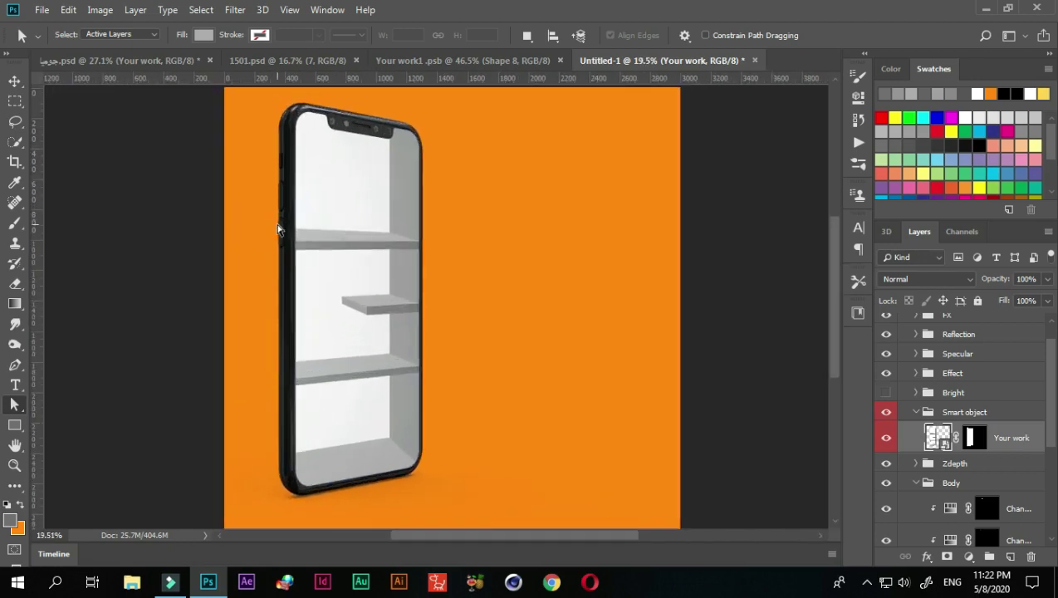
{"action": "left_click", "coordinate": [497, 58]}
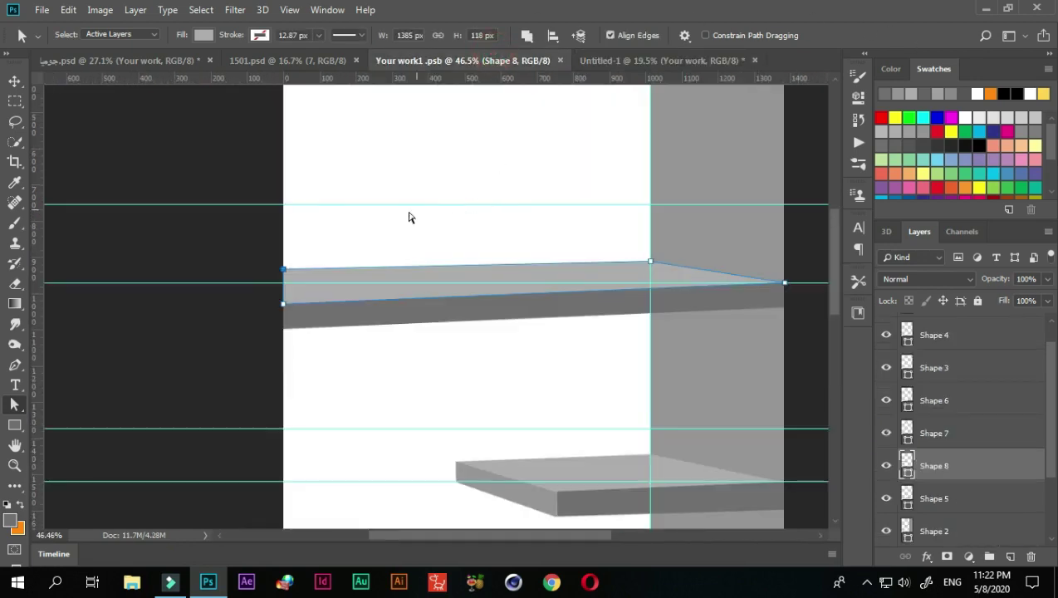
Nudge the top shelf's left corner down and save Your work1.psb.
{"action": "left_click_drag", "start_coordinate": [284, 270], "coordinate": [284, 277]}
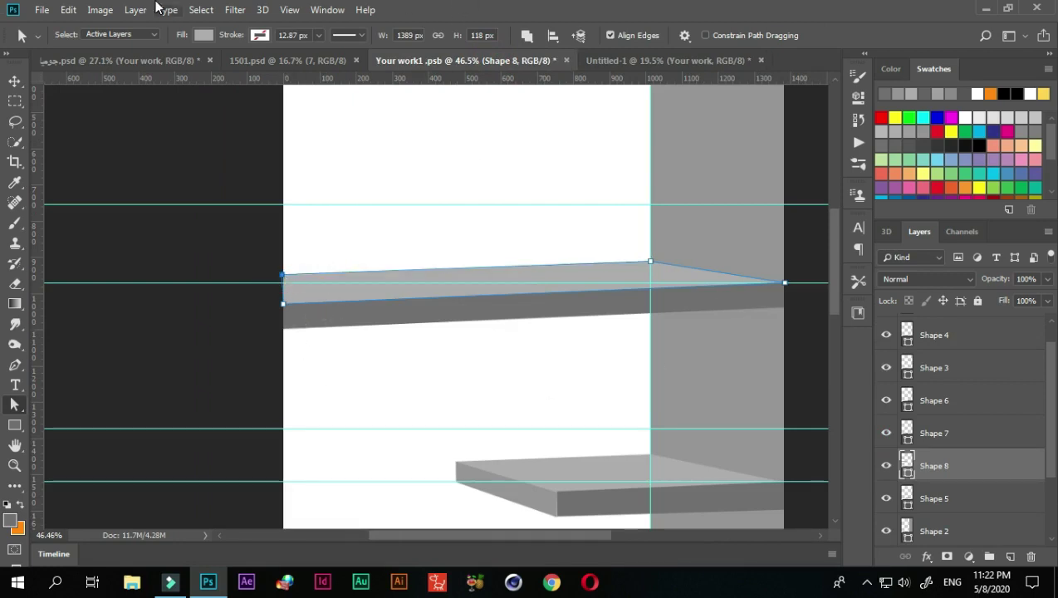
{"action": "left_click", "coordinate": [43, 10]}
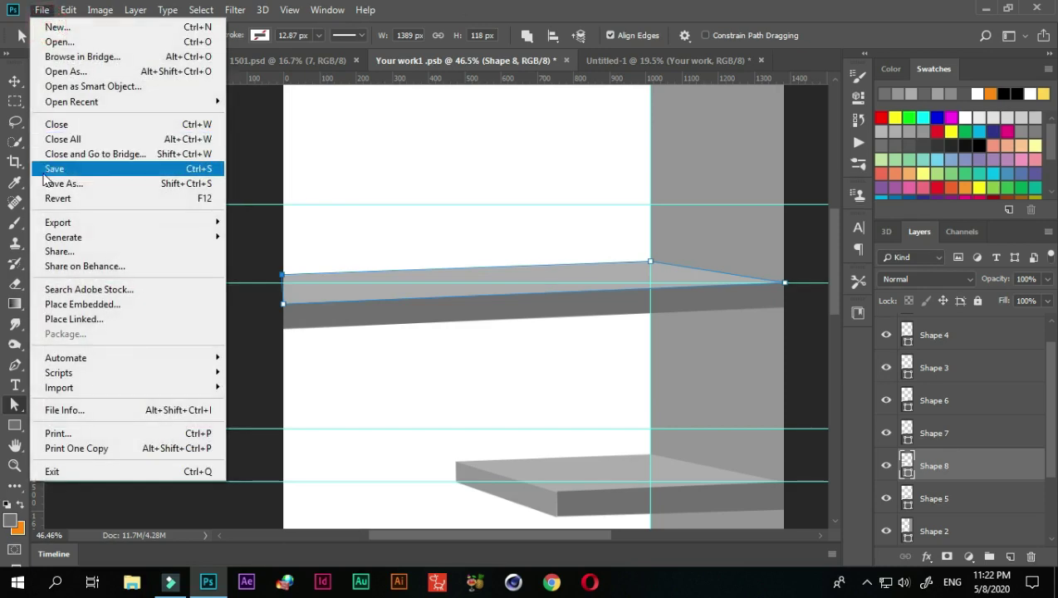
{"action": "left_click", "coordinate": [50, 169]}
Switch to the Untitled-1 orange phone mockup to view the updated shelves.
{"action": "scroll", "coordinate": [524, 367], "scroll_direction": "down", "scroll_amount": 2}
{"action": "scroll", "coordinate": [529, 360], "scroll_direction": "down", "scroll_amount": 2}
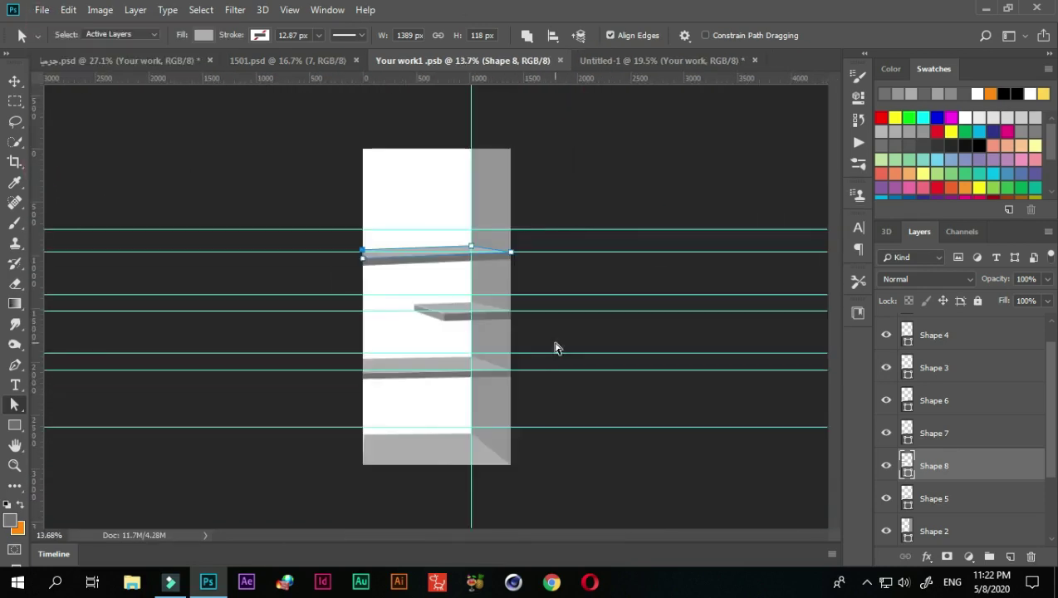
{"action": "scroll", "coordinate": [555, 347], "scroll_direction": "down", "scroll_amount": 2}
{"action": "scroll", "coordinate": [498, 337], "scroll_direction": "up", "scroll_amount": 1}
{"action": "scroll", "coordinate": [498, 337], "scroll_direction": "up", "scroll_amount": 1}
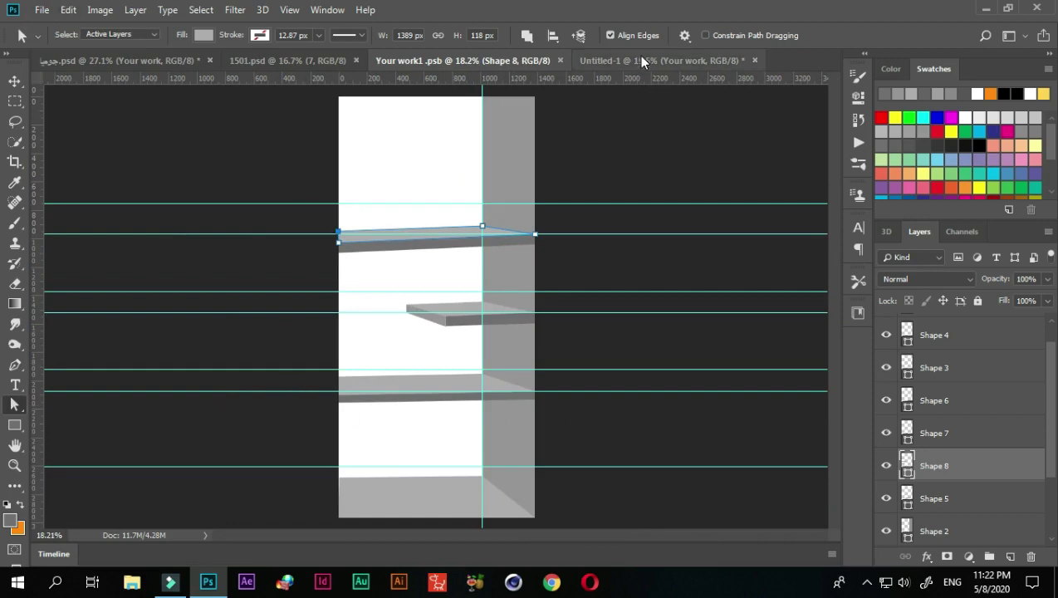
{"action": "left_click", "coordinate": [611, 60]}
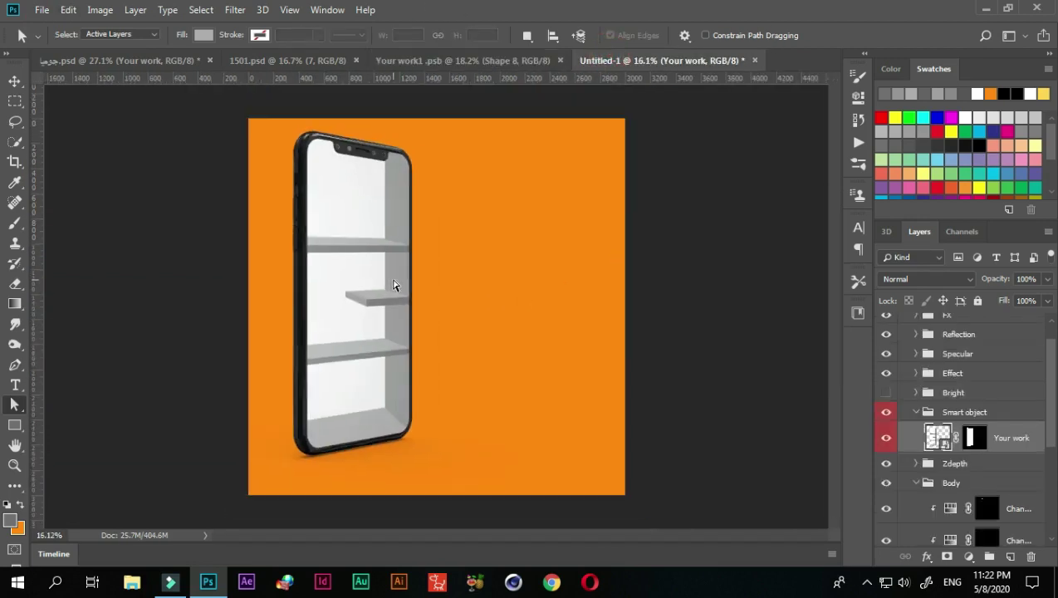
Zoom in on the shelves in the Untitled-1 mockup, then return to Your work1.psb.
{"action": "scroll", "coordinate": [393, 285], "scroll_direction": "down", "scroll_amount": 2}
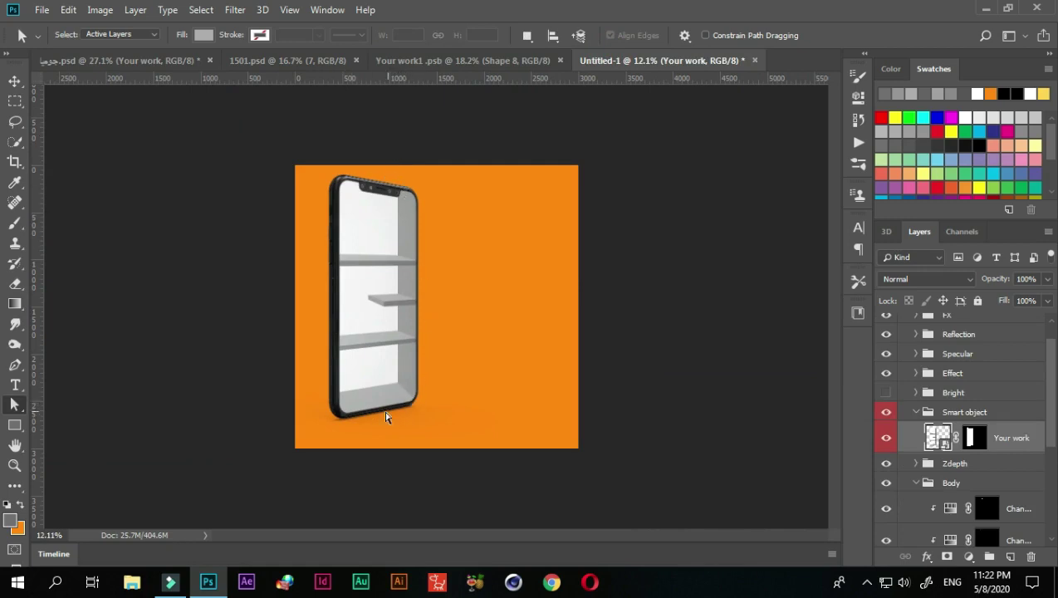
{"action": "scroll", "coordinate": [409, 396], "scroll_direction": "up", "scroll_amount": 1}
{"action": "scroll", "coordinate": [405, 385], "scroll_direction": "up", "scroll_amount": 1}
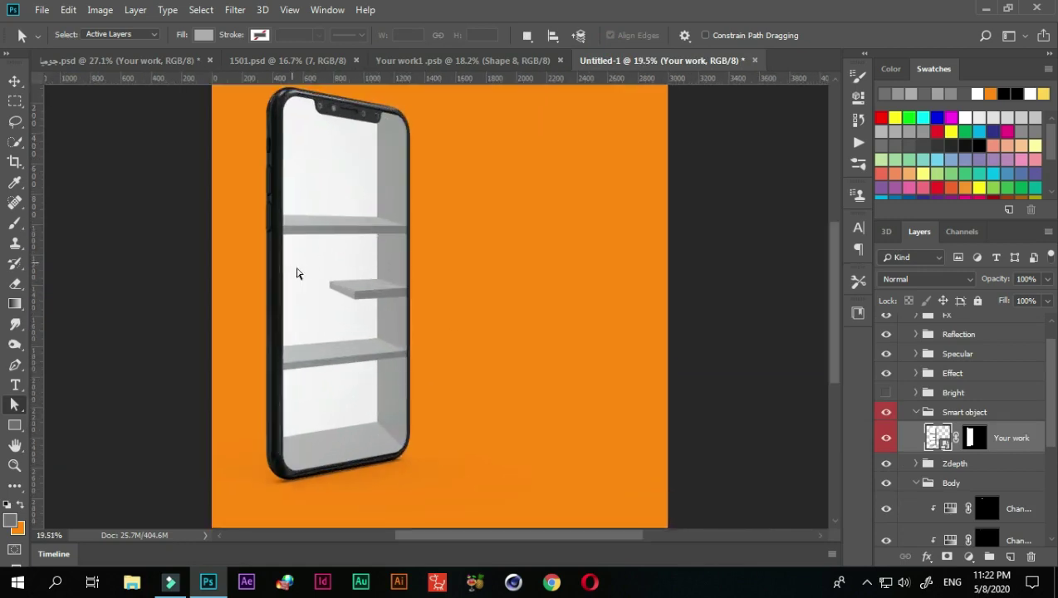
{"action": "scroll", "coordinate": [374, 292], "scroll_direction": "up", "scroll_amount": 1}
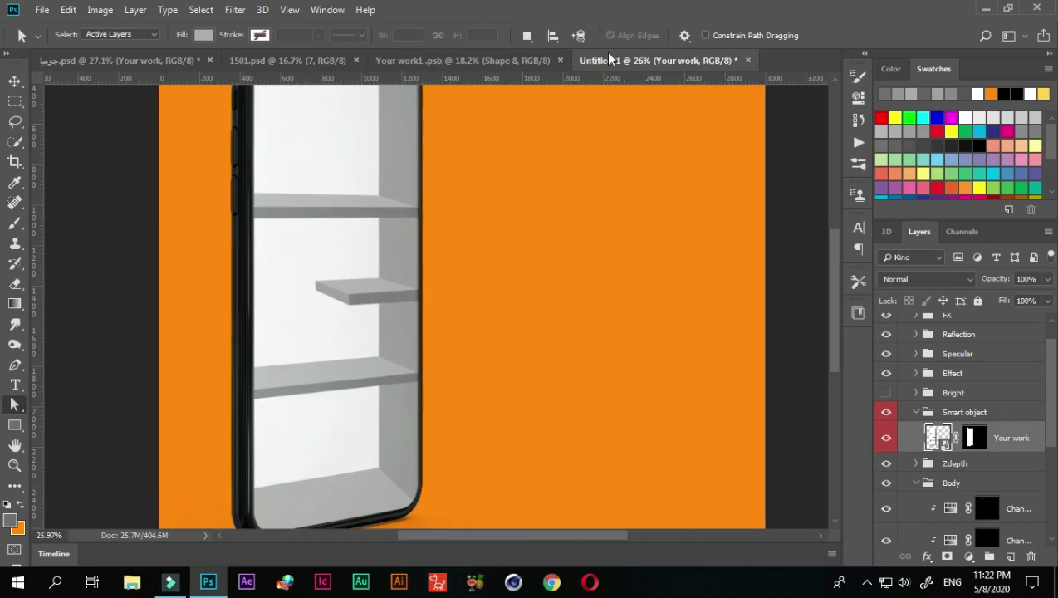
{"action": "left_click", "coordinate": [481, 60]}
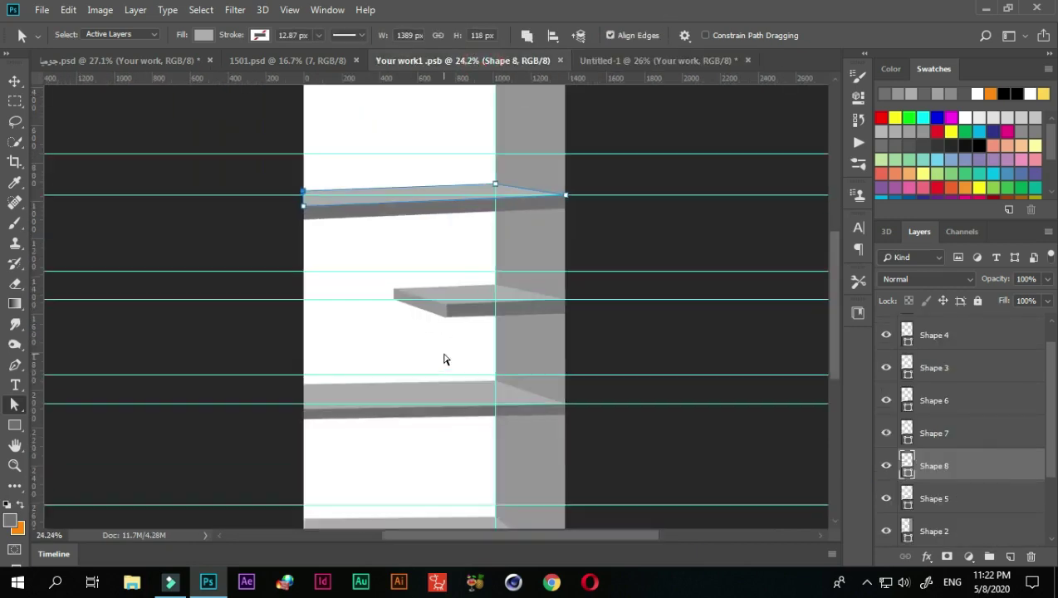
Stretch the middle shelf's top face (Shape 5) further left by dragging its corner points.
{"action": "scroll", "coordinate": [443, 359], "scroll_direction": "up", "scroll_amount": 2}
{"action": "scroll", "coordinate": [906, 456], "scroll_direction": "down", "scroll_amount": 2}
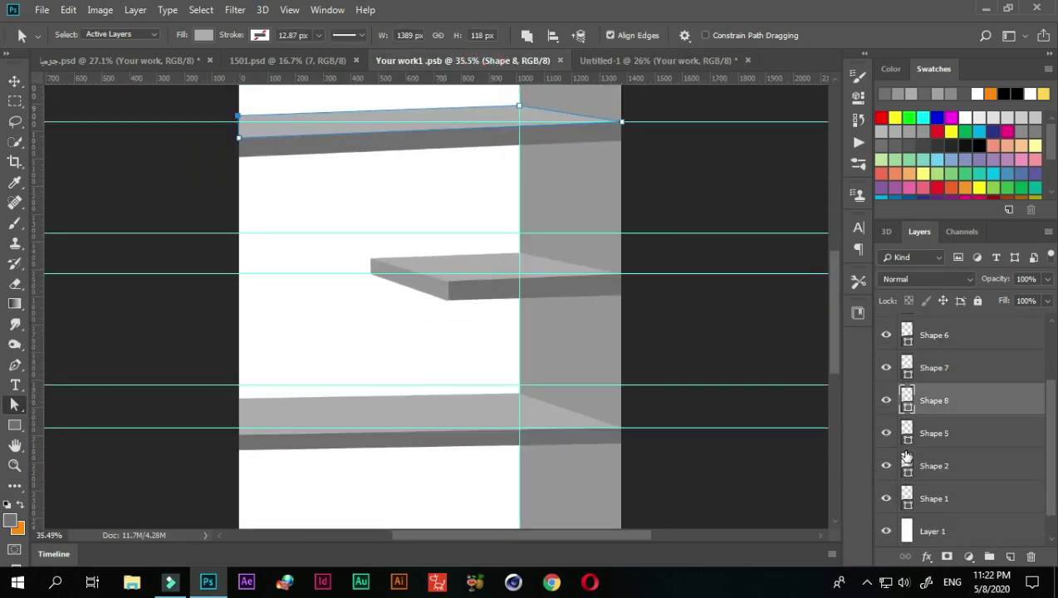
{"action": "left_click", "coordinate": [933, 433]}
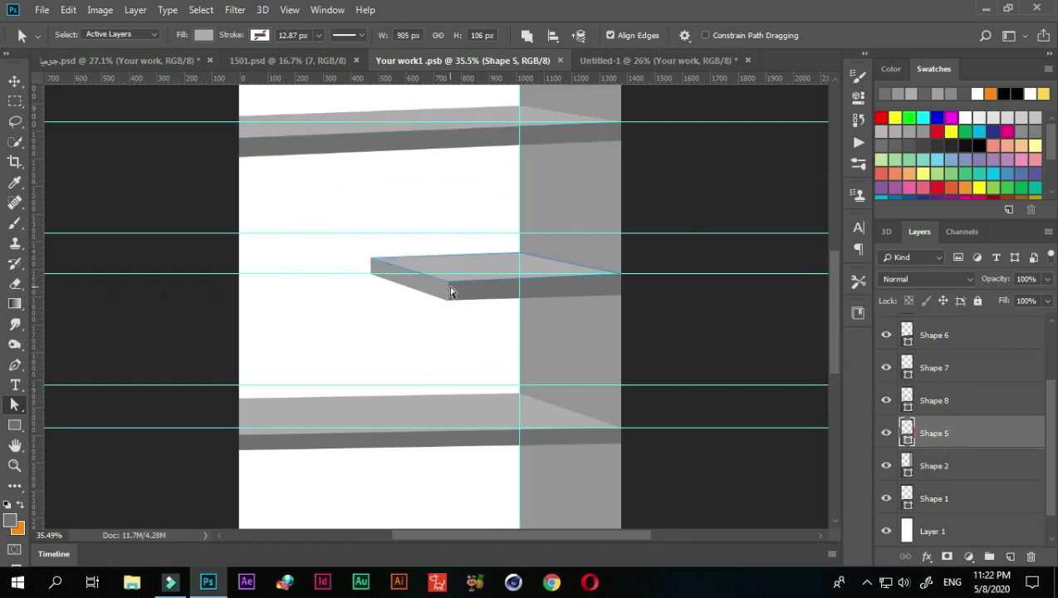
{"action": "scroll", "coordinate": [449, 290], "scroll_direction": "up", "scroll_amount": 2}
{"action": "scroll", "coordinate": [446, 286], "scroll_direction": "up", "scroll_amount": 1}
{"action": "scroll", "coordinate": [458, 271], "scroll_direction": "up", "scroll_amount": 1}
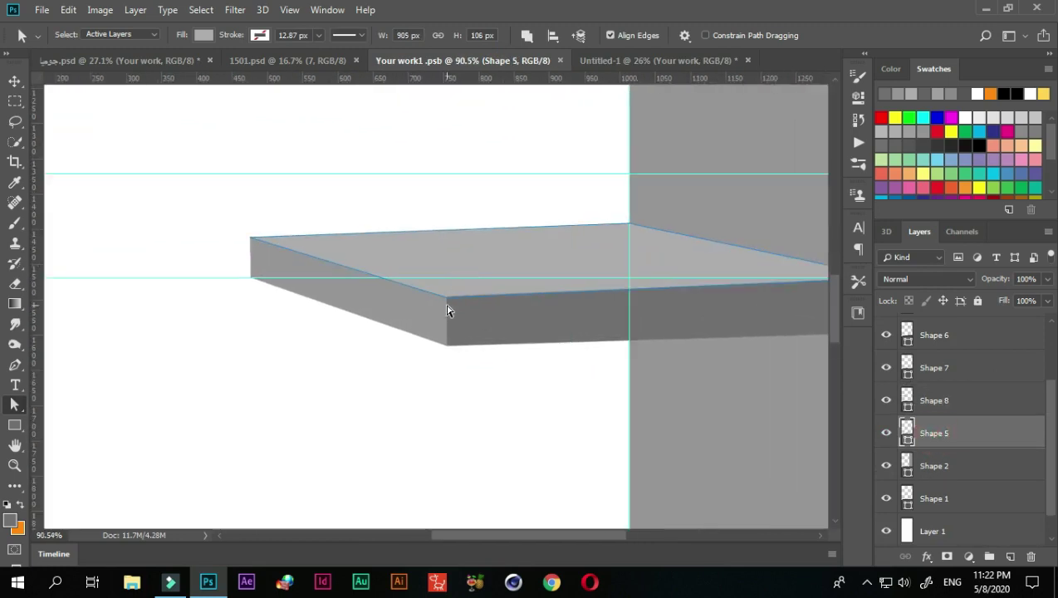
{"action": "left_click", "coordinate": [447, 299]}
{"action": "mouse_move", "coordinate": [441, 301]}
{"action": "left_mouse_down"}
{"action": "mouse_move", "coordinate": [377, 310]}
{"action": "mouse_move", "coordinate": [384, 303]}
{"action": "left_mouse_up"}
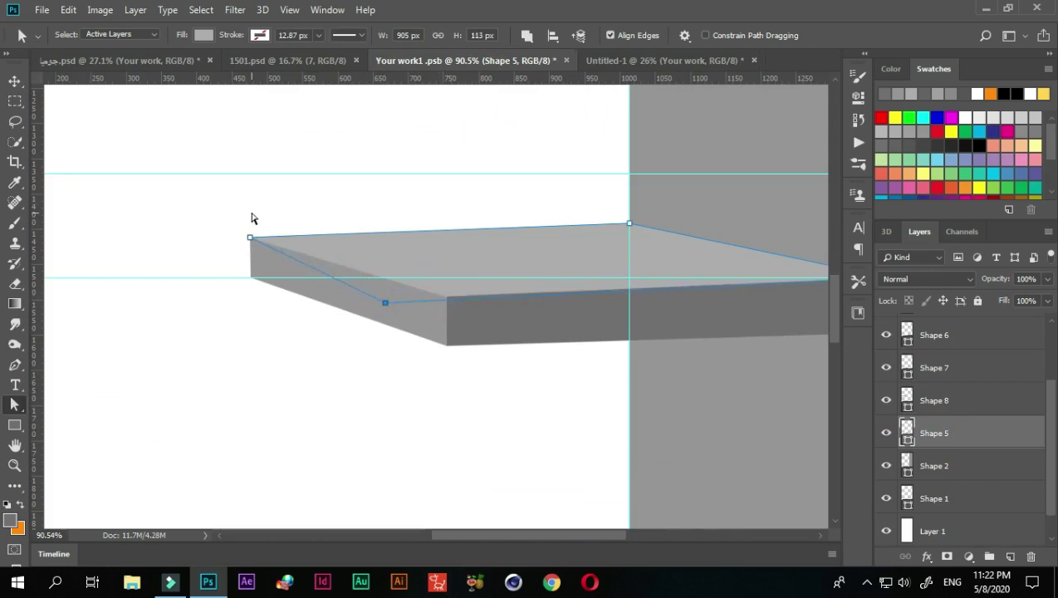
{"action": "left_click_drag", "start_coordinate": [251, 239], "coordinate": [171, 240]}
Lower the left corner of the shelf's side face (Shape 7).
{"action": "left_click", "coordinate": [937, 402]}
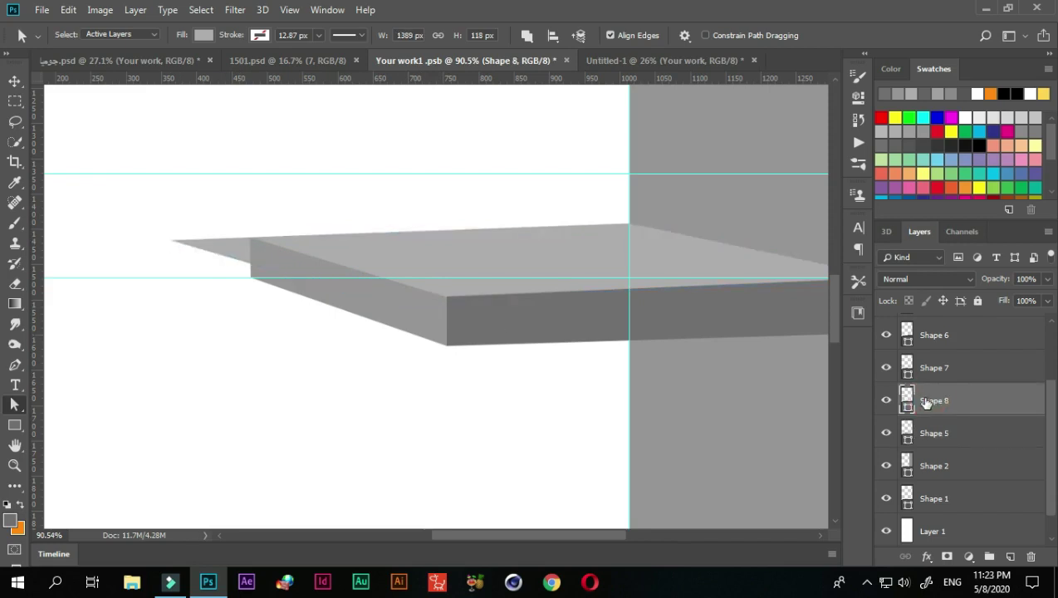
{"action": "key", "text": "v"}
{"action": "key", "text": "a"}
{"action": "left_click", "coordinate": [279, 252]}
{"action": "scroll", "coordinate": [246, 236], "scroll_direction": "up", "scroll_amount": 2}
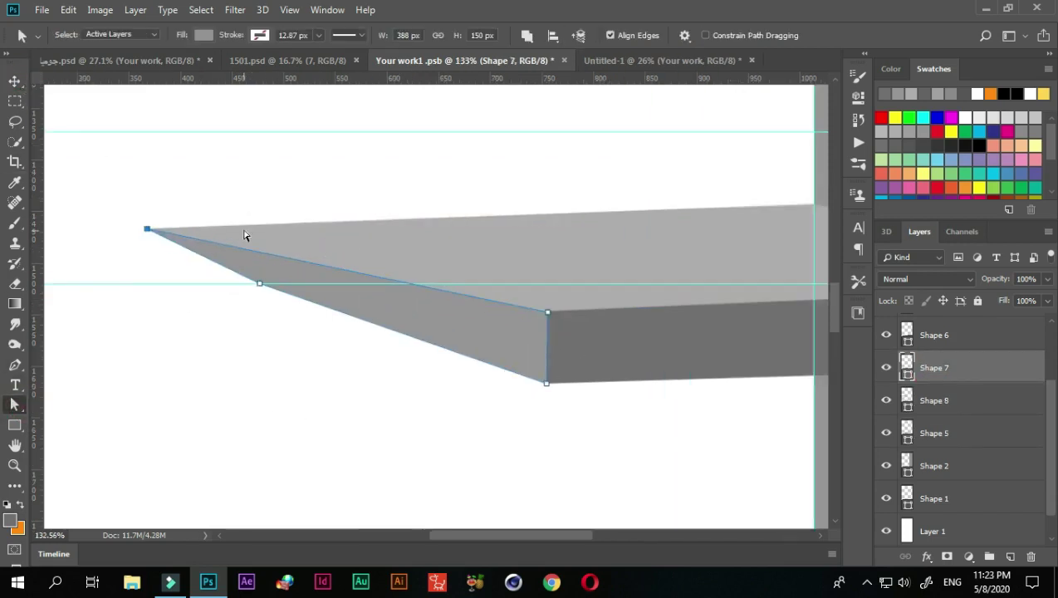
{"action": "left_click_drag", "start_coordinate": [147, 230], "coordinate": [147, 297]}
{"action": "scroll", "coordinate": [146, 299], "scroll_direction": "down", "scroll_amount": 3}
{"action": "scroll", "coordinate": [428, 371], "scroll_direction": "up", "scroll_amount": 3}
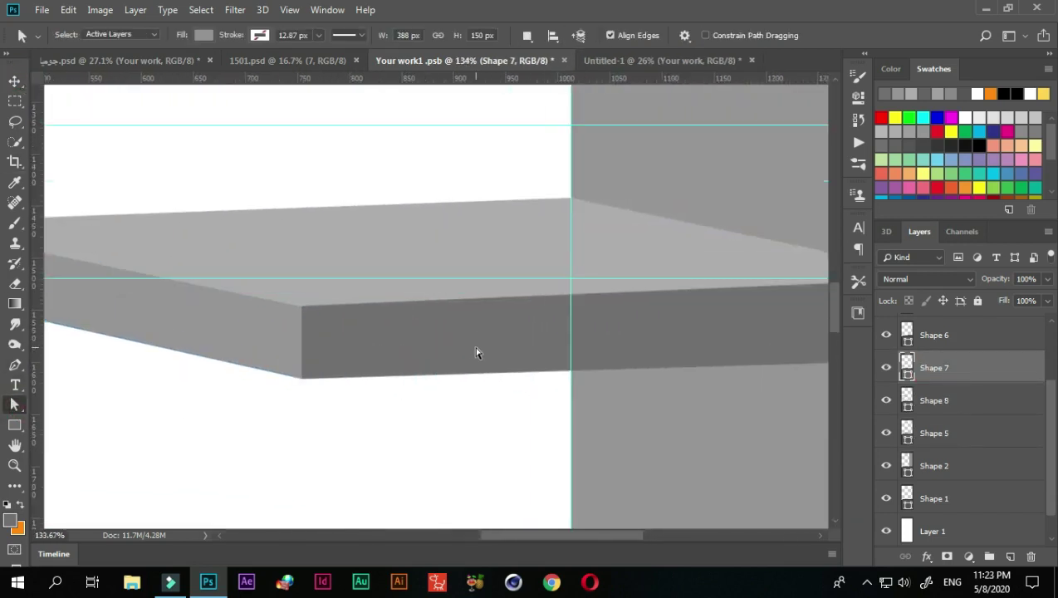
Raise the front face's (Shape 6) top-left corner and realign the side face's corner points.
{"action": "left_click", "coordinate": [479, 352]}
{"action": "left_click", "coordinate": [382, 357]}
{"action": "left_click_drag", "start_coordinate": [307, 323], "coordinate": [304, 310]}
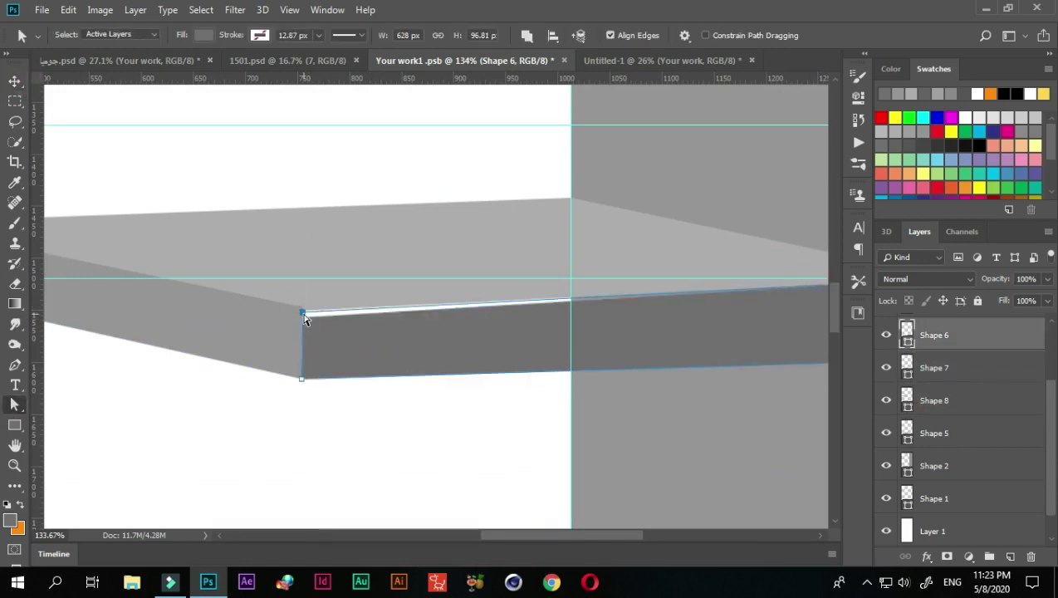
{"action": "left_click", "coordinate": [279, 325]}
{"action": "left_click", "coordinate": [274, 332], "text": "ctrl"}
{"action": "left_click_drag", "start_coordinate": [301, 377], "coordinate": [272, 331]}
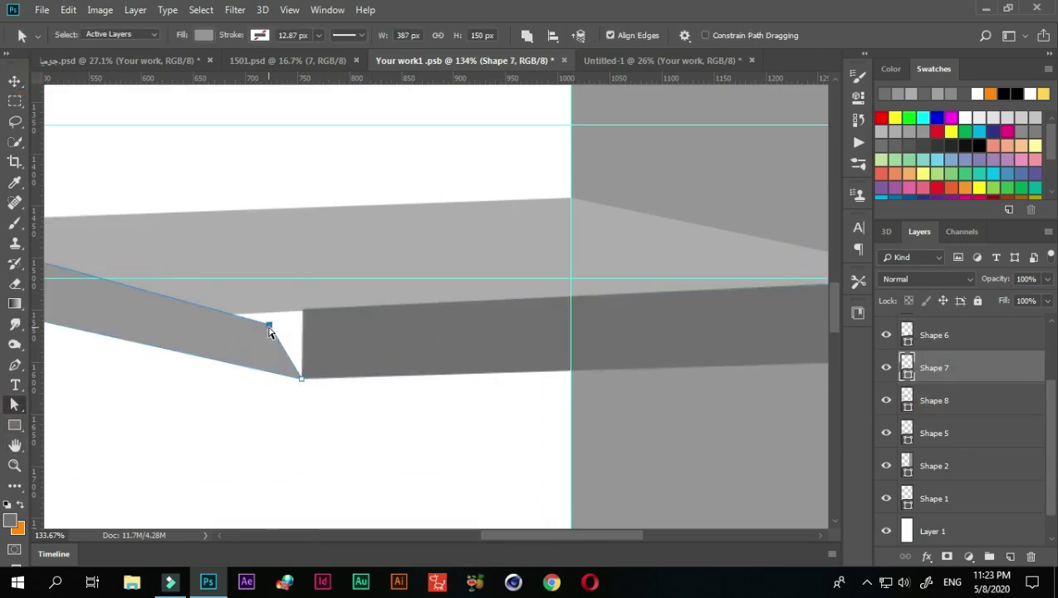
{"action": "scroll", "coordinate": [279, 350], "scroll_direction": "down", "scroll_amount": 3}
{"action": "mouse_move", "coordinate": [294, 371]}
{"action": "left_mouse_down"}
{"action": "mouse_move", "coordinate": [263, 379]}
{"action": "mouse_move", "coordinate": [247, 349]}
{"action": "mouse_move", "coordinate": [254, 384]}
{"action": "left_mouse_up"}
{"action": "scroll", "coordinate": [249, 349], "scroll_direction": "up", "scroll_amount": 3}
Shift the front face's left corners leftward and lower the side face to close white gaps.
{"action": "left_click", "coordinate": [357, 349], "text": "ctrl"}
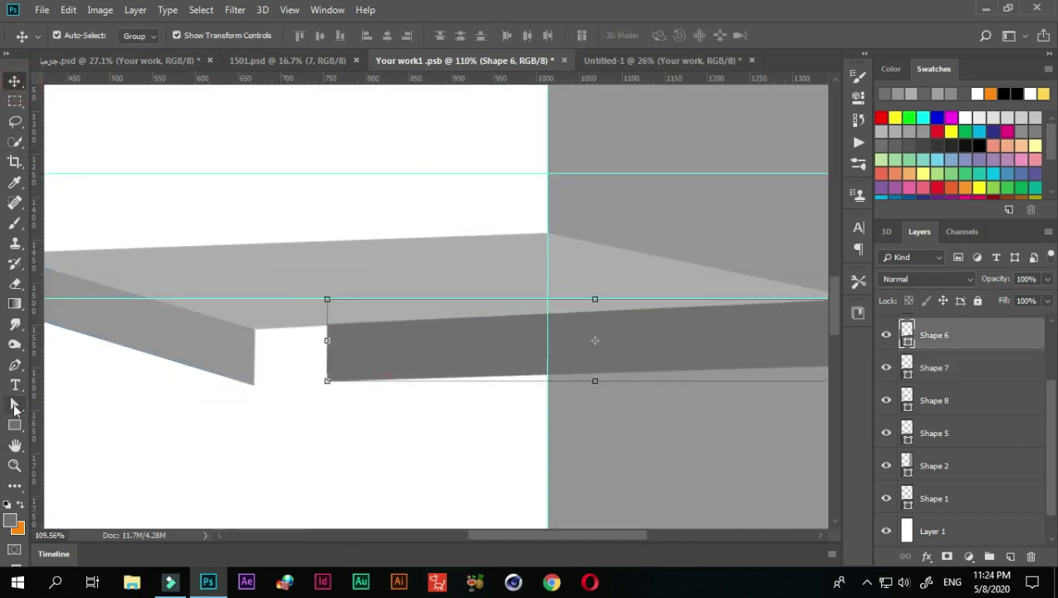
{"action": "left_click_drag", "start_coordinate": [326, 326], "coordinate": [255, 330]}
{"action": "left_click_drag", "start_coordinate": [326, 380], "coordinate": [253, 389]}
{"action": "left_click_drag", "start_coordinate": [254, 331], "coordinate": [258, 332]}
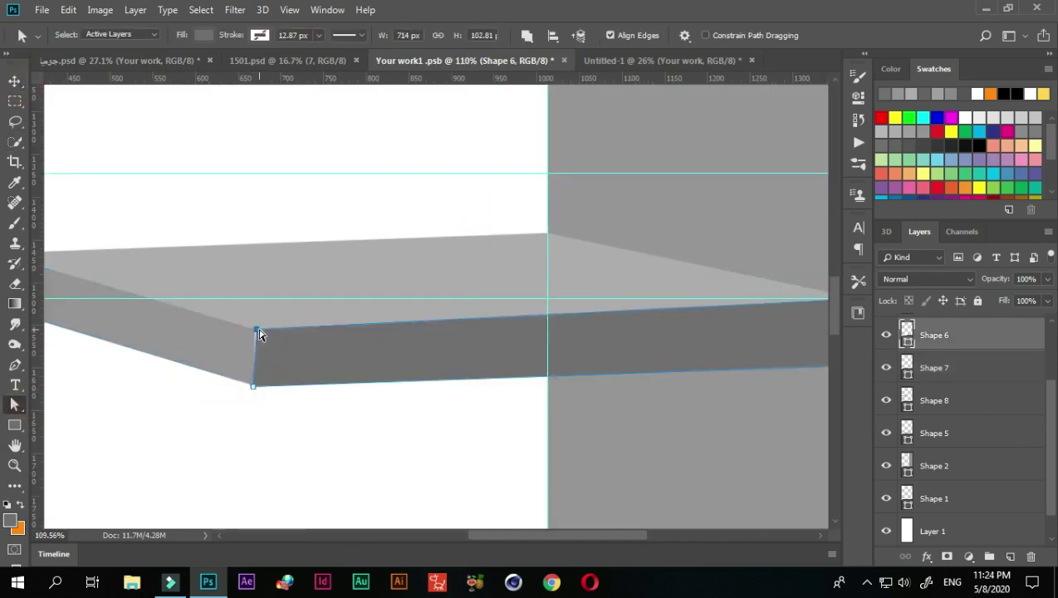
{"action": "scroll", "coordinate": [266, 359], "scroll_direction": "down", "scroll_amount": 2}
{"action": "left_click", "coordinate": [260, 367]}
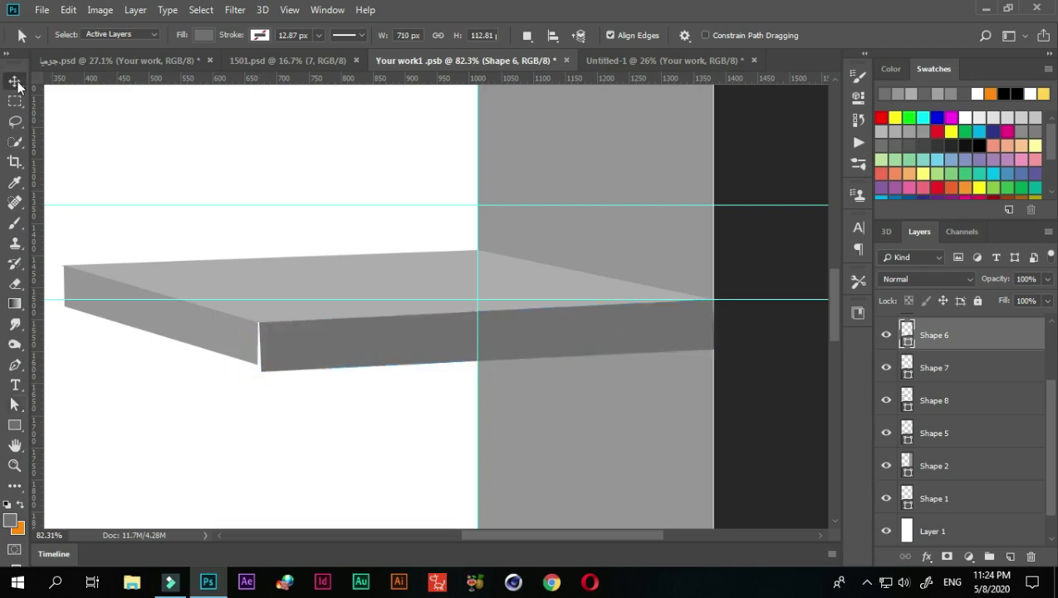
{"action": "left_click", "coordinate": [255, 358], "text": "ctrl"}
{"action": "scroll", "coordinate": [257, 358], "scroll_direction": "up", "scroll_amount": 2}
{"action": "left_click_drag", "start_coordinate": [283, 371], "coordinate": [283, 380]}
Reselect Shape 6 and Shape 7 and zoom around the corner to check the faces join.
{"action": "scroll", "coordinate": [287, 382], "scroll_direction": "down", "scroll_amount": 2}
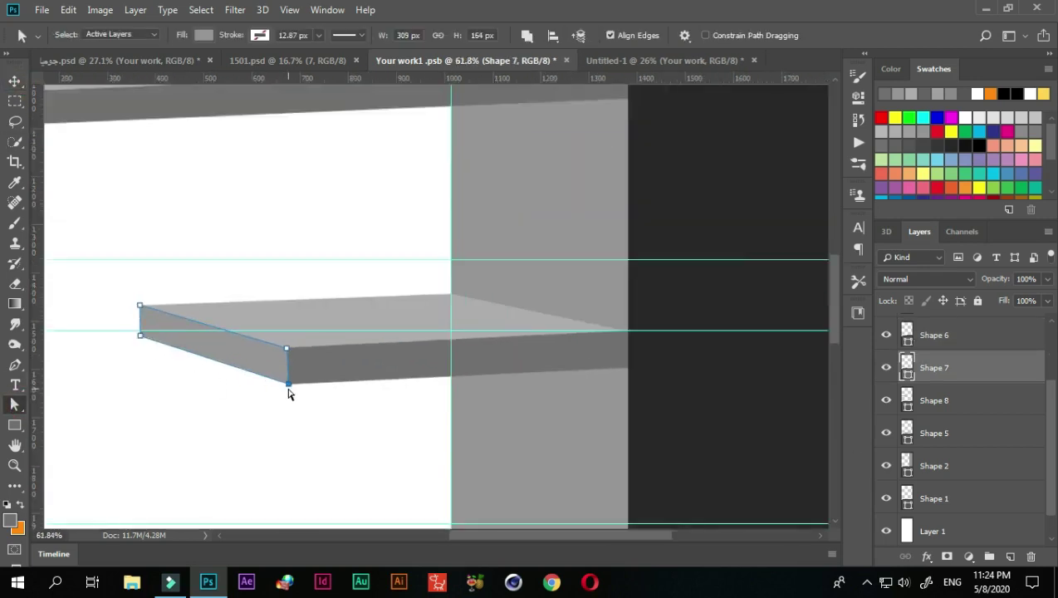
{"action": "scroll", "coordinate": [274, 385], "scroll_direction": "up", "scroll_amount": 2}
{"action": "left_click", "coordinate": [286, 380], "text": "ctrl"}
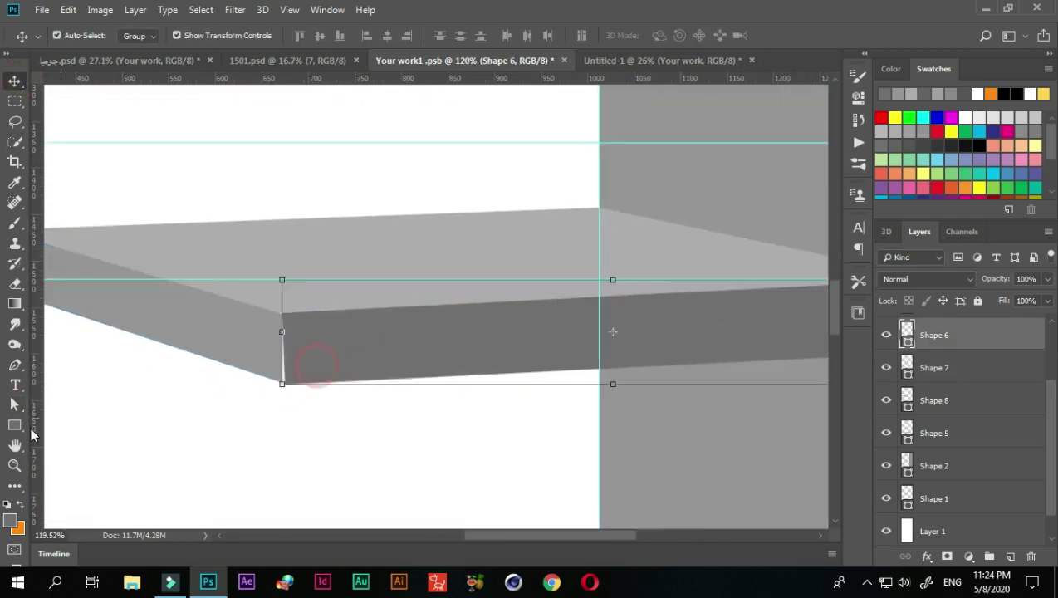
{"action": "scroll", "coordinate": [286, 389], "scroll_direction": "up", "scroll_amount": 2}
{"action": "scroll", "coordinate": [281, 472], "scroll_direction": "down", "scroll_amount": 4}
{"action": "scroll", "coordinate": [266, 419], "scroll_direction": "up", "scroll_amount": 2}
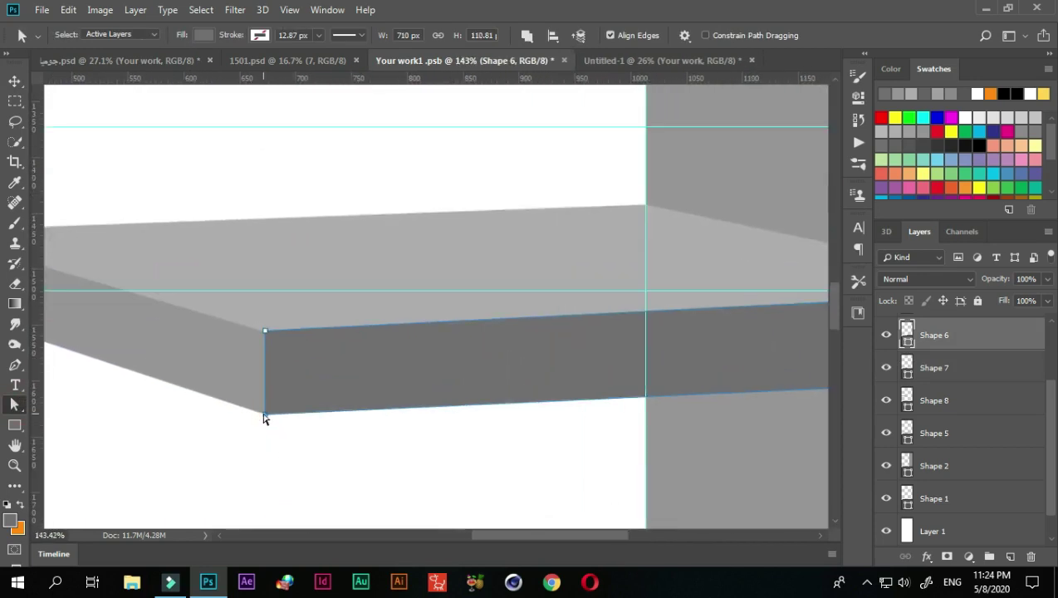
{"action": "scroll", "coordinate": [277, 430], "scroll_direction": "down", "scroll_amount": 2}
{"action": "scroll", "coordinate": [271, 435], "scroll_direction": "up", "scroll_amount": 2}
{"action": "key", "text": "v"}
{"action": "left_click", "coordinate": [241, 422], "text": "ctrl"}
{"action": "key", "text": "a"}
{"action": "scroll", "coordinate": [250, 418], "scroll_direction": "up", "scroll_amount": 2}
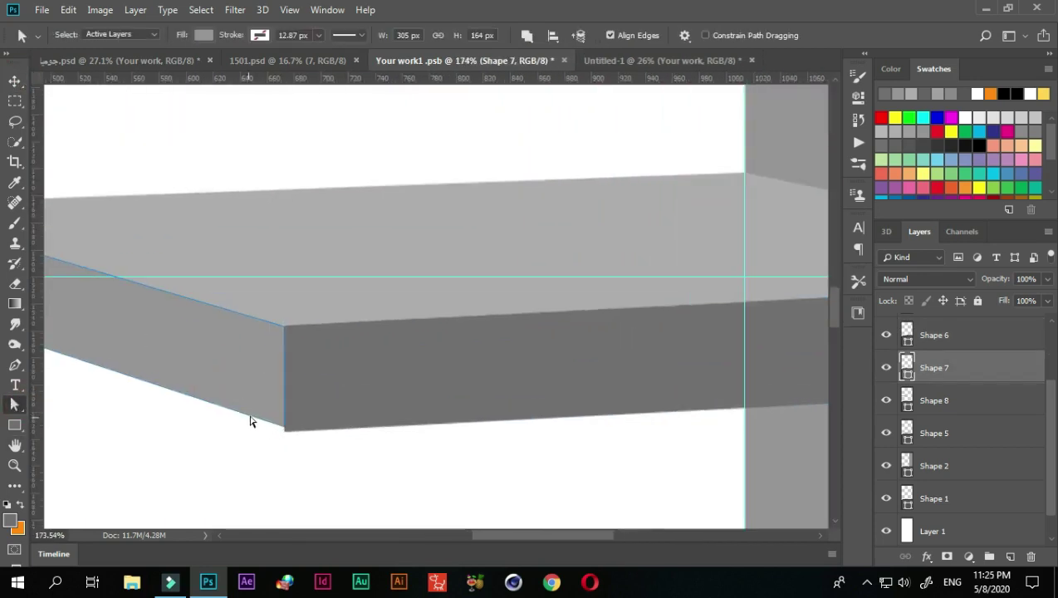
{"action": "scroll", "coordinate": [215, 442], "scroll_direction": "down", "scroll_amount": 3}
{"action": "scroll", "coordinate": [93, 448], "scroll_direction": "down", "scroll_amount": 1}
{"action": "scroll", "coordinate": [116, 440], "scroll_direction": "down", "scroll_amount": 1}
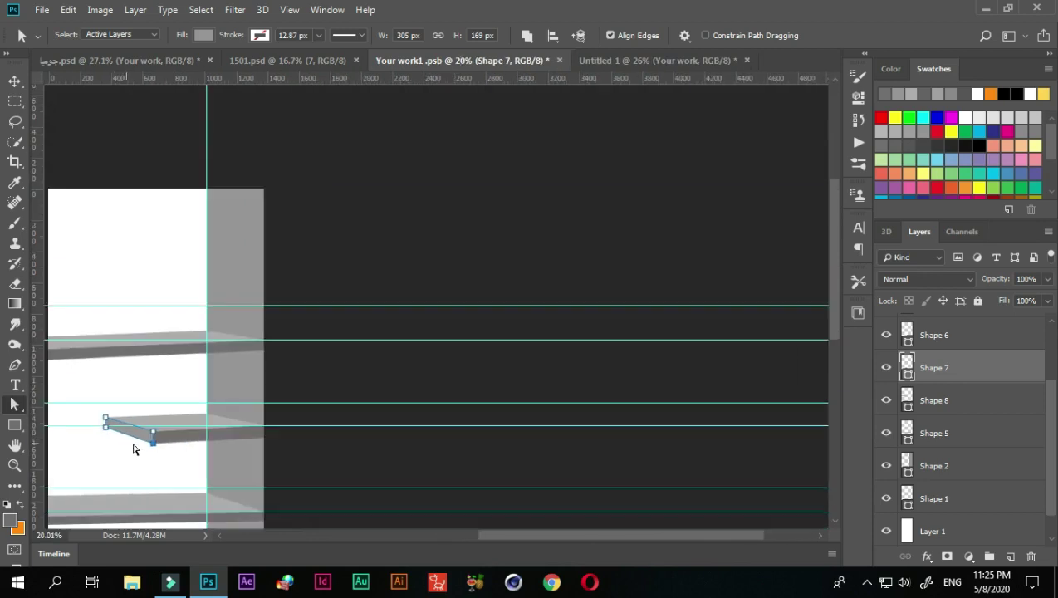
Save Your work1.psb, inspect the corrected shelf in the Untitled-1 mockup, and return to the artwork.
{"action": "left_click", "coordinate": [41, 10]}
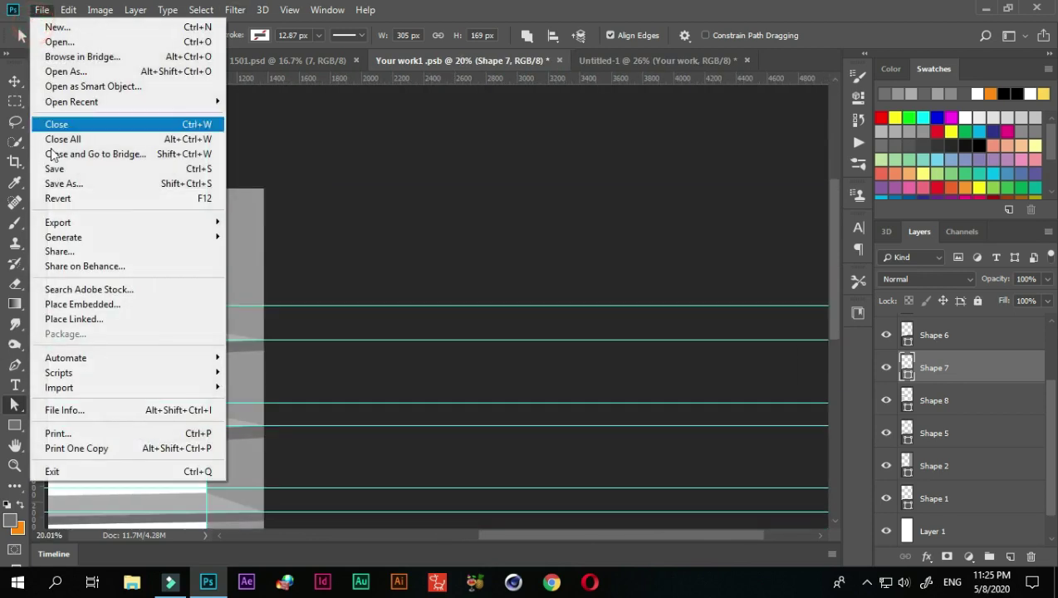
{"action": "left_click", "coordinate": [54, 167]}
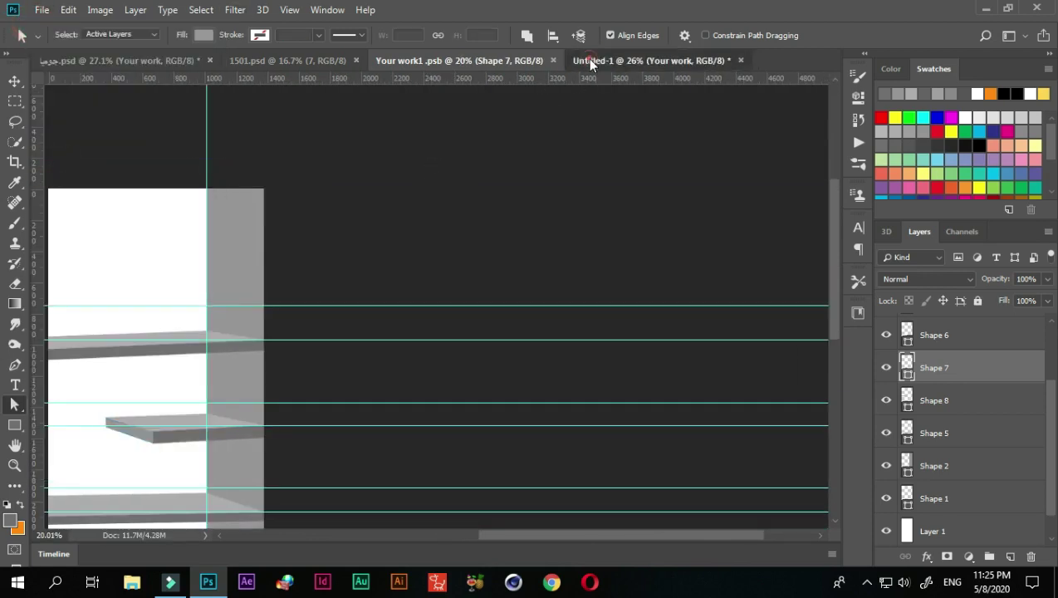
{"action": "left_click", "coordinate": [594, 62]}
{"action": "scroll", "coordinate": [435, 307], "scroll_direction": "down", "scroll_amount": 1}
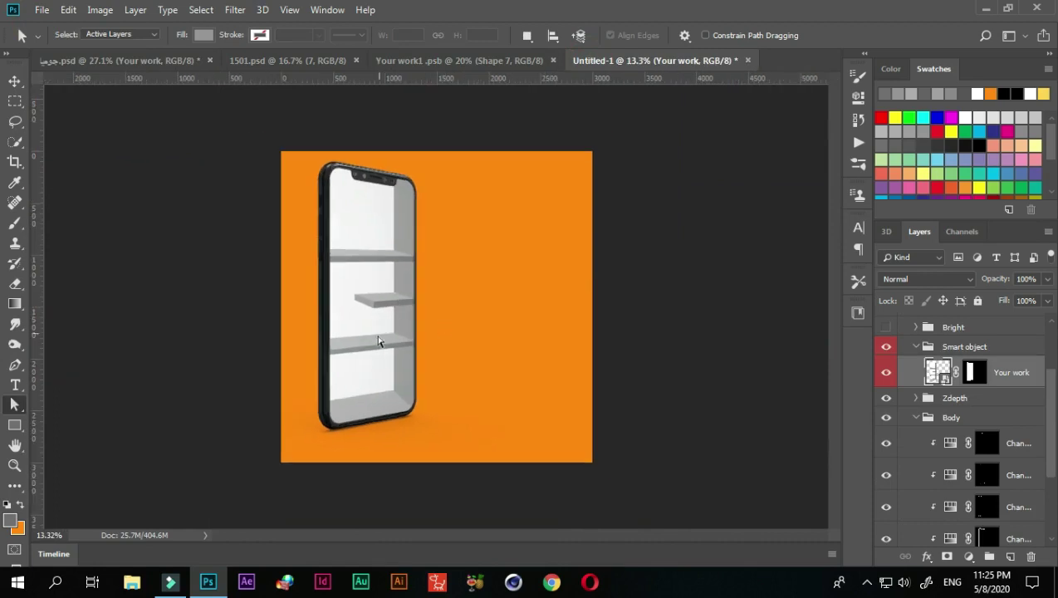
{"action": "scroll", "coordinate": [378, 340], "scroll_direction": "up", "scroll_amount": 3}
{"action": "scroll", "coordinate": [381, 337], "scroll_direction": "up", "scroll_amount": 3}
{"action": "scroll", "coordinate": [380, 336], "scroll_direction": "down", "scroll_amount": 3}
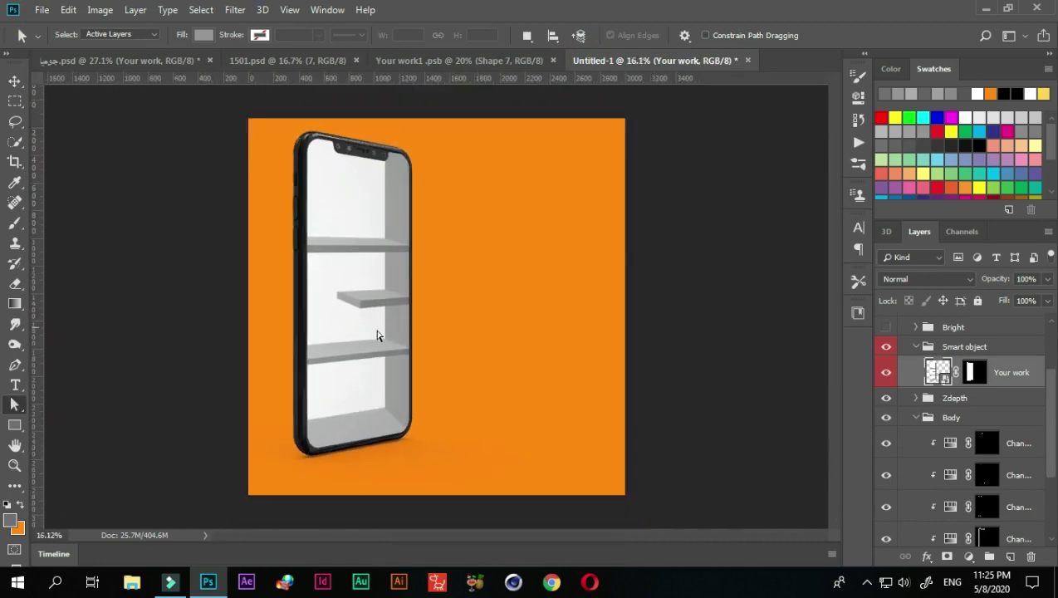
{"action": "scroll", "coordinate": [378, 334], "scroll_direction": "down", "scroll_amount": 1}
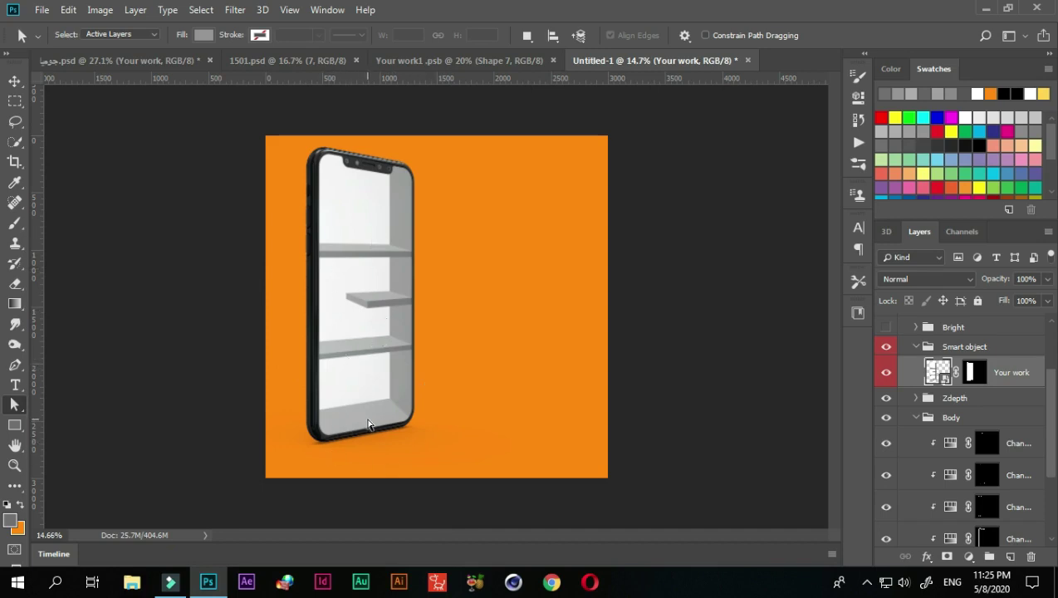
{"action": "left_click", "coordinate": [443, 67]}
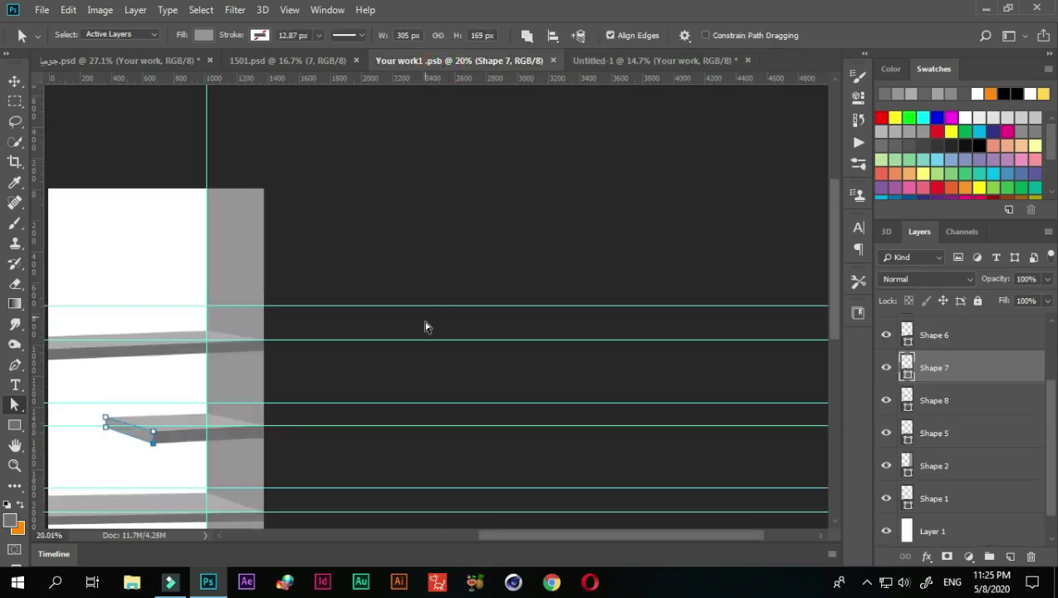
Clear all guides from the canvas.
{"action": "scroll", "coordinate": [418, 343], "scroll_direction": "down", "scroll_amount": 3}
{"action": "left_click", "coordinate": [290, 10]}
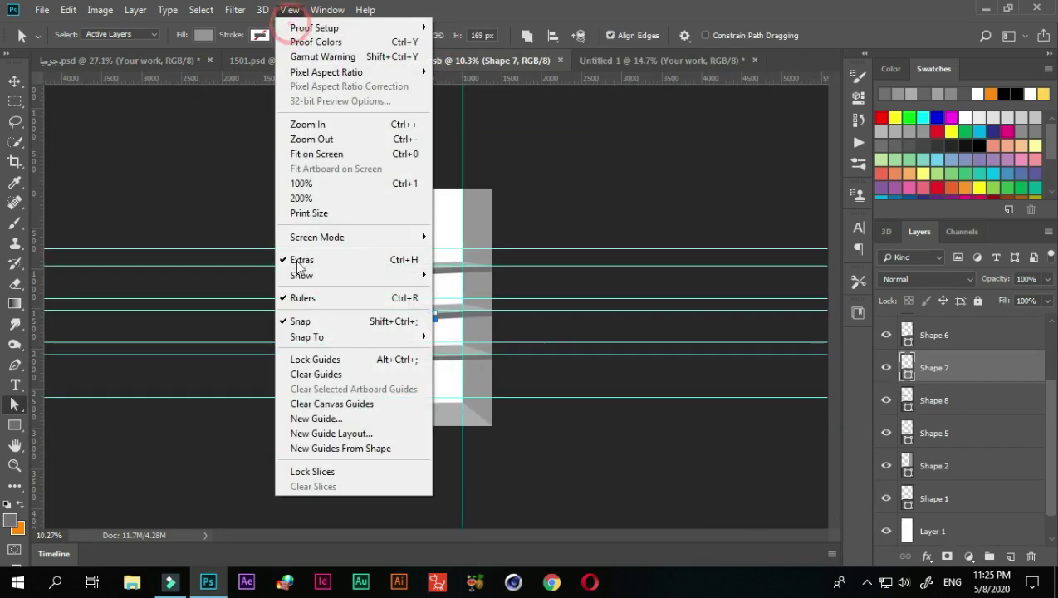
{"action": "left_click", "coordinate": [309, 372]}
{"action": "scroll", "coordinate": [454, 382], "scroll_direction": "up", "scroll_amount": 3}
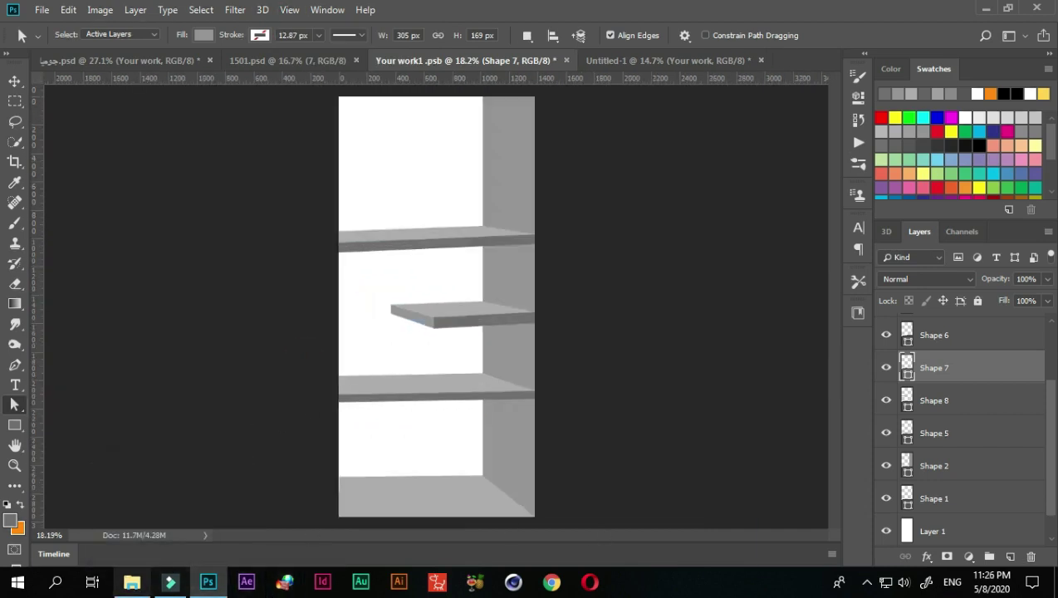
Place the pngguru.com (8) brown boots and scale them onto the bottom compartment floor.
{"action": "left_click", "coordinate": [131, 581]}
{"action": "left_click_drag", "start_coordinate": [591, 178], "coordinate": [401, 490]}
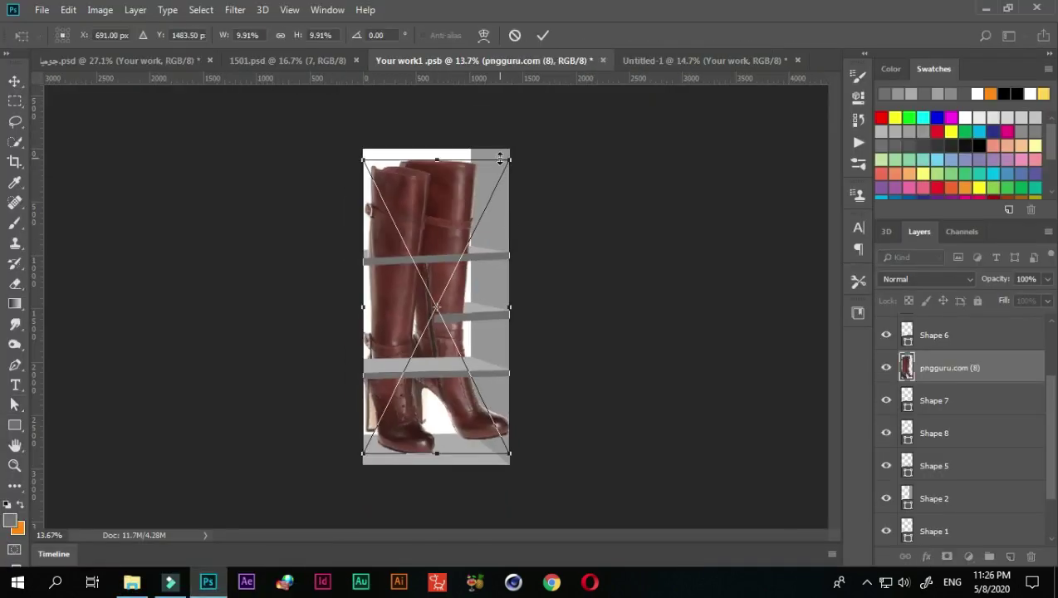
{"action": "left_click_drag", "start_coordinate": [500, 157], "coordinate": [449, 272]}
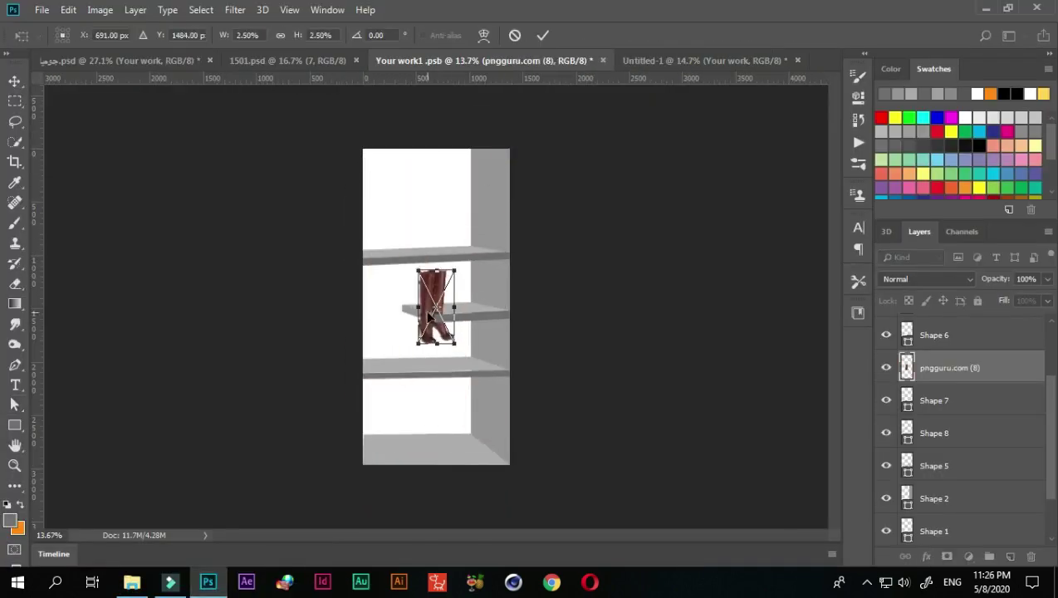
{"action": "mouse_move", "coordinate": [436, 324]}
{"action": "left_mouse_down"}
{"action": "mouse_move", "coordinate": [402, 373]}
{"action": "mouse_move", "coordinate": [403, 419]}
{"action": "left_mouse_up"}
{"action": "scroll", "coordinate": [399, 251], "scroll_direction": "up", "scroll_amount": 3}
{"action": "left_click_drag", "start_coordinate": [398, 251], "coordinate": [389, 243]}
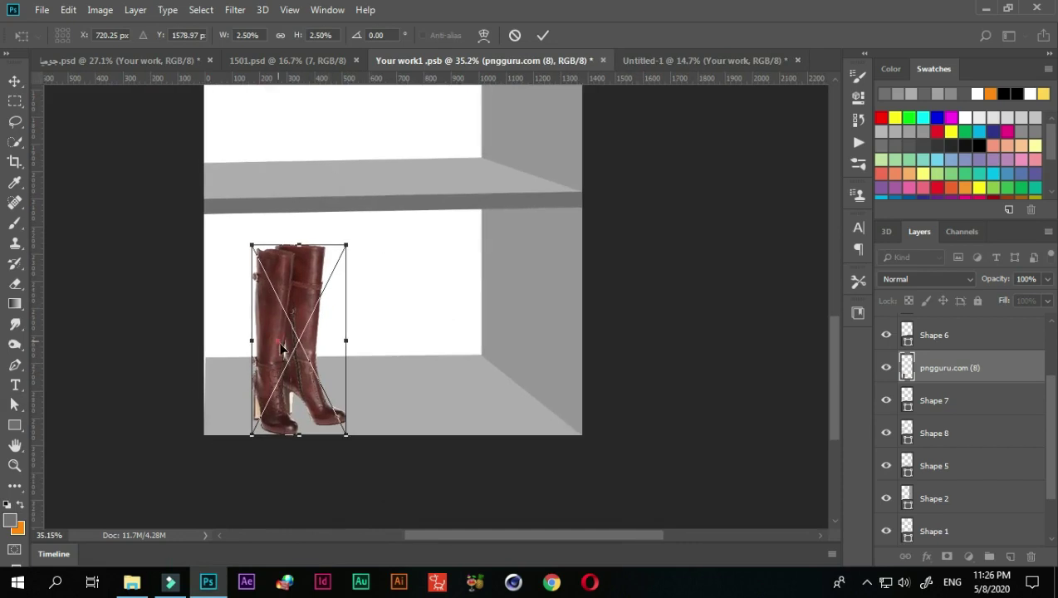
{"action": "left_click_drag", "start_coordinate": [280, 346], "coordinate": [284, 323]}
{"action": "left_click_drag", "start_coordinate": [360, 229], "coordinate": [364, 225]}
{"action": "left_click_drag", "start_coordinate": [332, 349], "coordinate": [338, 359]}
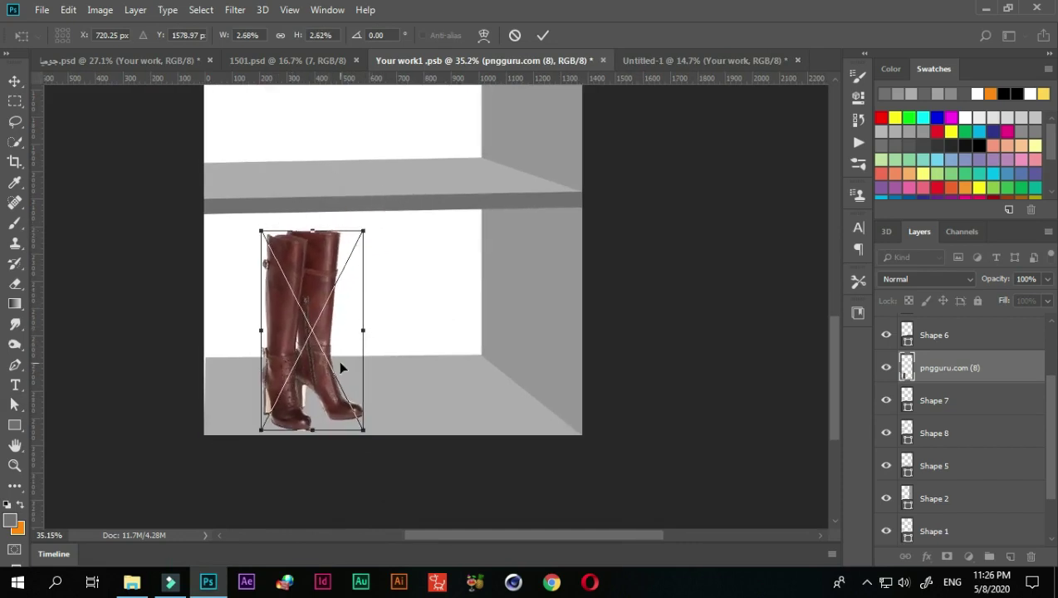
{"action": "key", "text": "Return"}
Select the brown boots layer with the Move tool.
{"action": "left_click", "coordinate": [933, 498]}
{"action": "left_click", "coordinate": [15, 83]}
{"action": "key", "text": "alt+bracketleft"}
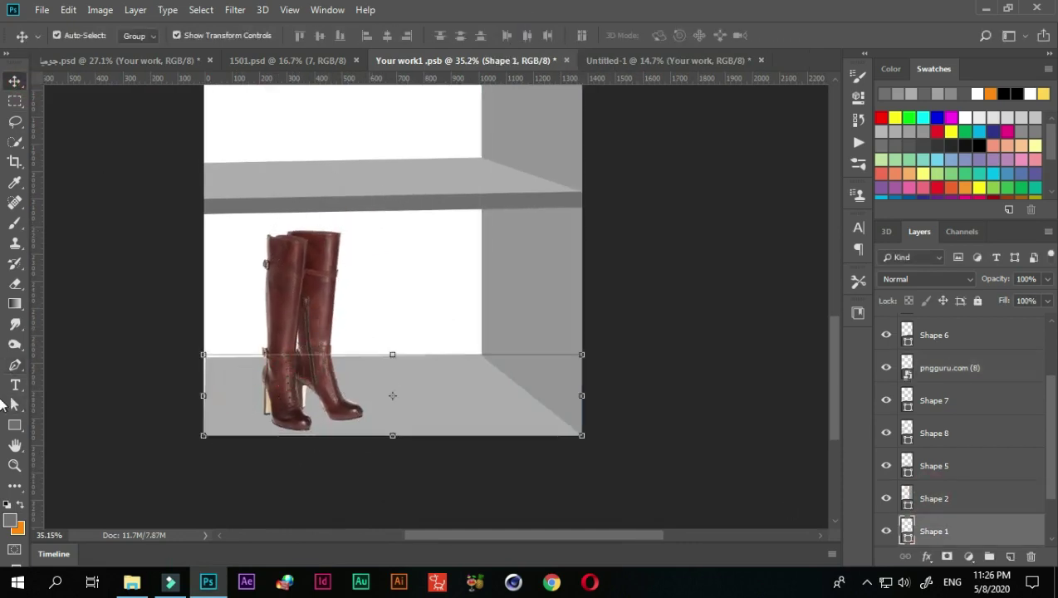
{"action": "scroll", "coordinate": [253, 338], "scroll_direction": "up", "scroll_amount": 3}
{"action": "scroll", "coordinate": [252, 338], "scroll_direction": "down", "scroll_amount": 4}
{"action": "left_click", "coordinate": [15, 81]}
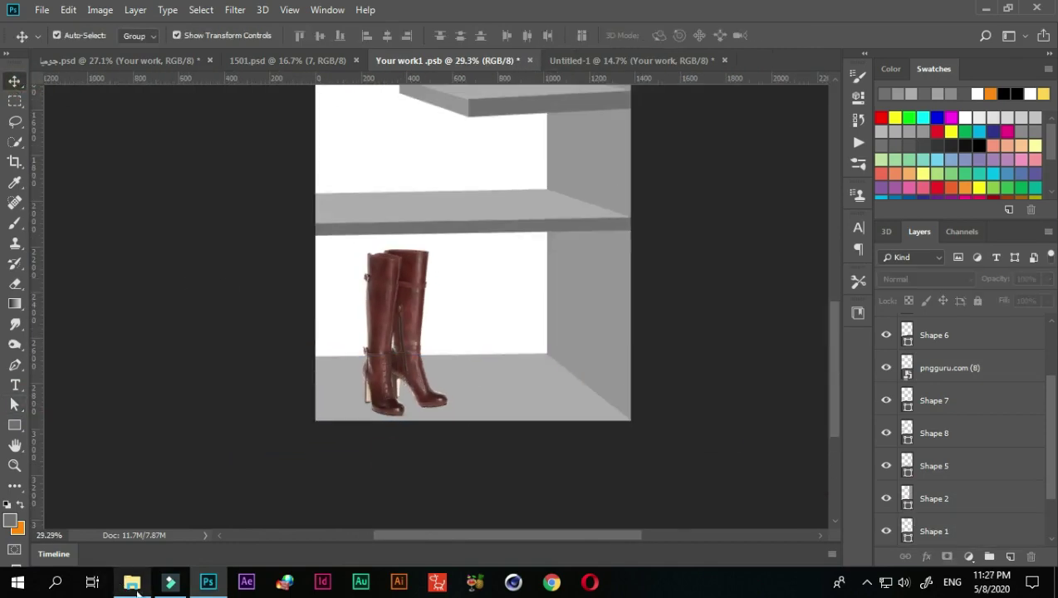
{"action": "left_click", "coordinate": [235, 9]}
{"action": "left_click", "coordinate": [399, 332]}
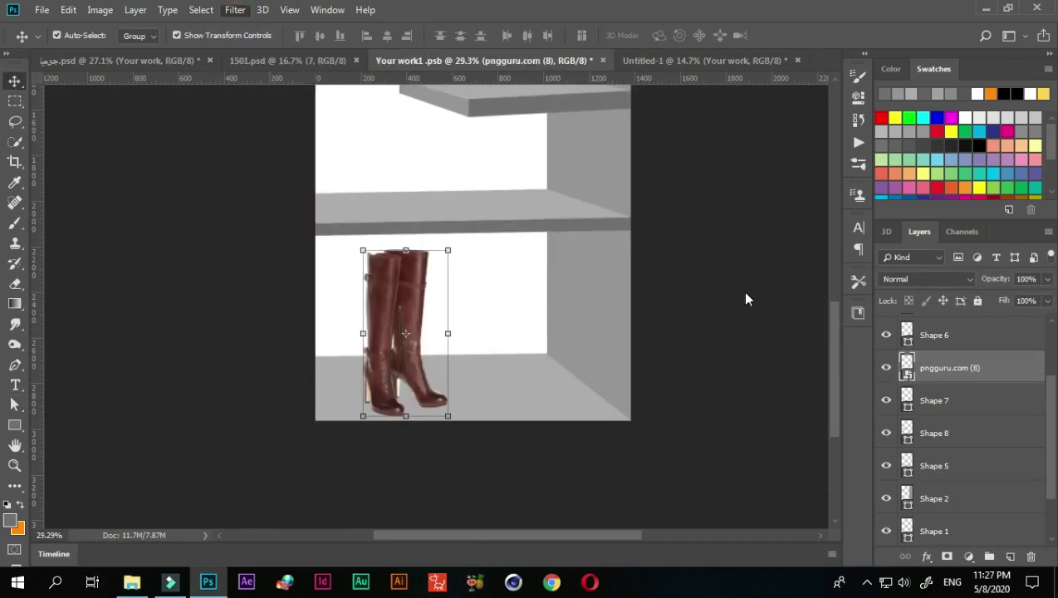
Warm the brown boots and boost their contrast, clarity and vibrance in Camera Raw Filter.
{"action": "key", "text": "ctrl+shift+a"}
{"action": "mouse_move", "coordinate": [787, 299]}
{"action": "left_mouse_down"}
{"action": "mouse_move", "coordinate": [806, 299]}
{"action": "mouse_move", "coordinate": [785, 325]}
{"action": "left_mouse_up"}
{"action": "mouse_move", "coordinate": [786, 373]}
{"action": "left_mouse_down"}
{"action": "mouse_move", "coordinate": [823, 398]}
{"action": "mouse_move", "coordinate": [803, 422]}
{"action": "mouse_move", "coordinate": [767, 373]}
{"action": "mouse_move", "coordinate": [804, 391]}
{"action": "mouse_move", "coordinate": [816, 416]}
{"action": "left_mouse_up"}
{"action": "scroll", "coordinate": [789, 379], "scroll_direction": "down", "scroll_amount": 3}
{"action": "scroll", "coordinate": [767, 374], "scroll_direction": "down", "scroll_amount": 2}
{"action": "left_click_drag", "start_coordinate": [787, 478], "coordinate": [802, 479]}
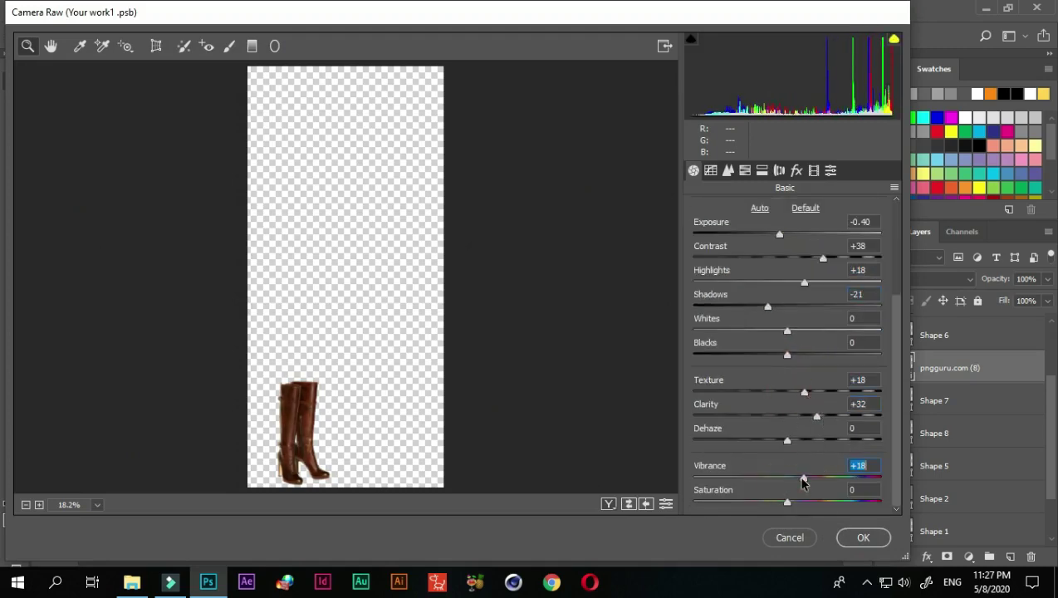
{"action": "left_click", "coordinate": [863, 537]}
{"action": "scroll", "coordinate": [390, 398], "scroll_direction": "up", "scroll_amount": 2}
{"action": "scroll", "coordinate": [370, 400], "scroll_direction": "up", "scroll_amount": 2}
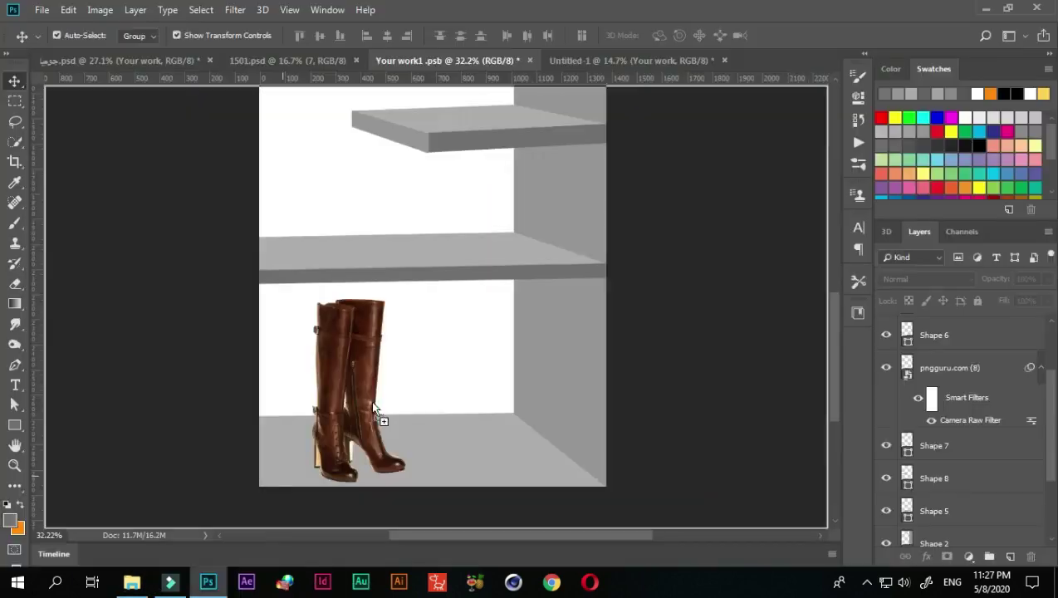
Shrink the black boots and stand them beside the brown pair on the bottom floor.
{"action": "scroll", "coordinate": [421, 432], "scroll_direction": "up", "scroll_amount": 2}
{"action": "mouse_move", "coordinate": [518, 287]}
{"action": "left_mouse_down"}
{"action": "mouse_move", "coordinate": [420, 432]}
{"action": "mouse_move", "coordinate": [430, 418]}
{"action": "left_mouse_up"}
{"action": "scroll", "coordinate": [405, 432], "scroll_direction": "up", "scroll_amount": 2}
{"action": "scroll", "coordinate": [406, 432], "scroll_direction": "up", "scroll_amount": 1}
{"action": "left_click", "coordinate": [542, 34]}
{"action": "scroll", "coordinate": [332, 468], "scroll_direction": "down", "scroll_amount": 1}
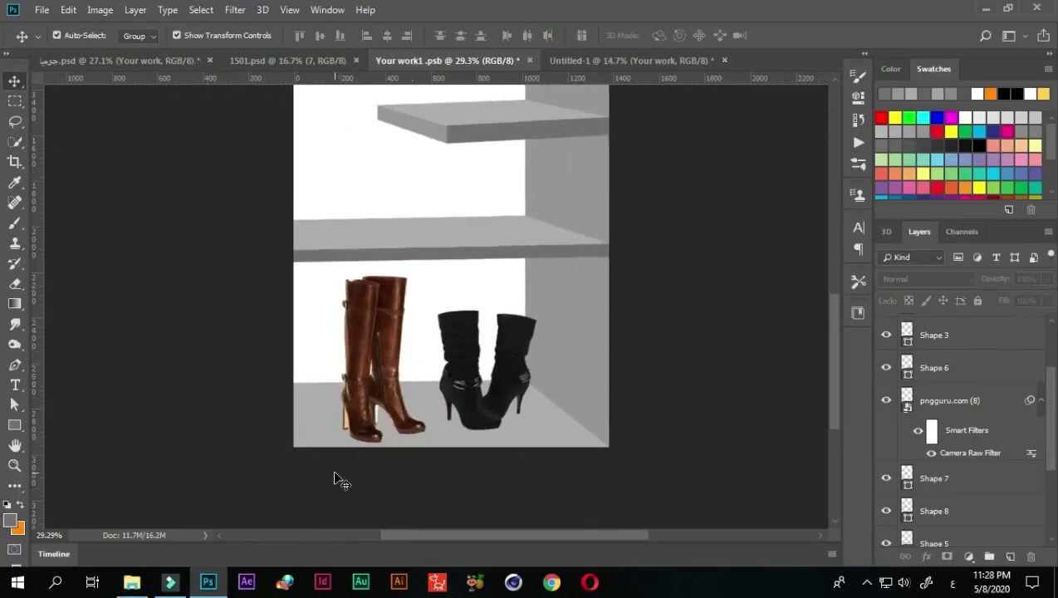
{"action": "scroll", "coordinate": [349, 431], "scroll_direction": "up", "scroll_amount": 1}
{"action": "left_click", "coordinate": [371, 407]}
{"action": "scroll", "coordinate": [692, 366], "scroll_direction": "down", "scroll_amount": 2}
{"action": "scroll", "coordinate": [482, 370], "scroll_direction": "up", "scroll_amount": 1}
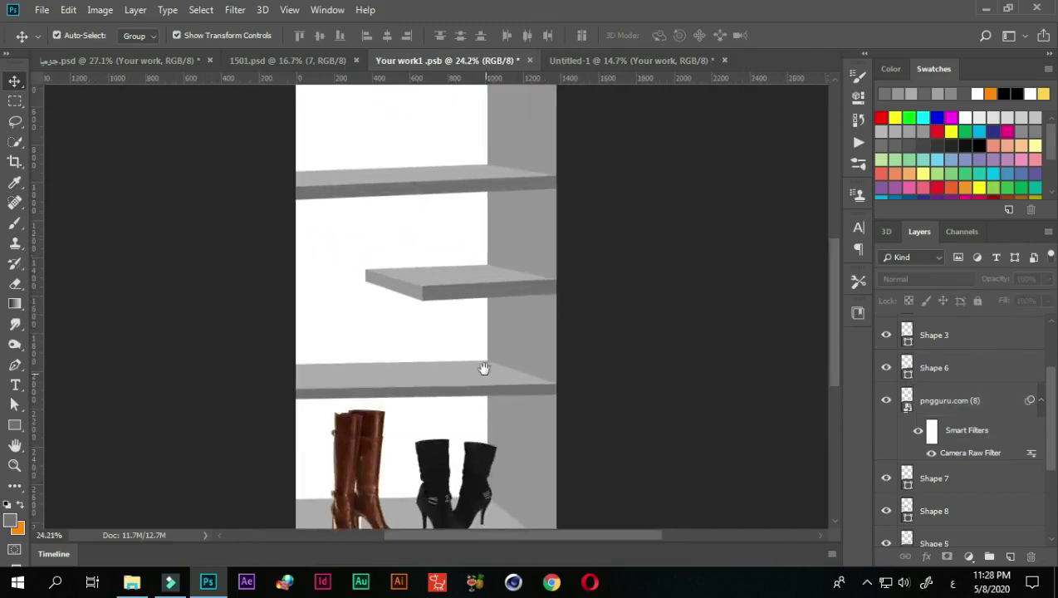
Place the red ankle boots on the left of the shelf above.
{"action": "key", "text": "alt+Tab"}
{"action": "mouse_move", "coordinate": [664, 176]}
{"action": "left_mouse_down"}
{"action": "mouse_move", "coordinate": [206, 574]}
{"action": "mouse_move", "coordinate": [594, 141]}
{"action": "mouse_move", "coordinate": [465, 230]}
{"action": "left_mouse_up"}
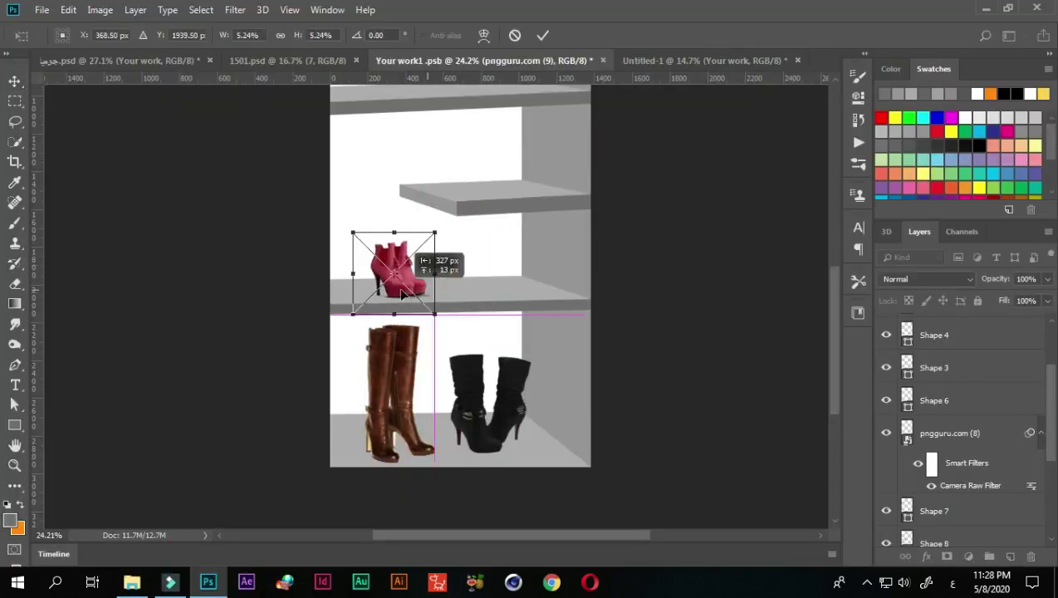
{"action": "mouse_move", "coordinate": [415, 265]}
{"action": "left_mouse_down"}
{"action": "mouse_move", "coordinate": [390, 266]}
{"action": "mouse_move", "coordinate": [380, 287]}
{"action": "mouse_move", "coordinate": [420, 261]}
{"action": "left_mouse_up"}
{"action": "scroll", "coordinate": [407, 265], "scroll_direction": "up", "scroll_amount": 2}
{"action": "key", "text": "Return"}
Add the pink shoe flipped horizontally, scaled onto the right side of that shelf.
{"action": "key", "text": "alt+Tab"}
{"action": "mouse_move", "coordinate": [987, 177]}
{"action": "left_mouse_down"}
{"action": "mouse_move", "coordinate": [460, 468]}
{"action": "mouse_move", "coordinate": [505, 267]}
{"action": "left_mouse_up"}
{"action": "right_click", "coordinate": [547, 326]}
{"action": "left_click", "coordinate": [531, 487]}
{"action": "left_click_drag", "start_coordinate": [303, 480], "coordinate": [495, 349]}
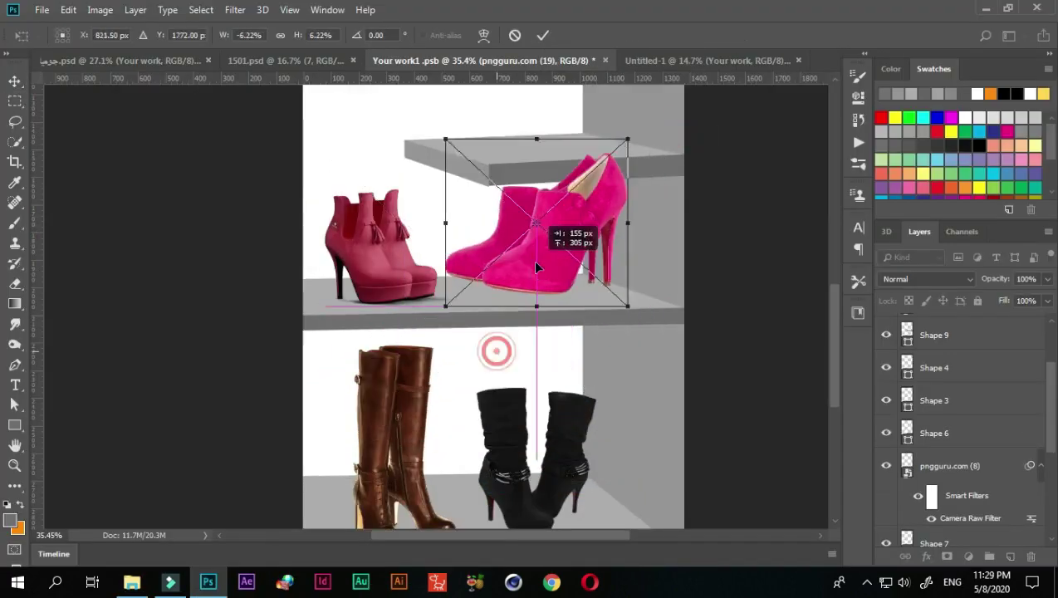
{"action": "left_click_drag", "start_coordinate": [621, 142], "coordinate": [564, 194]}
{"action": "left_click_drag", "start_coordinate": [538, 261], "coordinate": [554, 290]}
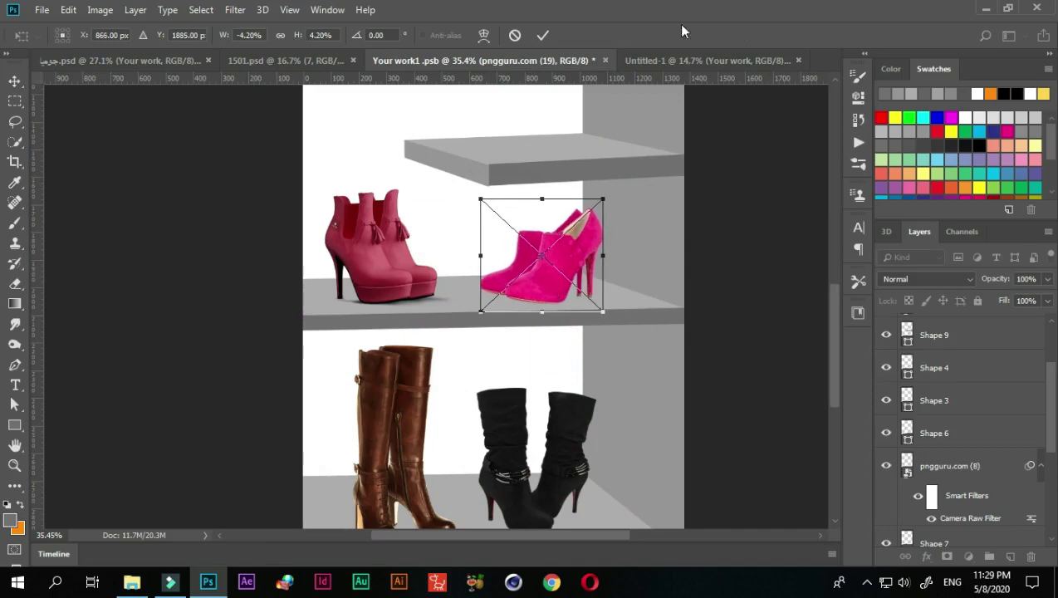
{"action": "key", "text": "Return"}
{"action": "scroll", "coordinate": [648, 281], "scroll_direction": "down", "scroll_amount": 3}
{"action": "scroll", "coordinate": [382, 254], "scroll_direction": "up", "scroll_amount": 4}
{"action": "left_click_drag", "start_coordinate": [382, 254], "coordinate": [378, 208]}
Place the gold glitter heel image, scaled to sit on the short floating shelf.
{"action": "key", "text": "alt+Tab"}
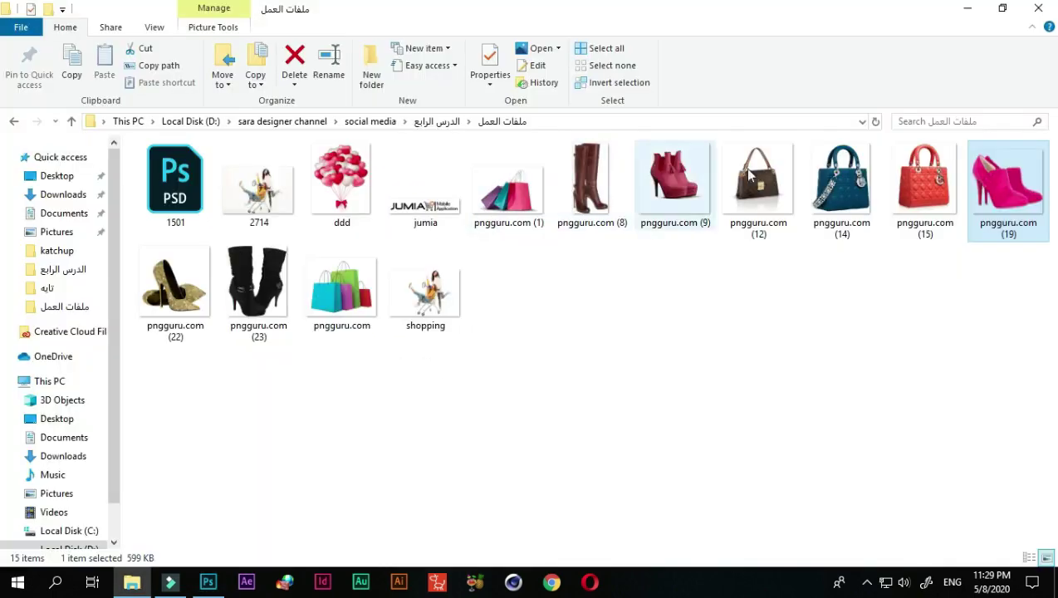
{"action": "left_click_drag", "start_coordinate": [170, 262], "coordinate": [394, 102]}
{"action": "scroll", "coordinate": [465, 440], "scroll_direction": "down", "scroll_amount": 4}
{"action": "left_click_drag", "start_coordinate": [524, 307], "coordinate": [489, 370]}
{"action": "left_click_drag", "start_coordinate": [443, 420], "coordinate": [456, 303]}
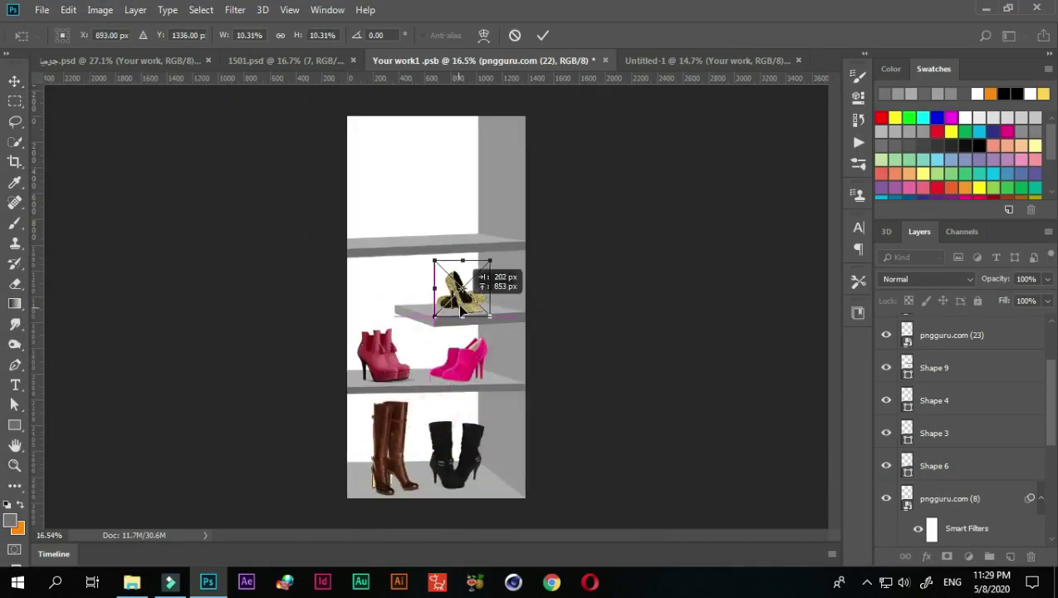
{"action": "scroll", "coordinate": [463, 316], "scroll_direction": "up", "scroll_amount": 4}
{"action": "left_click_drag", "start_coordinate": [395, 178], "coordinate": [379, 169]}
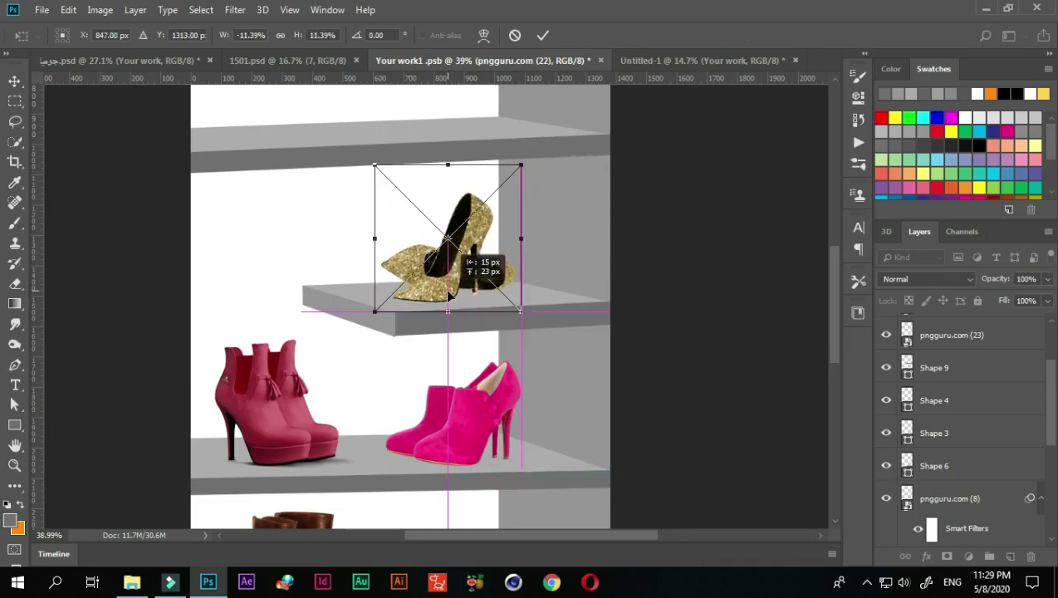
{"action": "left_click_drag", "start_coordinate": [445, 295], "coordinate": [442, 298]}
{"action": "left_click", "coordinate": [542, 36]}
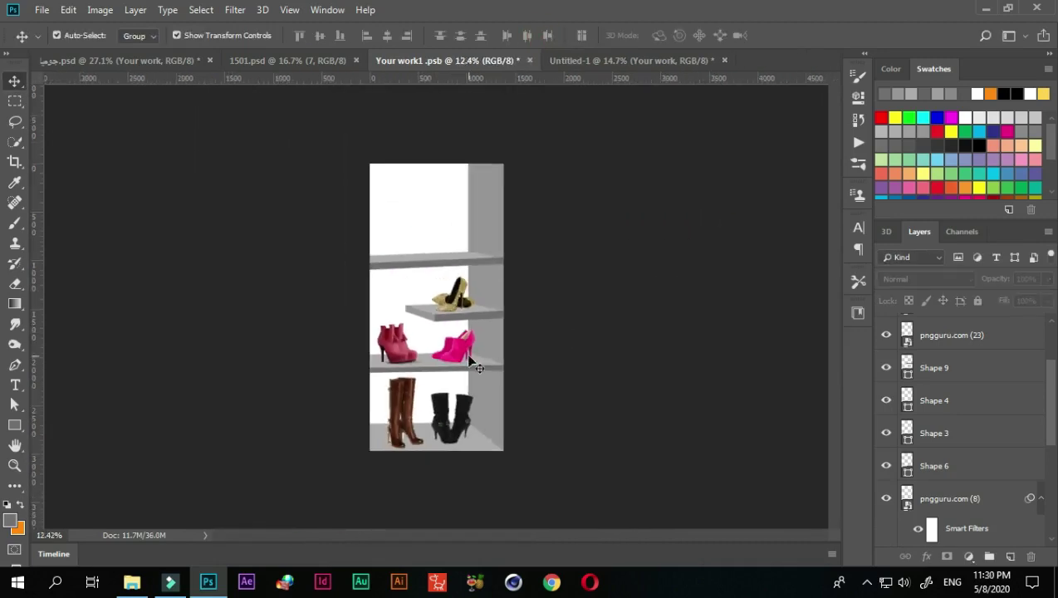
Add the brown monogram handbag image, shrunk and positioned on the top shelf.
{"action": "key", "text": "alt+Tab"}
{"action": "left_click_drag", "start_coordinate": [755, 174], "coordinate": [443, 286]}
{"action": "left_click_drag", "start_coordinate": [548, 425], "coordinate": [486, 319]}
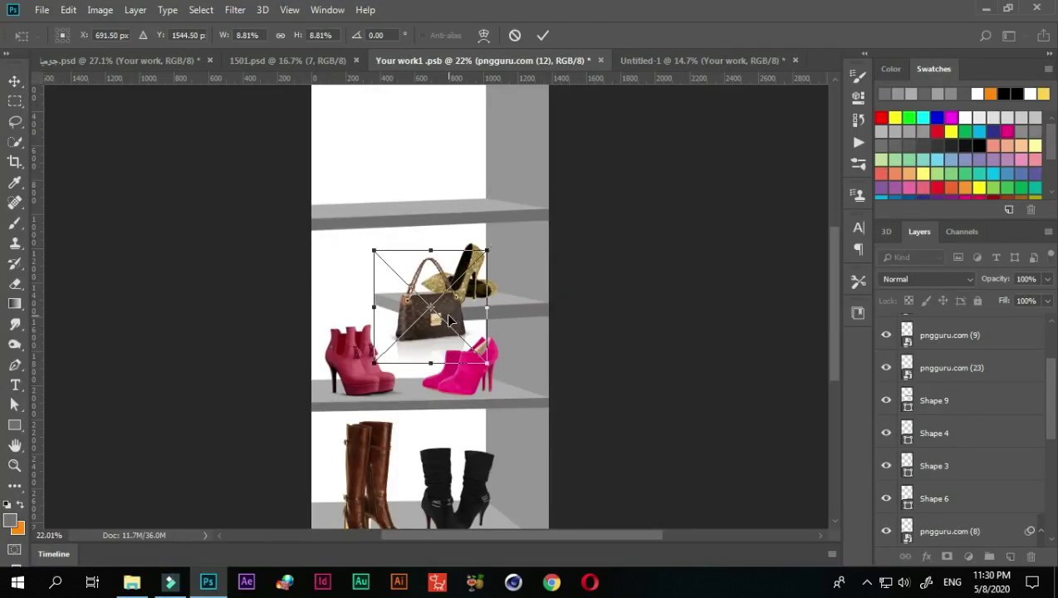
{"action": "left_click_drag", "start_coordinate": [424, 278], "coordinate": [340, 170]}
{"action": "scroll", "coordinate": [340, 208], "scroll_direction": "up", "scroll_amount": 2}
{"action": "scroll", "coordinate": [288, 274], "scroll_direction": "up", "scroll_amount": 4}
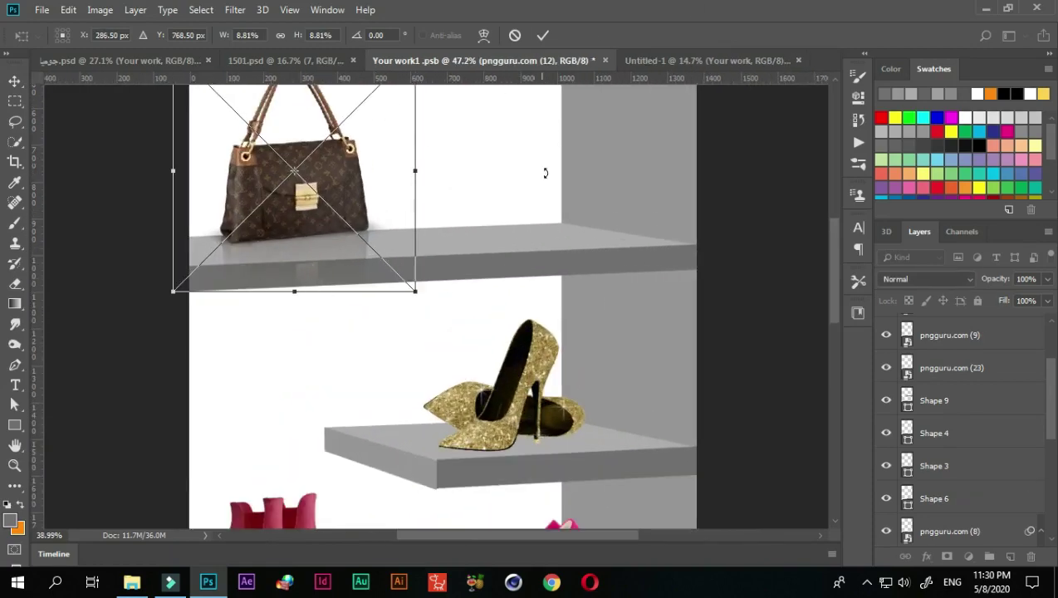
{"action": "scroll", "coordinate": [415, 264], "scroll_direction": "down", "scroll_amount": 6}
{"action": "key", "text": "Return"}
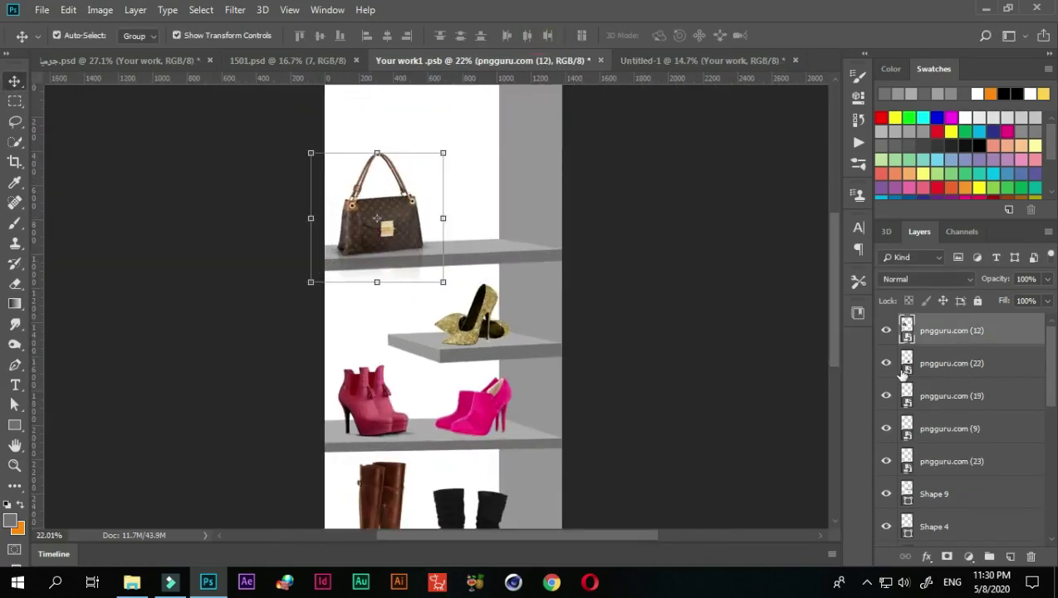
Move the pngguru.com (12) handbag layer just below Shape 9 in the layer stack.
{"action": "left_click_drag", "start_coordinate": [946, 347], "coordinate": [946, 510]}
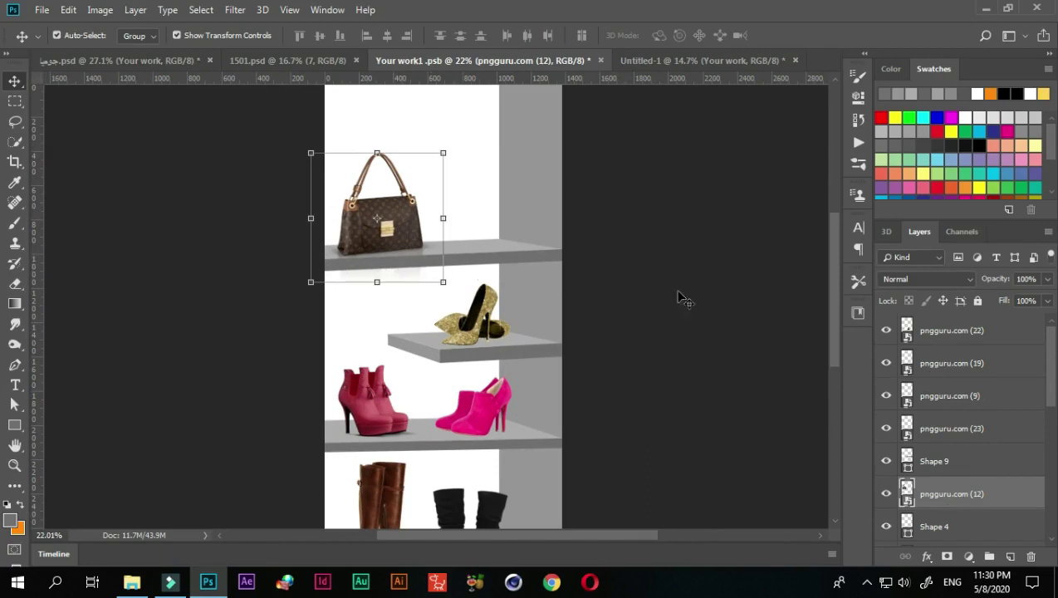
{"action": "left_click", "coordinate": [719, 299]}
{"action": "scroll", "coordinate": [415, 299], "scroll_direction": "up", "scroll_amount": 2}
{"action": "scroll", "coordinate": [424, 303], "scroll_direction": "up", "scroll_amount": 3}
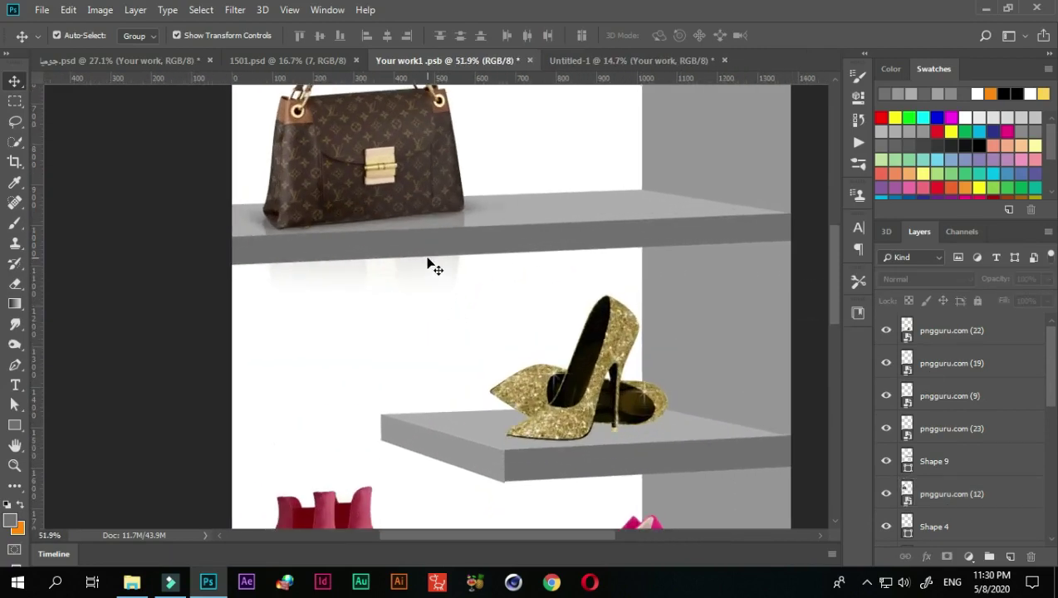
{"action": "scroll", "coordinate": [935, 452], "scroll_direction": "down", "scroll_amount": 3}
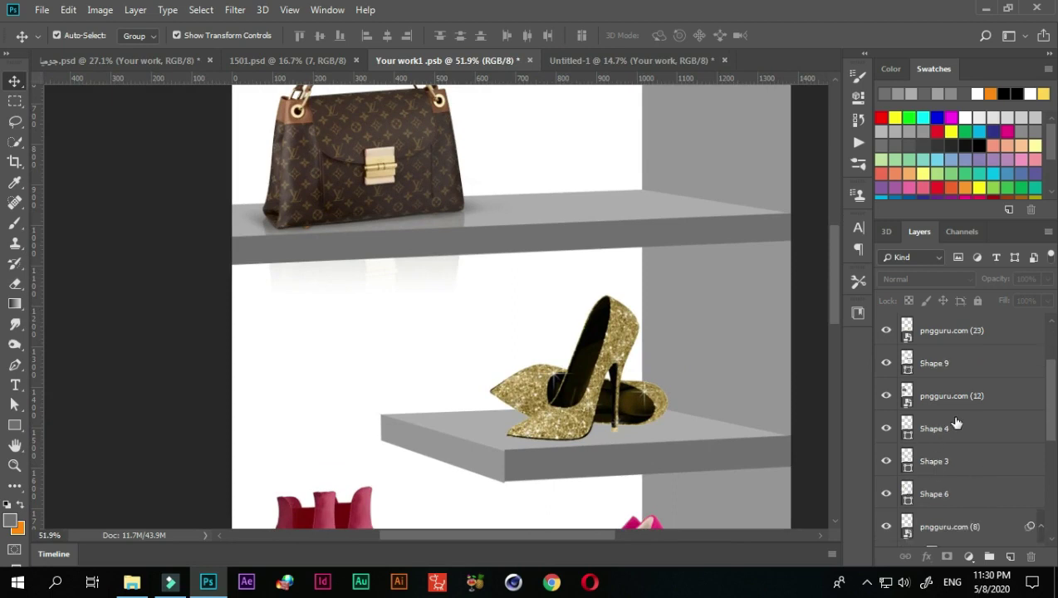
{"action": "scroll", "coordinate": [955, 423], "scroll_direction": "down", "scroll_amount": 1}
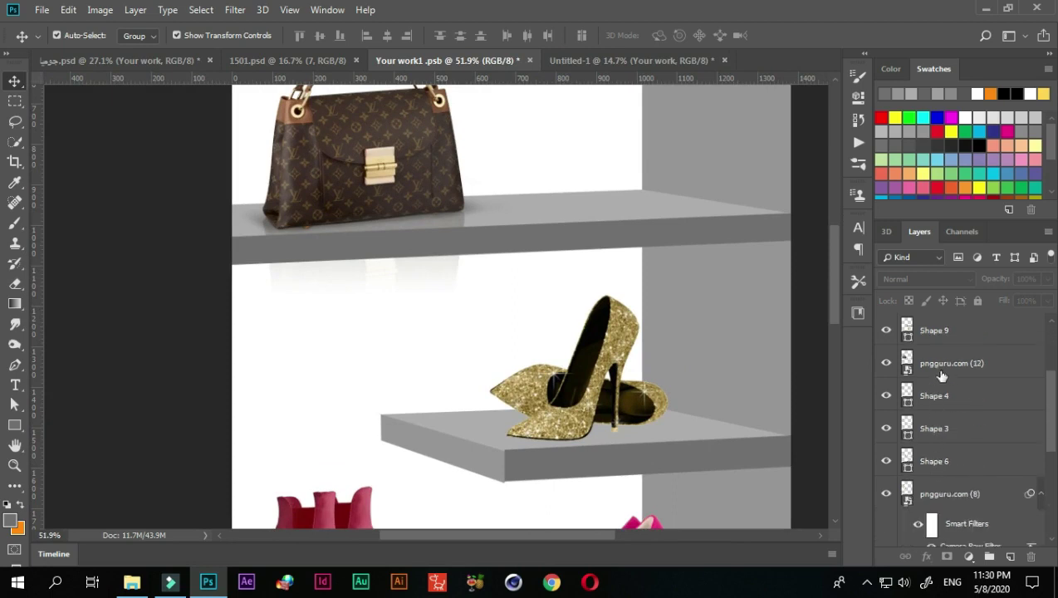
Briefly hide and restore Shape 4 and Shape 9 to check the shelf overlap.
{"action": "left_click", "coordinate": [885, 363]}
{"action": "left_click", "coordinate": [886, 396]}
{"action": "left_click", "coordinate": [886, 397]}
{"action": "scroll", "coordinate": [919, 415], "scroll_direction": "up", "scroll_amount": 1}
{"action": "left_click", "coordinate": [885, 364]}
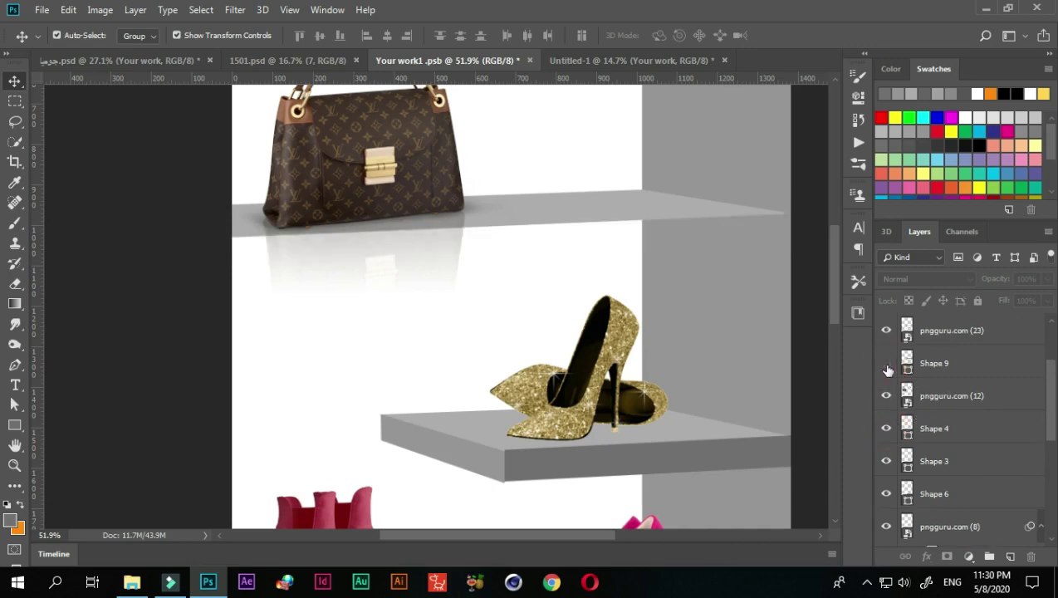
{"action": "left_click", "coordinate": [886, 364]}
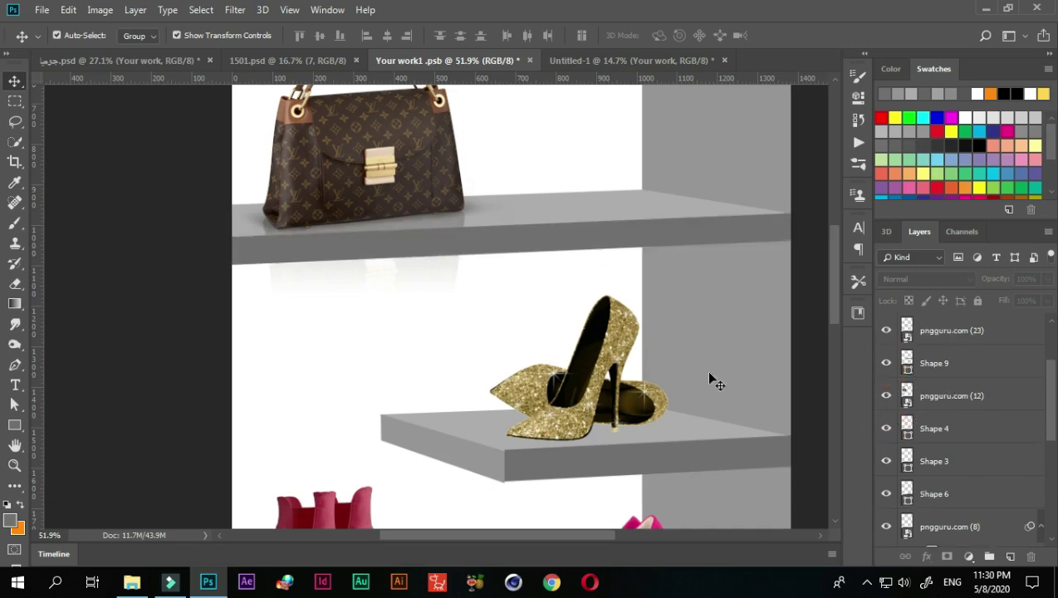
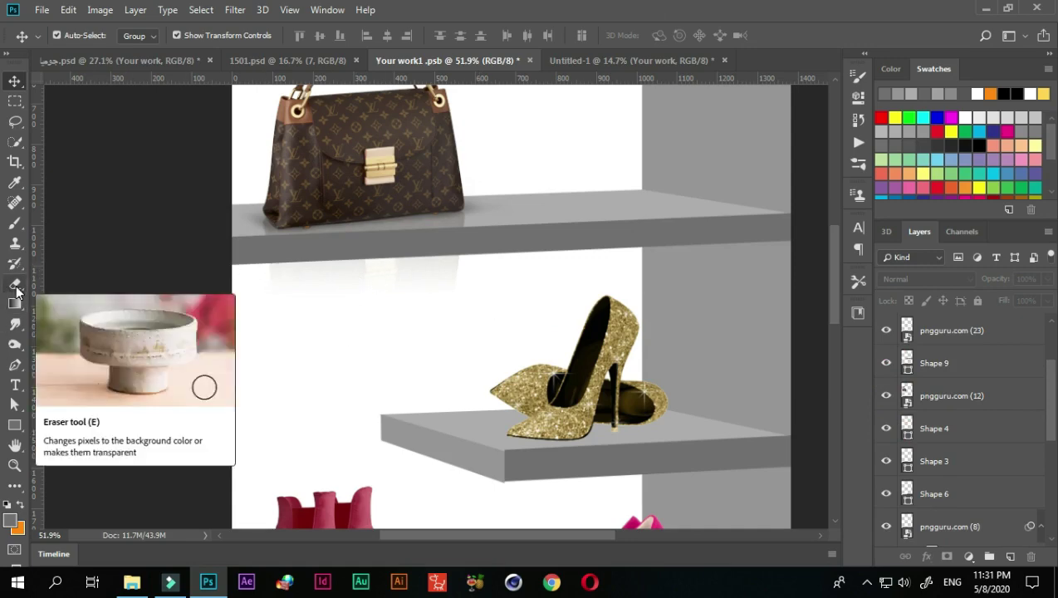
Add a layer mask to pngguru.com (12) and brush out the bag's reflection under the top shelf.
{"action": "left_click", "coordinate": [886, 332]}
{"action": "scroll", "coordinate": [892, 349], "scroll_direction": "up", "scroll_amount": 1}
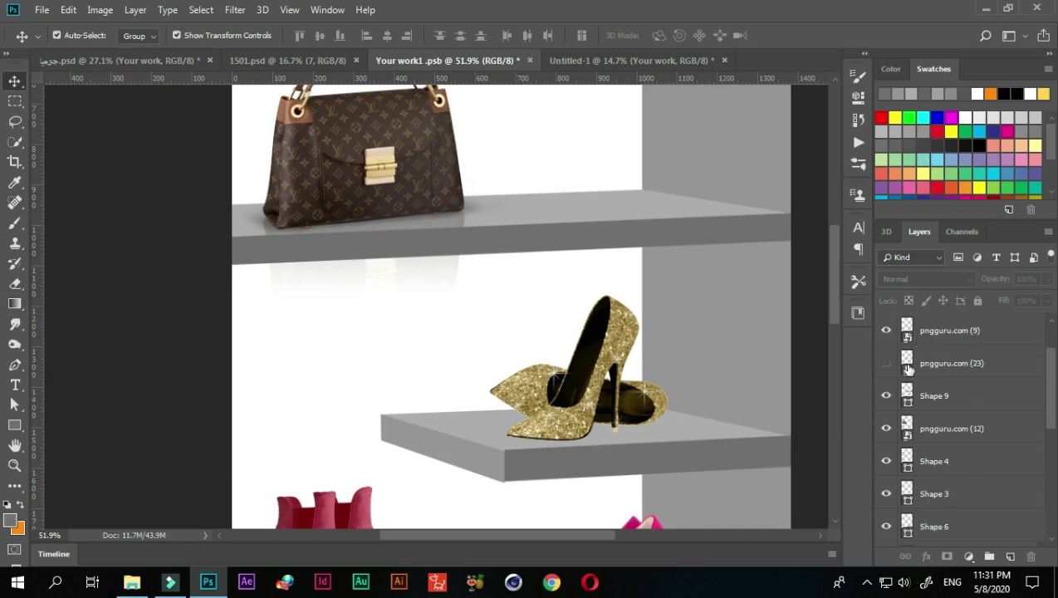
{"action": "scroll", "coordinate": [967, 430], "scroll_direction": "down", "scroll_amount": 1}
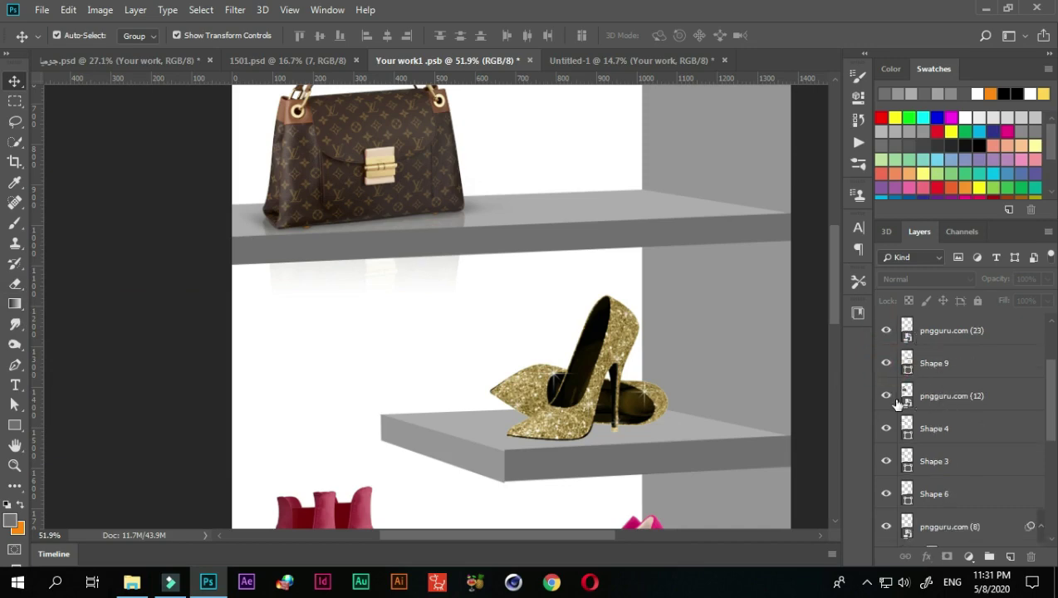
{"action": "left_click", "coordinate": [886, 395]}
{"action": "left_click", "coordinate": [942, 396]}
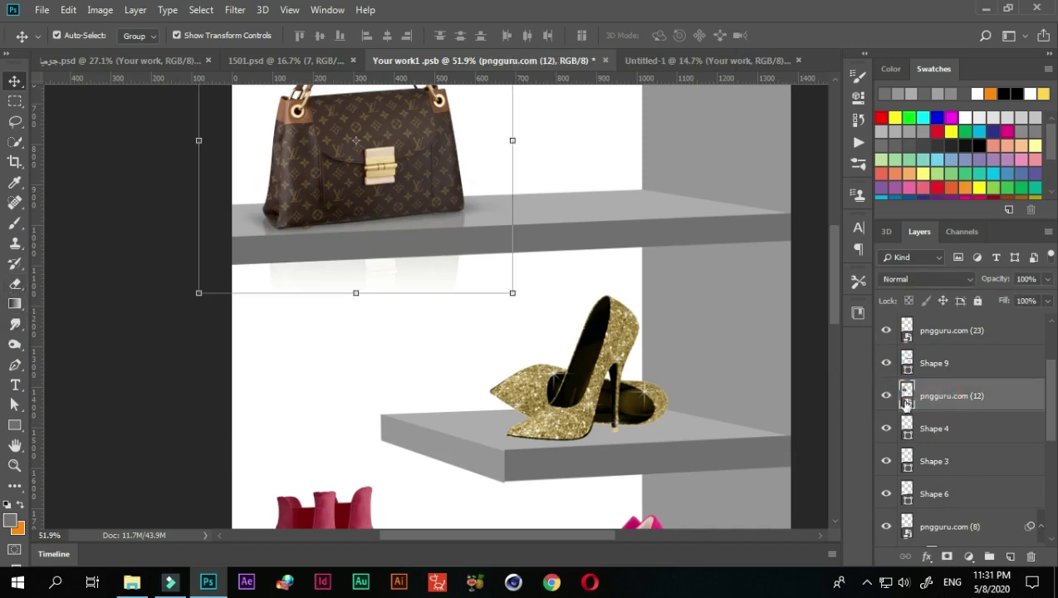
{"action": "left_click", "coordinate": [947, 558]}
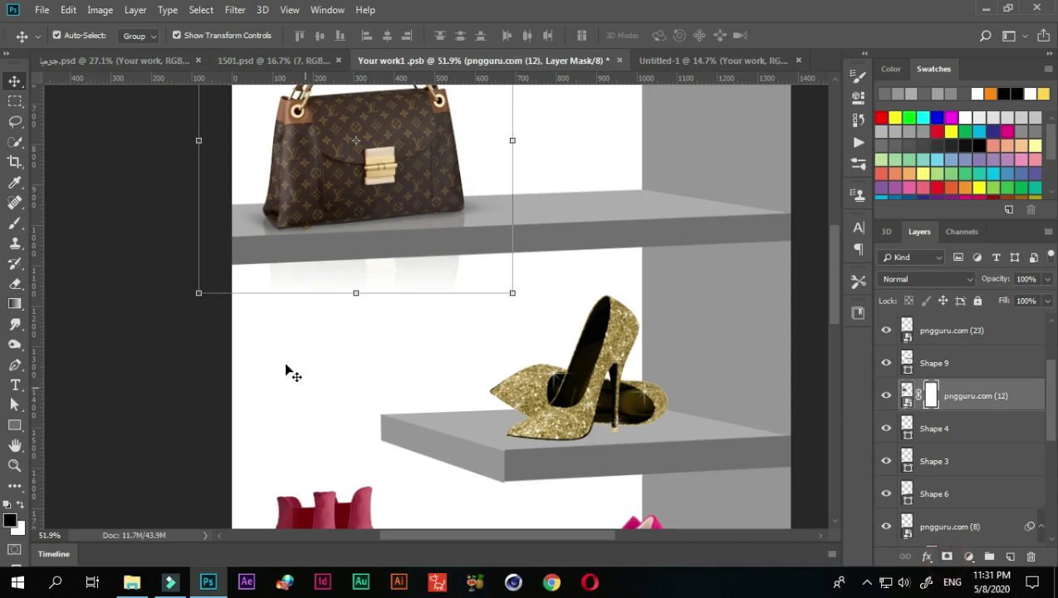
{"action": "left_click", "coordinate": [15, 226]}
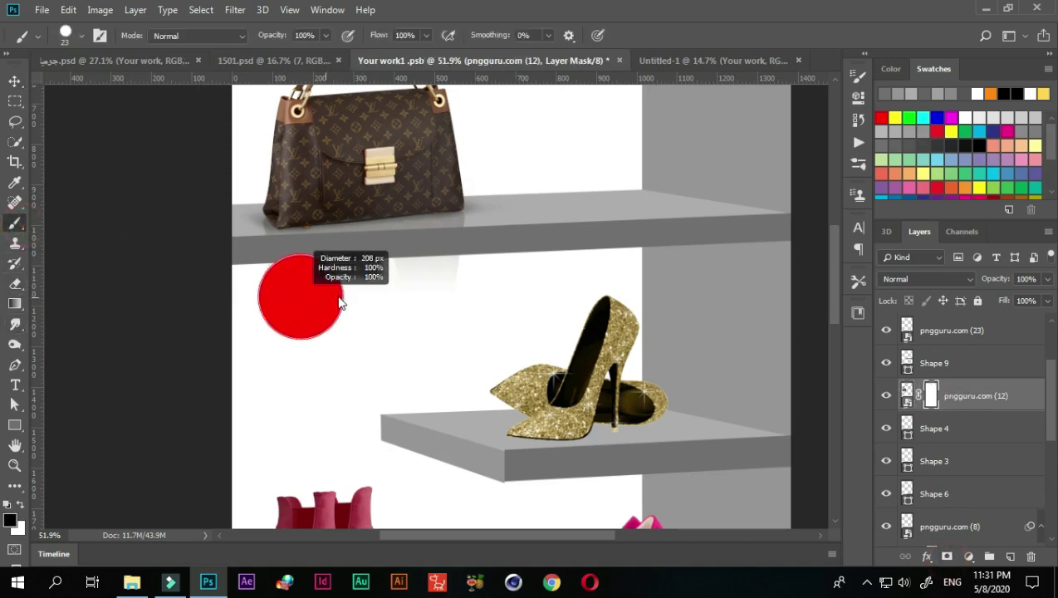
{"action": "mouse_move", "coordinate": [307, 295]}
{"action": "left_mouse_down"}
{"action": "mouse_move", "coordinate": [271, 294]}
{"action": "mouse_move", "coordinate": [510, 297]}
{"action": "mouse_move", "coordinate": [214, 298]}
{"action": "left_mouse_up"}
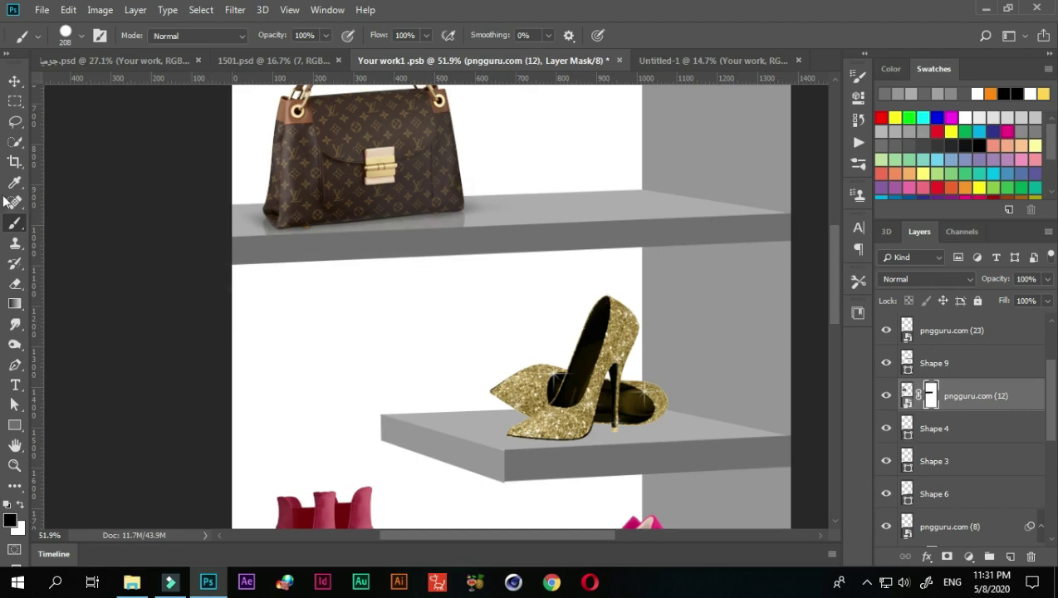
{"action": "left_click", "coordinate": [15, 80]}
{"action": "left_click", "coordinate": [99, 225]}
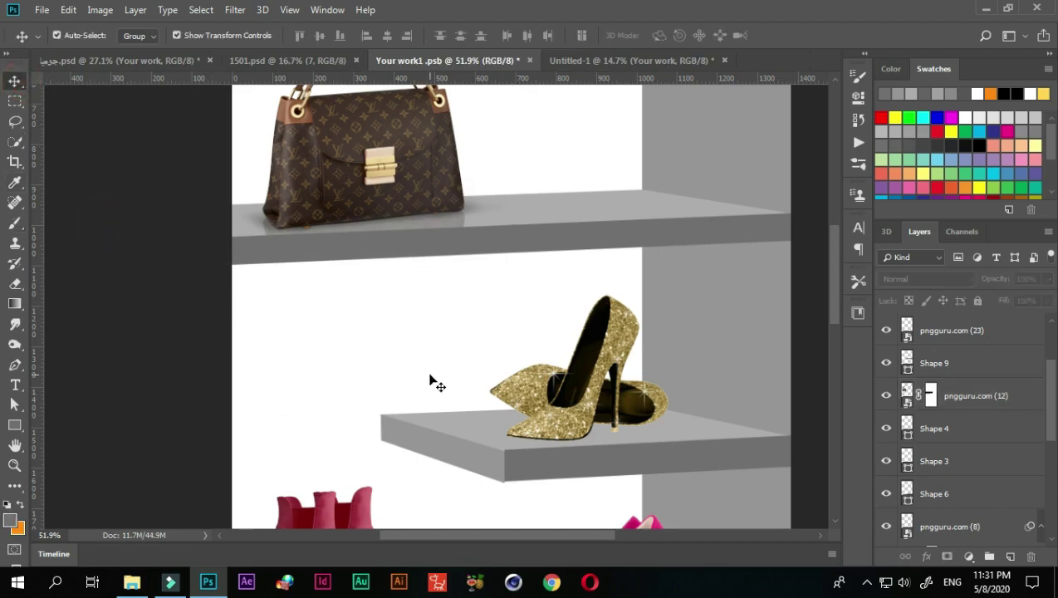
{"action": "scroll", "coordinate": [430, 380], "scroll_direction": "down", "scroll_amount": 2}
{"action": "scroll", "coordinate": [430, 379], "scroll_direction": "up", "scroll_amount": 1}
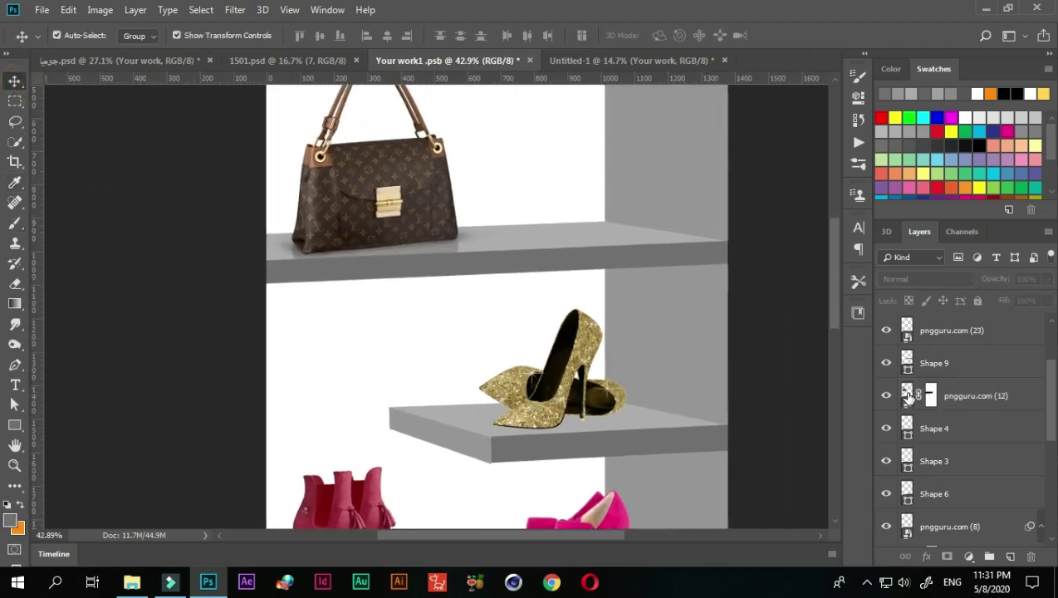
Camera Raw the brown bag: warmer, more contrast, texture and clarity, lower highlights and shadows.
{"action": "left_click", "coordinate": [908, 397]}
{"action": "left_click", "coordinate": [233, 10]}
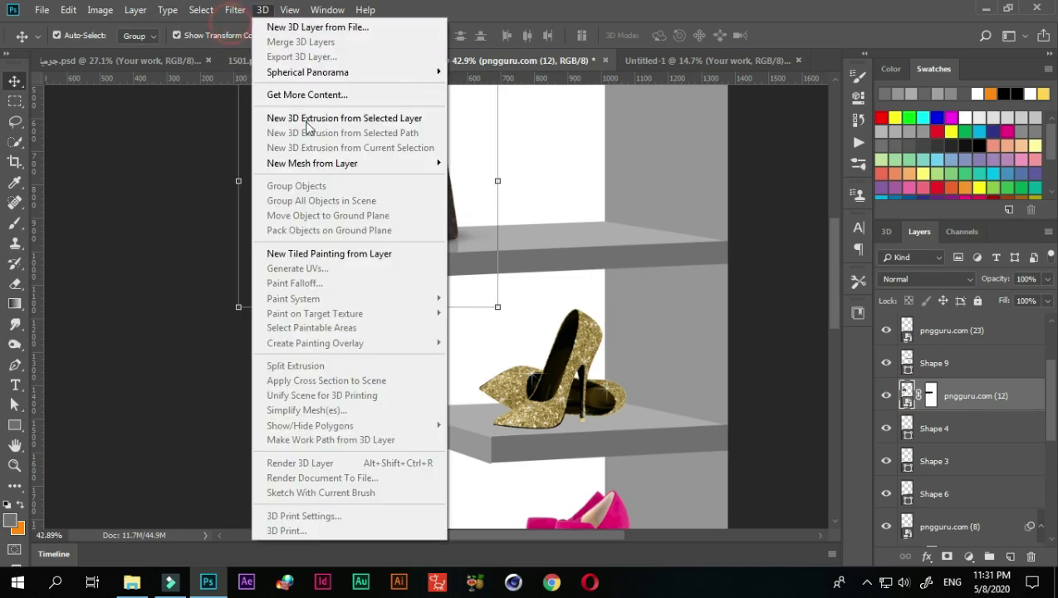
{"action": "mouse_move", "coordinate": [235, 10]}
{"action": "left_click", "coordinate": [282, 102]}
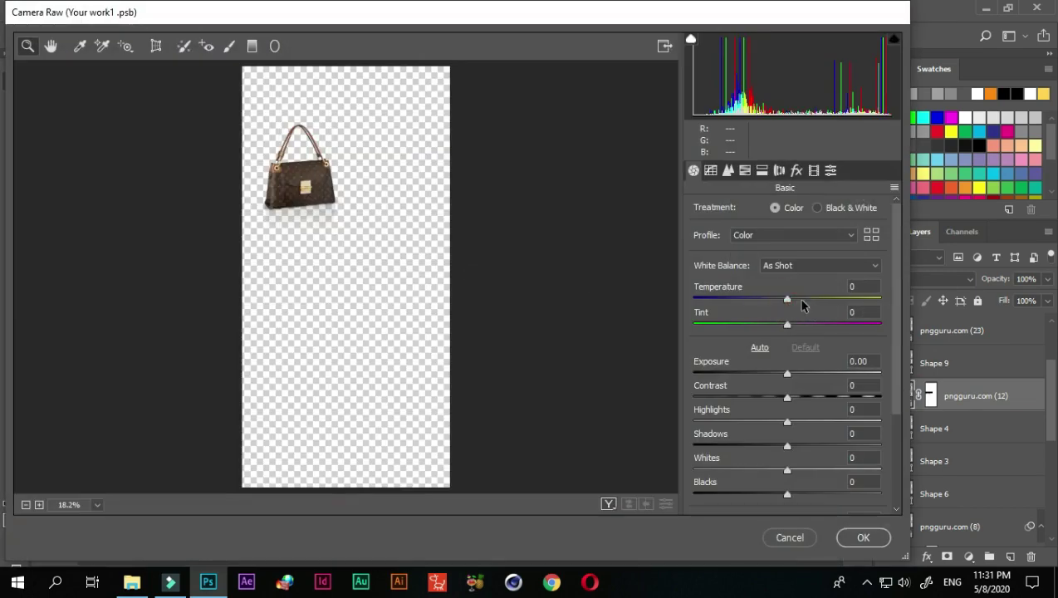
{"action": "mouse_move", "coordinate": [802, 306]}
{"action": "left_mouse_down"}
{"action": "mouse_move", "coordinate": [829, 298]}
{"action": "mouse_move", "coordinate": [764, 326]}
{"action": "left_mouse_up"}
{"action": "left_click_drag", "start_coordinate": [787, 373], "coordinate": [846, 398]}
{"action": "mouse_move", "coordinate": [787, 422]}
{"action": "left_mouse_down"}
{"action": "mouse_move", "coordinate": [767, 422]}
{"action": "mouse_move", "coordinate": [767, 447]}
{"action": "mouse_move", "coordinate": [778, 446]}
{"action": "left_mouse_up"}
{"action": "scroll", "coordinate": [780, 432], "scroll_direction": "down", "scroll_amount": 3}
{"action": "mouse_move", "coordinate": [787, 392]}
{"action": "left_mouse_down"}
{"action": "mouse_move", "coordinate": [810, 392]}
{"action": "mouse_move", "coordinate": [809, 416]}
{"action": "left_mouse_up"}
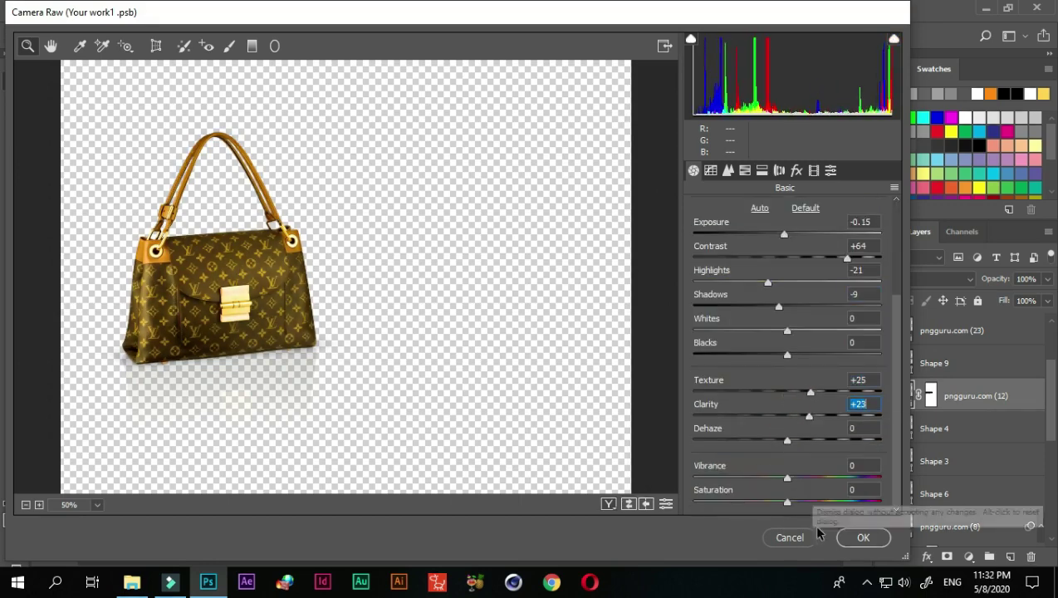
{"action": "left_click", "coordinate": [862, 537]}
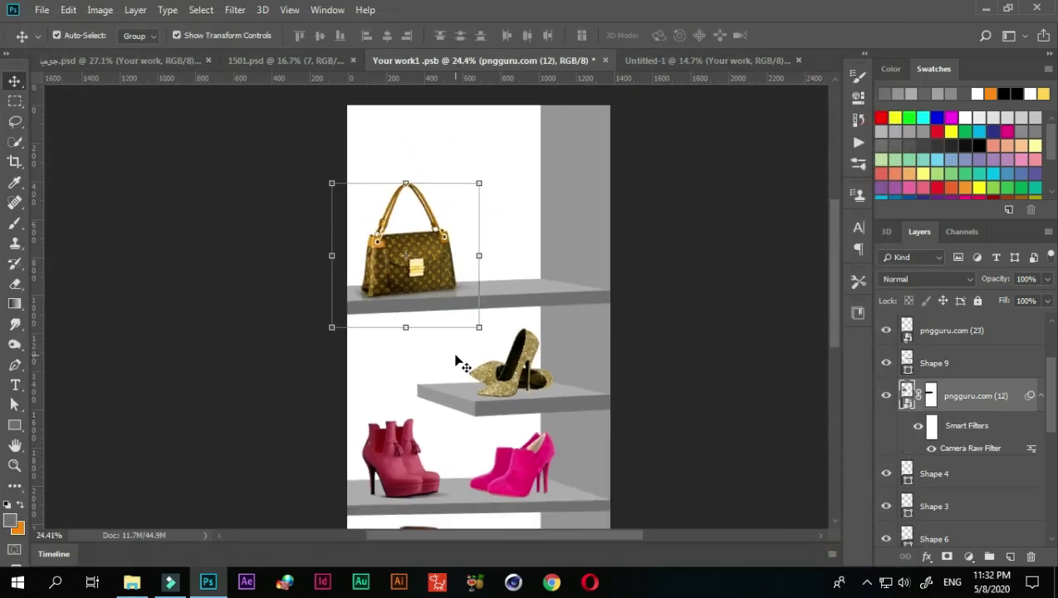
Drag the blue bag image pngguru.com (14) from File Explorer into the shelf design.
{"action": "scroll", "coordinate": [455, 362], "scroll_direction": "down", "scroll_amount": 2}
{"action": "scroll", "coordinate": [462, 382], "scroll_direction": "down", "scroll_amount": 1}
{"action": "scroll", "coordinate": [415, 283], "scroll_direction": "up", "scroll_amount": 1}
{"action": "scroll", "coordinate": [418, 281], "scroll_direction": "up", "scroll_amount": 1}
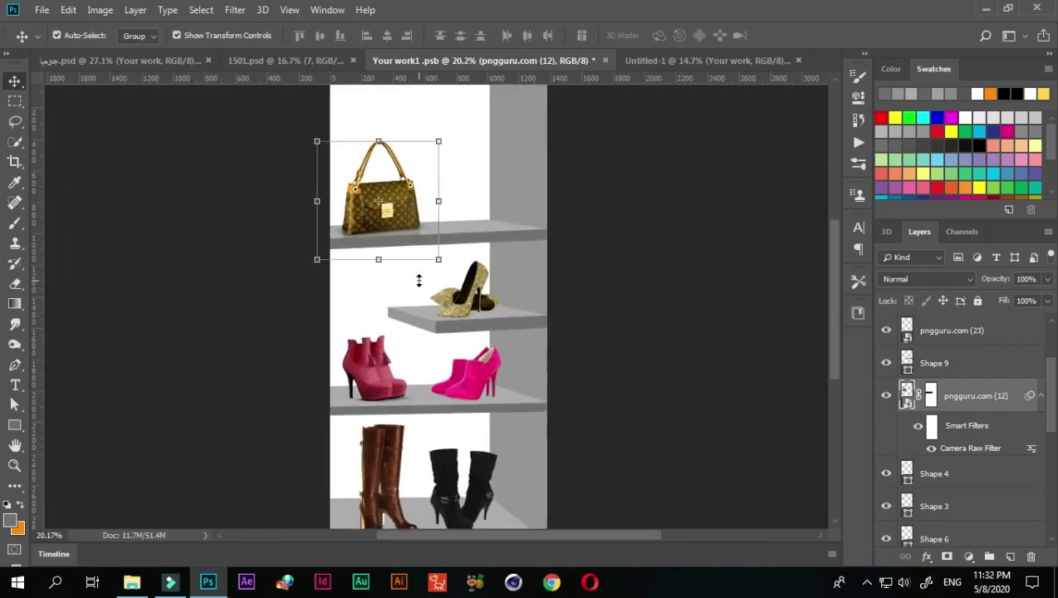
{"action": "scroll", "coordinate": [418, 281], "scroll_direction": "up", "scroll_amount": 1}
{"action": "left_click", "coordinate": [629, 276]}
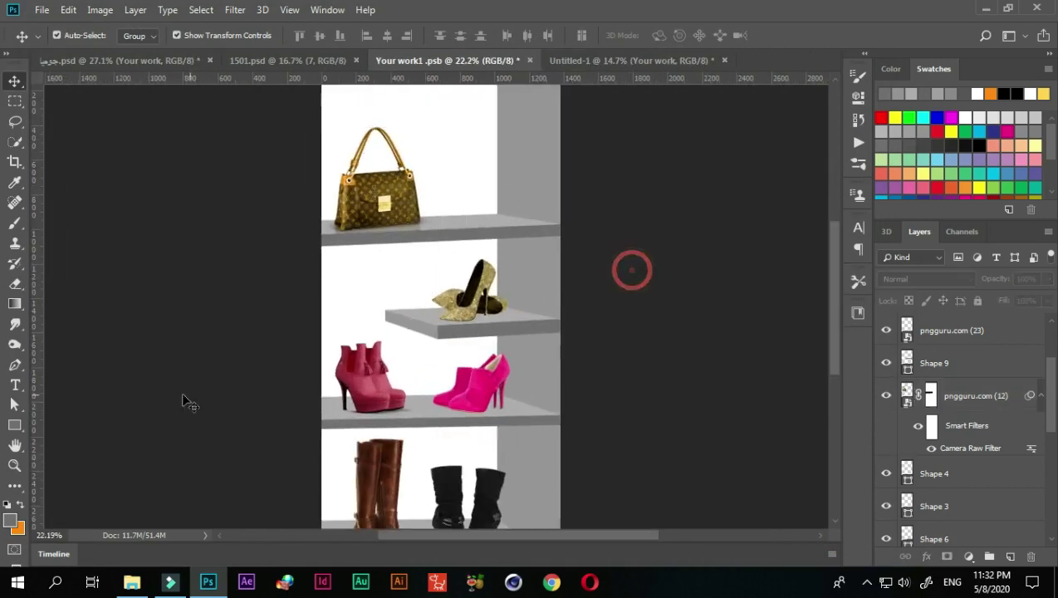
{"action": "left_click", "coordinate": [131, 581]}
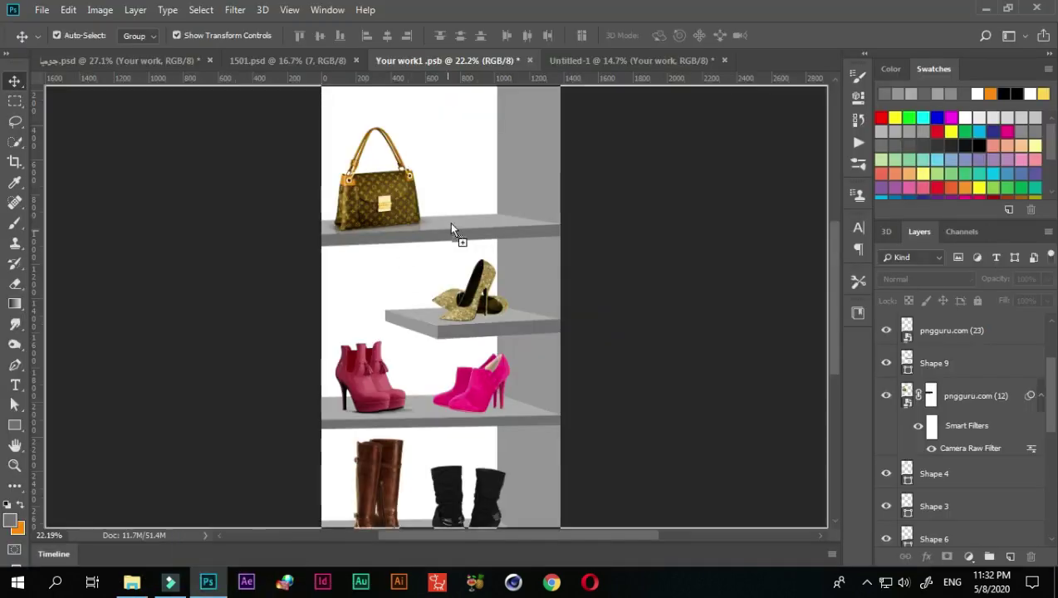
{"action": "left_click_drag", "start_coordinate": [841, 193], "coordinate": [448, 222]}
Scale down and flip the blue bag horizontally, placing it beside the brown bag.
{"action": "left_click_drag", "start_coordinate": [548, 449], "coordinate": [480, 200]}
{"action": "right_click", "coordinate": [476, 212]}
{"action": "left_click", "coordinate": [531, 384]}
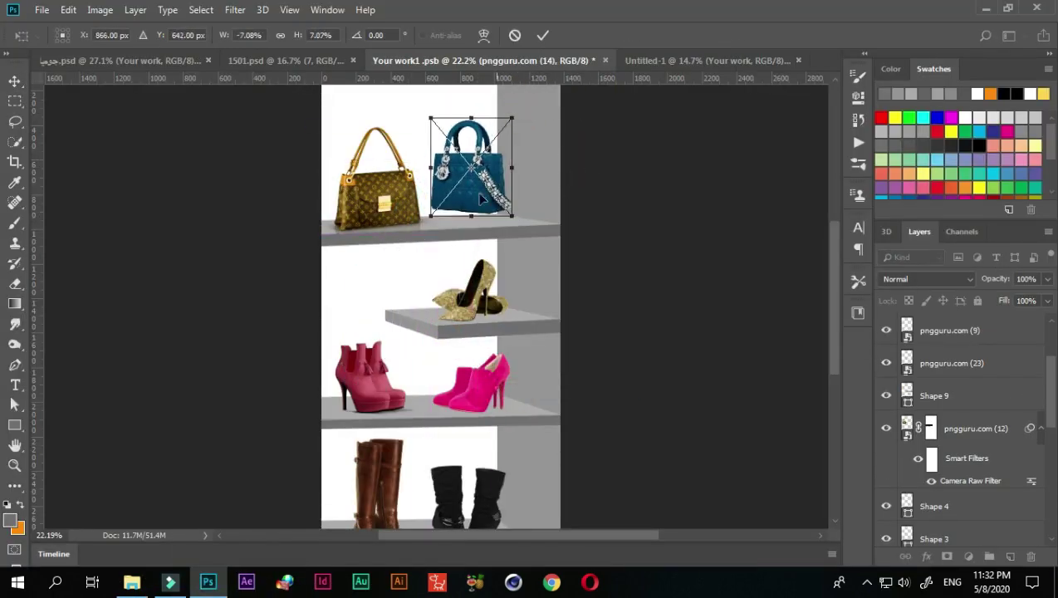
{"action": "key", "text": "Return"}
{"action": "scroll", "coordinate": [644, 217], "scroll_direction": "up", "scroll_amount": 2}
{"action": "scroll", "coordinate": [423, 205], "scroll_direction": "up", "scroll_amount": 2}
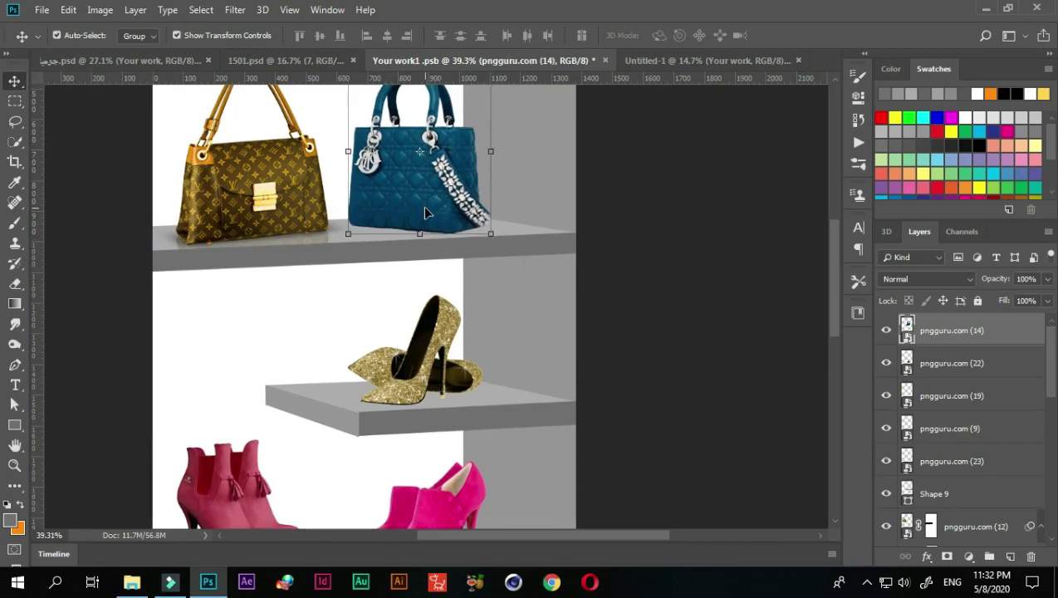
{"action": "scroll", "coordinate": [656, 229], "scroll_direction": "down", "scroll_amount": 2}
{"action": "scroll", "coordinate": [657, 229], "scroll_direction": "down", "scroll_amount": 2}
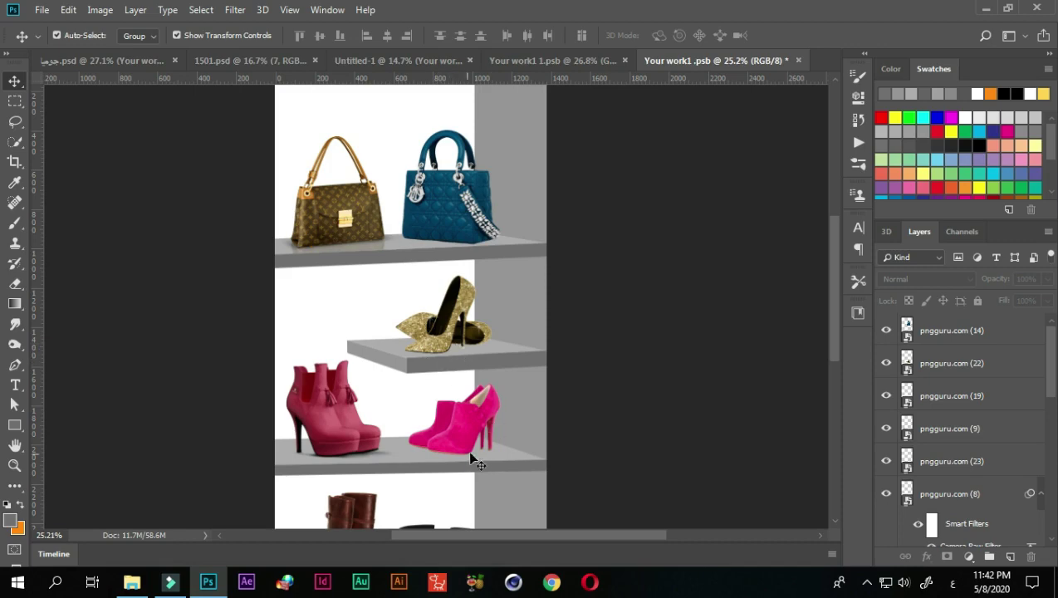
Duplicate the blue bag layer pngguru.com (14).
{"action": "scroll", "coordinate": [454, 450], "scroll_direction": "down", "scroll_amount": 1}
{"action": "scroll", "coordinate": [455, 449], "scroll_direction": "down", "scroll_amount": 1}
{"action": "scroll", "coordinate": [473, 498], "scroll_direction": "up", "scroll_amount": 1}
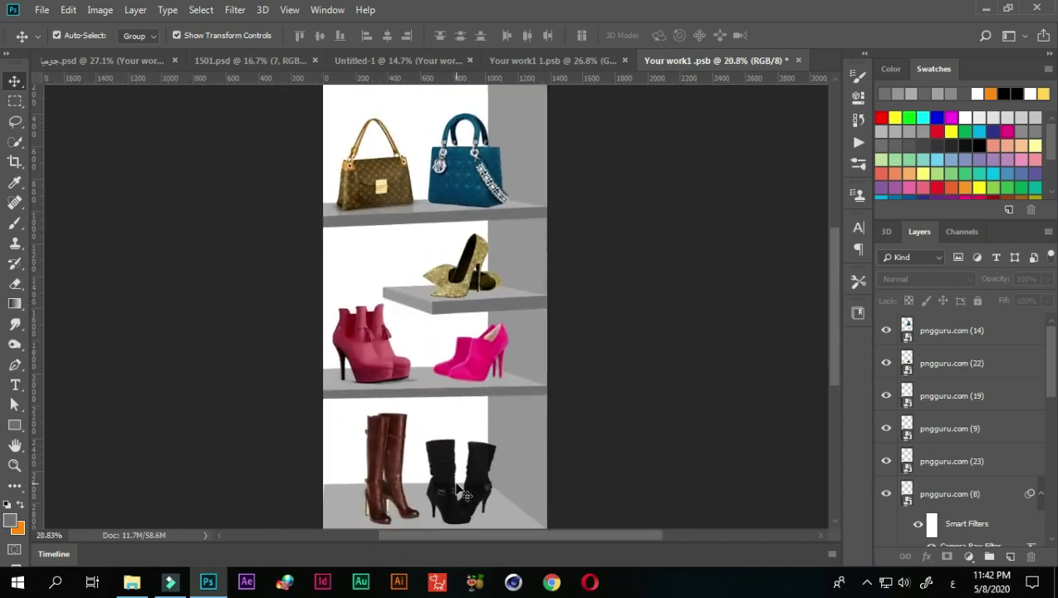
{"action": "scroll", "coordinate": [481, 523], "scroll_direction": "up", "scroll_amount": 1}
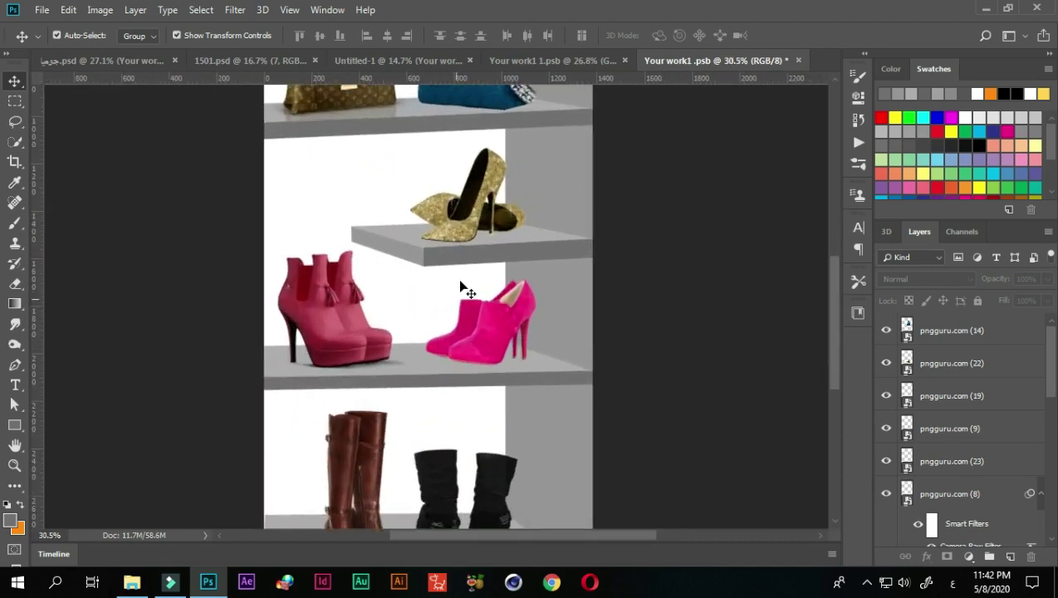
{"action": "scroll", "coordinate": [460, 283], "scroll_direction": "down", "scroll_amount": 2}
{"action": "scroll", "coordinate": [471, 252], "scroll_direction": "up", "scroll_amount": 1}
{"action": "scroll", "coordinate": [473, 207], "scroll_direction": "up", "scroll_amount": 1}
{"action": "scroll", "coordinate": [465, 203], "scroll_direction": "up", "scroll_amount": 2}
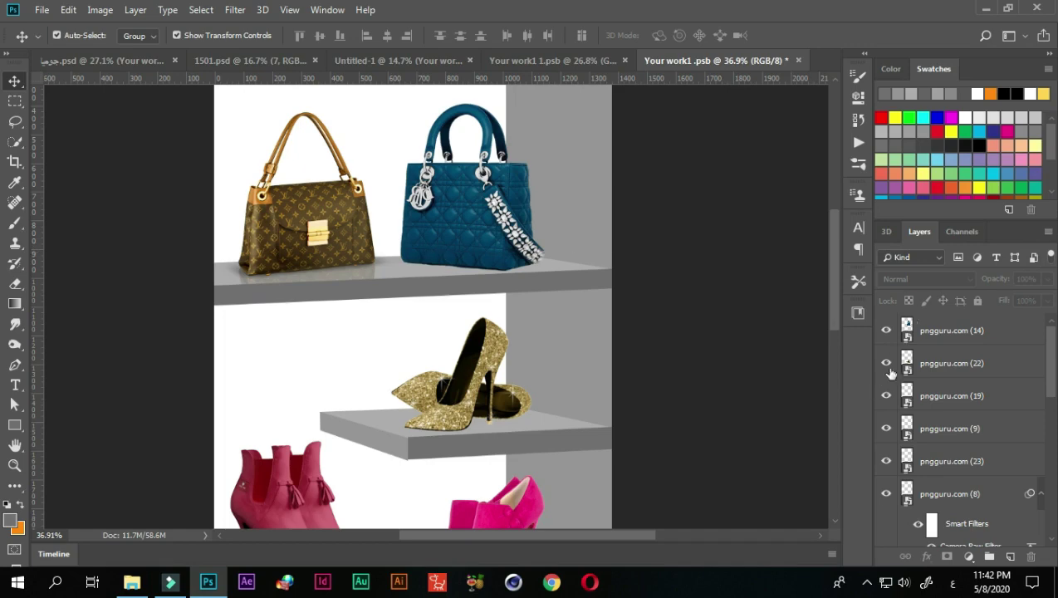
{"action": "left_click", "coordinate": [947, 333]}
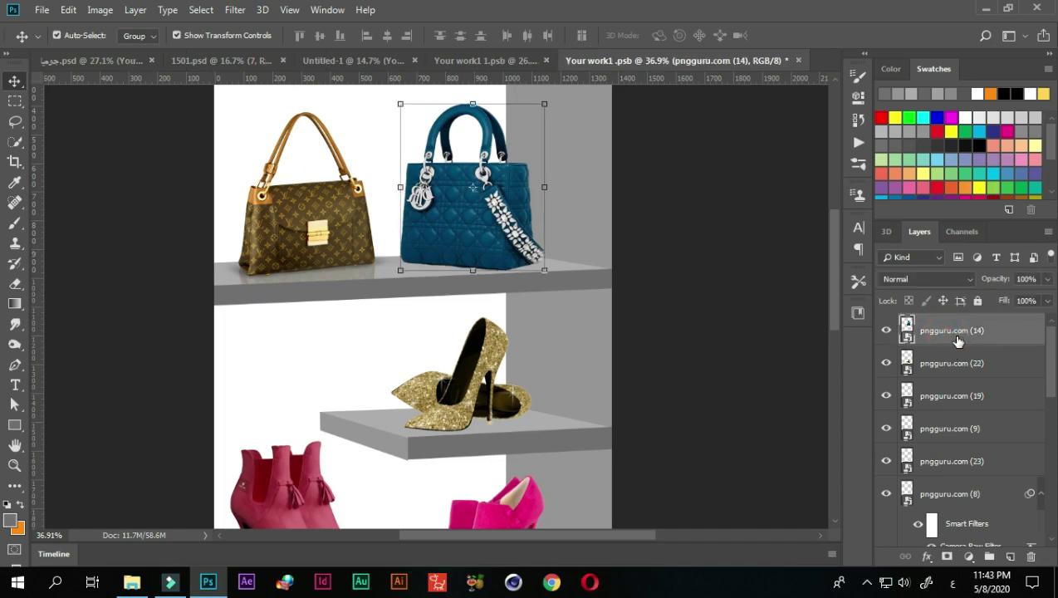
{"action": "key", "text": "ctrl+j"}
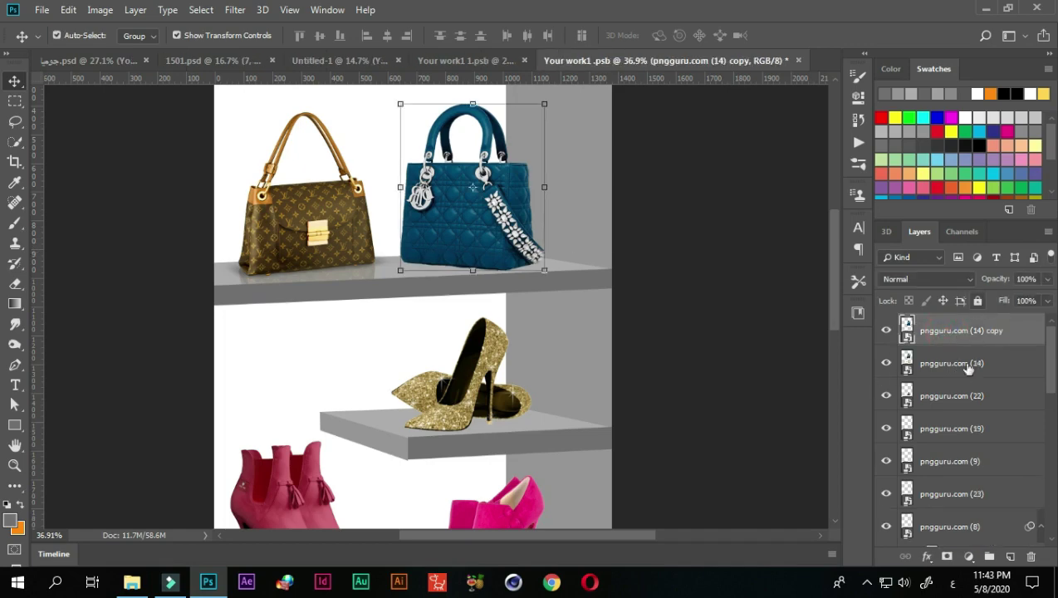
Flip the original blue bag upside down under the shelf and warp it into a reflection.
{"action": "left_click", "coordinate": [960, 370]}
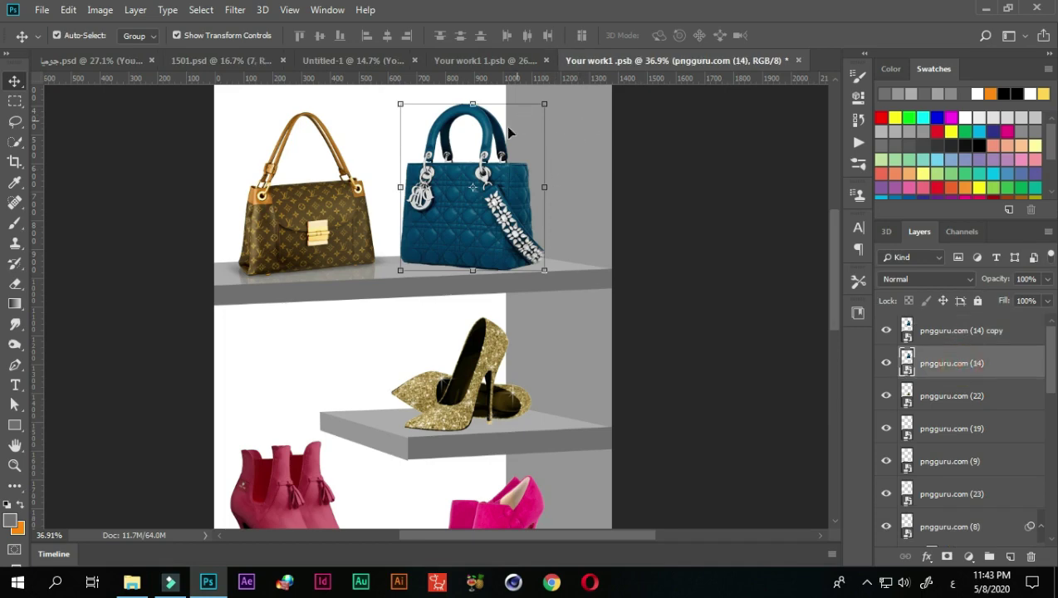
{"action": "key", "text": "ctrl+t"}
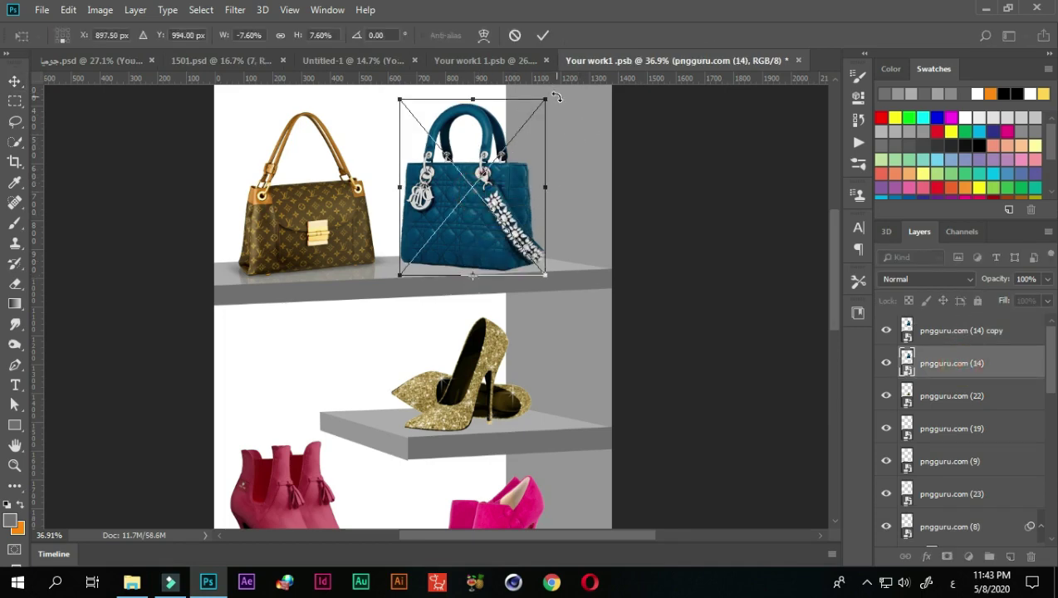
{"action": "left_click_drag", "start_coordinate": [556, 97], "coordinate": [439, 315]}
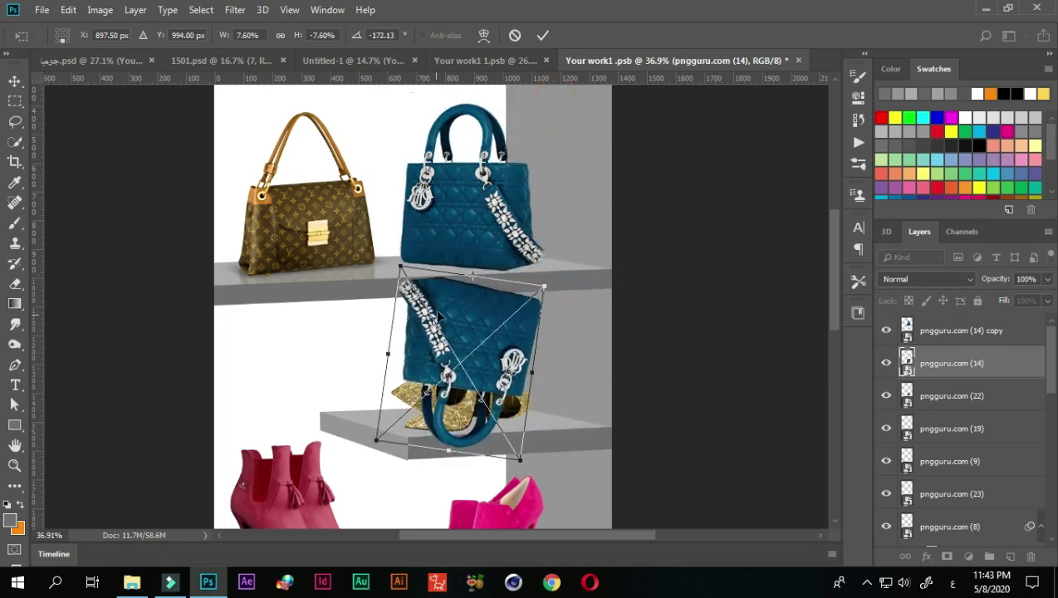
{"action": "left_click_drag", "start_coordinate": [465, 306], "coordinate": [454, 289]}
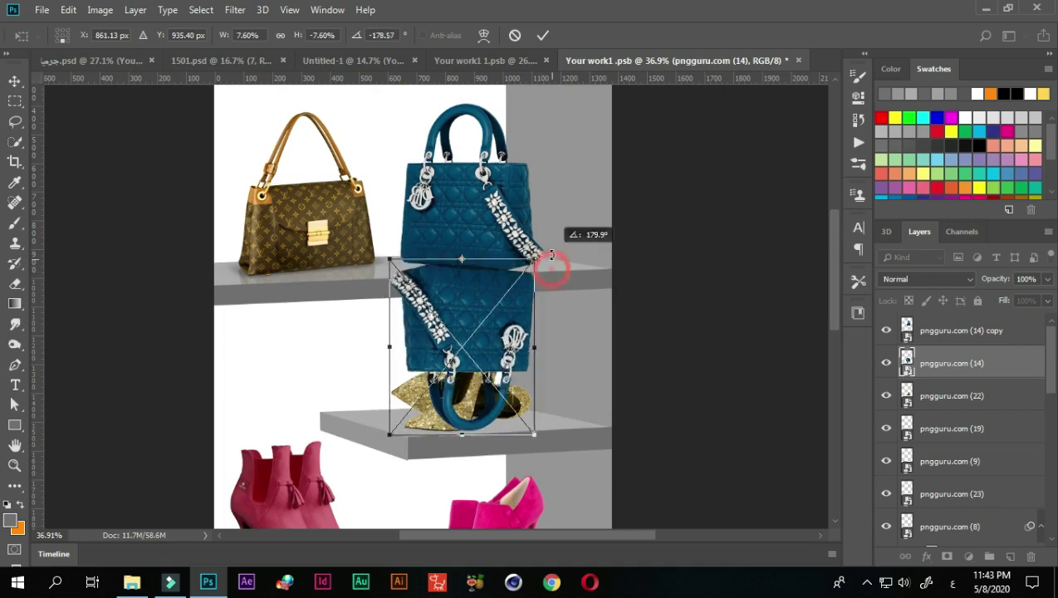
{"action": "left_click_drag", "start_coordinate": [552, 268], "coordinate": [545, 250]}
{"action": "left_click", "coordinate": [483, 35]}
{"action": "scroll", "coordinate": [539, 262], "scroll_direction": "up", "scroll_amount": 2}
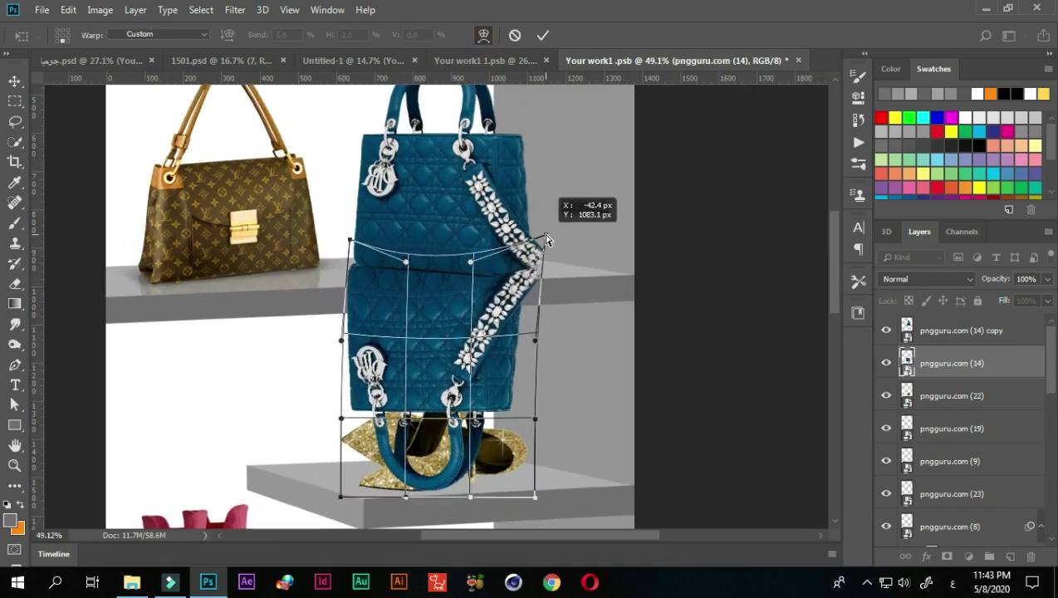
{"action": "left_click", "coordinate": [542, 35]}
{"action": "scroll", "coordinate": [452, 403], "scroll_direction": "down", "scroll_amount": 1, "text": "alt"}
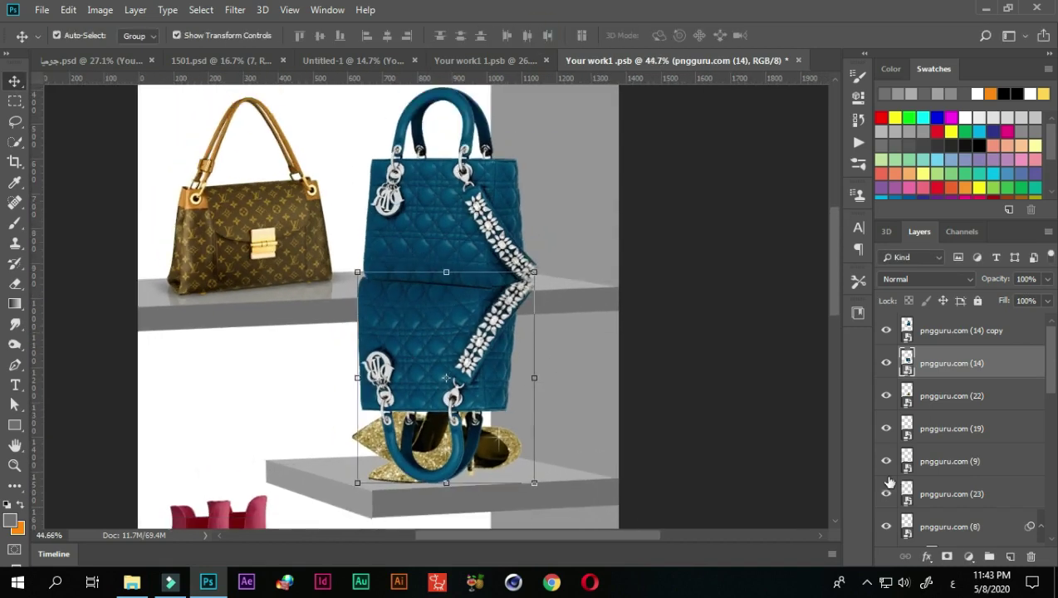
Fade the reflected bag with a gradient on a new layer mask.
{"action": "left_click", "coordinate": [947, 555]}
{"action": "key", "text": "g"}
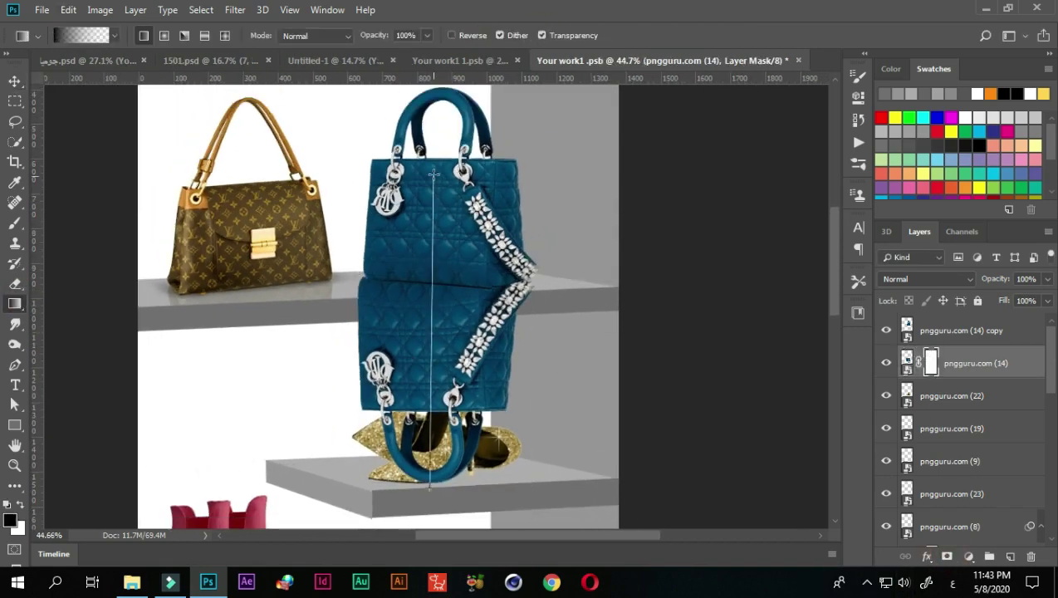
{"action": "left_click_drag", "start_coordinate": [429, 486], "coordinate": [434, 173]}
{"action": "scroll", "coordinate": [433, 249], "scroll_direction": "up", "scroll_amount": 2}
{"action": "scroll", "coordinate": [373, 333], "scroll_direction": "down", "scroll_amount": 1, "text": "alt"}
{"action": "scroll", "coordinate": [373, 332], "scroll_direction": "up", "scroll_amount": 1, "text": "alt"}
With a Soft Round brush at 39% flow, paint out the reflection below the shelf.
{"action": "key", "text": "b"}
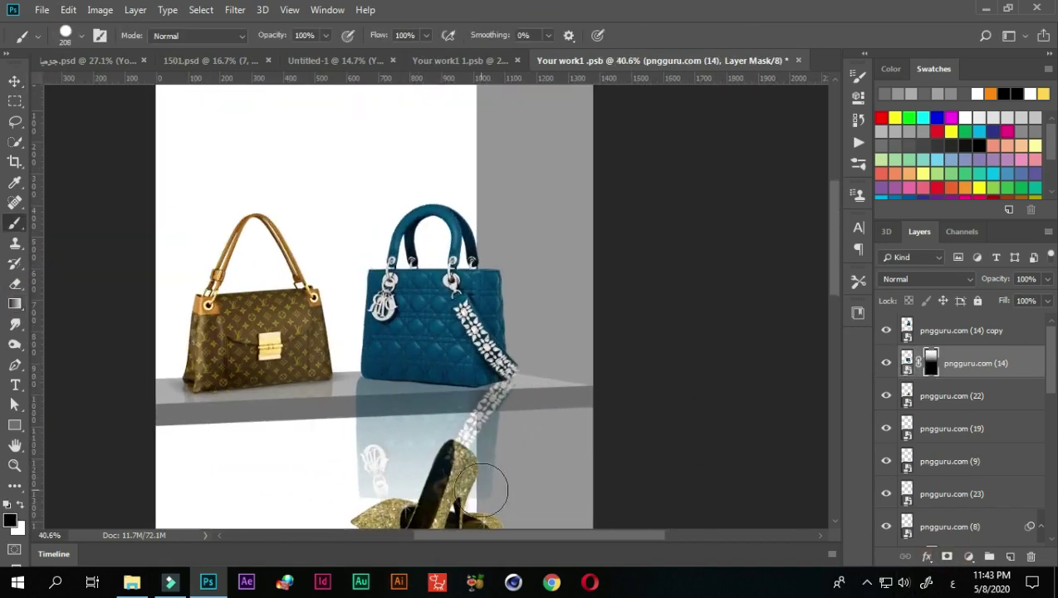
{"action": "scroll", "coordinate": [486, 490], "scroll_direction": "down", "scroll_amount": 2}
{"action": "scroll", "coordinate": [464, 373], "scroll_direction": "up", "scroll_amount": 2, "text": "alt"}
{"action": "key", "text": "shift+1"}
{"action": "key", "text": "shift+1"}
{"action": "left_click", "coordinate": [75, 34]}
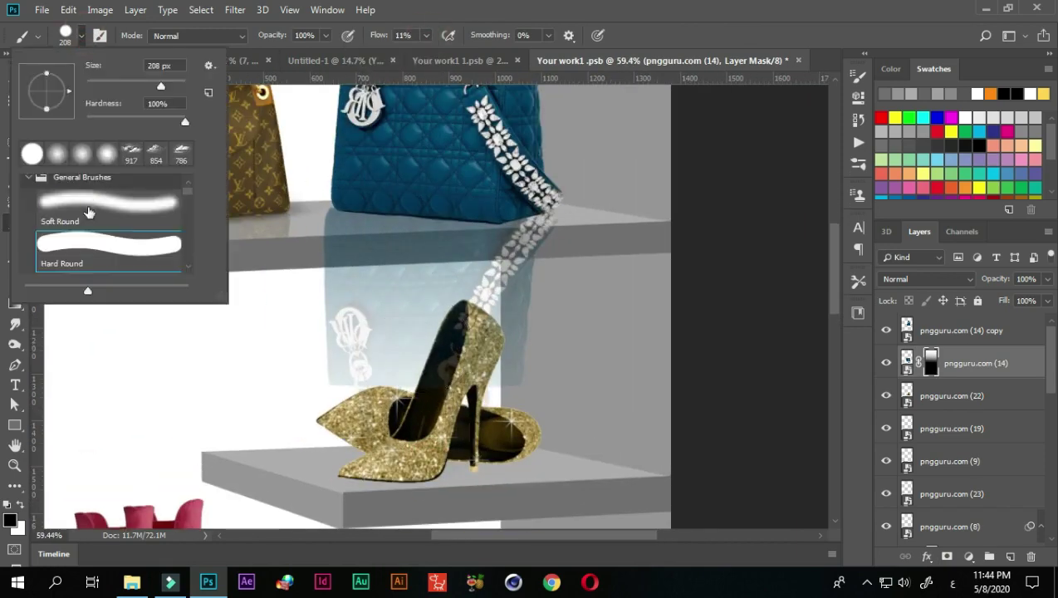
{"action": "double_click", "coordinate": [89, 212]}
{"action": "key", "text": "shift+3"}
{"action": "key", "text": "shift+9"}
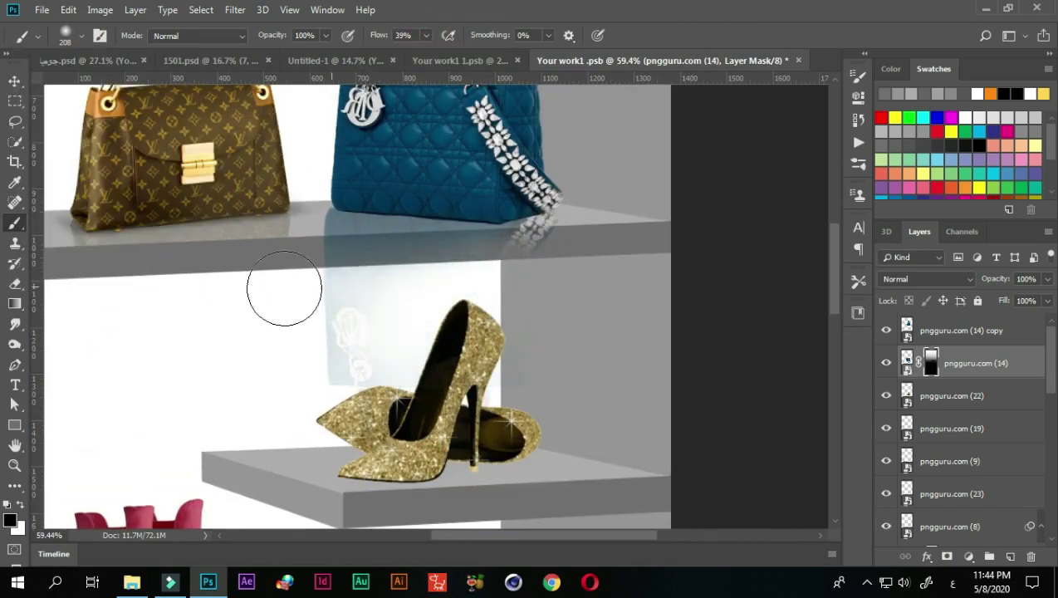
{"action": "mouse_move", "coordinate": [284, 288]}
{"action": "left_mouse_down"}
{"action": "mouse_move", "coordinate": [342, 283]}
{"action": "mouse_move", "coordinate": [314, 276]}
{"action": "mouse_move", "coordinate": [543, 266]}
{"action": "left_mouse_up"}
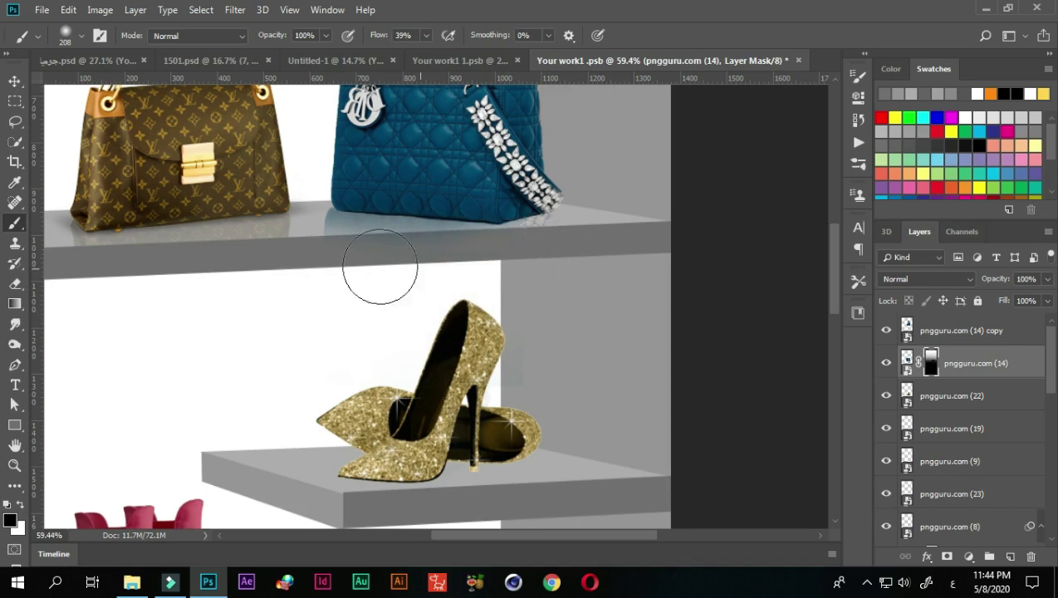
Lower the blue bag layer's opacity to about 85%.
{"action": "scroll", "coordinate": [235, 279], "scroll_direction": "down", "scroll_amount": 1, "text": "alt"}
{"action": "left_click_drag", "start_coordinate": [1047, 279], "coordinate": [1034, 307]}
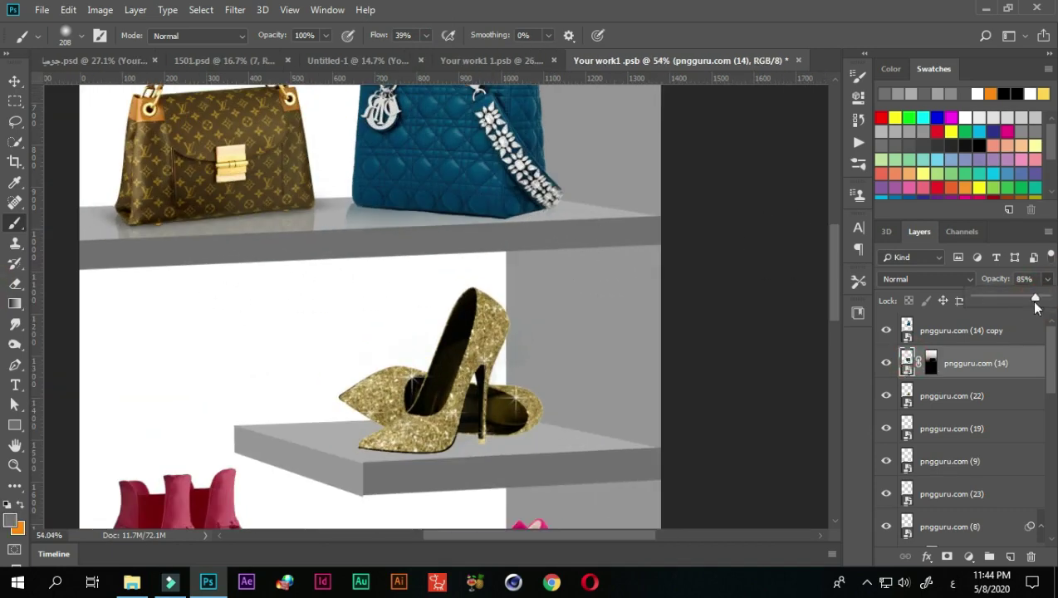
{"action": "scroll", "coordinate": [370, 307], "scroll_direction": "down", "scroll_amount": 3, "text": "alt"}
{"action": "scroll", "coordinate": [369, 307], "scroll_direction": "up", "scroll_amount": 2, "text": "alt"}
On a new layer, paint a soft black dot under the gold heels.
{"action": "key", "text": "v"}
{"action": "left_click", "coordinate": [952, 395]}
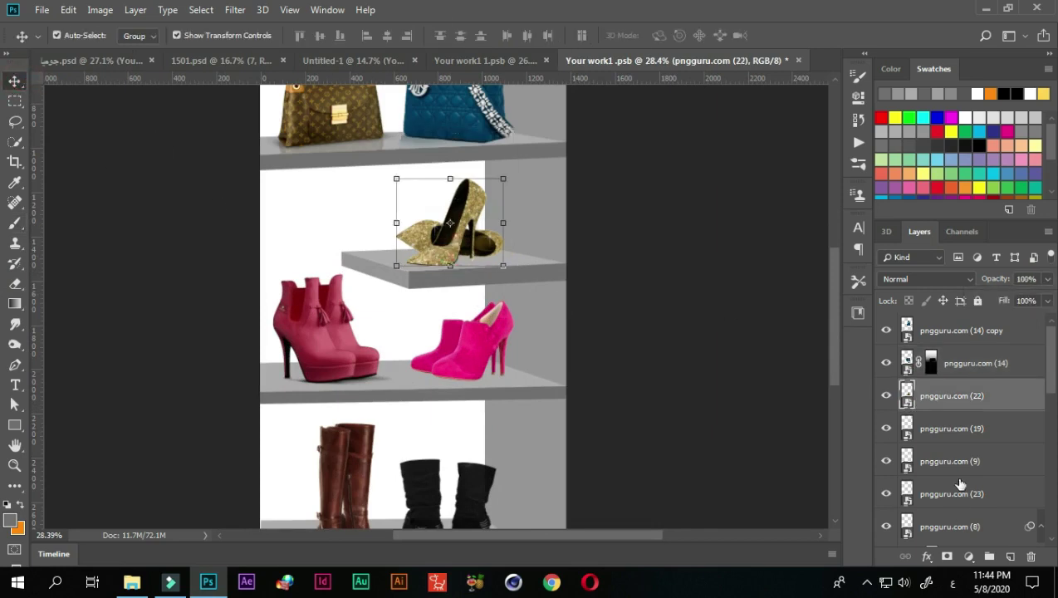
{"action": "left_click", "coordinate": [945, 428]}
{"action": "left_click", "coordinate": [1010, 556]}
{"action": "scroll", "coordinate": [425, 297], "scroll_direction": "up", "scroll_amount": 1, "text": "alt"}
{"action": "left_click", "coordinate": [15, 224]}
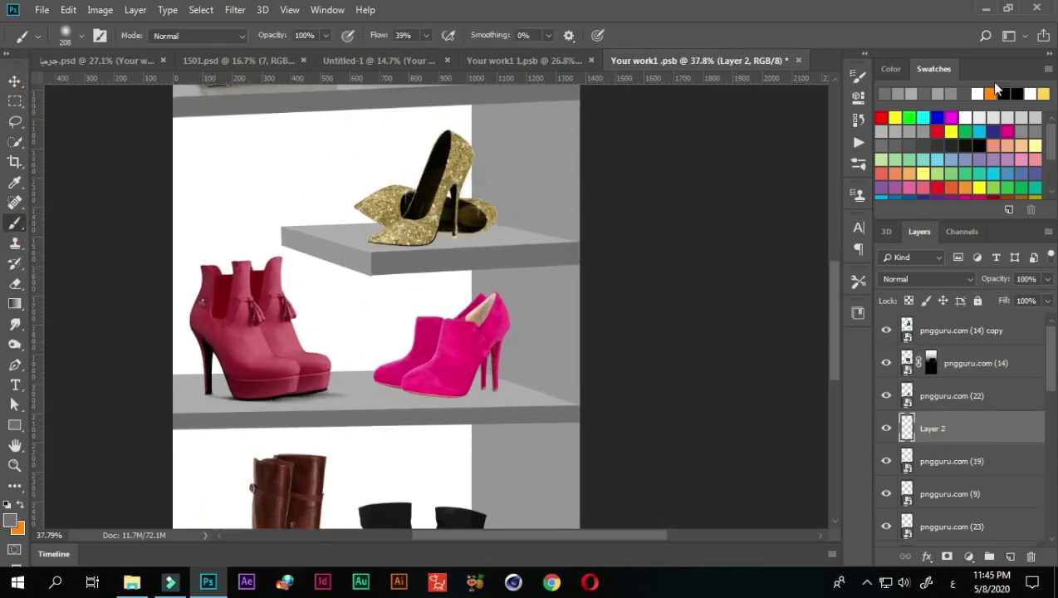
{"action": "key", "text": "d"}
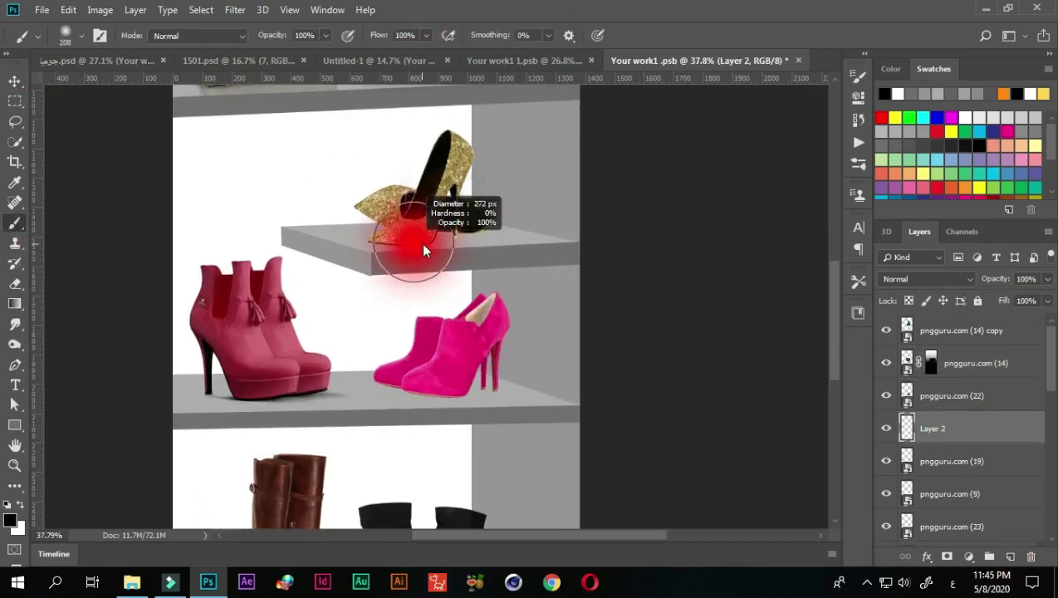
{"action": "left_click", "coordinate": [413, 237]}
Squash the dot into a wide flat shadow under the gold heels at 67% opacity.
{"action": "key", "text": "ctrl+t"}
{"action": "mouse_move", "coordinate": [413, 178]}
{"action": "left_mouse_down"}
{"action": "mouse_move", "coordinate": [409, 275]}
{"action": "mouse_move", "coordinate": [401, 228]}
{"action": "left_mouse_up"}
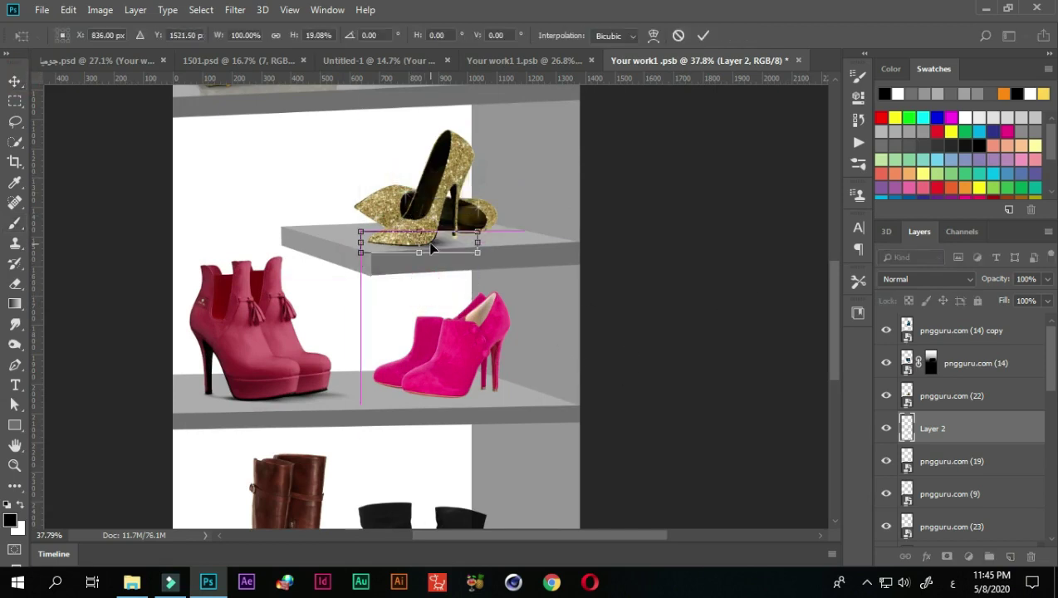
{"action": "mouse_move", "coordinate": [473, 240]}
{"action": "left_mouse_down"}
{"action": "mouse_move", "coordinate": [544, 231]}
{"action": "mouse_move", "coordinate": [551, 242]}
{"action": "mouse_move", "coordinate": [552, 215]}
{"action": "left_mouse_up"}
{"action": "scroll", "coordinate": [458, 254], "scroll_direction": "up", "scroll_amount": 2, "text": "alt"}
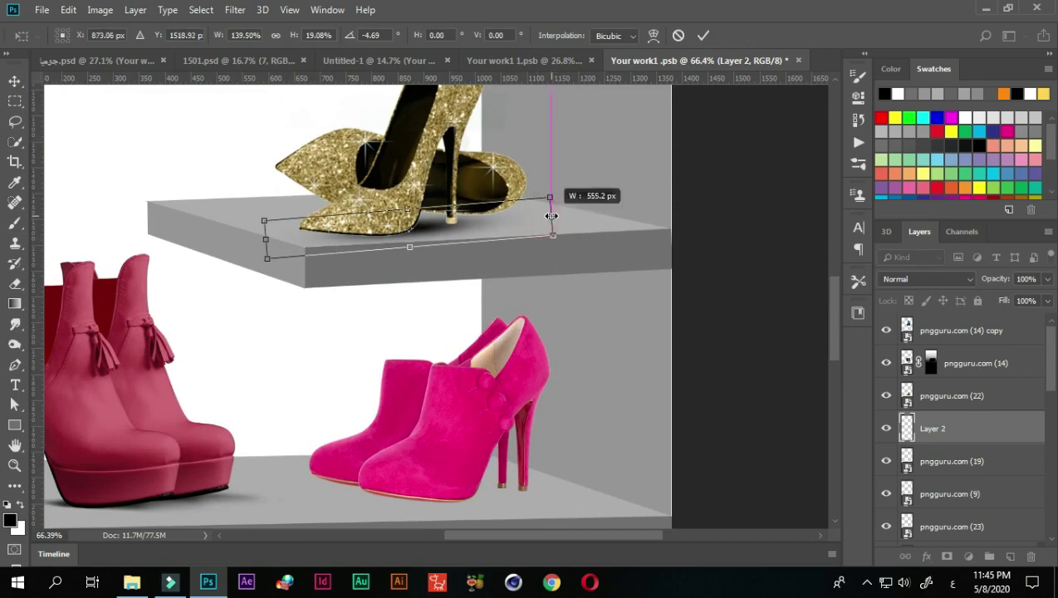
{"action": "left_click_drag", "start_coordinate": [266, 239], "coordinate": [229, 229]}
{"action": "left_click_drag", "start_coordinate": [556, 214], "coordinate": [558, 229]}
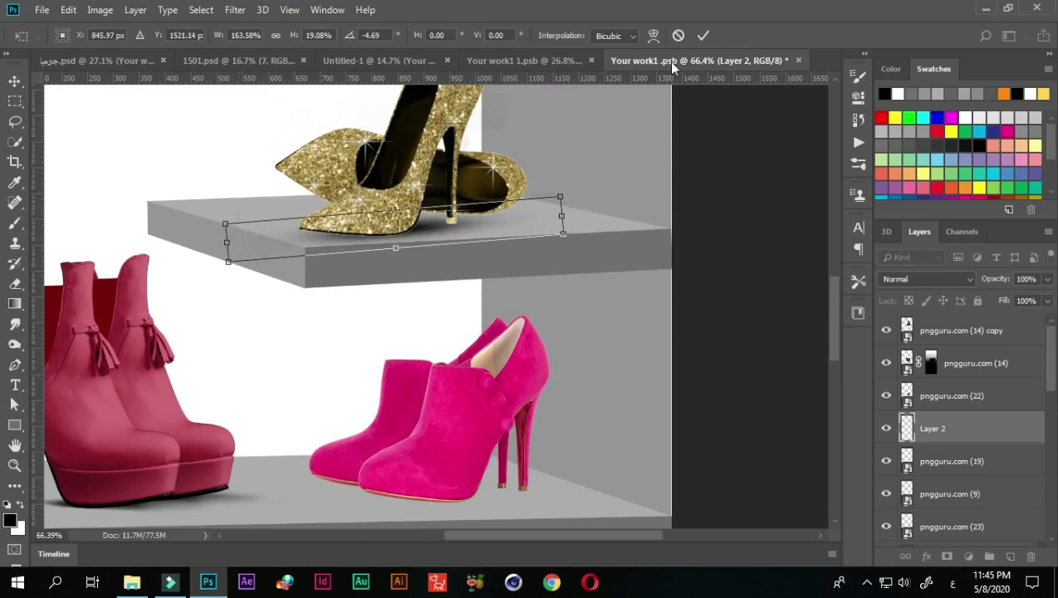
{"action": "key", "text": "Return"}
{"action": "left_click_drag", "start_coordinate": [1048, 285], "coordinate": [1023, 305]}
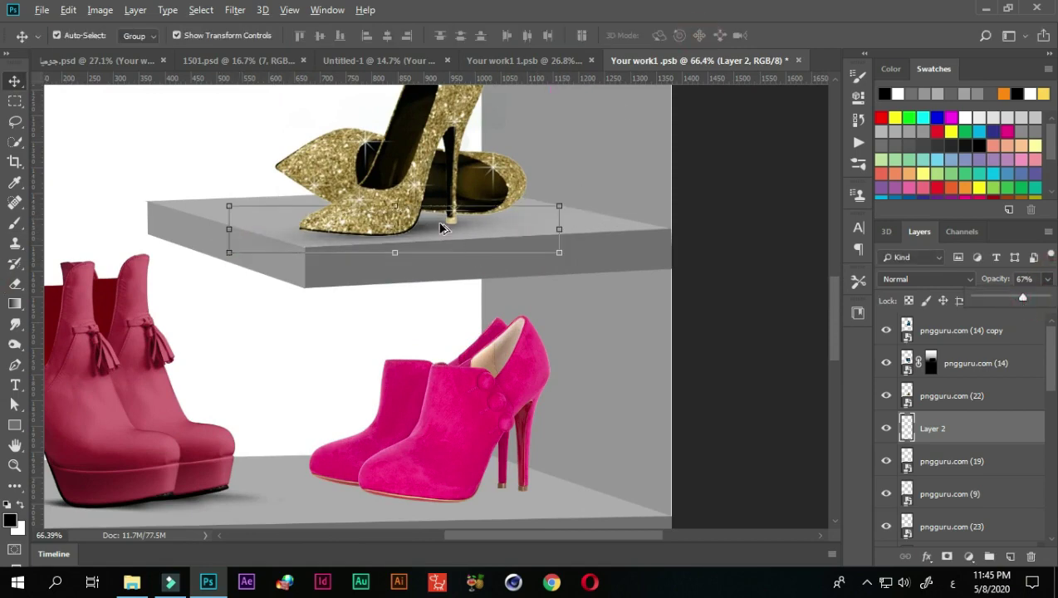
Duplicate the gold heels' shadow, tilting and stretching it wider.
{"action": "key", "text": "ctrl+j"}
{"action": "key", "text": "ctrl+t"}
{"action": "left_click_drag", "start_coordinate": [576, 259], "coordinate": [602, 239]}
{"action": "left_click_drag", "start_coordinate": [235, 189], "coordinate": [160, 188]}
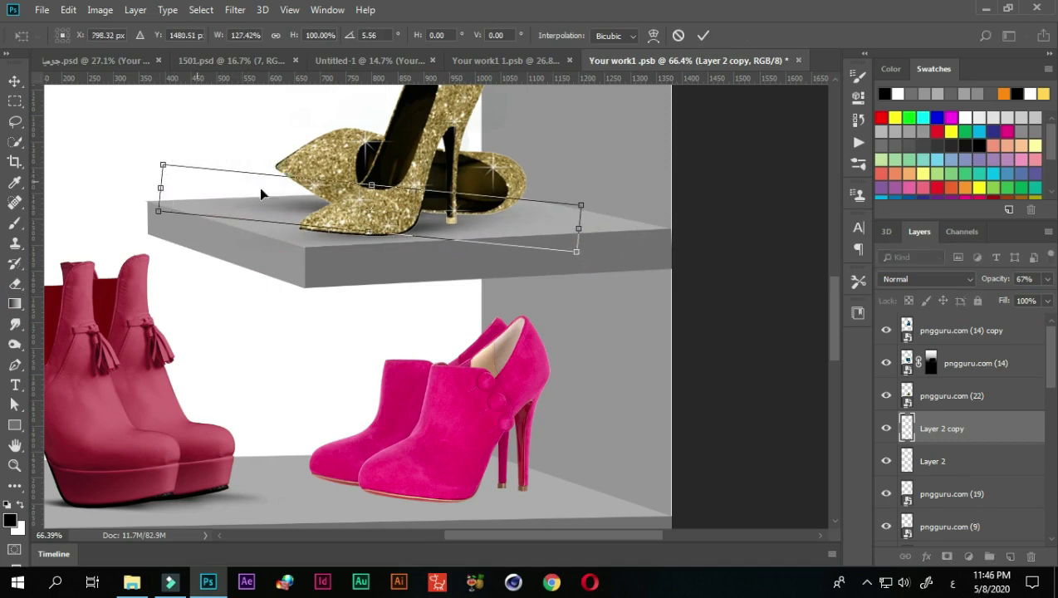
{"action": "left_click_drag", "start_coordinate": [578, 229], "coordinate": [619, 230]}
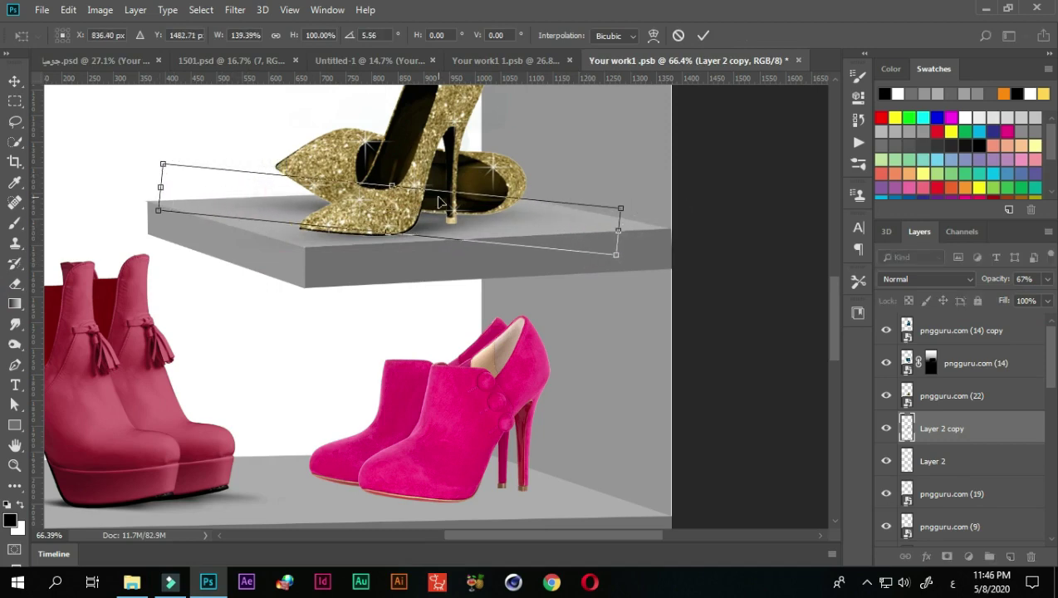
{"action": "left_click", "coordinate": [702, 35]}
{"action": "scroll", "coordinate": [446, 326], "scroll_direction": "down", "scroll_amount": 2}
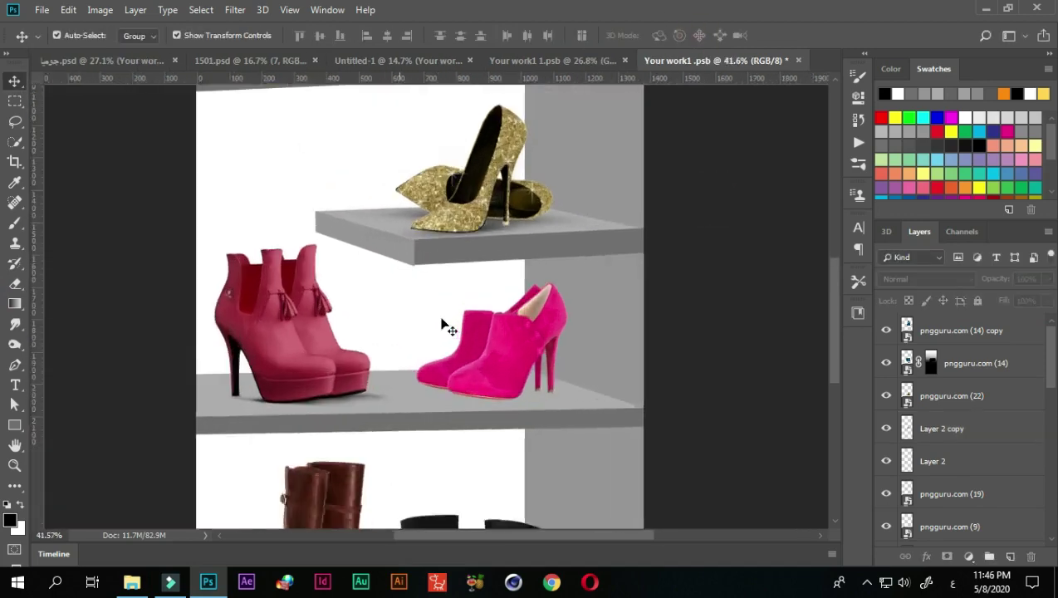
Copy a shadow under the pink shoes, rotated along the shelf at 48% opacity.
{"action": "left_click_drag", "start_coordinate": [512, 201], "coordinate": [524, 432]}
{"action": "scroll", "coordinate": [524, 432], "scroll_direction": "up", "scroll_amount": 5}
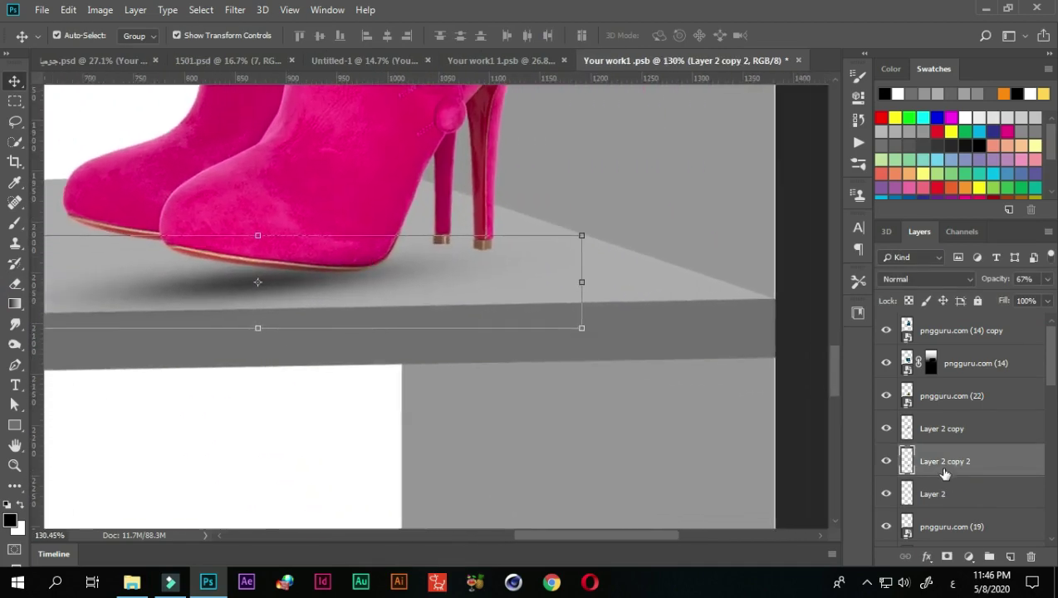
{"action": "left_click_drag", "start_coordinate": [943, 472], "coordinate": [953, 508]}
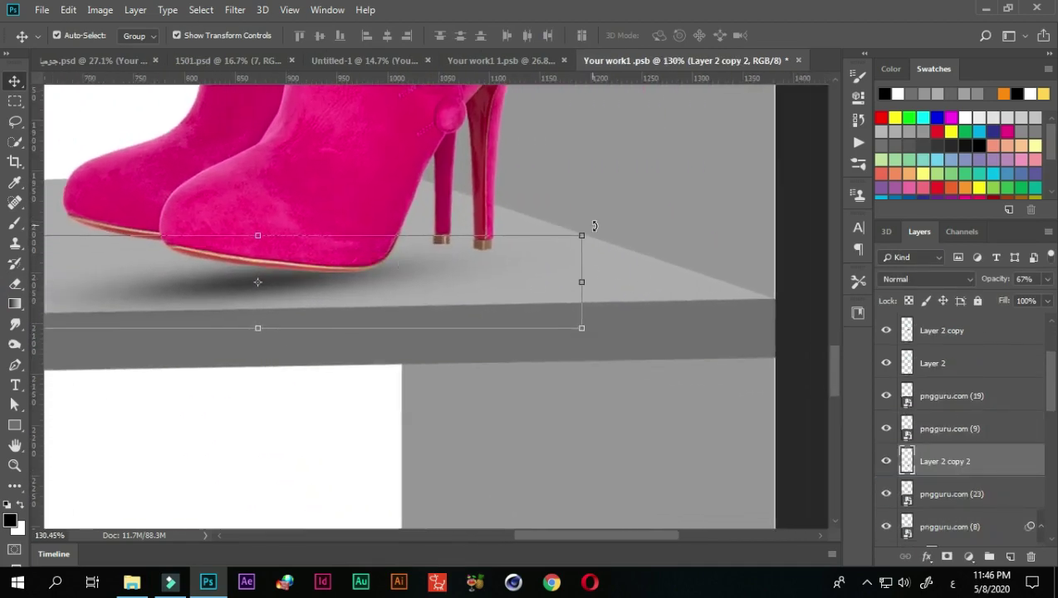
{"action": "left_click_drag", "start_coordinate": [594, 225], "coordinate": [319, 277]}
{"action": "scroll", "coordinate": [319, 277], "scroll_direction": "down", "scroll_amount": 3}
{"action": "left_click_drag", "start_coordinate": [189, 374], "coordinate": [541, 295]}
{"action": "left_click_drag", "start_coordinate": [366, 283], "coordinate": [366, 292]}
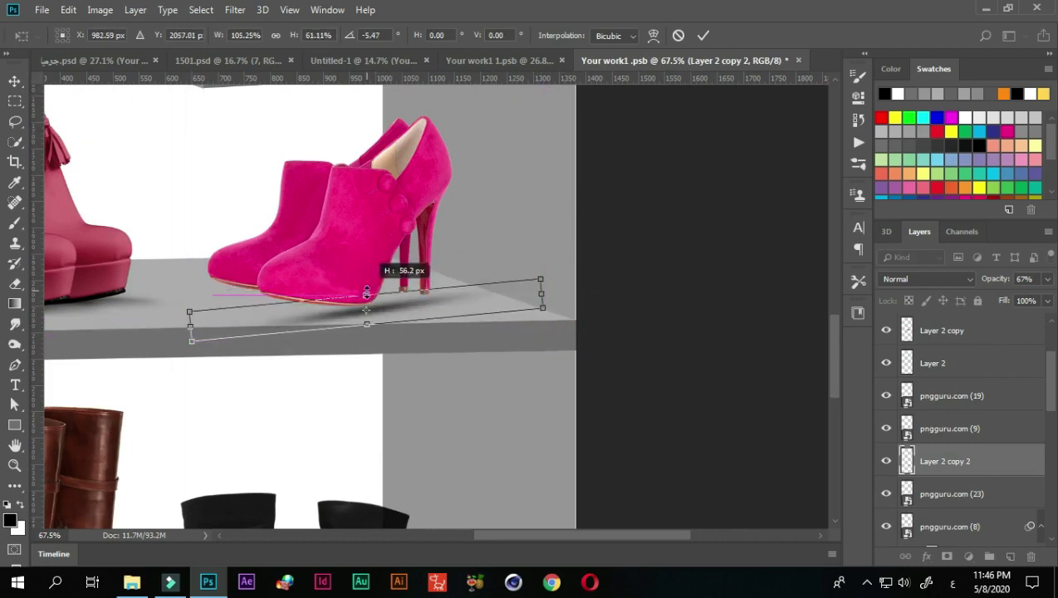
{"action": "key", "text": "Return"}
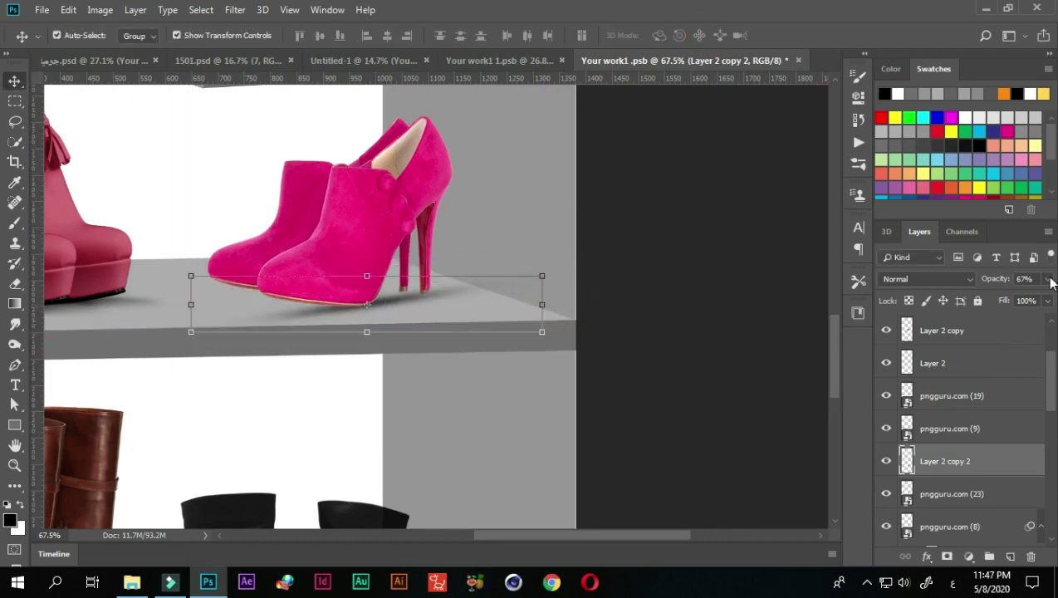
{"action": "left_click_drag", "start_coordinate": [1049, 283], "coordinate": [1009, 301]}
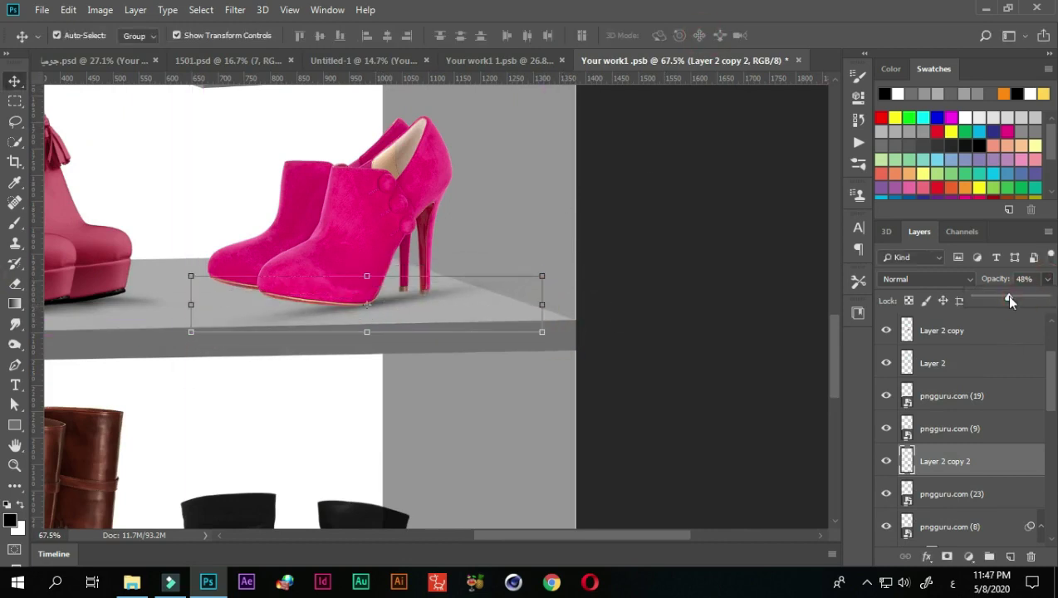
{"action": "left_click_drag", "start_coordinate": [365, 328], "coordinate": [396, 300]}
{"action": "left_click", "coordinate": [668, 248]}
Set the pink shoes' shadow to 26% opacity and add a stretched, angled duplicate.
{"action": "scroll", "coordinate": [439, 326], "scroll_direction": "up", "scroll_amount": 2}
{"action": "left_click", "coordinate": [366, 300]}
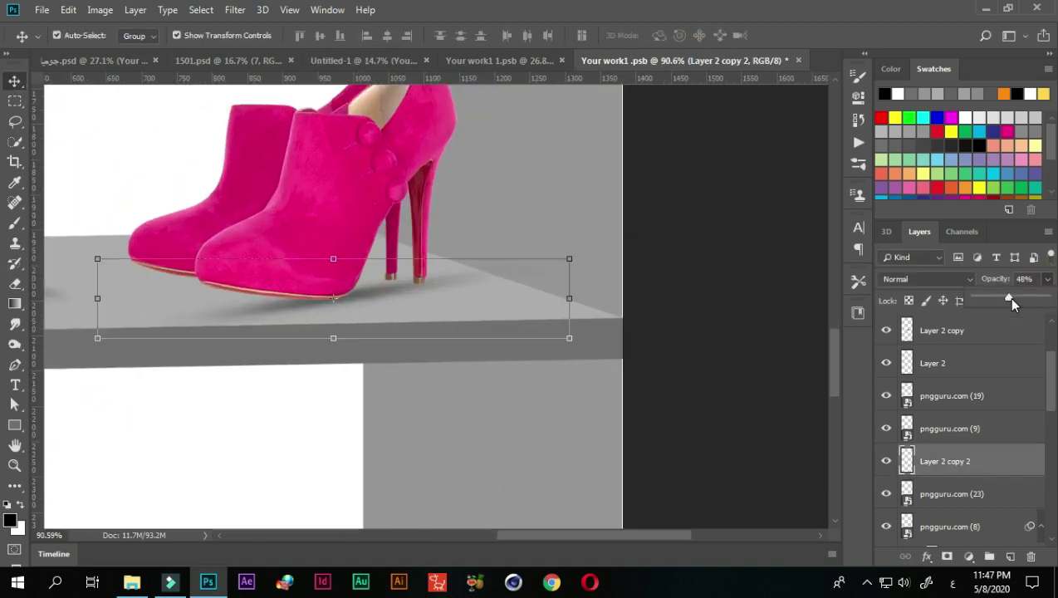
{"action": "left_click_drag", "start_coordinate": [1046, 279], "coordinate": [989, 299]}
{"action": "left_click_drag", "start_coordinate": [375, 277], "coordinate": [382, 261]}
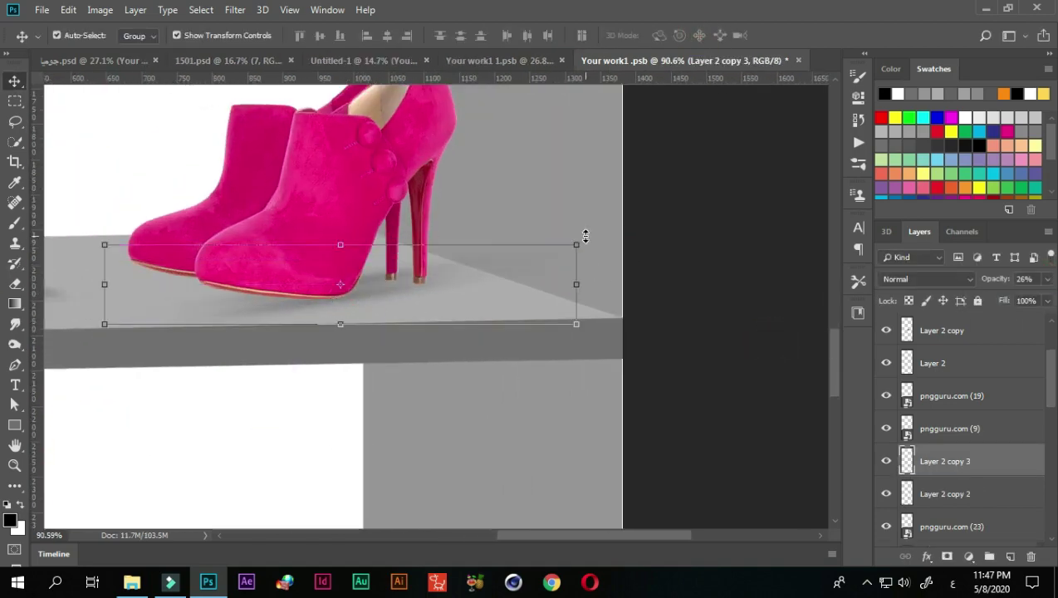
{"action": "key", "text": "ctrl+t"}
{"action": "left_click_drag", "start_coordinate": [594, 241], "coordinate": [602, 245]}
{"action": "mouse_move", "coordinate": [103, 282]}
{"action": "left_mouse_down"}
{"action": "mouse_move", "coordinate": [58, 269]}
{"action": "mouse_move", "coordinate": [48, 236]}
{"action": "left_mouse_up"}
{"action": "left_click_drag", "start_coordinate": [658, 250], "coordinate": [645, 302]}
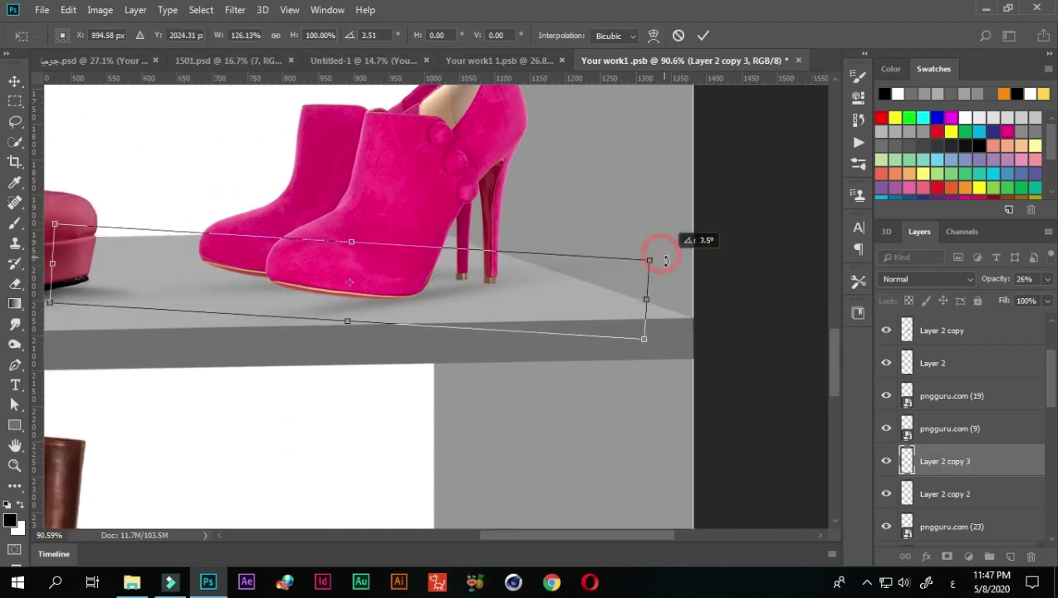
{"action": "scroll", "coordinate": [582, 340], "scroll_direction": "down", "scroll_amount": 2}
{"action": "key", "text": "Return"}
{"action": "scroll", "coordinate": [568, 382], "scroll_direction": "down", "scroll_amount": 2}
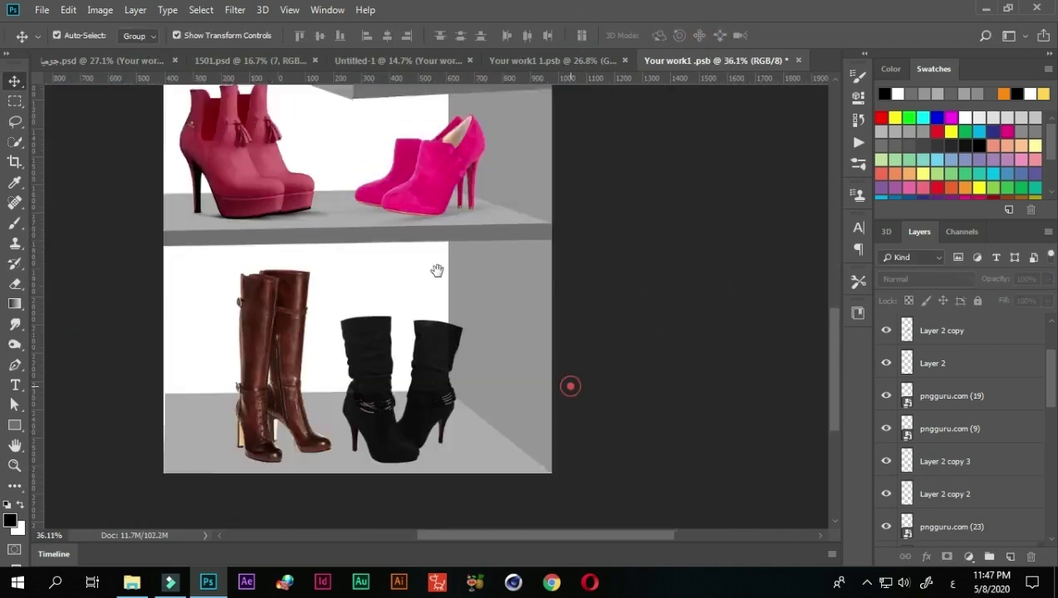
{"action": "scroll", "coordinate": [568, 383], "scroll_direction": "up", "scroll_amount": 2}
Copy a shadow under the black boots and order it beneath the boots layer.
{"action": "left_click", "coordinate": [384, 106]}
{"action": "scroll", "coordinate": [378, 107], "scroll_direction": "up", "scroll_amount": 2}
{"action": "scroll", "coordinate": [378, 108], "scroll_direction": "down", "scroll_amount": 2}
{"action": "left_click_drag", "start_coordinate": [431, 151], "coordinate": [406, 402]}
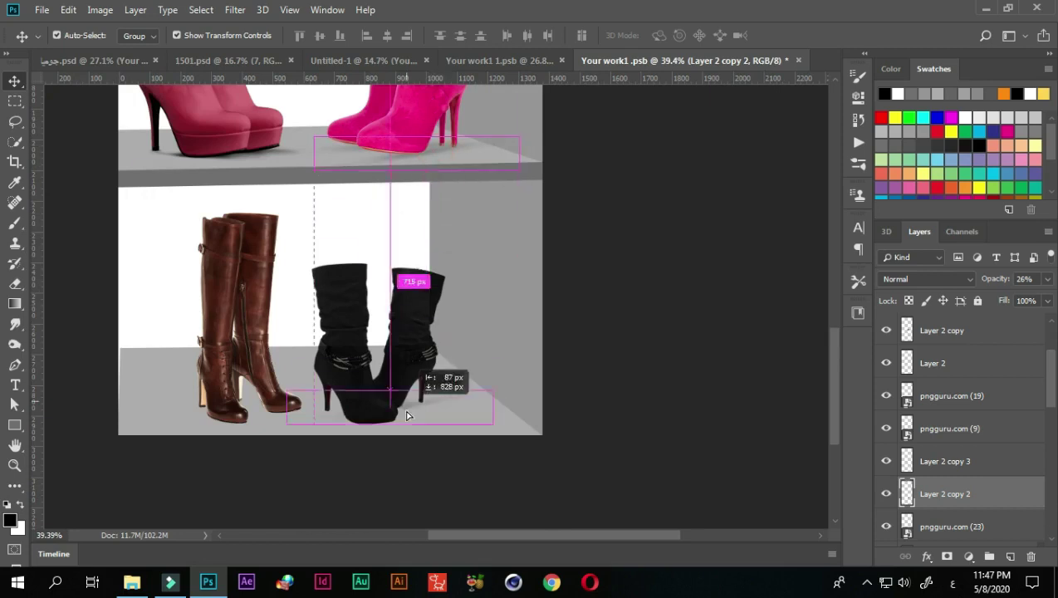
{"action": "scroll", "coordinate": [406, 403], "scroll_direction": "up", "scroll_amount": 2}
{"action": "left_click_drag", "start_coordinate": [947, 493], "coordinate": [958, 349]}
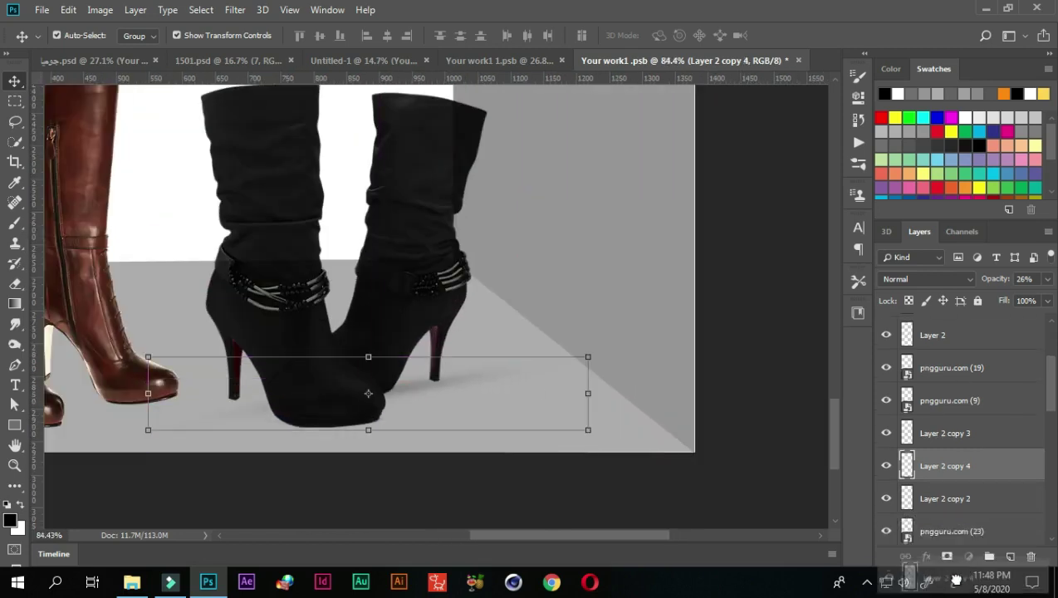
{"action": "scroll", "coordinate": [411, 419], "scroll_direction": "up", "scroll_amount": 1}
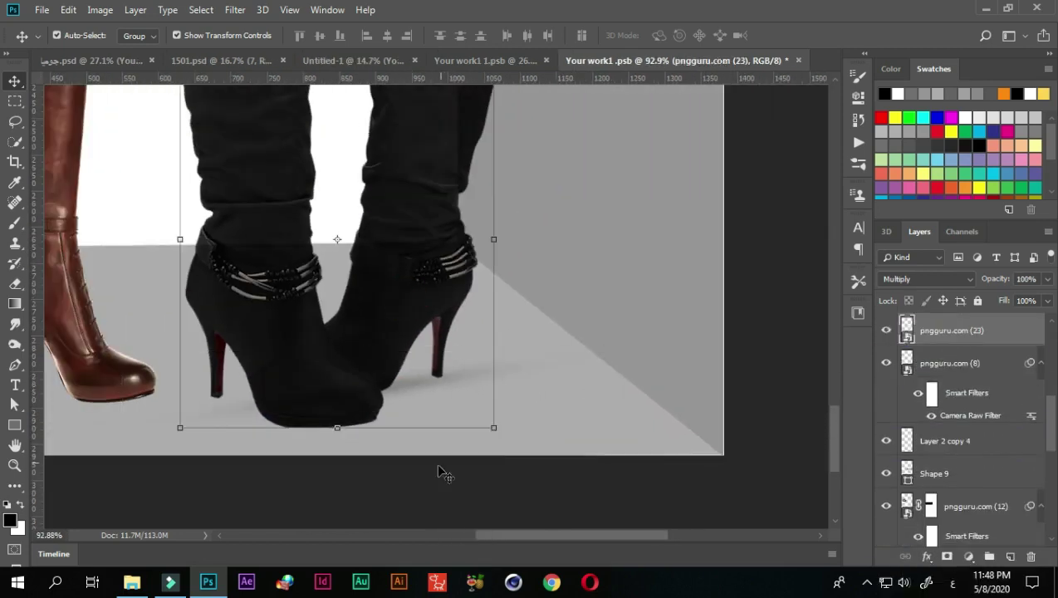
{"action": "left_click_drag", "start_coordinate": [465, 382], "coordinate": [493, 378]}
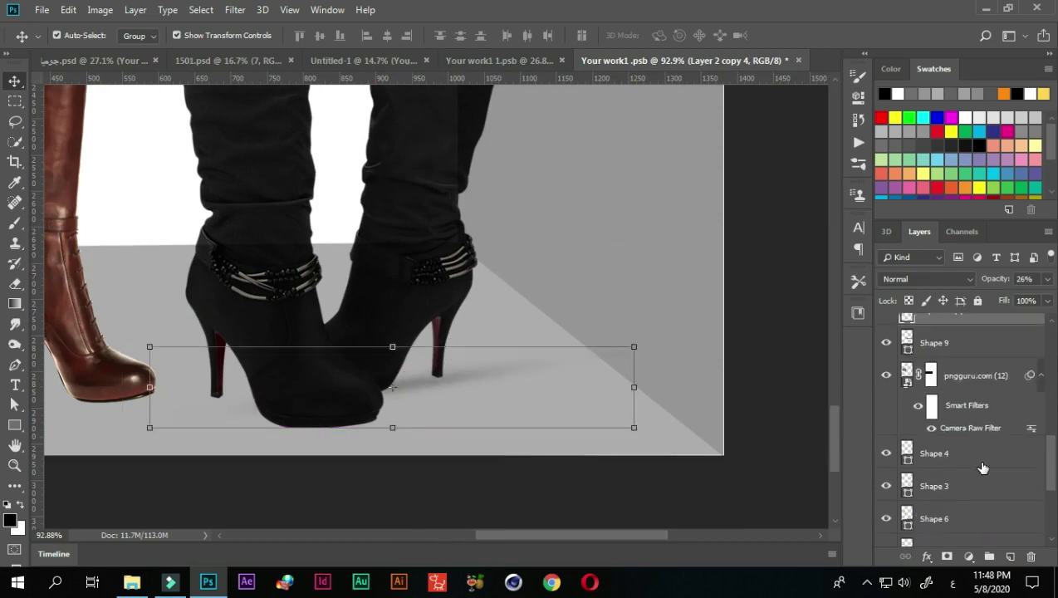
Add a slanted cast shadow stretching away from the black boots.
{"action": "left_click", "coordinate": [425, 260]}
{"action": "scroll", "coordinate": [887, 481], "scroll_direction": "down", "scroll_amount": 1}
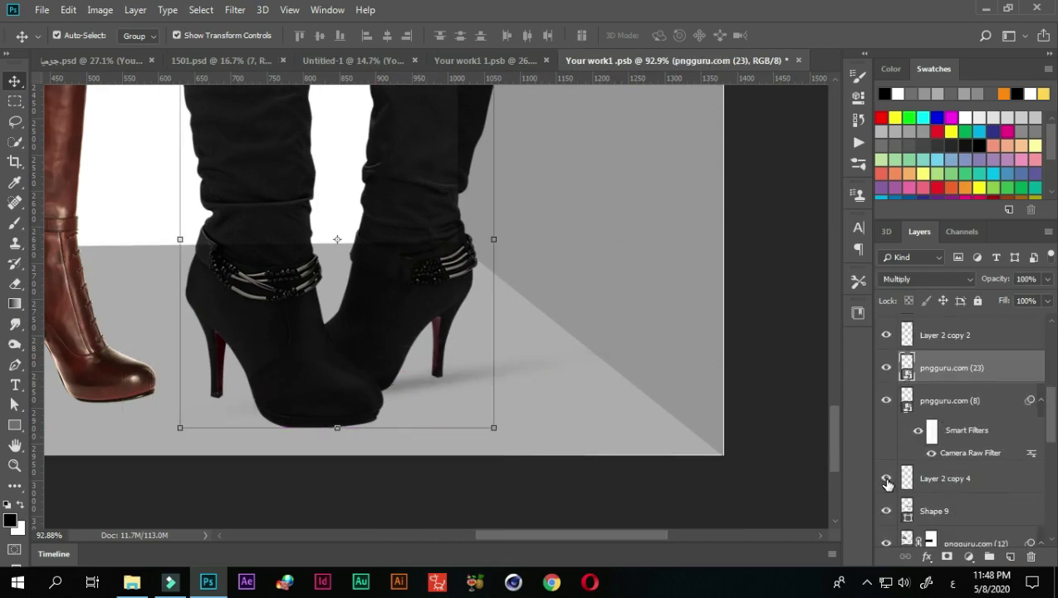
{"action": "mouse_move", "coordinate": [415, 384]}
{"action": "left_mouse_down"}
{"action": "mouse_move", "coordinate": [462, 429]}
{"action": "mouse_move", "coordinate": [484, 496]}
{"action": "left_mouse_up"}
{"action": "scroll", "coordinate": [498, 448], "scroll_direction": "down", "scroll_amount": 5}
{"action": "scroll", "coordinate": [484, 495], "scroll_direction": "up", "scroll_amount": 3}
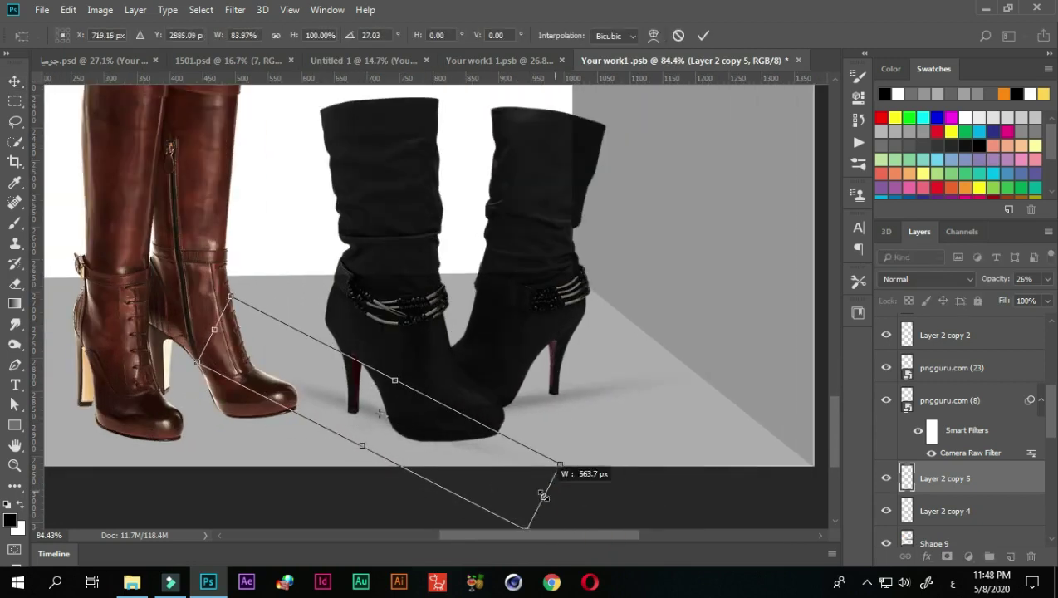
{"action": "left_click_drag", "start_coordinate": [580, 507], "coordinate": [585, 489]}
{"action": "left_click_drag", "start_coordinate": [213, 330], "coordinate": [248, 342]}
{"action": "left_click_drag", "start_coordinate": [630, 489], "coordinate": [609, 486]}
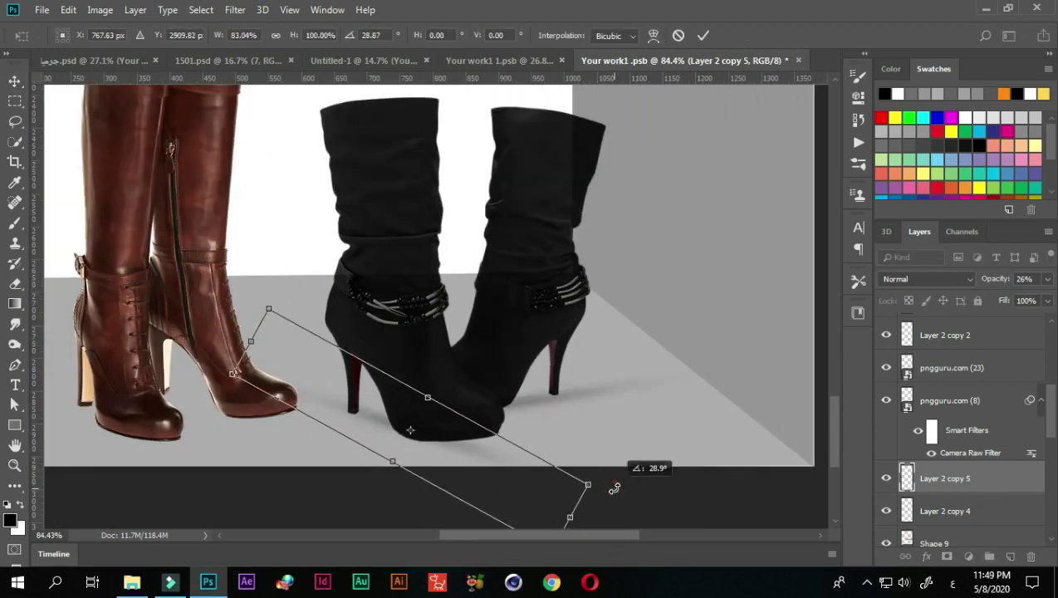
{"action": "left_click_drag", "start_coordinate": [378, 455], "coordinate": [385, 472]}
{"action": "left_click_drag", "start_coordinate": [426, 398], "coordinate": [430, 390]}
Save the shelf composite document with File > Save.
{"action": "left_click", "coordinate": [703, 35]}
{"action": "scroll", "coordinate": [625, 497], "scroll_direction": "down", "scroll_amount": 5}
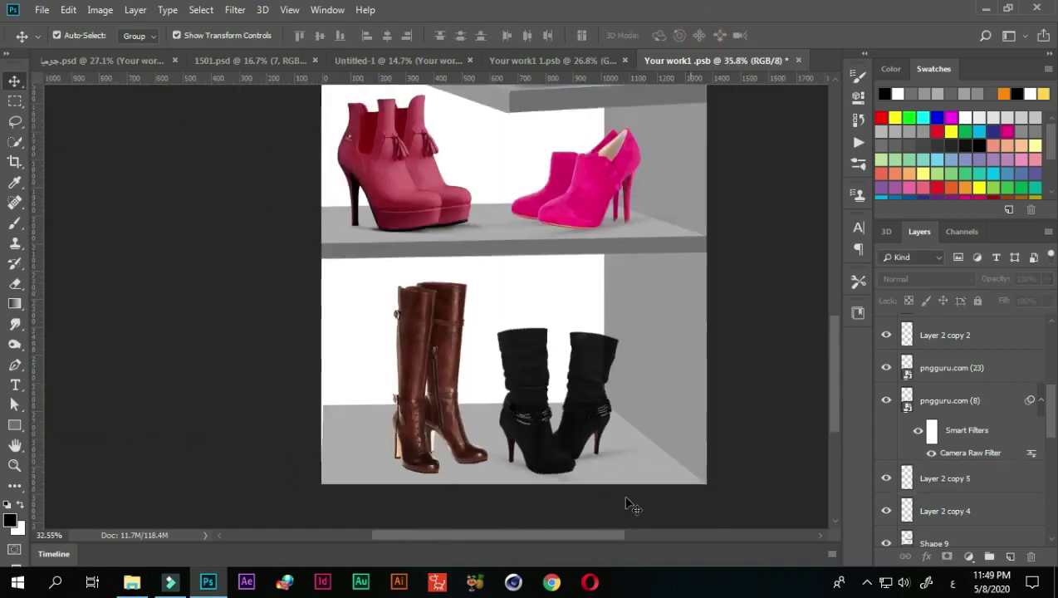
{"action": "scroll", "coordinate": [632, 328], "scroll_direction": "up", "scroll_amount": 3}
{"action": "scroll", "coordinate": [340, 124], "scroll_direction": "down", "scroll_amount": 3}
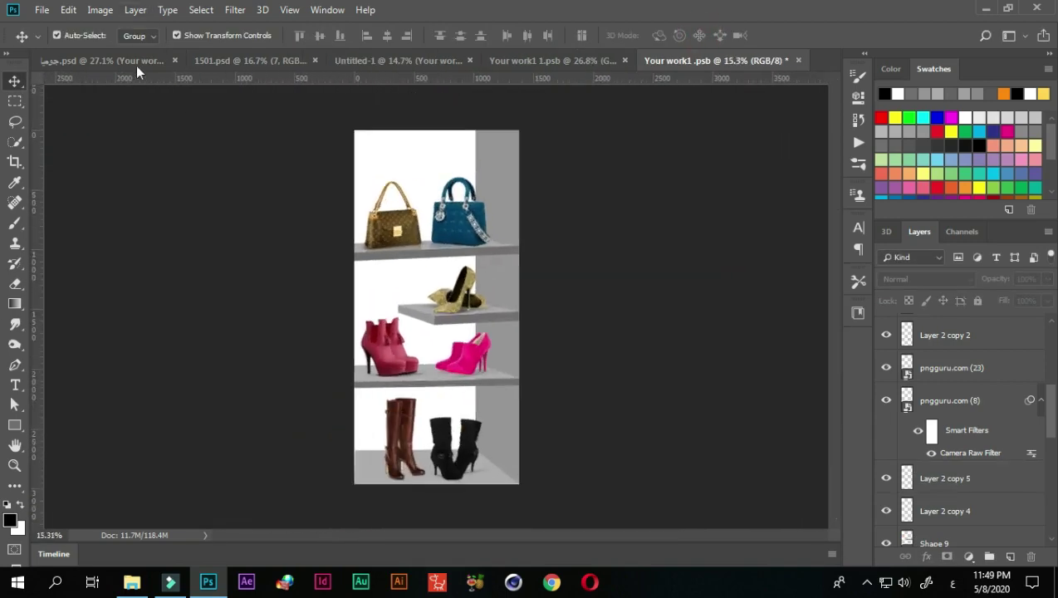
{"action": "left_click", "coordinate": [41, 10]}
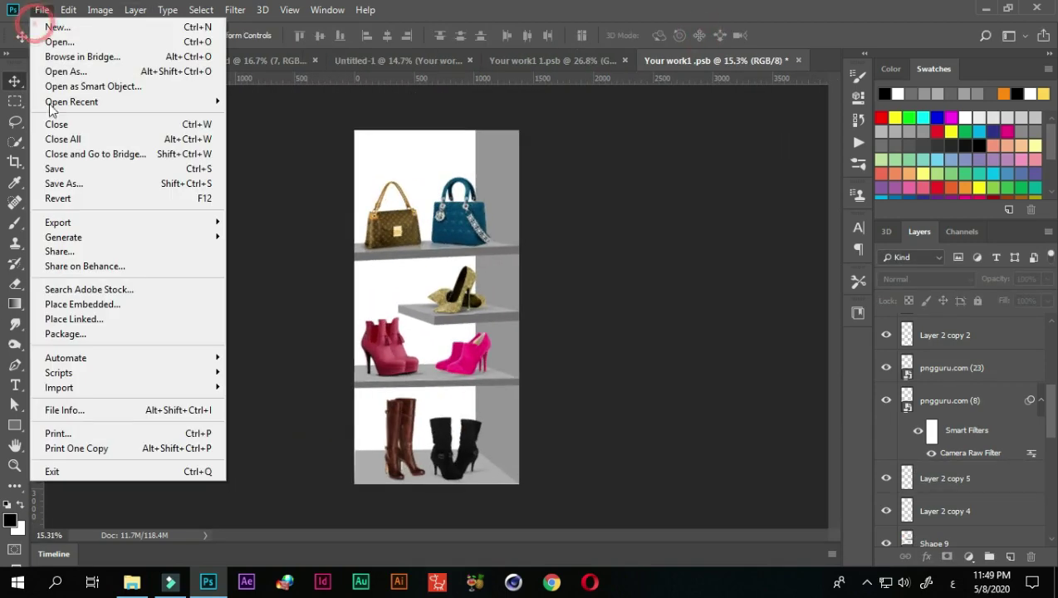
{"action": "left_click", "coordinate": [48, 170]}
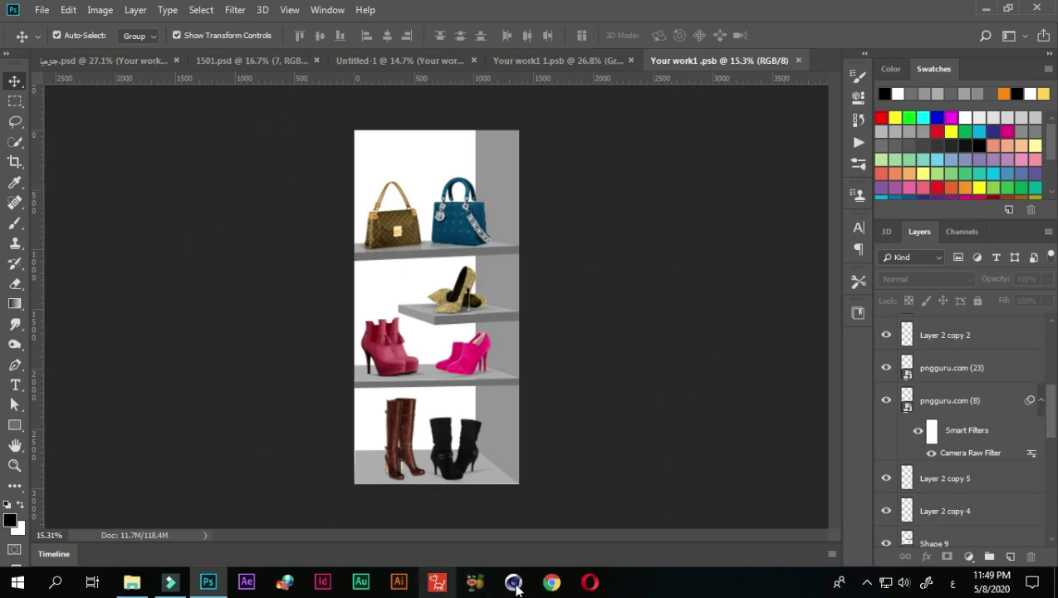
Select Layer 1, the plain white background behind the shelves.
{"action": "scroll", "coordinate": [444, 349], "scroll_direction": "up", "scroll_amount": 4}
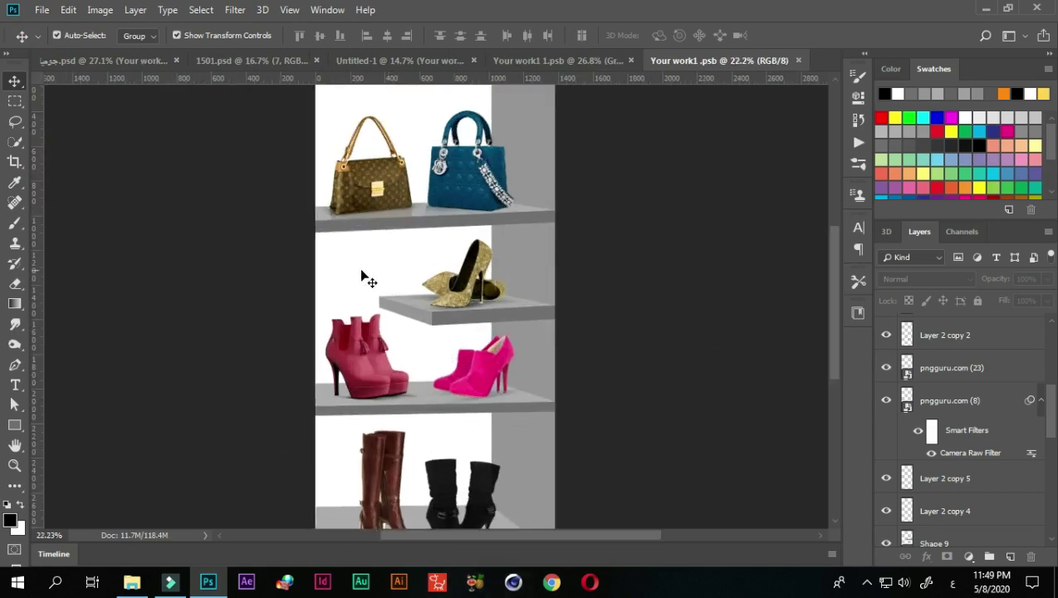
{"action": "scroll", "coordinate": [947, 495], "scroll_direction": "down", "scroll_amount": 3}
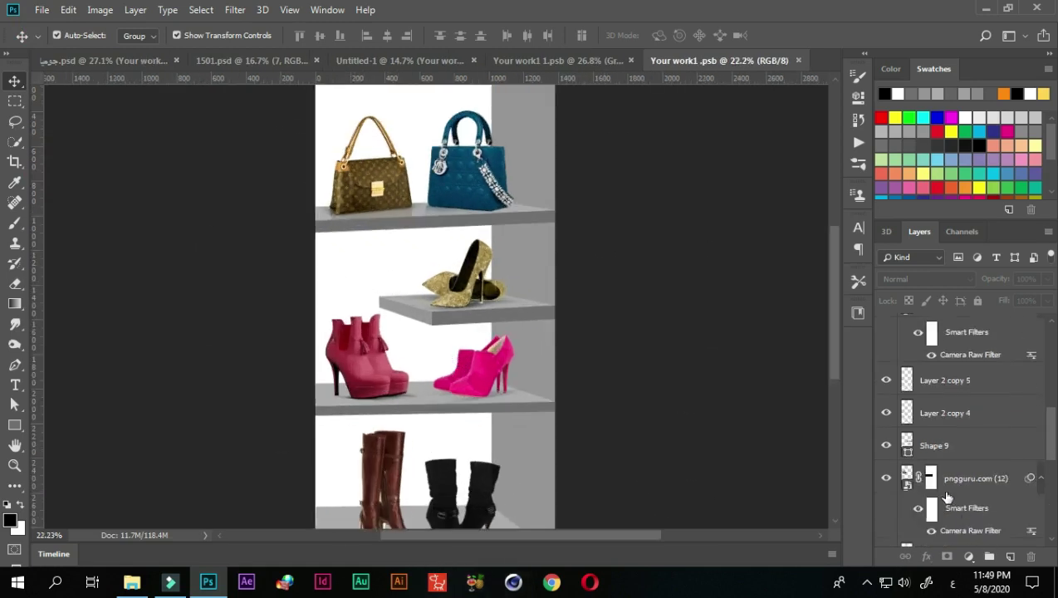
{"action": "scroll", "coordinate": [946, 496], "scroll_direction": "down", "scroll_amount": 3}
{"action": "scroll", "coordinate": [946, 495], "scroll_direction": "down", "scroll_amount": 2}
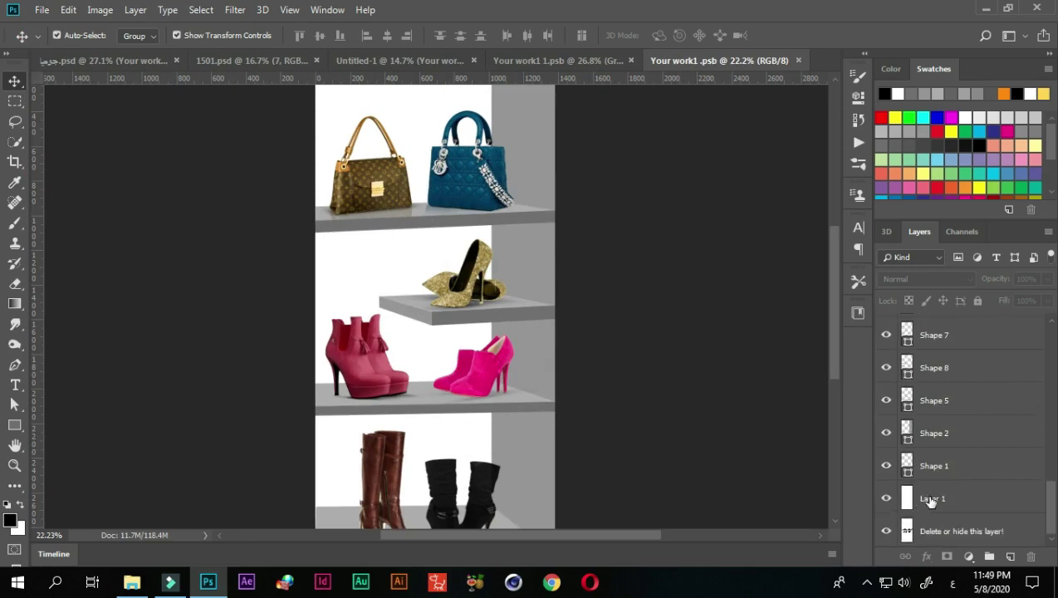
{"action": "left_click", "coordinate": [930, 499]}
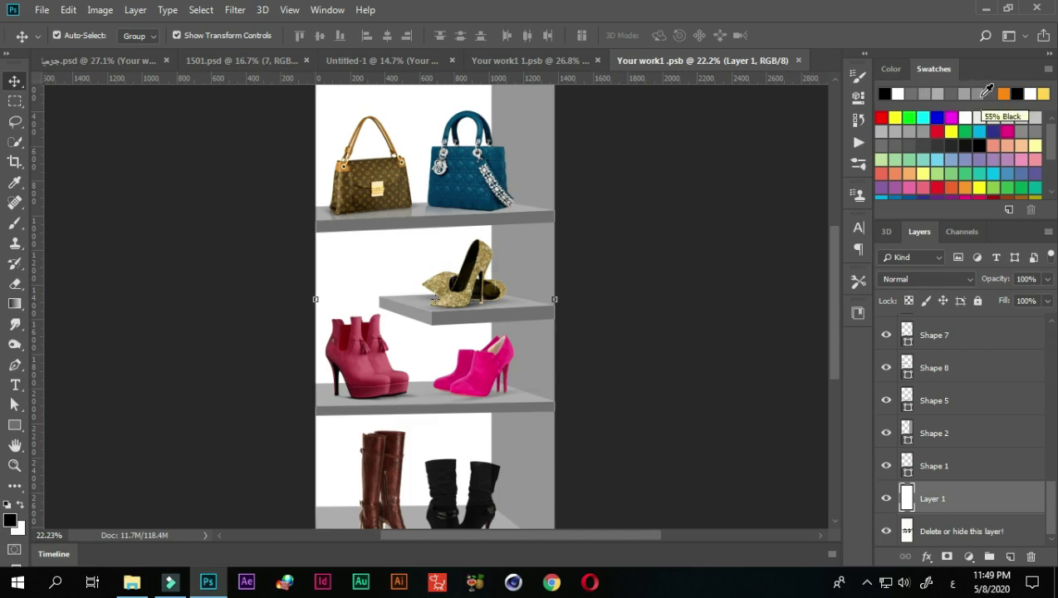
Fill Layer 1's white background with a light grey foreground colour.
{"action": "left_click", "coordinate": [981, 95]}
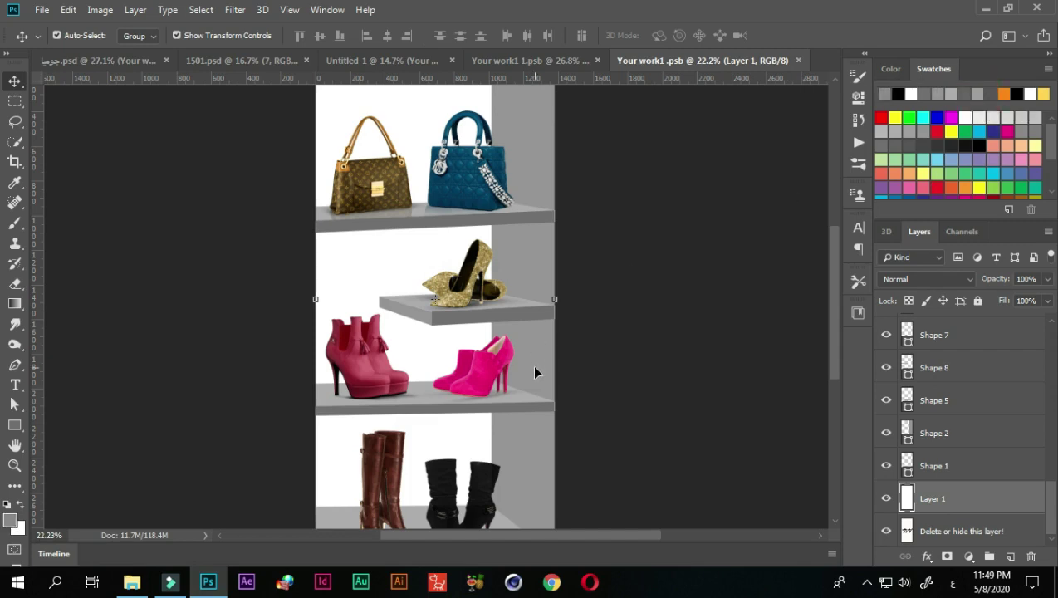
{"action": "key", "text": "alt+BackSpace"}
{"action": "scroll", "coordinate": [569, 332], "scroll_direction": "down", "scroll_amount": 2}
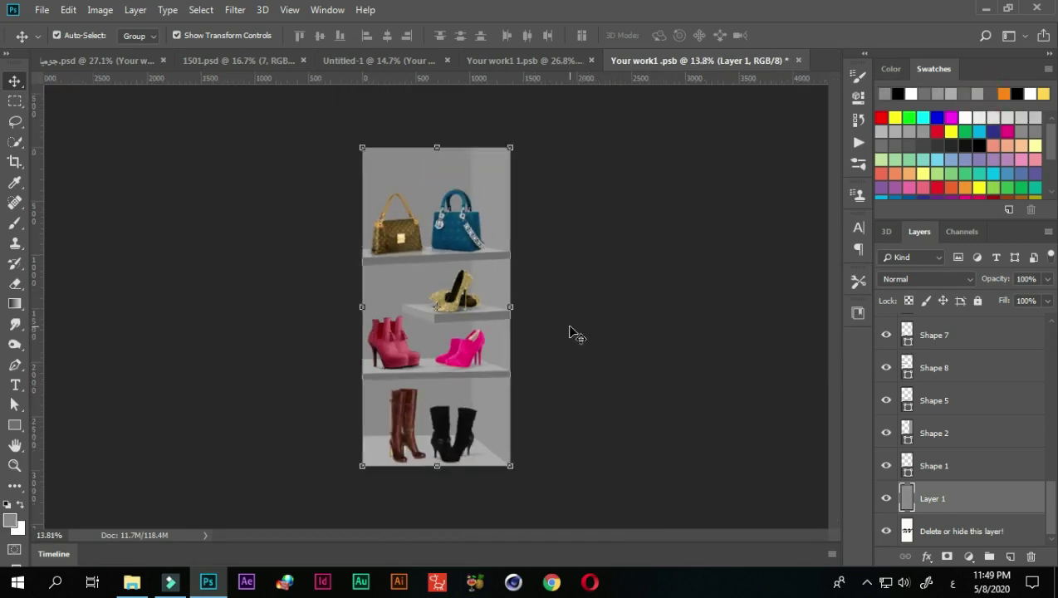
{"action": "scroll", "coordinate": [571, 333], "scroll_direction": "down", "scroll_amount": 1}
{"action": "scroll", "coordinate": [571, 333], "scroll_direction": "down", "scroll_amount": 1}
{"action": "scroll", "coordinate": [573, 334], "scroll_direction": "up", "scroll_amount": 1}
{"action": "scroll", "coordinate": [570, 332], "scroll_direction": "up", "scroll_amount": 1}
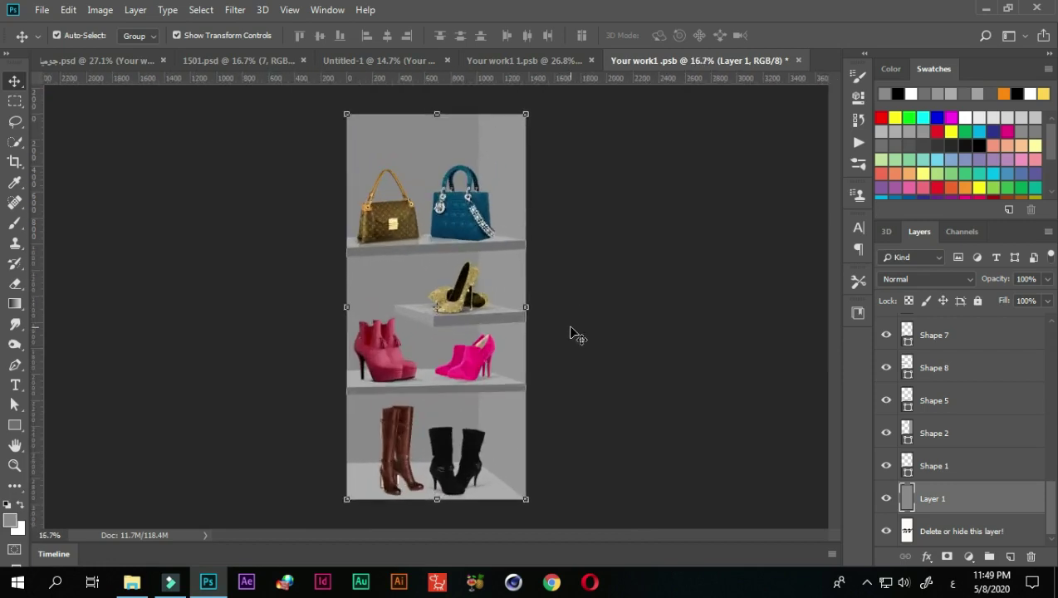
{"action": "scroll", "coordinate": [570, 332], "scroll_direction": "up", "scroll_amount": 1}
{"action": "scroll", "coordinate": [569, 332], "scroll_direction": "up", "scroll_amount": 1}
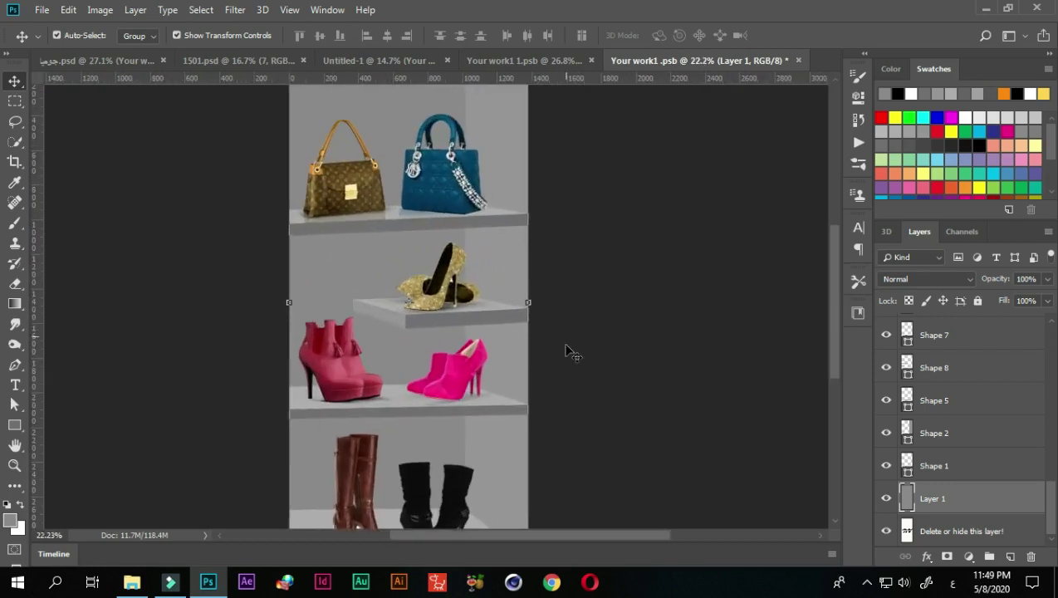
{"action": "scroll", "coordinate": [565, 351], "scroll_direction": "down", "scroll_amount": 2}
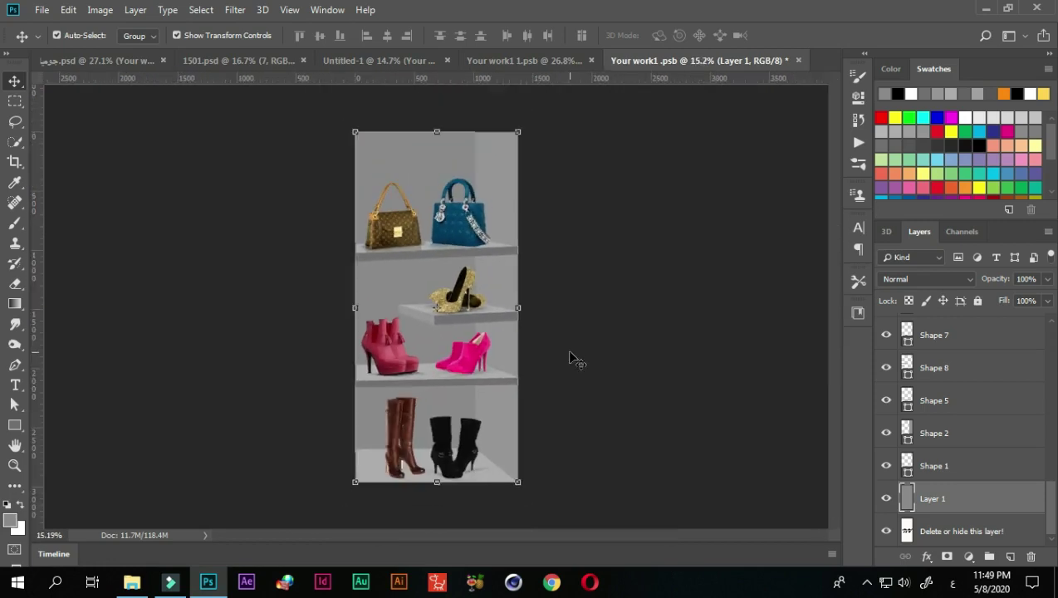
Save the document with its new grey background.
{"action": "left_click", "coordinate": [50, 10]}
{"action": "left_click", "coordinate": [50, 165]}
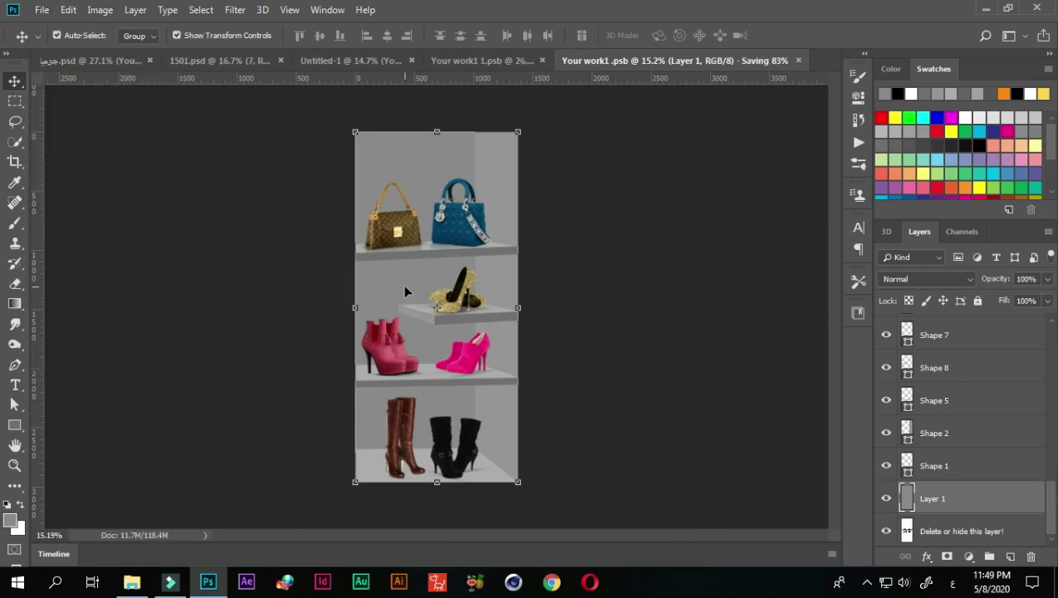
{"action": "scroll", "coordinate": [404, 291], "scroll_direction": "up", "scroll_amount": 3}
{"action": "scroll", "coordinate": [404, 290], "scroll_direction": "up", "scroll_amount": 1}
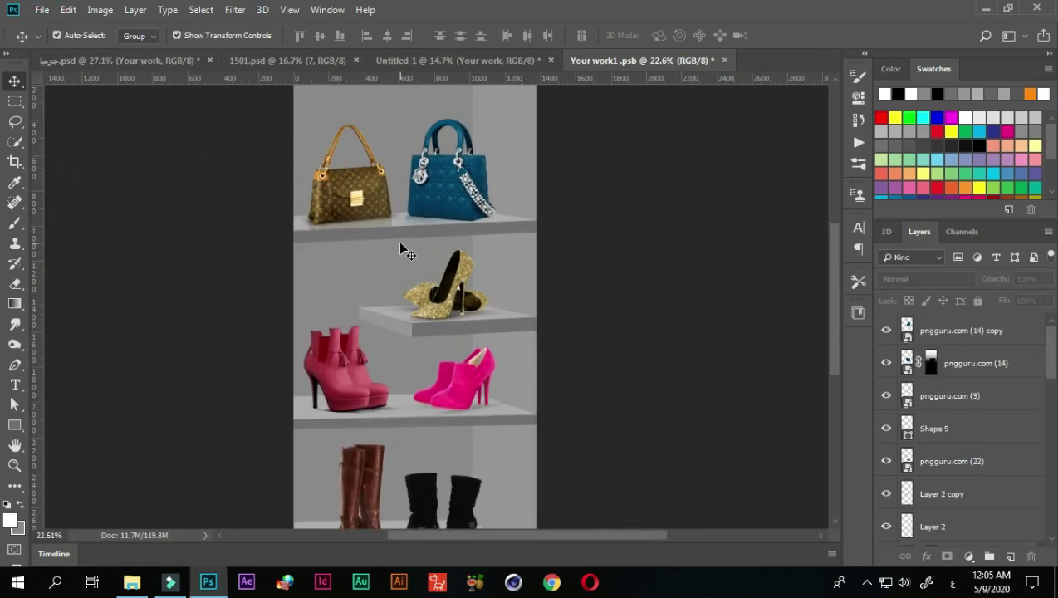
Fit the image on screen and expand the Brushes panel showing the Spotlight Brush set.
{"action": "scroll", "coordinate": [428, 150], "scroll_direction": "down", "scroll_amount": 2}
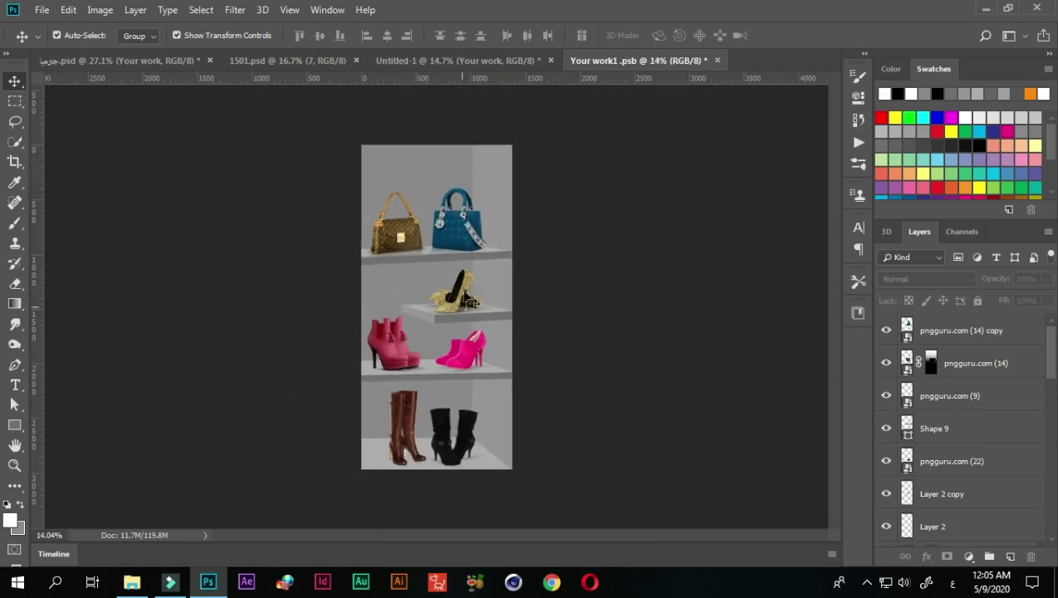
{"action": "scroll", "coordinate": [538, 361], "scroll_direction": "up", "scroll_amount": 1}
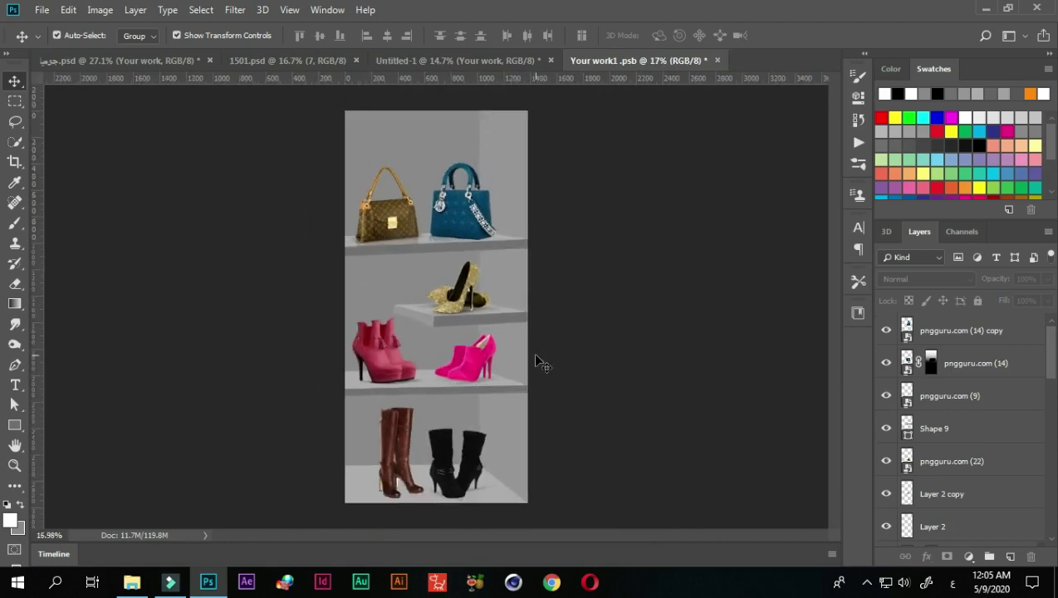
{"action": "scroll", "coordinate": [538, 361], "scroll_direction": "up", "scroll_amount": 1}
{"action": "scroll", "coordinate": [538, 362], "scroll_direction": "up", "scroll_amount": 1}
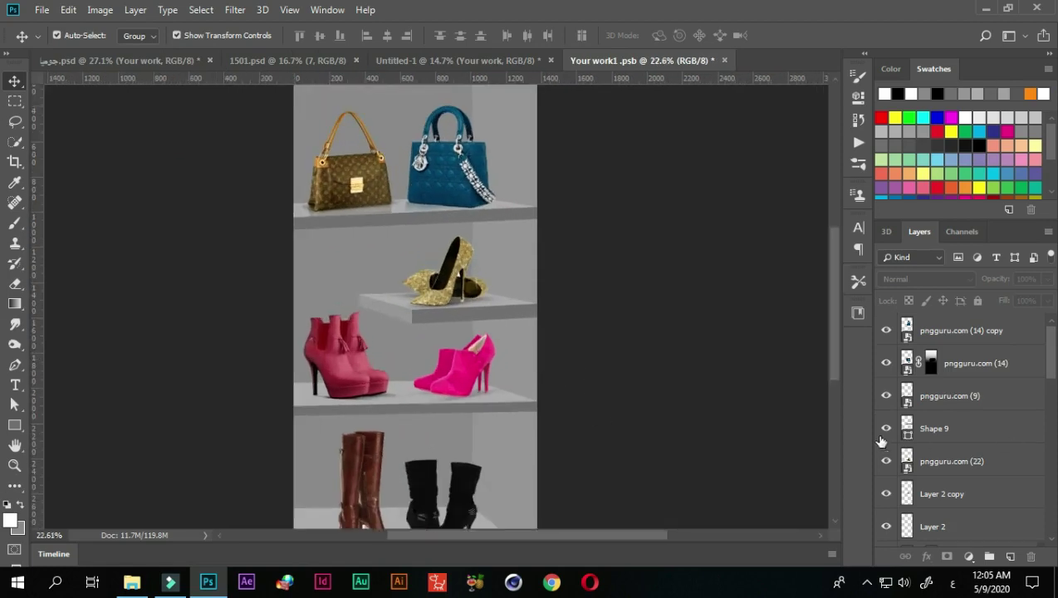
{"action": "scroll", "coordinate": [519, 317], "scroll_direction": "up", "scroll_amount": 1}
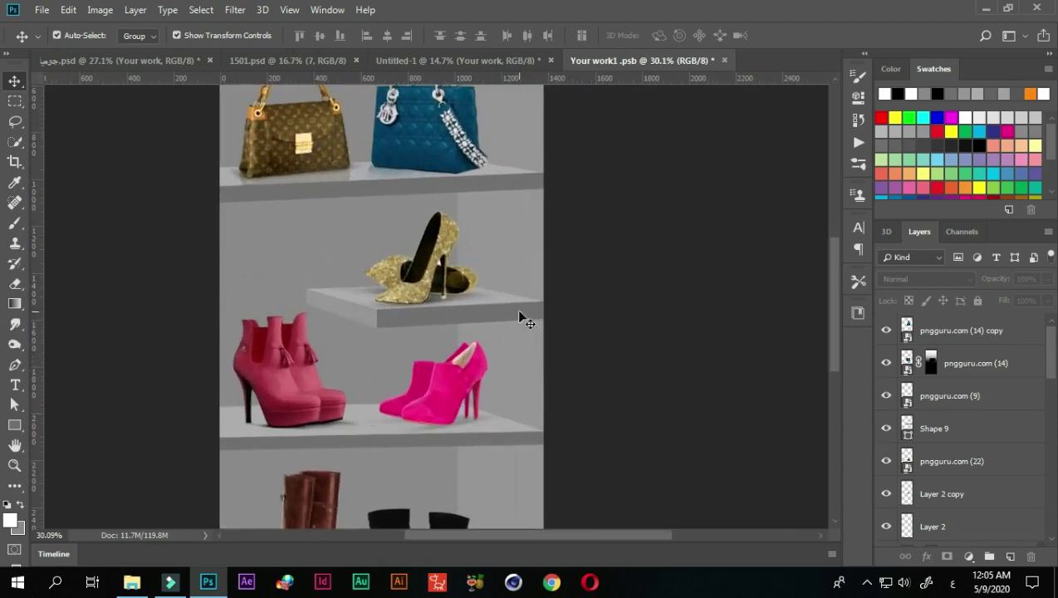
{"action": "scroll", "coordinate": [514, 320], "scroll_direction": "down", "scroll_amount": 2}
{"action": "scroll", "coordinate": [512, 322], "scroll_direction": "down", "scroll_amount": 1}
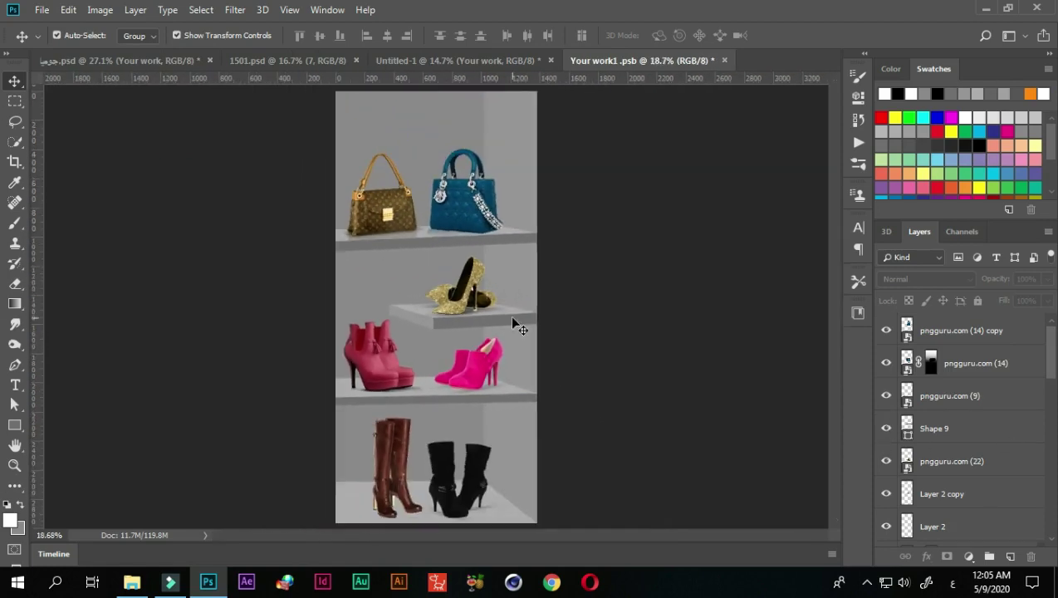
{"action": "left_click", "coordinate": [858, 164]}
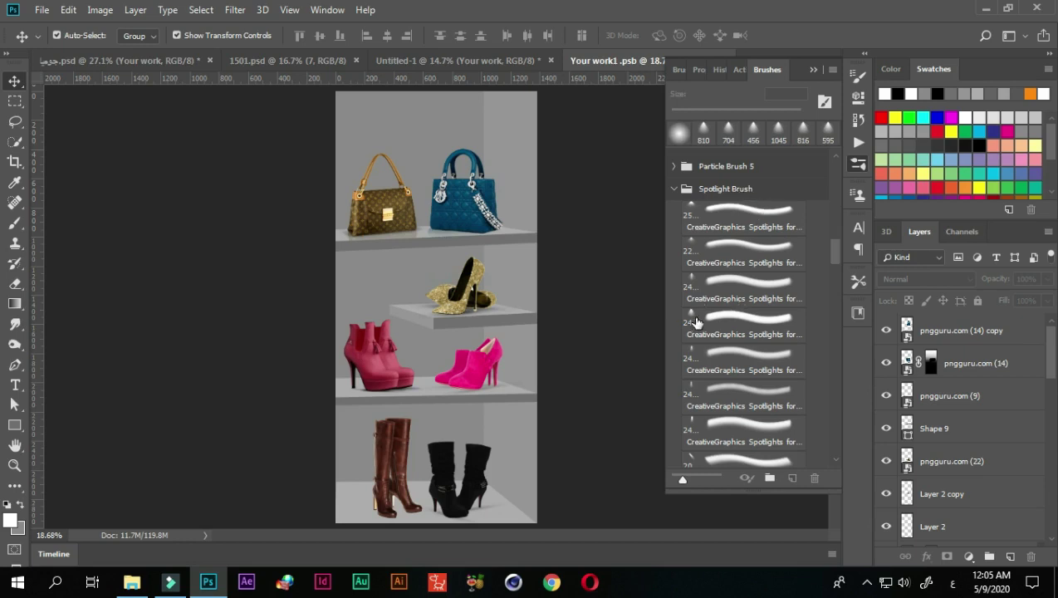
Choose a spotlight brush preset and close the brush presets.
{"action": "left_click", "coordinate": [695, 322]}
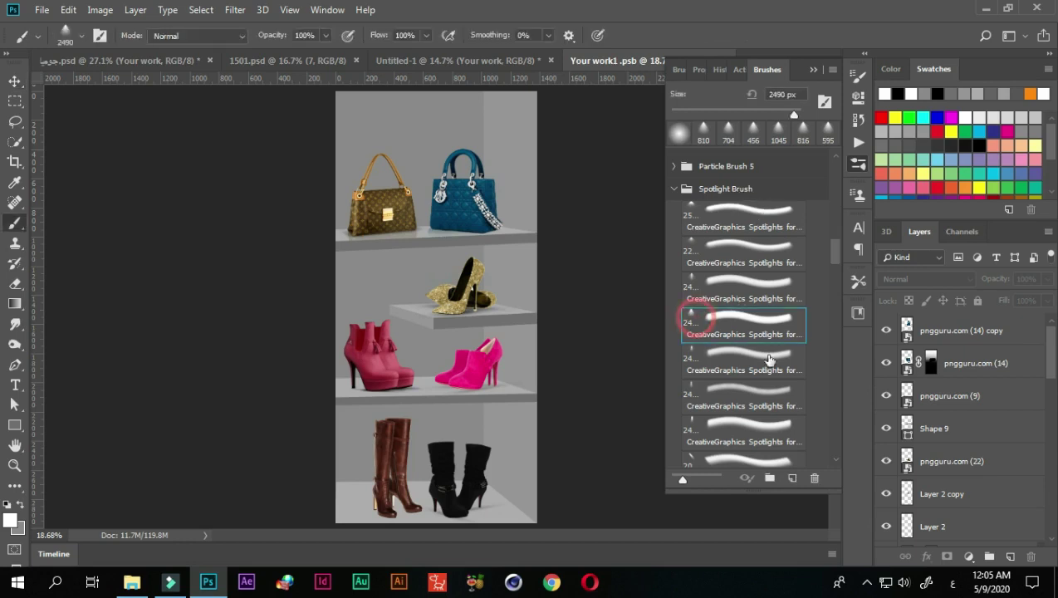
{"action": "left_click", "coordinate": [14, 82]}
{"action": "left_click", "coordinate": [630, 366]}
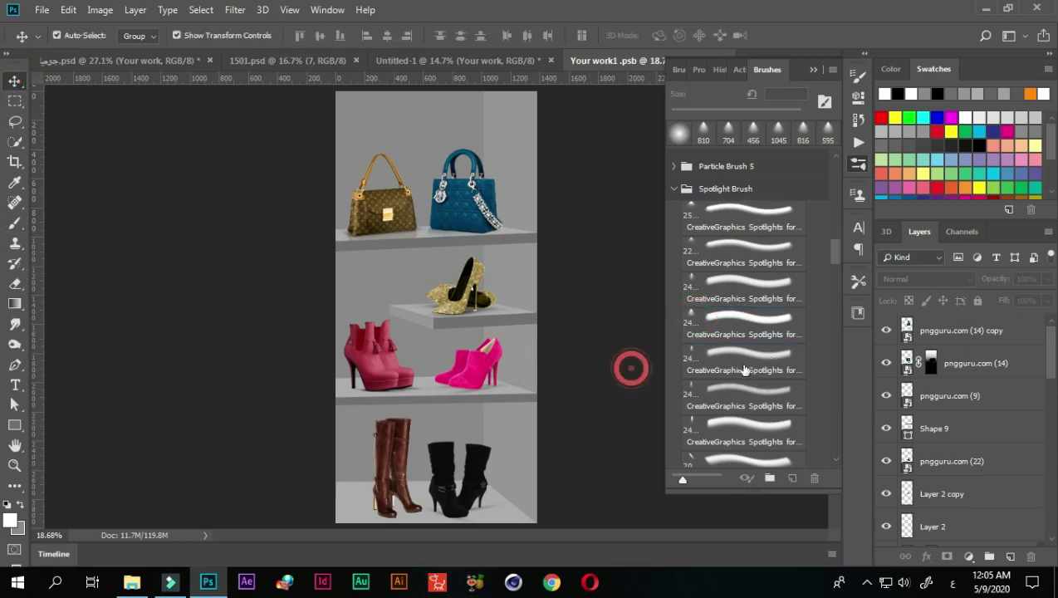
{"action": "left_click", "coordinate": [709, 331]}
{"action": "scroll", "coordinate": [972, 411], "scroll_direction": "down", "scroll_amount": 2}
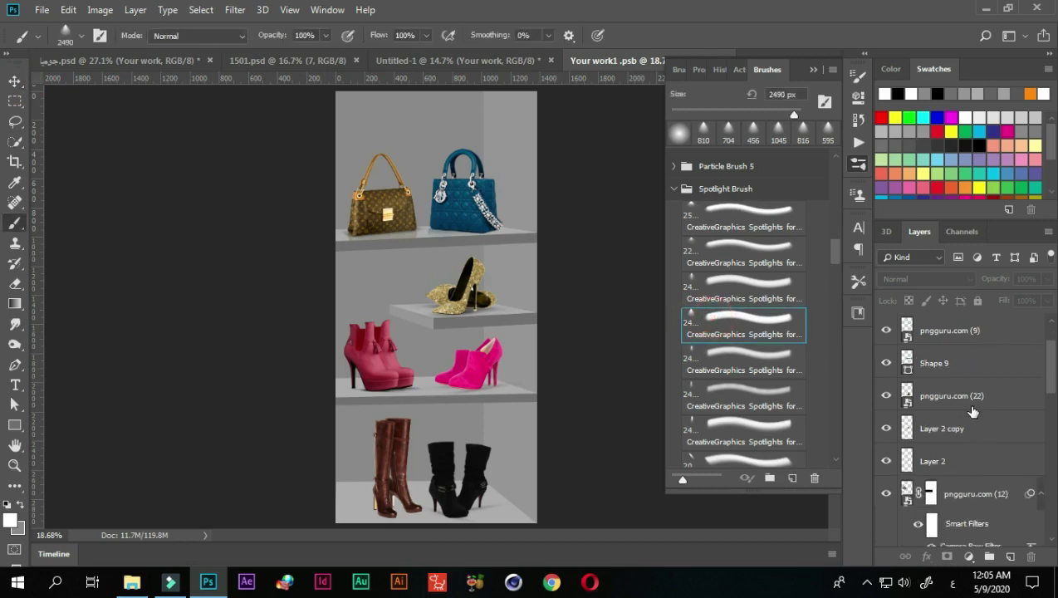
{"action": "scroll", "coordinate": [972, 411], "scroll_direction": "down", "scroll_amount": 2}
{"action": "left_click", "coordinate": [813, 71]}
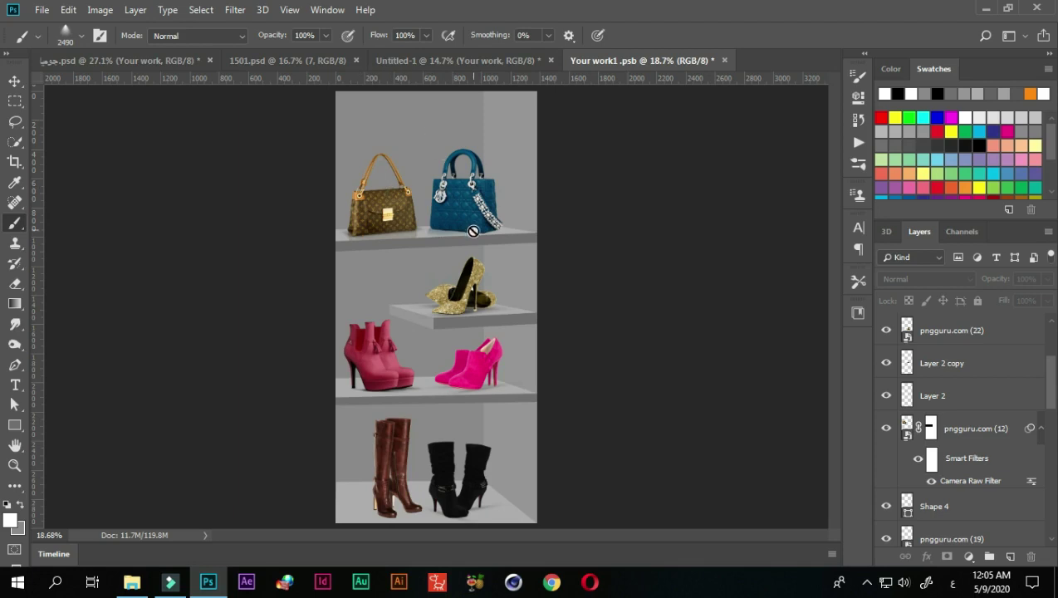
Add a new empty layer above pngguru.com (14) copy and shrink the spotlight brush.
{"action": "left_click", "coordinate": [952, 332]}
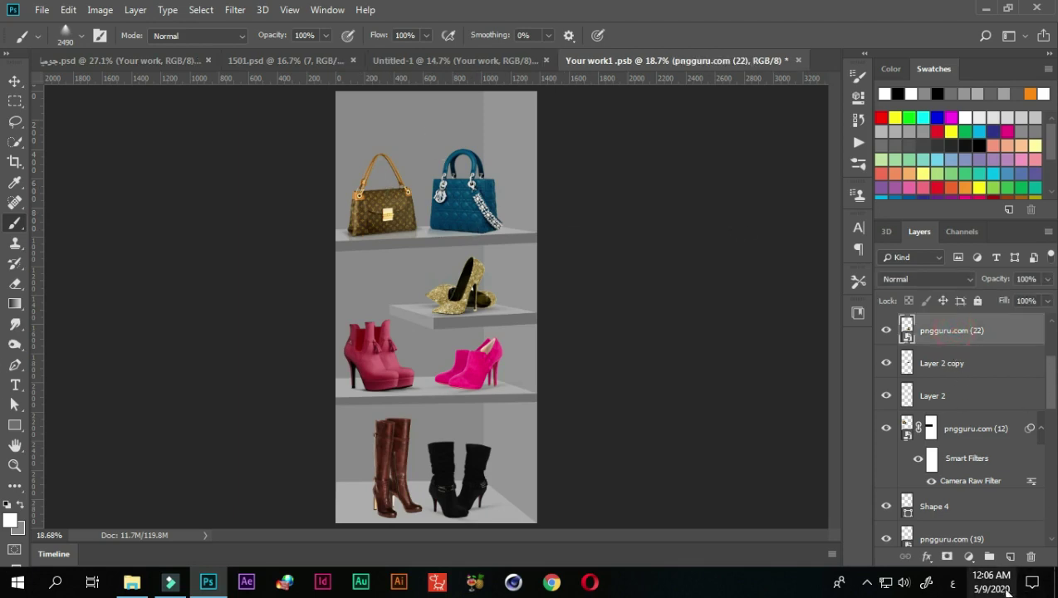
{"action": "scroll", "coordinate": [992, 451], "scroll_direction": "up", "scroll_amount": 4}
{"action": "left_click", "coordinate": [956, 337]}
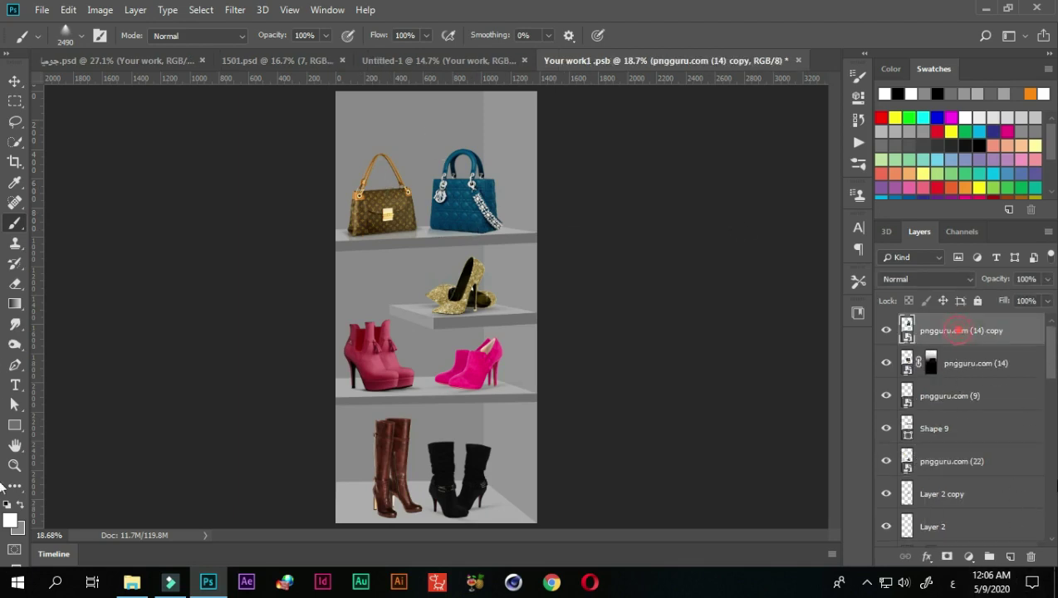
{"action": "left_click", "coordinate": [1009, 556]}
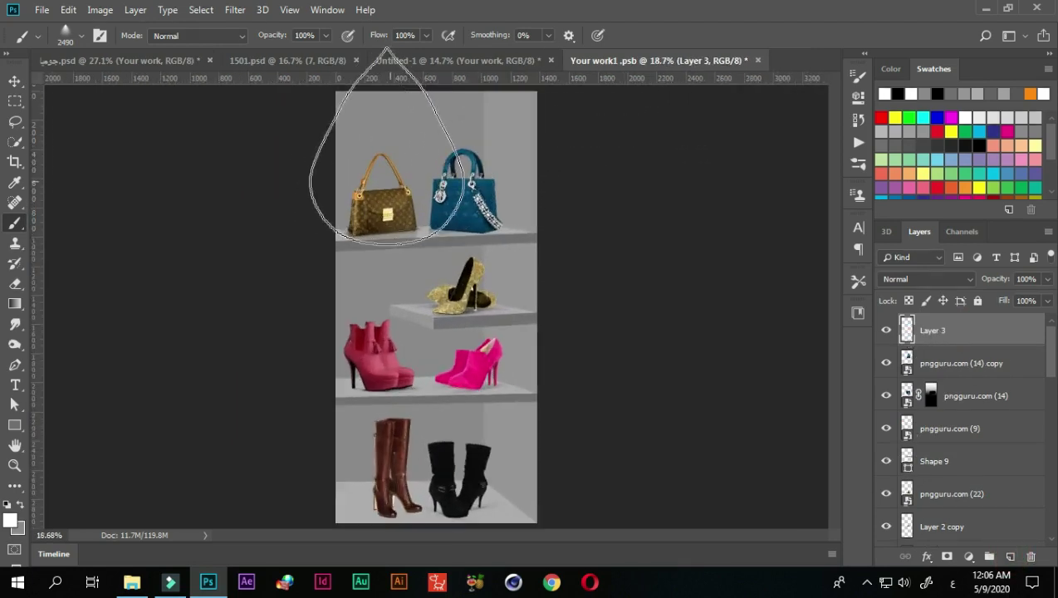
{"action": "right_click", "coordinate": [377, 176]}
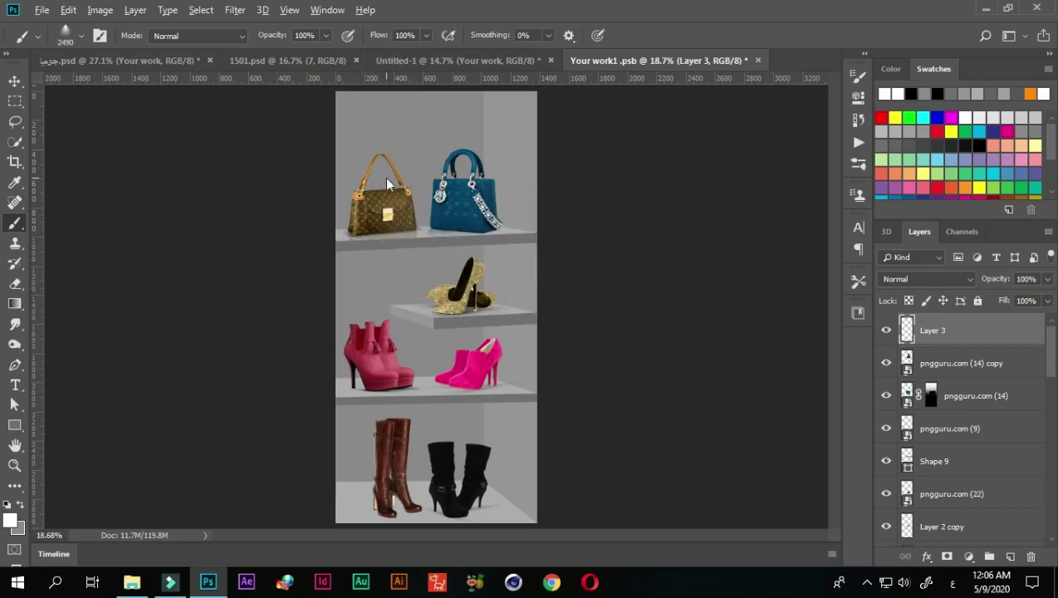
{"action": "left_click_drag", "start_coordinate": [386, 199], "coordinate": [231, 289]}
Paint white spotlight glows above the brown bag and the blue bag on the top shelf.
{"action": "scroll", "coordinate": [414, 131], "scroll_direction": "up", "scroll_amount": 1}
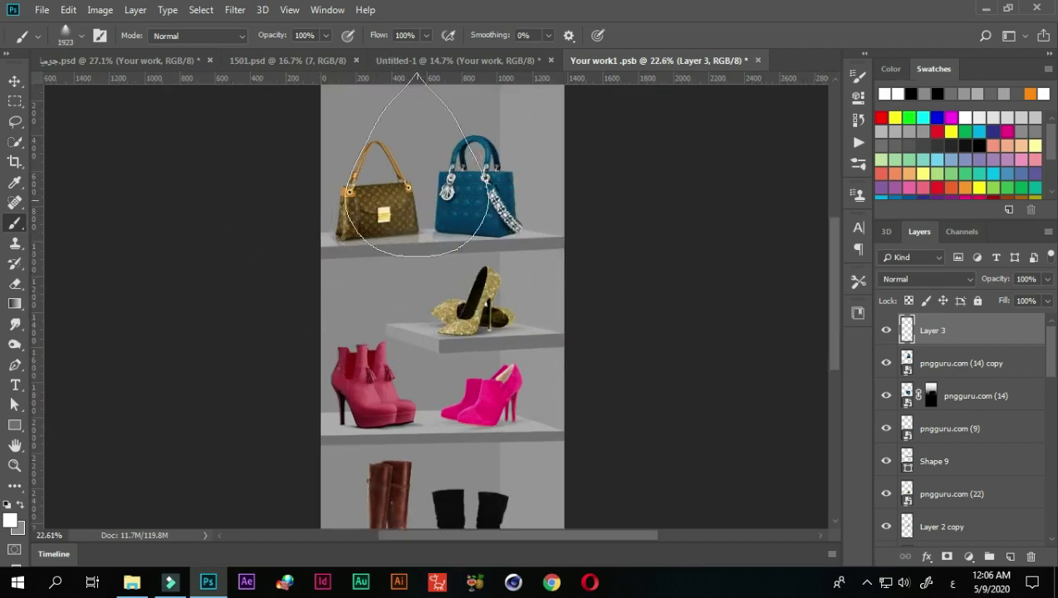
{"action": "left_click_drag", "start_coordinate": [390, 83], "coordinate": [383, 304]}
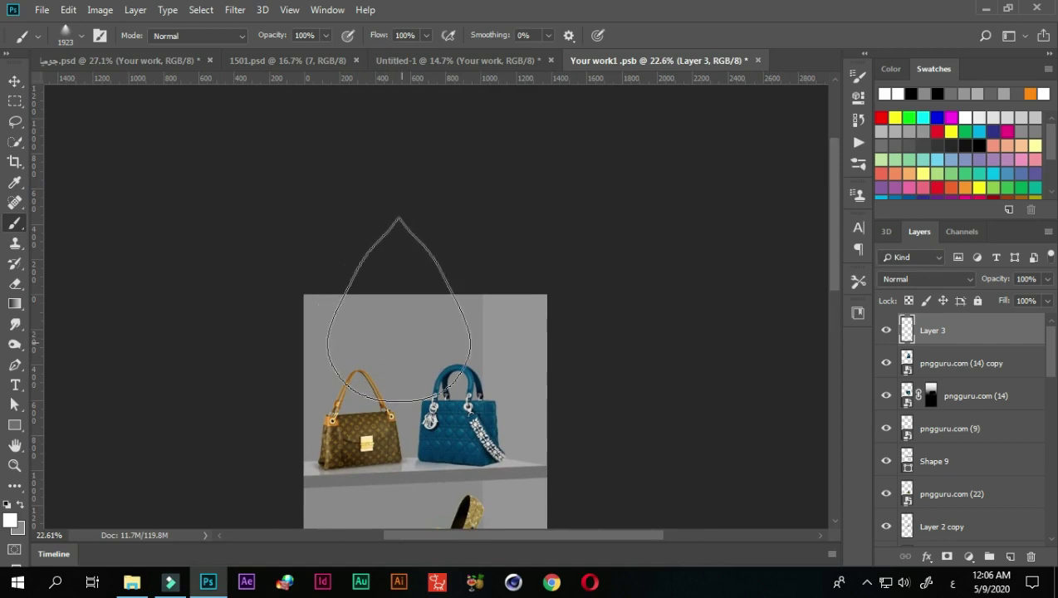
{"action": "mouse_move", "coordinate": [406, 350]}
{"action": "left_mouse_down"}
{"action": "mouse_move", "coordinate": [393, 233]}
{"action": "mouse_move", "coordinate": [343, 231]}
{"action": "left_mouse_up"}
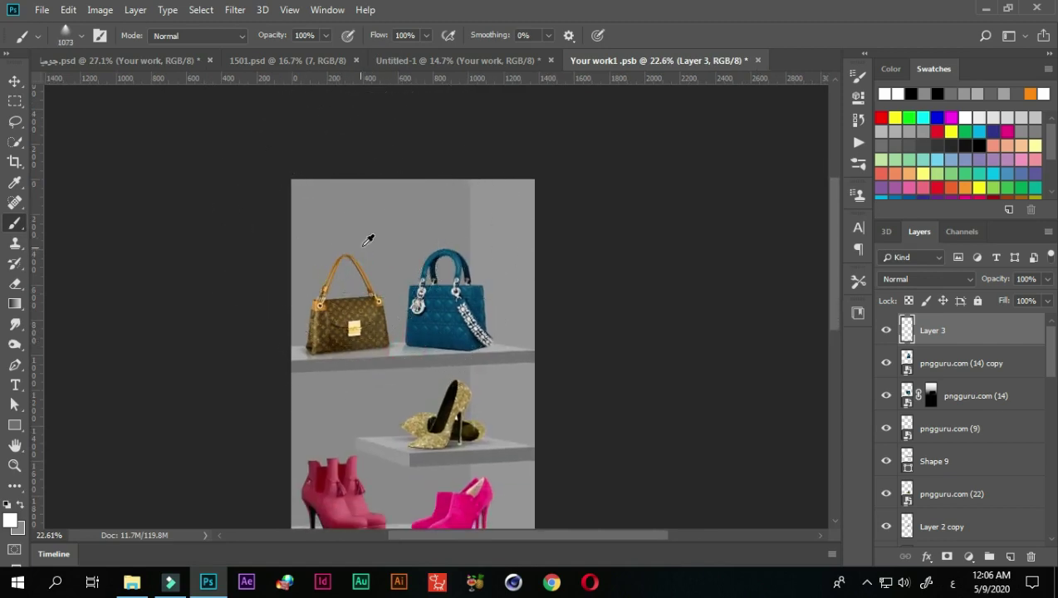
{"action": "left_click", "coordinate": [343, 230]}
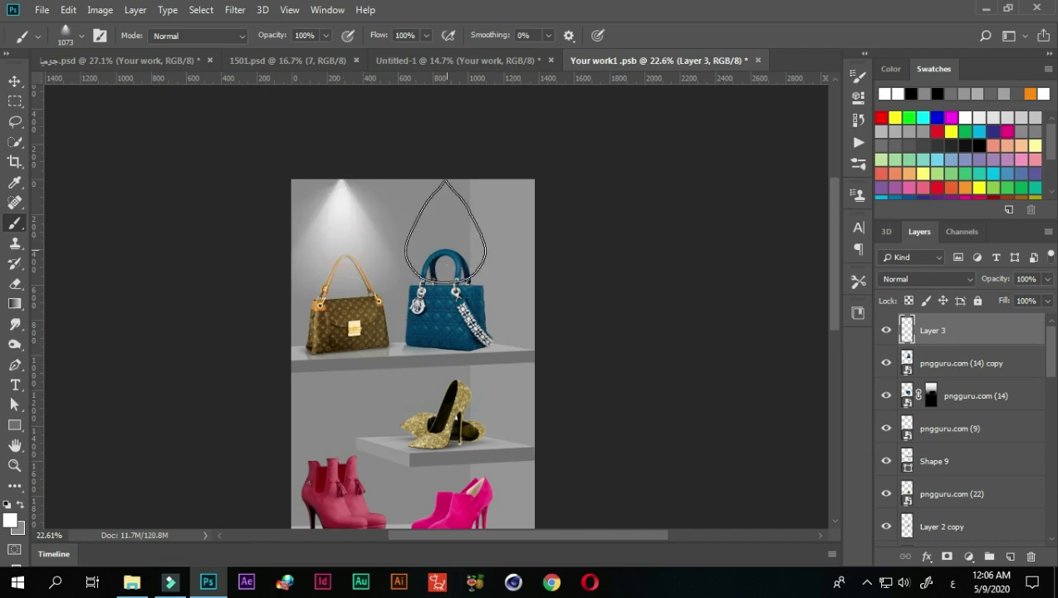
{"action": "left_click", "coordinate": [446, 229]}
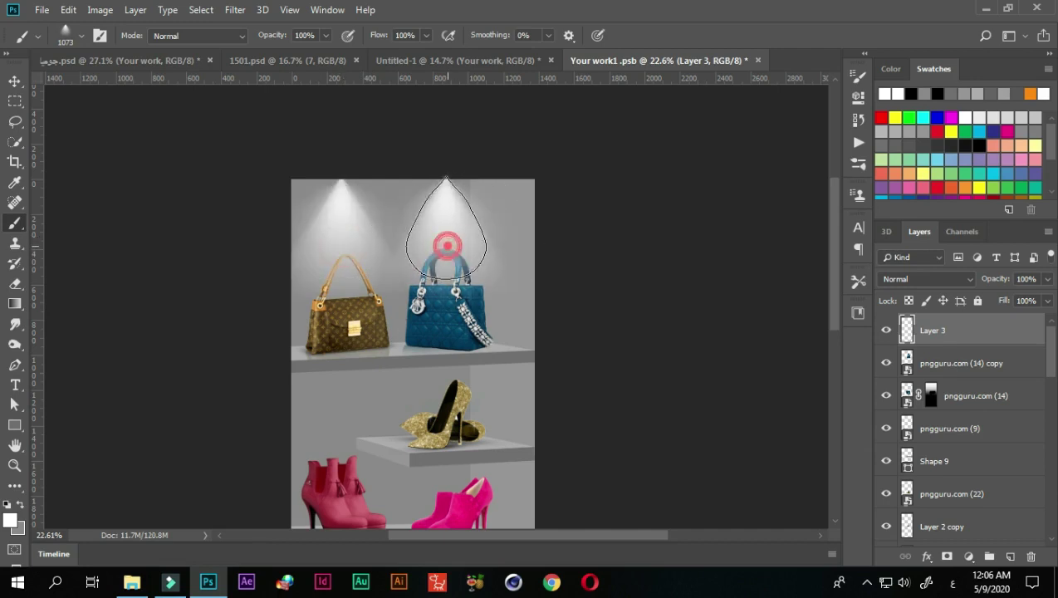
{"action": "scroll", "coordinate": [539, 316], "scroll_direction": "down", "scroll_amount": 1, "text": "alt"}
{"action": "scroll", "coordinate": [540, 315], "scroll_direction": "down", "scroll_amount": 1, "text": "alt"}
{"action": "scroll", "coordinate": [538, 349], "scroll_direction": "down", "scroll_amount": 1, "text": "alt"}
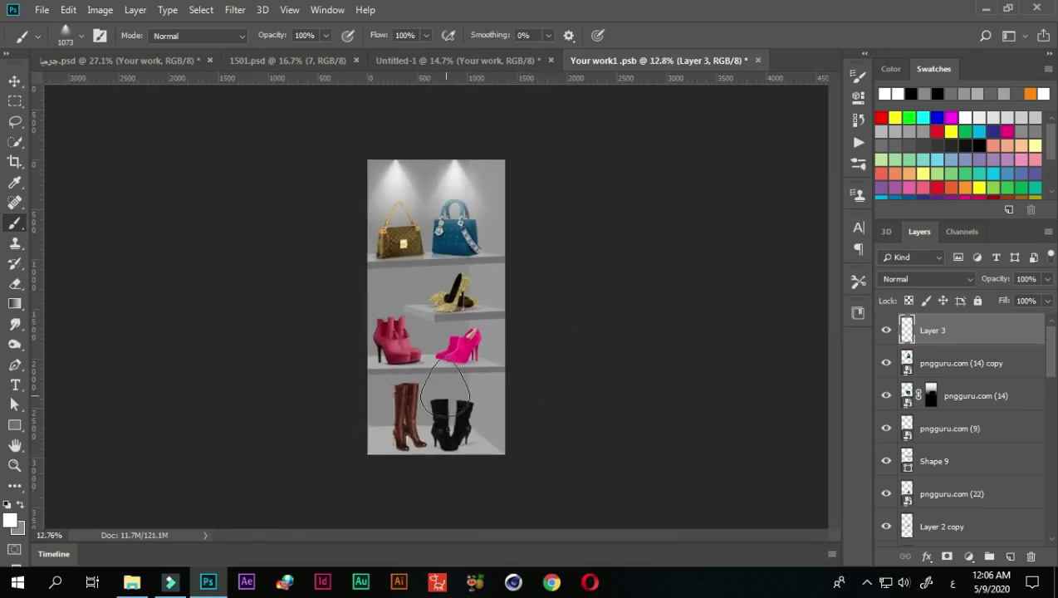
{"action": "scroll", "coordinate": [473, 415], "scroll_direction": "up", "scroll_amount": 2, "text": "alt"}
{"action": "scroll", "coordinate": [424, 430], "scroll_direction": "up", "scroll_amount": 1, "text": "alt"}
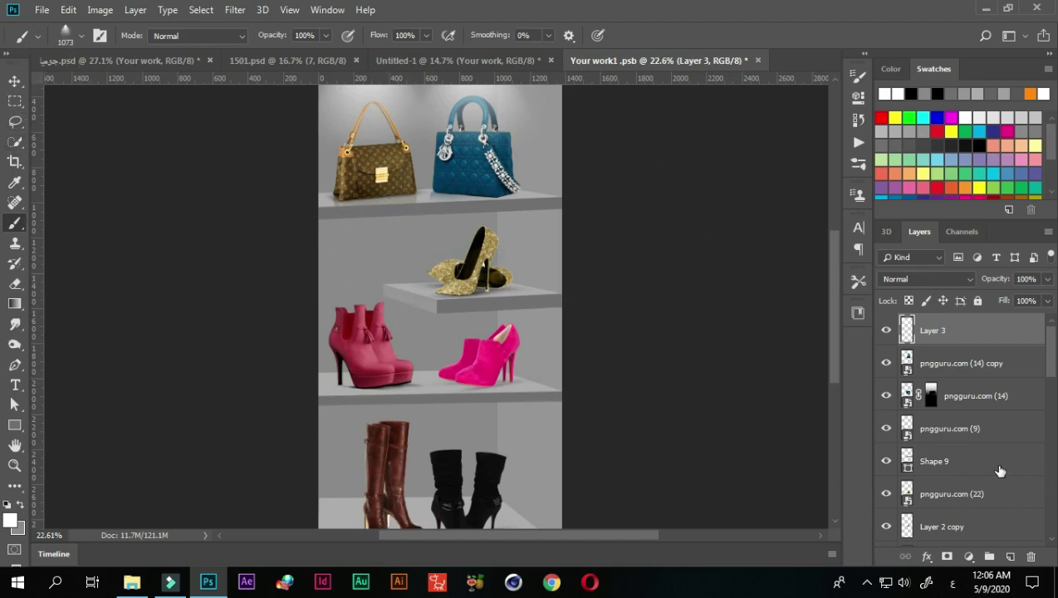
Find the gold shoe layer, pngguru.com (22), and add a new empty layer above it.
{"action": "scroll", "coordinate": [996, 437], "scroll_direction": "down", "scroll_amount": 1}
{"action": "scroll", "coordinate": [999, 437], "scroll_direction": "down", "scroll_amount": 2}
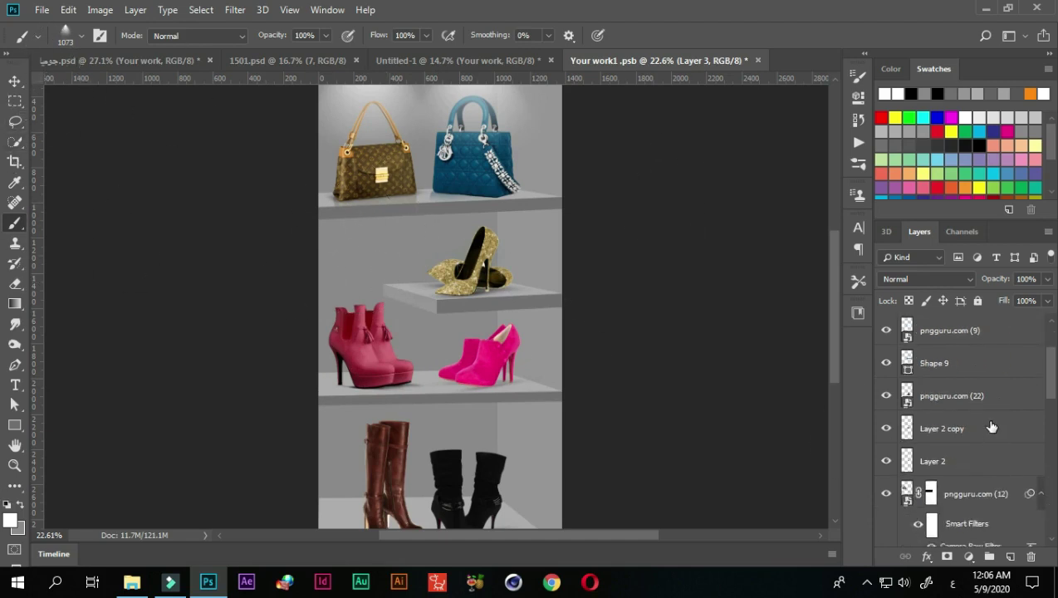
{"action": "scroll", "coordinate": [990, 427], "scroll_direction": "down", "scroll_amount": 1}
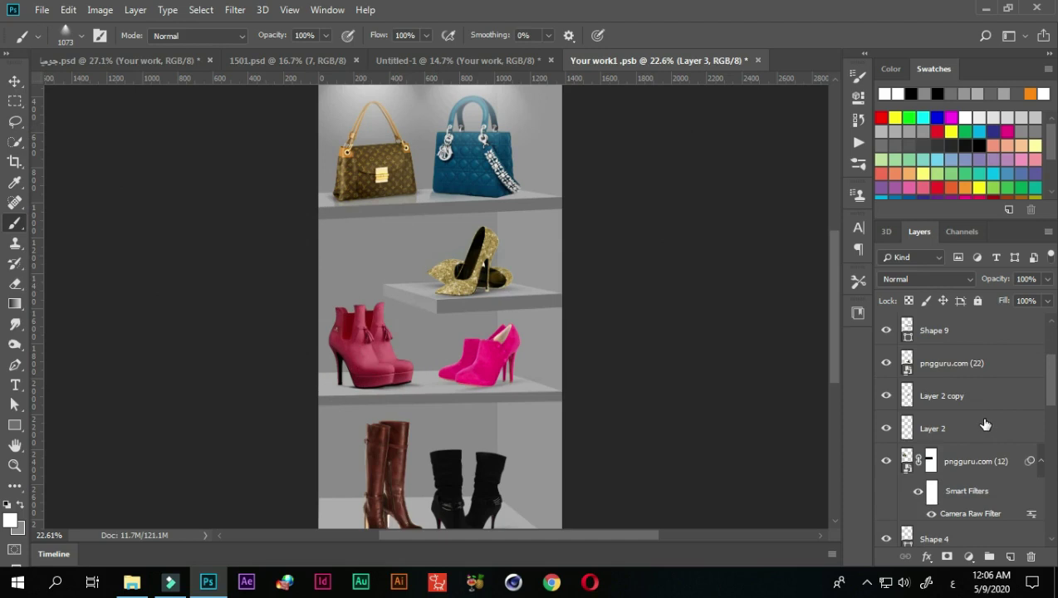
{"action": "left_click", "coordinate": [886, 363]}
{"action": "left_click", "coordinate": [886, 363]}
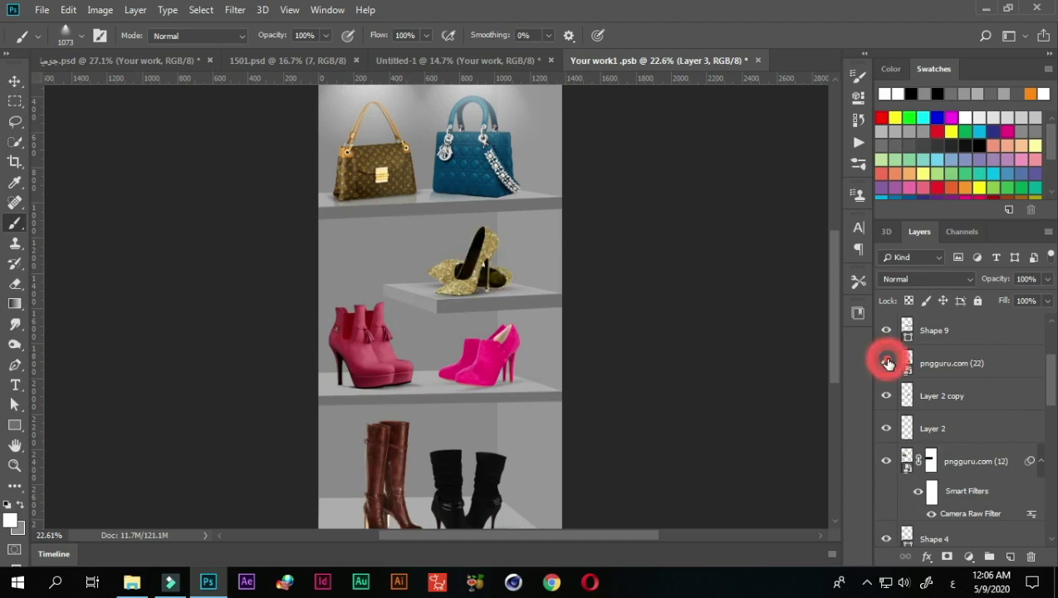
{"action": "left_click", "coordinate": [951, 368]}
{"action": "scroll", "coordinate": [940, 358], "scroll_direction": "up", "scroll_amount": 1}
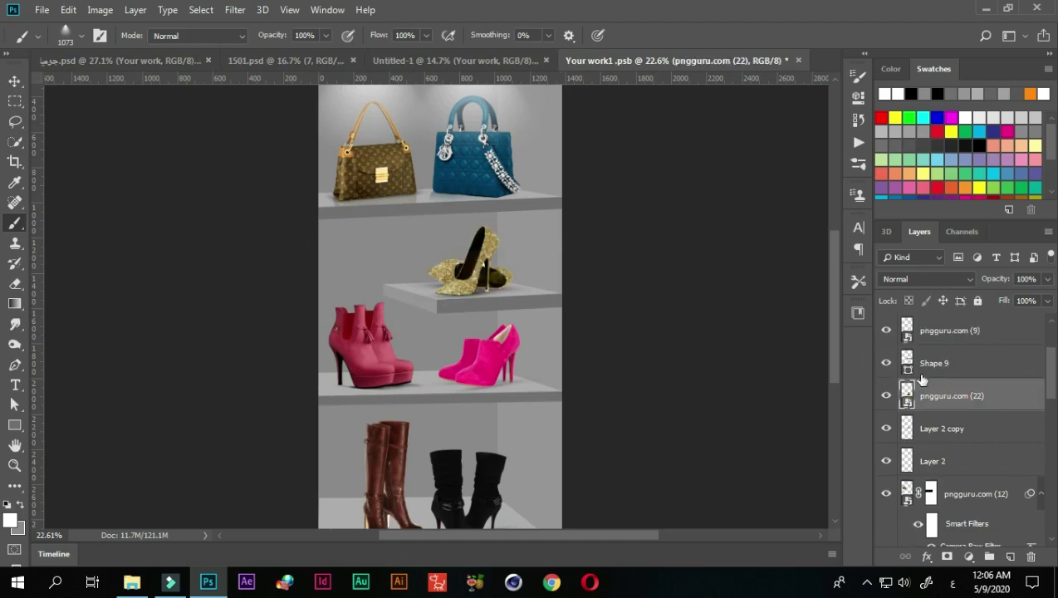
{"action": "left_click", "coordinate": [886, 363]}
{"action": "left_click", "coordinate": [1010, 559]}
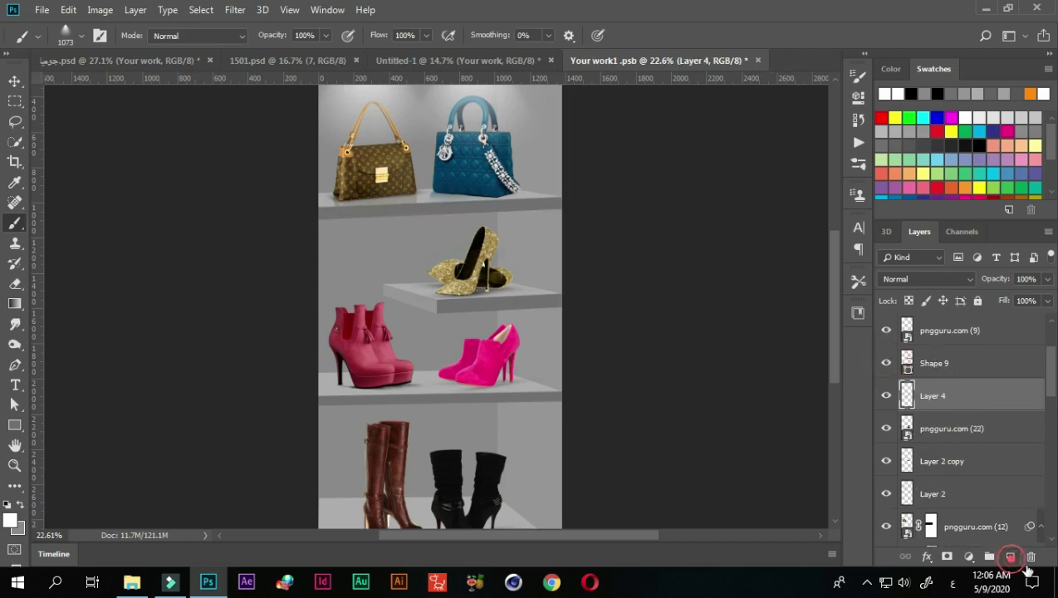
Resize the soft brush and paint spotlight glows above the gold heel and red boots.
{"action": "left_click_drag", "start_coordinate": [448, 272], "coordinate": [420, 278]}
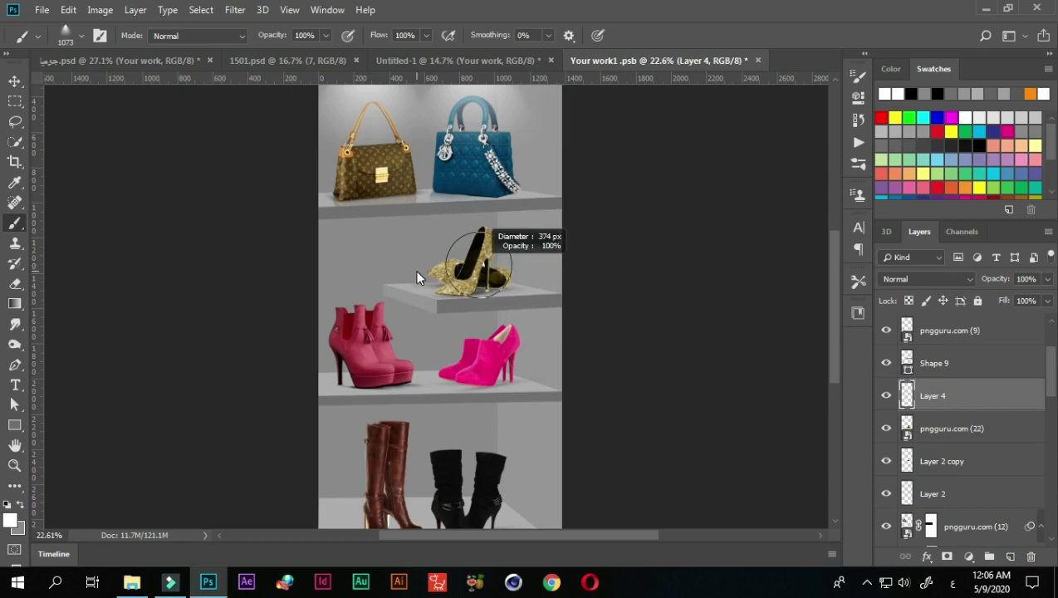
{"action": "left_click_drag", "start_coordinate": [469, 238], "coordinate": [482, 246]}
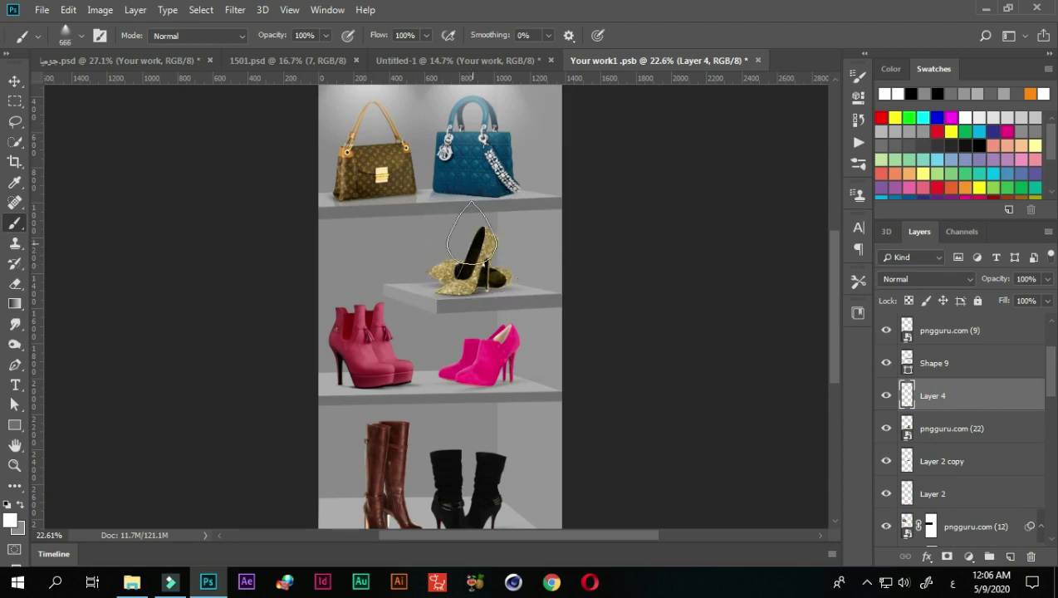
{"action": "left_click", "coordinate": [472, 242]}
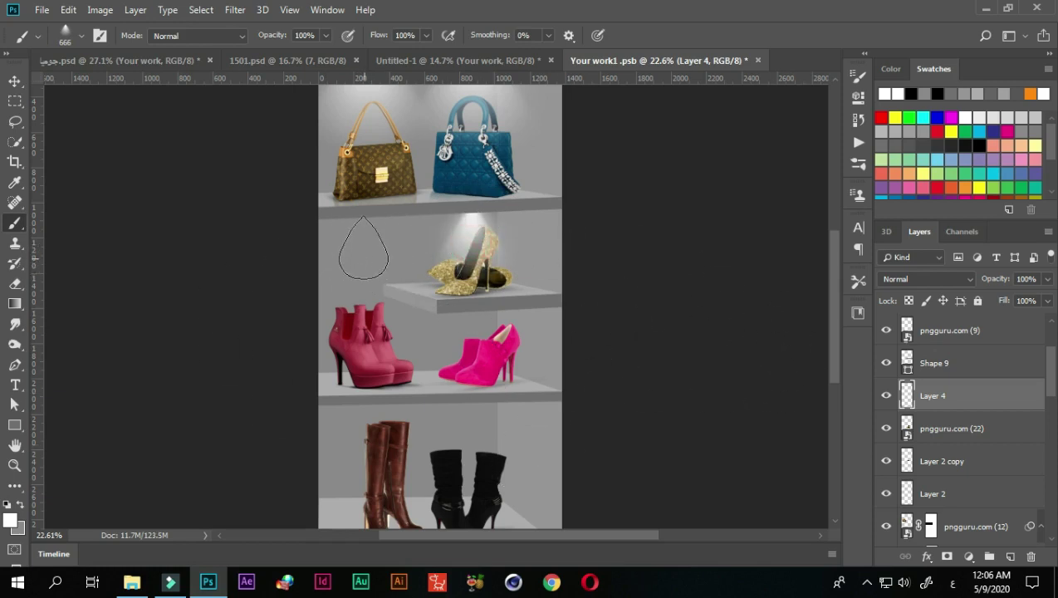
{"action": "right_click", "coordinate": [363, 248], "text": "alt"}
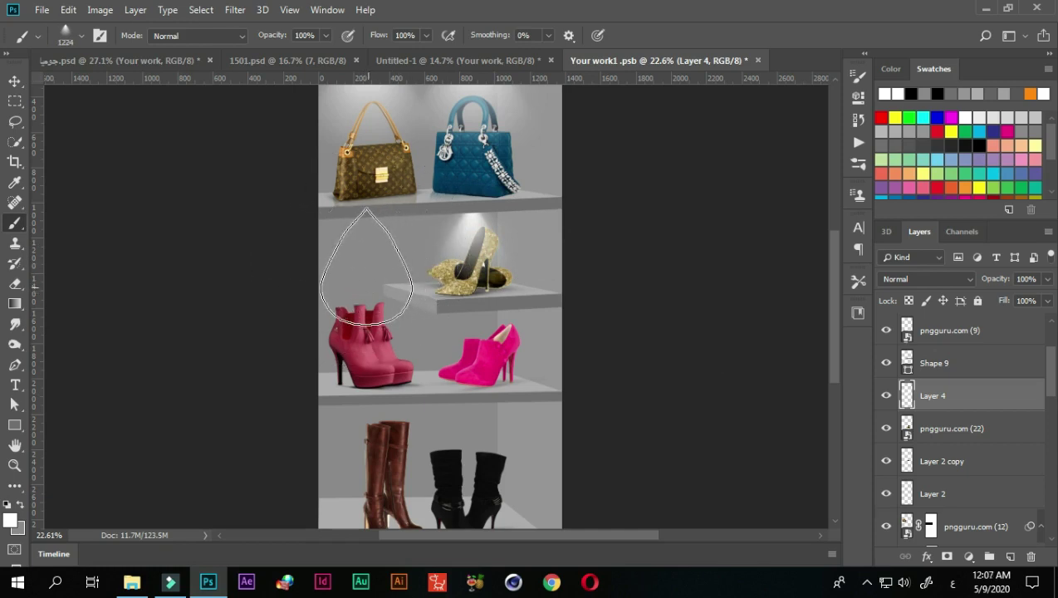
{"action": "scroll", "coordinate": [694, 411], "scroll_direction": "down", "scroll_amount": 1}
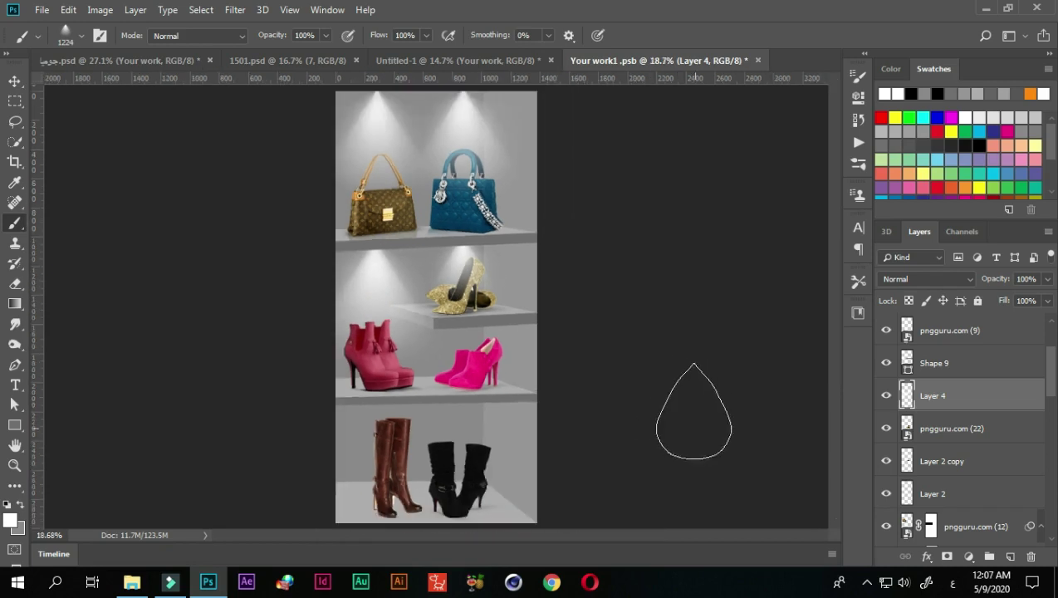
{"action": "scroll", "coordinate": [581, 440], "scroll_direction": "down", "scroll_amount": 2}
{"action": "scroll", "coordinate": [444, 460], "scroll_direction": "up", "scroll_amount": 3}
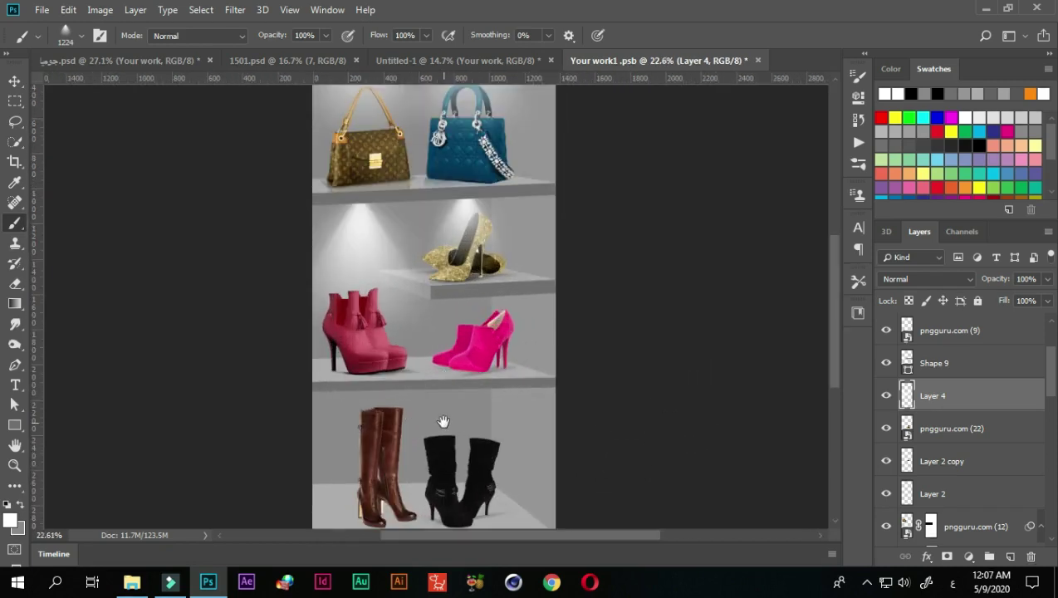
Toggle layer visibility to locate the brown boots and shelf shadow layers.
{"action": "left_click_drag", "start_coordinate": [443, 422], "coordinate": [411, 304]}
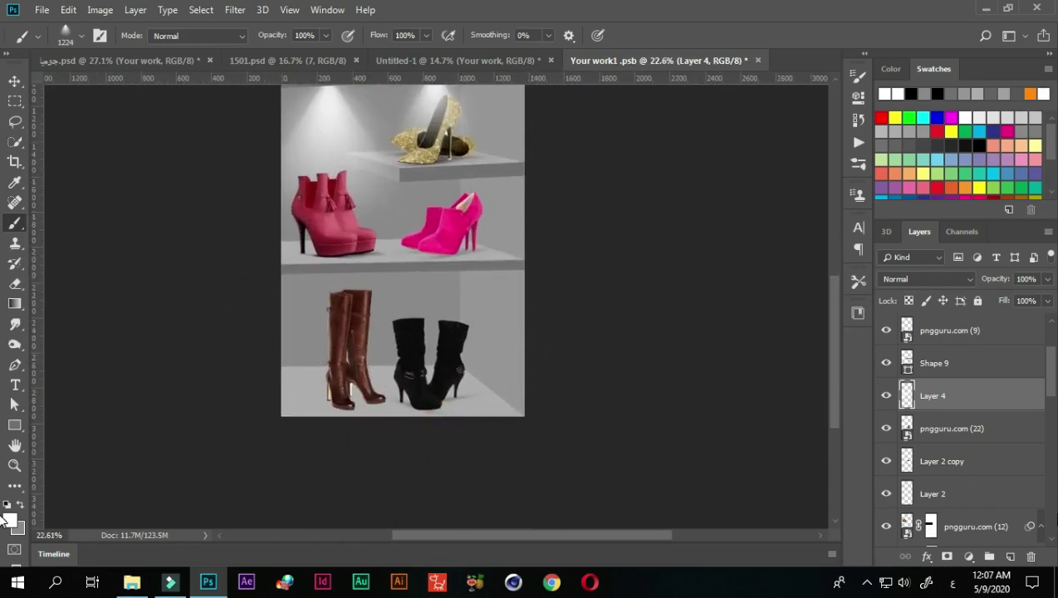
{"action": "scroll", "coordinate": [977, 478], "scroll_direction": "down", "scroll_amount": 1}
{"action": "scroll", "coordinate": [975, 474], "scroll_direction": "down", "scroll_amount": 2}
{"action": "scroll", "coordinate": [930, 455], "scroll_direction": "down", "scroll_amount": 2}
{"action": "scroll", "coordinate": [932, 456], "scroll_direction": "down", "scroll_amount": 2}
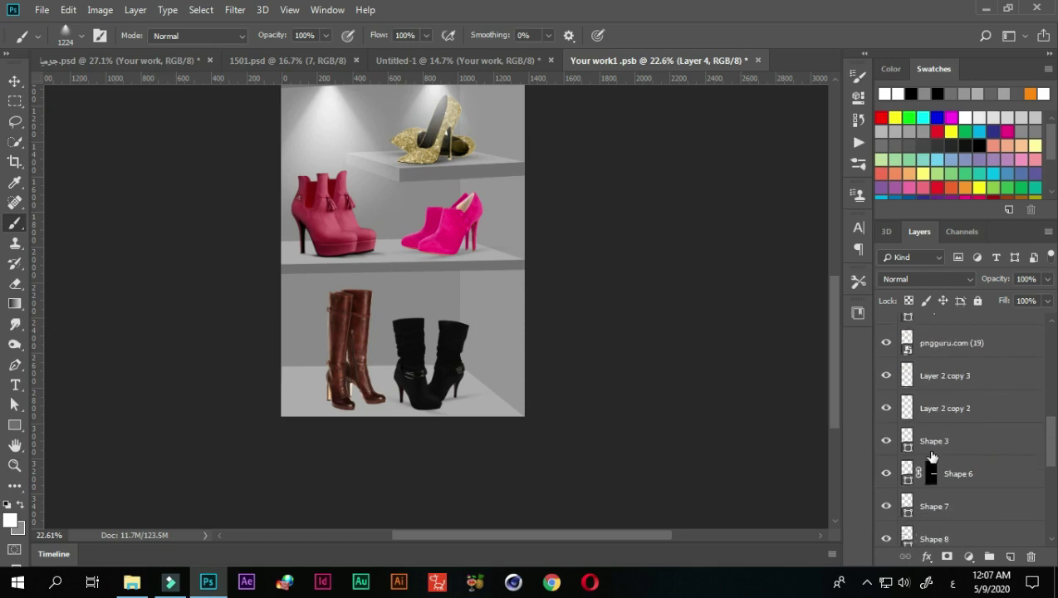
{"action": "scroll", "coordinate": [931, 456], "scroll_direction": "down", "scroll_amount": 3}
{"action": "scroll", "coordinate": [931, 457], "scroll_direction": "down", "scroll_amount": 2}
{"action": "scroll", "coordinate": [931, 456], "scroll_direction": "down", "scroll_amount": 2}
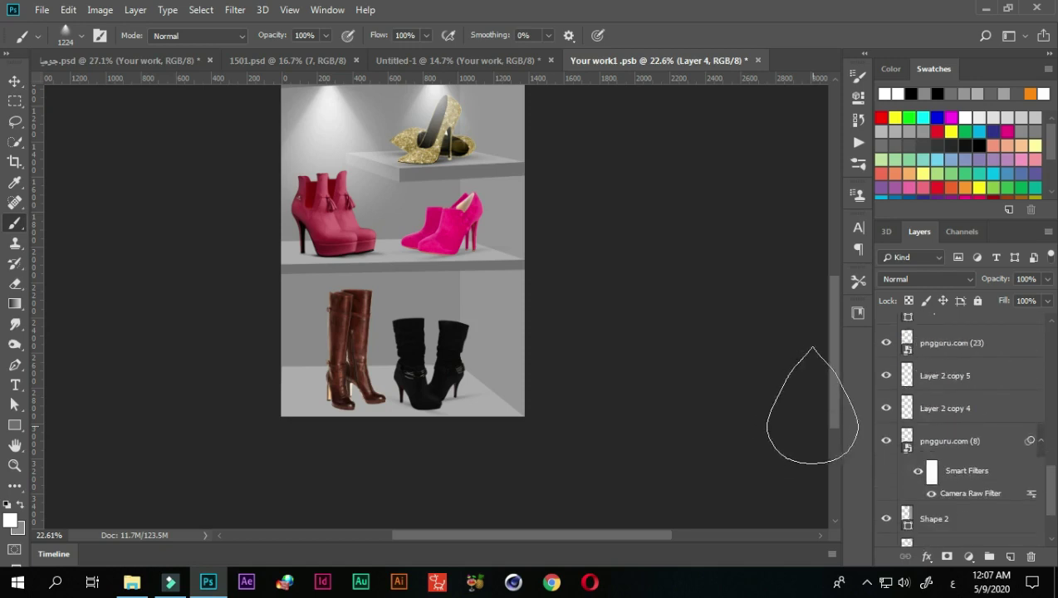
{"action": "left_click", "coordinate": [886, 441]}
{"action": "left_click", "coordinate": [886, 441]}
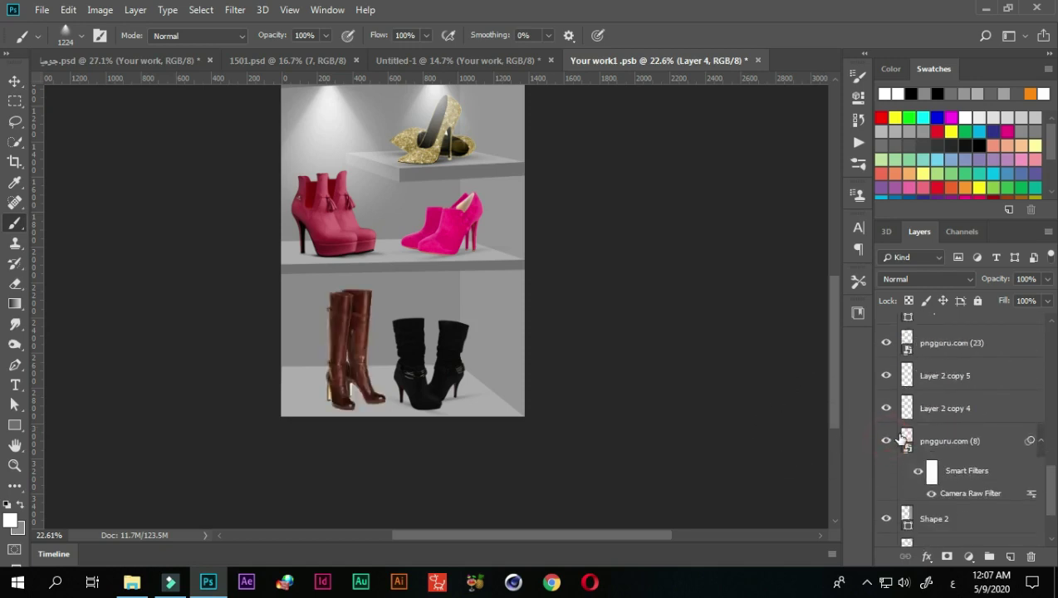
{"action": "scroll", "coordinate": [902, 437], "scroll_direction": "up", "scroll_amount": 1}
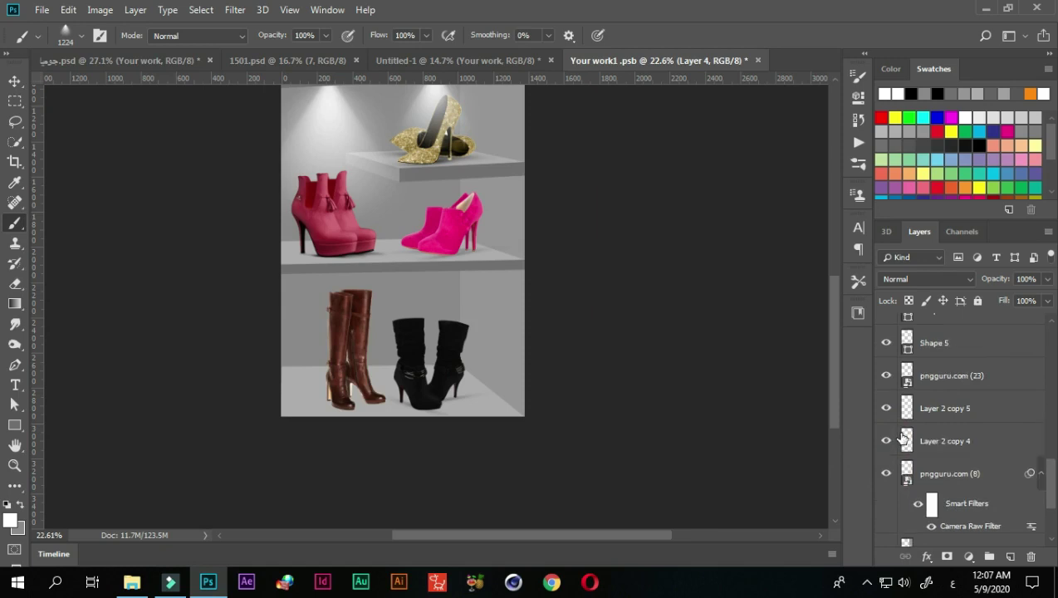
{"action": "left_click", "coordinate": [885, 344]}
Select the pngguru.com (19) boots layer and add a new empty layer above it.
{"action": "scroll", "coordinate": [906, 473], "scroll_direction": "down", "scroll_amount": 2}
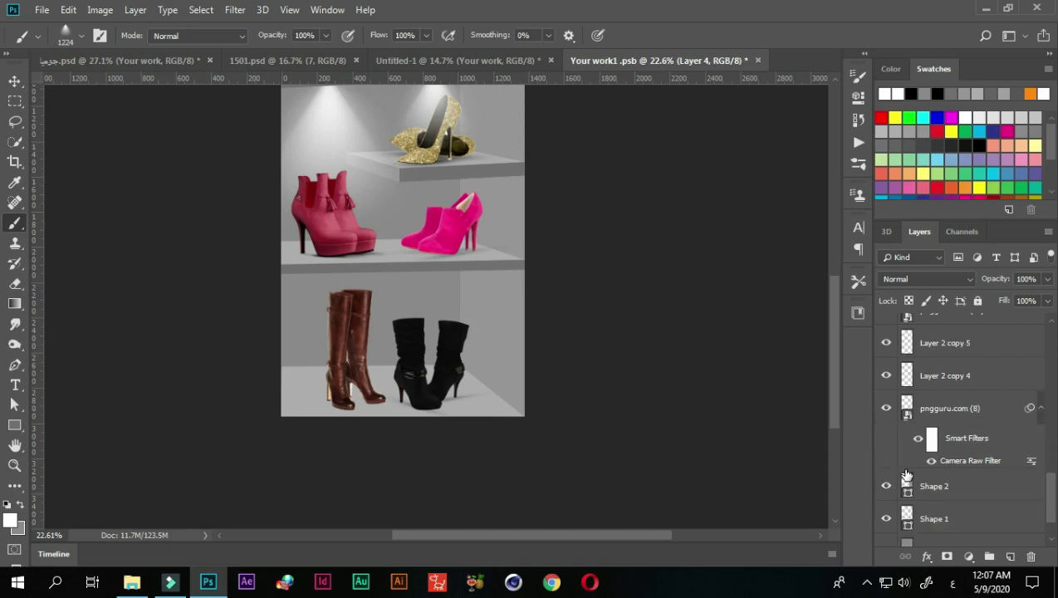
{"action": "scroll", "coordinate": [902, 466], "scroll_direction": "down", "scroll_amount": 1}
{"action": "scroll", "coordinate": [888, 455], "scroll_direction": "up", "scroll_amount": 5}
{"action": "scroll", "coordinate": [911, 419], "scroll_direction": "up", "scroll_amount": 2}
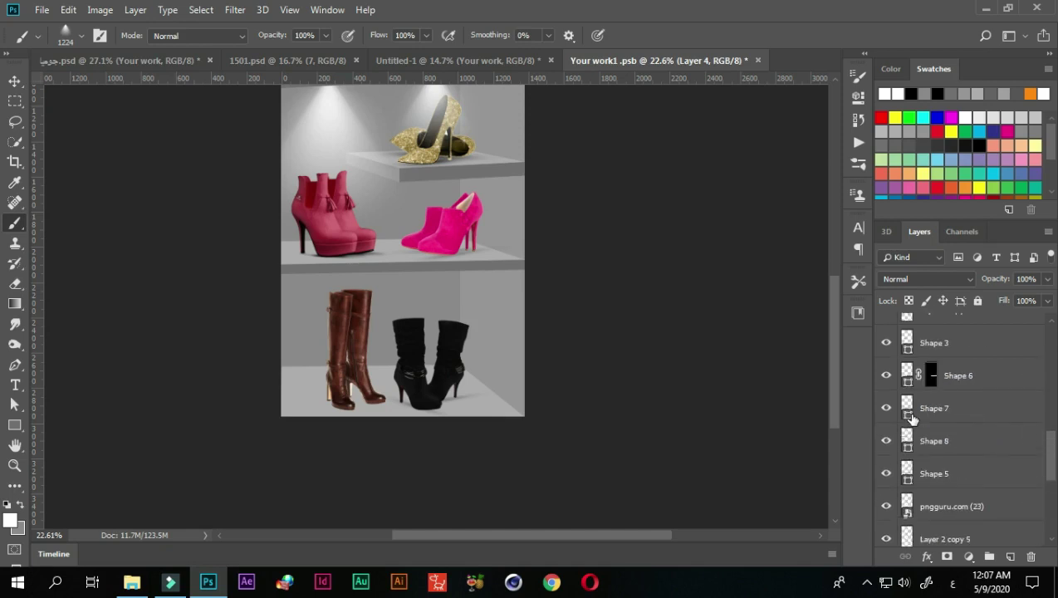
{"action": "left_click", "coordinate": [886, 408]}
{"action": "scroll", "coordinate": [889, 427], "scroll_direction": "up", "scroll_amount": 1}
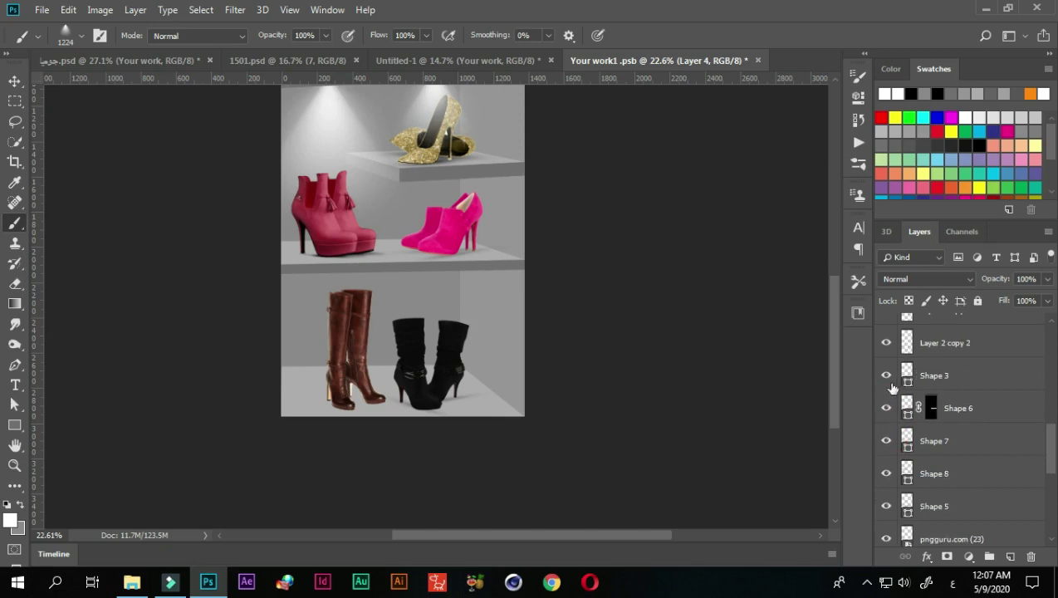
{"action": "left_click", "coordinate": [894, 376]}
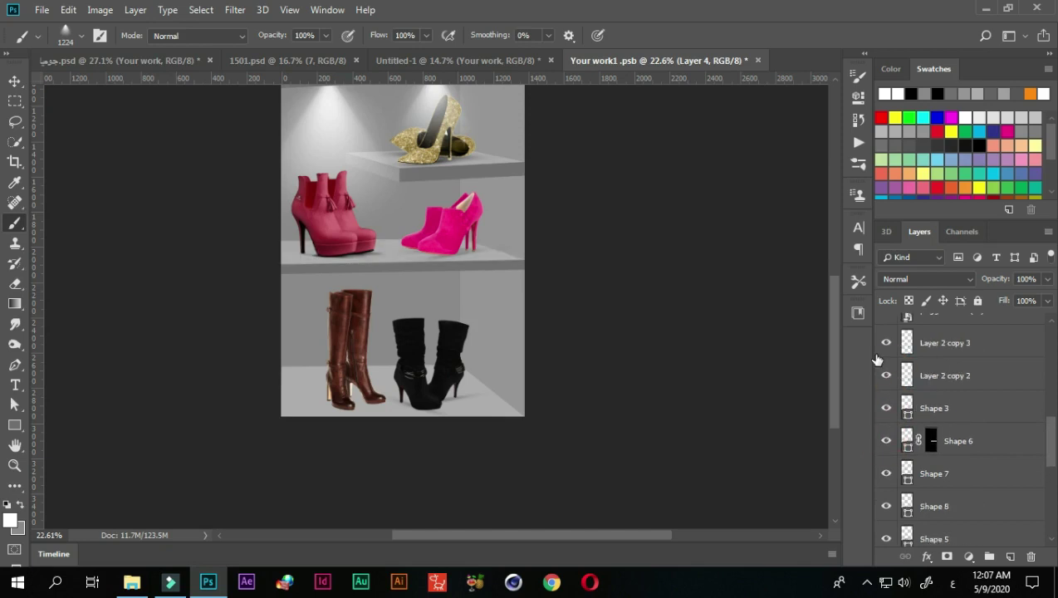
{"action": "scroll", "coordinate": [877, 359], "scroll_direction": "up", "scroll_amount": 2}
{"action": "scroll", "coordinate": [880, 357], "scroll_direction": "up", "scroll_amount": 1}
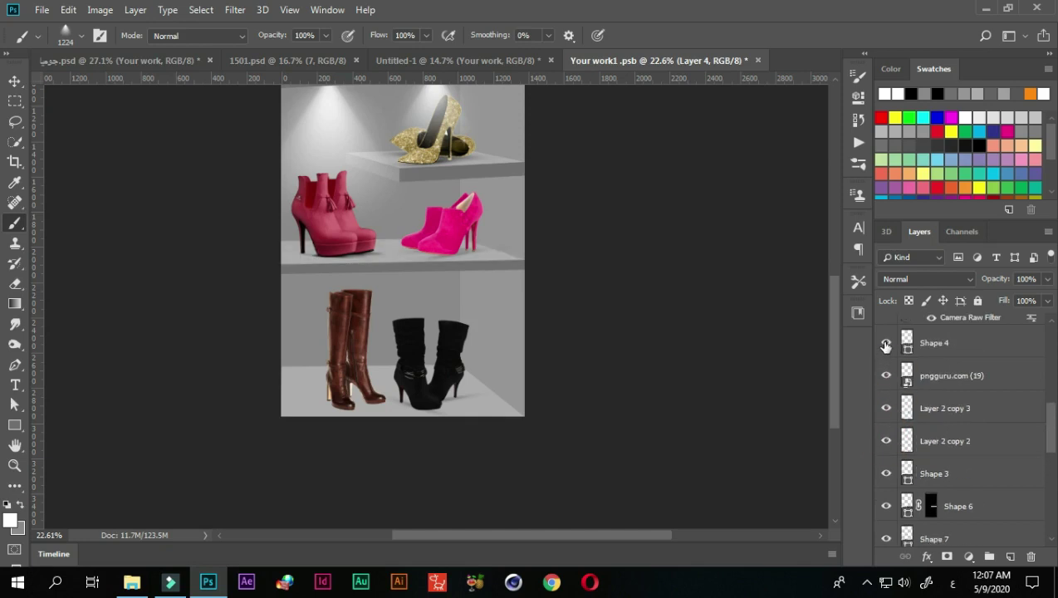
{"action": "left_click", "coordinate": [885, 344]}
{"action": "left_click", "coordinate": [942, 354]}
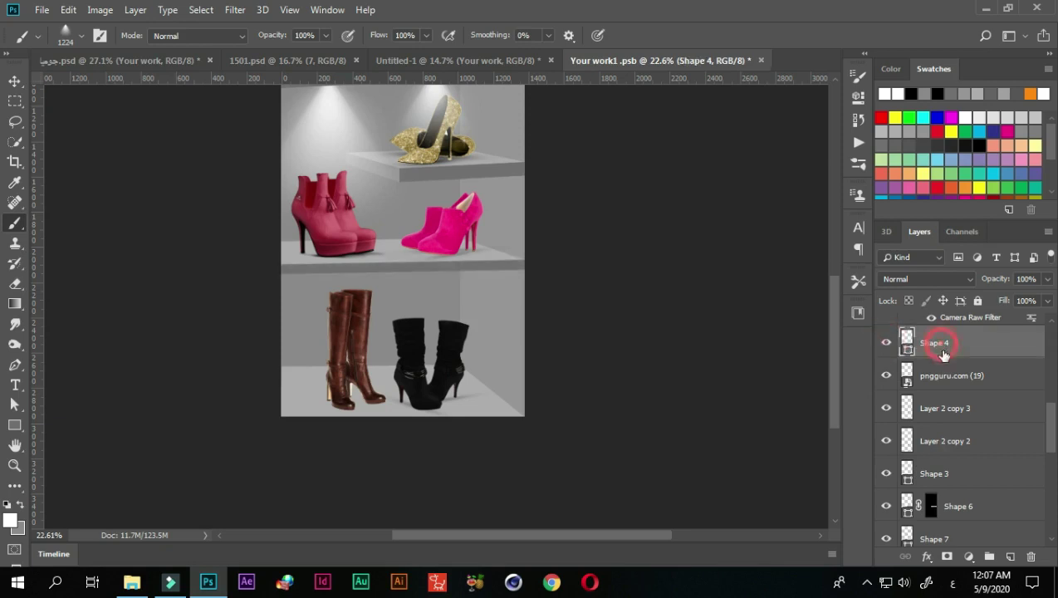
{"action": "left_click", "coordinate": [954, 379]}
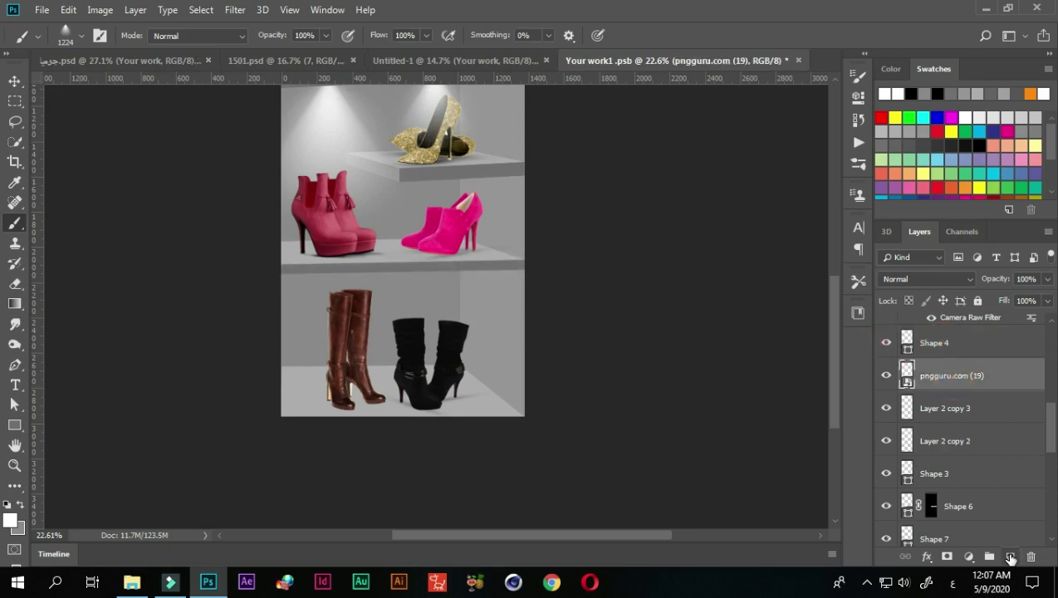
{"action": "left_click", "coordinate": [1010, 557]}
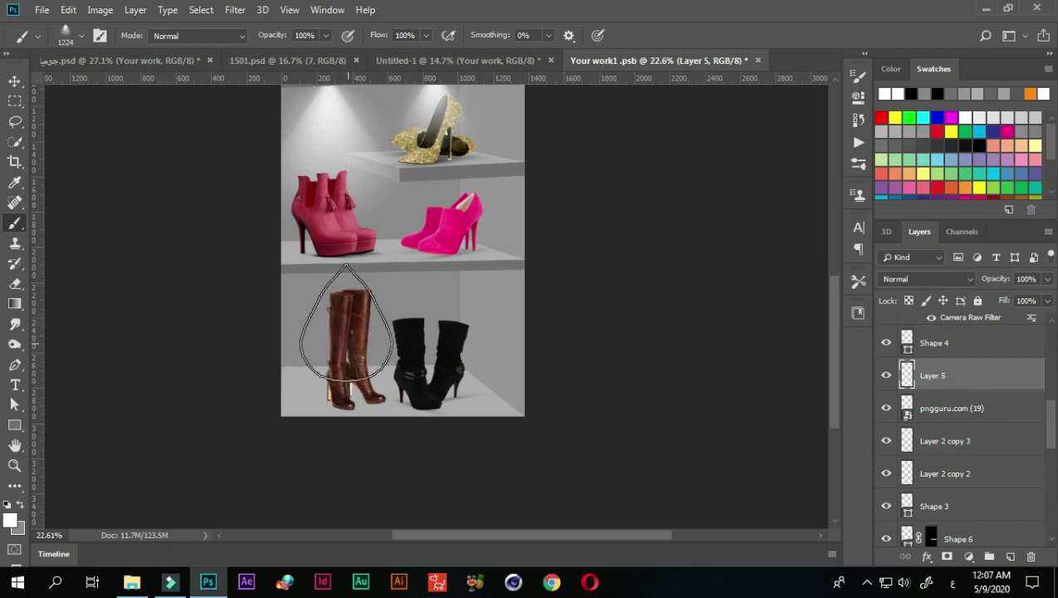
Resize the soft brush and paint glows above the brown and black boots.
{"action": "left_click_drag", "start_coordinate": [346, 332], "coordinate": [336, 351]}
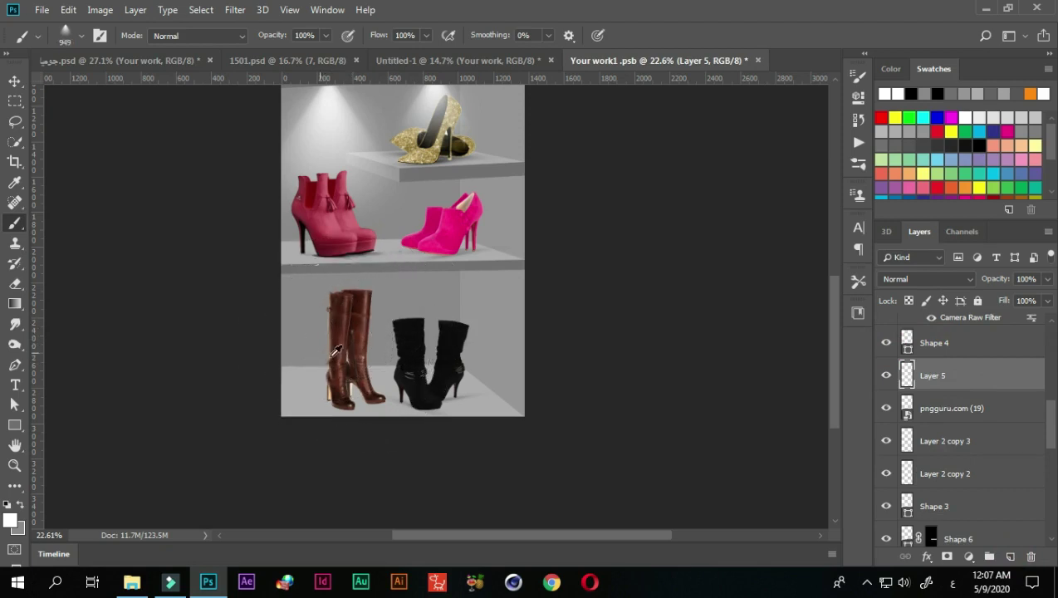
{"action": "left_click_drag", "start_coordinate": [342, 331], "coordinate": [349, 325]}
{"action": "left_click", "coordinate": [349, 317]}
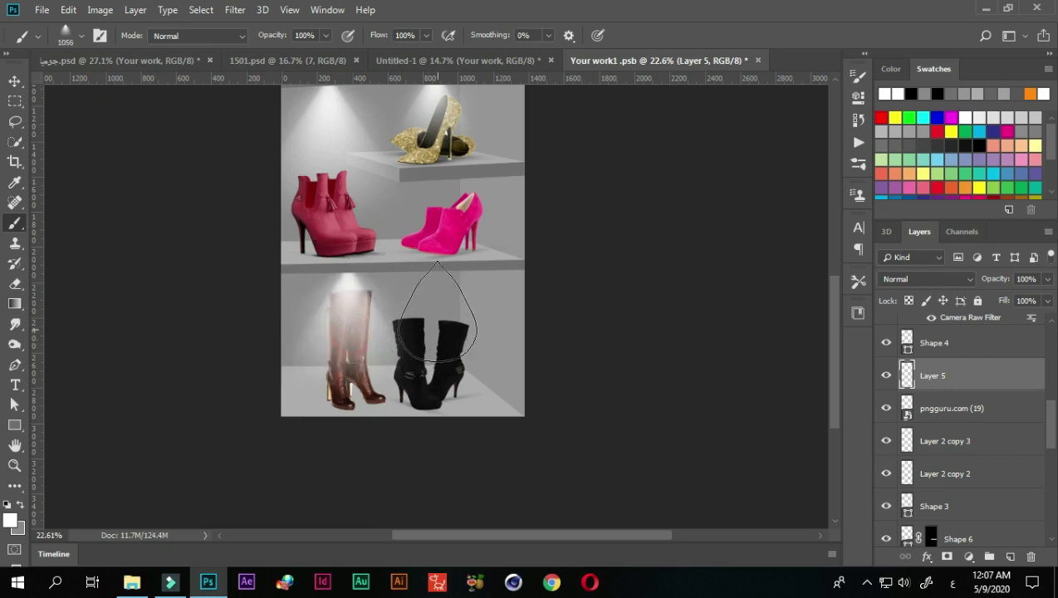
{"action": "left_click", "coordinate": [436, 322]}
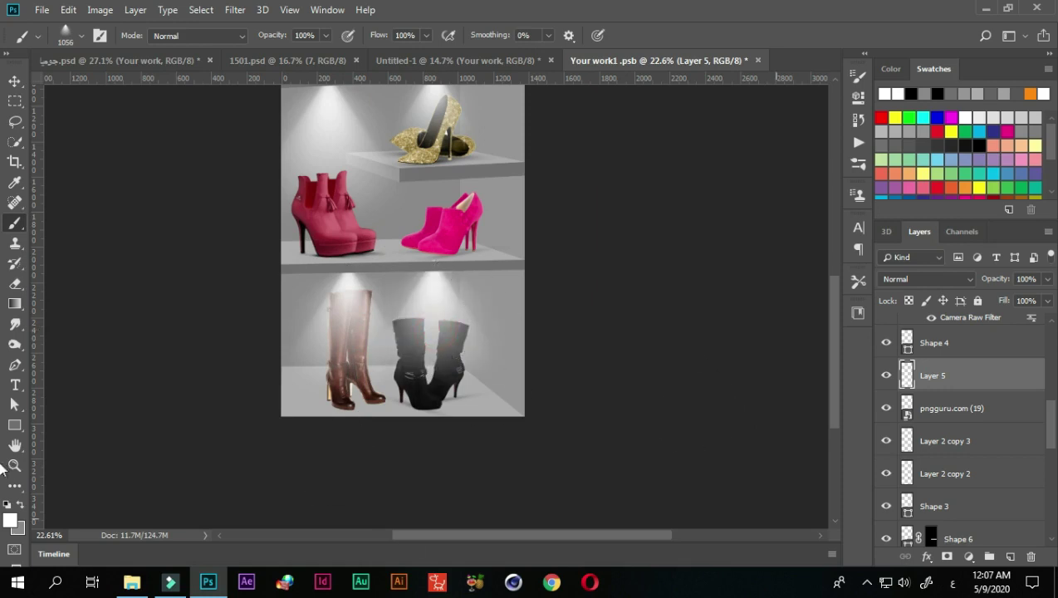
Lower the opacity of the bottom-shelf glow layer.
{"action": "left_click", "coordinate": [16, 83]}
{"action": "left_click", "coordinate": [181, 223]}
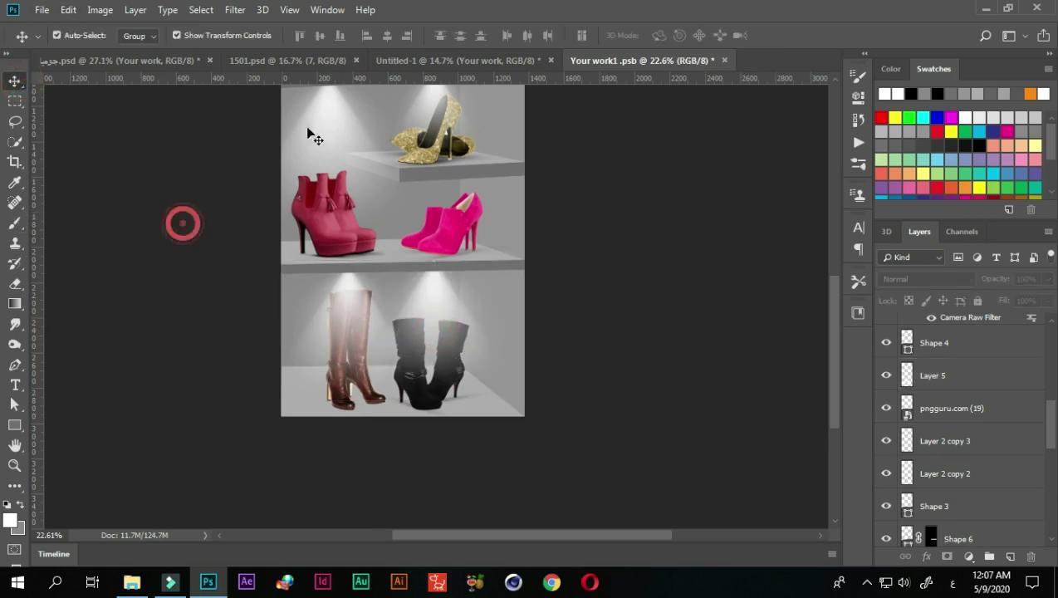
{"action": "left_click", "coordinate": [944, 378]}
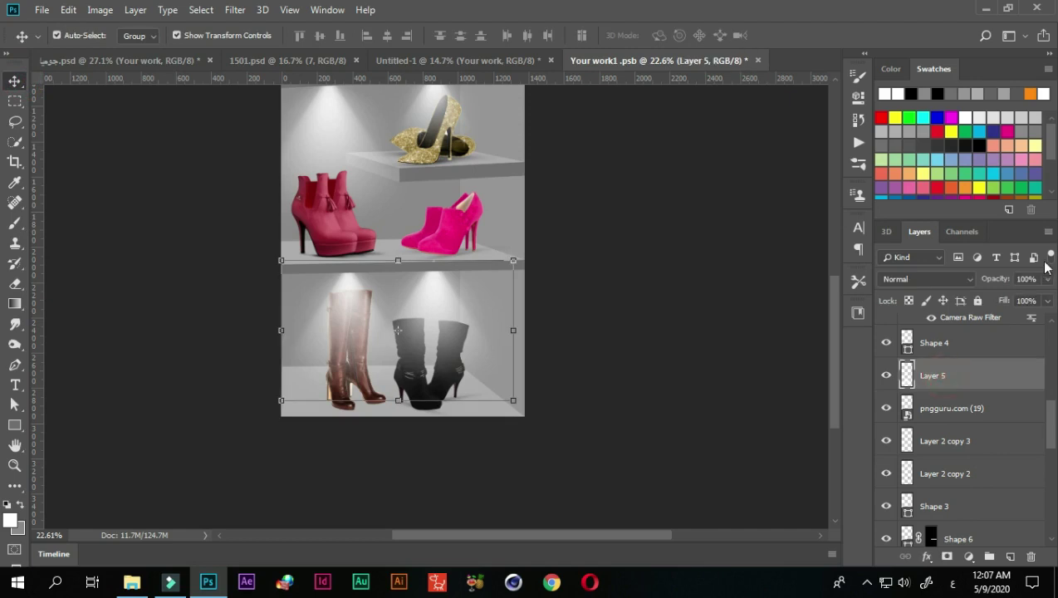
{"action": "left_click", "coordinate": [1047, 279]}
{"action": "mouse_move", "coordinate": [1047, 297]}
{"action": "left_mouse_down"}
{"action": "mouse_move", "coordinate": [1026, 302]}
{"action": "mouse_move", "coordinate": [1038, 304]}
{"action": "left_mouse_up"}
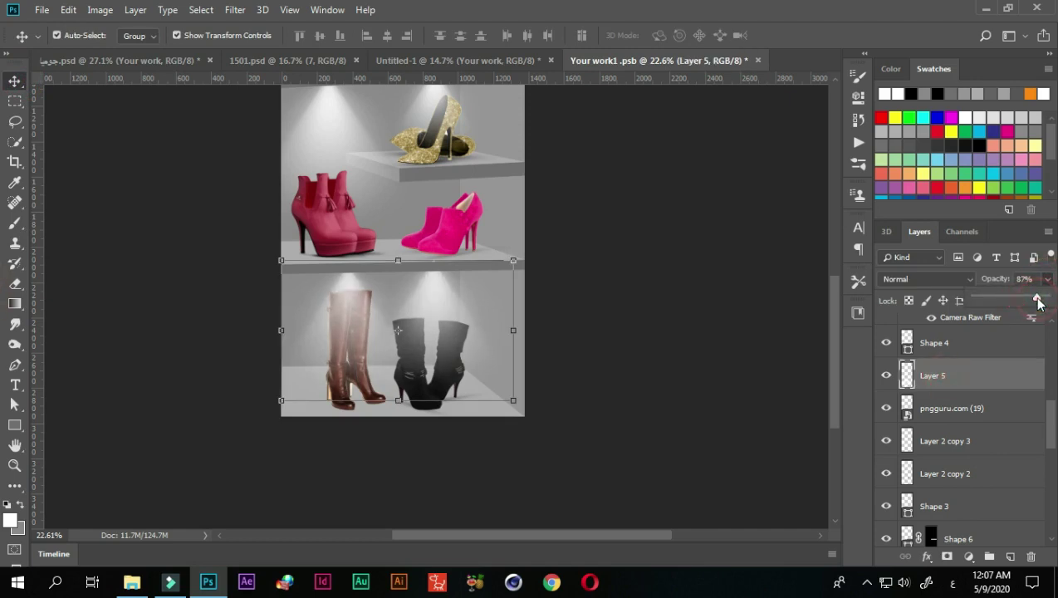
{"action": "left_click_drag", "start_coordinate": [1037, 302], "coordinate": [1033, 302]}
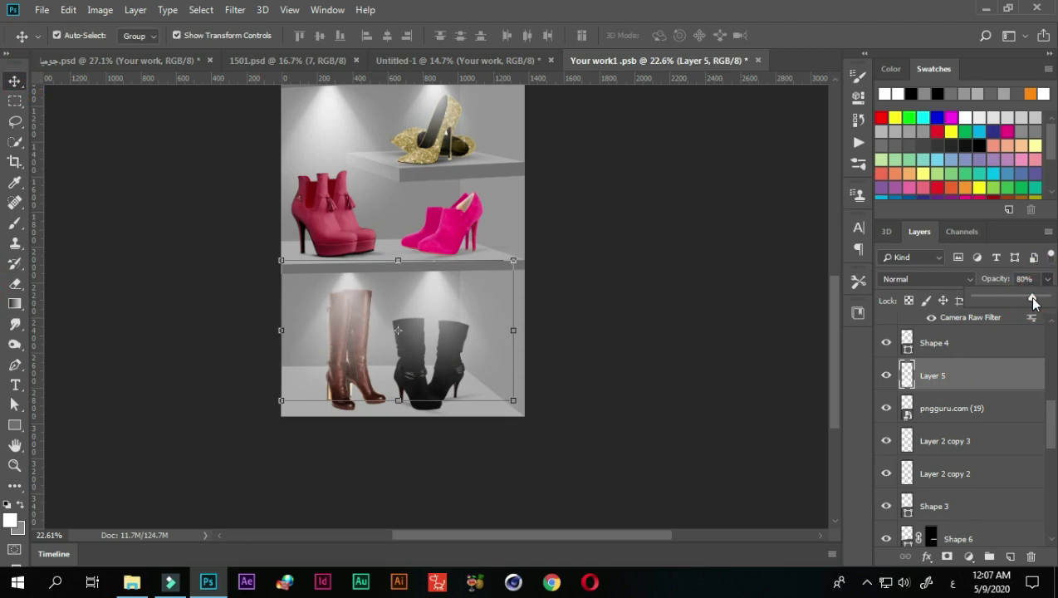
{"action": "left_click", "coordinate": [692, 324]}
Fit the shelf document on screen and set the bottom shelf lights to 80% opacity.
{"action": "scroll", "coordinate": [708, 288], "scroll_direction": "up", "scroll_amount": 2}
{"action": "key", "text": "ctrl+0"}
{"action": "scroll", "coordinate": [493, 266], "scroll_direction": "up", "scroll_amount": 1}
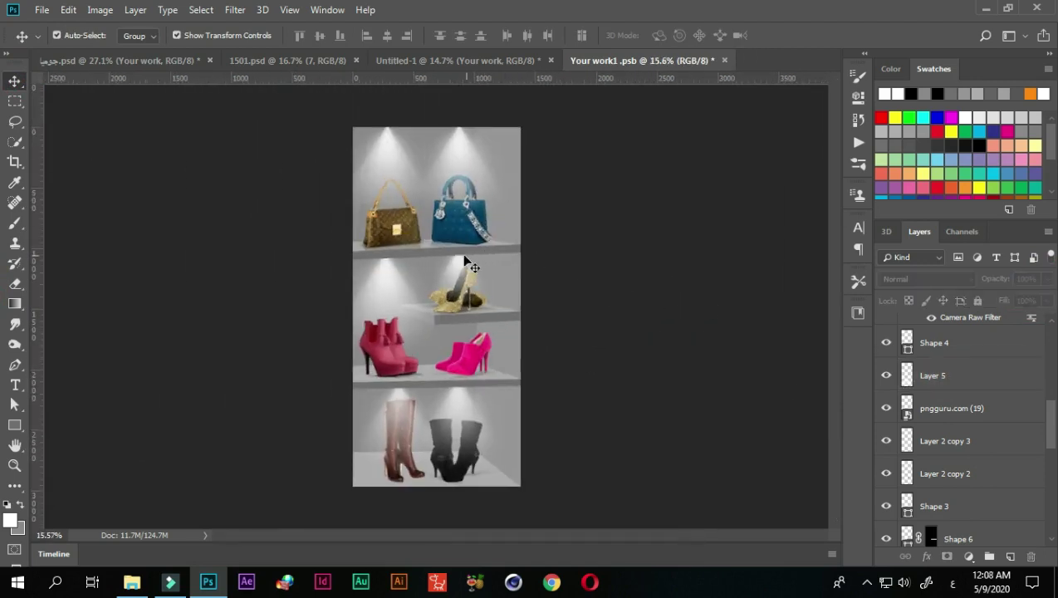
{"action": "scroll", "coordinate": [431, 262], "scroll_direction": "up", "scroll_amount": 1}
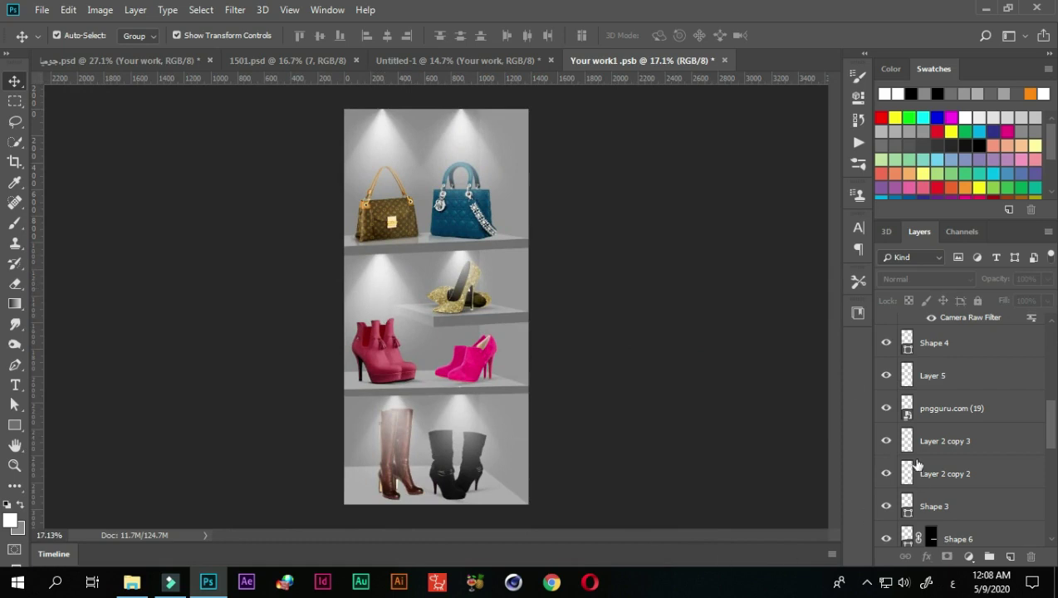
{"action": "left_click", "coordinate": [404, 415]}
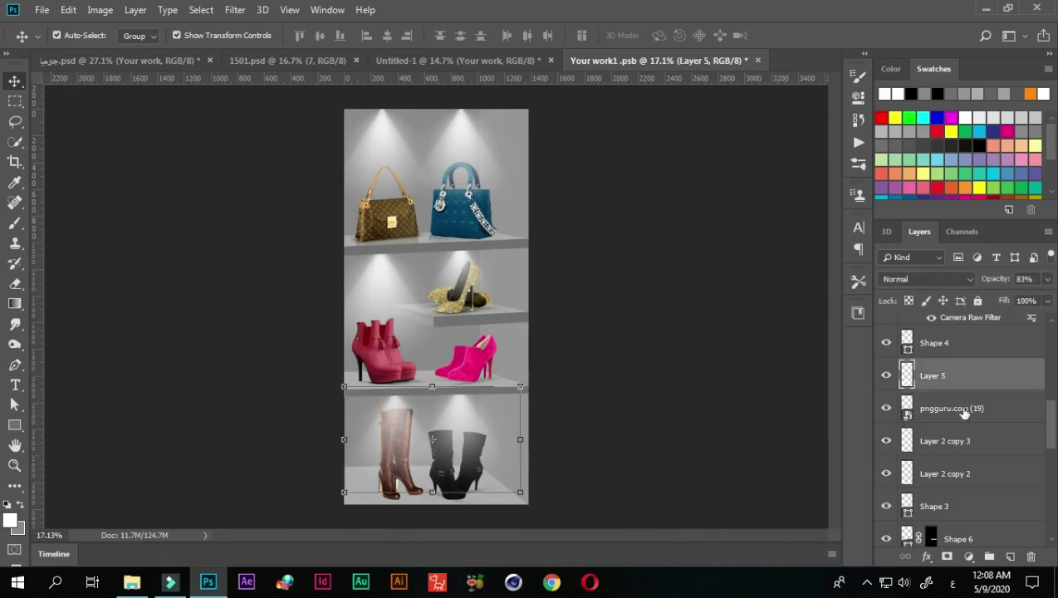
{"action": "left_click", "coordinate": [1048, 279]}
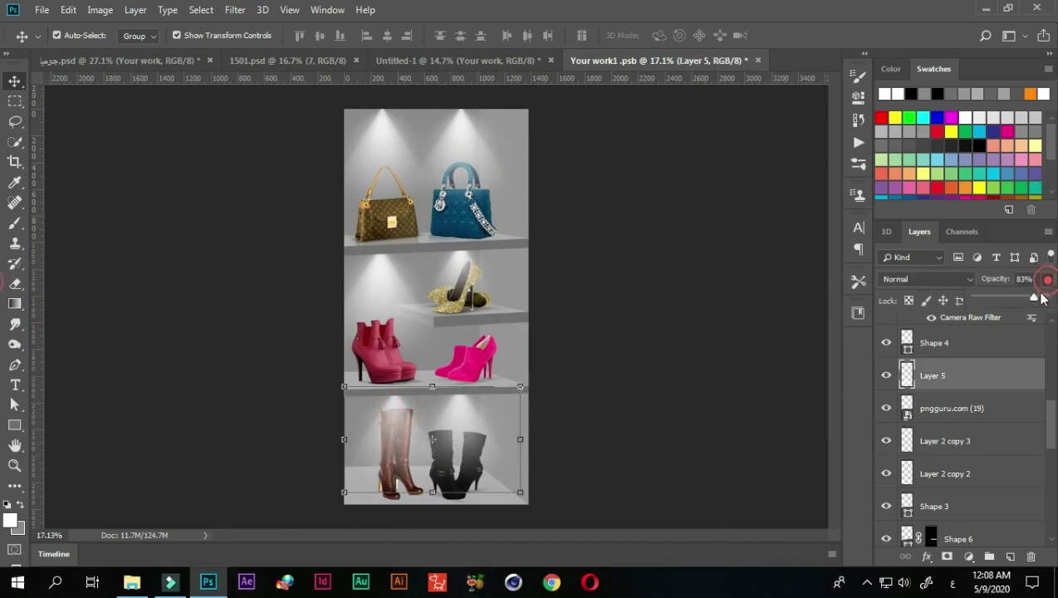
{"action": "left_click_drag", "start_coordinate": [1036, 299], "coordinate": [1032, 301]}
Fade the middle and top shelf spotlight layers to roughly 75–85% opacity.
{"action": "left_click", "coordinate": [456, 273]}
{"action": "left_click", "coordinate": [1042, 284]}
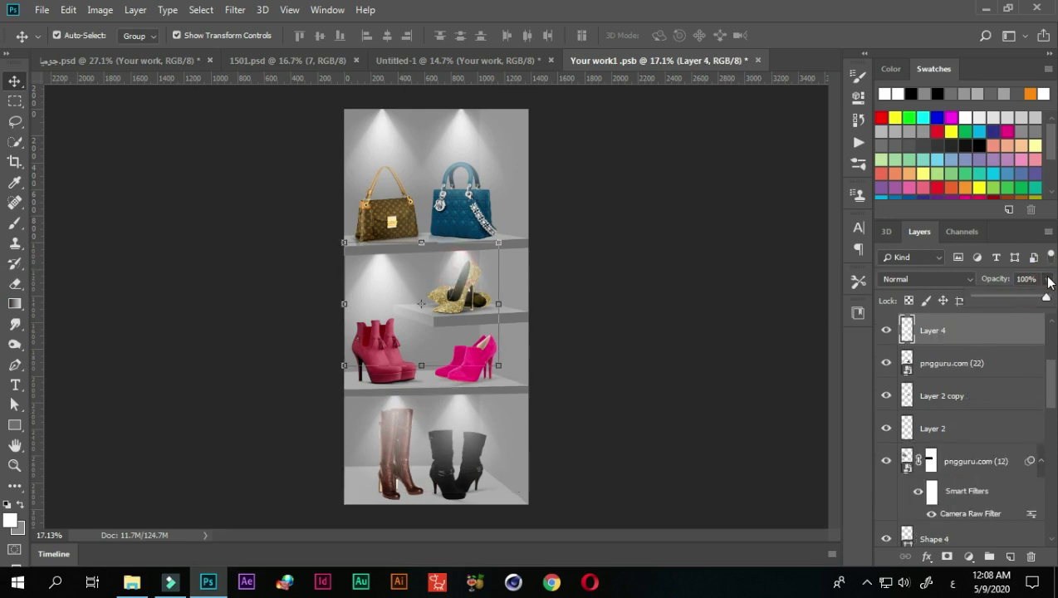
{"action": "left_click_drag", "start_coordinate": [1044, 297], "coordinate": [1033, 301]}
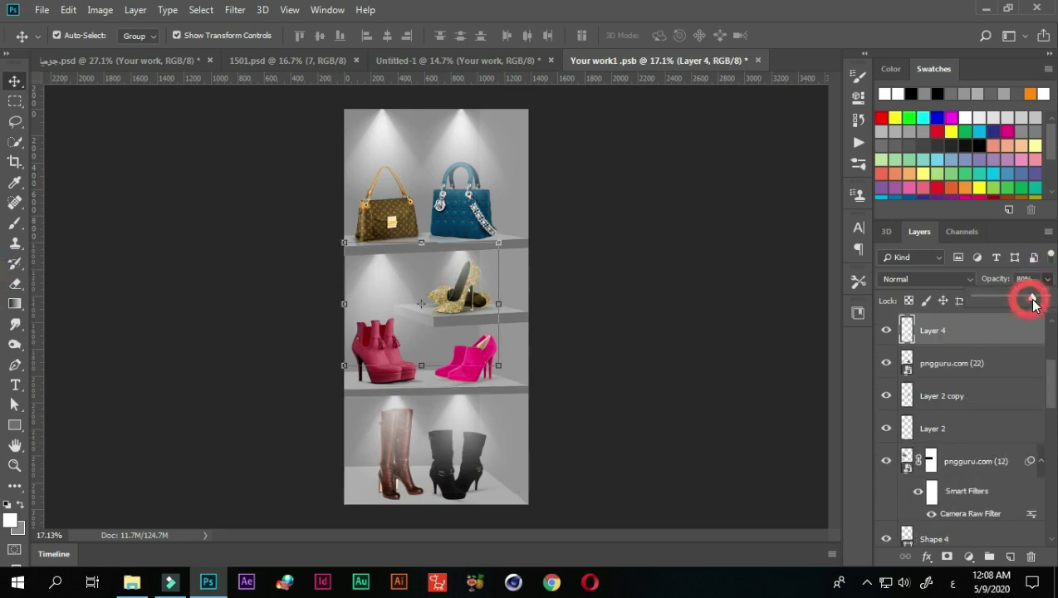
{"action": "left_click", "coordinate": [460, 132]}
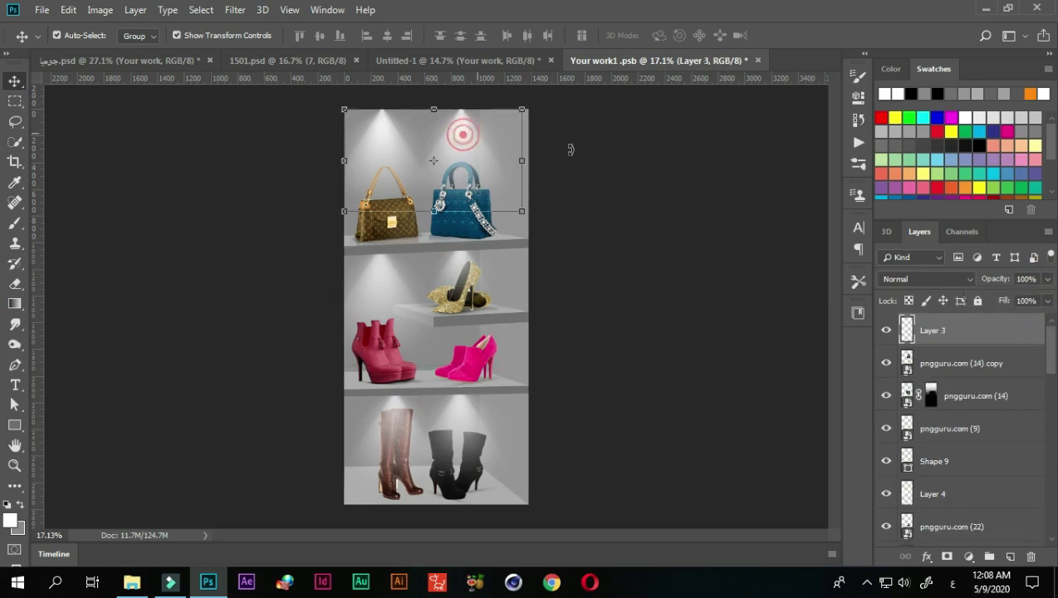
{"action": "left_click", "coordinate": [1047, 279]}
{"action": "left_click_drag", "start_coordinate": [1045, 299], "coordinate": [1035, 301]}
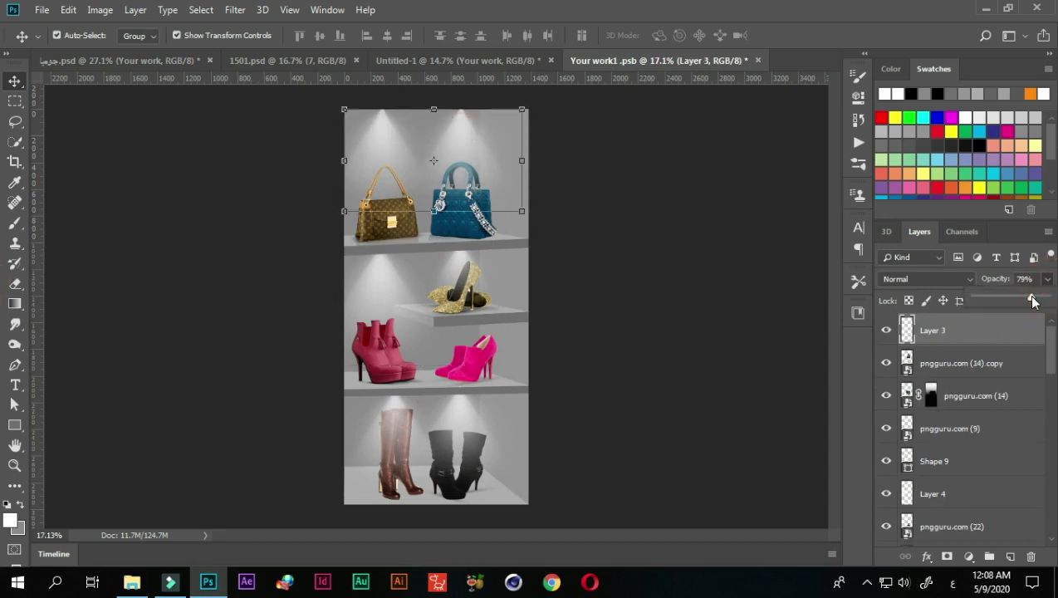
{"action": "left_click", "coordinate": [618, 257]}
Save the shelf design and preview the update in the phone mockup document.
{"action": "scroll", "coordinate": [363, 341], "scroll_direction": "down", "scroll_amount": 2}
{"action": "scroll", "coordinate": [362, 340], "scroll_direction": "up", "scroll_amount": 2}
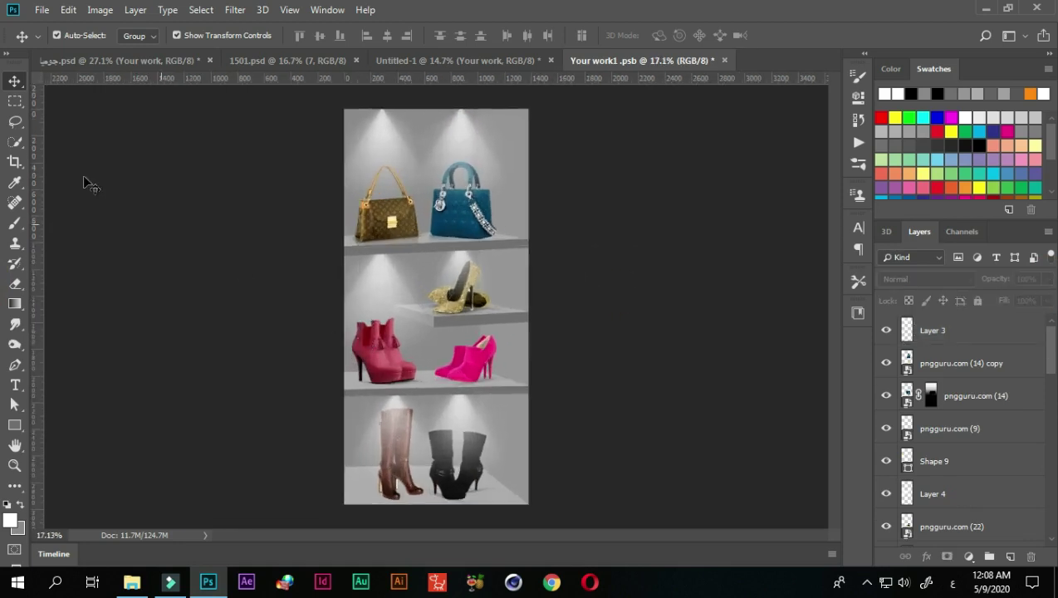
{"action": "left_click", "coordinate": [42, 9]}
{"action": "left_click", "coordinate": [53, 173]}
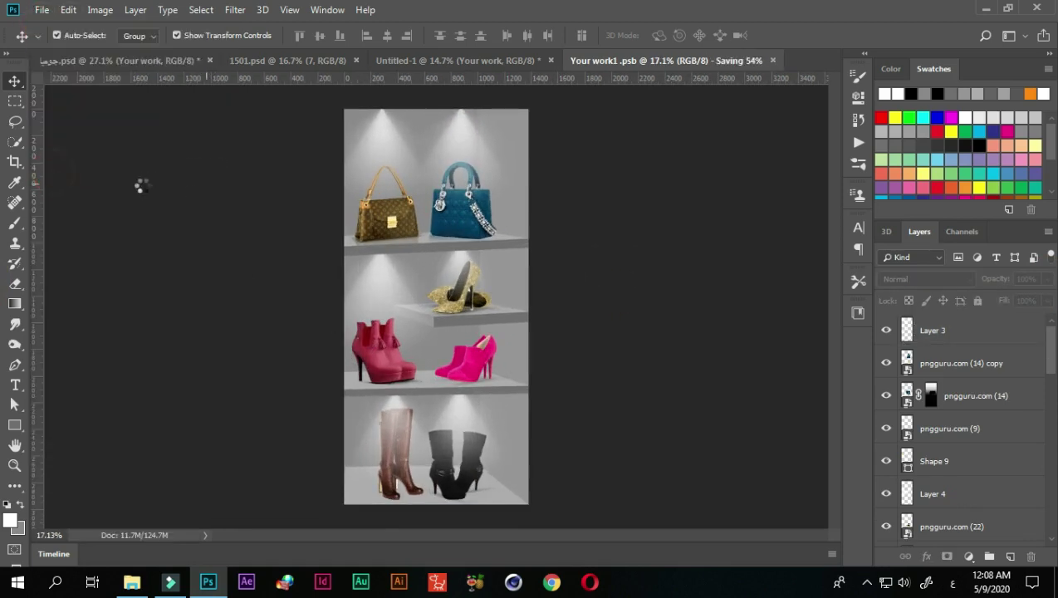
{"action": "left_click", "coordinate": [430, 60]}
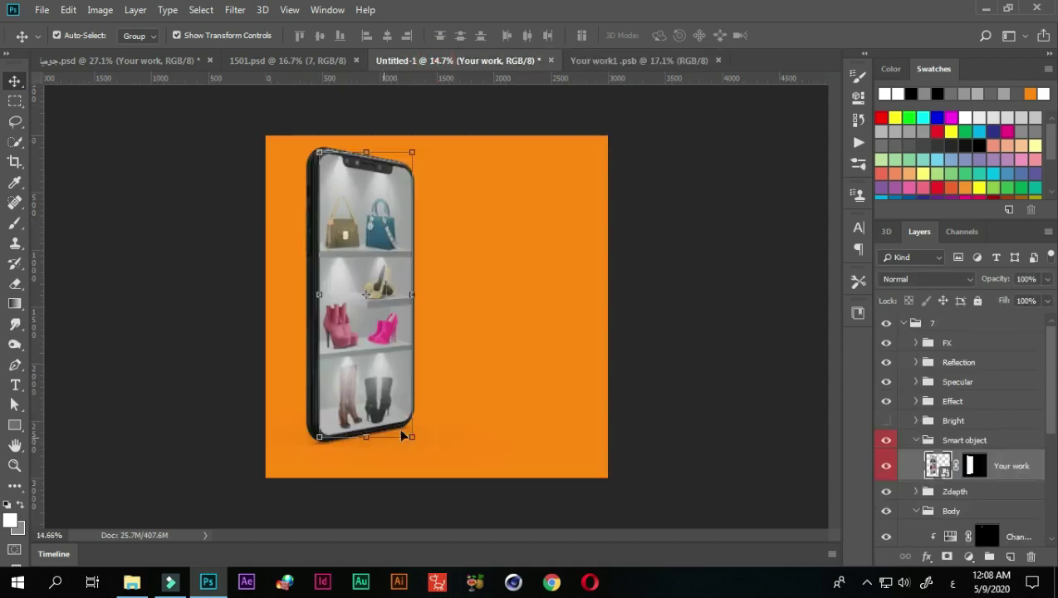
{"action": "key", "text": "ctrl+0"}
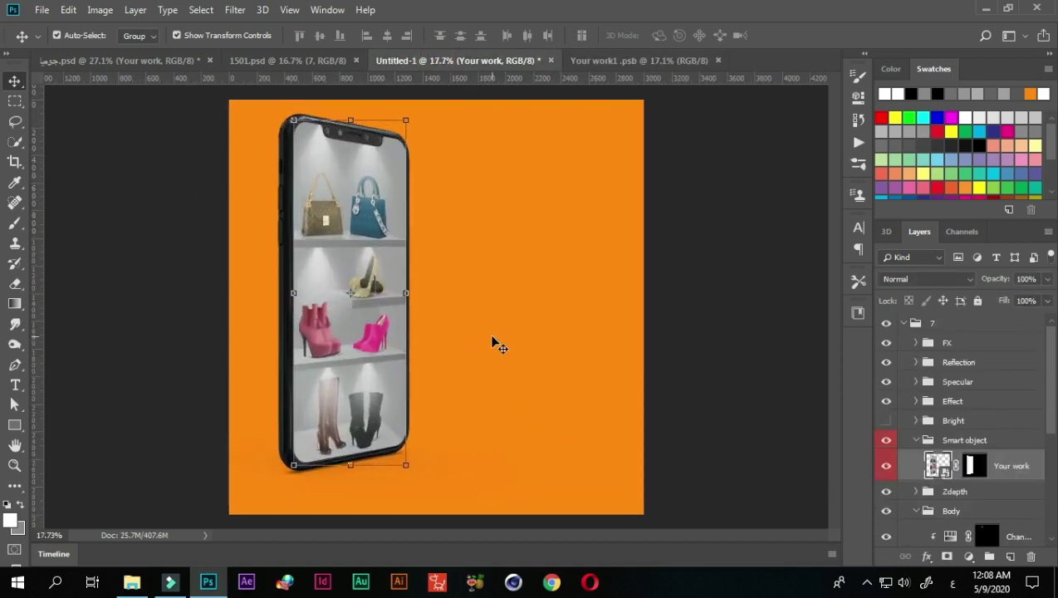
{"action": "left_click", "coordinate": [492, 340]}
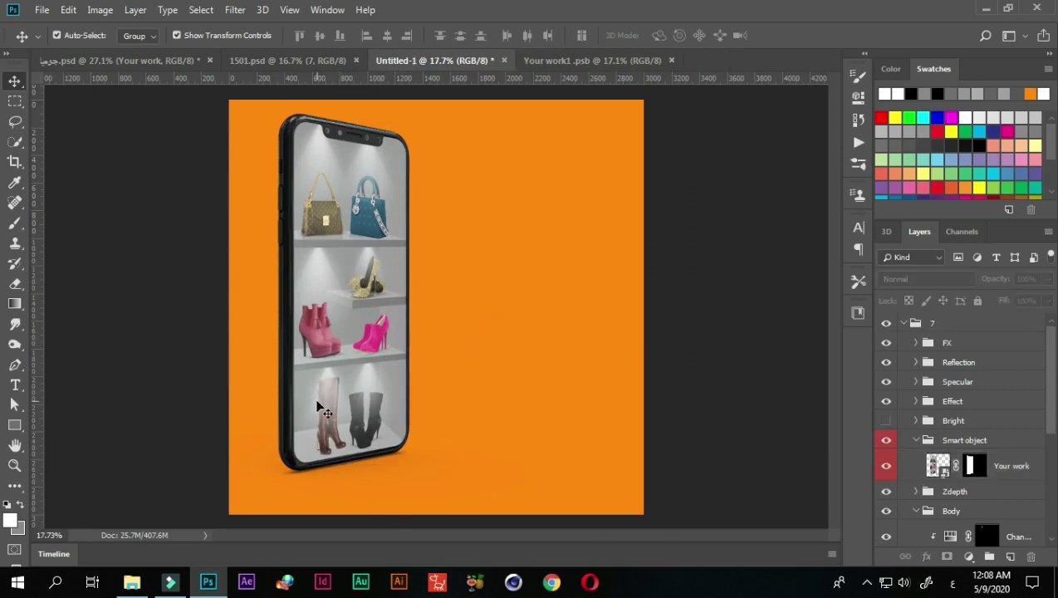
Fade the bottom shelf lights further in the shelf design and begin saving again.
{"action": "left_click", "coordinate": [555, 61]}
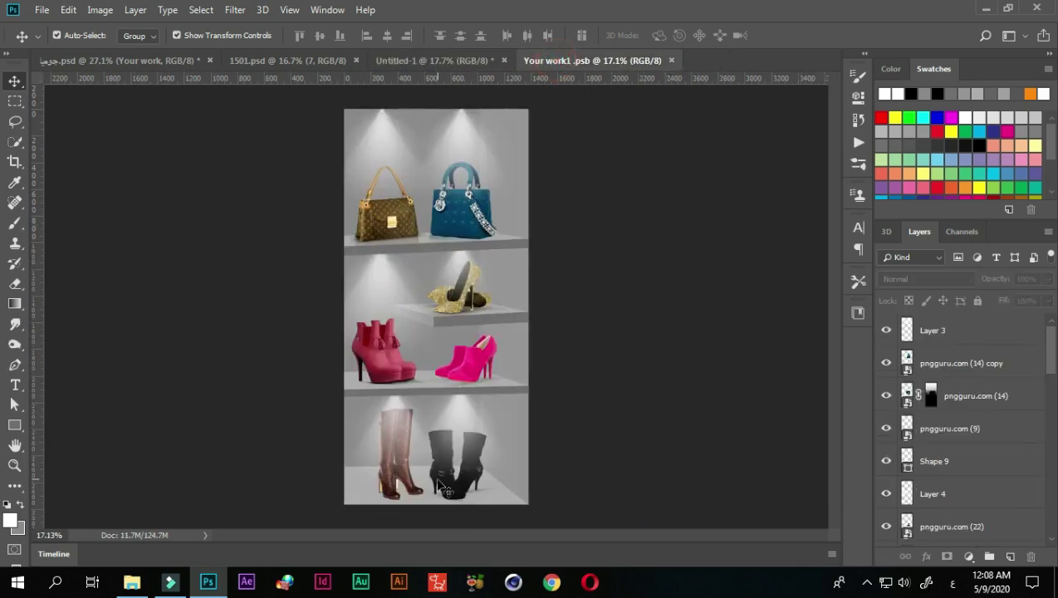
{"action": "left_click", "coordinate": [462, 413]}
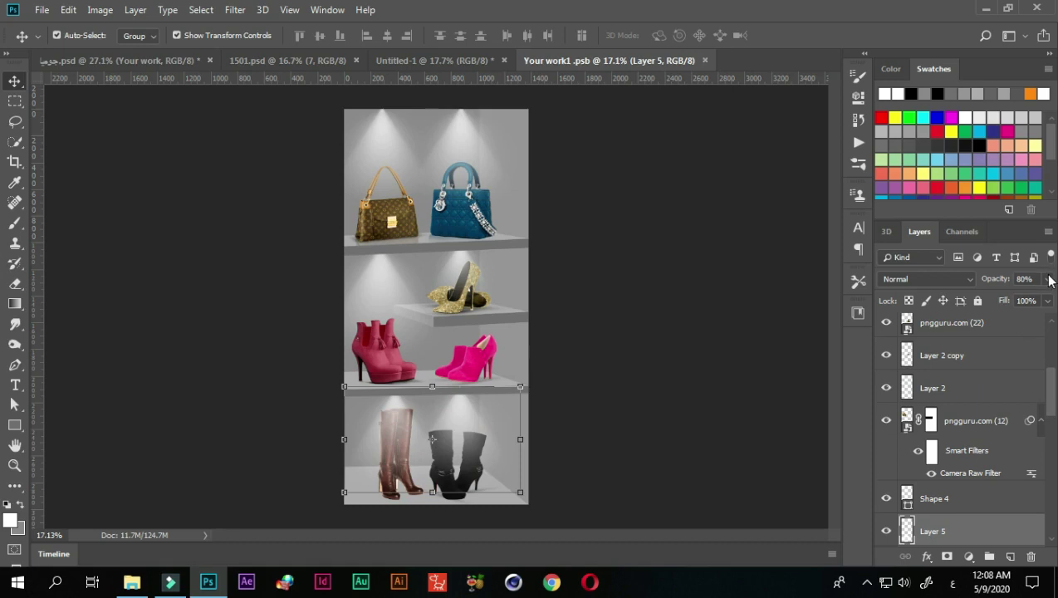
{"action": "left_click", "coordinate": [1048, 280]}
{"action": "left_click_drag", "start_coordinate": [1033, 298], "coordinate": [1025, 305]}
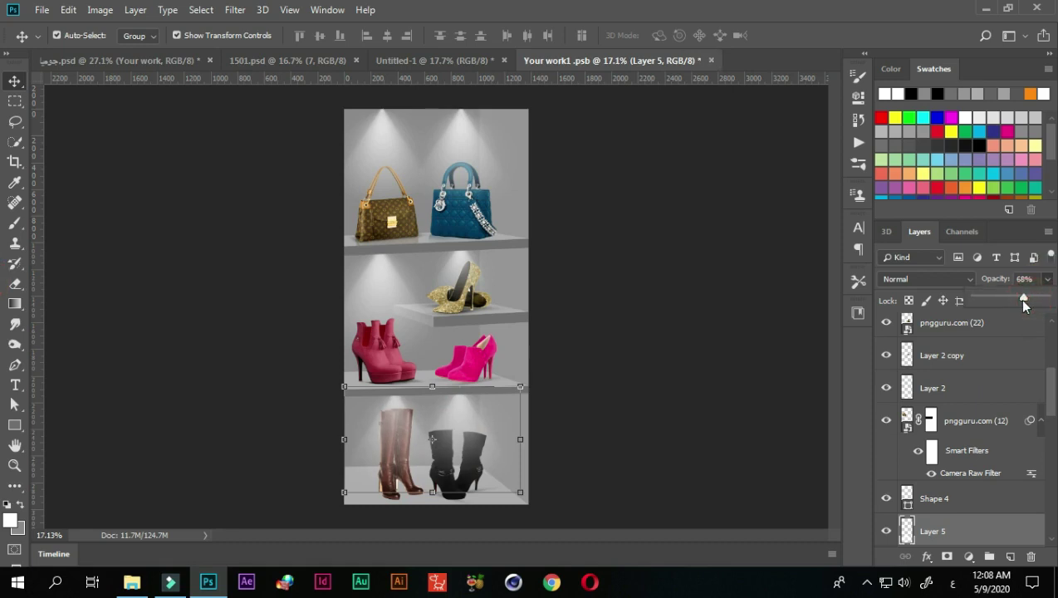
{"action": "left_click", "coordinate": [630, 281]}
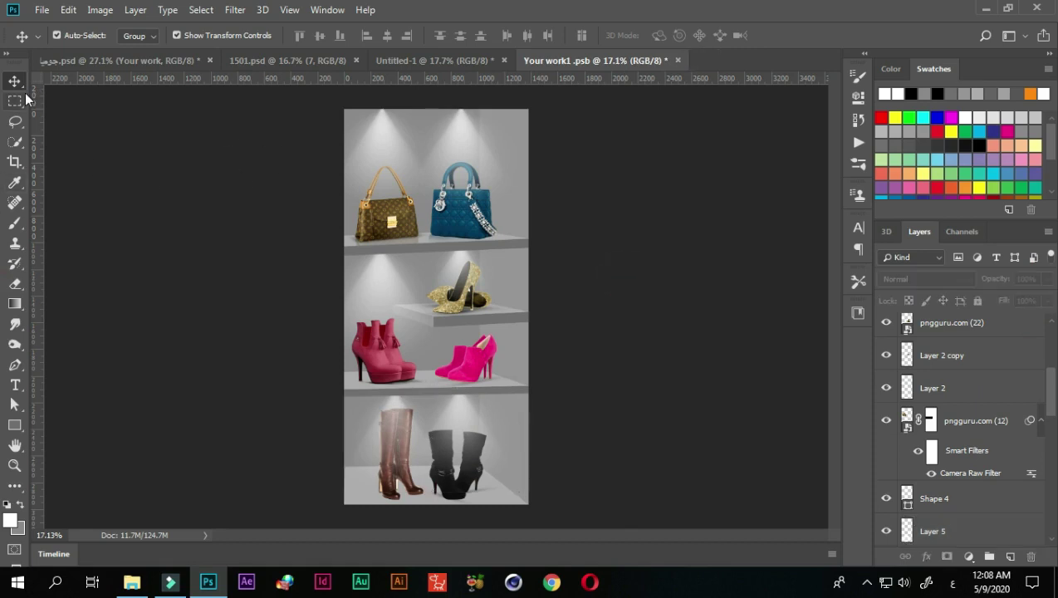
{"action": "left_click", "coordinate": [46, 12]}
Save the updated shelf design and return to the Untitled-1 phone mockup document.
{"action": "left_click", "coordinate": [52, 166]}
{"action": "left_click", "coordinate": [452, 60]}
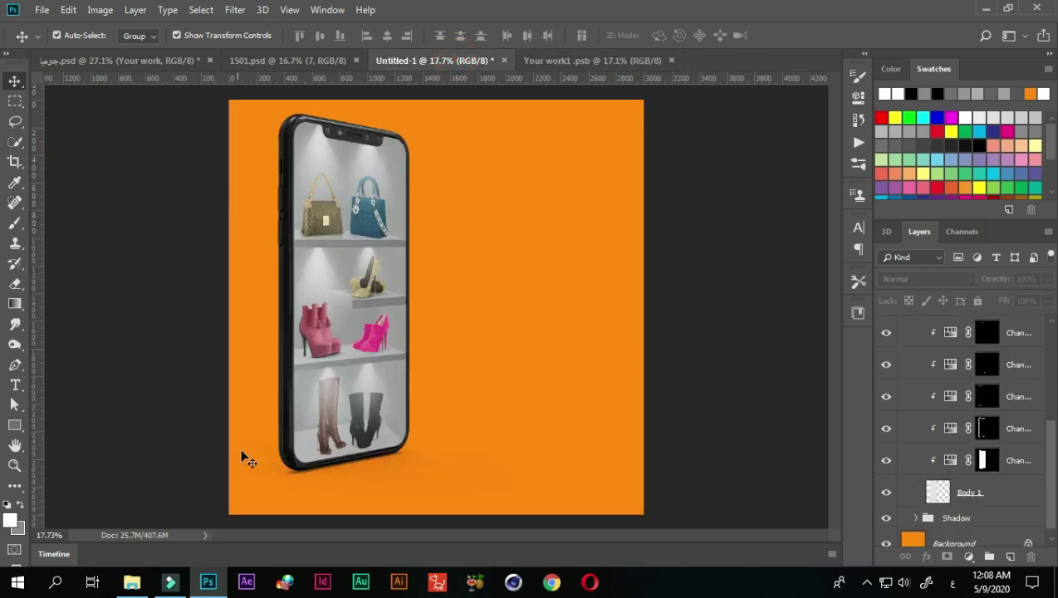
{"action": "scroll", "coordinate": [435, 415], "scroll_direction": "down", "scroll_amount": 2}
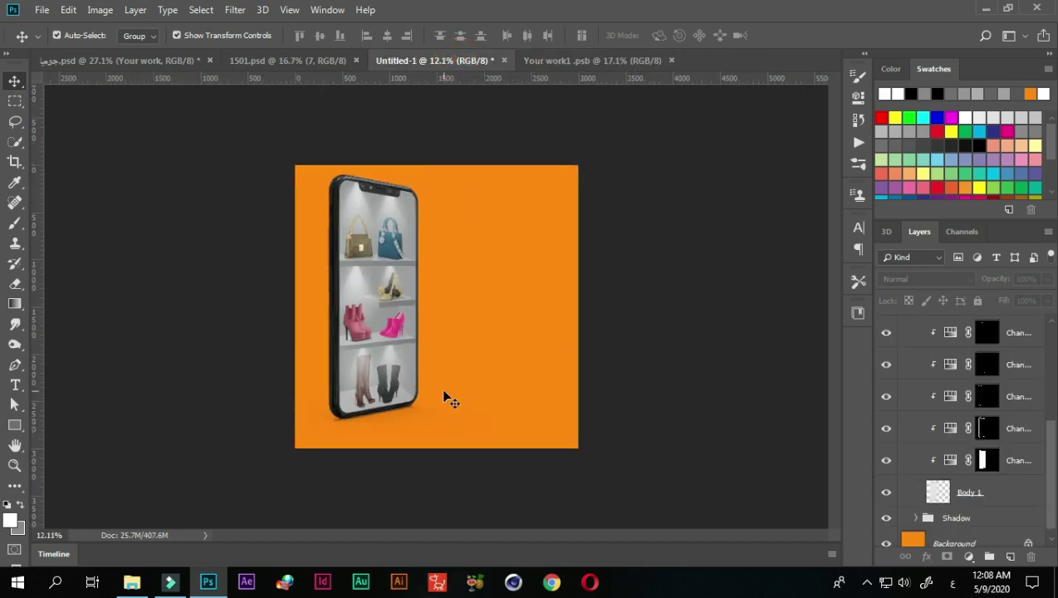
{"action": "scroll", "coordinate": [444, 398], "scroll_direction": "down", "scroll_amount": 1}
{"action": "scroll", "coordinate": [377, 236], "scroll_direction": "up", "scroll_amount": 1}
{"action": "scroll", "coordinate": [353, 492], "scroll_direction": "up", "scroll_amount": 2}
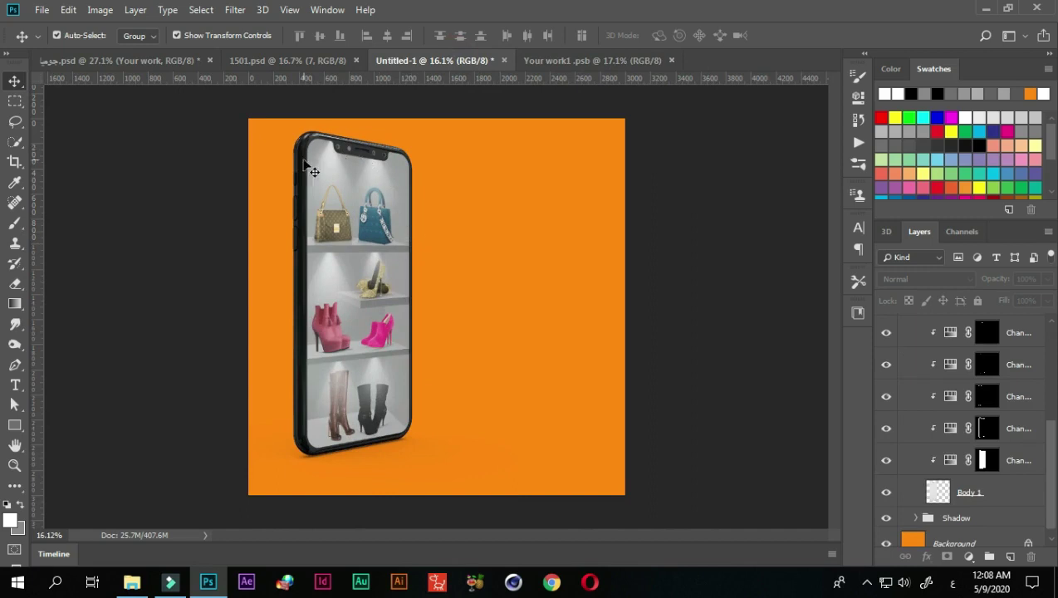
Expand group 7 in the Layers panel to reveal the shelf smart object.
{"action": "left_click", "coordinate": [422, 377]}
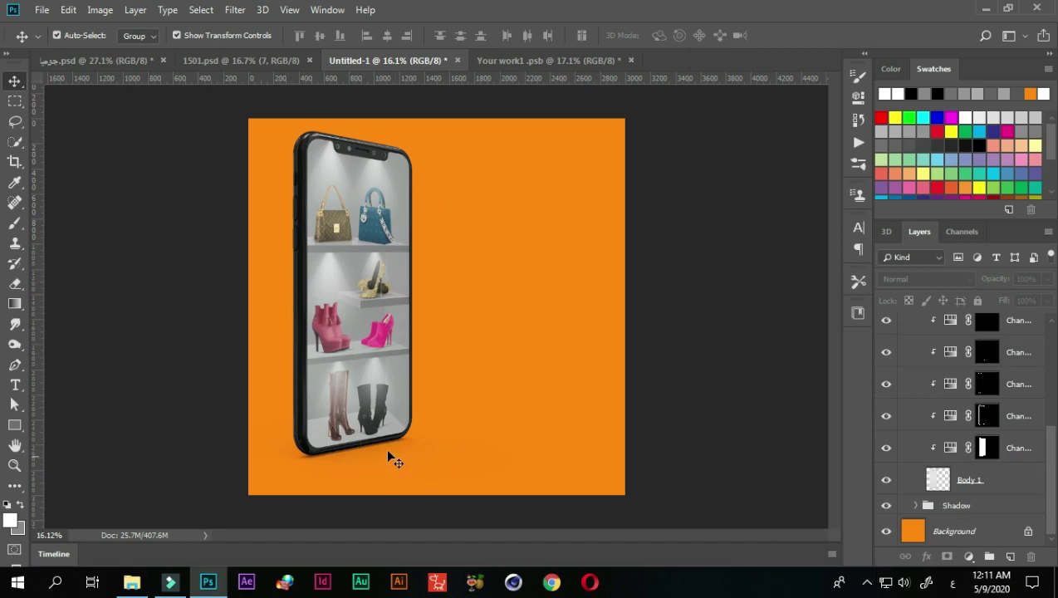
{"action": "scroll", "coordinate": [951, 430], "scroll_direction": "up", "scroll_amount": 3}
{"action": "scroll", "coordinate": [955, 427], "scroll_direction": "up", "scroll_amount": 1}
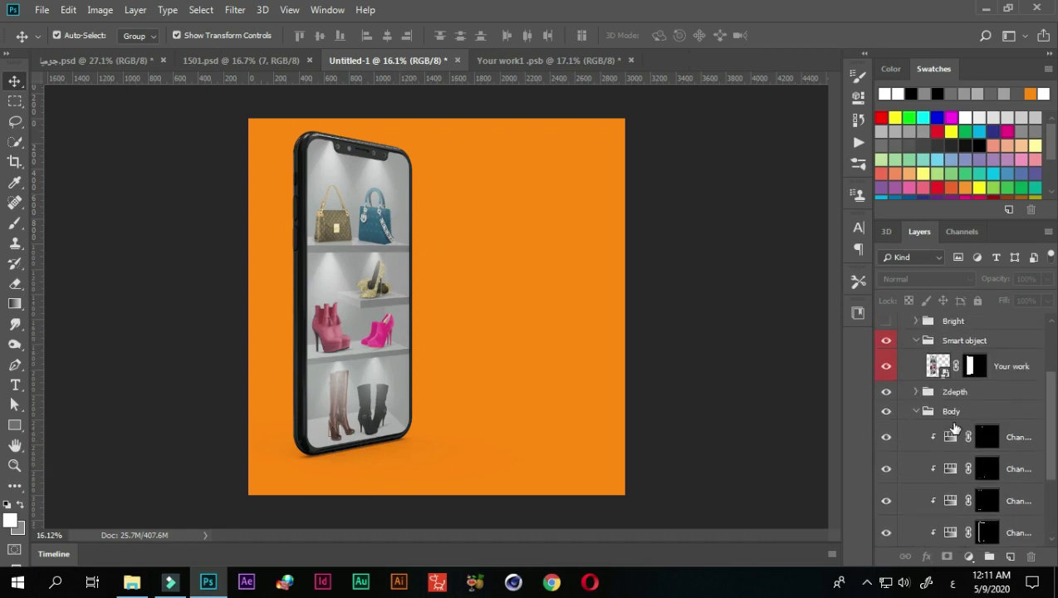
Camera Raw the Your work layer: raise Temperature, Tint, Contrast, Texture and Clarity, exposure at zero.
{"action": "left_click", "coordinate": [944, 376]}
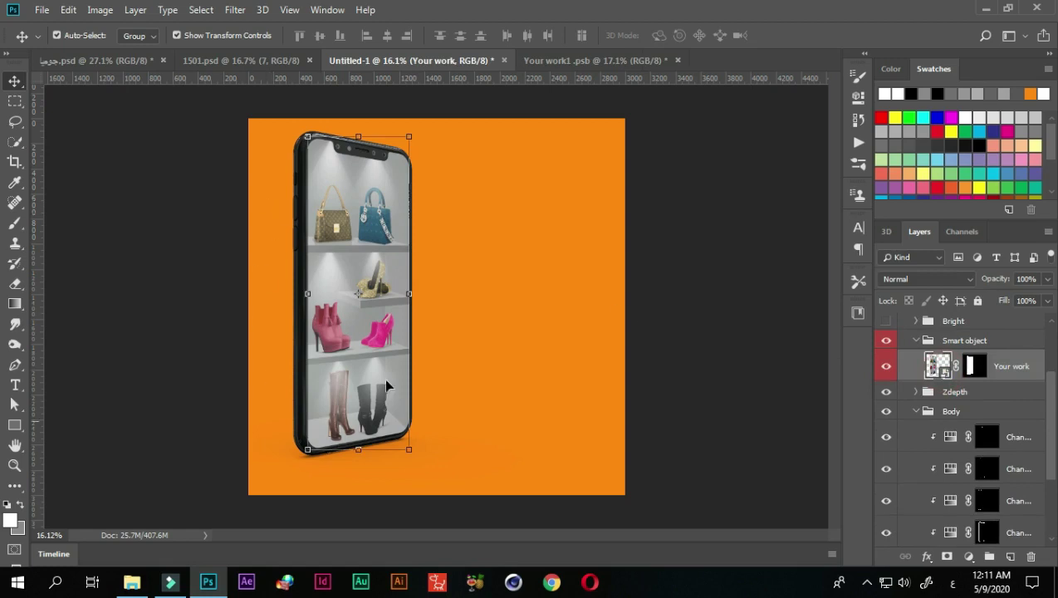
{"action": "left_click", "coordinate": [235, 10]}
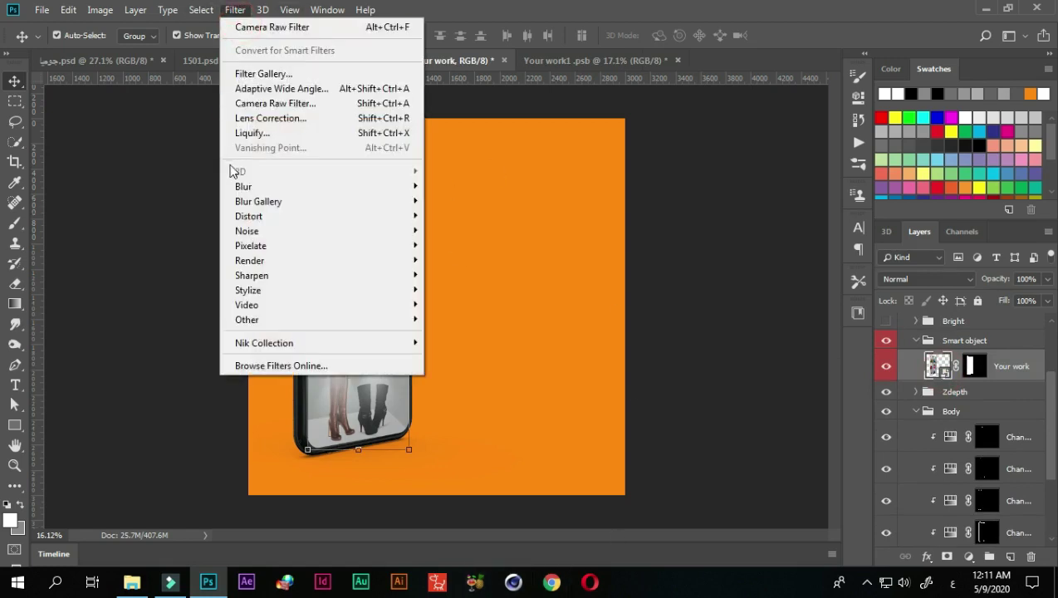
{"action": "left_click", "coordinate": [260, 103]}
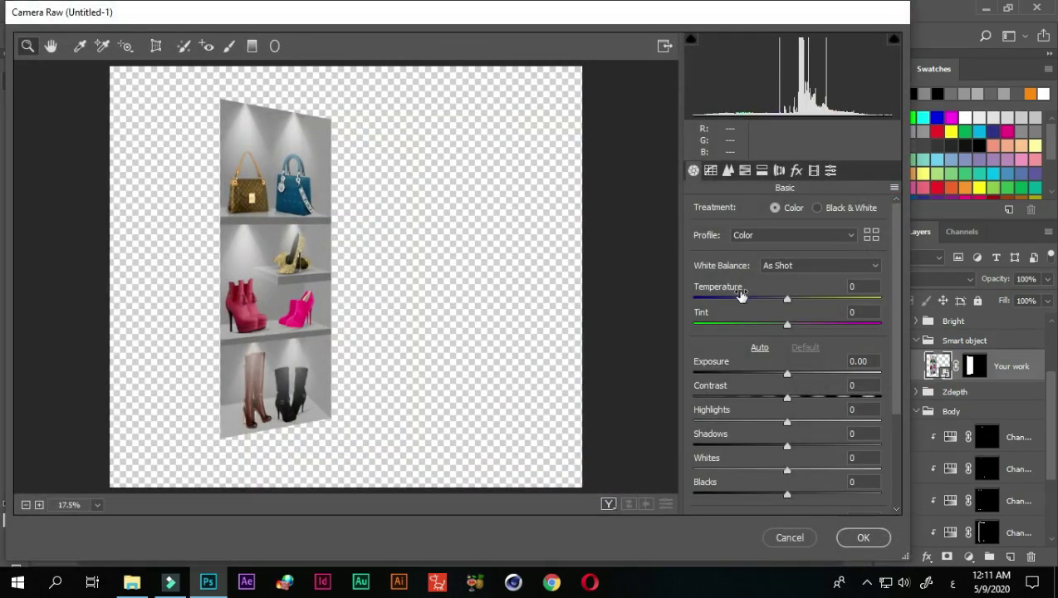
{"action": "mouse_move", "coordinate": [787, 305]}
{"action": "left_mouse_down"}
{"action": "mouse_move", "coordinate": [802, 300]}
{"action": "mouse_move", "coordinate": [815, 324]}
{"action": "mouse_move", "coordinate": [815, 299]}
{"action": "left_mouse_up"}
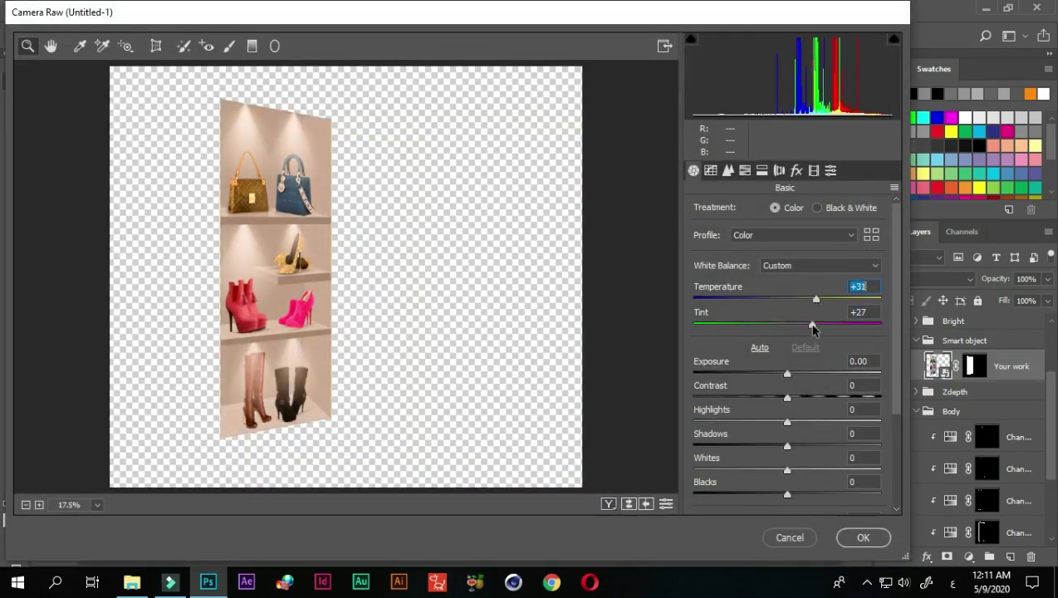
{"action": "mouse_move", "coordinate": [787, 373]}
{"action": "left_mouse_down"}
{"action": "mouse_move", "coordinate": [807, 397]}
{"action": "mouse_move", "coordinate": [781, 445]}
{"action": "mouse_move", "coordinate": [805, 391]}
{"action": "left_mouse_up"}
{"action": "double_click", "coordinate": [787, 374]}
{"action": "scroll", "coordinate": [801, 421], "scroll_direction": "down", "scroll_amount": 3}
{"action": "left_click_drag", "start_coordinate": [787, 416], "coordinate": [801, 416]}
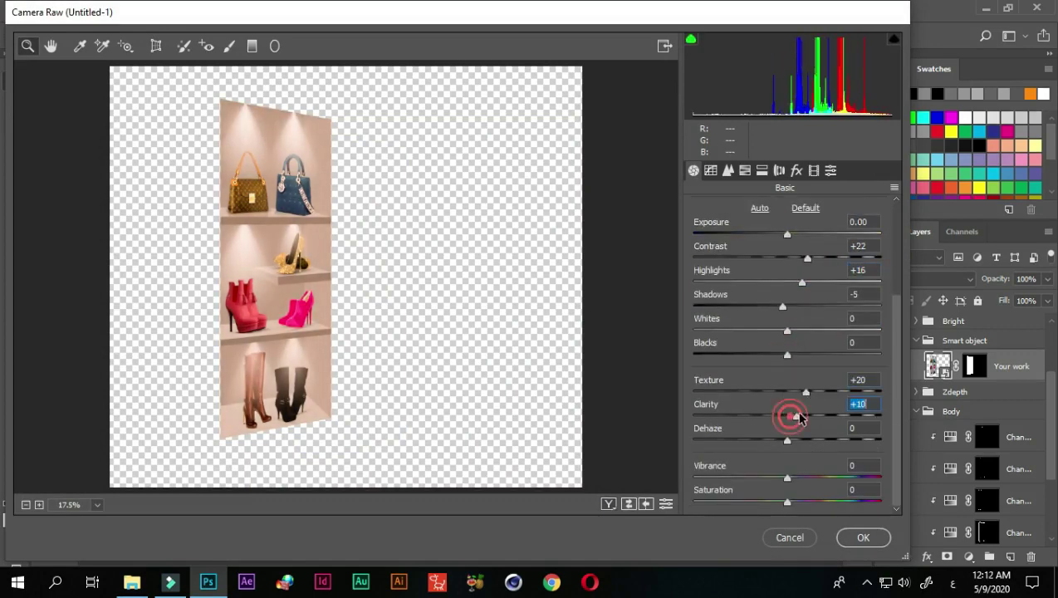
{"action": "left_click_drag", "start_coordinate": [787, 478], "coordinate": [797, 478]}
{"action": "left_click", "coordinate": [863, 538]}
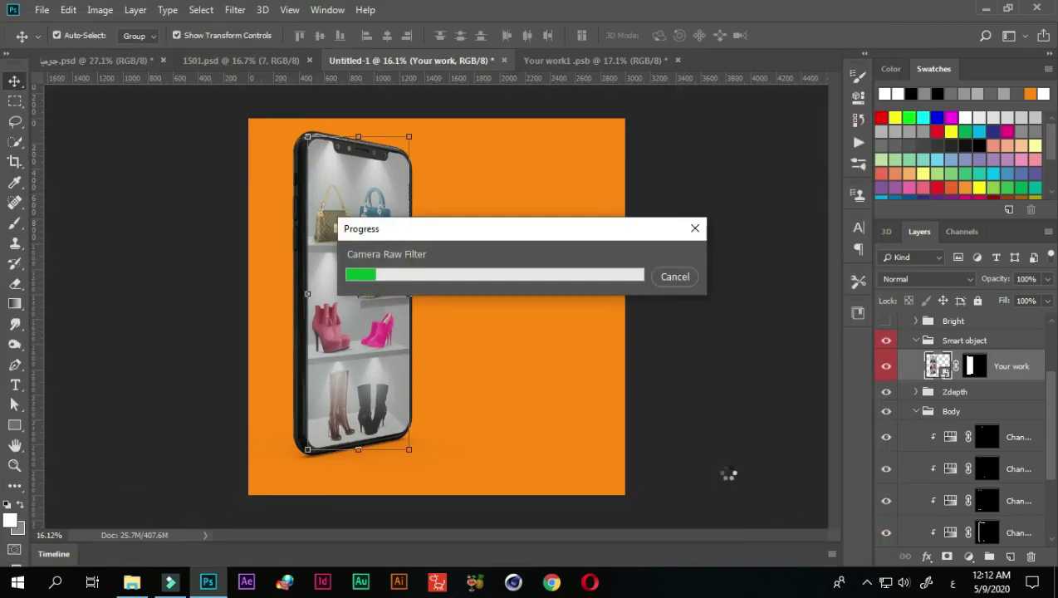
Deselect the screen layer and reopen group 7 to show its layers.
{"action": "scroll", "coordinate": [727, 478], "scroll_direction": "down", "scroll_amount": 2}
{"action": "scroll", "coordinate": [716, 474], "scroll_direction": "down", "scroll_amount": 2}
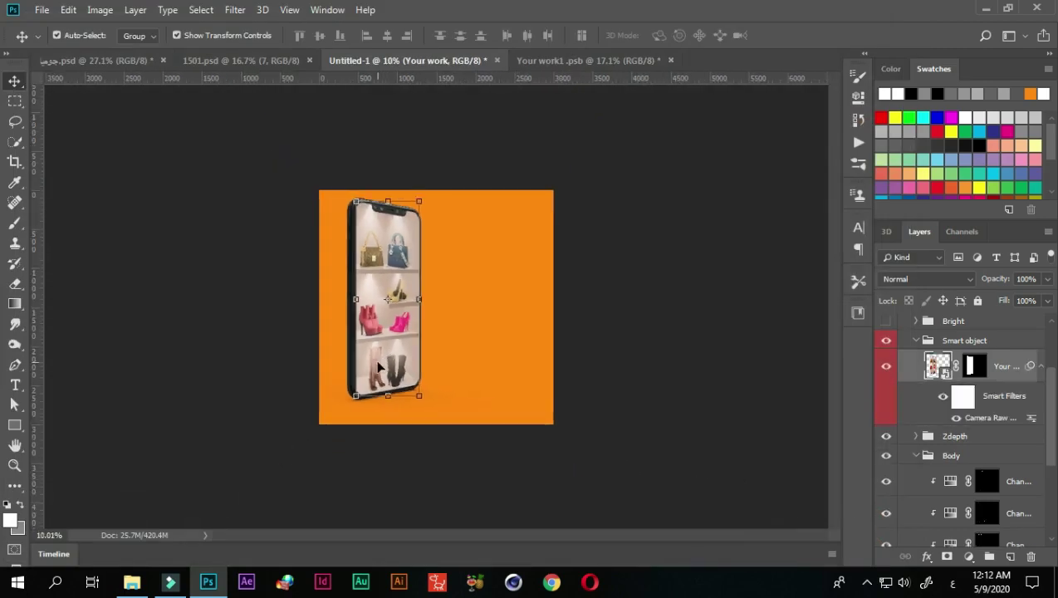
{"action": "scroll", "coordinate": [716, 474], "scroll_direction": "down", "scroll_amount": 1}
{"action": "scroll", "coordinate": [382, 328], "scroll_direction": "up", "scroll_amount": 3}
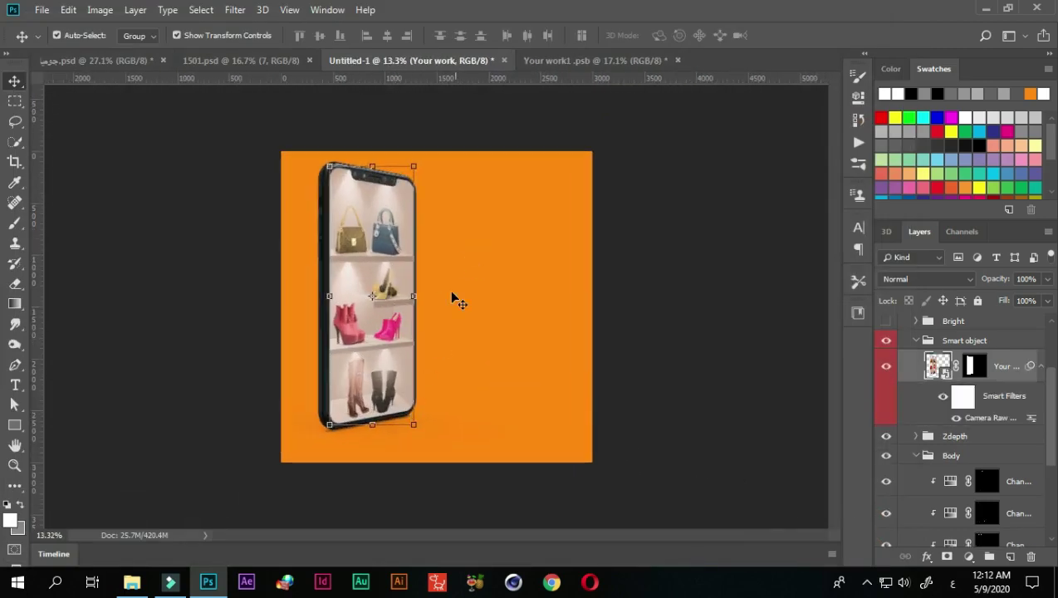
{"action": "left_click", "coordinate": [660, 374]}
{"action": "scroll", "coordinate": [480, 444], "scroll_direction": "down", "scroll_amount": 1}
{"action": "scroll", "coordinate": [366, 366], "scroll_direction": "up", "scroll_amount": 2}
{"action": "scroll", "coordinate": [390, 367], "scroll_direction": "up", "scroll_amount": 1}
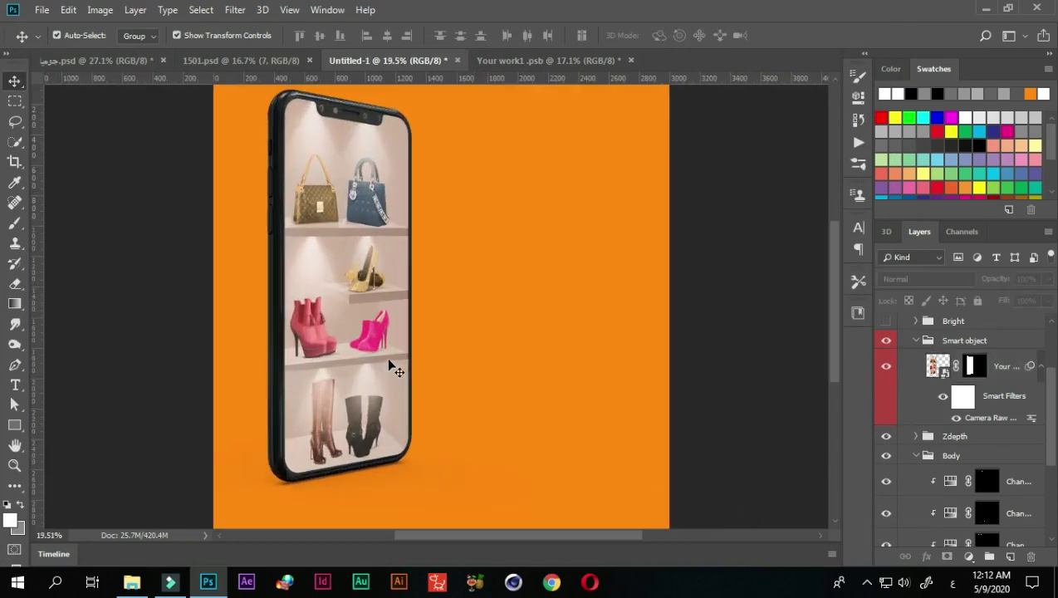
{"action": "scroll", "coordinate": [402, 374], "scroll_direction": "down", "scroll_amount": 1}
{"action": "scroll", "coordinate": [490, 312], "scroll_direction": "up", "scroll_amount": 1}
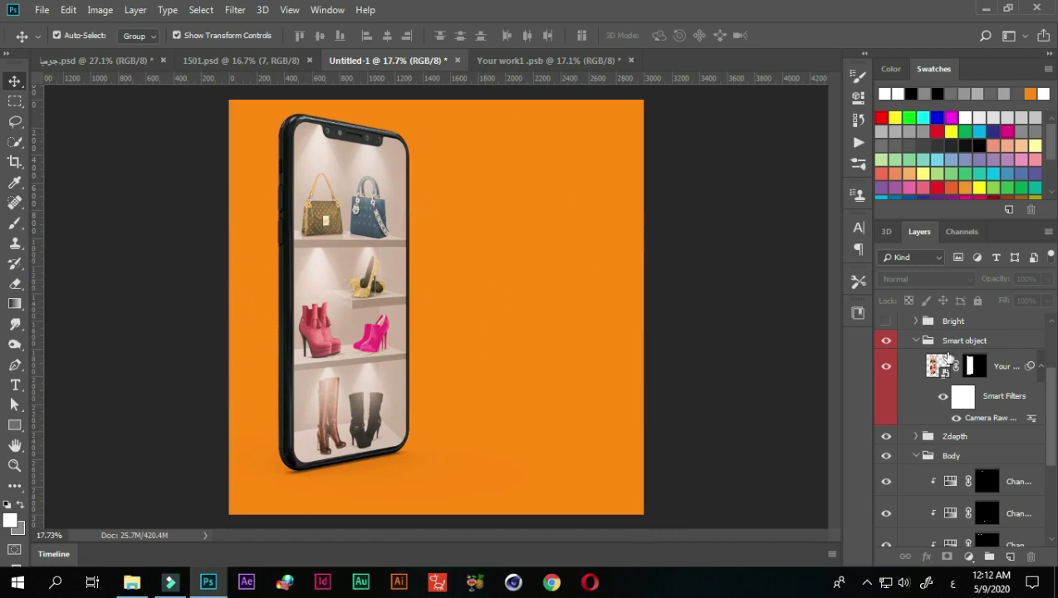
{"action": "scroll", "coordinate": [947, 355], "scroll_direction": "up", "scroll_amount": 3}
{"action": "left_click", "coordinate": [912, 322]}
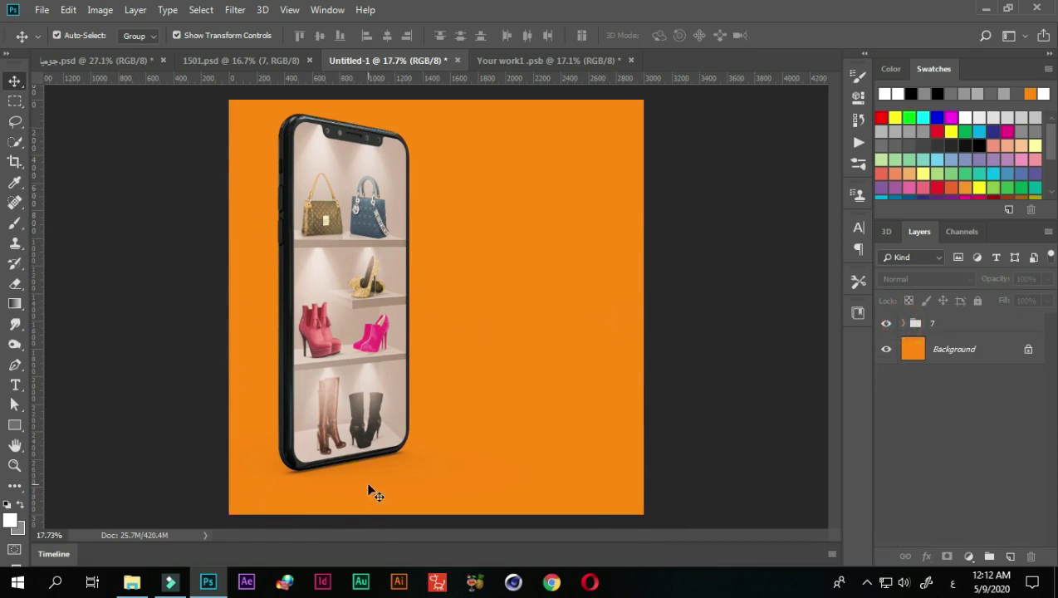
{"action": "left_click", "coordinate": [903, 323]}
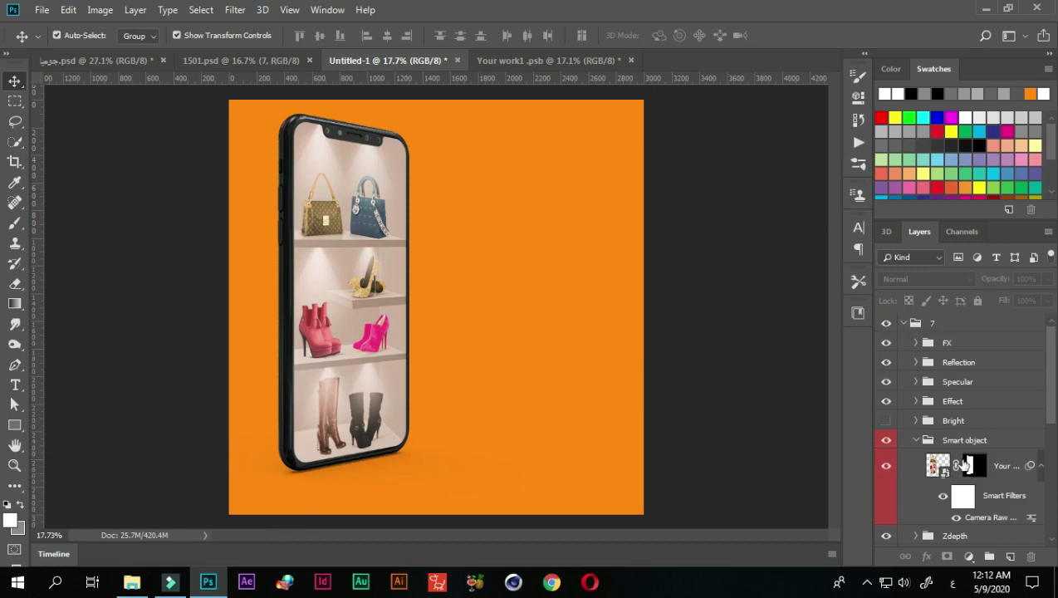
Delete the mockup's Shadow group, then collapse group 7.
{"action": "scroll", "coordinate": [963, 399], "scroll_direction": "down", "scroll_amount": 2}
{"action": "scroll", "coordinate": [971, 382], "scroll_direction": "down", "scroll_amount": 2}
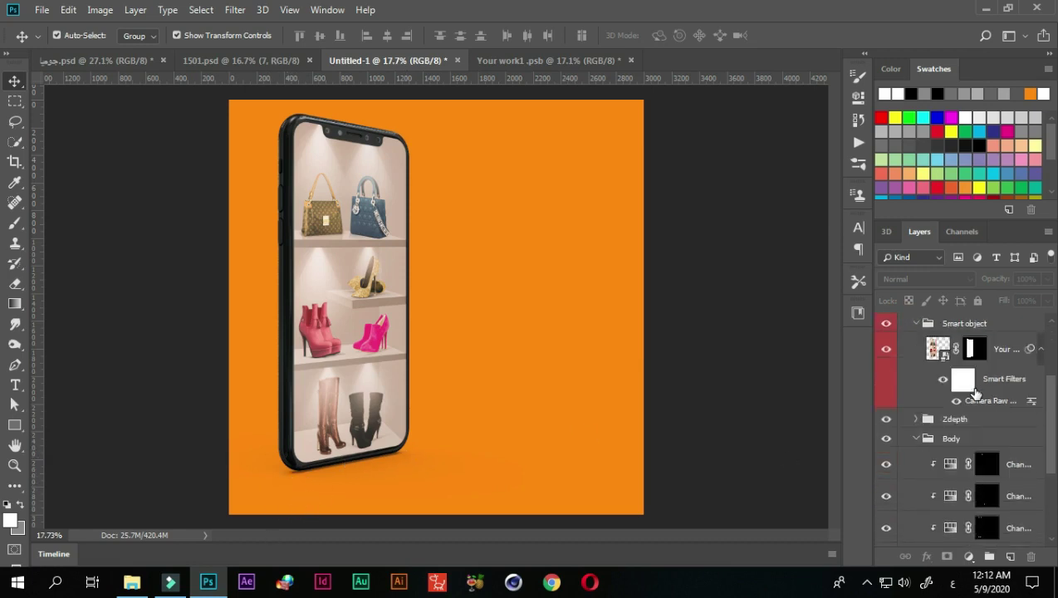
{"action": "scroll", "coordinate": [972, 382], "scroll_direction": "down", "scroll_amount": 2}
{"action": "scroll", "coordinate": [975, 394], "scroll_direction": "down", "scroll_amount": 2}
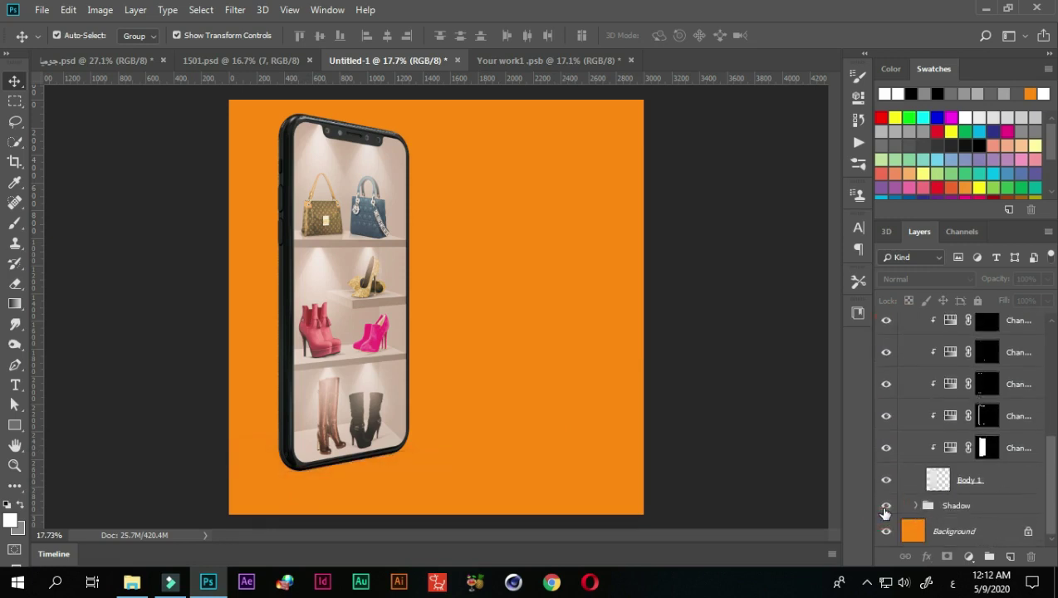
{"action": "left_click", "coordinate": [886, 505]}
{"action": "mouse_move", "coordinate": [949, 506]}
{"action": "left_mouse_down"}
{"action": "mouse_move", "coordinate": [1021, 538]}
{"action": "mouse_move", "coordinate": [1030, 556]}
{"action": "left_mouse_up"}
{"action": "left_click", "coordinate": [753, 424]}
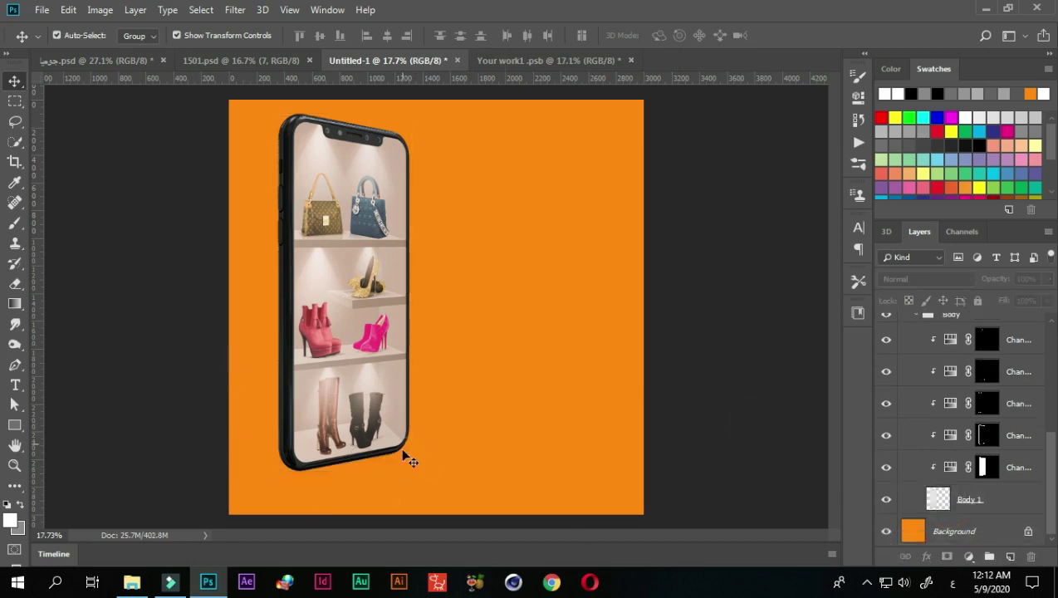
{"action": "scroll", "coordinate": [971, 480], "scroll_direction": "up", "scroll_amount": 3}
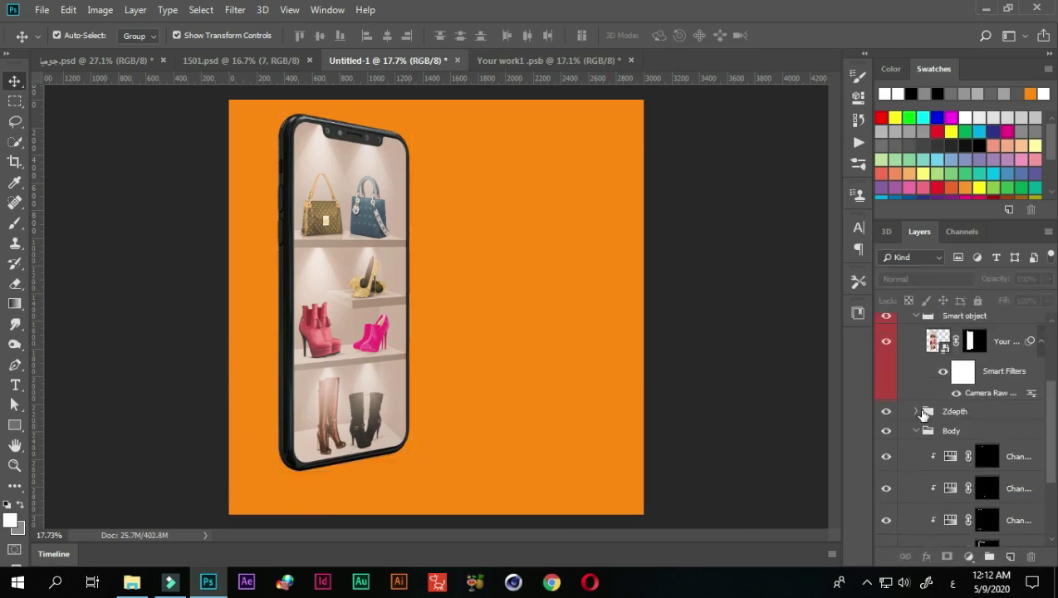
{"action": "scroll", "coordinate": [919, 402], "scroll_direction": "up", "scroll_amount": 3}
{"action": "scroll", "coordinate": [926, 402], "scroll_direction": "up", "scroll_amount": 1}
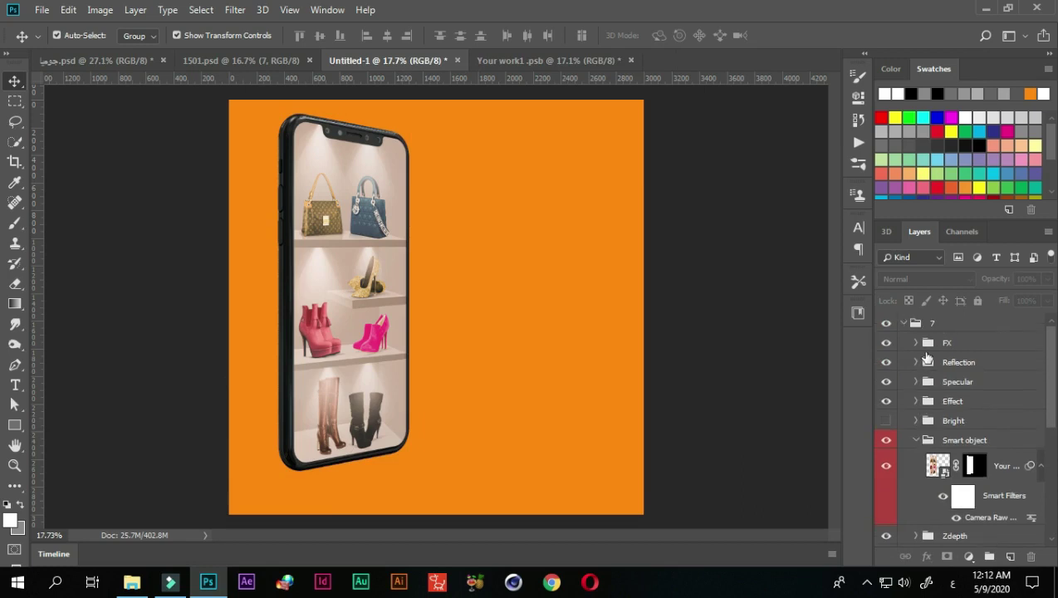
{"action": "left_click", "coordinate": [902, 323]}
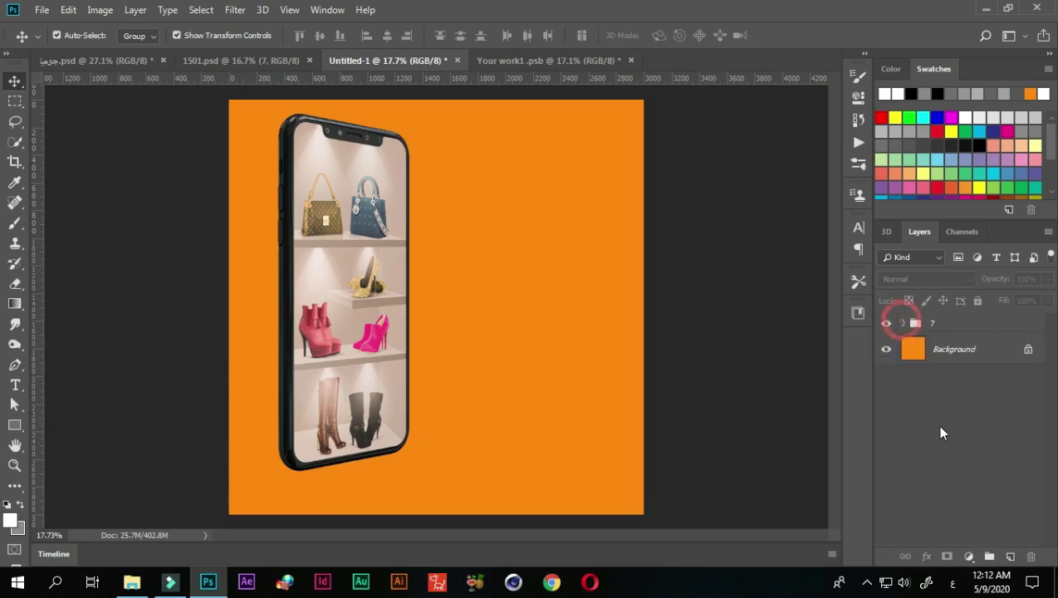
Add a new layer above the orange Background and set the foreground colour to bright yellow.
{"action": "left_click", "coordinate": [952, 356]}
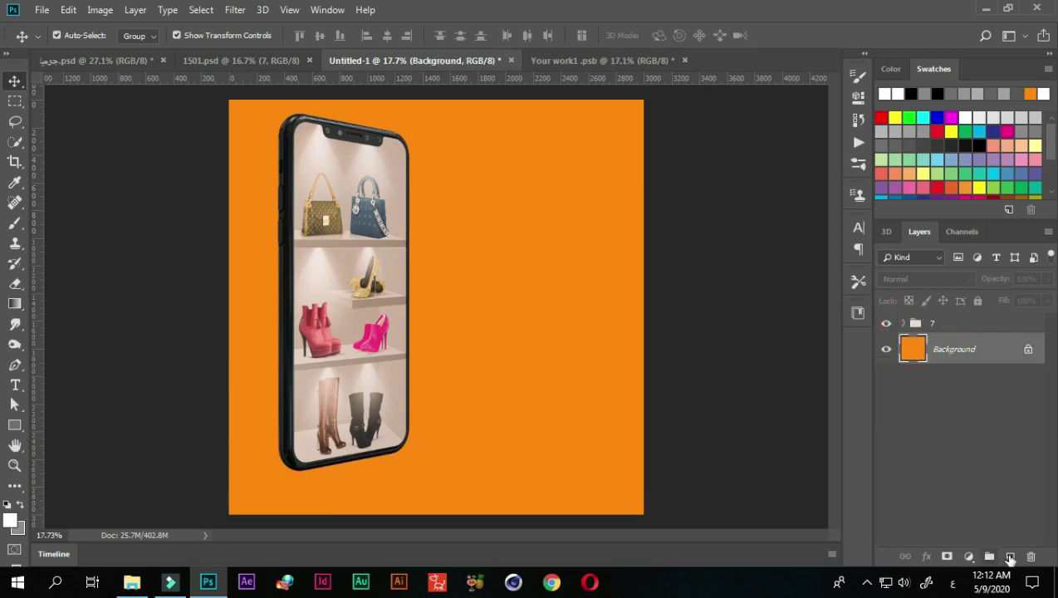
{"action": "left_click", "coordinate": [1009, 556]}
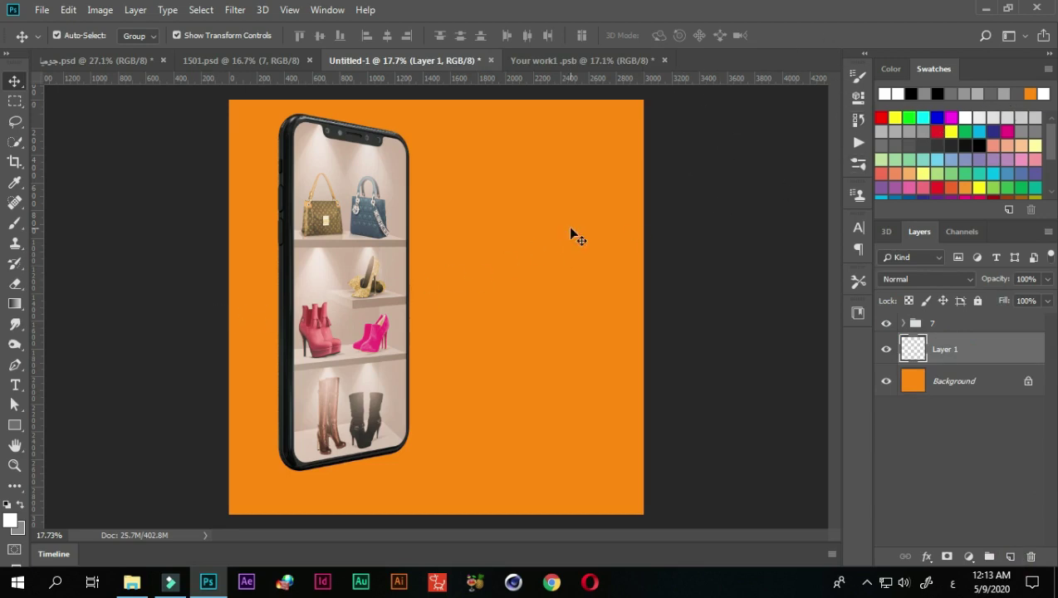
{"action": "left_click", "coordinate": [1034, 145]}
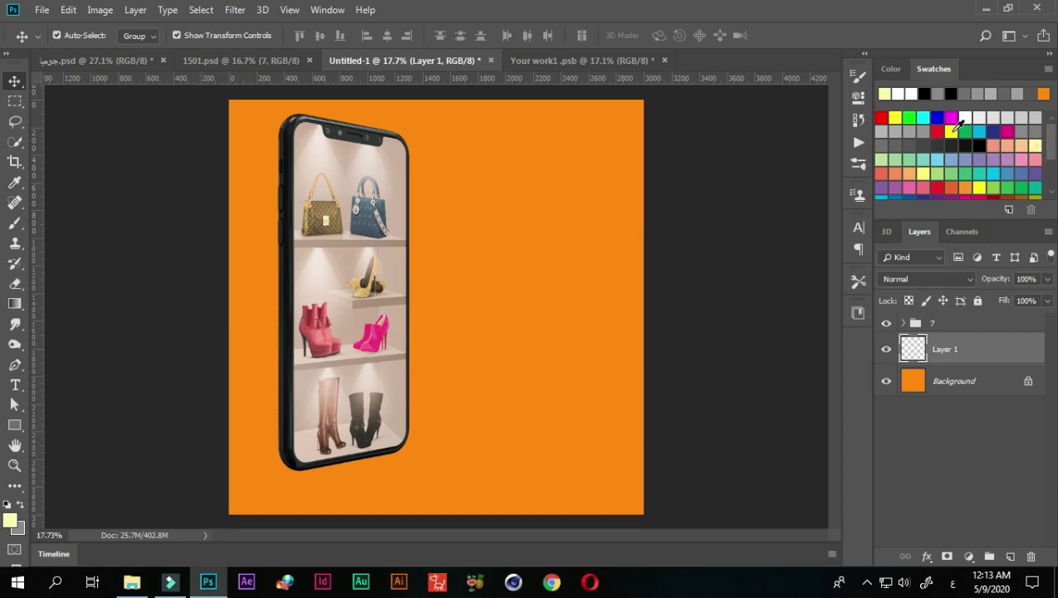
{"action": "left_click", "coordinate": [951, 130]}
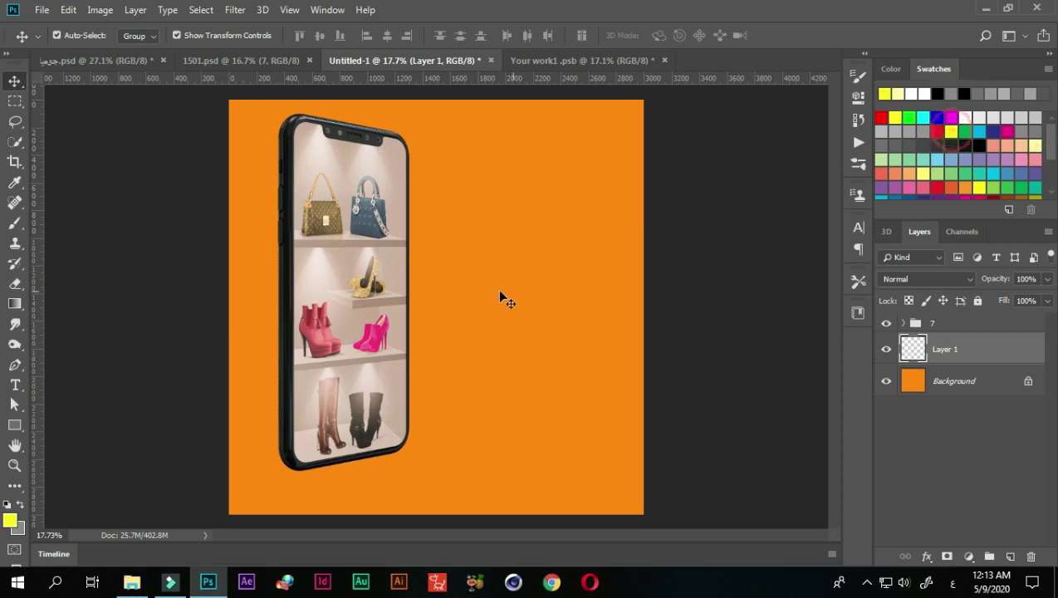
{"action": "left_click", "coordinate": [11, 523]}
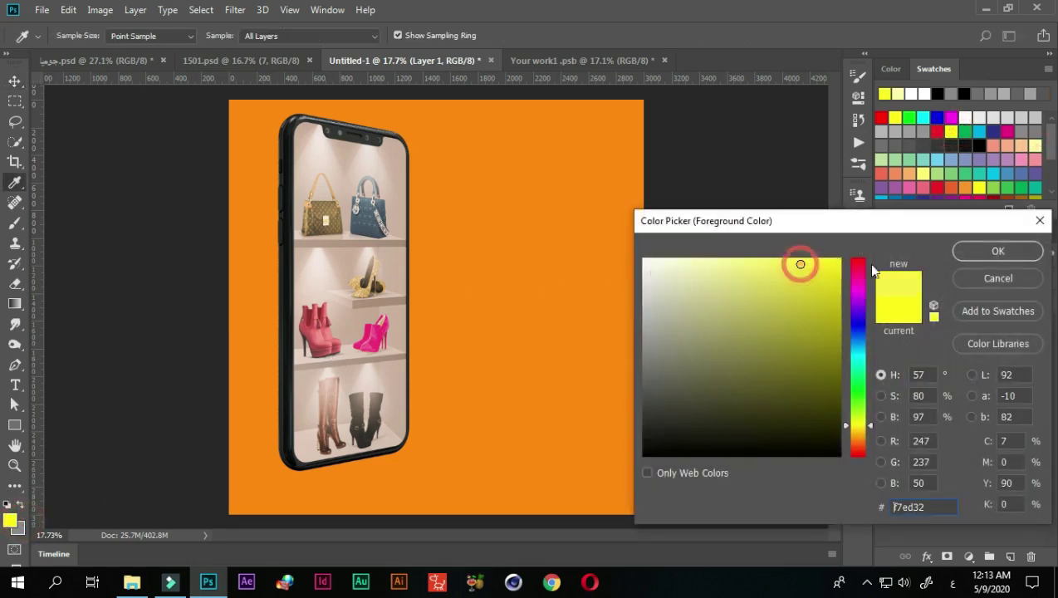
{"action": "left_click", "coordinate": [996, 251]}
Choose a soft round brush of about 1439 px and set Layer 1 to Screen blending.
{"action": "key", "text": "v"}
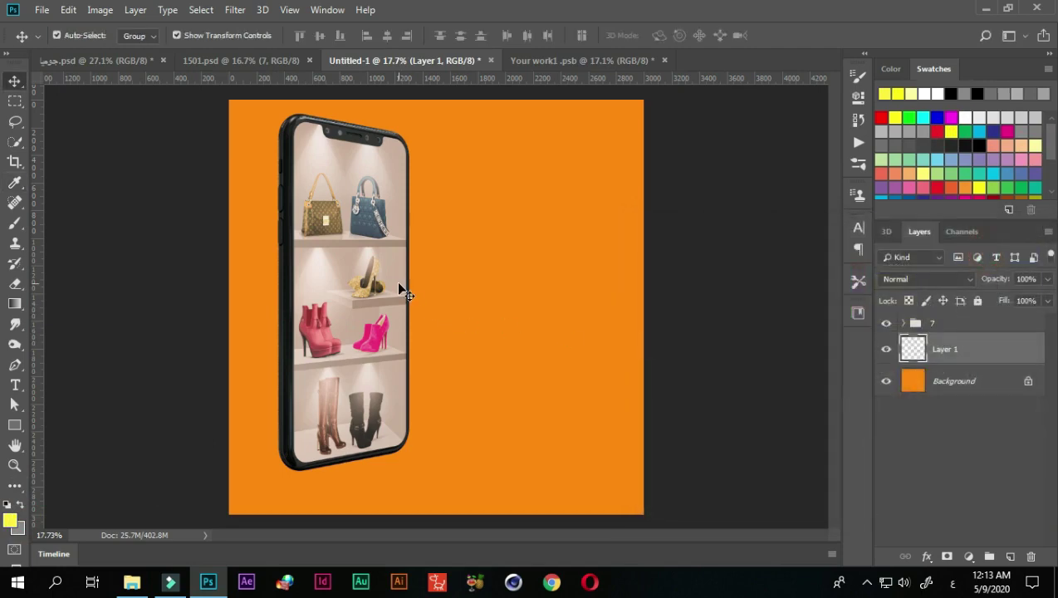
{"action": "key", "text": "b"}
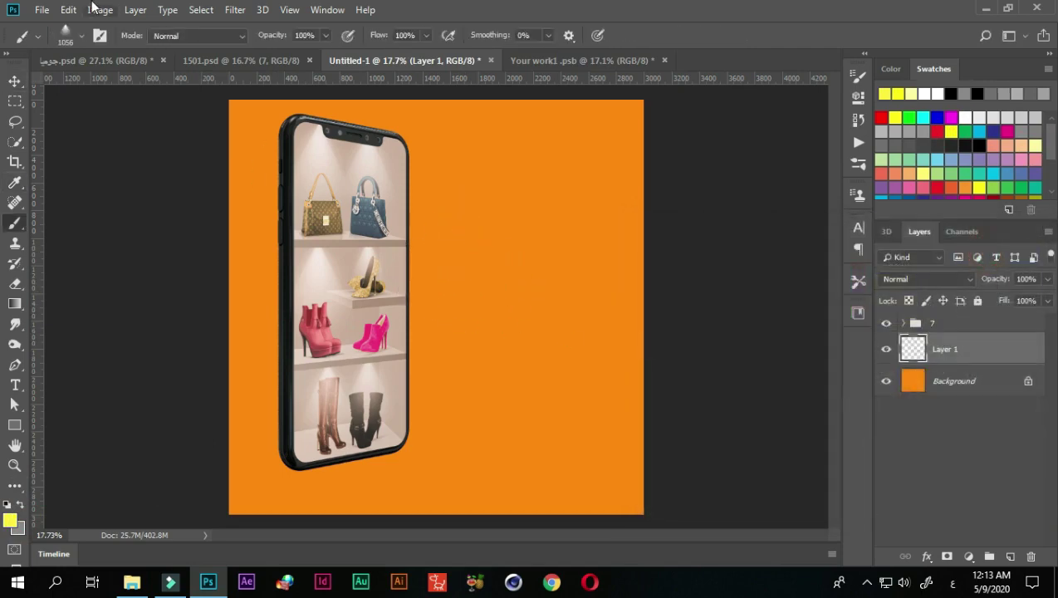
{"action": "left_click", "coordinate": [83, 33]}
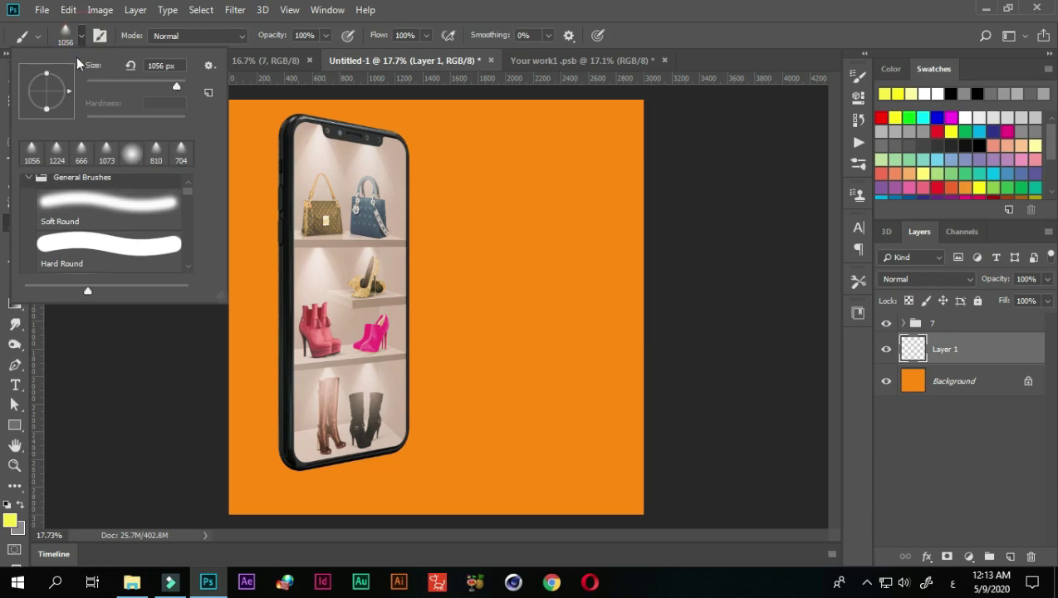
{"action": "left_click", "coordinate": [90, 208]}
{"action": "left_click", "coordinate": [522, 10]}
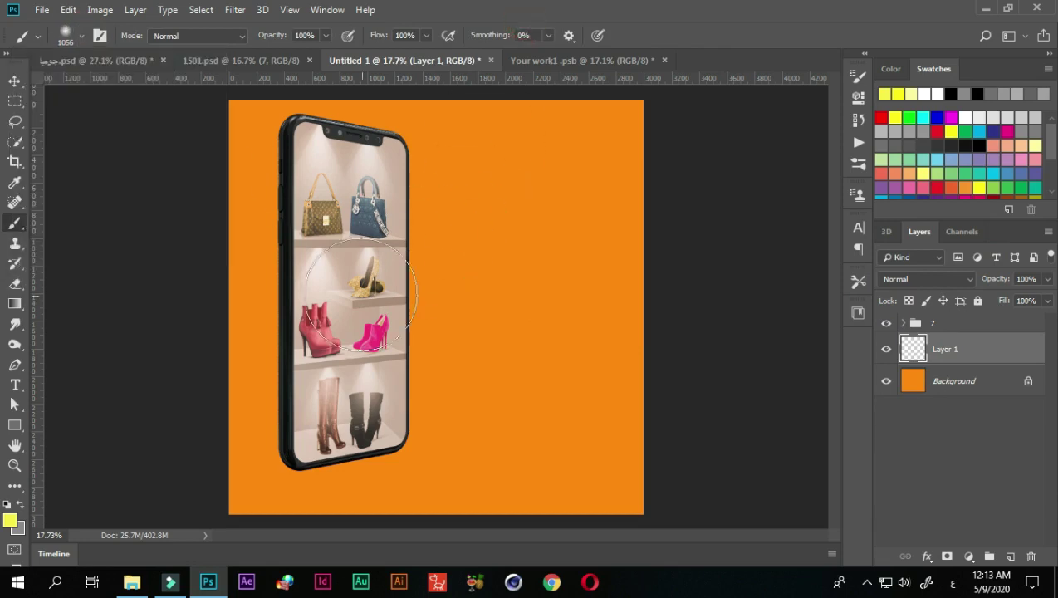
{"action": "left_click_drag", "start_coordinate": [359, 282], "coordinate": [386, 290]}
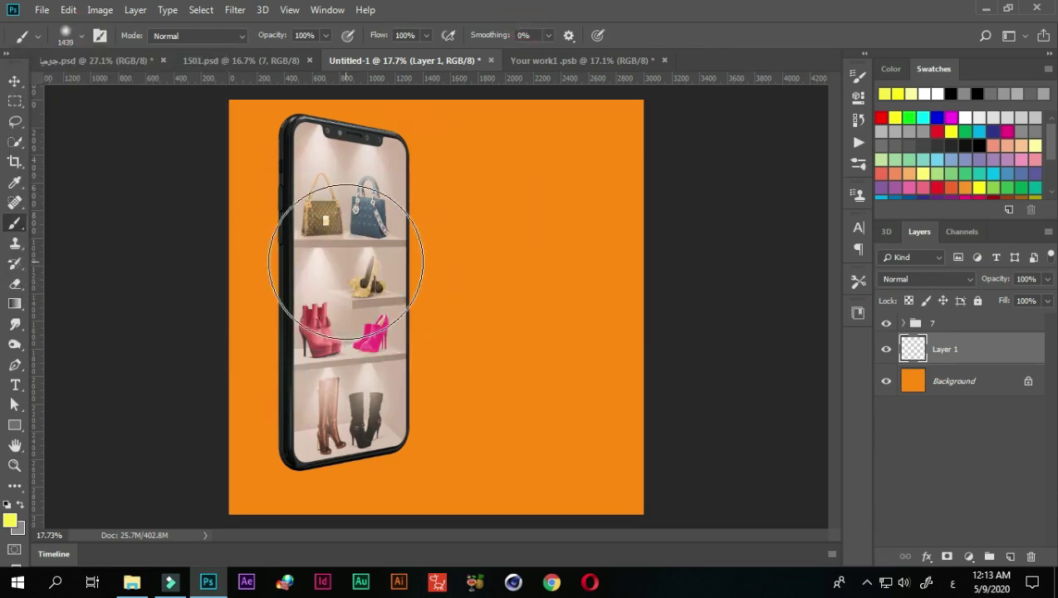
{"action": "left_click", "coordinate": [966, 280]}
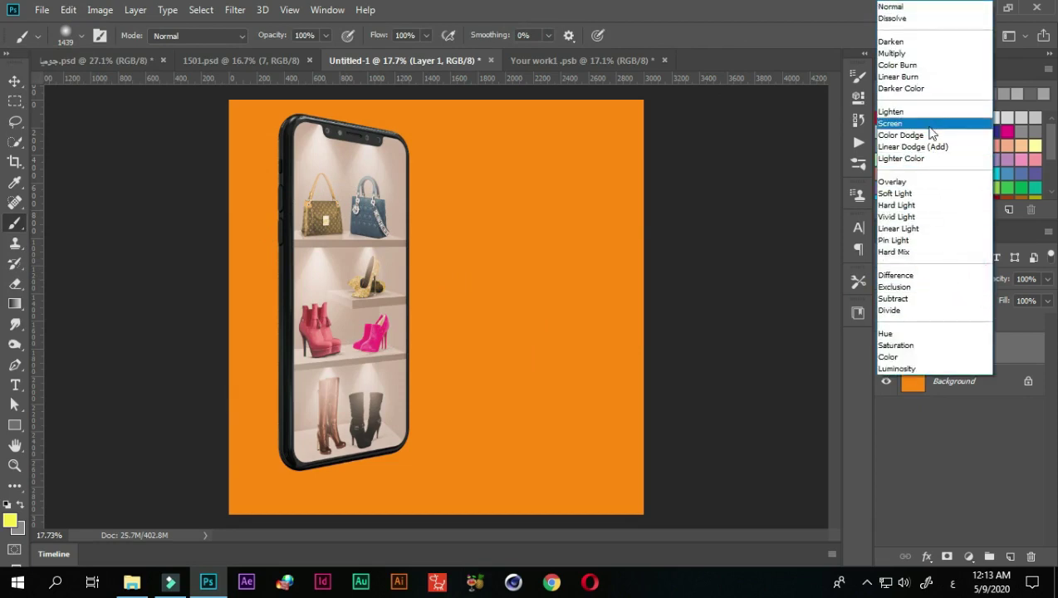
{"action": "left_click", "coordinate": [890, 122]}
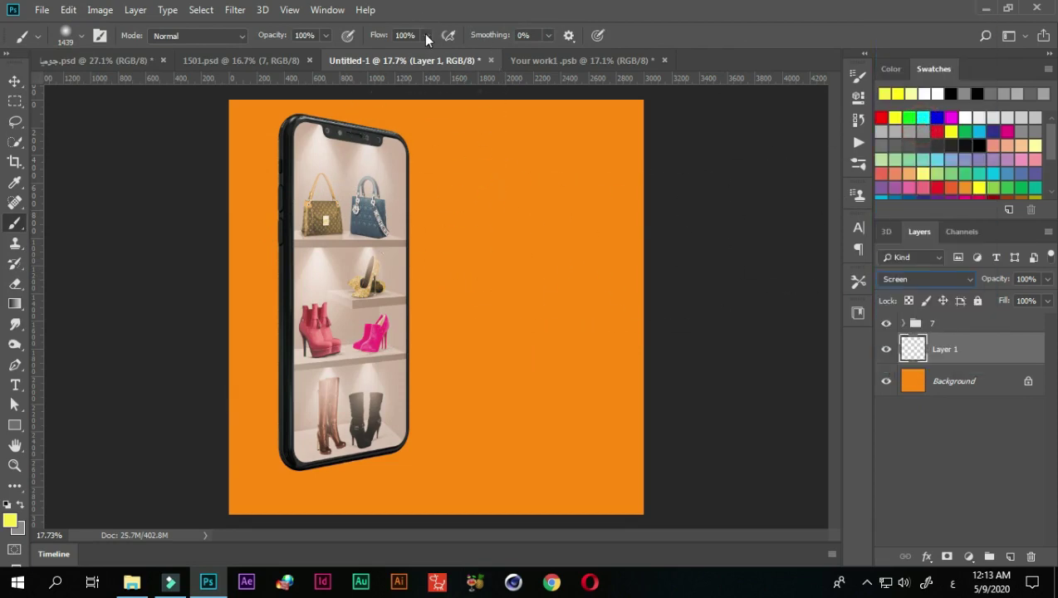
Paint a soft yellow glow behind the phone and stretch it outward on all sides.
{"action": "left_click", "coordinate": [349, 244]}
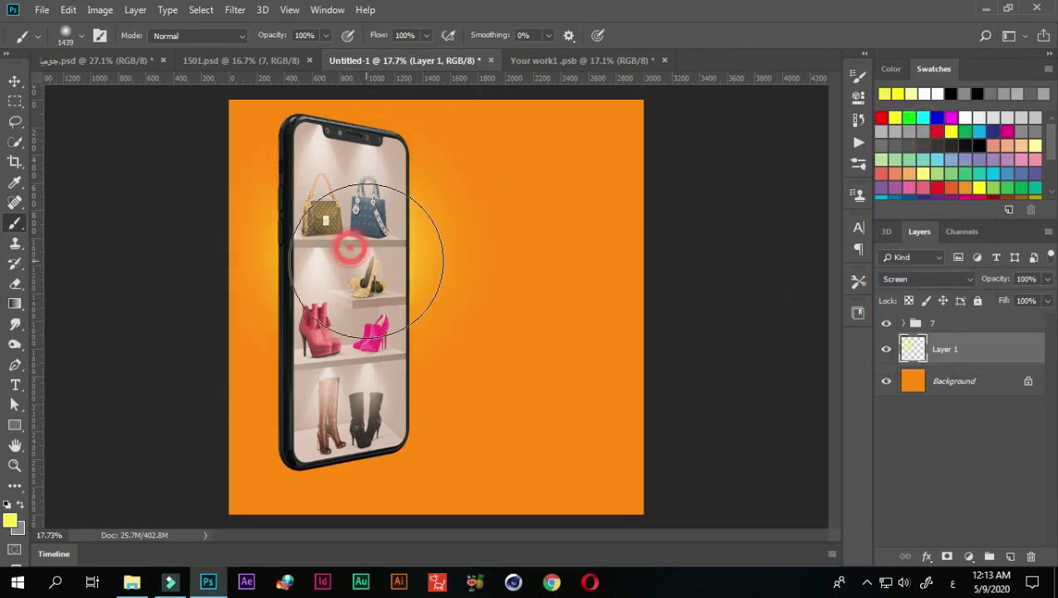
{"action": "key", "text": "v"}
{"action": "key", "text": "ctrl+minus"}
{"action": "left_click_drag", "start_coordinate": [479, 198], "coordinate": [535, 137]}
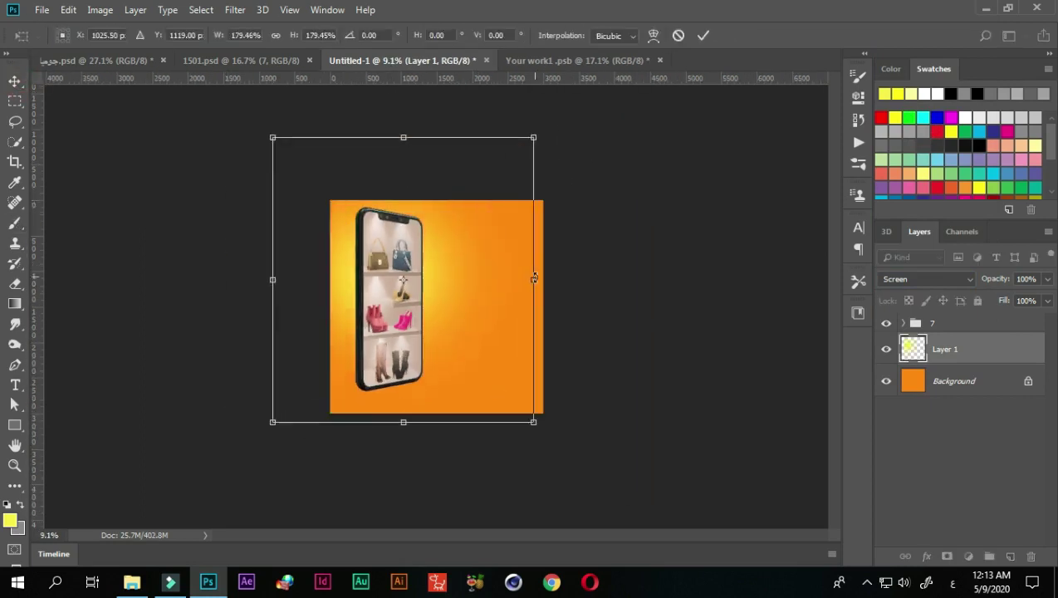
{"action": "left_click_drag", "start_coordinate": [536, 280], "coordinate": [571, 281]}
{"action": "left_click_drag", "start_coordinate": [422, 419], "coordinate": [425, 498]}
{"action": "left_click_drag", "start_coordinate": [422, 141], "coordinate": [422, 91]}
{"action": "left_click_drag", "start_coordinate": [275, 295], "coordinate": [260, 297]}
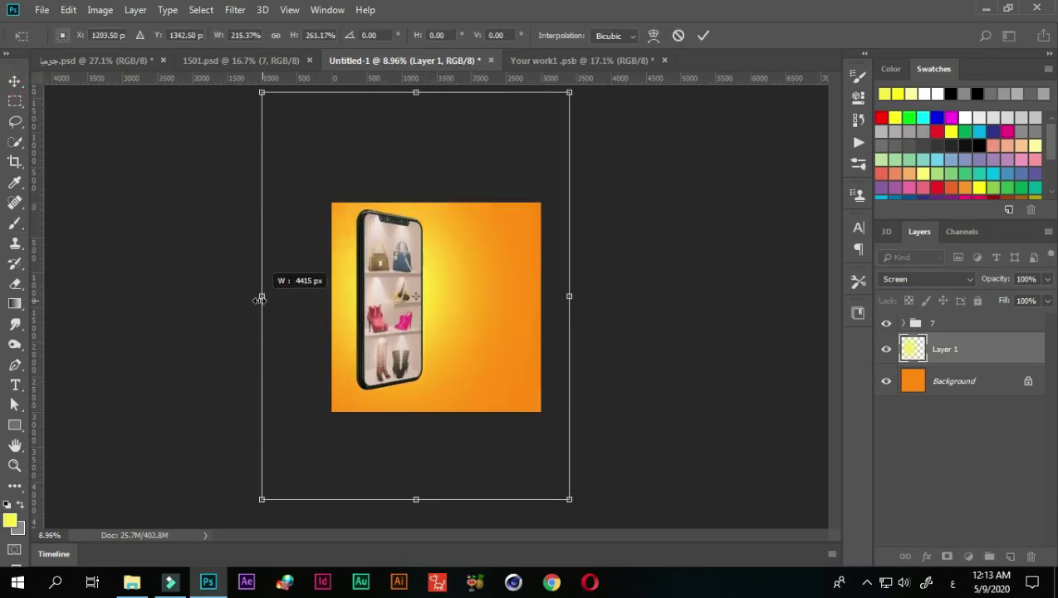
{"action": "left_click_drag", "start_coordinate": [569, 295], "coordinate": [594, 296]}
{"action": "left_click_drag", "start_coordinate": [433, 502], "coordinate": [432, 548]}
{"action": "scroll", "coordinate": [362, 304], "scroll_direction": "down", "scroll_amount": 3}
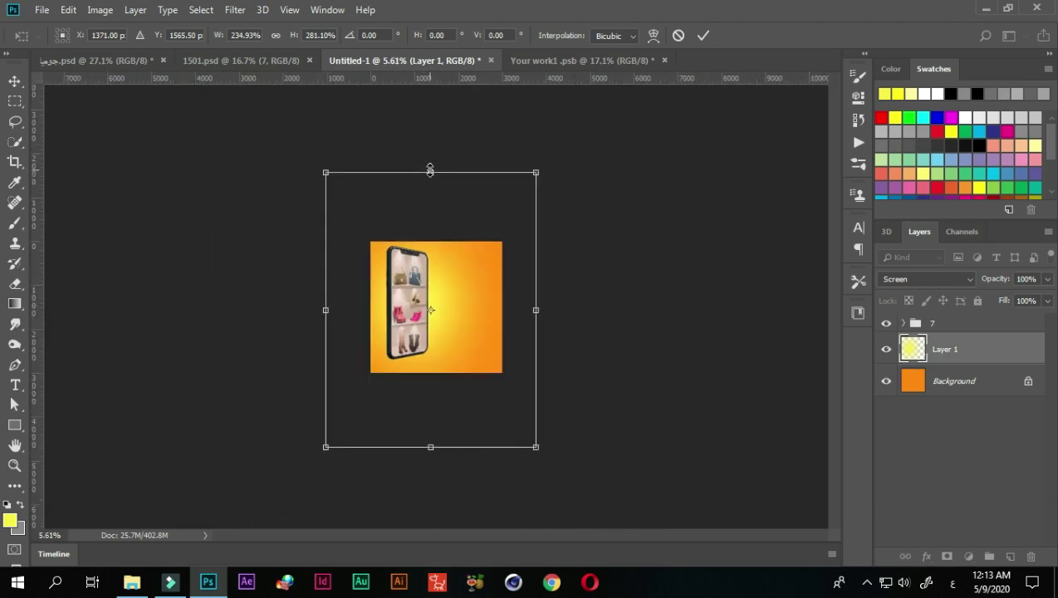
Widen the yellow glow slightly left, commit it, and lower its opacity to 74%.
{"action": "left_click_drag", "start_coordinate": [323, 304], "coordinate": [315, 304]}
{"action": "key", "text": "Return"}
{"action": "left_click", "coordinate": [1047, 279]}
{"action": "left_click_drag", "start_coordinate": [1048, 298], "coordinate": [1028, 305]}
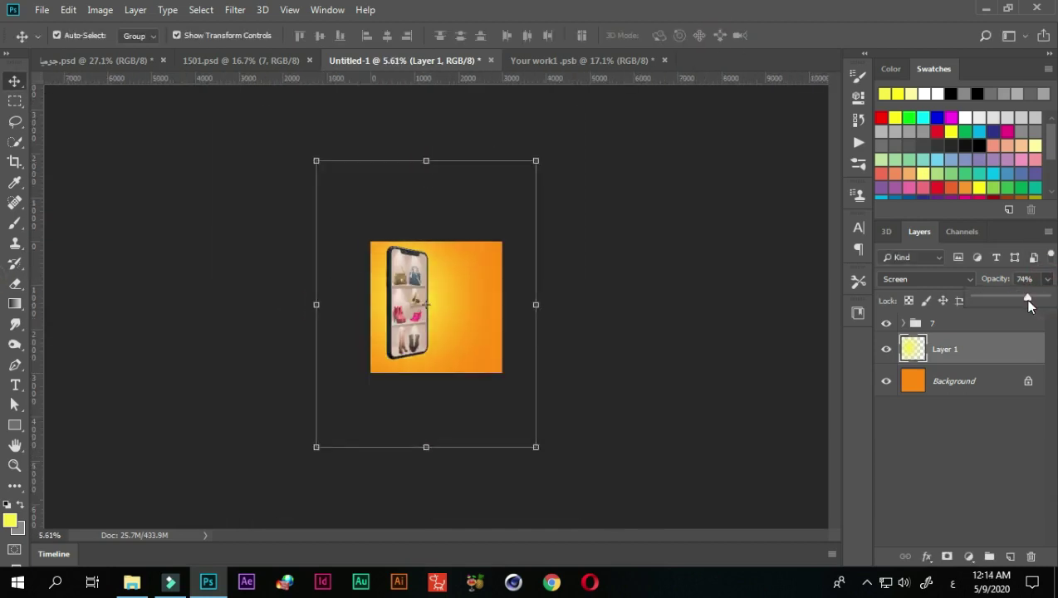
{"action": "scroll", "coordinate": [741, 310], "scroll_direction": "up", "scroll_amount": 5}
Add Layer 2, paint a white glow around the phone, and set it to Screen blending.
{"action": "left_click", "coordinate": [1009, 556]}
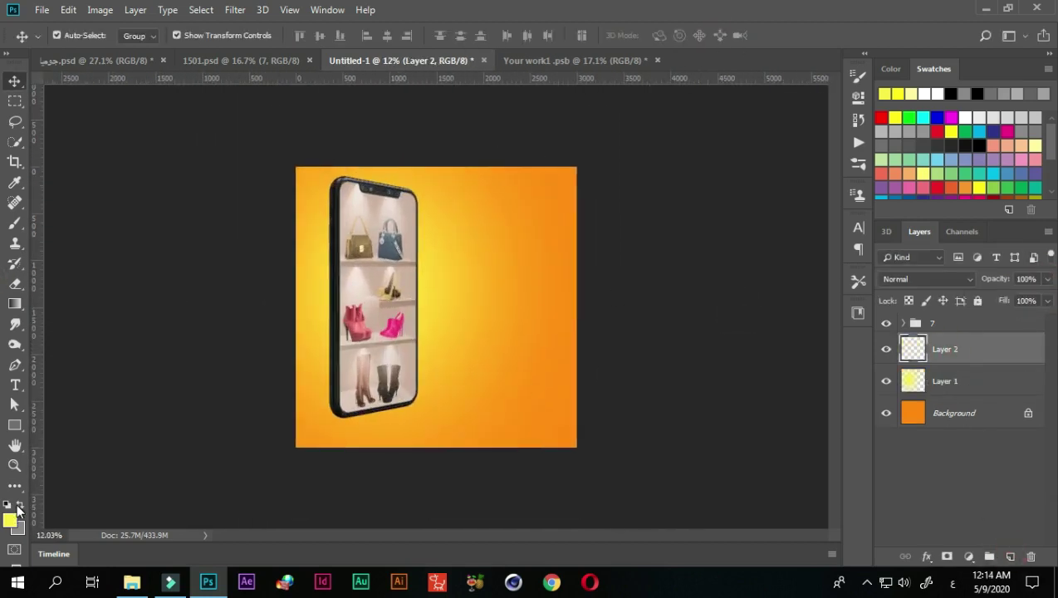
{"action": "key", "text": "b"}
{"action": "left_click_drag", "start_coordinate": [401, 331], "coordinate": [373, 283]}
{"action": "left_click", "coordinate": [927, 279]}
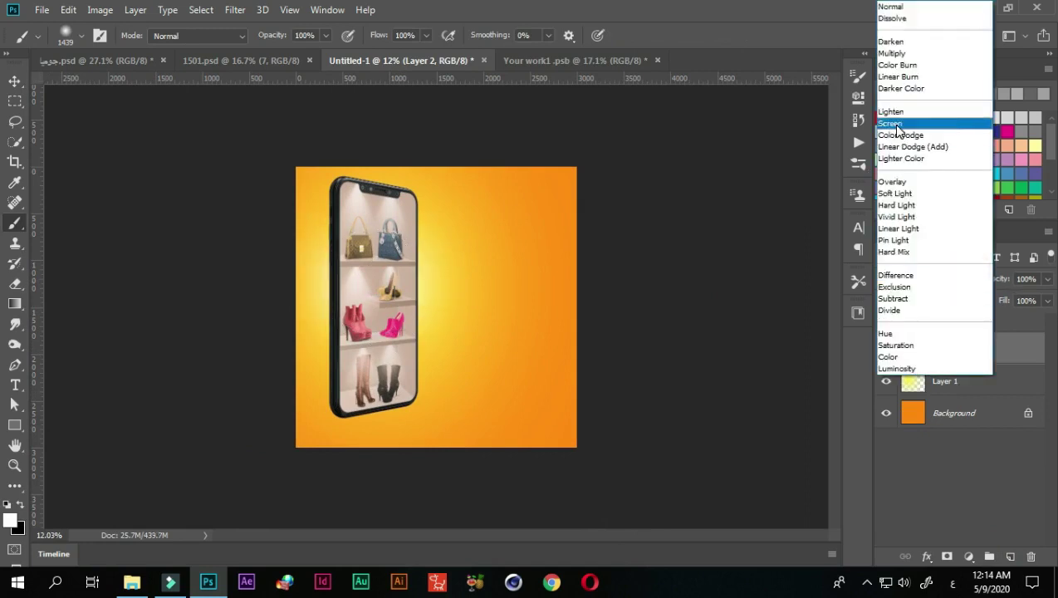
{"action": "left_click", "coordinate": [905, 121]}
Scale the white glow outward on every side and commit the transform.
{"action": "key", "text": "v"}
{"action": "left_click_drag", "start_coordinate": [296, 171], "coordinate": [253, 123]}
{"action": "left_click_drag", "start_coordinate": [524, 281], "coordinate": [548, 281]}
{"action": "left_click_drag", "start_coordinate": [397, 118], "coordinate": [396, 85]}
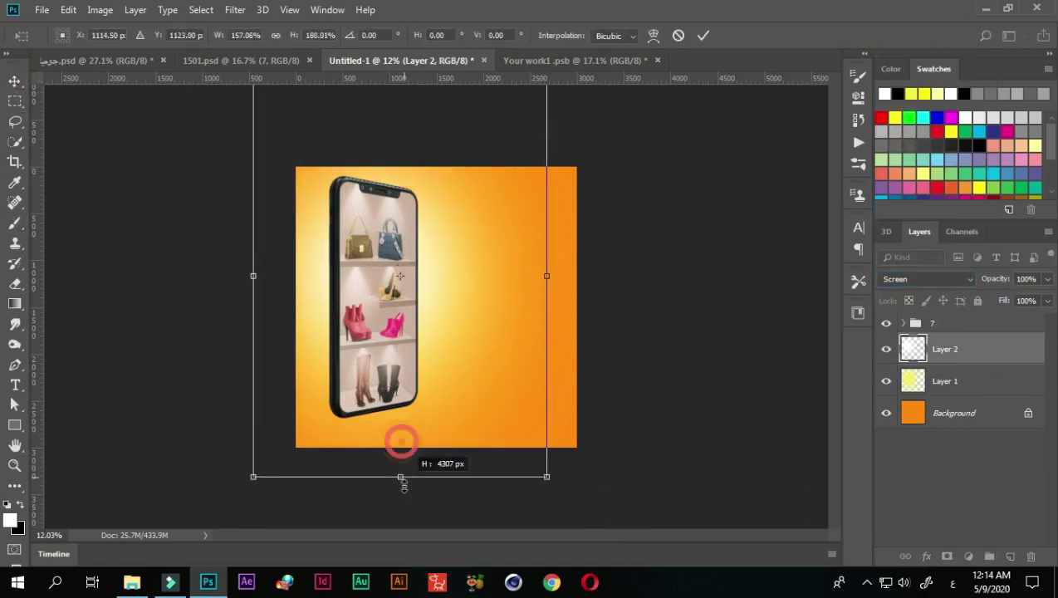
{"action": "key", "text": "ctrl+minus"}
{"action": "mouse_move", "coordinate": [400, 439]}
{"action": "left_mouse_down"}
{"action": "mouse_move", "coordinate": [415, 515]}
{"action": "mouse_move", "coordinate": [411, 461]}
{"action": "left_mouse_up"}
{"action": "left_click_drag", "start_coordinate": [411, 148], "coordinate": [412, 118]}
{"action": "left_click_drag", "start_coordinate": [311, 300], "coordinate": [303, 300]}
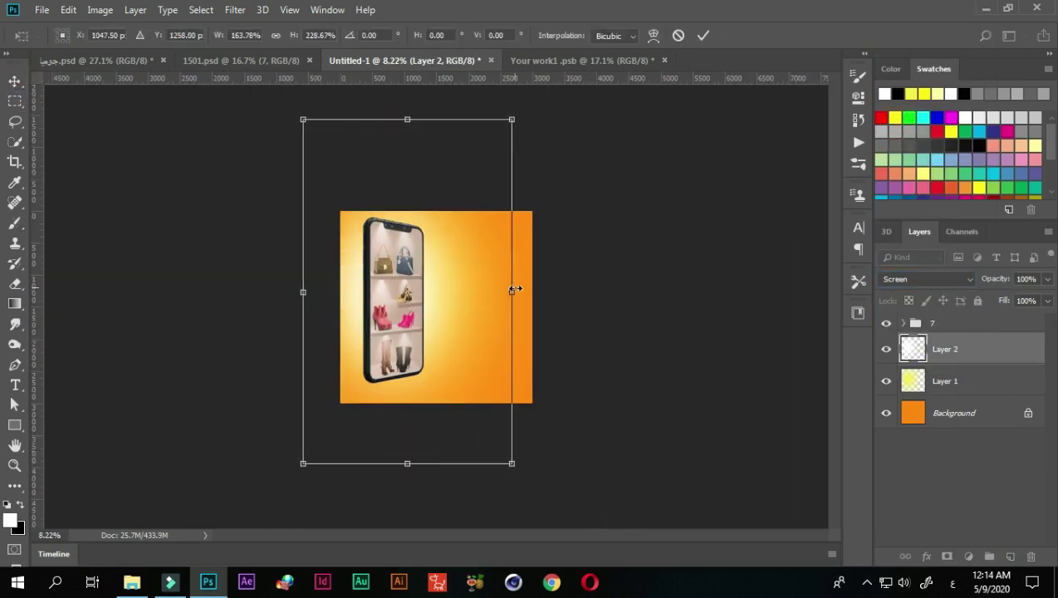
{"action": "left_click_drag", "start_coordinate": [511, 288], "coordinate": [515, 288]}
{"action": "key", "text": "ctrl+plus"}
{"action": "left_click", "coordinate": [703, 35]}
Lower the white glow to 87% opacity and push its left edge further out.
{"action": "left_click", "coordinate": [1046, 279]}
{"action": "left_click_drag", "start_coordinate": [1048, 299], "coordinate": [1036, 304]}
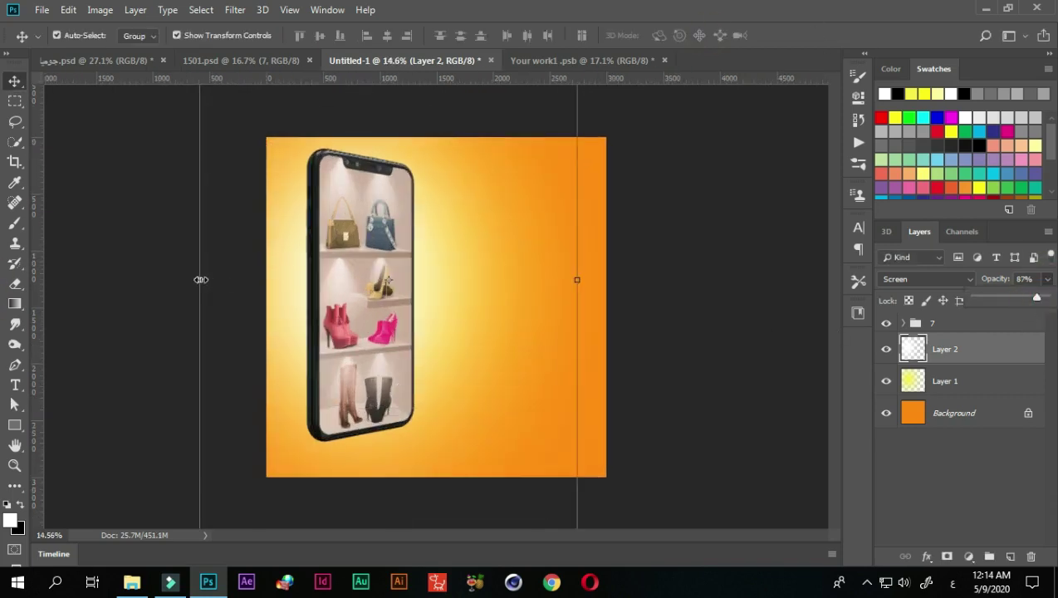
{"action": "left_click_drag", "start_coordinate": [200, 279], "coordinate": [189, 278]}
{"action": "left_click", "coordinate": [702, 35]}
{"action": "key", "text": "ctrl+minus"}
{"action": "key", "text": "ctrl+plus"}
{"action": "key", "text": "ctrl+plus"}
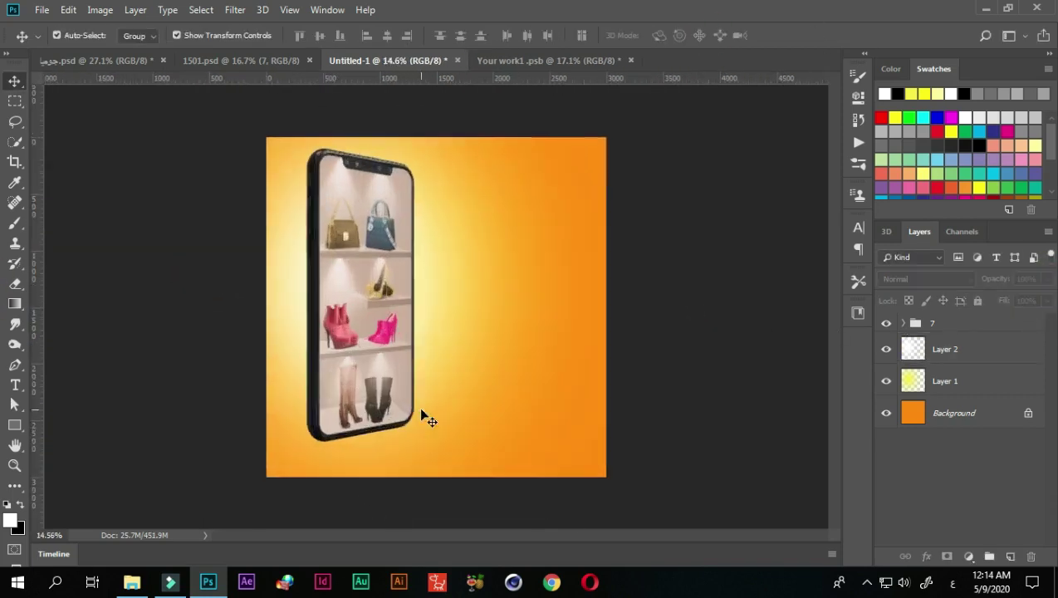
Select Layer 2 and add a new empty Layer 3 above it.
{"action": "scroll", "coordinate": [418, 406], "scroll_direction": "up", "scroll_amount": 2}
{"action": "scroll", "coordinate": [409, 309], "scroll_direction": "up", "scroll_amount": 2}
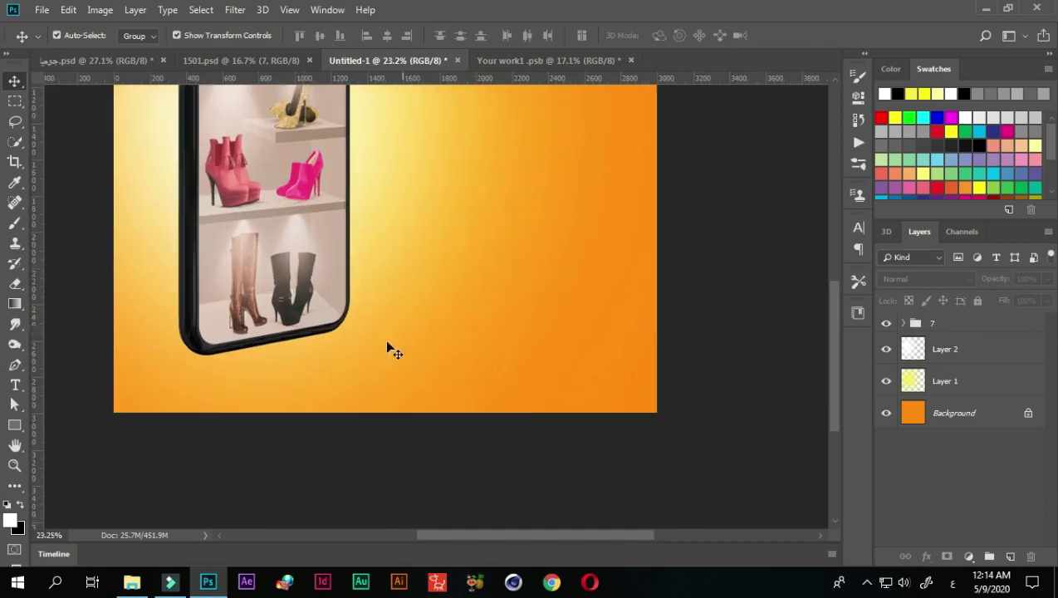
{"action": "scroll", "coordinate": [360, 349], "scroll_direction": "down", "scroll_amount": 2}
{"action": "scroll", "coordinate": [444, 444], "scroll_direction": "up", "scroll_amount": 2}
{"action": "left_click_drag", "start_coordinate": [459, 400], "coordinate": [448, 320]}
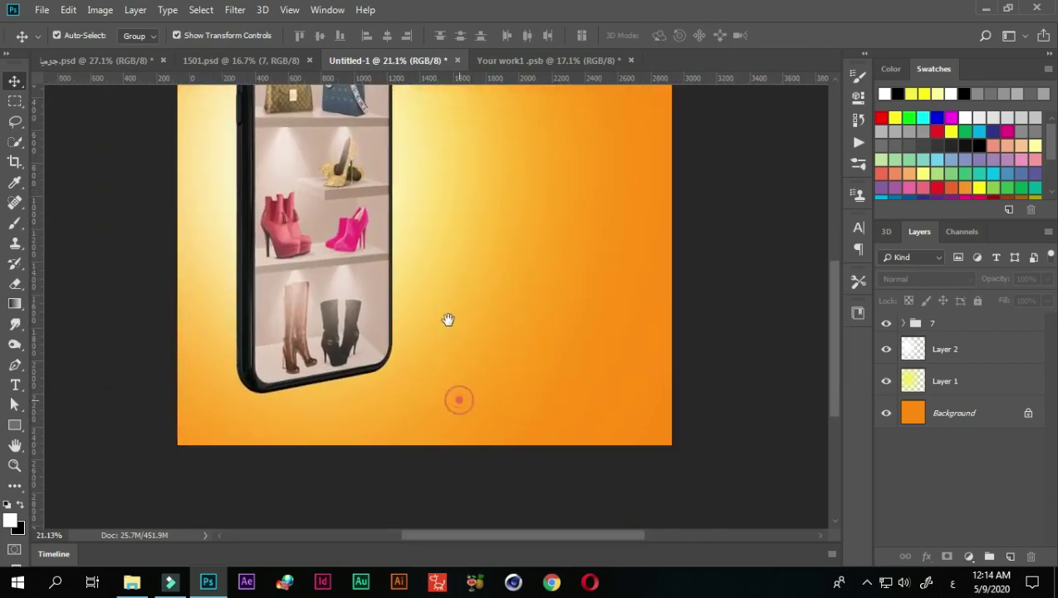
{"action": "left_click", "coordinate": [947, 350]}
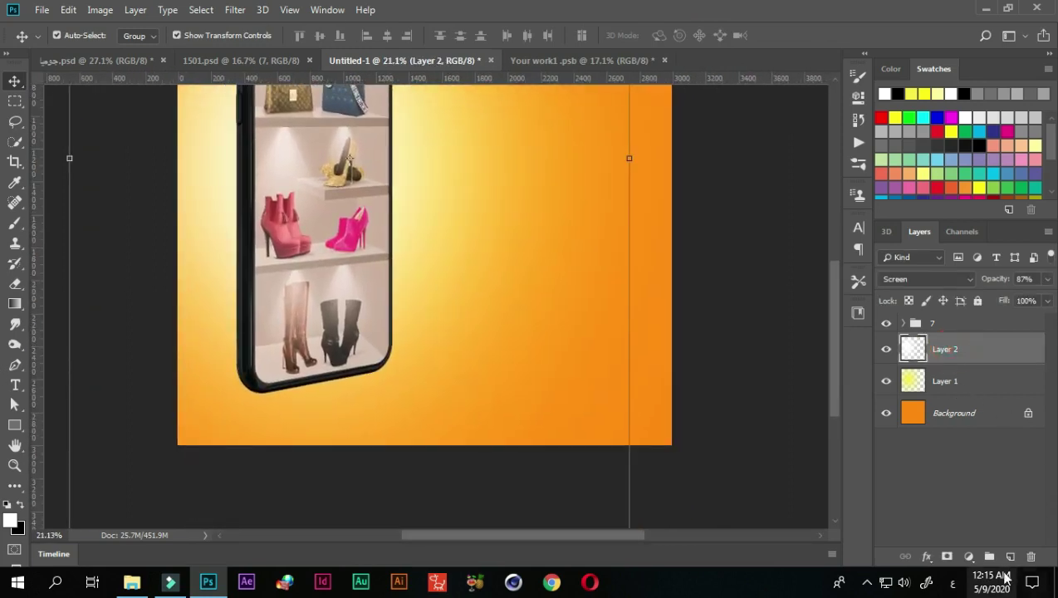
{"action": "left_click", "coordinate": [1009, 557]}
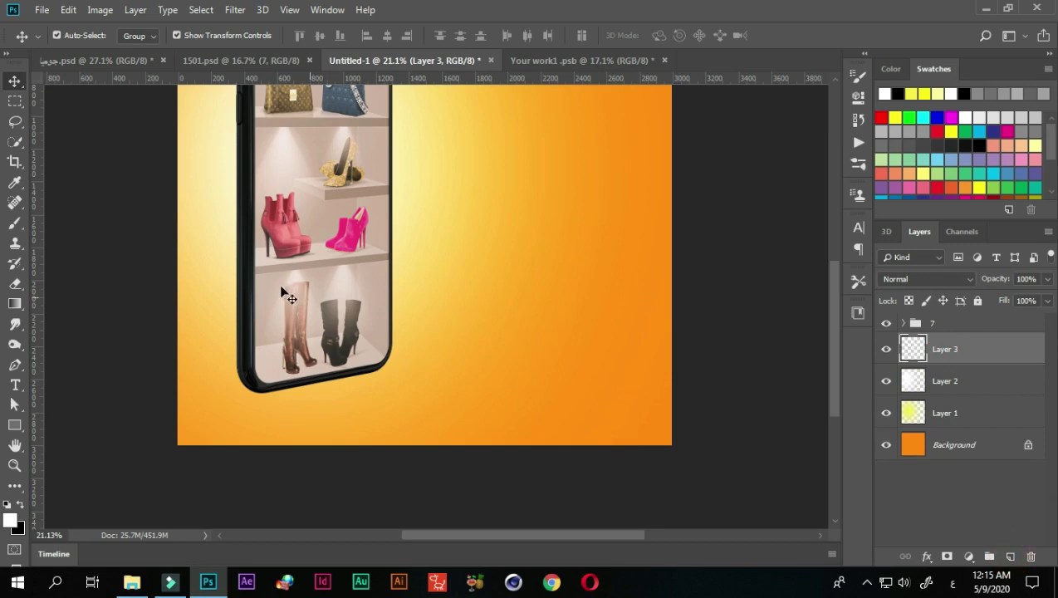
Pen-draw a four-point shadow outline from the phone's base, converted to a selection.
{"action": "left_click", "coordinate": [15, 365]}
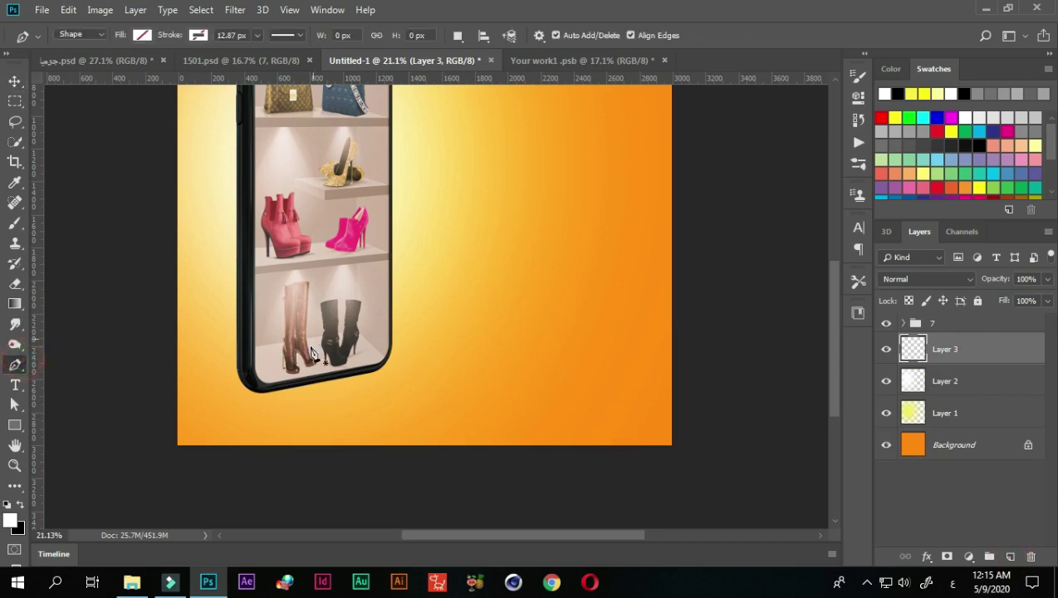
{"action": "left_click", "coordinate": [236, 372]}
{"action": "left_click", "coordinate": [278, 522]}
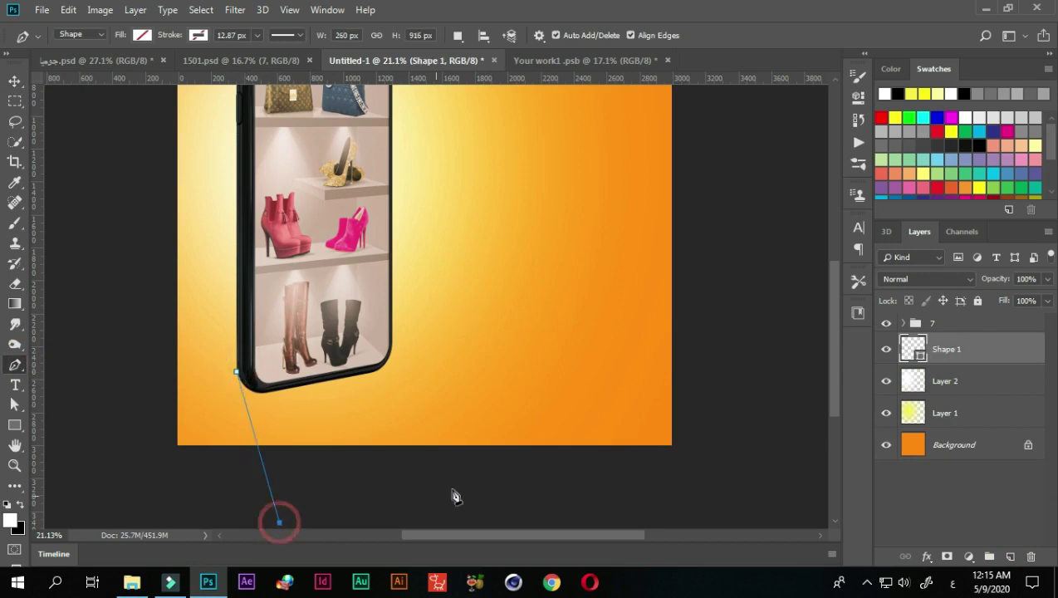
{"action": "left_click", "coordinate": [571, 446]}
{"action": "left_click", "coordinate": [390, 347]}
{"action": "left_click", "coordinate": [236, 372]}
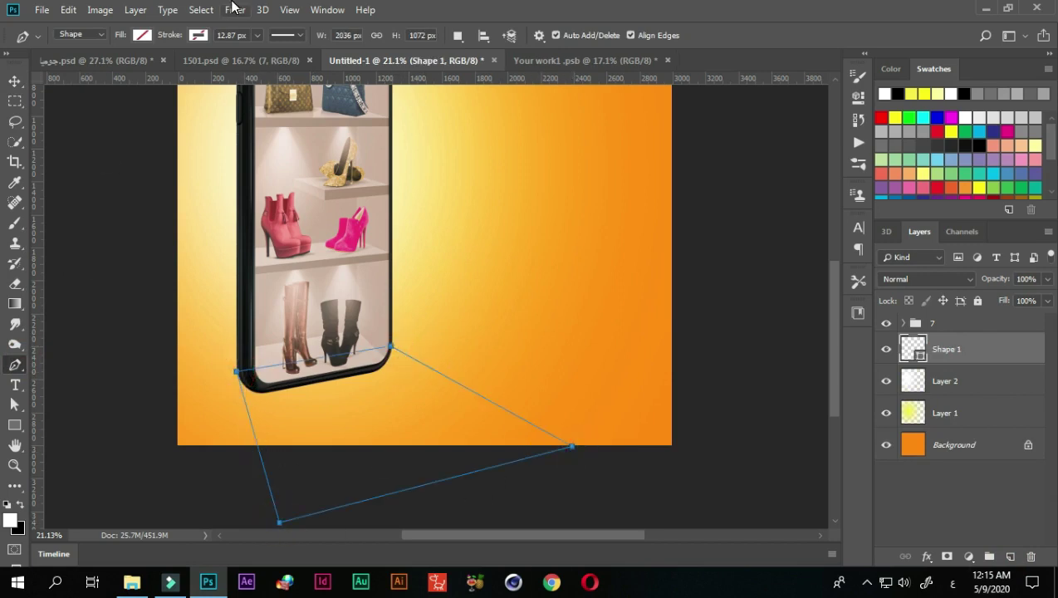
{"action": "key", "text": "ctrl+Return"}
Fill the shadow selection solid black on a new layer, then deselect.
{"action": "key", "text": "b"}
{"action": "key", "text": "d"}
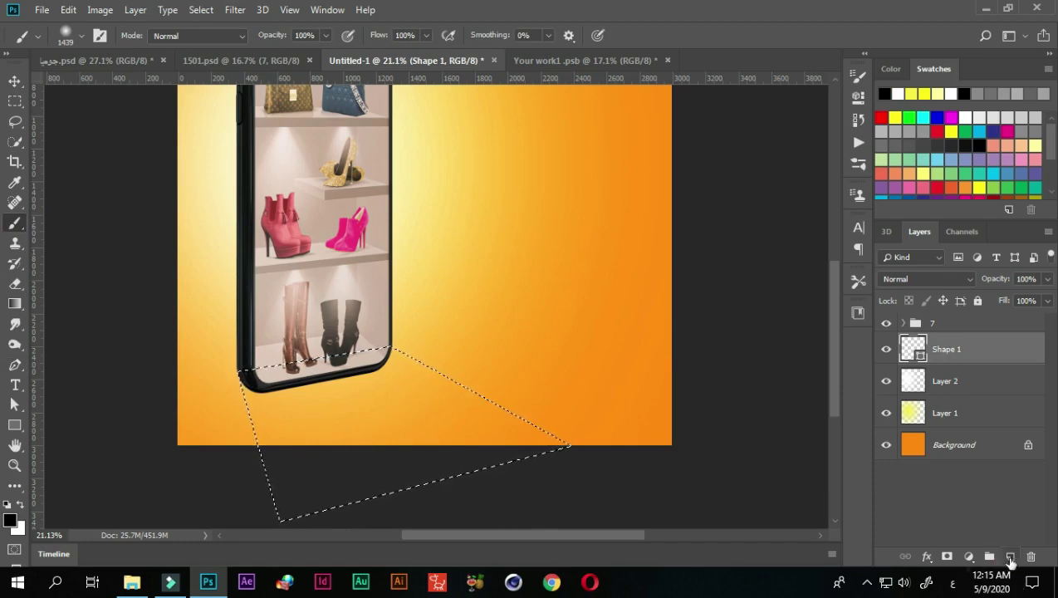
{"action": "left_click", "coordinate": [1009, 556]}
{"action": "mouse_move", "coordinate": [498, 390]}
{"action": "left_mouse_down"}
{"action": "mouse_move", "coordinate": [153, 413]}
{"action": "mouse_move", "coordinate": [283, 484]}
{"action": "mouse_move", "coordinate": [94, 198]}
{"action": "left_mouse_up"}
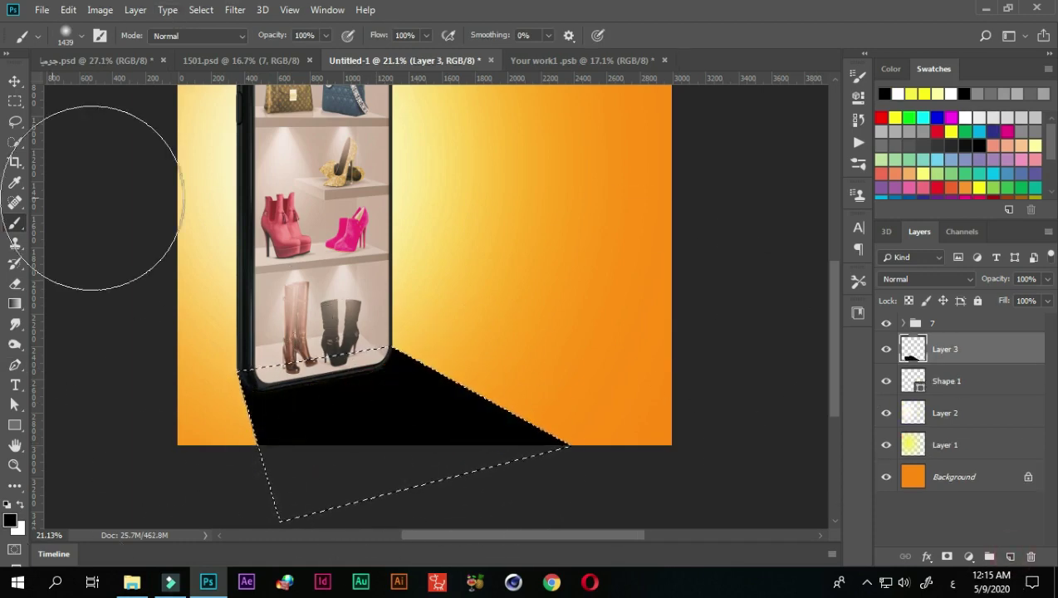
{"action": "key", "text": "ctrl+d"}
{"action": "scroll", "coordinate": [307, 248], "scroll_direction": "down", "scroll_amount": 3}
{"action": "scroll", "coordinate": [436, 307], "scroll_direction": "up", "scroll_amount": 1}
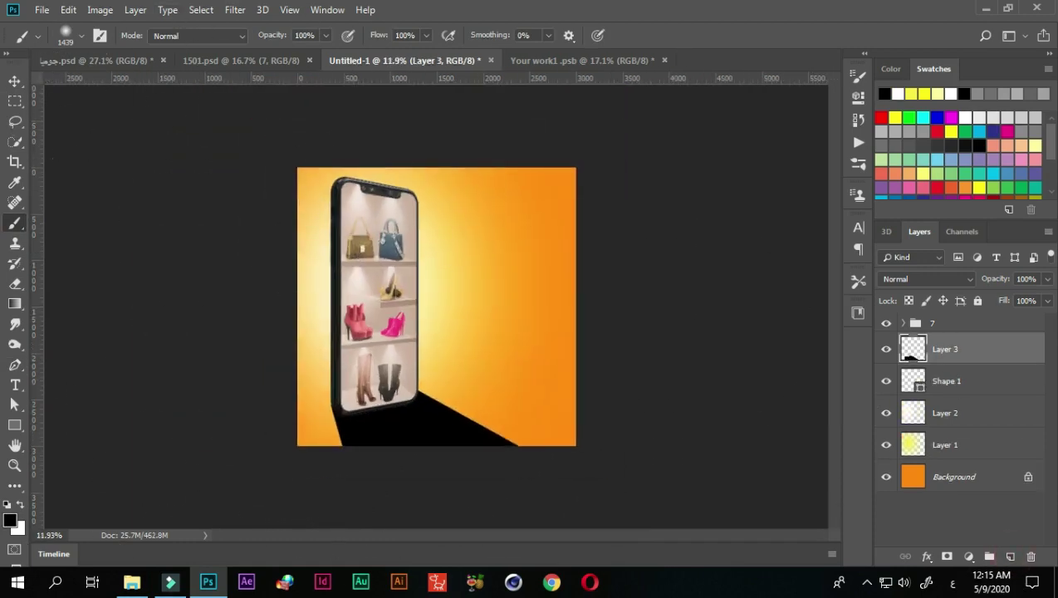
Soften the black shadow with a Gaussian Blur.
{"action": "left_click", "coordinate": [15, 80]}
{"action": "left_click", "coordinate": [262, 9]}
{"action": "mouse_move", "coordinate": [242, 186]}
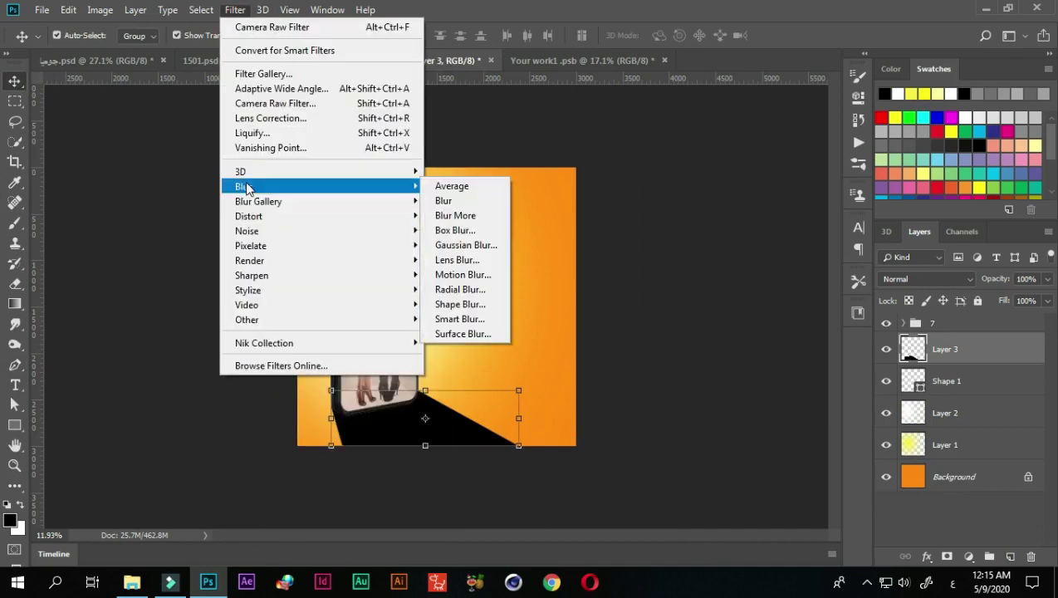
{"action": "left_click", "coordinate": [453, 251]}
{"action": "left_click_drag", "start_coordinate": [754, 322], "coordinate": [763, 318]}
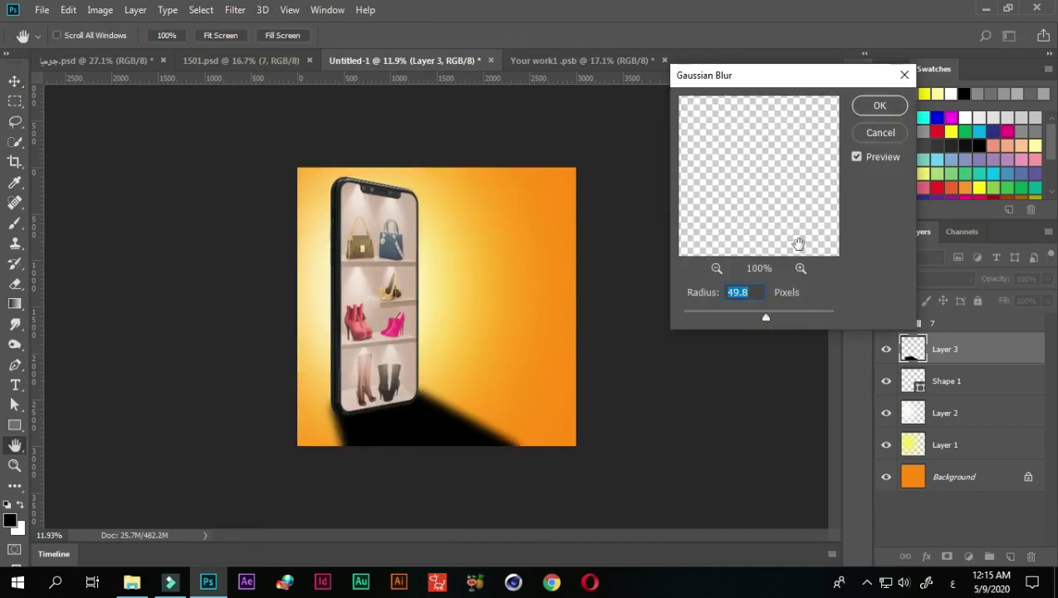
{"action": "left_click", "coordinate": [879, 106]}
Set the shadow layer to Multiply blending at about 28% opacity.
{"action": "left_click", "coordinate": [954, 279]}
{"action": "left_click", "coordinate": [892, 53]}
{"action": "left_click", "coordinate": [1047, 279]}
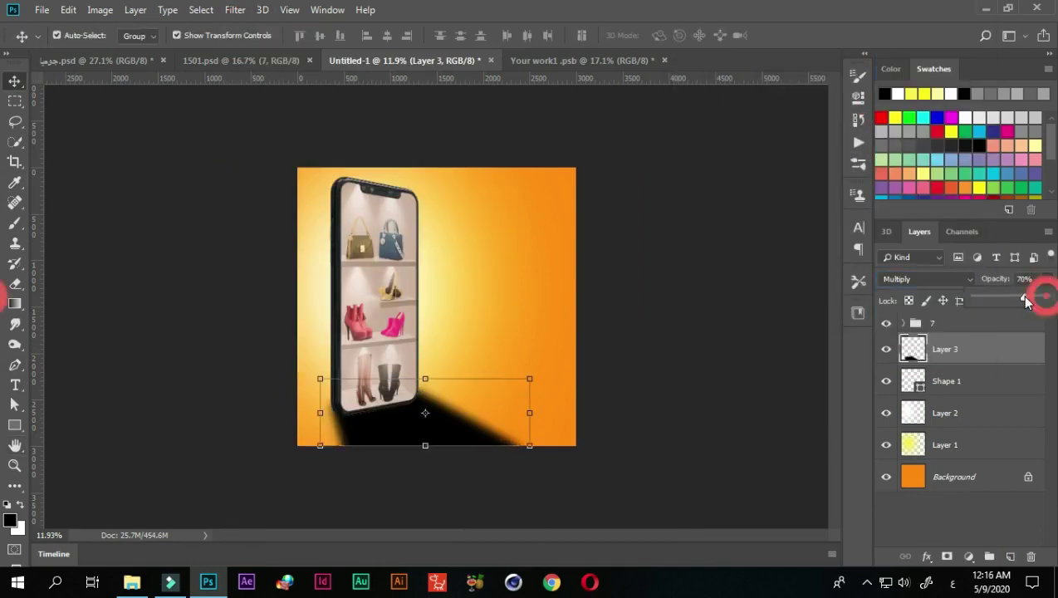
{"action": "left_click_drag", "start_coordinate": [1044, 296], "coordinate": [999, 299]}
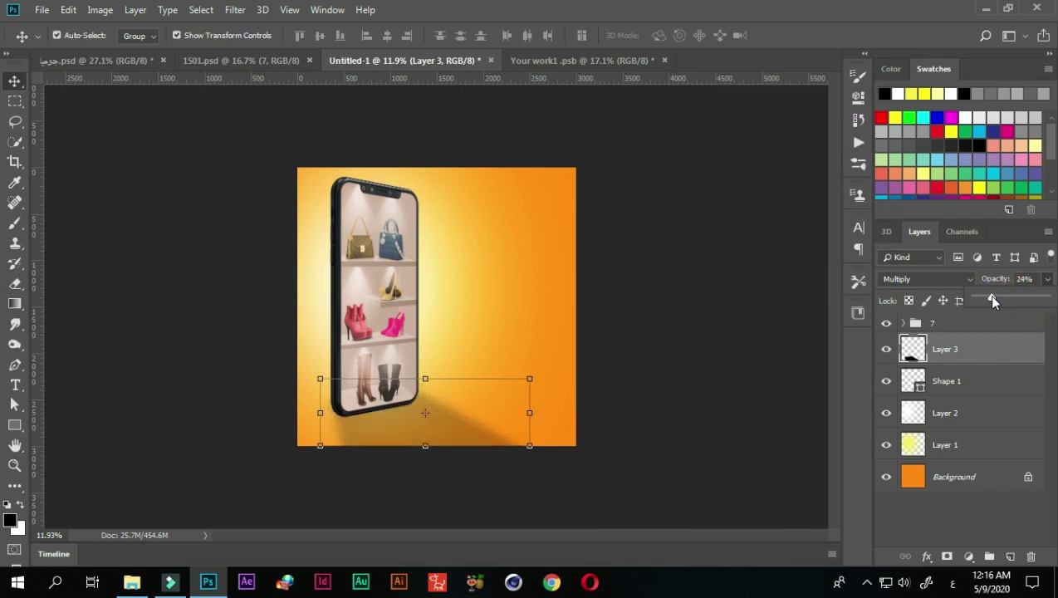
{"action": "left_click", "coordinate": [782, 390]}
{"action": "scroll", "coordinate": [455, 368], "scroll_direction": "up", "scroll_amount": 1}
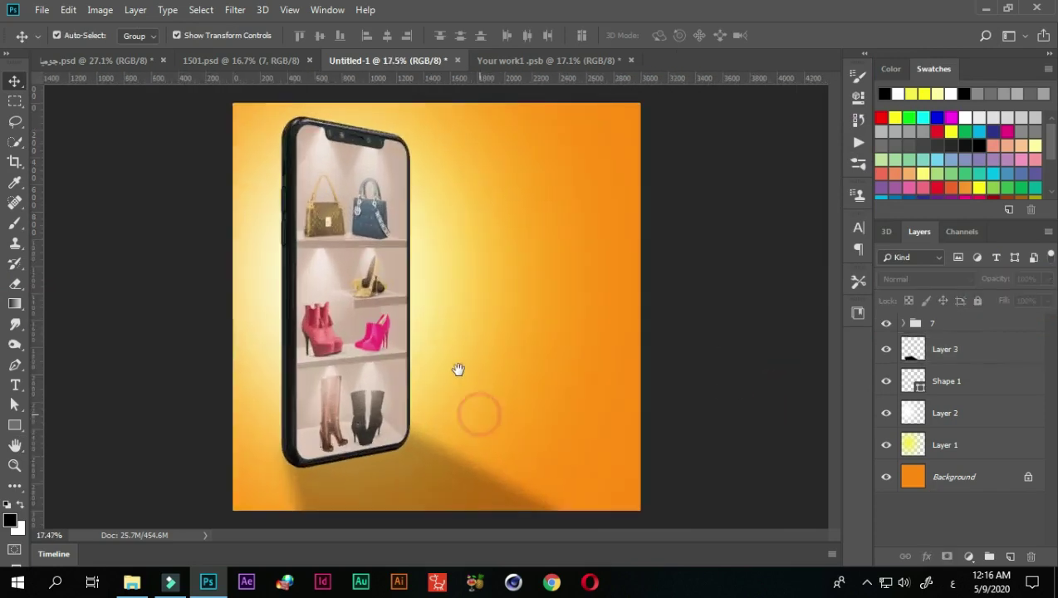
{"action": "scroll", "coordinate": [422, 378], "scroll_direction": "up", "scroll_amount": 1}
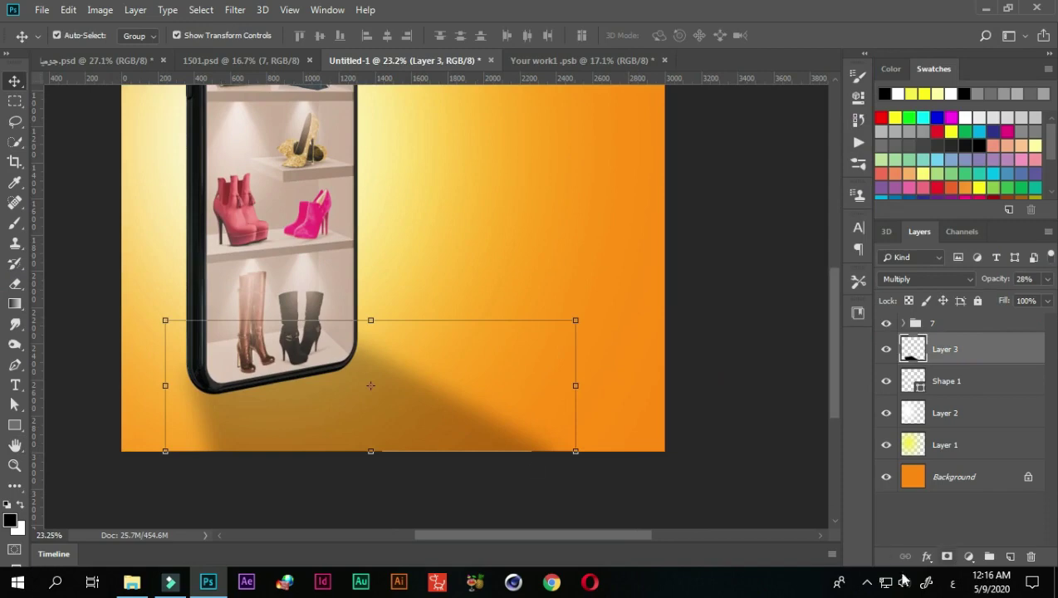
Add a layer mask and fade the shadow near the phone's lower-left with a 10% flow black brush.
{"action": "left_click", "coordinate": [946, 556]}
{"action": "key", "text": "b"}
{"action": "scroll", "coordinate": [356, 470], "scroll_direction": "down", "scroll_amount": 2}
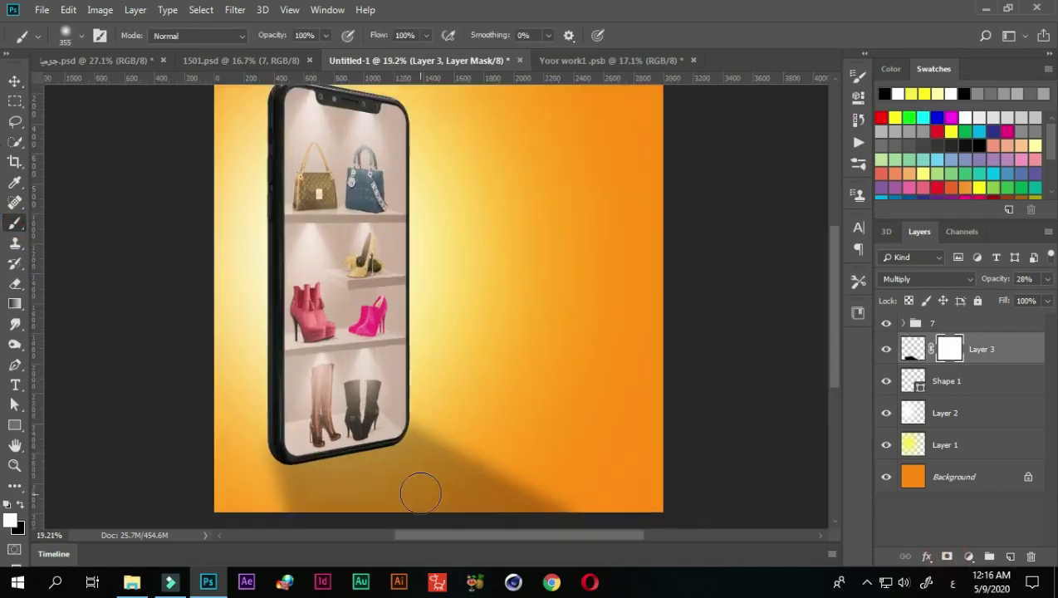
{"action": "scroll", "coordinate": [420, 494], "scroll_direction": "down", "scroll_amount": 3}
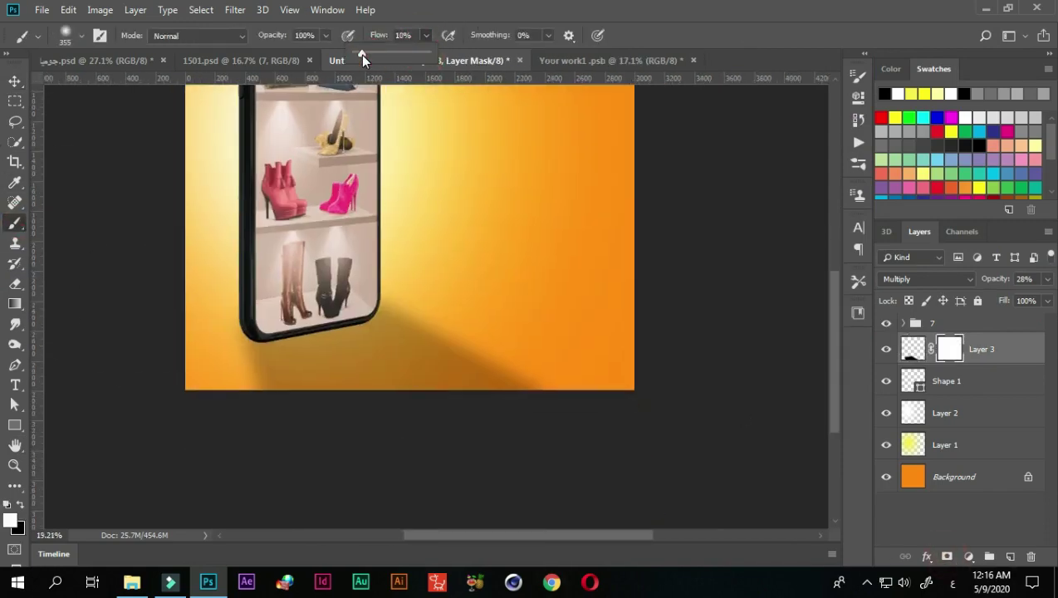
{"action": "left_click", "coordinate": [401, 309]}
{"action": "key", "text": "x"}
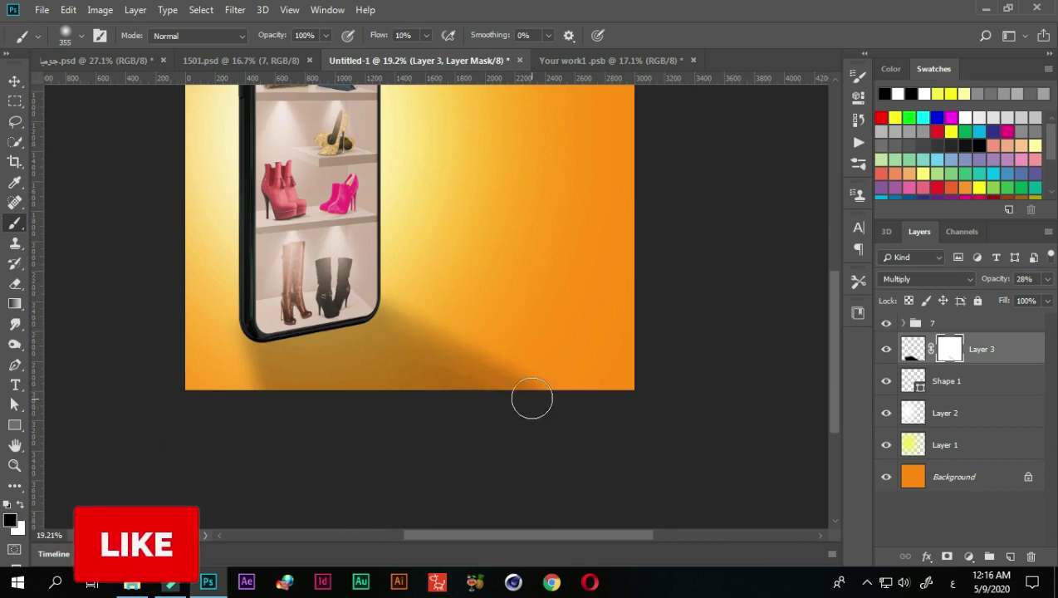
{"action": "mouse_move", "coordinate": [236, 342]}
{"action": "left_mouse_down"}
{"action": "mouse_move", "coordinate": [272, 378]}
{"action": "mouse_move", "coordinate": [368, 359]}
{"action": "left_mouse_up"}
Fade the shadow near the phone's bottom-right using a 3% flow brush.
{"action": "left_click_drag", "start_coordinate": [425, 35], "coordinate": [425, 56]}
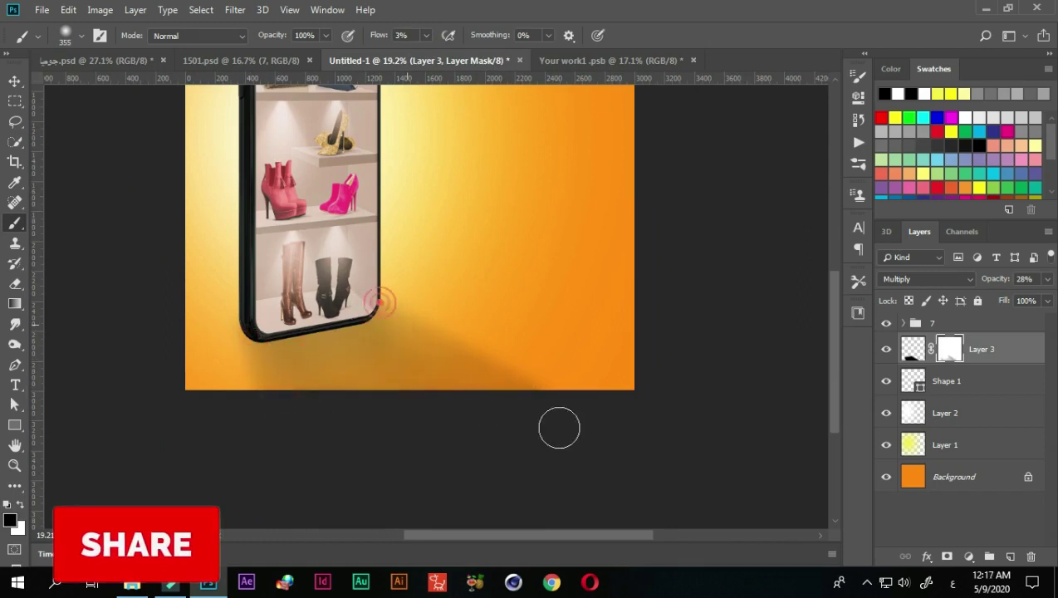
{"action": "scroll", "coordinate": [480, 417], "scroll_direction": "down", "scroll_amount": 2}
{"action": "scroll", "coordinate": [480, 417], "scroll_direction": "up", "scroll_amount": 1}
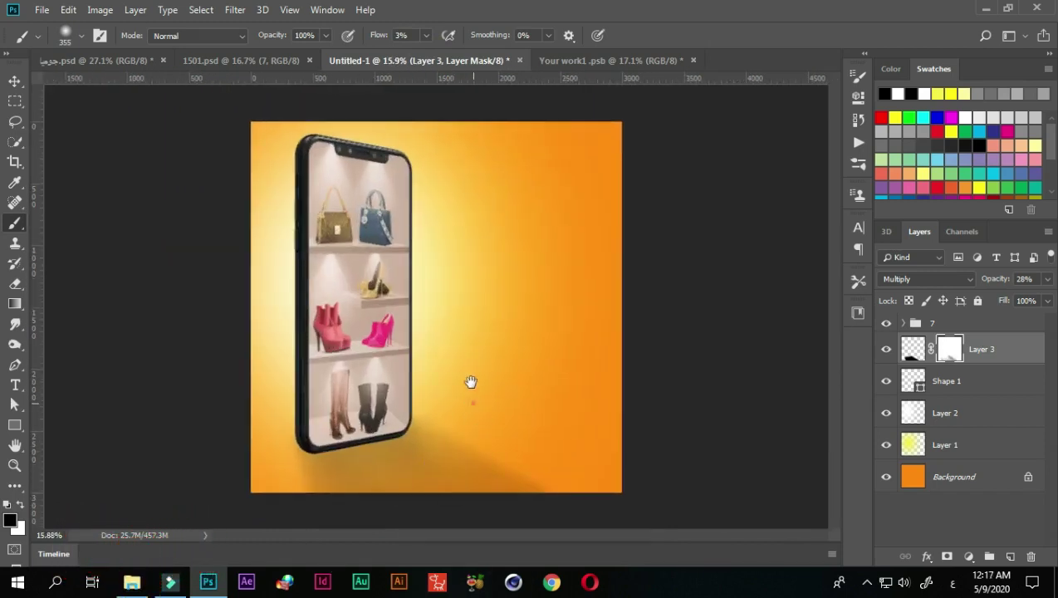
{"action": "scroll", "coordinate": [470, 382], "scroll_direction": "up", "scroll_amount": 1}
{"action": "mouse_move", "coordinate": [391, 366]}
{"action": "left_mouse_down"}
{"action": "mouse_move", "coordinate": [316, 400]}
{"action": "mouse_move", "coordinate": [392, 366]}
{"action": "left_mouse_up"}
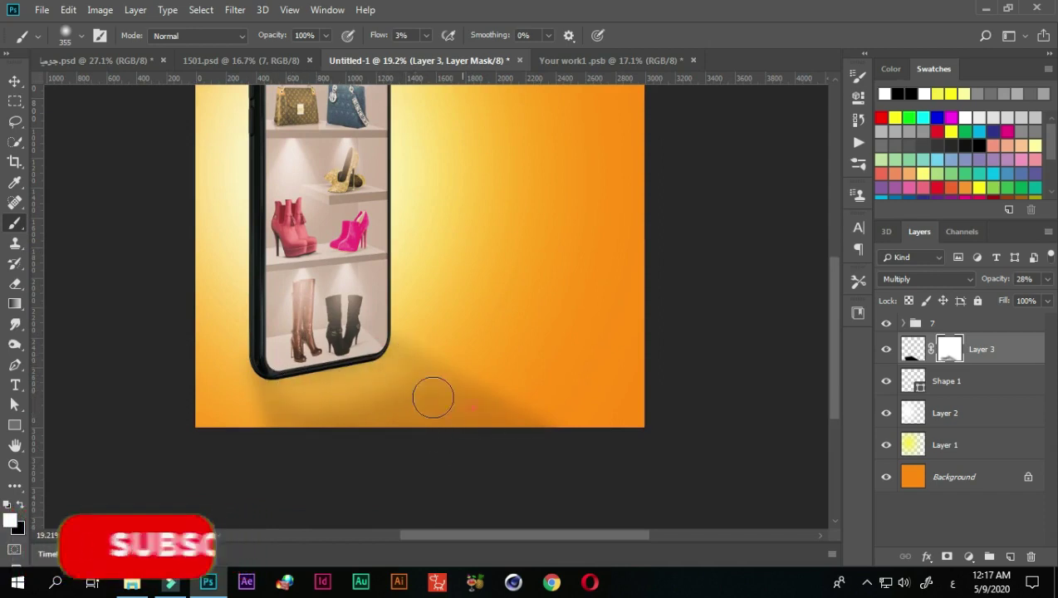
{"action": "scroll", "coordinate": [469, 495], "scroll_direction": "down", "scroll_amount": 3}
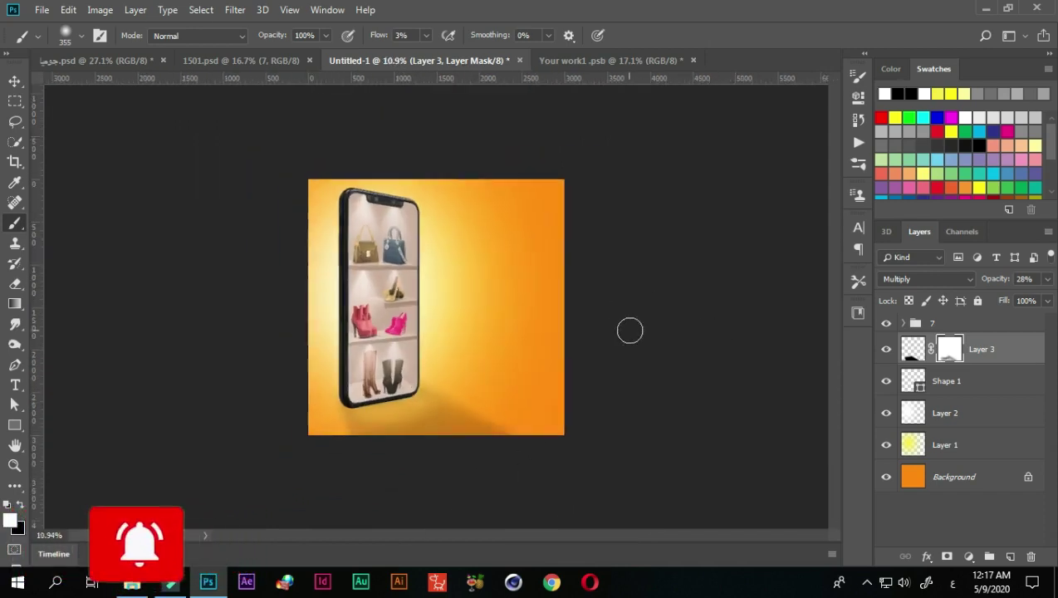
{"action": "left_click", "coordinate": [923, 324]}
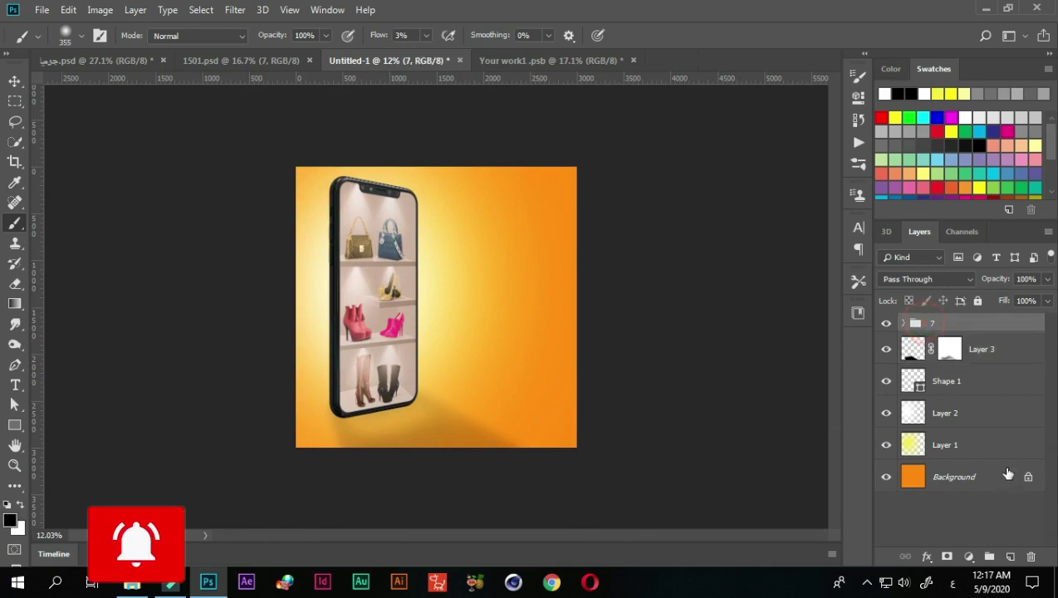
Add a Screen-blended layer above group 7, set white paint with a ~788 px brush, and select the phone screen.
{"action": "left_click", "coordinate": [1010, 556]}
{"action": "left_click", "coordinate": [968, 279]}
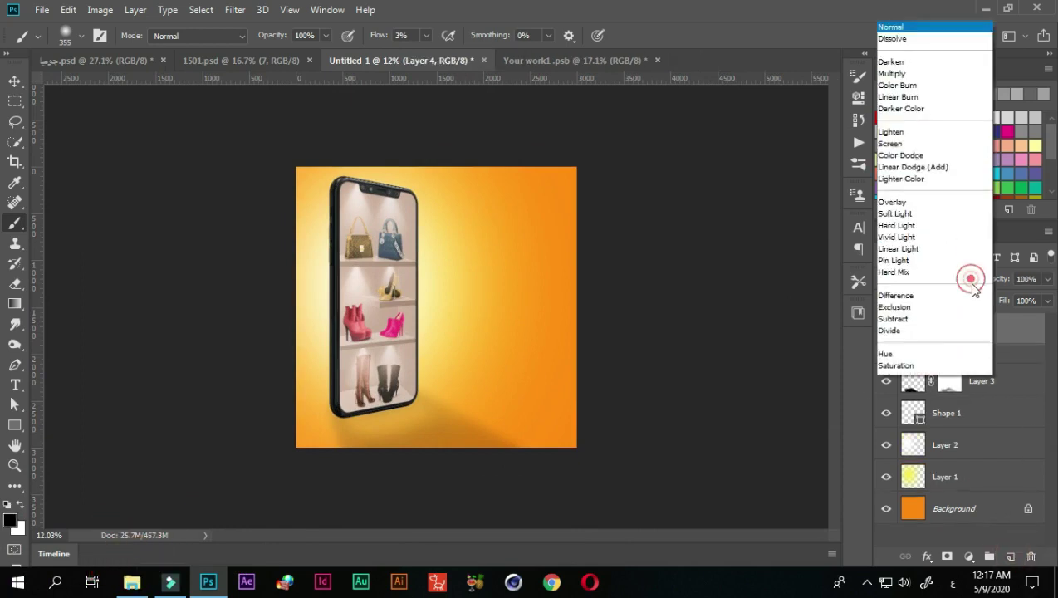
{"action": "left_click", "coordinate": [907, 124]}
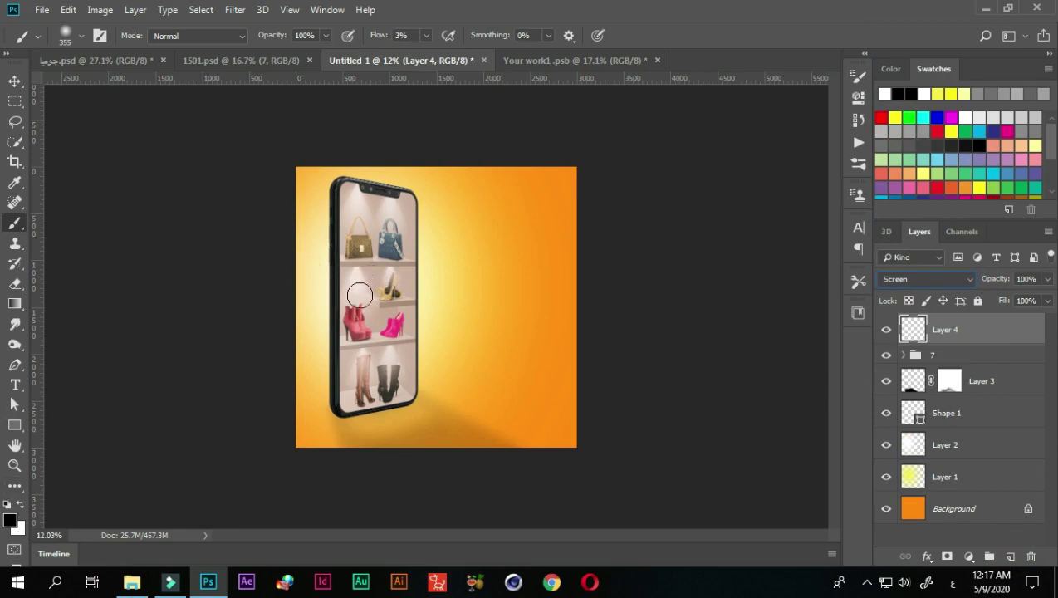
{"action": "left_click", "coordinate": [22, 503]}
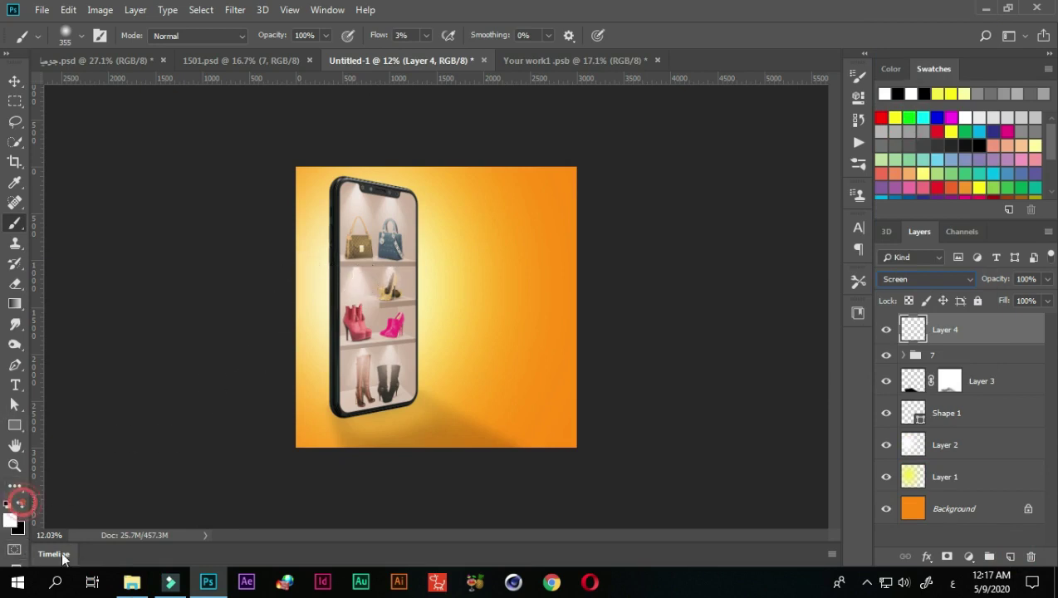
{"action": "left_click_drag", "start_coordinate": [370, 332], "coordinate": [428, 254]}
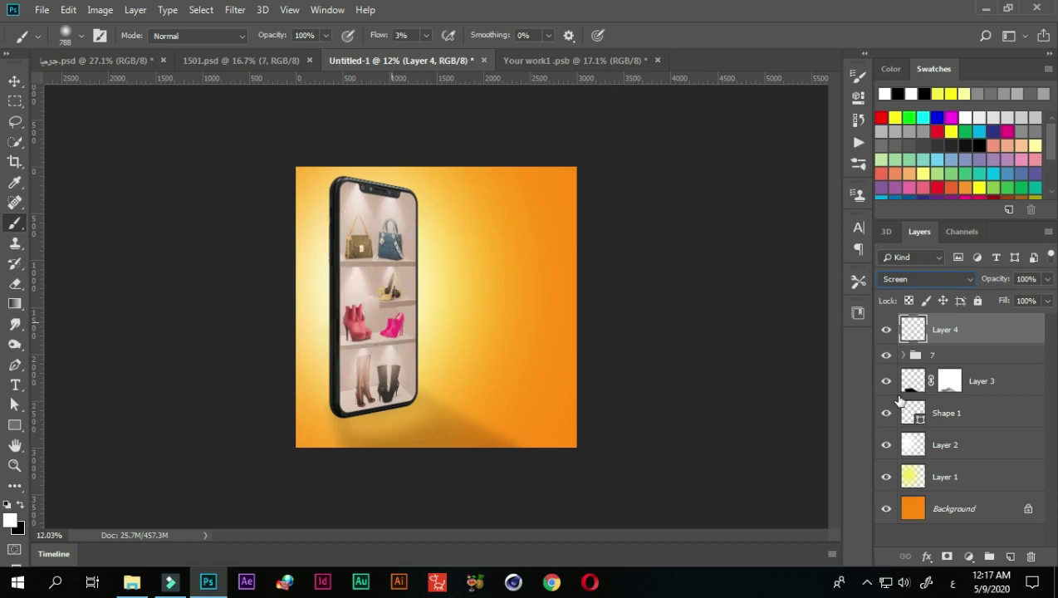
{"action": "left_click", "coordinate": [905, 356]}
{"action": "scroll", "coordinate": [942, 453], "scroll_direction": "down", "scroll_amount": 3}
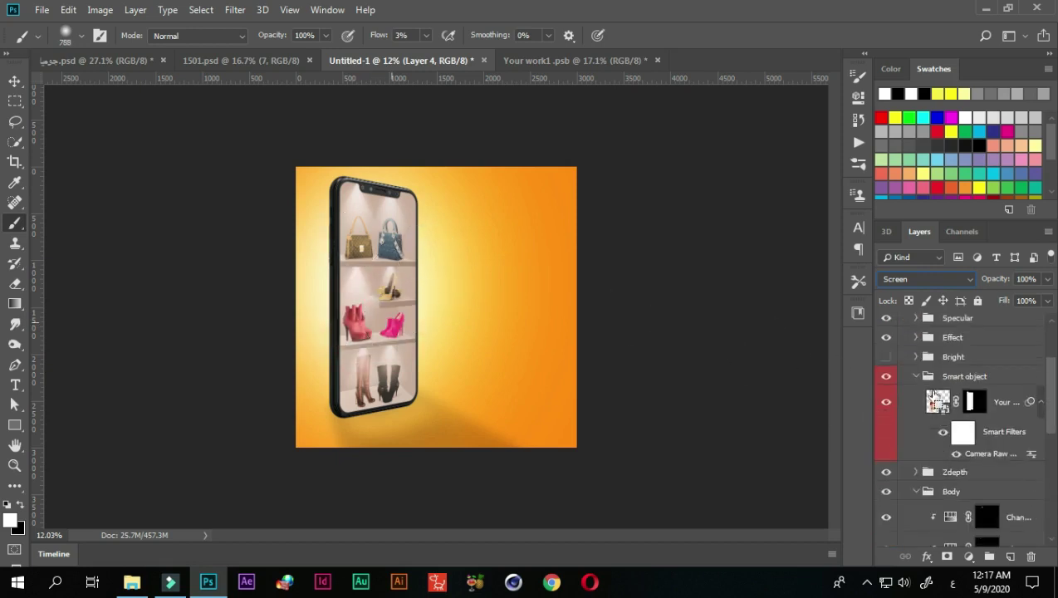
{"action": "left_click", "coordinate": [936, 404], "text": "ctrl"}
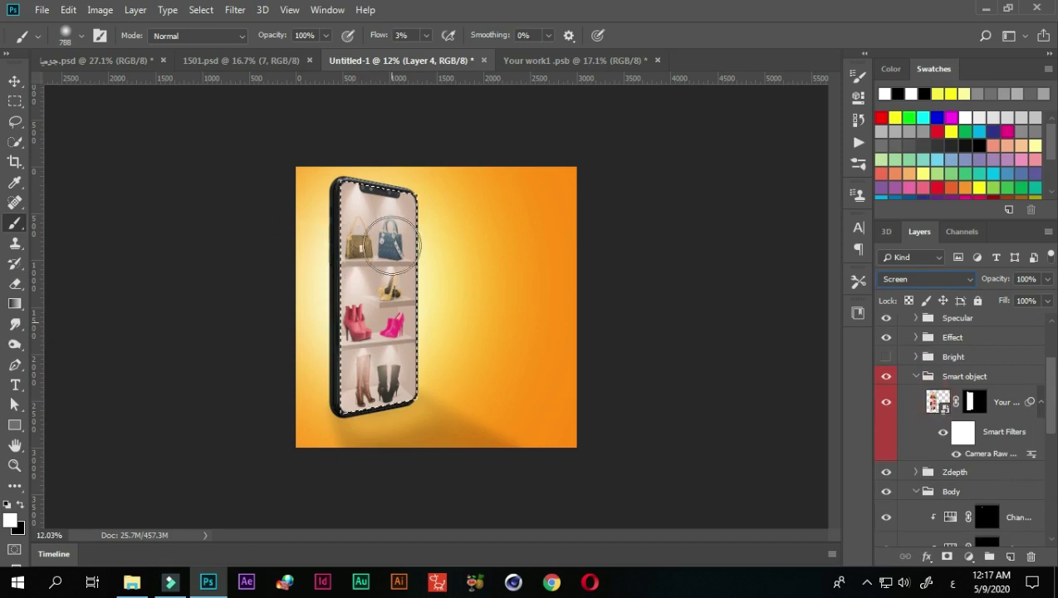
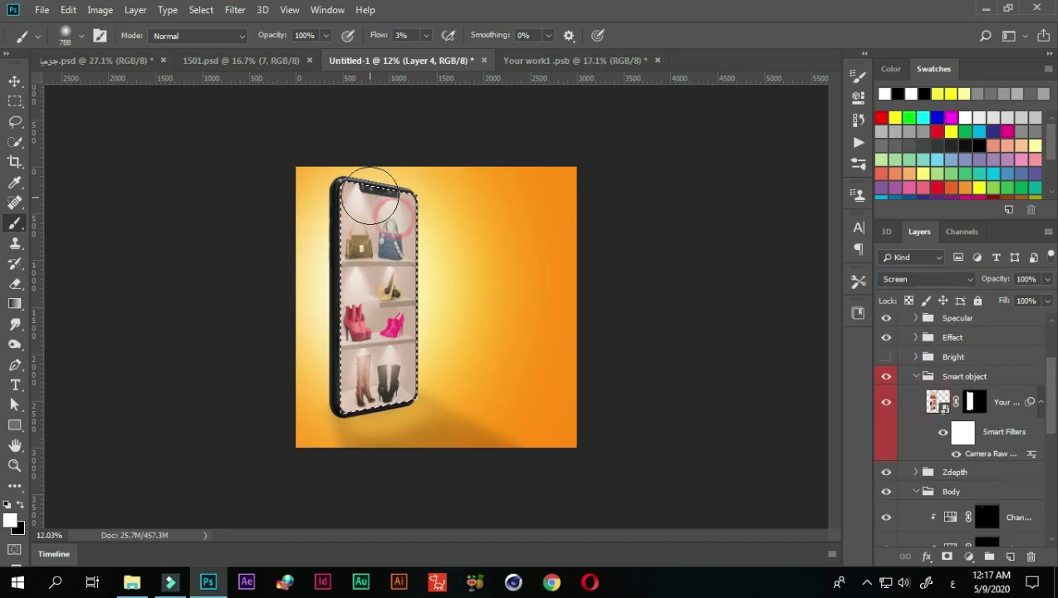
Brush a faint white highlight down the phone from top to bottom on Layer 4.
{"action": "mouse_move", "coordinate": [365, 196]}
{"action": "left_mouse_down"}
{"action": "mouse_move", "coordinate": [354, 198]}
{"action": "mouse_move", "coordinate": [340, 450]}
{"action": "left_mouse_up"}
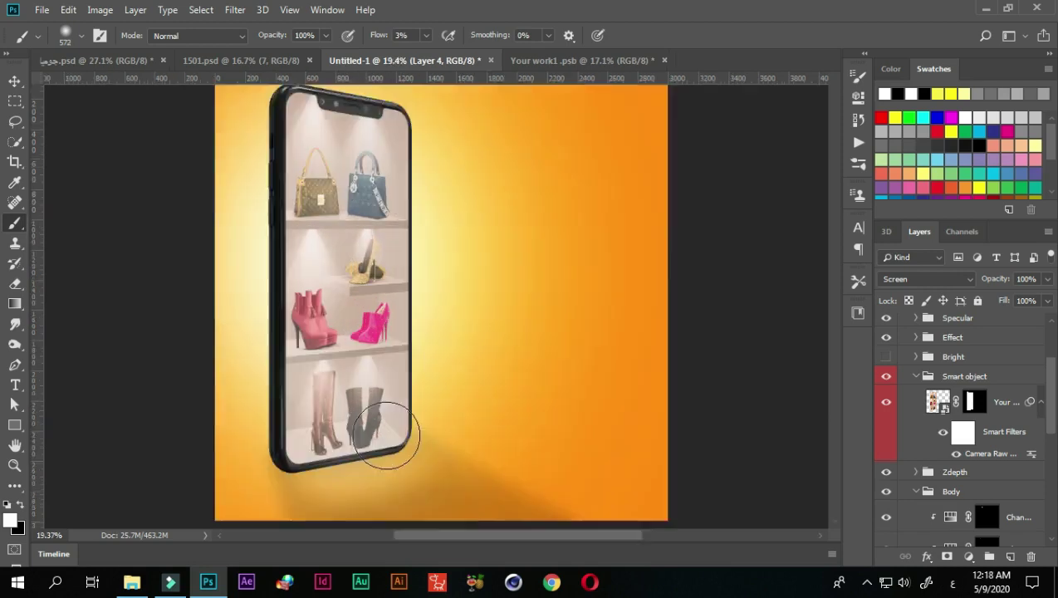
{"action": "scroll", "coordinate": [382, 415], "scroll_direction": "up", "scroll_amount": 2}
{"action": "mouse_move", "coordinate": [396, 390]}
{"action": "left_mouse_down"}
{"action": "mouse_move", "coordinate": [365, 448]}
{"action": "mouse_move", "coordinate": [306, 467]}
{"action": "mouse_move", "coordinate": [415, 465]}
{"action": "mouse_move", "coordinate": [347, 459]}
{"action": "mouse_move", "coordinate": [415, 449]}
{"action": "mouse_move", "coordinate": [342, 483]}
{"action": "left_mouse_up"}
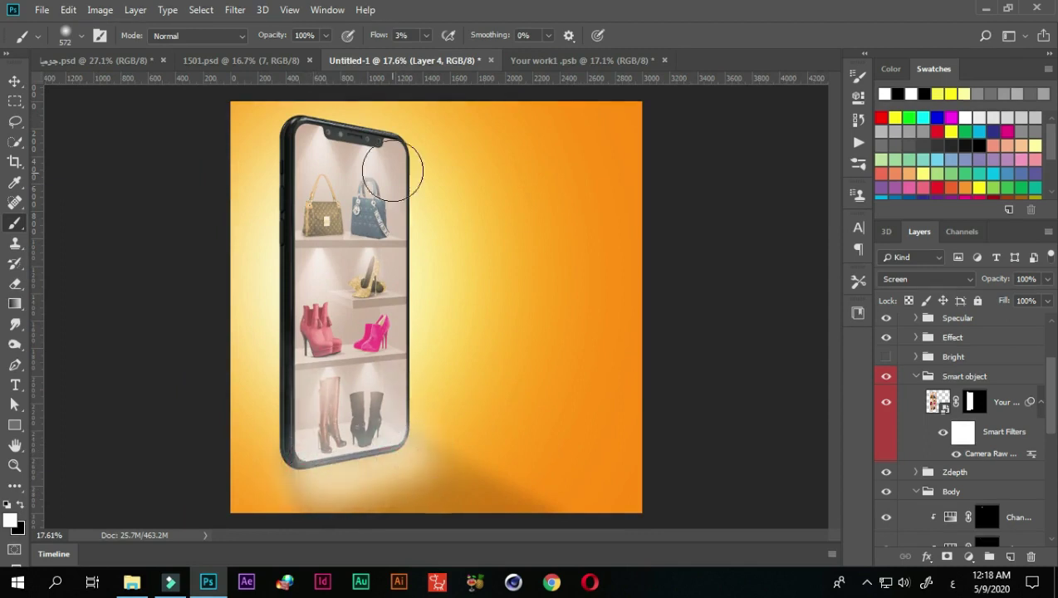
{"action": "left_click_drag", "start_coordinate": [406, 165], "coordinate": [309, 189]}
{"action": "scroll", "coordinate": [312, 461], "scroll_direction": "down", "scroll_amount": 1}
Lower the glow layer's opacity to about half.
{"action": "left_click", "coordinate": [1047, 279]}
{"action": "left_click_drag", "start_coordinate": [1044, 297], "coordinate": [1020, 299]}
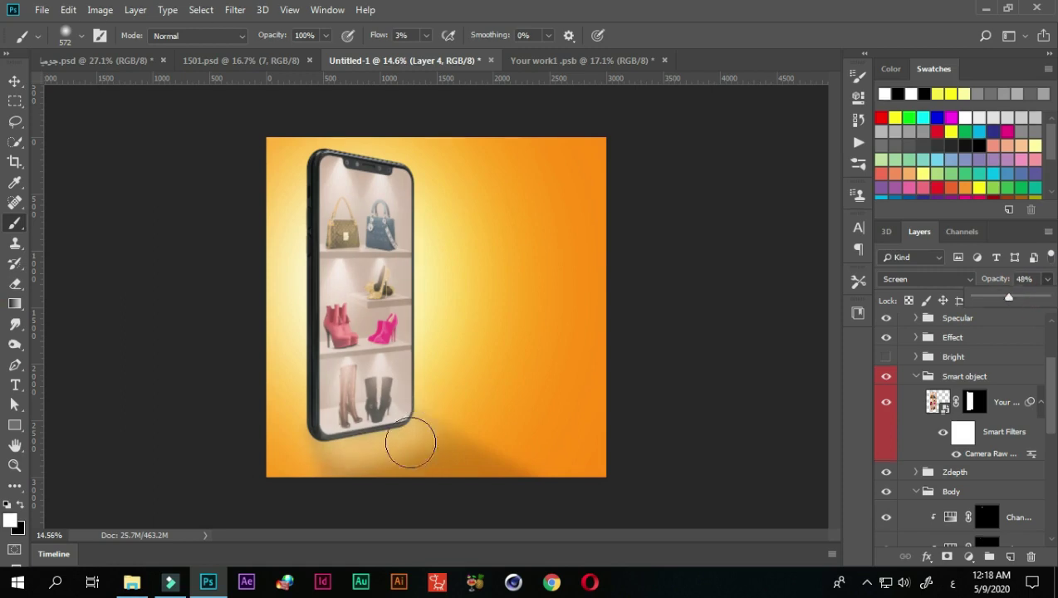
{"action": "left_click", "coordinate": [410, 442]}
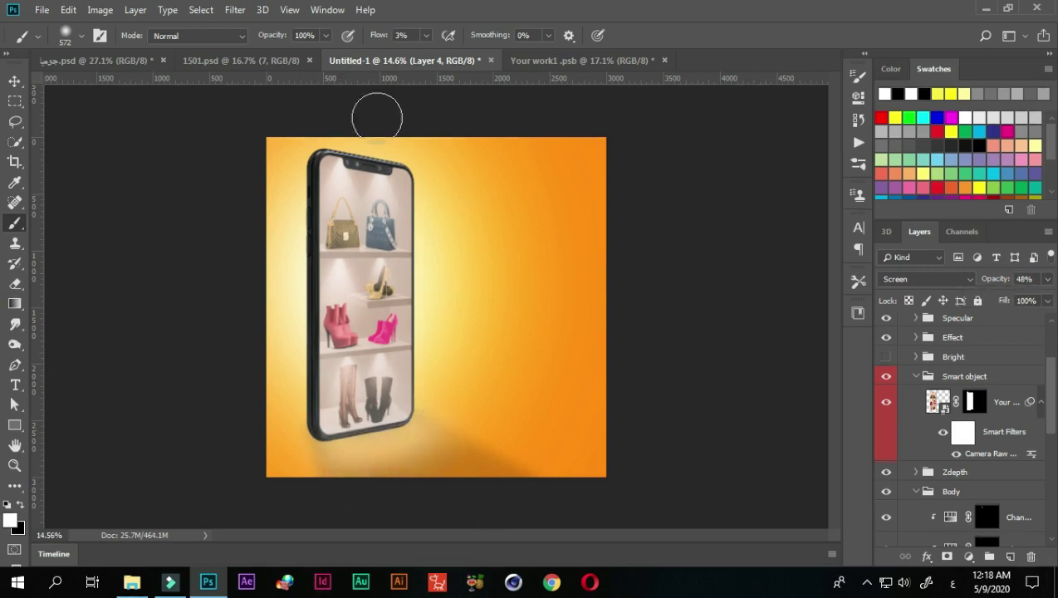
Fade the shadow just below the phone by painting black on Layer 3's mask.
{"action": "scroll", "coordinate": [978, 445], "scroll_direction": "up", "scroll_amount": 2}
{"action": "scroll", "coordinate": [977, 446], "scroll_direction": "down", "scroll_amount": 6}
{"action": "left_click", "coordinate": [980, 421]}
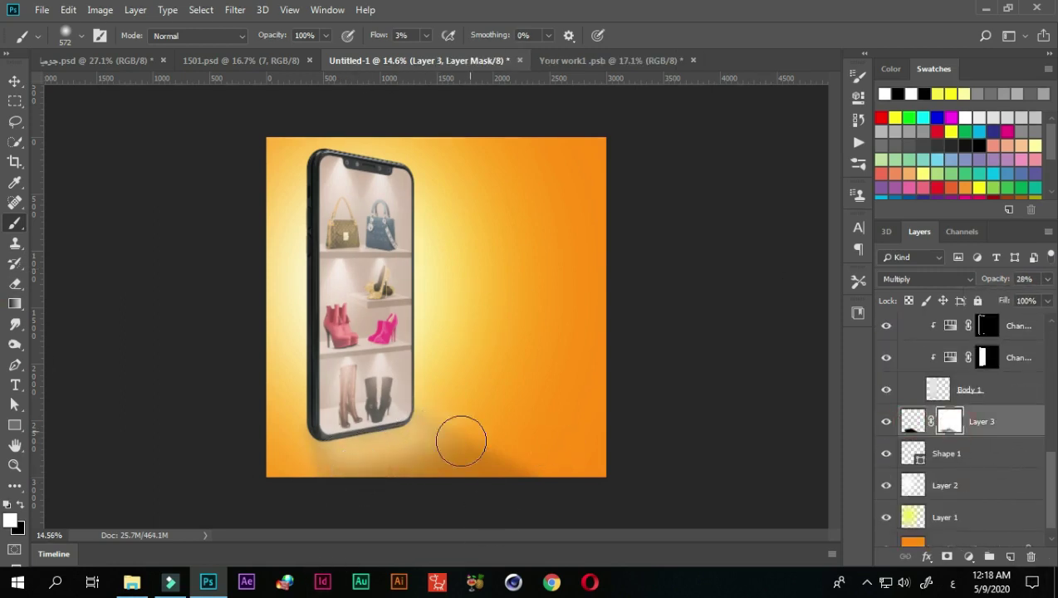
{"action": "key", "text": "x"}
{"action": "left_click_drag", "start_coordinate": [461, 440], "coordinate": [420, 441]}
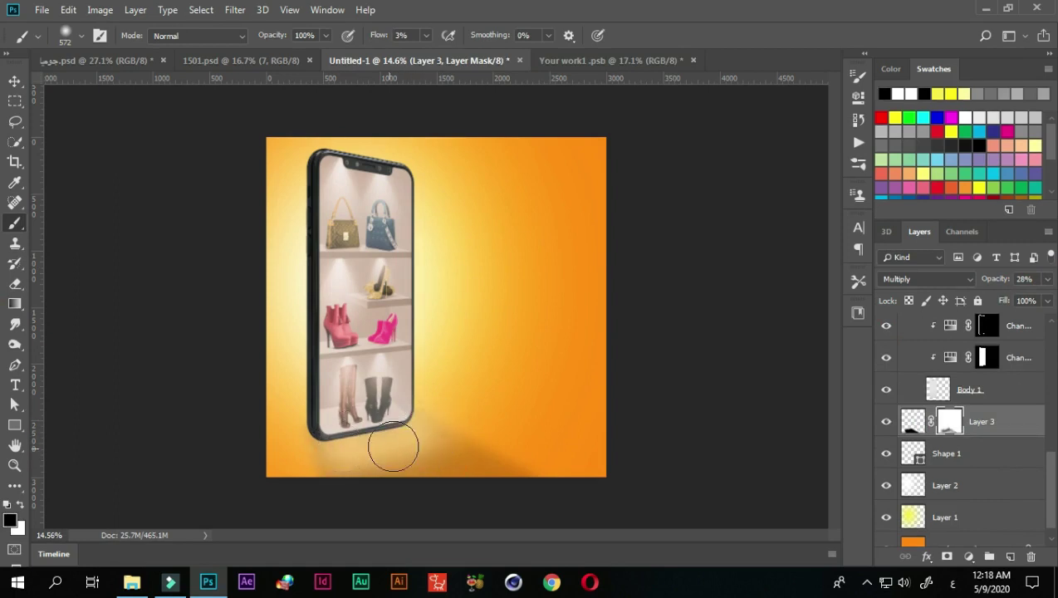
{"action": "left_click_drag", "start_coordinate": [586, 493], "coordinate": [509, 479]}
Set Layer 4's opacity to 35% and lighten the phone's bottom-left corner.
{"action": "scroll", "coordinate": [431, 395], "scroll_direction": "up", "scroll_amount": 5}
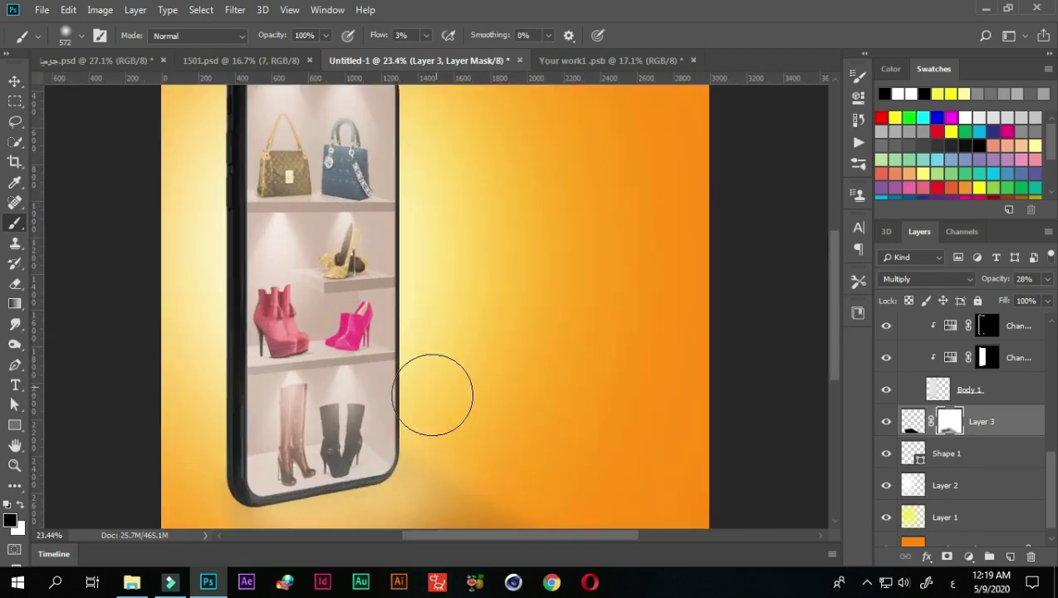
{"action": "scroll", "coordinate": [432, 395], "scroll_direction": "down", "scroll_amount": 3}
{"action": "scroll", "coordinate": [921, 381], "scroll_direction": "up", "scroll_amount": 5}
{"action": "left_click", "coordinate": [945, 329]}
{"action": "left_click", "coordinate": [1048, 279]}
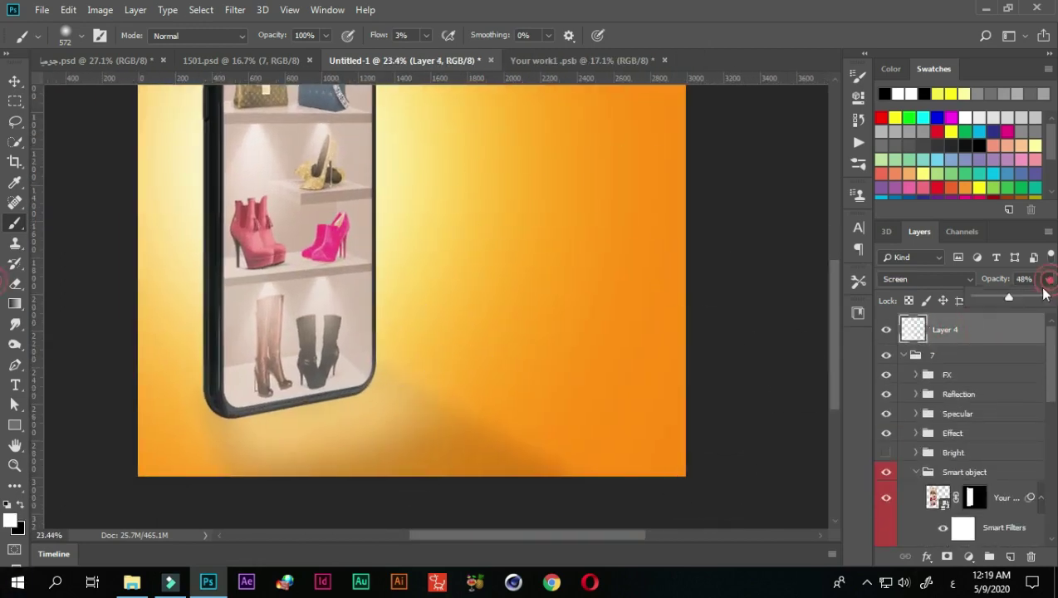
{"action": "left_click_drag", "start_coordinate": [1045, 295], "coordinate": [995, 295]}
{"action": "scroll", "coordinate": [554, 399], "scroll_direction": "down", "scroll_amount": 2}
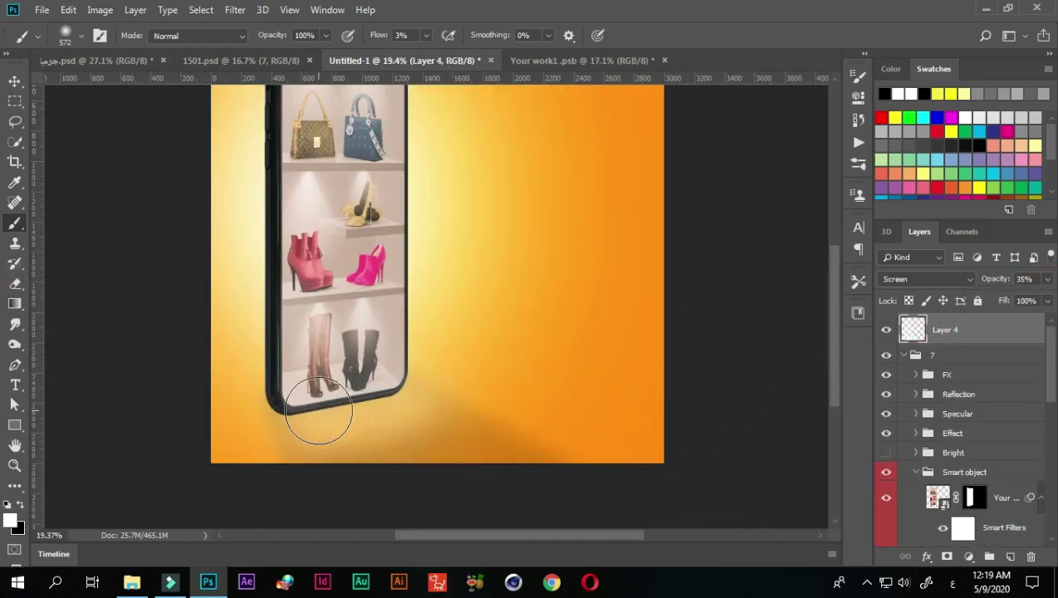
{"action": "left_click_drag", "start_coordinate": [318, 410], "coordinate": [286, 415]}
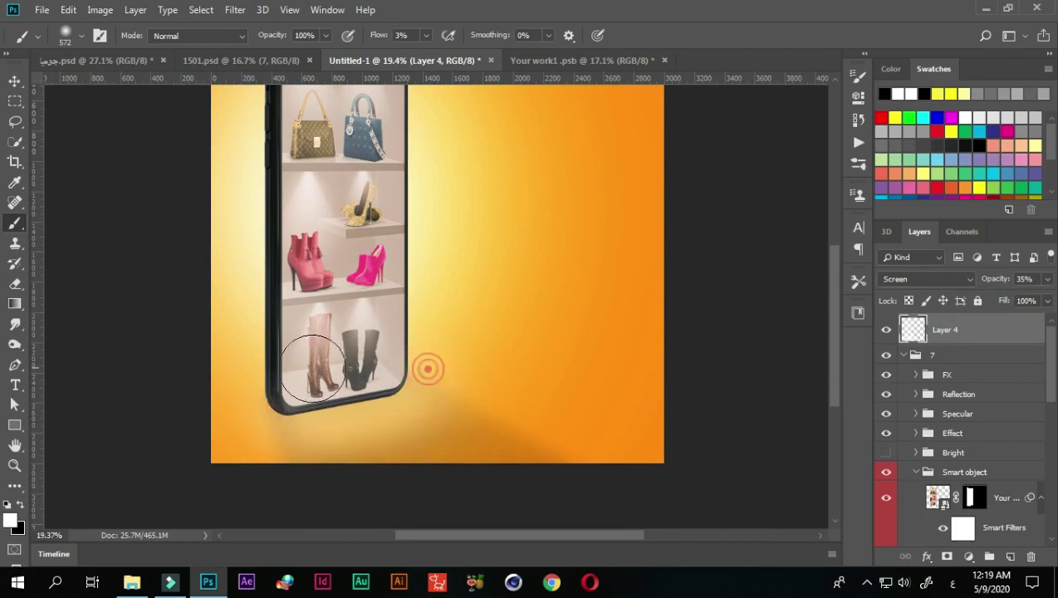
Add a new empty layer.
{"action": "scroll", "coordinate": [271, 439], "scroll_direction": "down", "scroll_amount": 2}
{"action": "scroll", "coordinate": [436, 307], "scroll_direction": "up", "scroll_amount": 1}
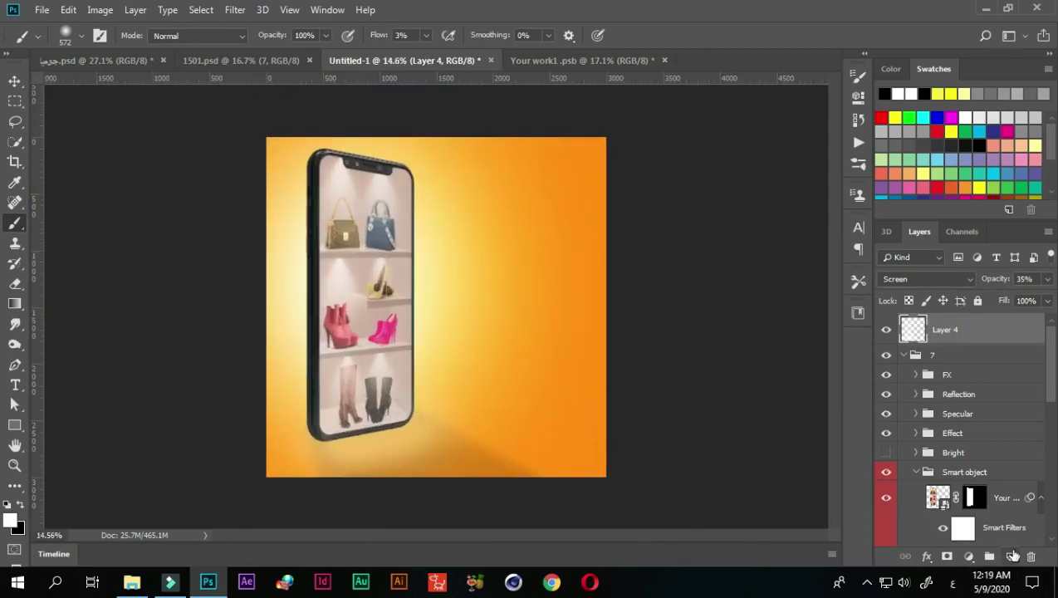
{"action": "left_click", "coordinate": [1009, 555]}
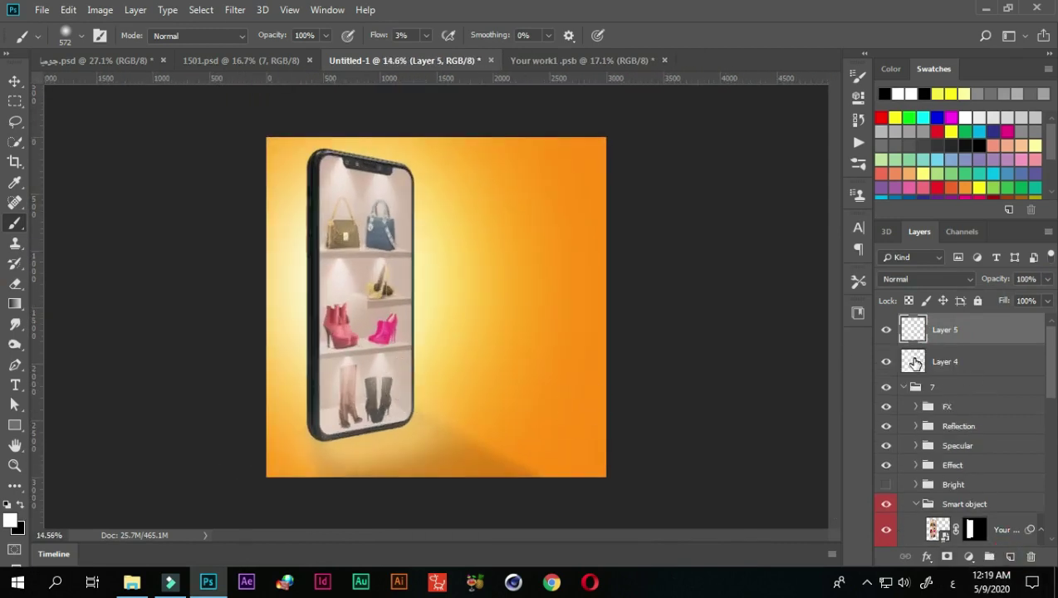
Dab white light along the phone's left and right edges on Layer 4.
{"action": "left_click", "coordinate": [914, 363]}
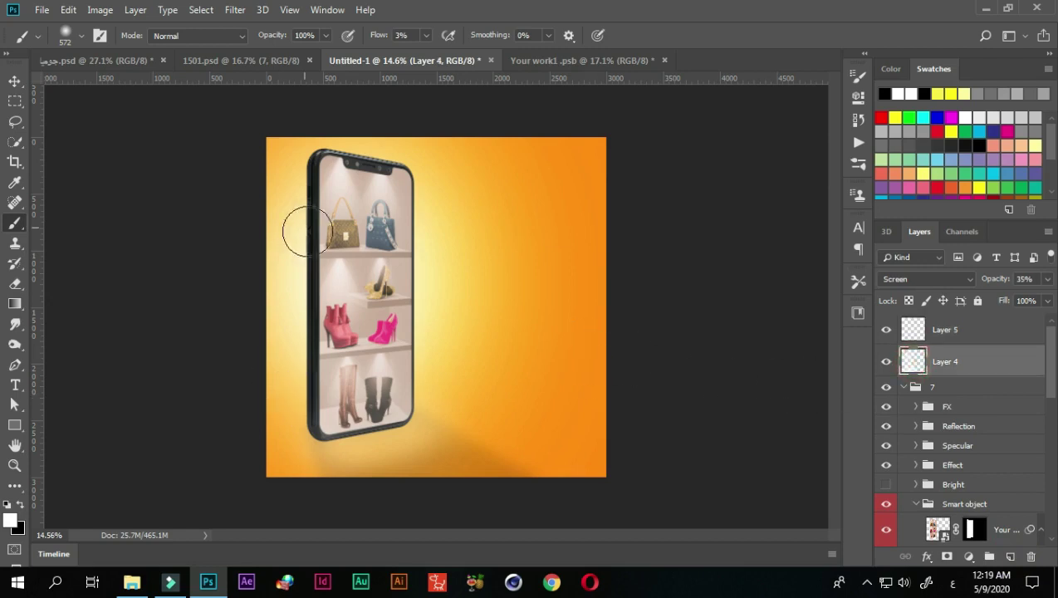
{"action": "left_click", "coordinate": [319, 165]}
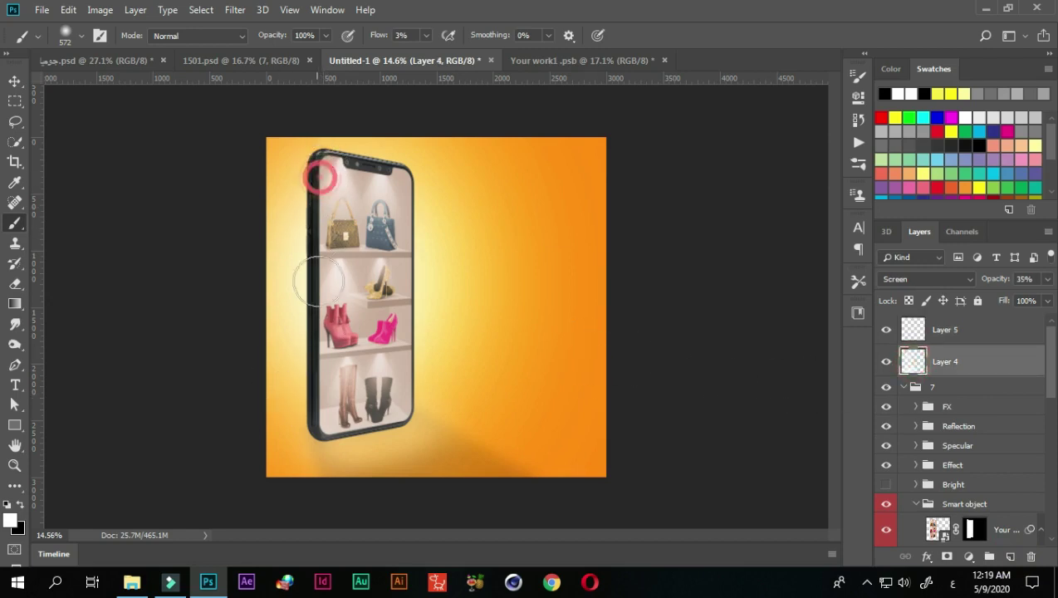
{"action": "left_click", "coordinate": [318, 243]}
{"action": "left_click", "coordinate": [318, 358]}
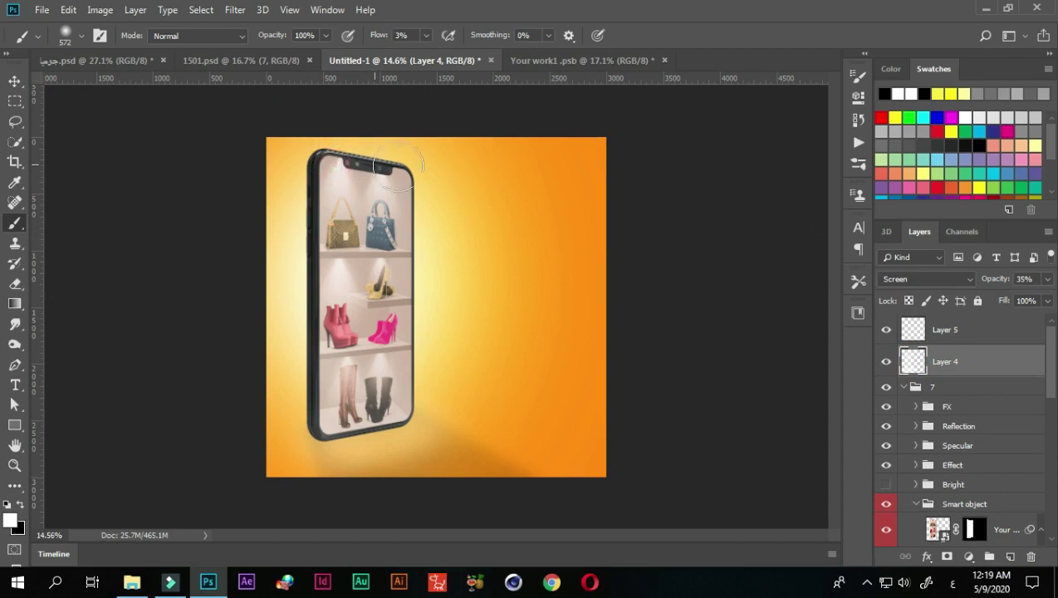
{"action": "left_click", "coordinate": [410, 193]}
{"action": "left_click", "coordinate": [418, 287]}
{"action": "left_click", "coordinate": [420, 407]}
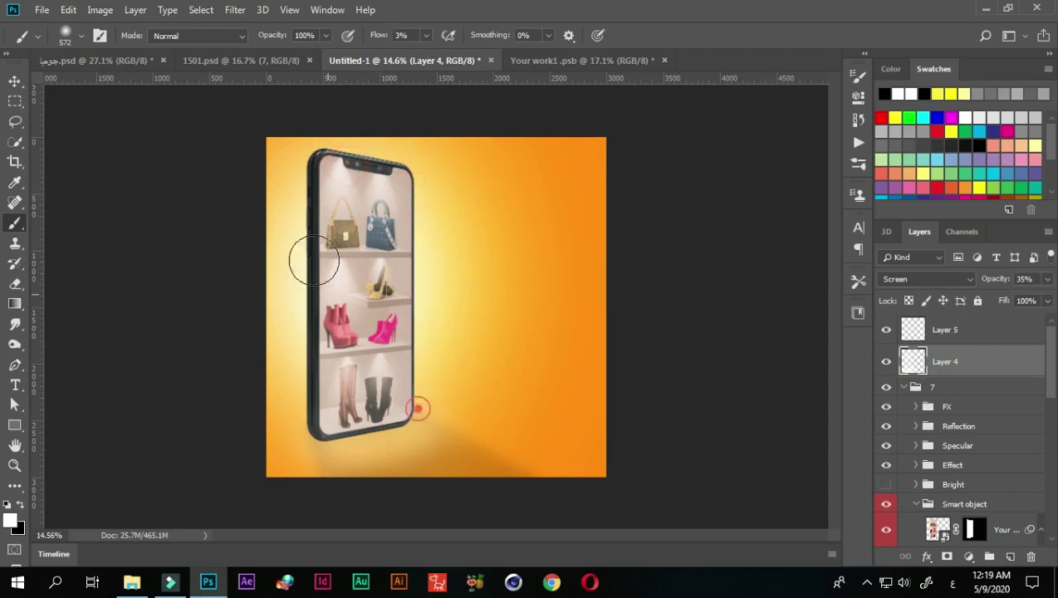
{"action": "left_click", "coordinate": [311, 166]}
{"action": "left_click", "coordinate": [320, 288]}
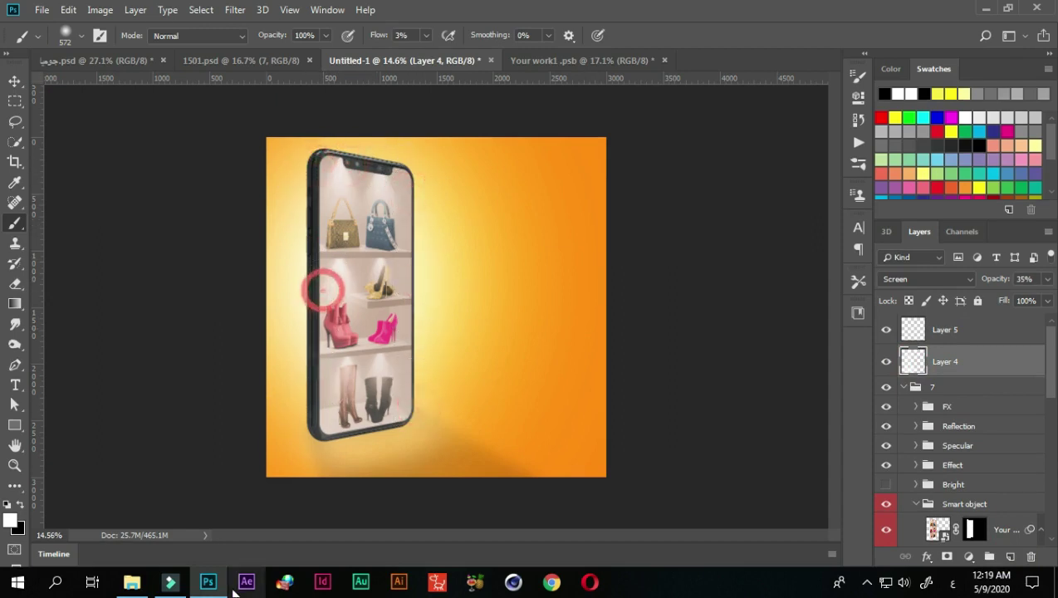
Set Layer 4 to 36% opacity and Layer 5 to Screen blending.
{"action": "left_click", "coordinate": [1048, 279]}
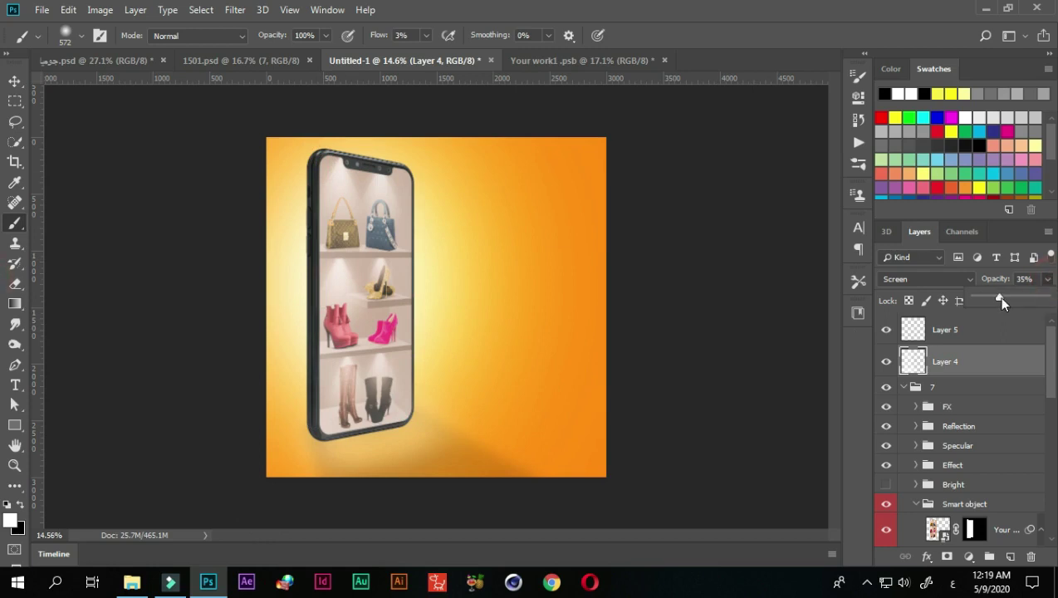
{"action": "left_click", "coordinate": [719, 314]}
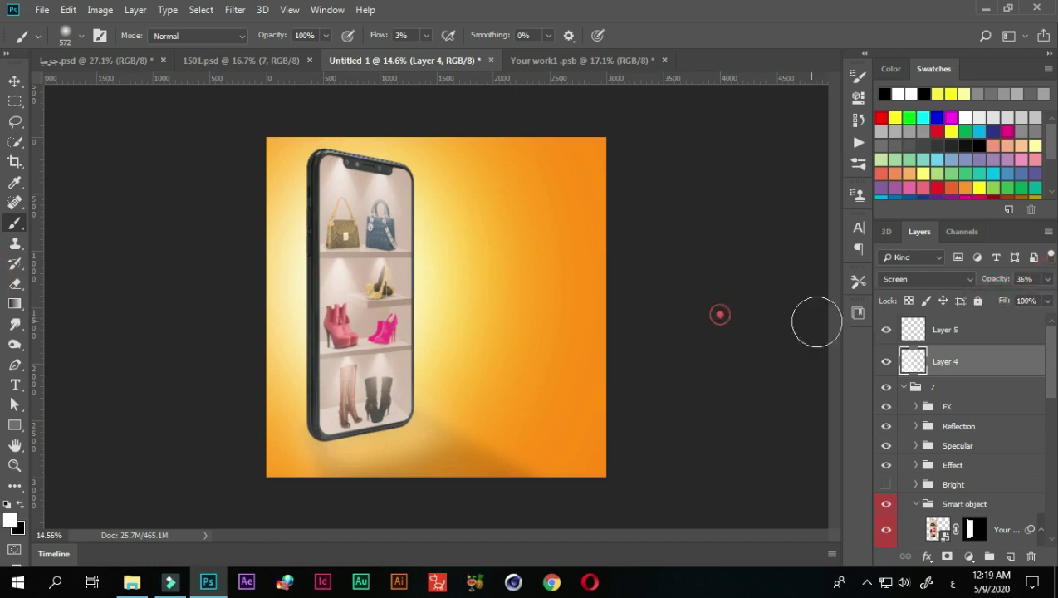
{"action": "left_click", "coordinate": [912, 330]}
{"action": "left_click", "coordinate": [969, 279]}
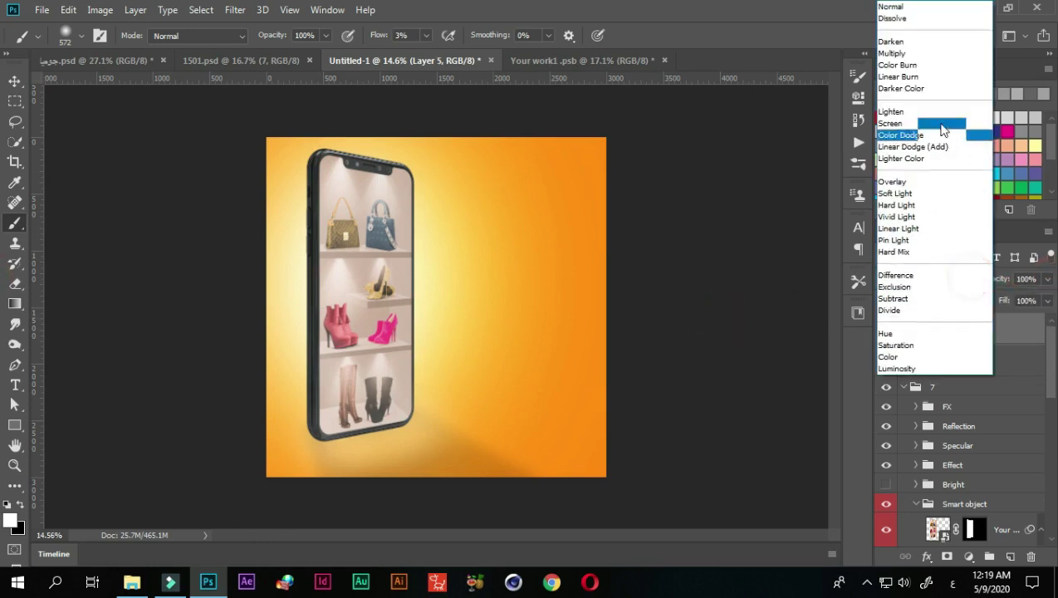
{"action": "left_click", "coordinate": [908, 121]}
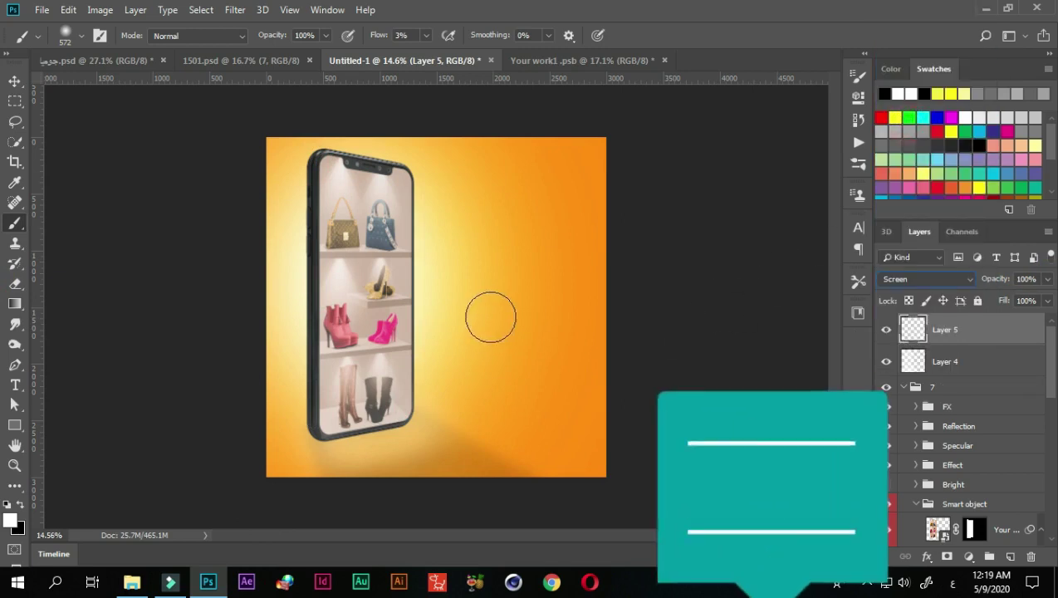
Sample pale orange from the background and paint a rim glow around the phone's edges.
{"action": "left_click", "coordinate": [283, 199], "text": "alt"}
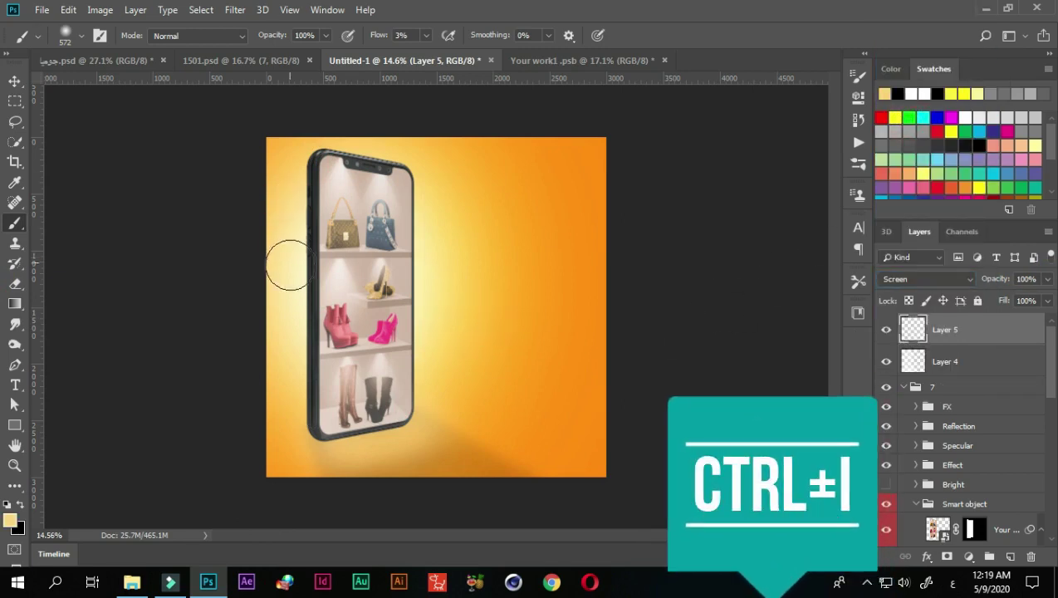
{"action": "left_click", "coordinate": [447, 204], "text": "alt"}
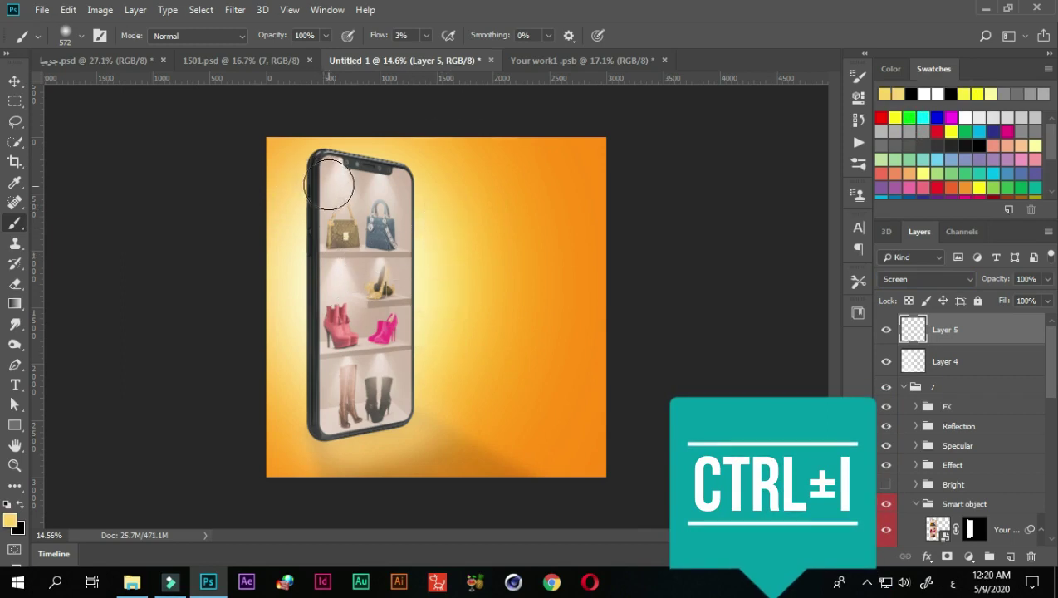
{"action": "mouse_move", "coordinate": [319, 170]}
{"action": "left_mouse_down"}
{"action": "mouse_move", "coordinate": [283, 307]}
{"action": "mouse_move", "coordinate": [294, 444]}
{"action": "mouse_move", "coordinate": [325, 155]}
{"action": "left_mouse_up"}
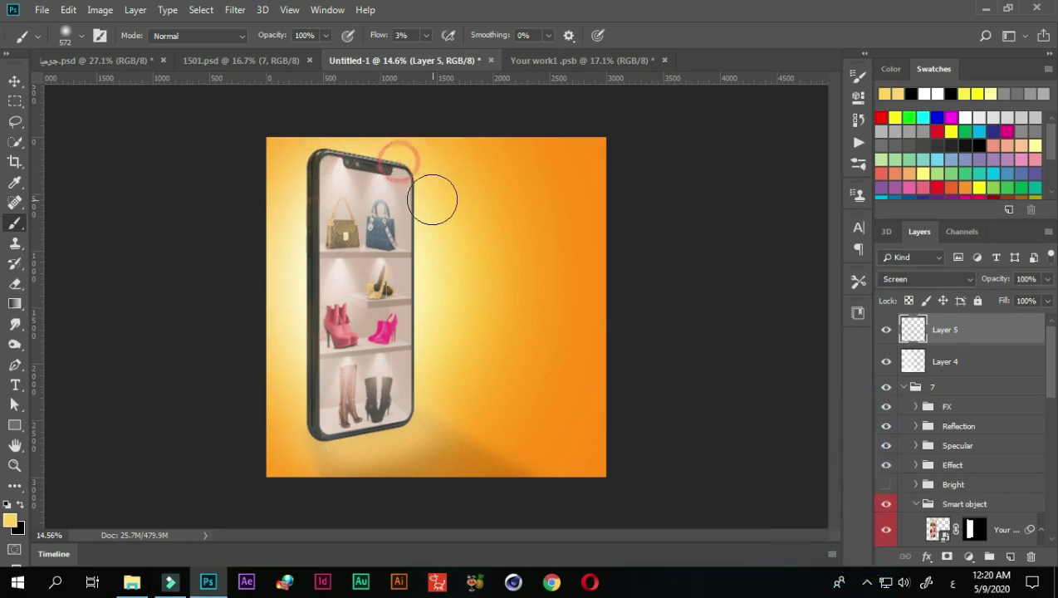
{"action": "left_click_drag", "start_coordinate": [427, 181], "coordinate": [434, 356]}
{"action": "left_click", "coordinate": [432, 347]}
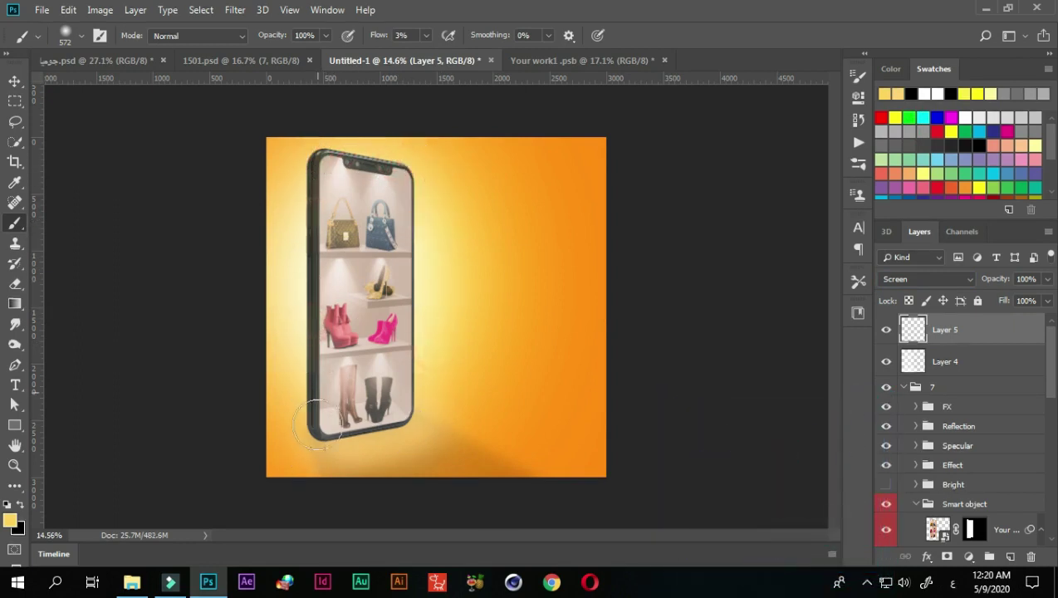
{"action": "left_click_drag", "start_coordinate": [315, 419], "coordinate": [306, 299]}
{"action": "left_click", "coordinate": [314, 178]}
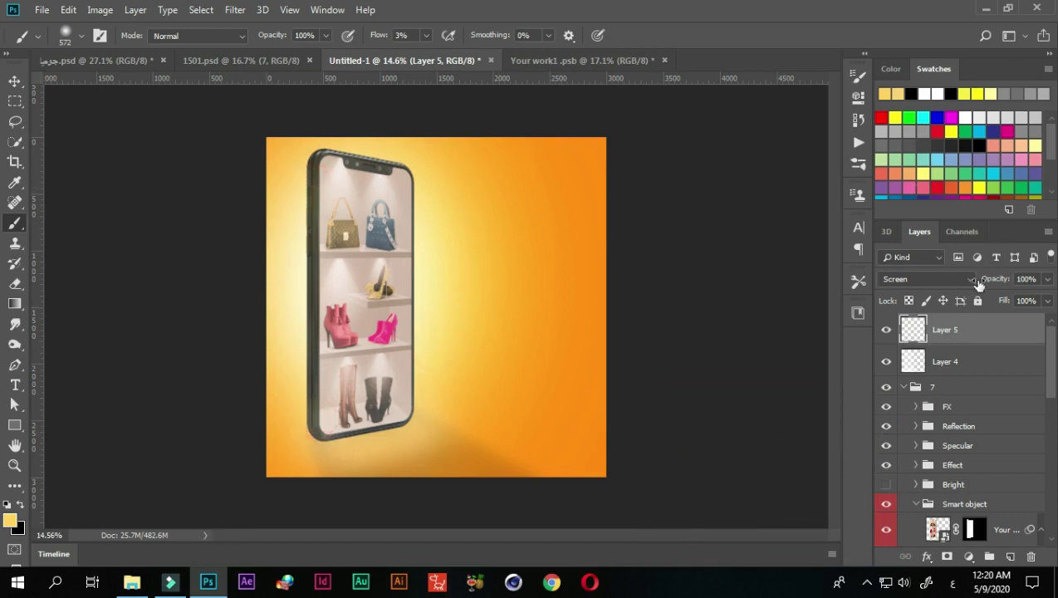
Lower Layer 5's opacity, toggling Layers 4 and 5 visibility to compare the glow.
{"action": "left_click", "coordinate": [1046, 281]}
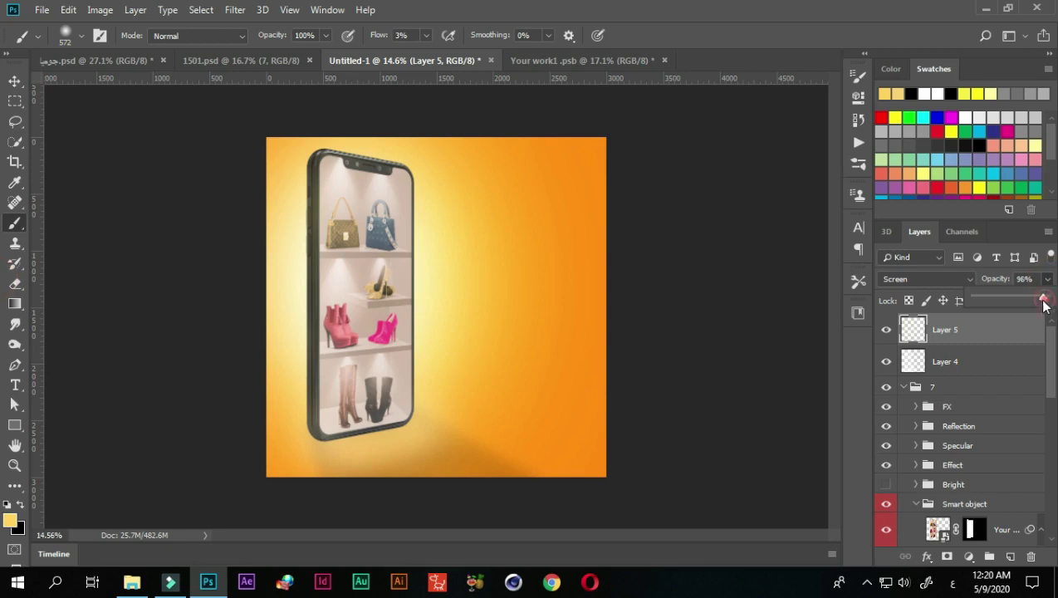
{"action": "left_click_drag", "start_coordinate": [1043, 304], "coordinate": [1037, 304]}
{"action": "left_click", "coordinate": [886, 329]}
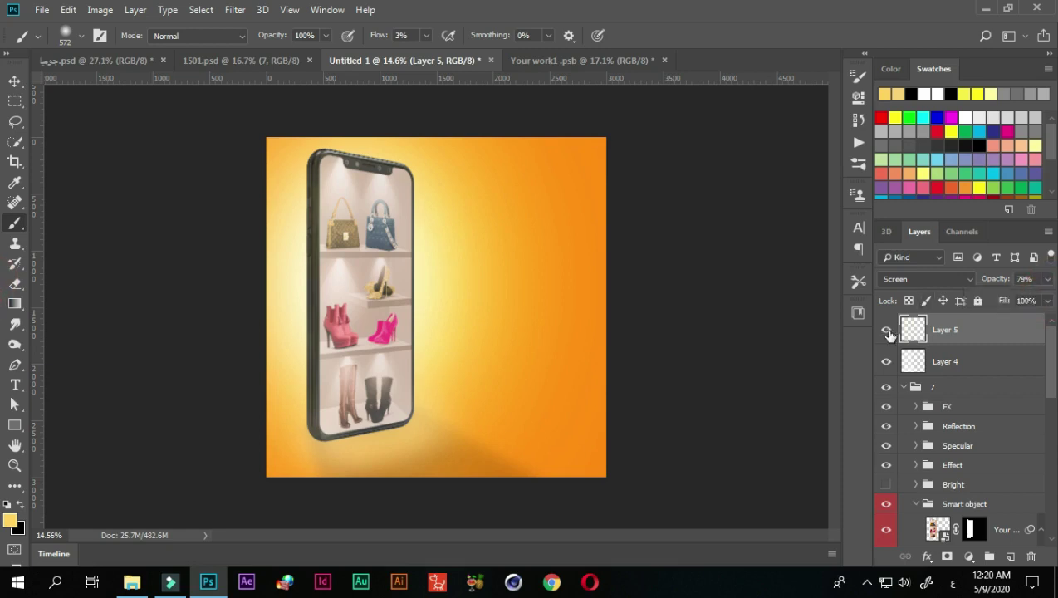
{"action": "left_click", "coordinate": [888, 332]}
{"action": "left_click", "coordinate": [887, 370]}
{"action": "left_click", "coordinate": [886, 370]}
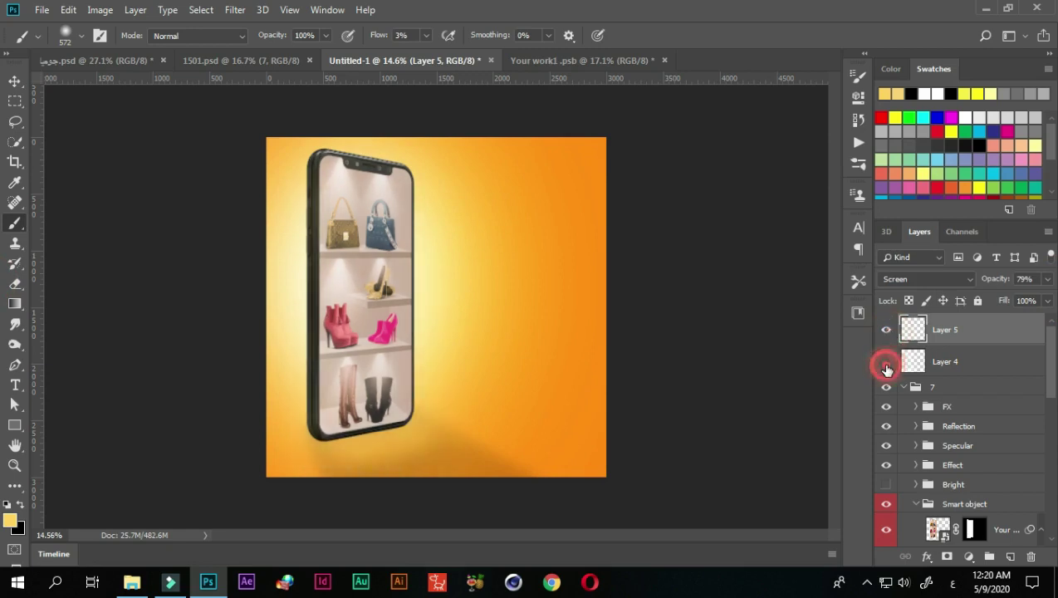
{"action": "left_click", "coordinate": [886, 371]}
{"action": "left_click", "coordinate": [1046, 280]}
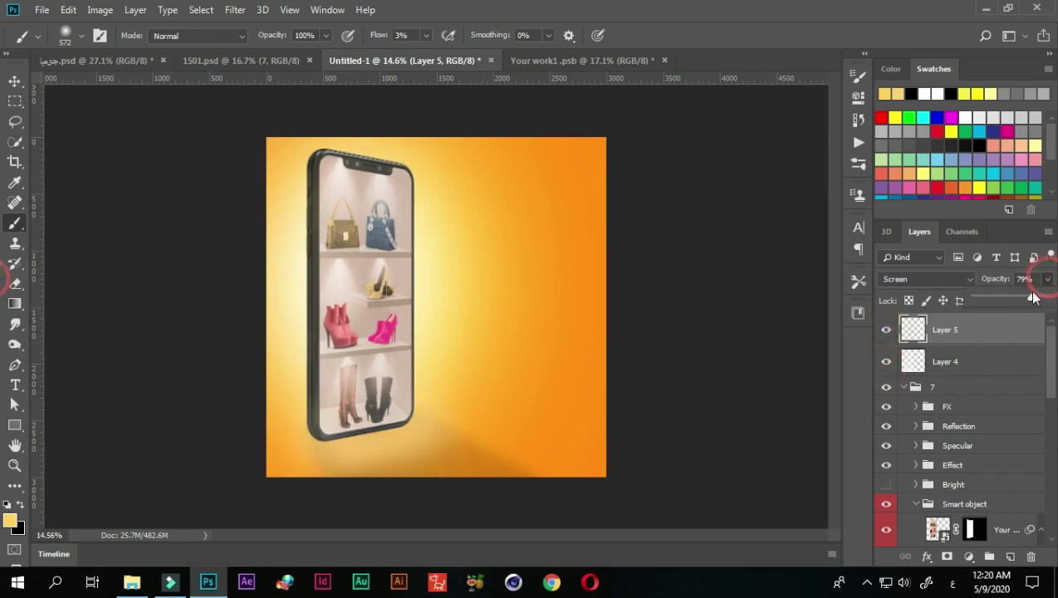
{"action": "left_click_drag", "start_coordinate": [1032, 301], "coordinate": [1030, 301]}
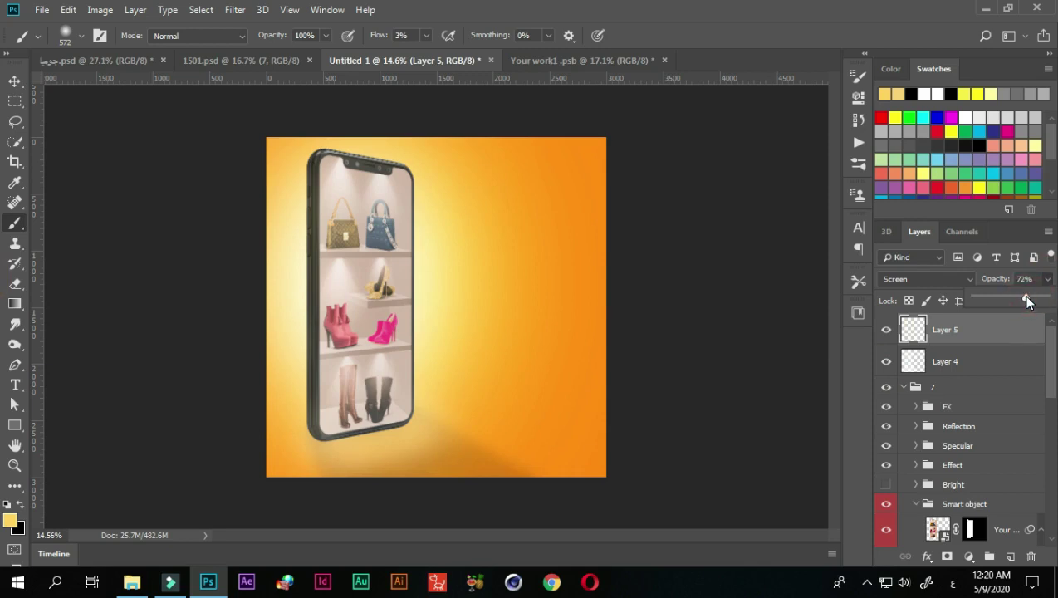
Dim the Layer 4 glow to 27% opacity.
{"action": "key", "text": "ctrl+minus"}
{"action": "key", "text": "ctrl+minus"}
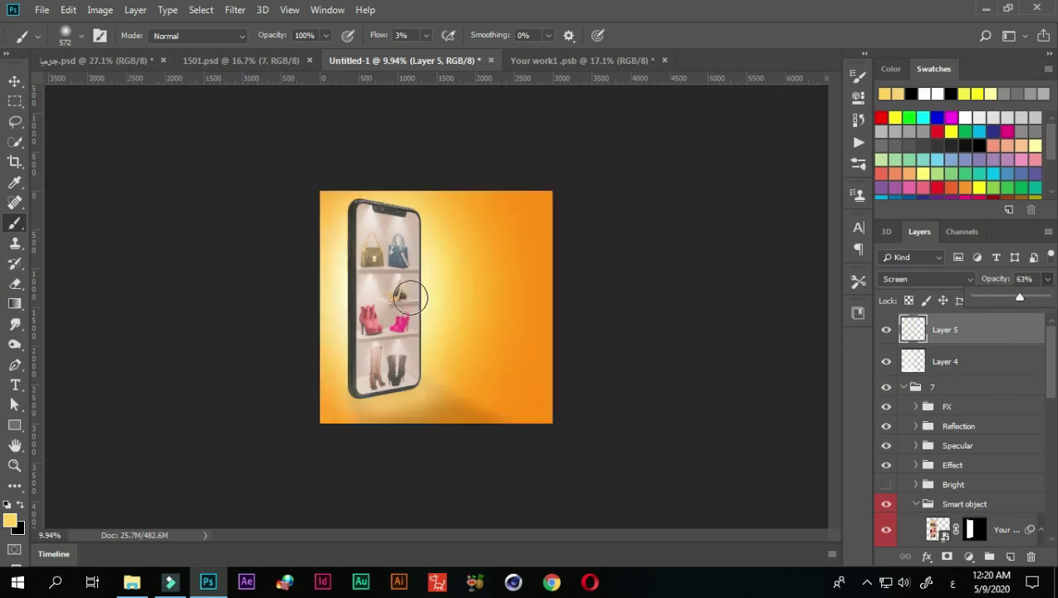
{"action": "key", "text": "ctrl+0"}
{"action": "scroll", "coordinate": [733, 343], "scroll_direction": "up", "scroll_amount": 1}
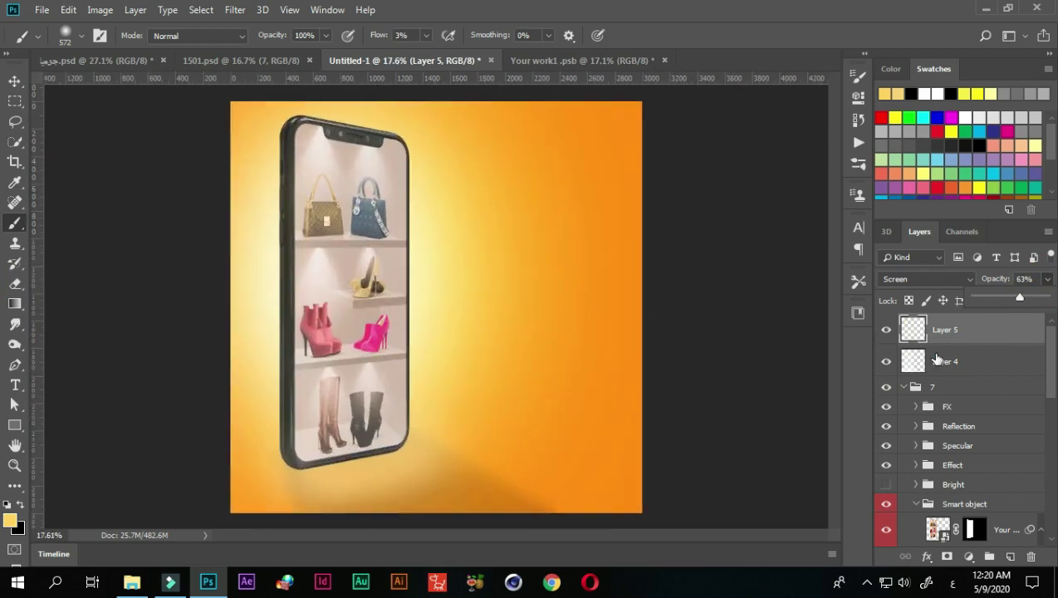
{"action": "left_click", "coordinate": [936, 360]}
{"action": "left_click", "coordinate": [1047, 280]}
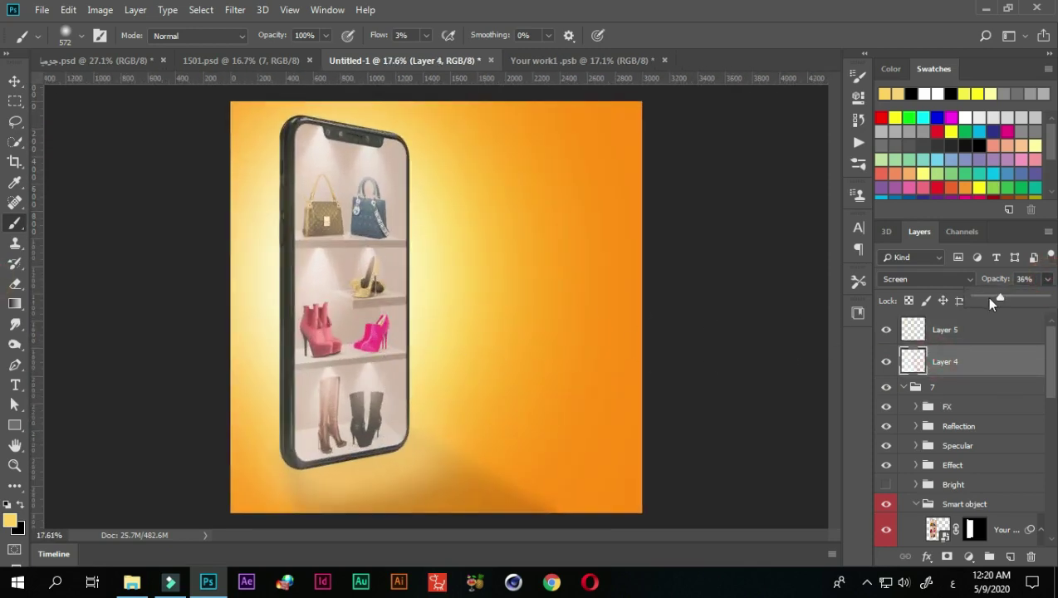
{"action": "left_click_drag", "start_coordinate": [998, 299], "coordinate": [991, 299]}
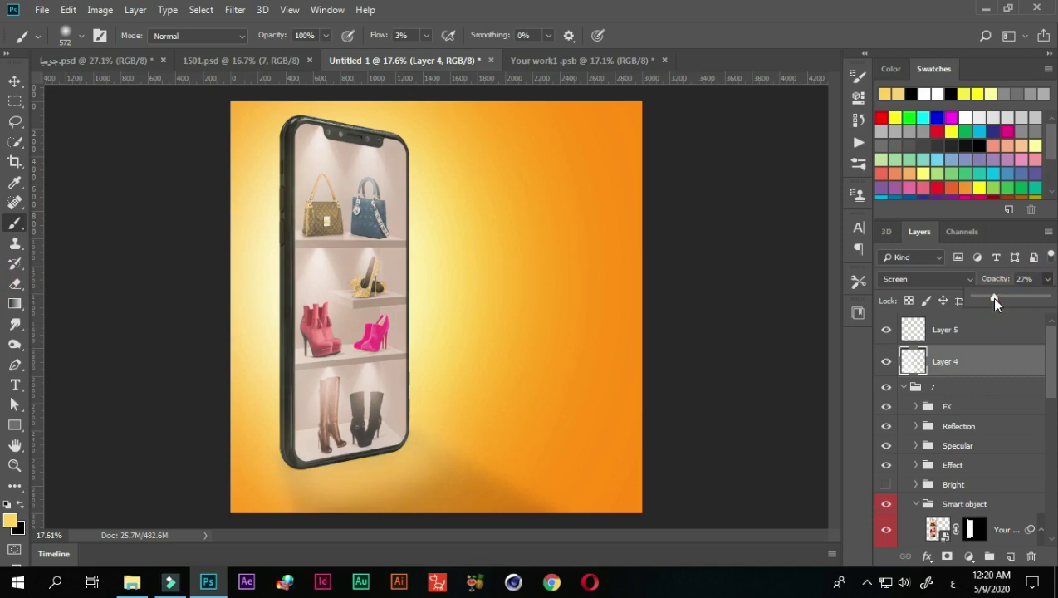
Scroll the Layers panel and target Layer 3's mask for painting.
{"action": "scroll", "coordinate": [402, 259], "scroll_direction": "down", "scroll_amount": 3}
{"action": "scroll", "coordinate": [432, 372], "scroll_direction": "down", "scroll_amount": 2}
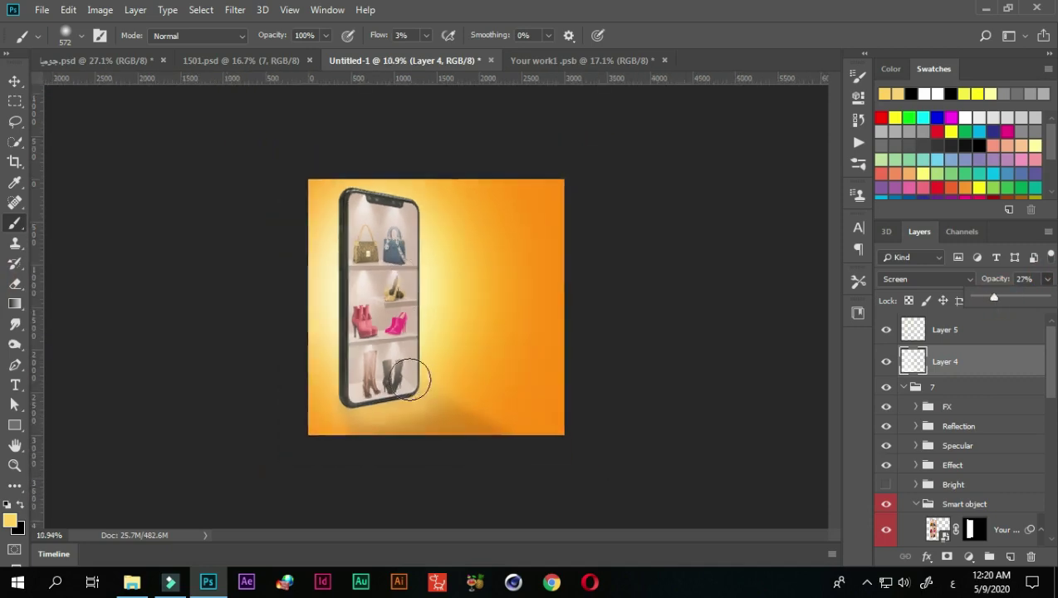
{"action": "scroll", "coordinate": [426, 378], "scroll_direction": "up", "scroll_amount": 4}
{"action": "scroll", "coordinate": [490, 332], "scroll_direction": "up", "scroll_amount": 2}
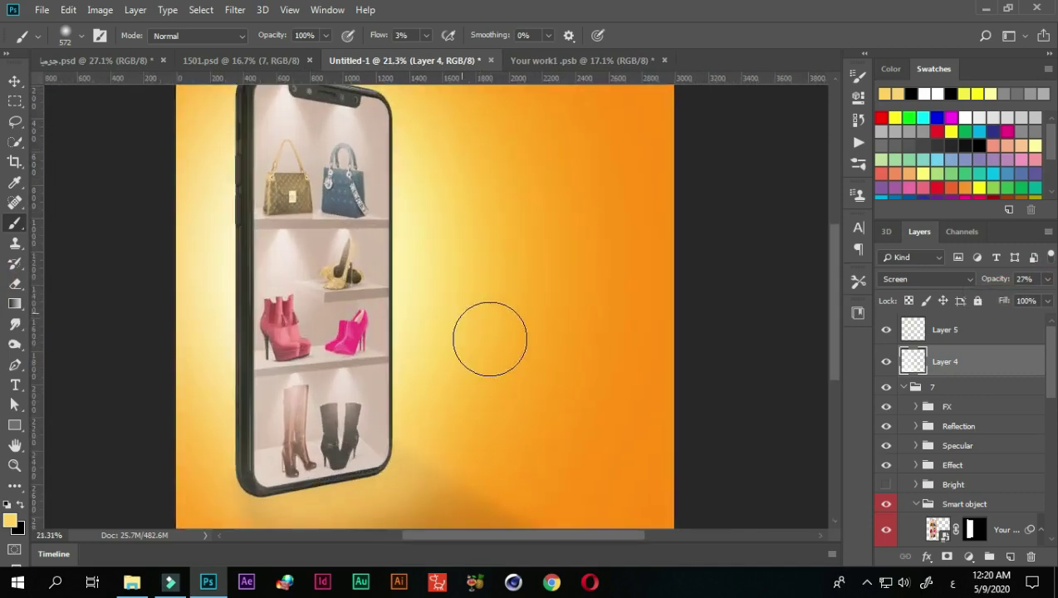
{"action": "scroll", "coordinate": [486, 337], "scroll_direction": "down", "scroll_amount": 1}
{"action": "scroll", "coordinate": [488, 337], "scroll_direction": "down", "scroll_amount": 2}
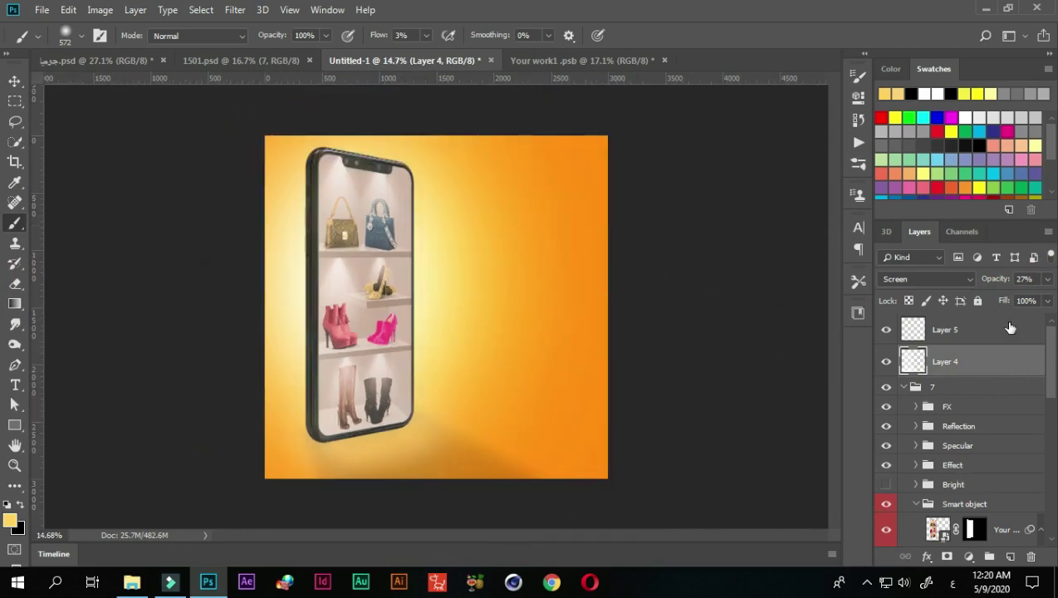
{"action": "left_click_drag", "start_coordinate": [1051, 352], "coordinate": [1051, 498]}
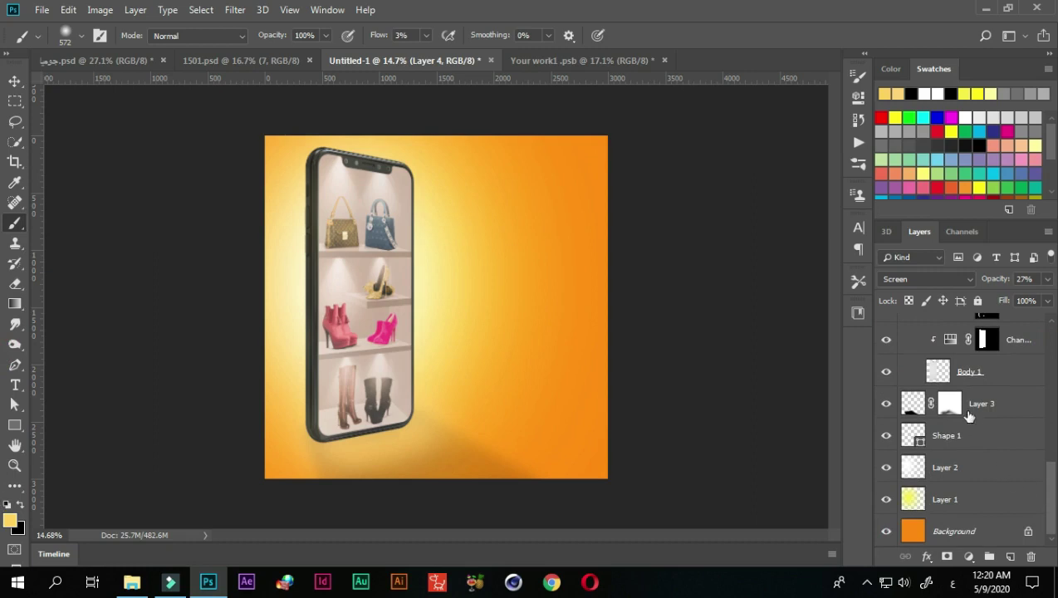
{"action": "left_click", "coordinate": [951, 404]}
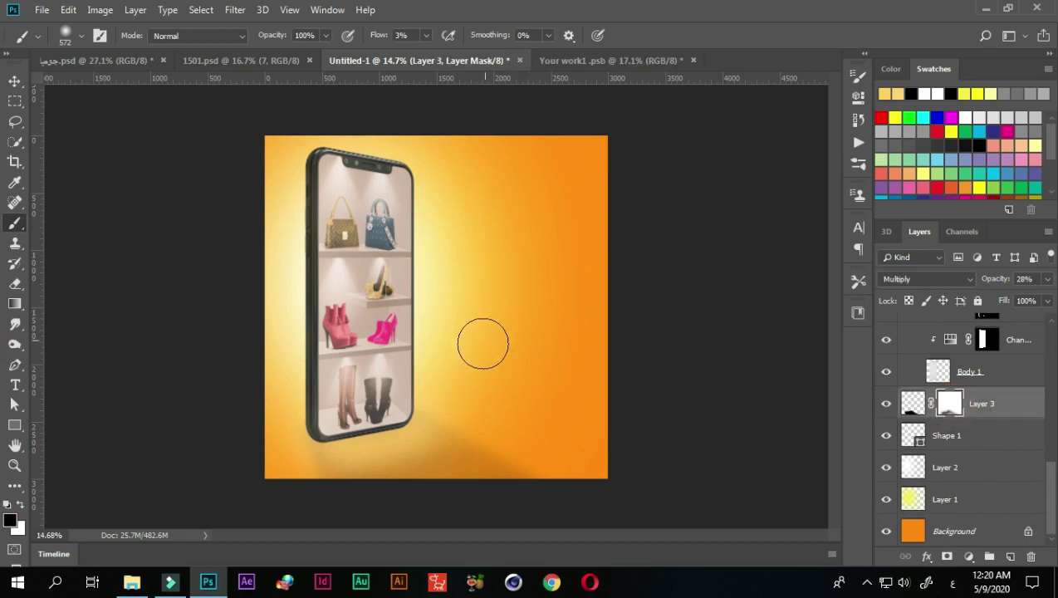
Paint white on Layer 3's mask to restore the shadow below the phone.
{"action": "key", "text": "x"}
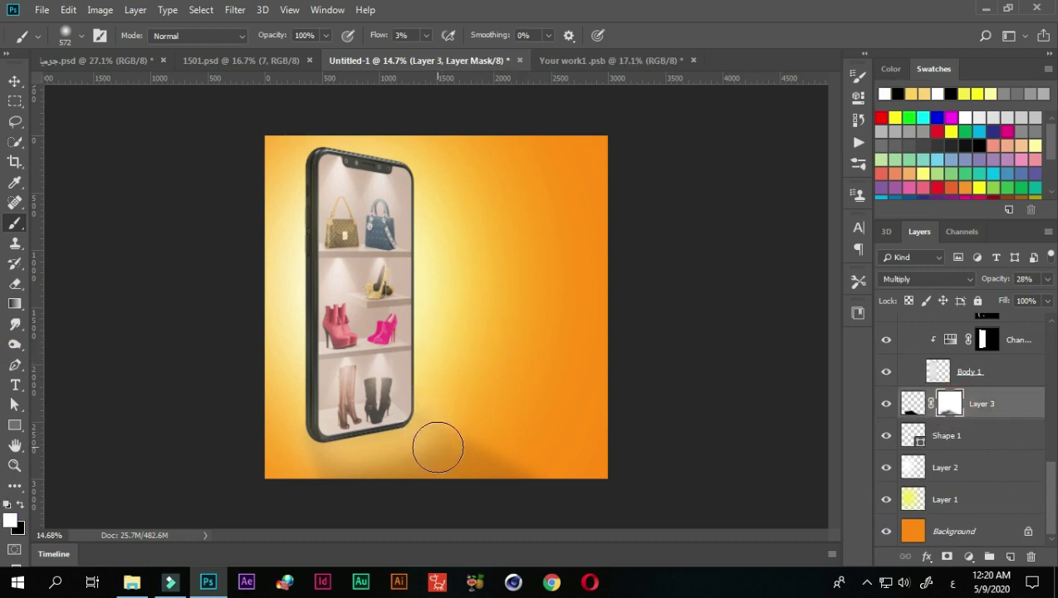
{"action": "mouse_move", "coordinate": [464, 466]}
{"action": "left_mouse_down"}
{"action": "mouse_move", "coordinate": [489, 466]}
{"action": "mouse_move", "coordinate": [431, 482]}
{"action": "mouse_move", "coordinate": [449, 479]}
{"action": "mouse_move", "coordinate": [349, 465]}
{"action": "mouse_move", "coordinate": [330, 484]}
{"action": "mouse_move", "coordinate": [493, 482]}
{"action": "mouse_move", "coordinate": [487, 489]}
{"action": "mouse_move", "coordinate": [439, 487]}
{"action": "mouse_move", "coordinate": [486, 475]}
{"action": "mouse_move", "coordinate": [555, 490]}
{"action": "left_mouse_up"}
{"action": "scroll", "coordinate": [509, 448], "scroll_direction": "down", "scroll_amount": 3}
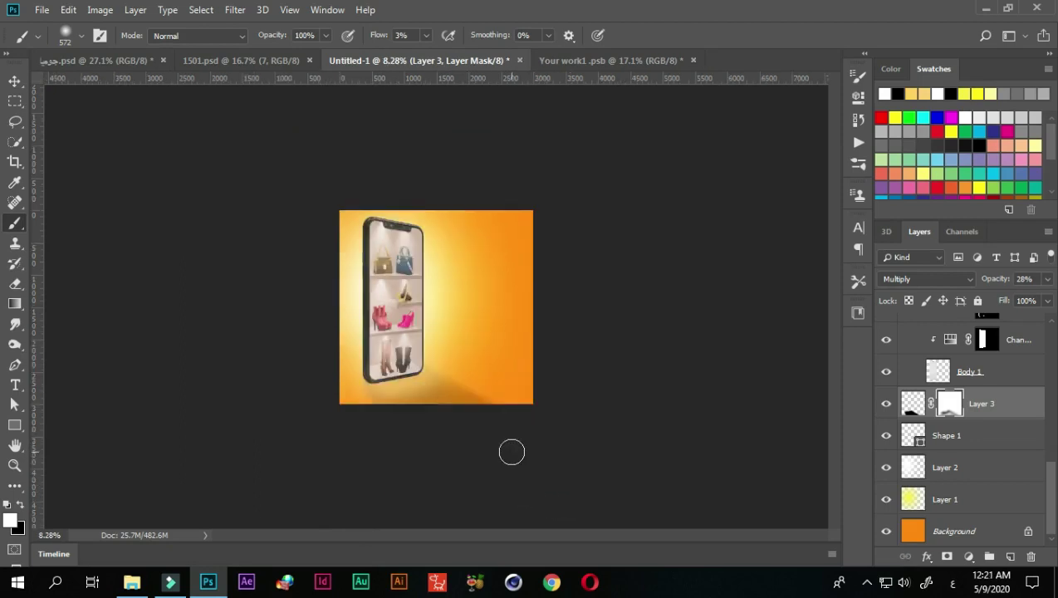
{"action": "scroll", "coordinate": [511, 453], "scroll_direction": "up", "scroll_amount": 2}
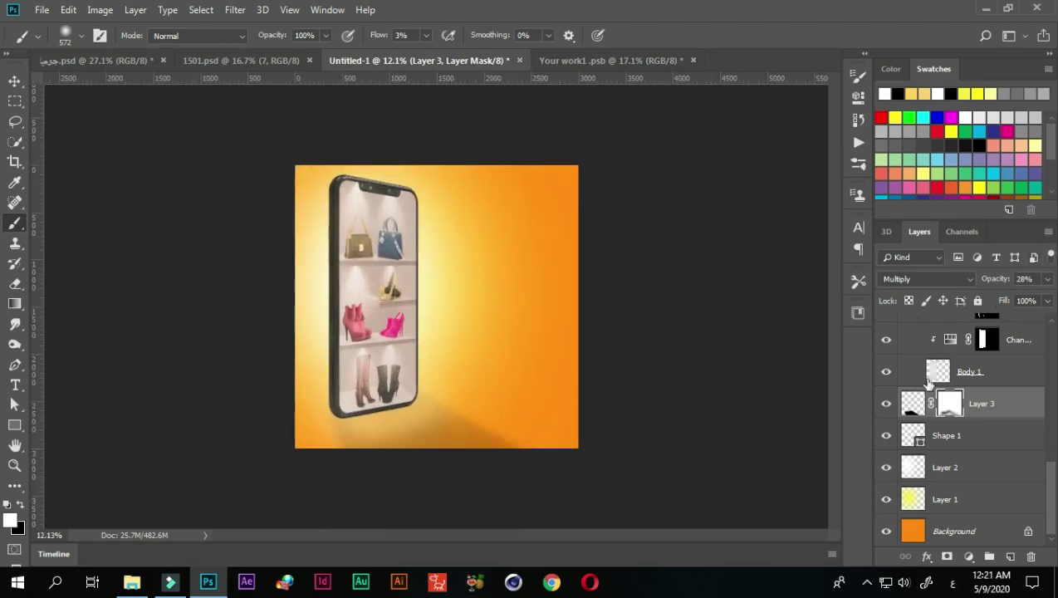
Lower the Layer 3 shadow's opacity to 23%.
{"action": "left_click", "coordinate": [917, 401]}
{"action": "left_click", "coordinate": [1047, 279]}
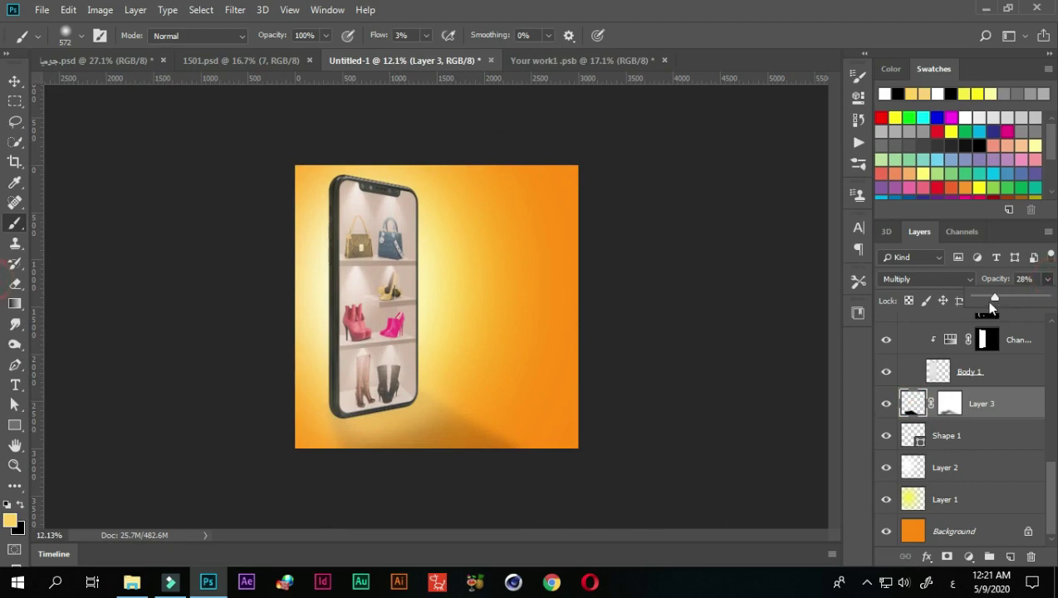
{"action": "left_click_drag", "start_coordinate": [993, 298], "coordinate": [992, 299]}
{"action": "left_click_drag", "start_coordinate": [987, 299], "coordinate": [991, 300]}
{"action": "scroll", "coordinate": [641, 420], "scroll_direction": "down", "scroll_amount": 2}
{"action": "scroll", "coordinate": [630, 423], "scroll_direction": "up", "scroll_amount": 2}
{"action": "scroll", "coordinate": [623, 427], "scroll_direction": "up", "scroll_amount": 1}
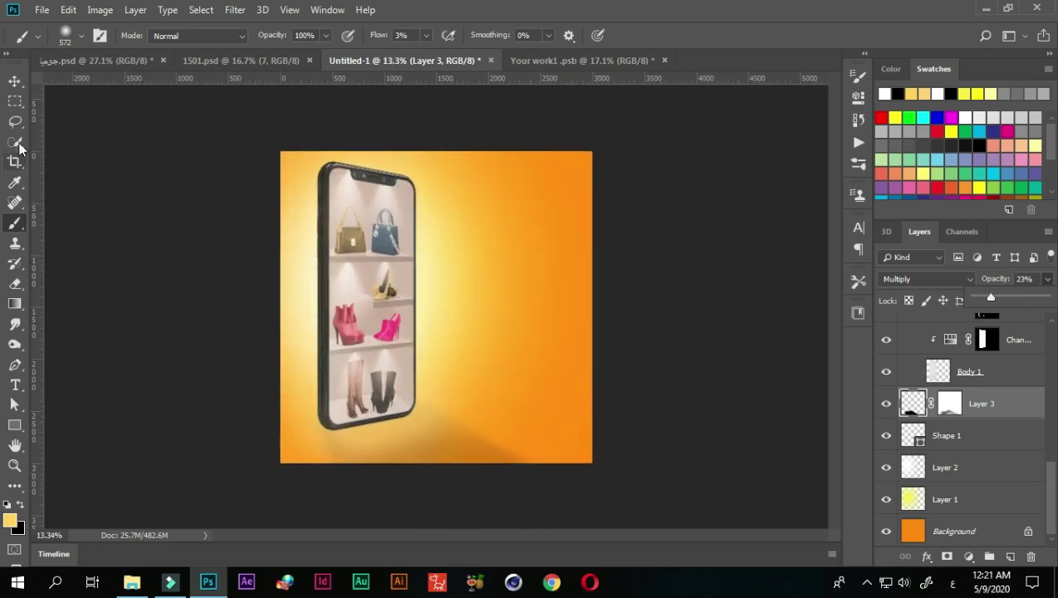
Drag the shopping-cart couple image from File Explorer into the canvas, sized right of the phone.
{"action": "left_click", "coordinate": [16, 82]}
{"action": "left_click", "coordinate": [134, 204]}
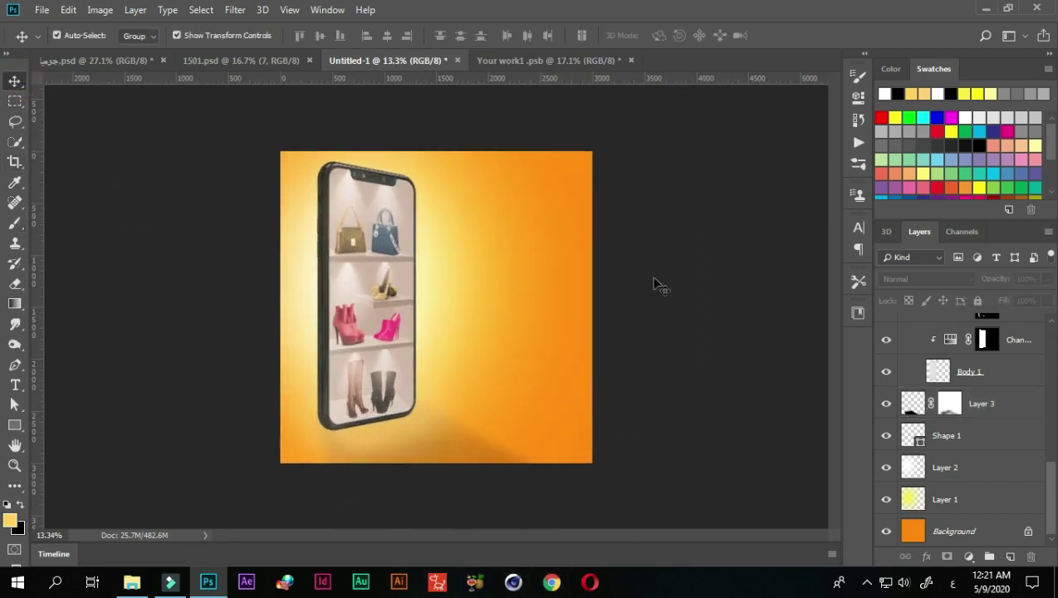
{"action": "key", "text": "alt+Tab"}
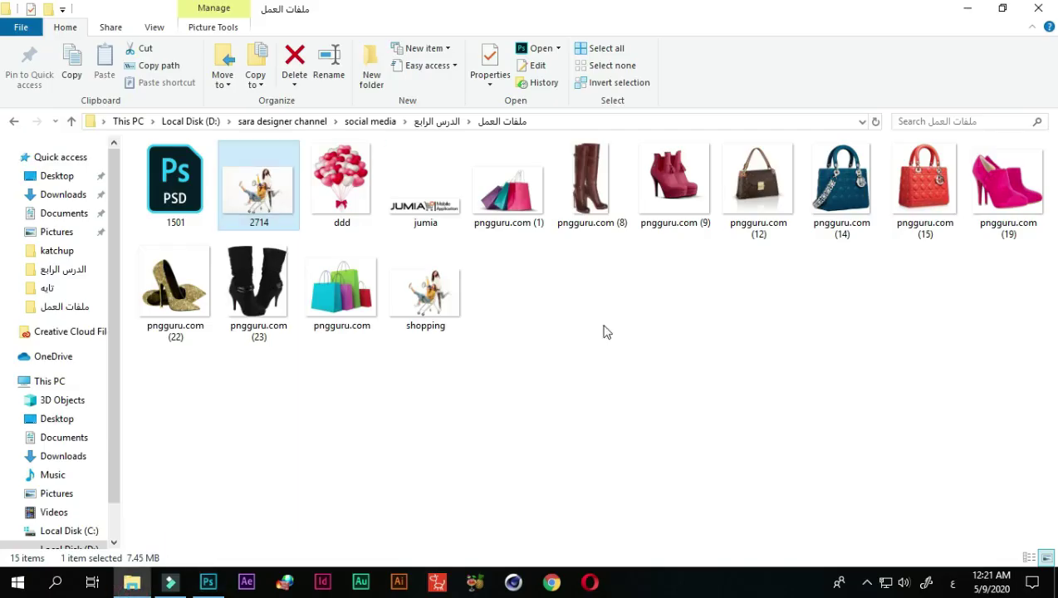
{"action": "left_click_drag", "start_coordinate": [424, 218], "coordinate": [525, 371]}
{"action": "left_click_drag", "start_coordinate": [602, 294], "coordinate": [610, 285]}
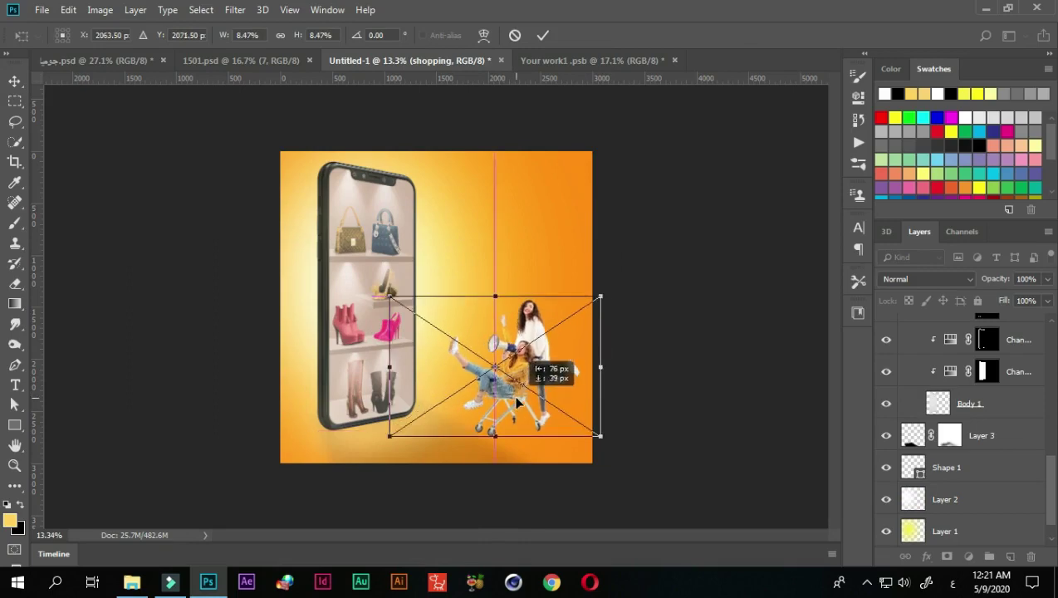
Commit the shopping image's placement and duplicate its layer.
{"action": "key", "text": "Return"}
{"action": "key", "text": "ctrl+0"}
{"action": "scroll", "coordinate": [615, 432], "scroll_direction": "up", "scroll_amount": 1}
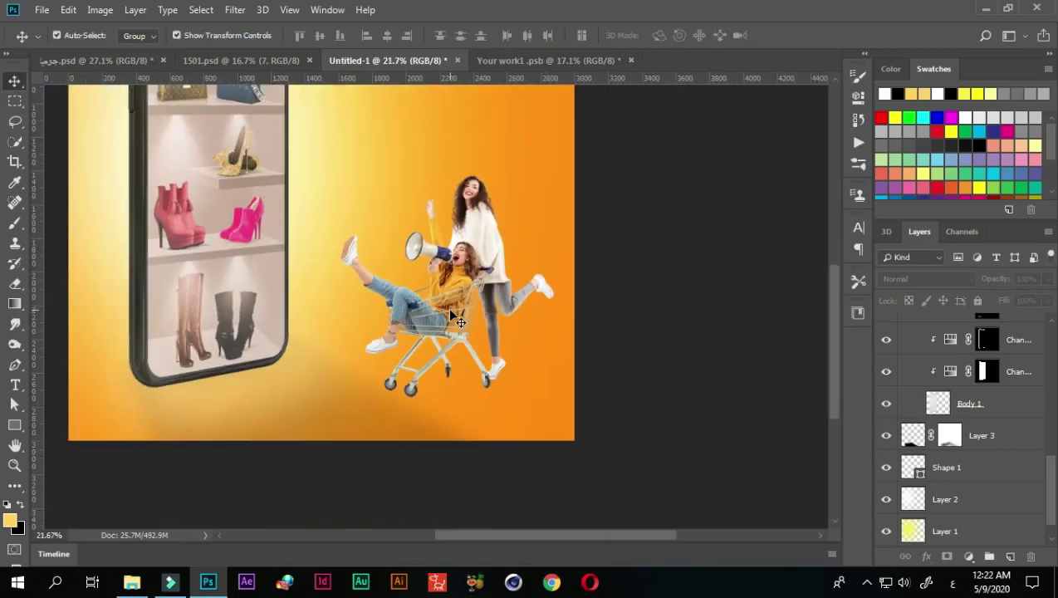
{"action": "scroll", "coordinate": [957, 379], "scroll_direction": "up", "scroll_amount": 5}
{"action": "left_click", "coordinate": [950, 330]}
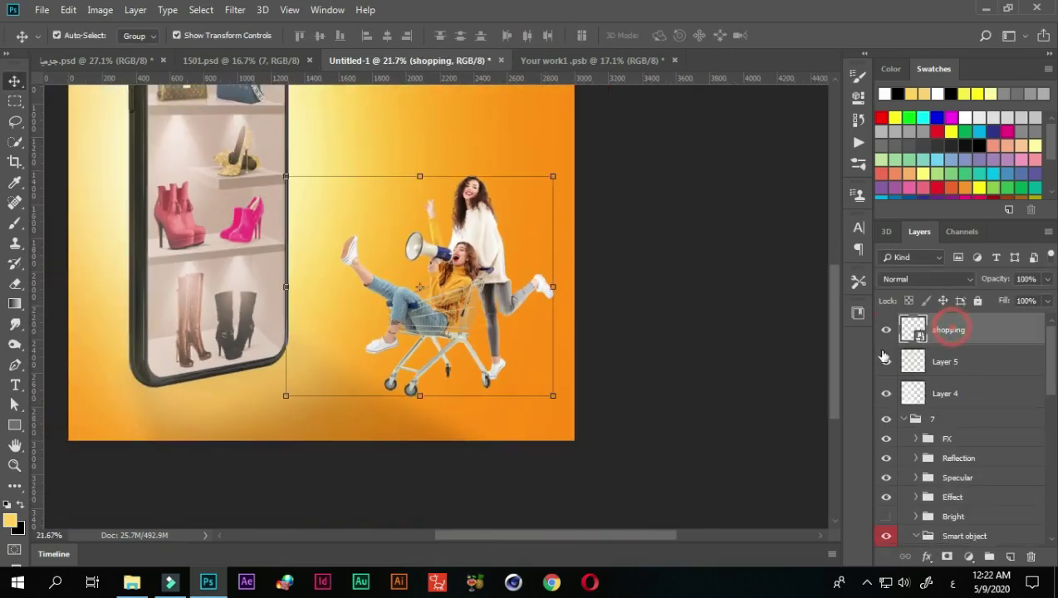
{"action": "key", "text": "ctrl+j"}
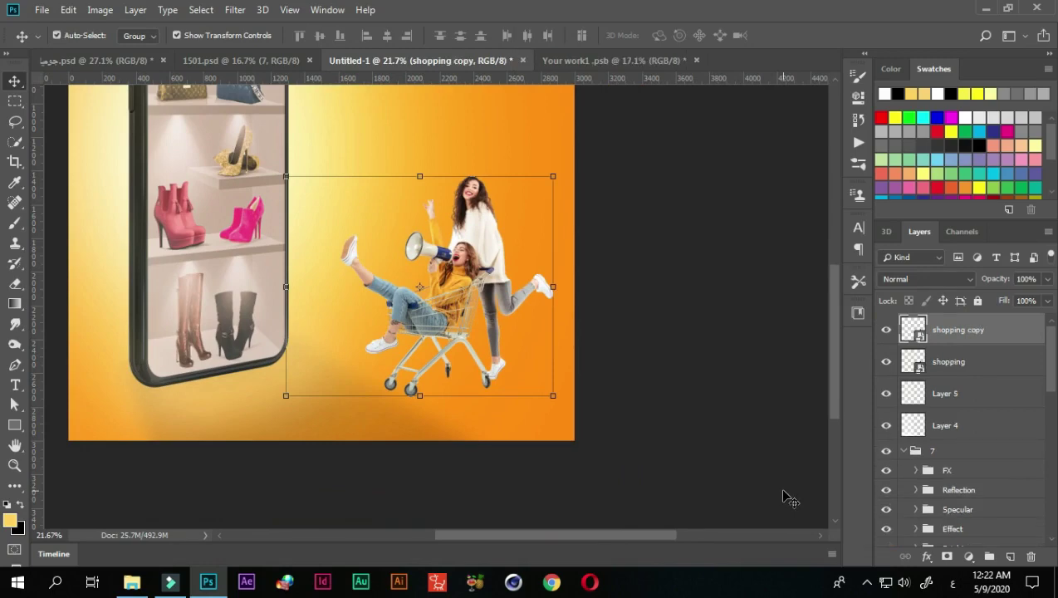
Rasterize the original shopping layer and open its Layer Style settings.
{"action": "left_click", "coordinate": [947, 363]}
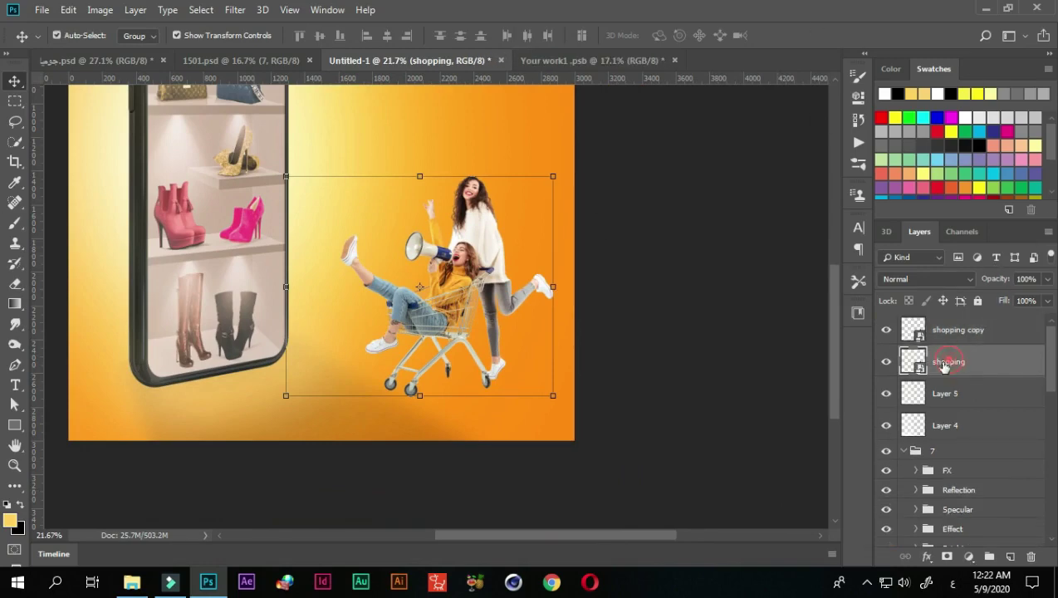
{"action": "right_click", "coordinate": [940, 362]}
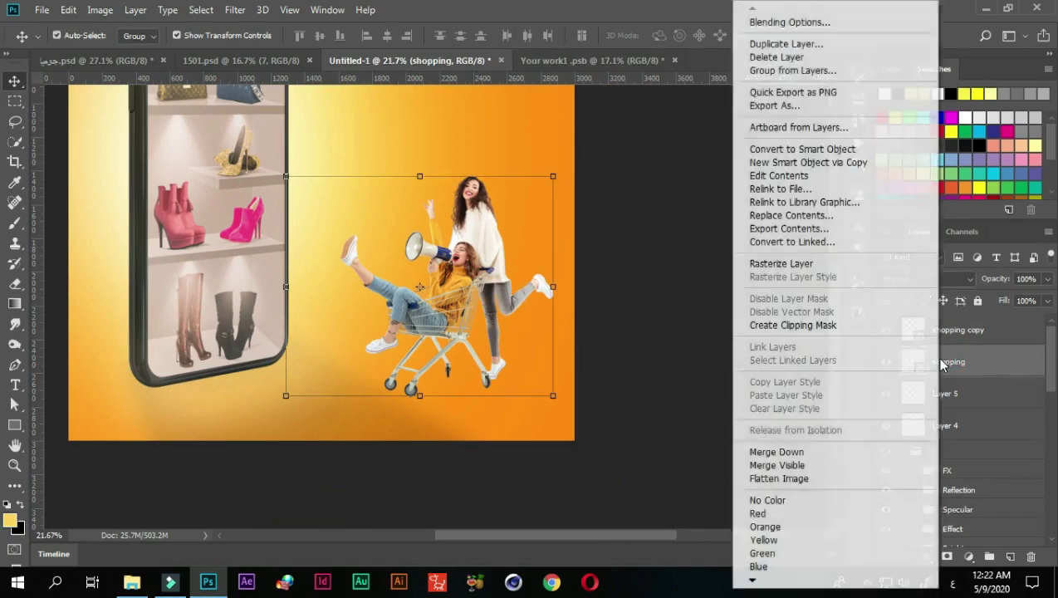
{"action": "left_click", "coordinate": [781, 260]}
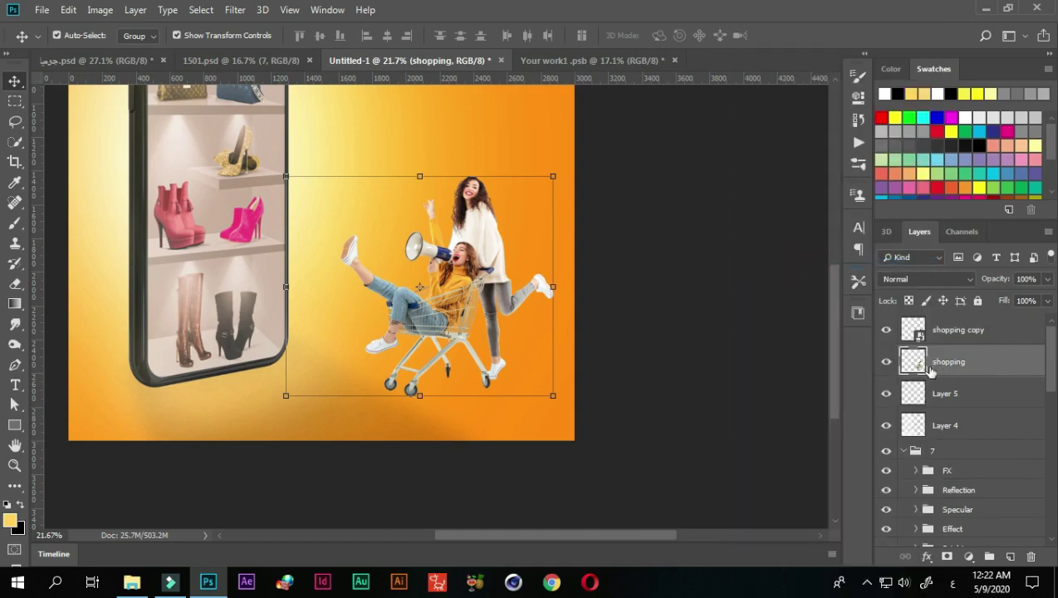
{"action": "double_click", "coordinate": [1026, 372]}
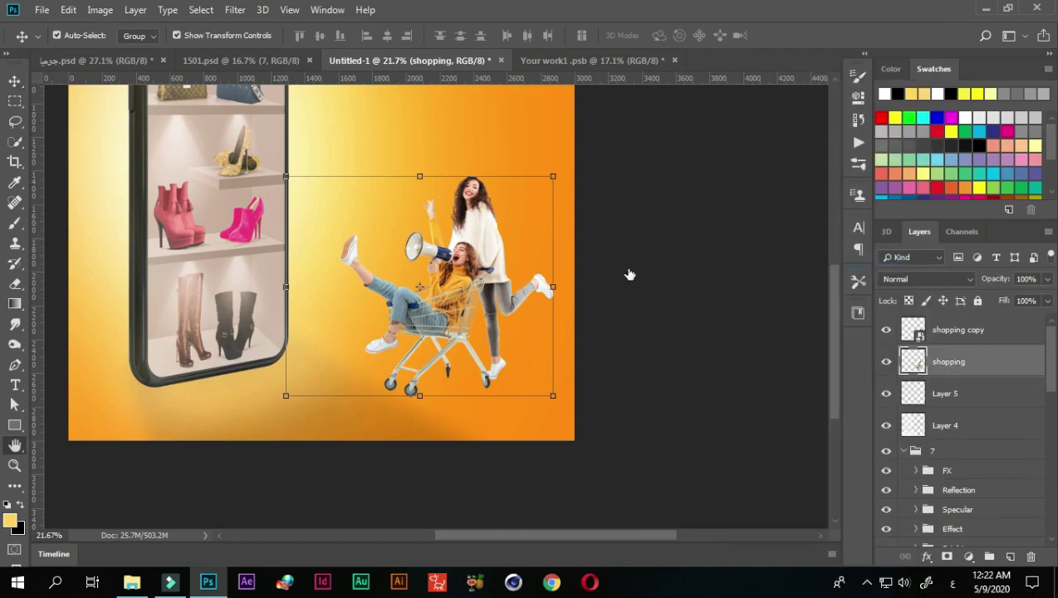
Turn the shopping layer into a black silhouette with a Color Overlay and swing it under the cart.
{"action": "left_click", "coordinate": [367, 374]}
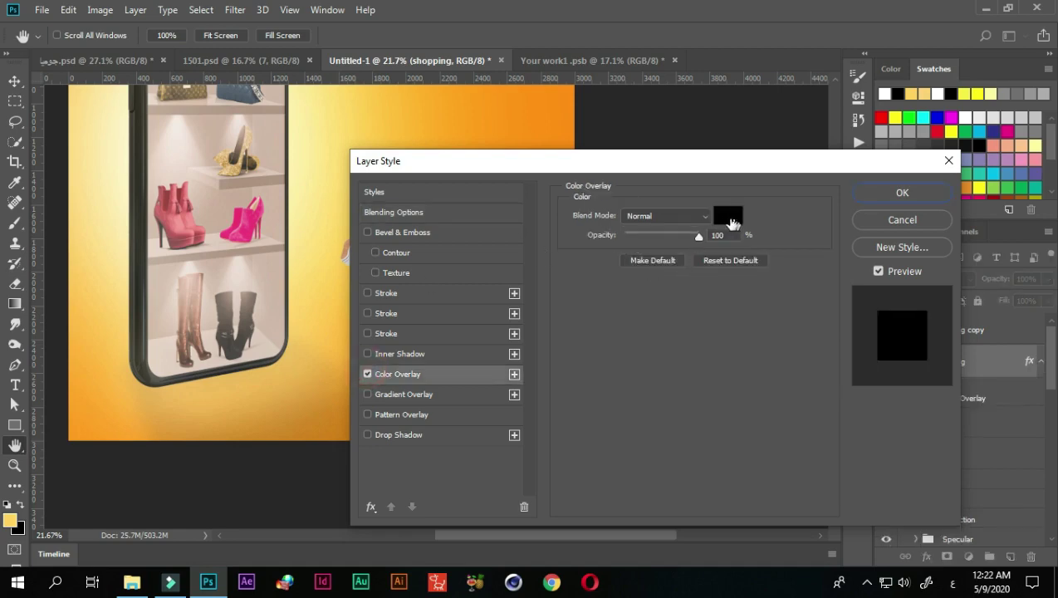
{"action": "left_click", "coordinate": [915, 196]}
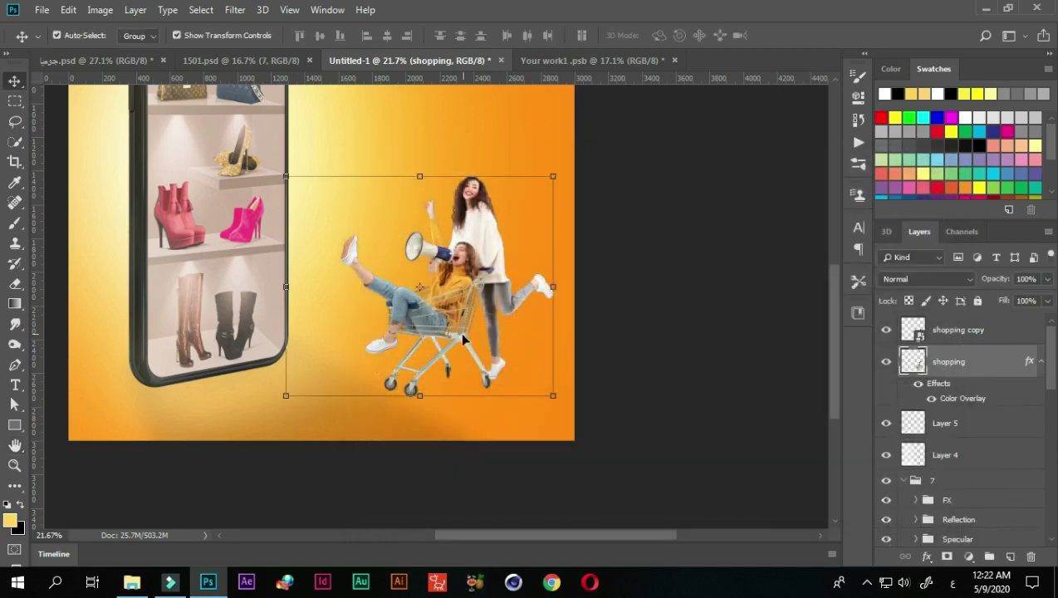
{"action": "left_click_drag", "start_coordinate": [423, 292], "coordinate": [453, 398]}
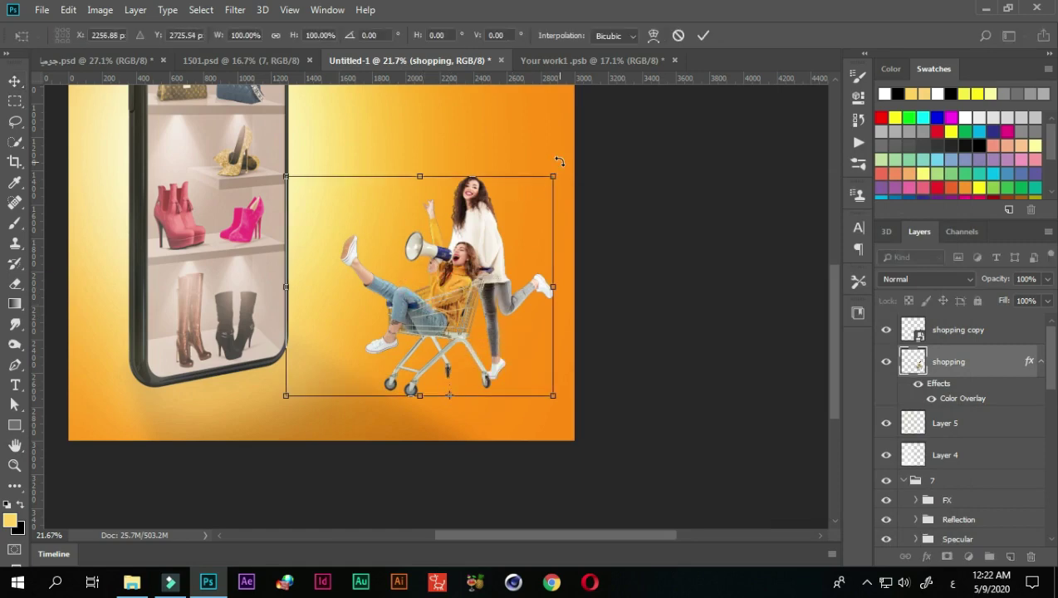
{"action": "mouse_move", "coordinate": [561, 161]}
{"action": "left_mouse_down"}
{"action": "mouse_move", "coordinate": [702, 496]}
{"action": "mouse_move", "coordinate": [372, 496]}
{"action": "left_mouse_up"}
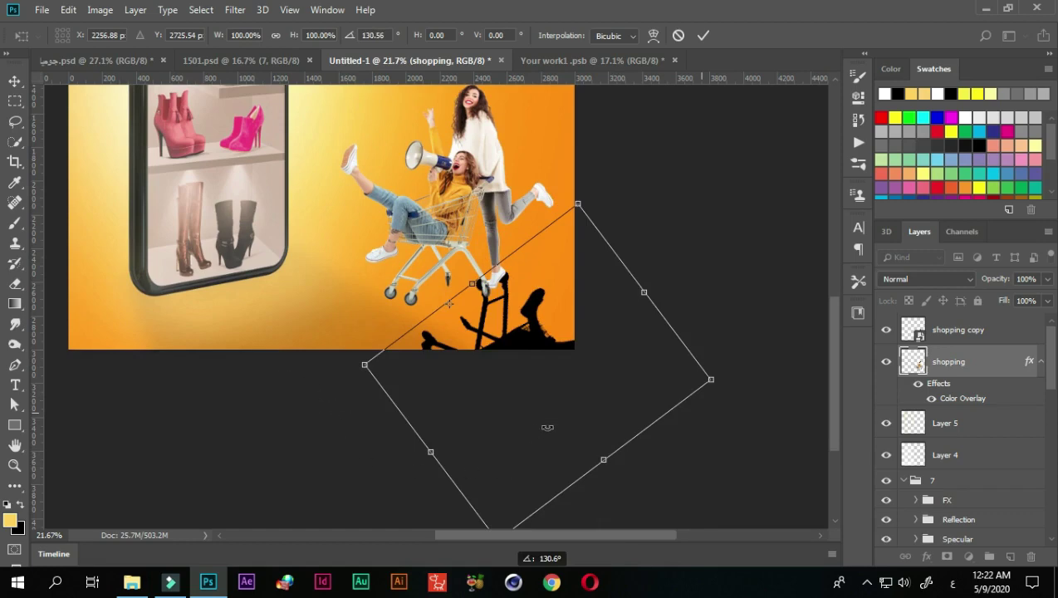
{"action": "left_click_drag", "start_coordinate": [547, 427], "coordinate": [734, 174]}
Rotate the shadow to about 166°, flip it horizontally, then rotate to about 156° under the cart.
{"action": "scroll", "coordinate": [542, 411], "scroll_direction": "up", "scroll_amount": 1}
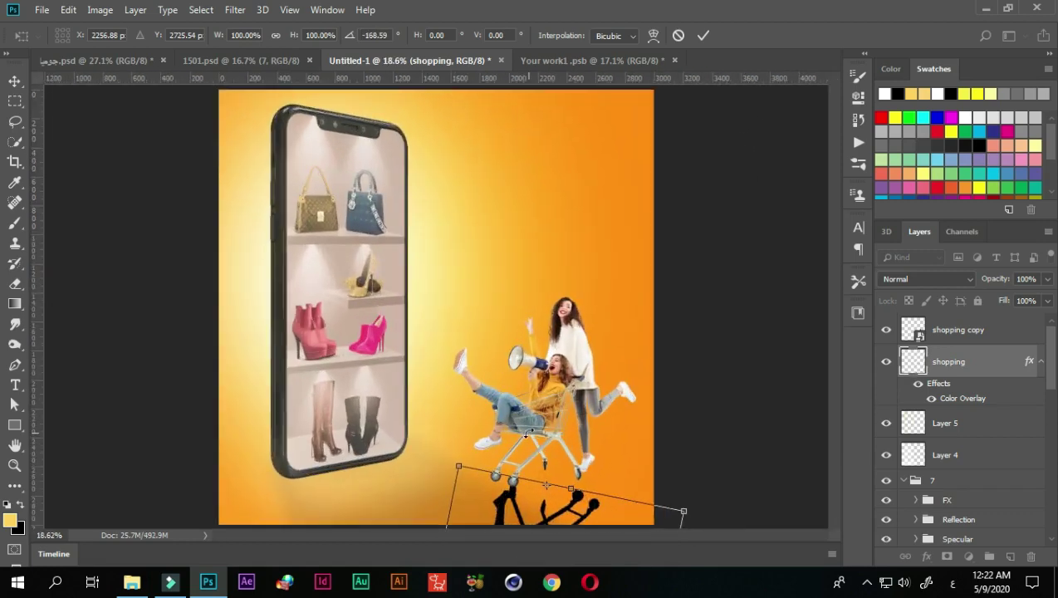
{"action": "scroll", "coordinate": [542, 413], "scroll_direction": "up", "scroll_amount": 1}
{"action": "scroll", "coordinate": [540, 416], "scroll_direction": "up", "scroll_amount": 1}
{"action": "scroll", "coordinate": [540, 417], "scroll_direction": "down", "scroll_amount": 5}
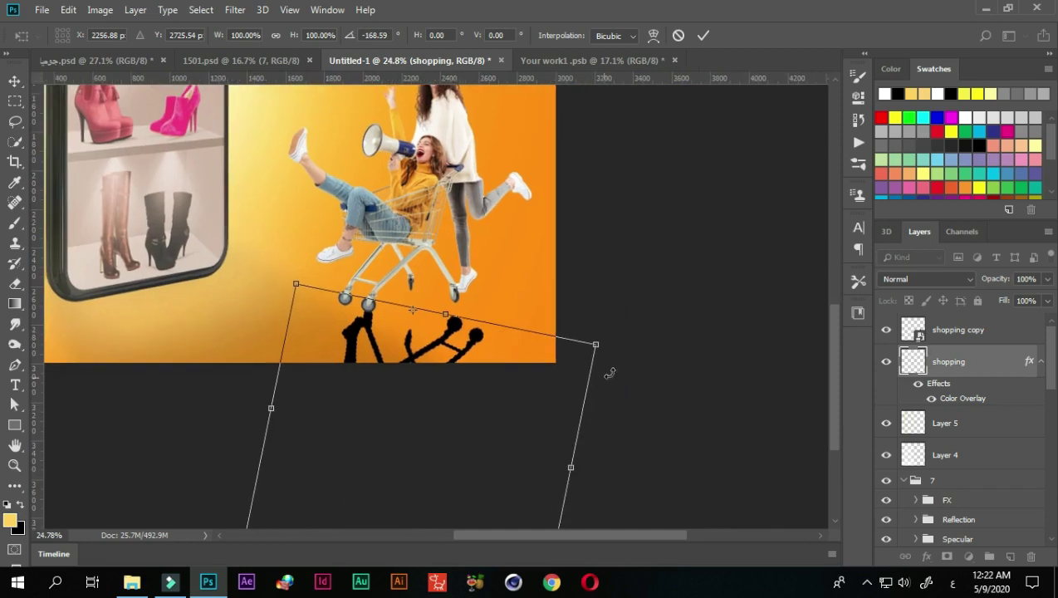
{"action": "left_click_drag", "start_coordinate": [619, 343], "coordinate": [599, 253]}
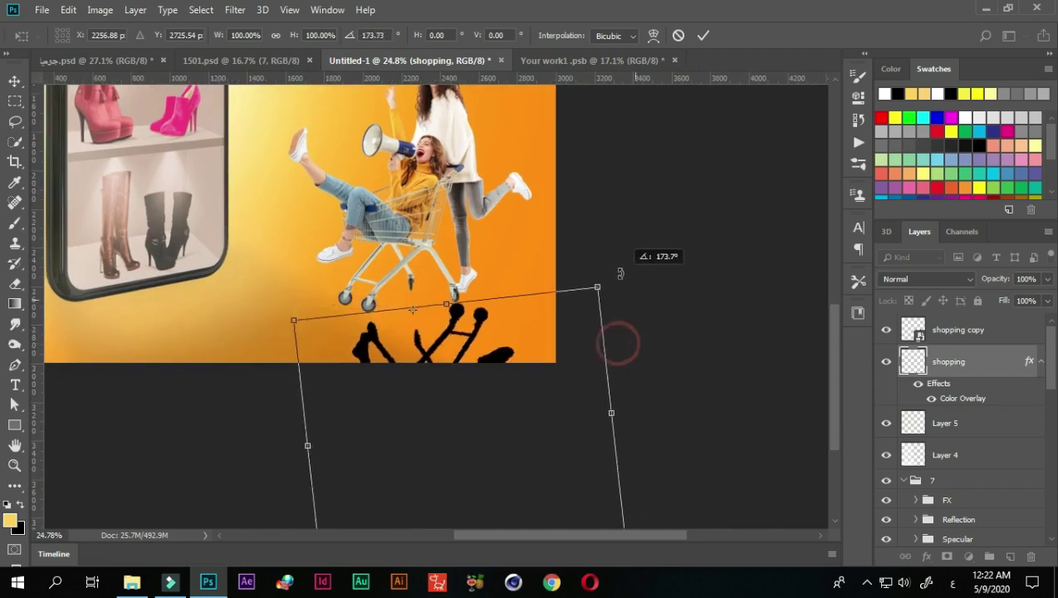
{"action": "right_click", "coordinate": [470, 344]}
{"action": "left_click", "coordinate": [534, 532]}
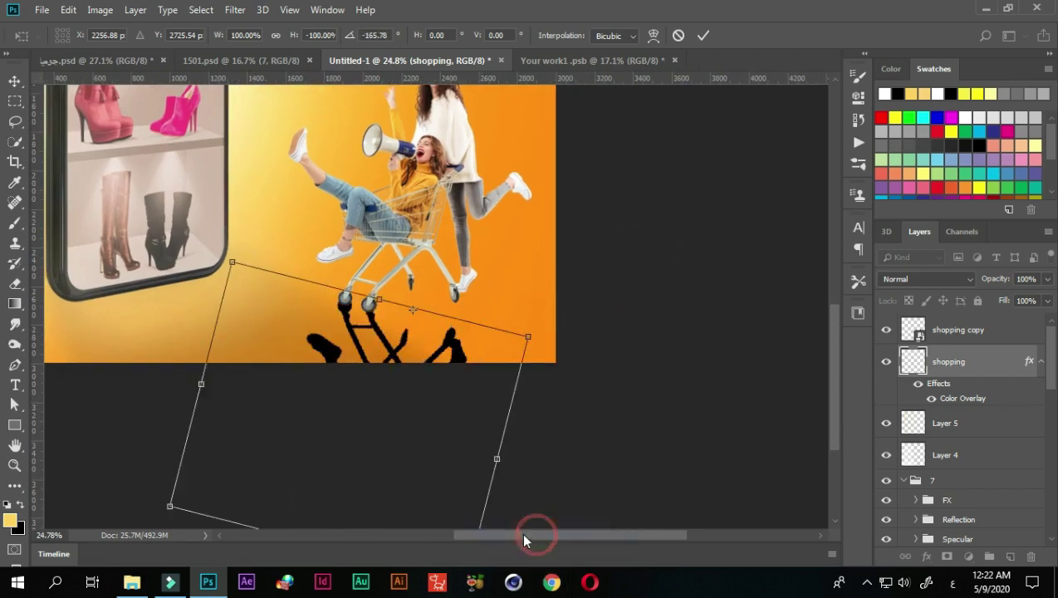
{"action": "left_click_drag", "start_coordinate": [541, 323], "coordinate": [552, 214]}
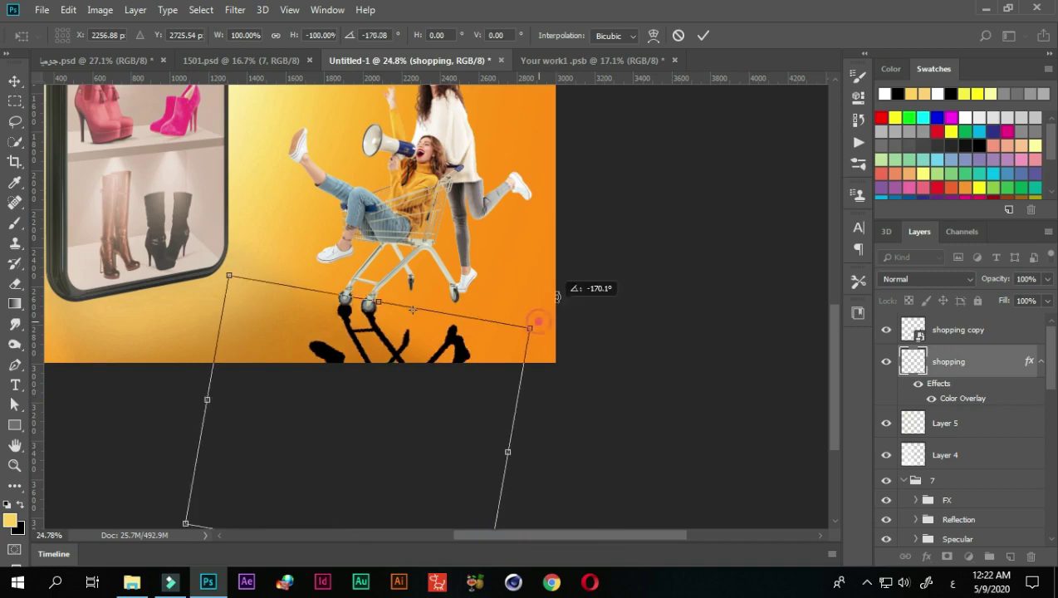
{"action": "left_click_drag", "start_coordinate": [415, 356], "coordinate": [417, 343]}
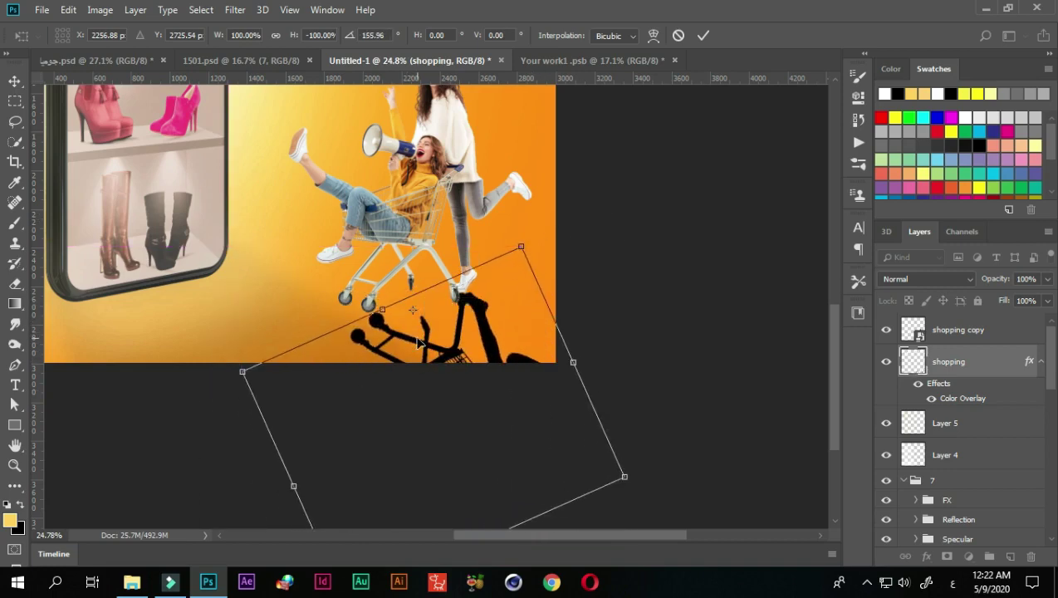
Warp the shadow's corners so it bends across the floor.
{"action": "scroll", "coordinate": [418, 343], "scroll_direction": "up", "scroll_amount": 1, "text": "alt"}
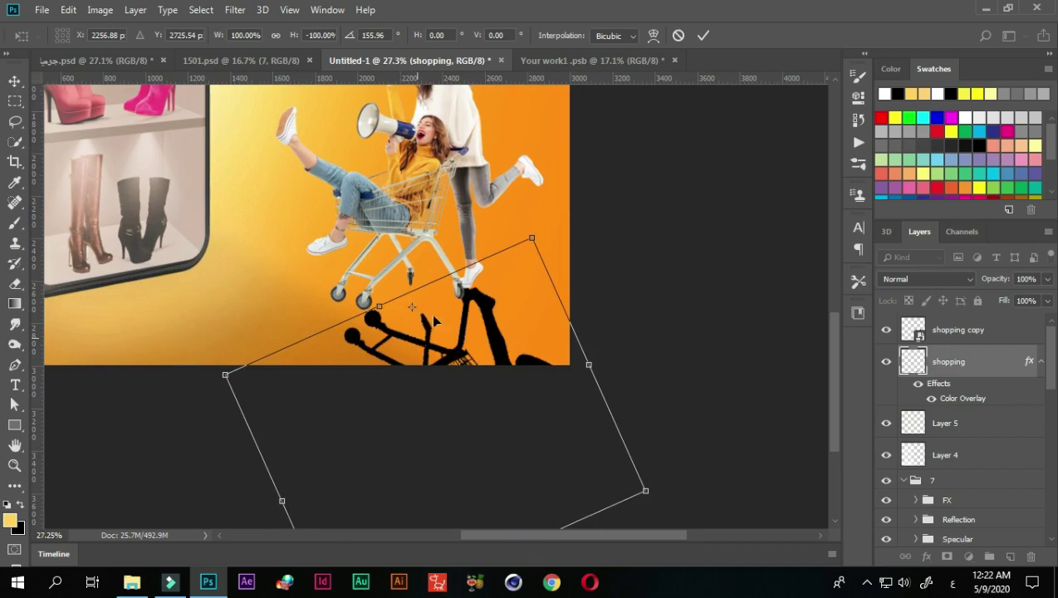
{"action": "left_click", "coordinate": [655, 34]}
{"action": "left_click_drag", "start_coordinate": [328, 334], "coordinate": [325, 310]}
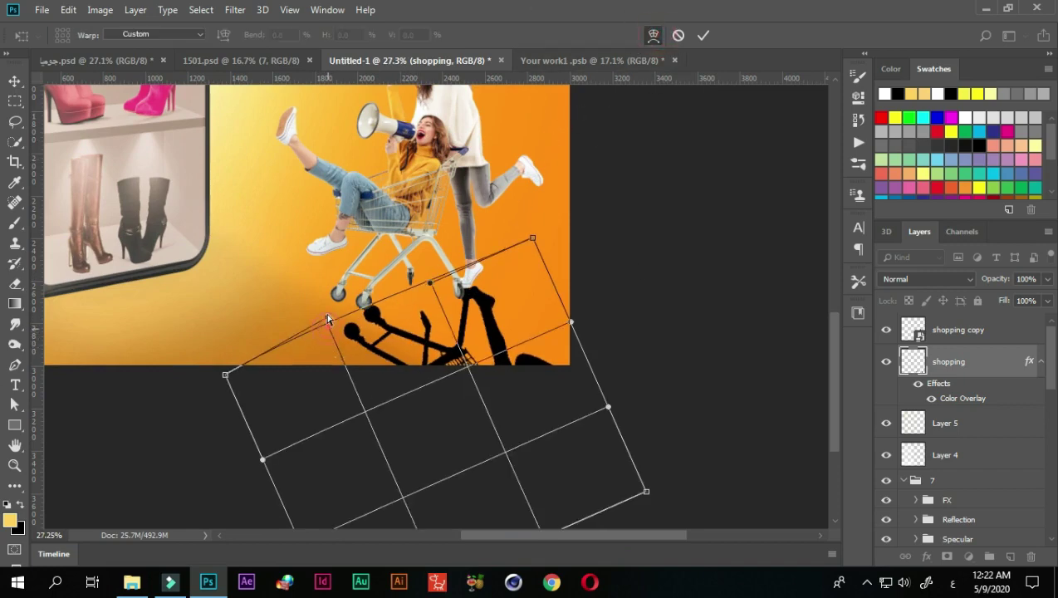
{"action": "left_click_drag", "start_coordinate": [192, 386], "coordinate": [191, 273]}
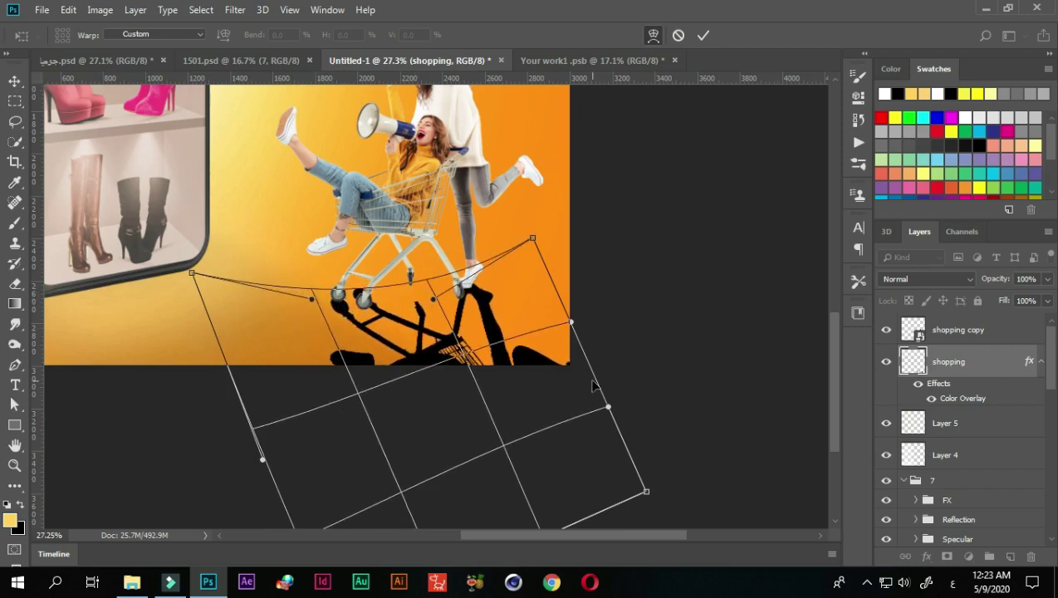
{"action": "mouse_move", "coordinate": [431, 286]}
{"action": "left_mouse_down"}
{"action": "mouse_move", "coordinate": [593, 316]}
{"action": "mouse_move", "coordinate": [346, 353]}
{"action": "left_mouse_up"}
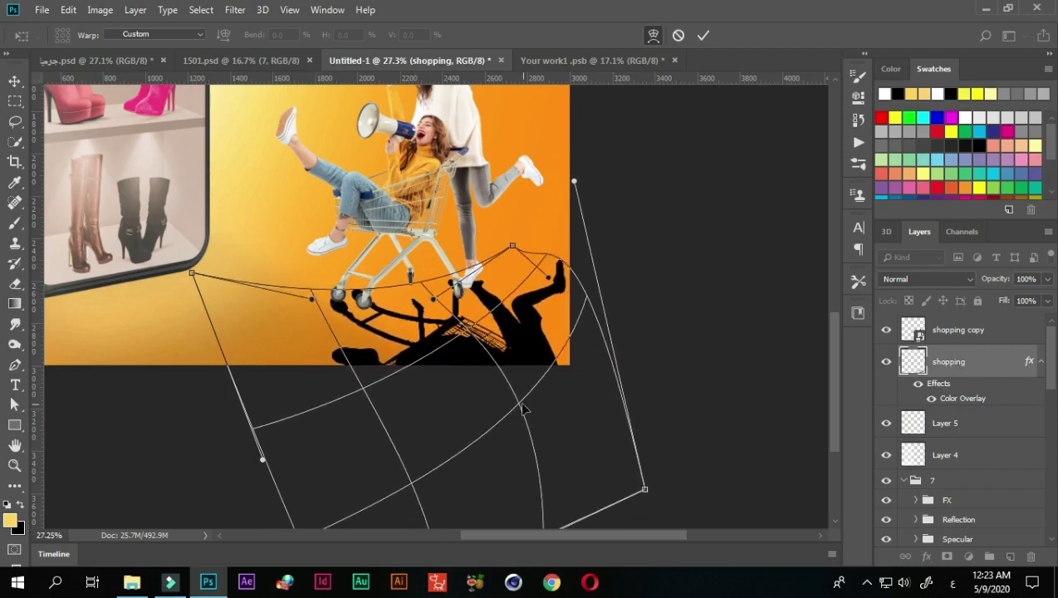
Commit the warp and apply a Gaussian Blur of about 67 to the shadow.
{"action": "left_click", "coordinate": [703, 35]}
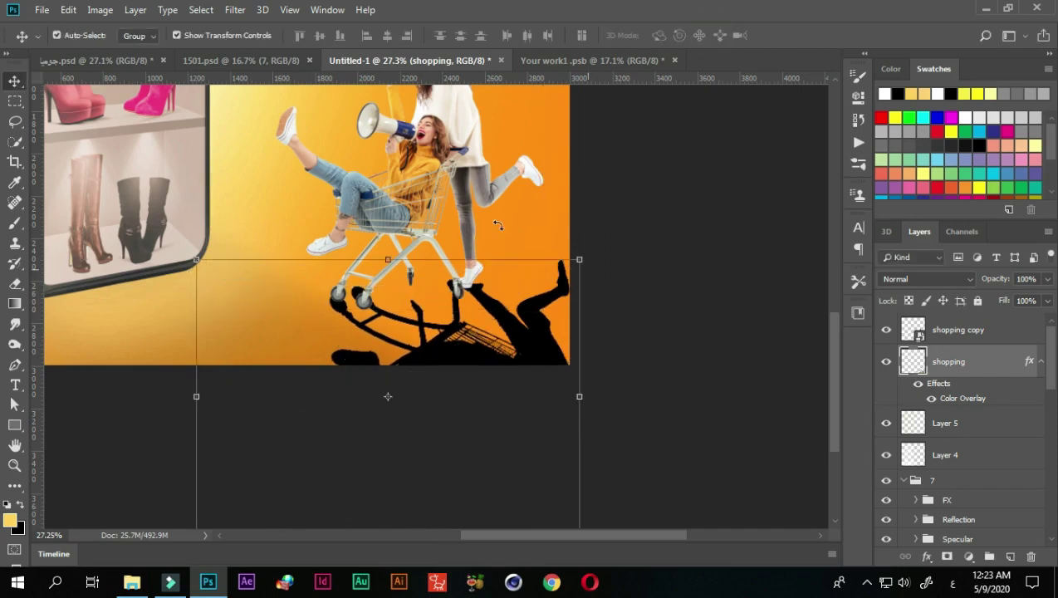
{"action": "left_click", "coordinate": [235, 9]}
{"action": "left_click", "coordinate": [465, 274]}
{"action": "mouse_move", "coordinate": [762, 317]}
{"action": "left_mouse_down"}
{"action": "mouse_move", "coordinate": [771, 320]}
{"action": "mouse_move", "coordinate": [752, 317]}
{"action": "left_mouse_up"}
{"action": "key", "text": "Return"}
Set the shadow layer to about 52% opacity and rename it 'shadow'.
{"action": "left_click", "coordinate": [1047, 279]}
{"action": "left_click_drag", "start_coordinate": [1048, 297], "coordinate": [1010, 300]}
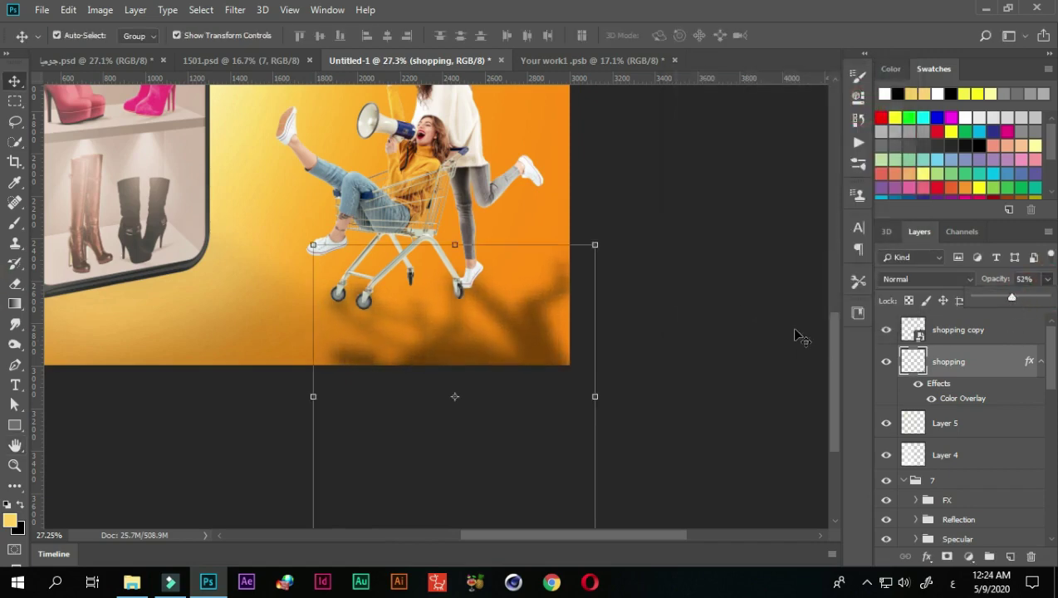
{"action": "double_click", "coordinate": [948, 361]}
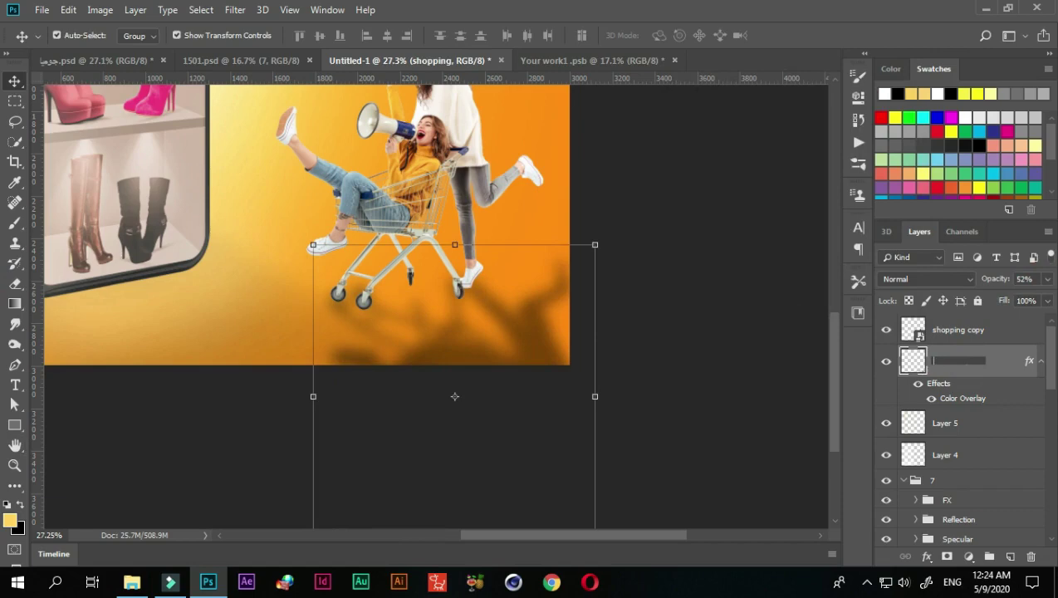
{"action": "type", "text": "shadow"}
{"action": "left_click", "coordinate": [674, 280]}
{"action": "scroll", "coordinate": [674, 281], "scroll_direction": "up", "scroll_amount": 2}
{"action": "scroll", "coordinate": [674, 281], "scroll_direction": "down", "scroll_amount": 3}
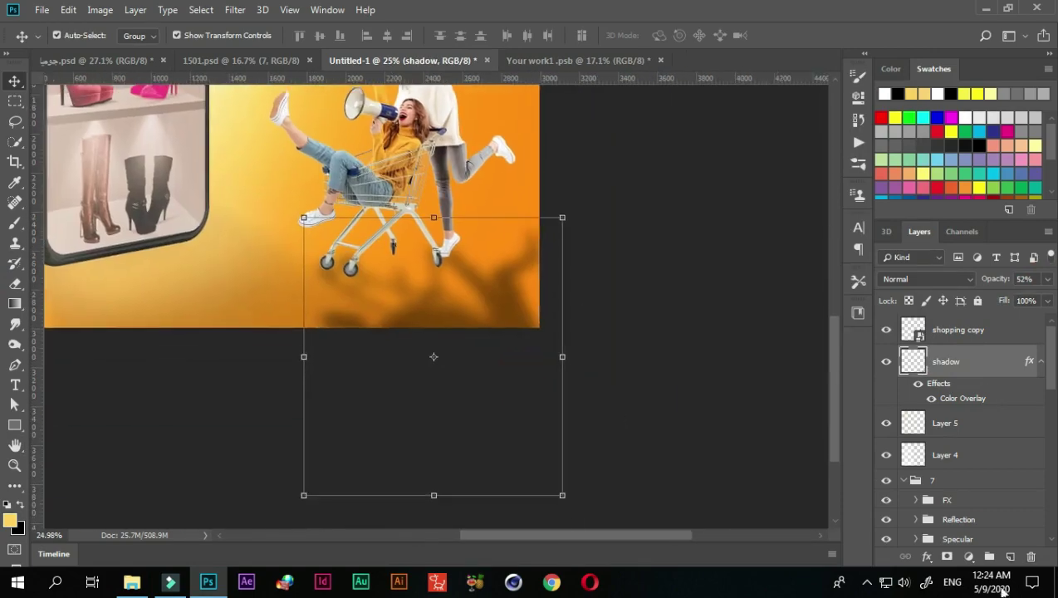
Add a layer mask and paint black with a wide soft brush to fade the shadow's edges.
{"action": "left_click", "coordinate": [946, 556]}
{"action": "key", "text": "b"}
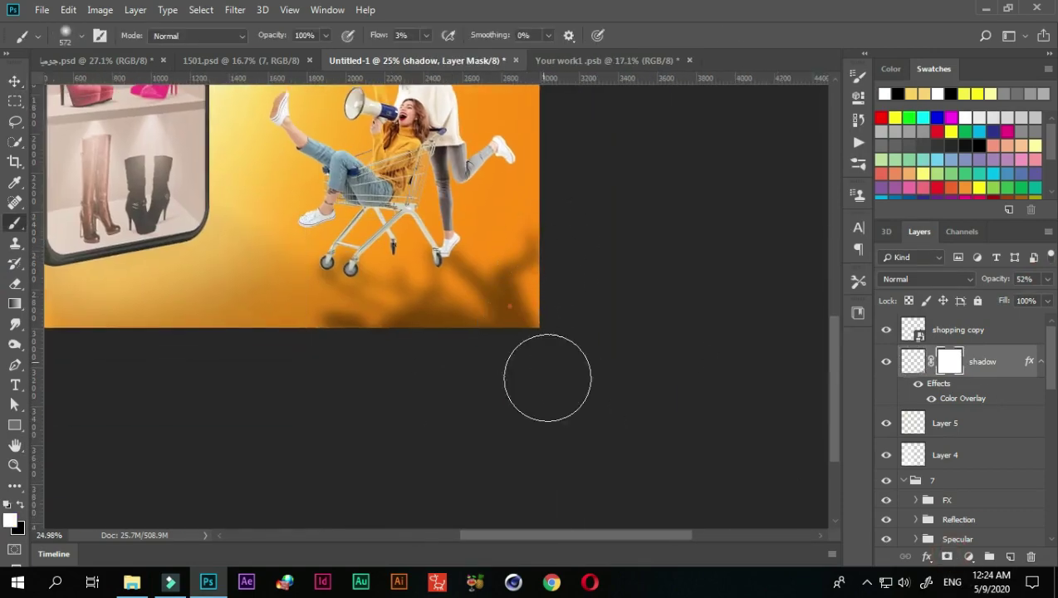
{"action": "left_click_drag", "start_coordinate": [540, 319], "coordinate": [585, 332]}
{"action": "key", "text": "x"}
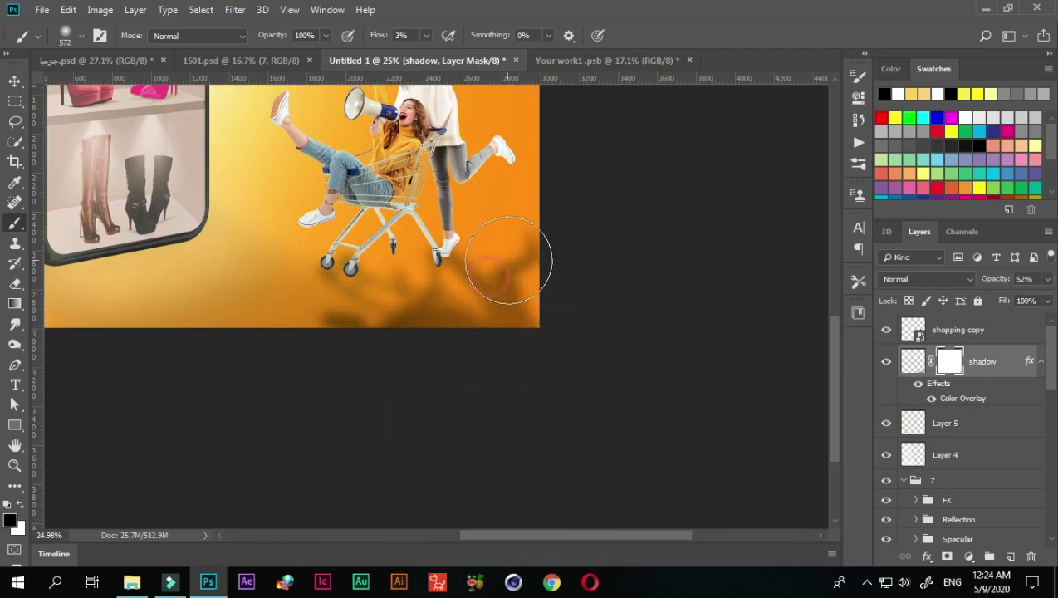
{"action": "left_click", "coordinate": [409, 314]}
{"action": "left_click_drag", "start_coordinate": [409, 314], "coordinate": [330, 294]}
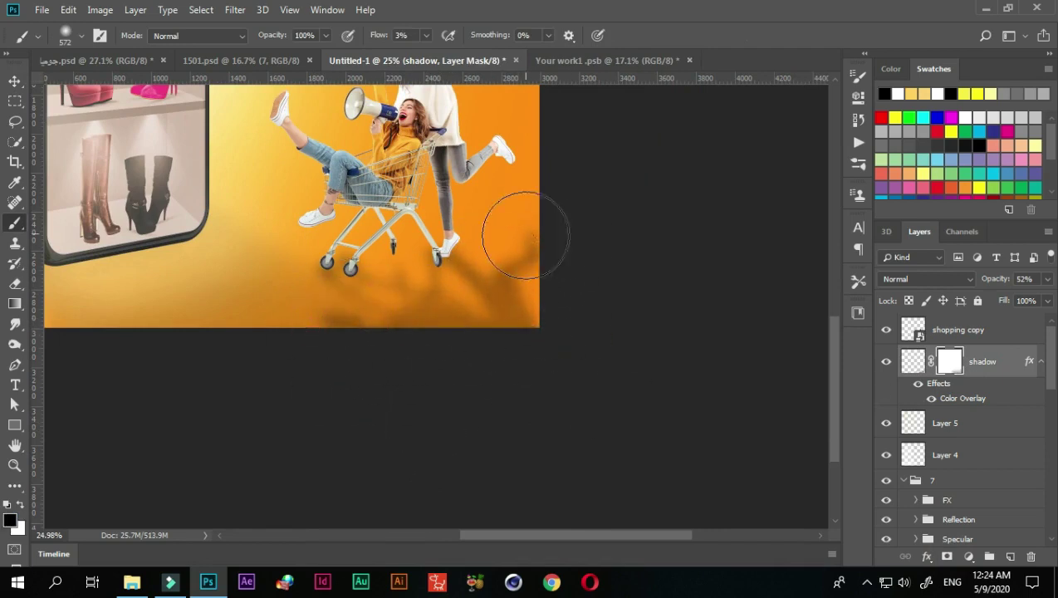
{"action": "mouse_move", "coordinate": [615, 322]}
{"action": "left_mouse_down"}
{"action": "mouse_move", "coordinate": [378, 260]}
{"action": "mouse_move", "coordinate": [484, 260]}
{"action": "mouse_move", "coordinate": [378, 303]}
{"action": "mouse_move", "coordinate": [397, 323]}
{"action": "mouse_move", "coordinate": [496, 350]}
{"action": "left_mouse_up"}
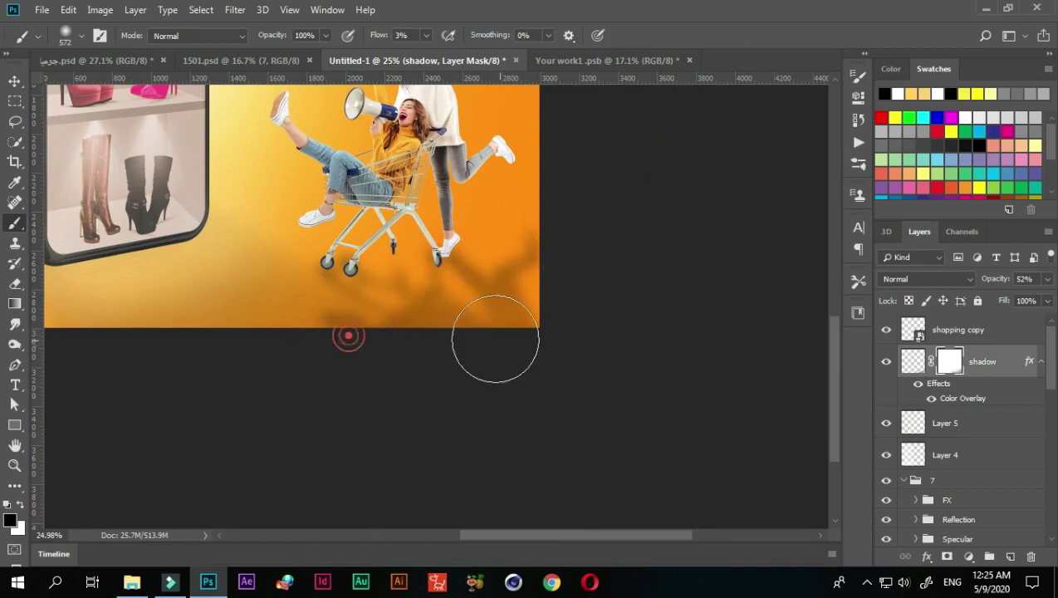
Add a new empty layer above the shadow.
{"action": "scroll", "coordinate": [599, 236], "scroll_direction": "down", "scroll_amount": 2}
{"action": "scroll", "coordinate": [451, 372], "scroll_direction": "up", "scroll_amount": 3}
{"action": "scroll", "coordinate": [450, 372], "scroll_direction": "up", "scroll_amount": 1}
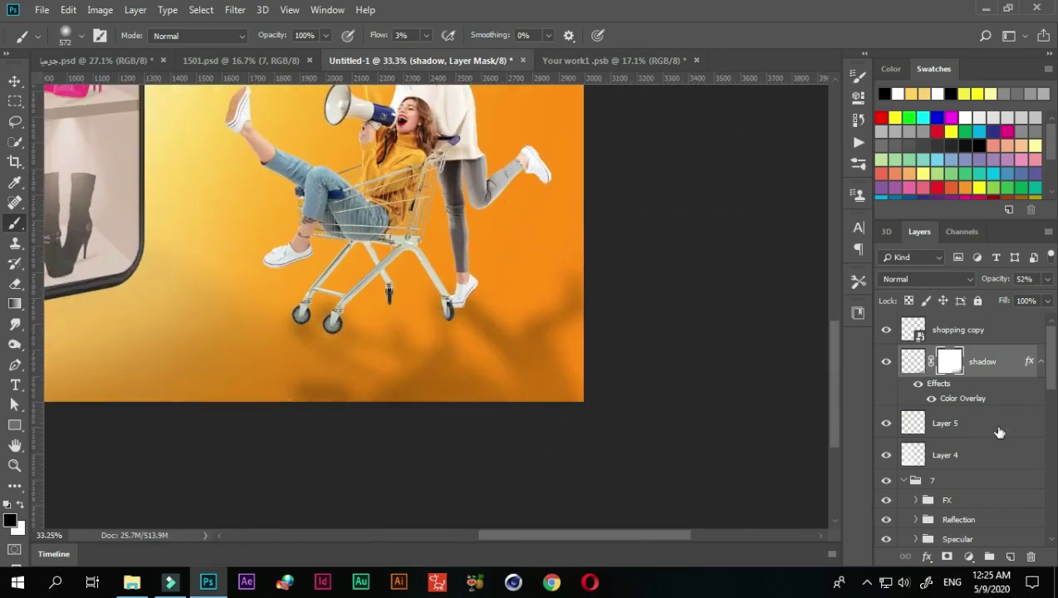
{"action": "left_click", "coordinate": [1010, 556]}
Set a new layer to Multiply and paint a faint black shadow under the cart wheel with a 118-pixel brush.
{"action": "left_click", "coordinate": [927, 279]}
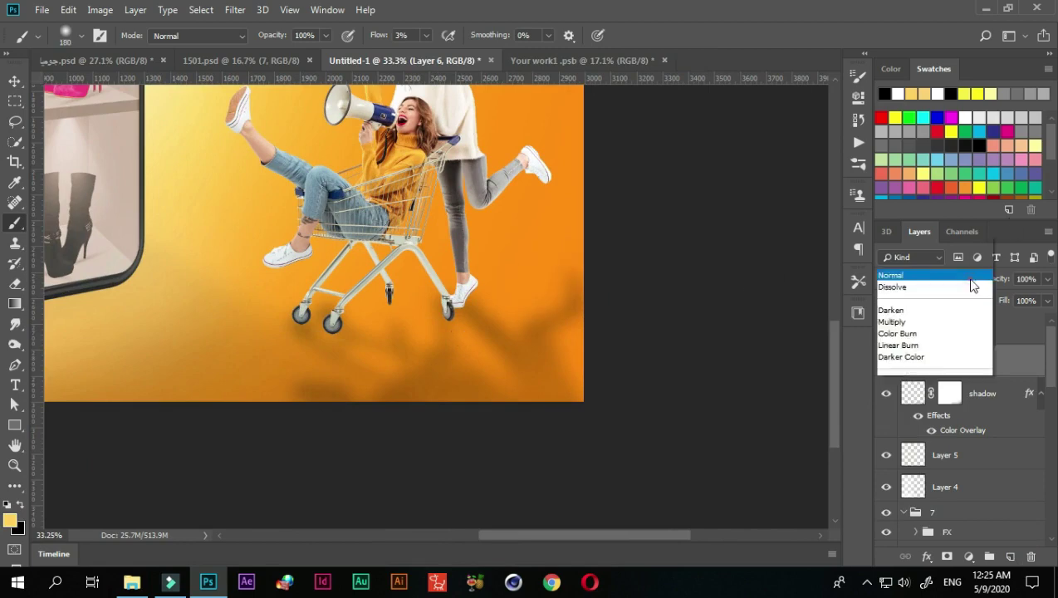
{"action": "left_click", "coordinate": [896, 320]}
{"action": "right_click", "coordinate": [440, 341], "text": "alt"}
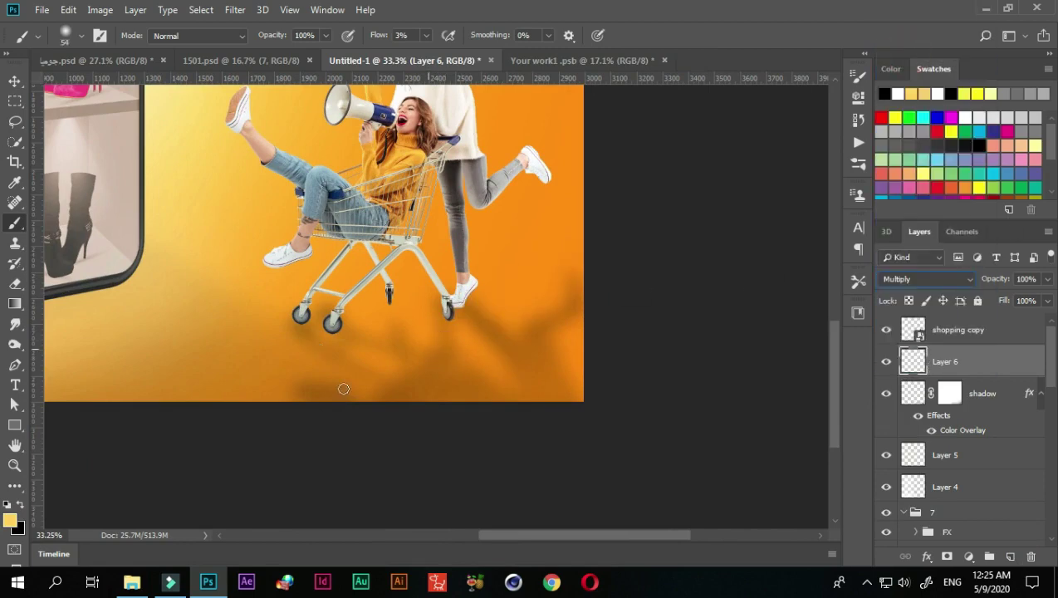
{"action": "left_click", "coordinate": [23, 503]}
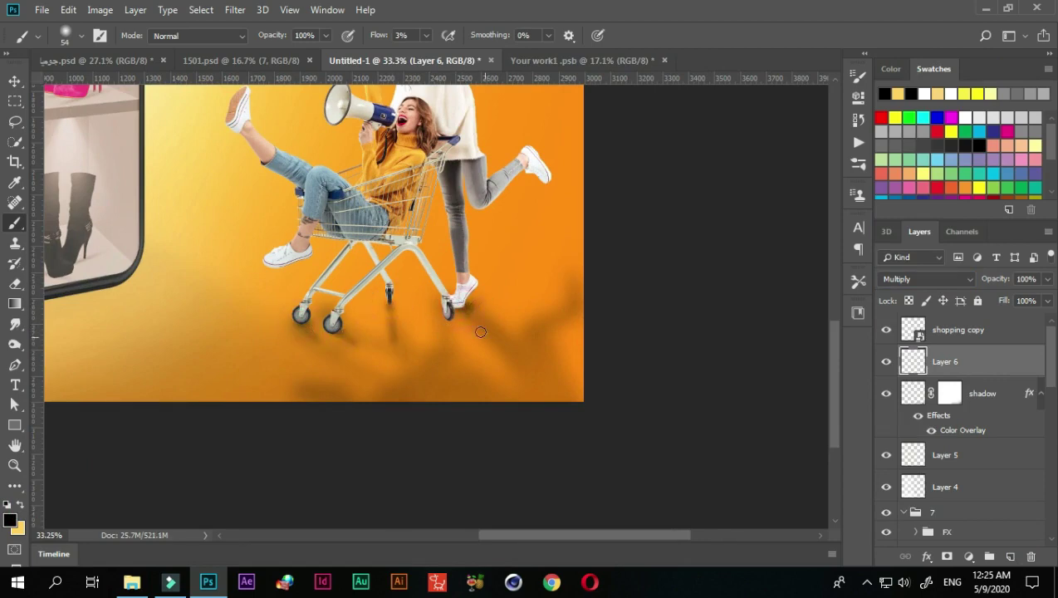
{"action": "scroll", "coordinate": [489, 349], "scroll_direction": "up", "scroll_amount": 2}
{"action": "scroll", "coordinate": [490, 349], "scroll_direction": "up", "scroll_amount": 2}
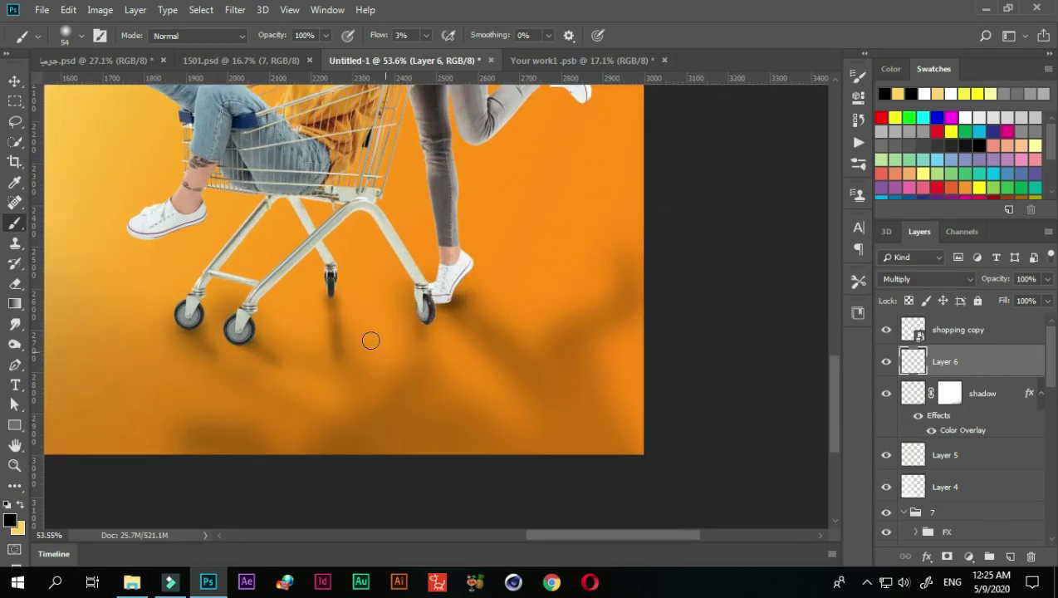
{"action": "key", "text": "bracketright"}
{"action": "key", "text": "bracketright"}
{"action": "key", "text": "bracketright"}
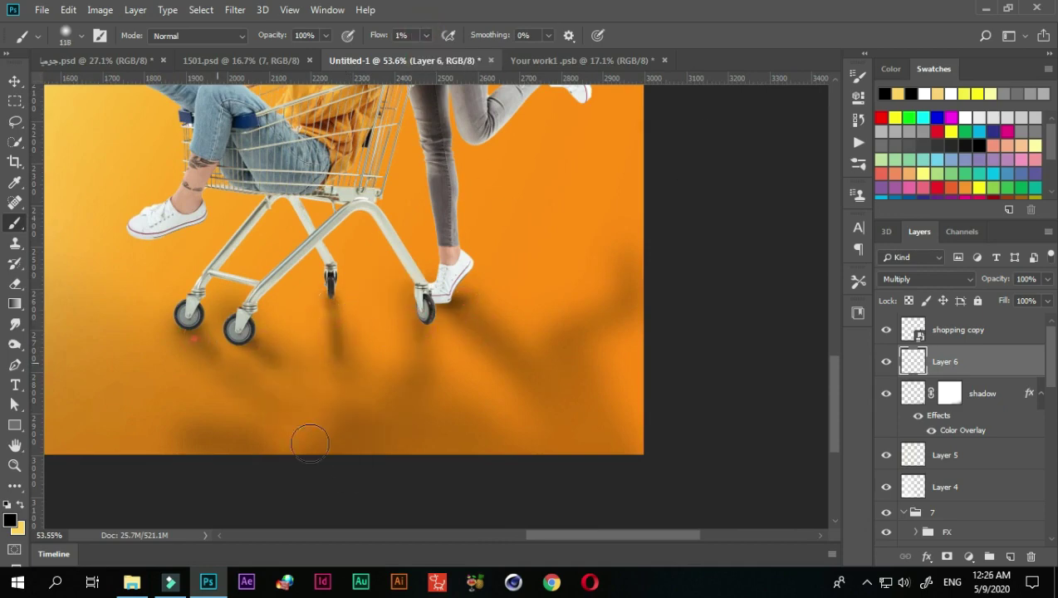
{"action": "left_click_drag", "start_coordinate": [310, 443], "coordinate": [282, 365]}
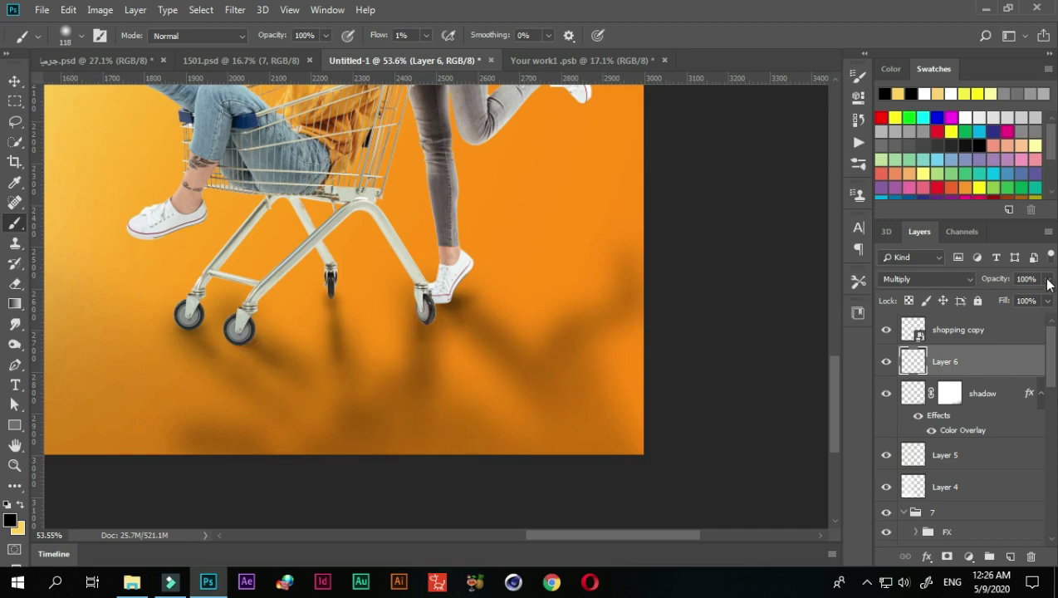
Paint a dark shadow right of the shoe on another layer and lower its opacity to 53%.
{"action": "scroll", "coordinate": [638, 385], "scroll_direction": "down", "scroll_amount": 2}
{"action": "left_click", "coordinate": [1009, 556]}
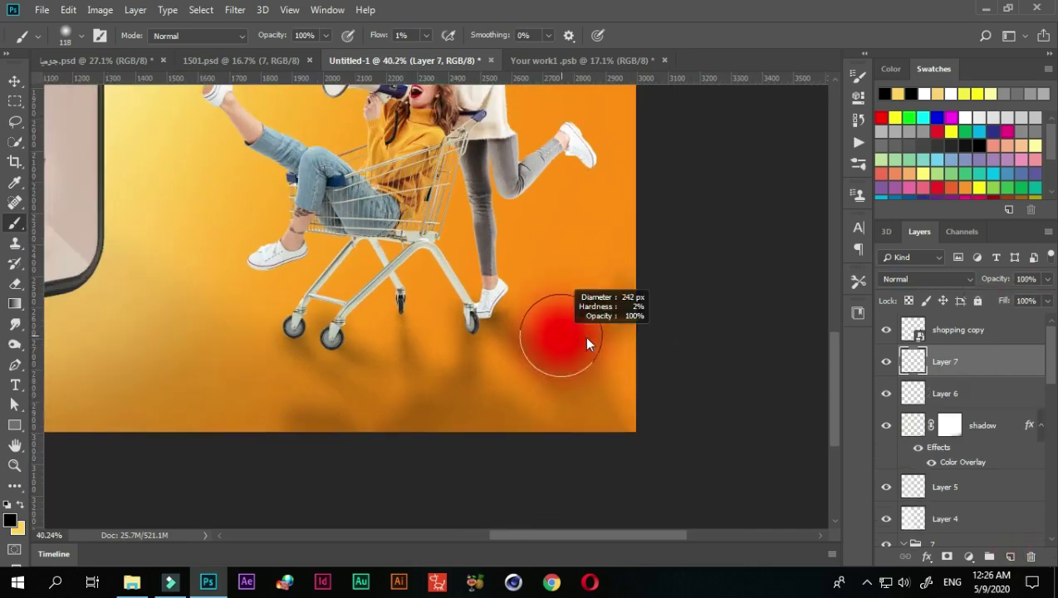
{"action": "left_click_drag", "start_coordinate": [586, 344], "coordinate": [515, 328]}
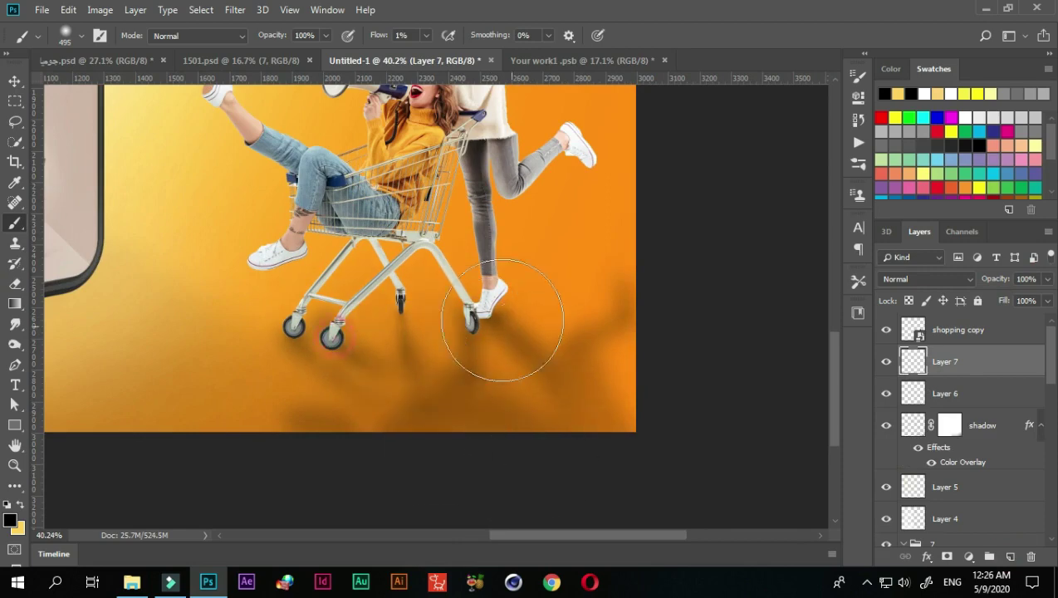
{"action": "scroll", "coordinate": [512, 344], "scroll_direction": "down", "scroll_amount": 3}
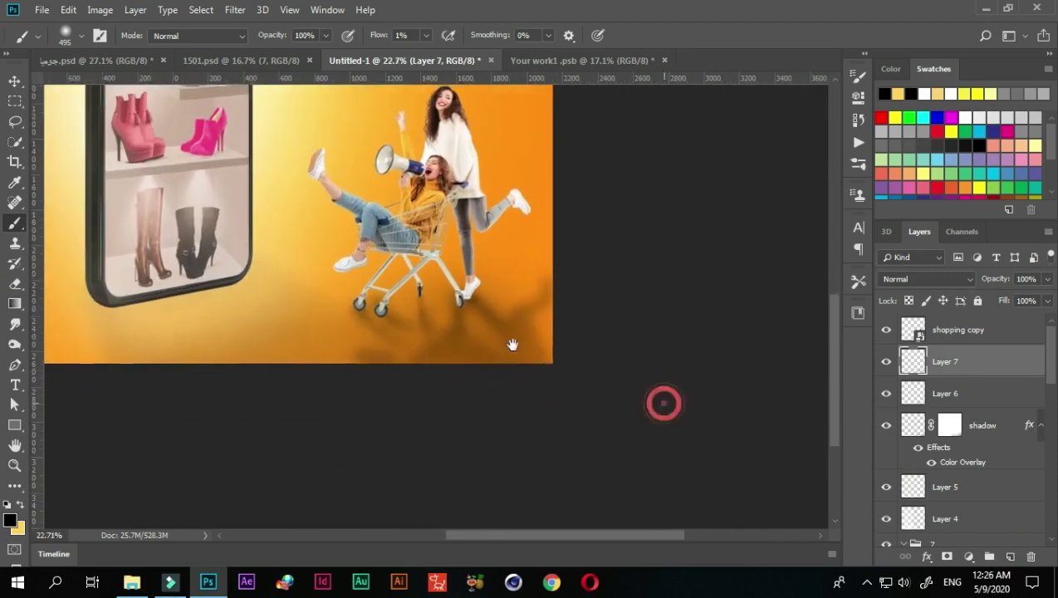
{"action": "left_click", "coordinate": [1046, 279]}
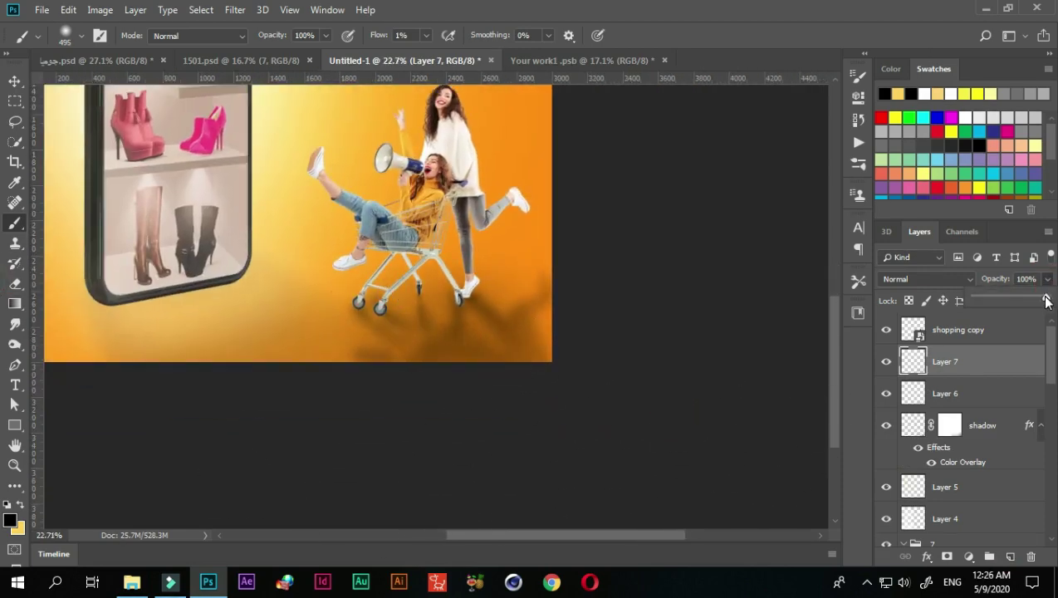
{"action": "left_click_drag", "start_coordinate": [1046, 300], "coordinate": [1008, 306]}
Mask Layer 6 and soften the wheel and cart shadows on the Layer 6 and shadow masks.
{"action": "left_click", "coordinate": [930, 394]}
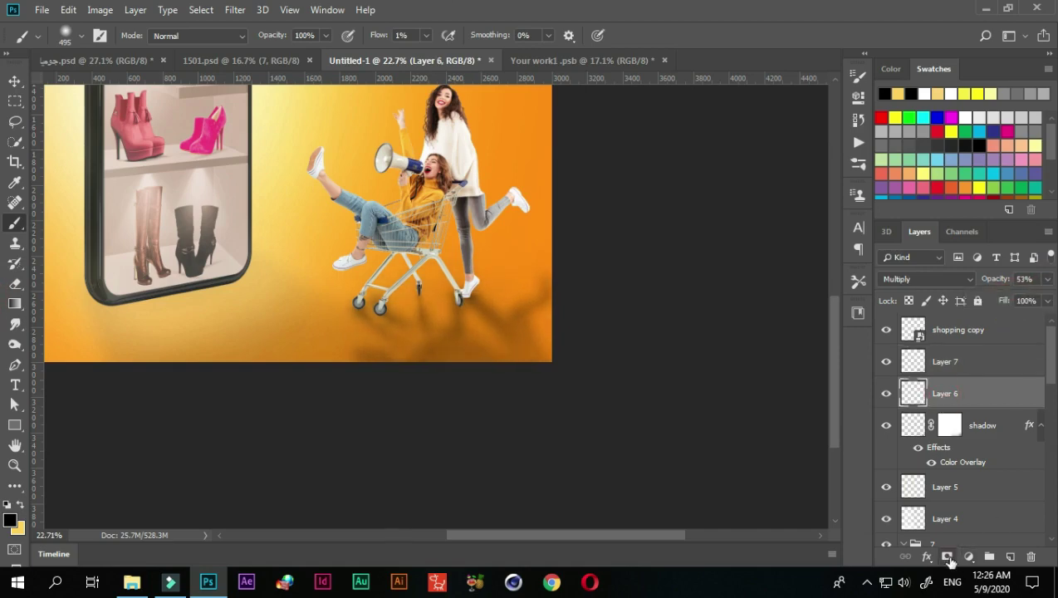
{"action": "left_click", "coordinate": [946, 556]}
{"action": "key", "text": "x"}
{"action": "key", "text": "x"}
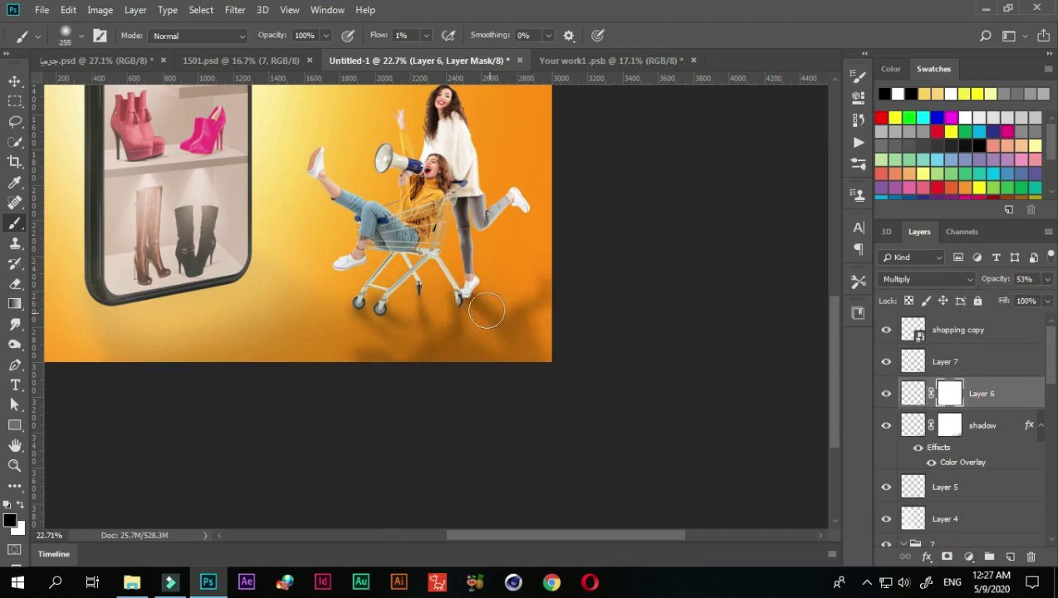
{"action": "left_click_drag", "start_coordinate": [365, 312], "coordinate": [456, 368]}
{"action": "left_click", "coordinate": [949, 424]}
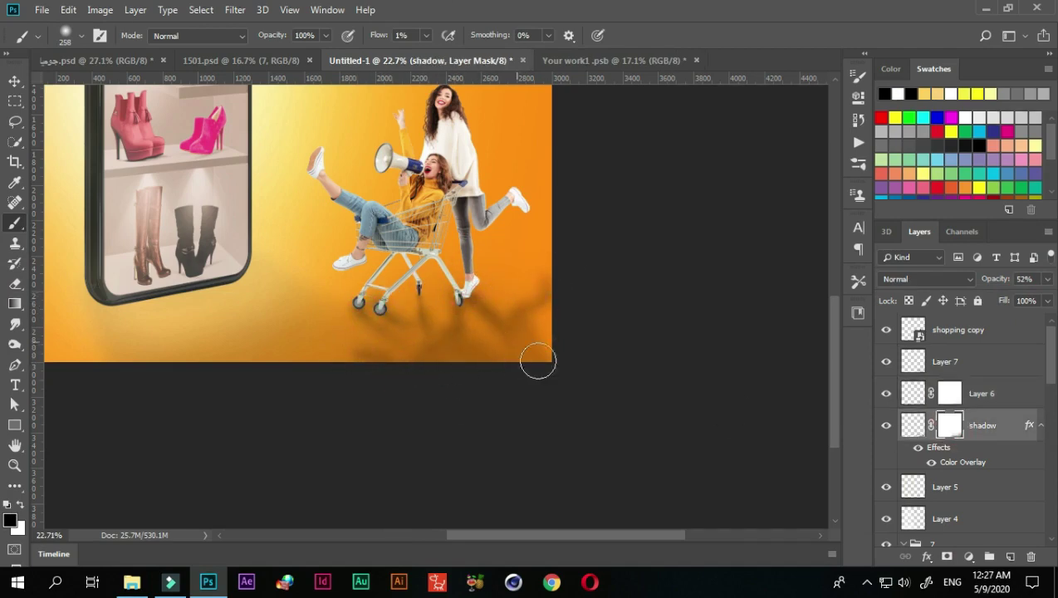
{"action": "left_click", "coordinate": [948, 393]}
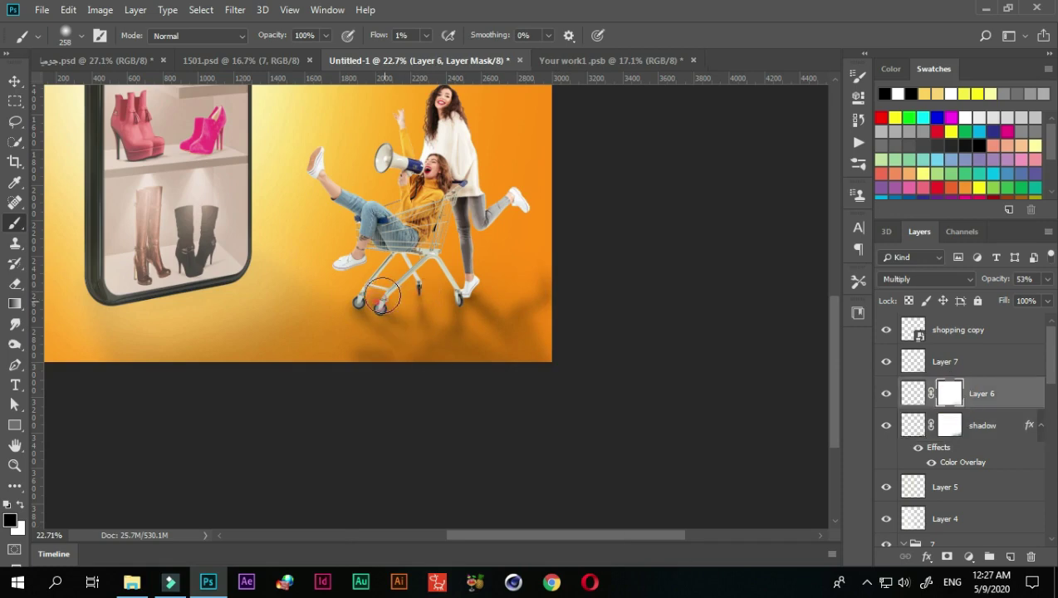
{"action": "left_click", "coordinate": [950, 425]}
{"action": "left_click", "coordinate": [489, 253]}
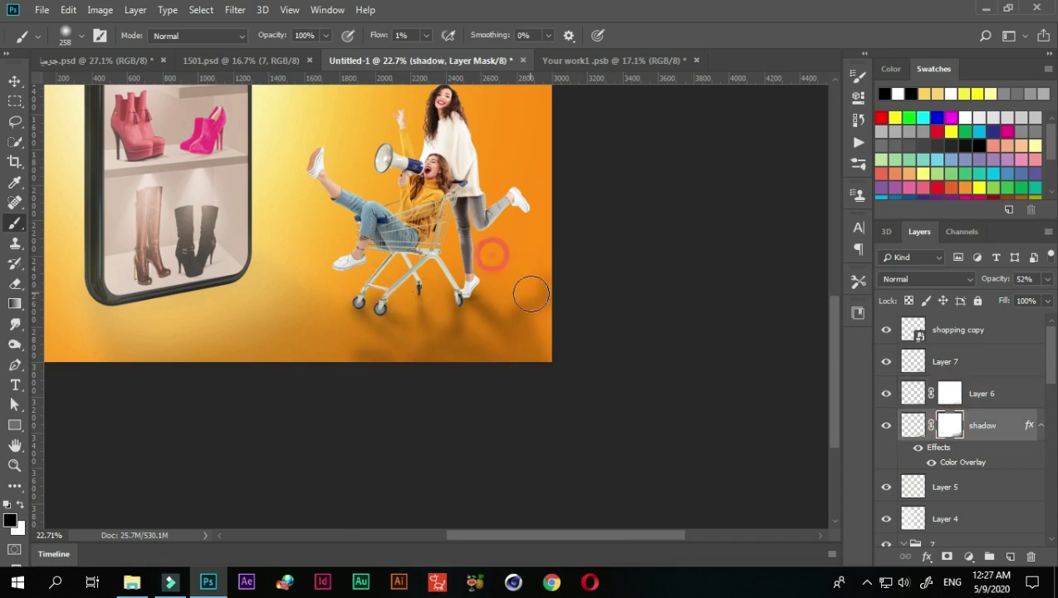
{"action": "left_click", "coordinate": [947, 395]}
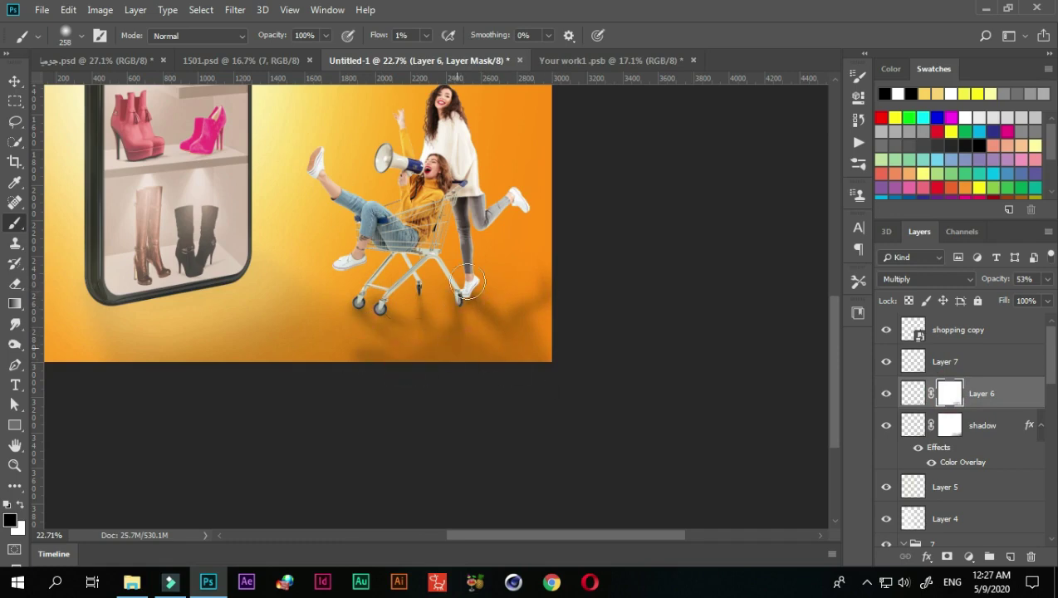
Set the shadow layer's opacity to 67% and Layer 6's opacity to 36%.
{"action": "scroll", "coordinate": [446, 360], "scroll_direction": "up", "scroll_amount": 2}
{"action": "scroll", "coordinate": [559, 498], "scroll_direction": "up", "scroll_amount": 2}
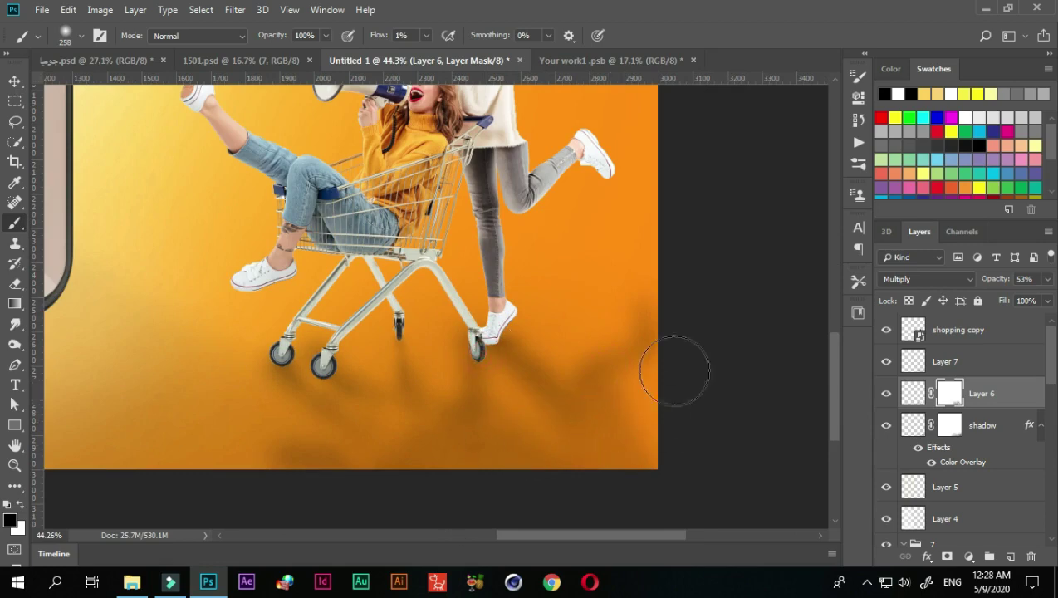
{"action": "left_click", "coordinate": [913, 425]}
{"action": "left_click", "coordinate": [1046, 278]}
{"action": "left_click", "coordinate": [1020, 298]}
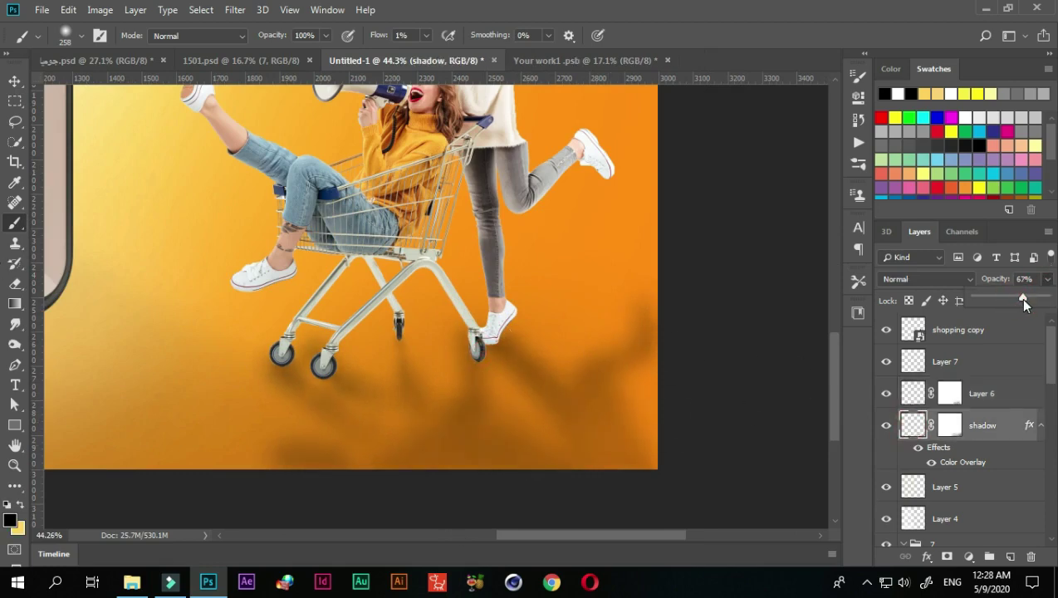
{"action": "scroll", "coordinate": [713, 390], "scroll_direction": "down", "scroll_amount": 2}
{"action": "left_click", "coordinate": [949, 425]}
{"action": "left_click", "coordinate": [937, 394]}
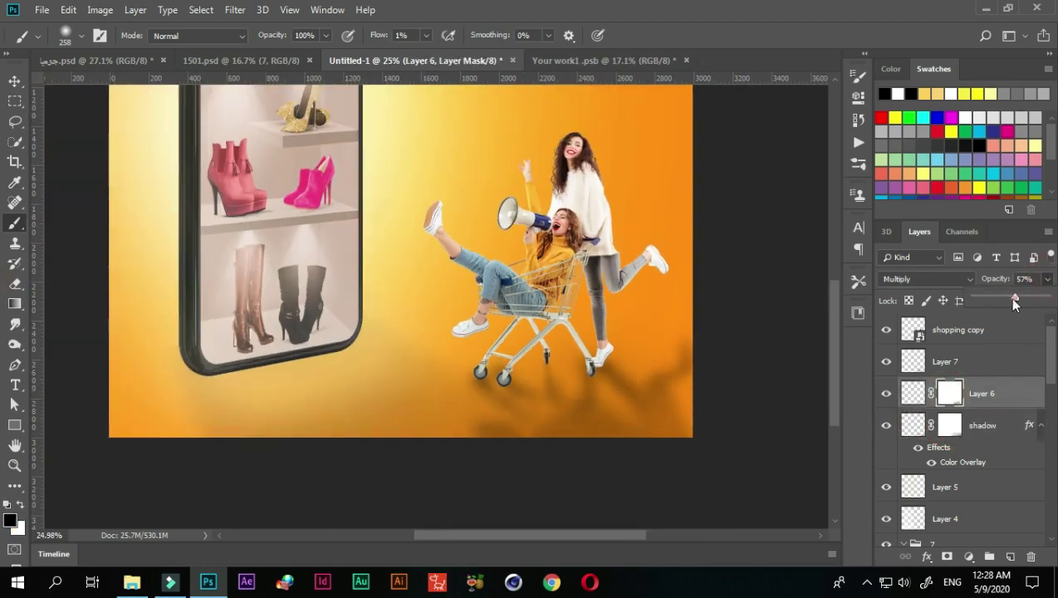
{"action": "left_click", "coordinate": [945, 389]}
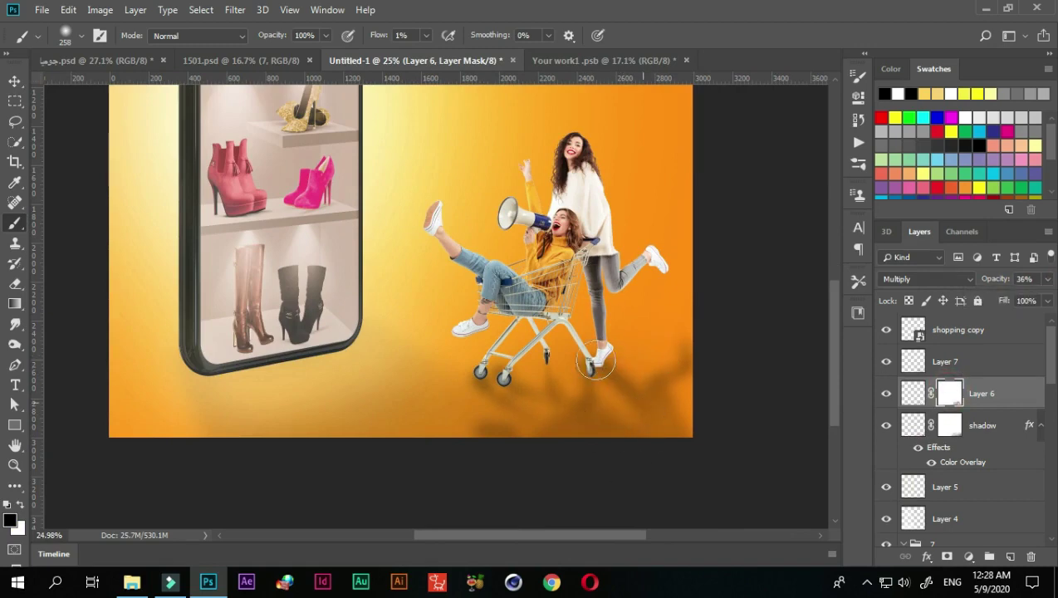
Raise brush flow to 3% and lower Layer 7's opacity to 49%.
{"action": "left_click", "coordinate": [425, 34]}
{"action": "left_click_drag", "start_coordinate": [429, 56], "coordinate": [432, 56]}
{"action": "left_click", "coordinate": [949, 426]}
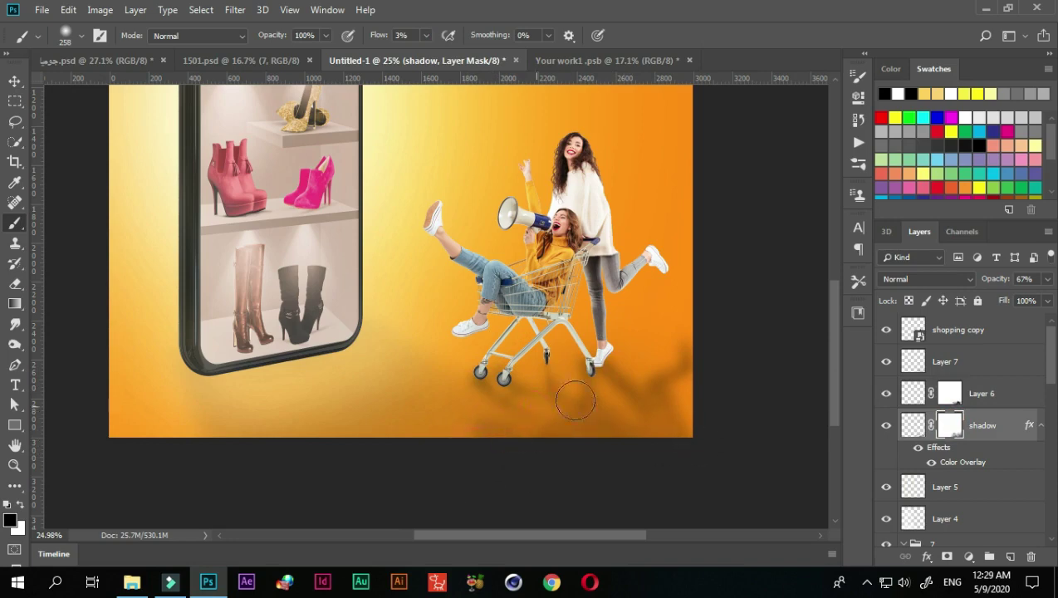
{"action": "scroll", "coordinate": [479, 452], "scroll_direction": "down", "scroll_amount": 3}
{"action": "scroll", "coordinate": [498, 429], "scroll_direction": "up", "scroll_amount": 2}
{"action": "scroll", "coordinate": [482, 370], "scroll_direction": "up", "scroll_amount": 2}
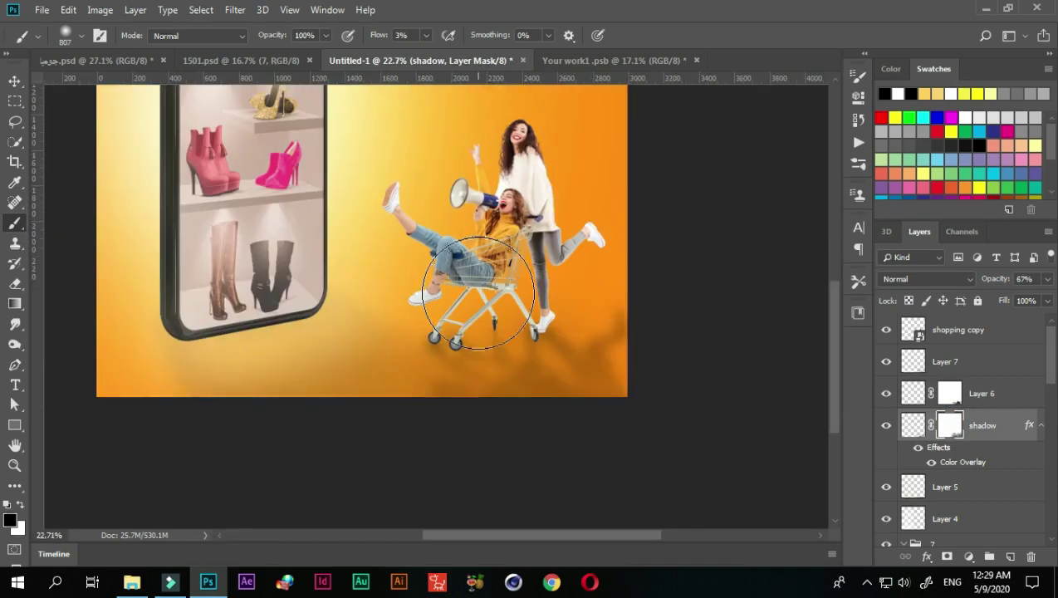
{"action": "scroll", "coordinate": [498, 498], "scroll_direction": "down", "scroll_amount": 2}
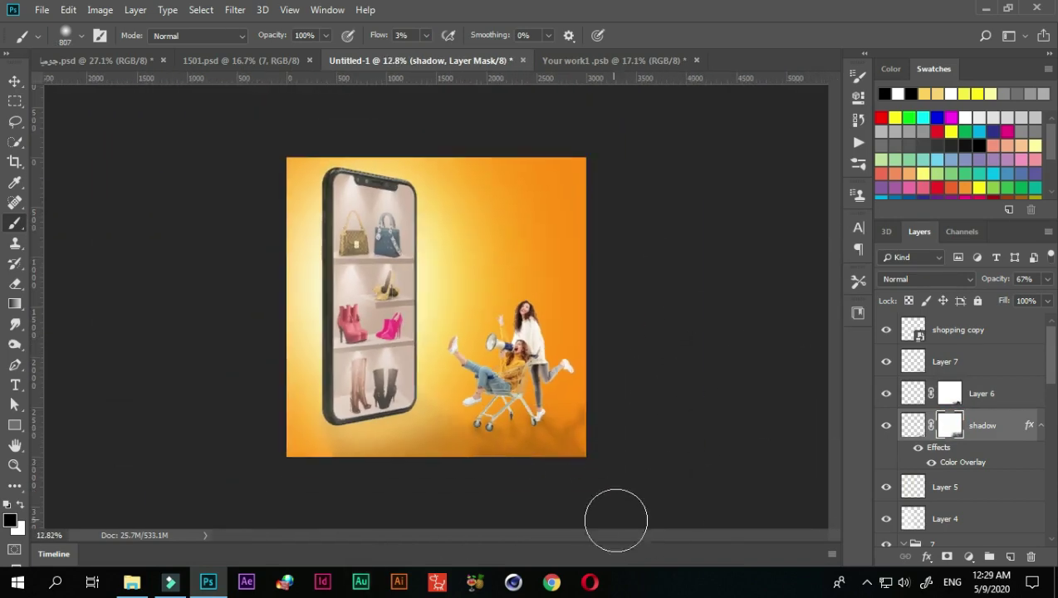
{"action": "key", "text": "alt+bracketright"}
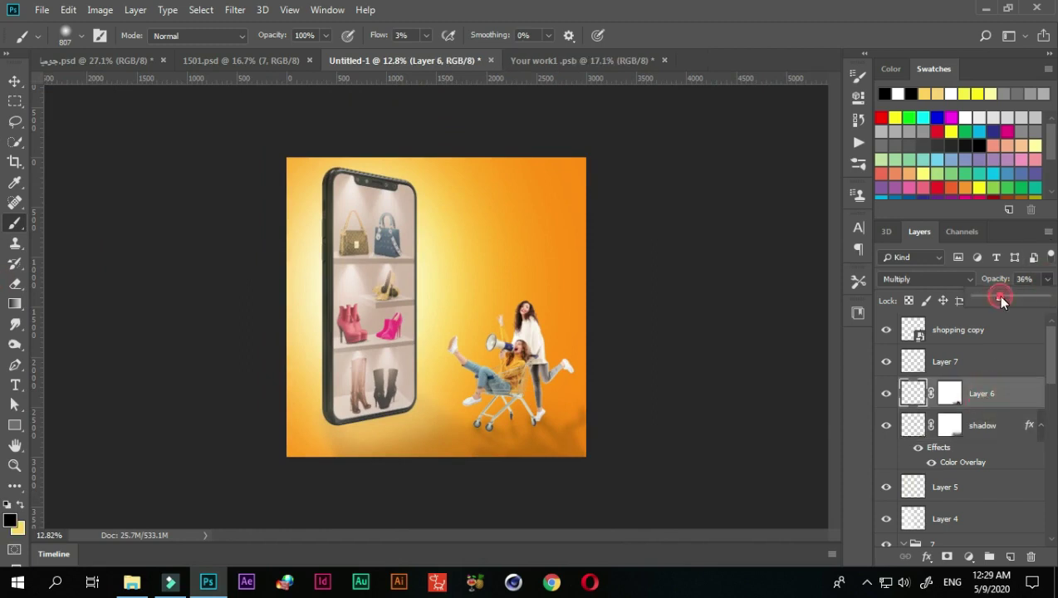
{"action": "left_click", "coordinate": [948, 425]}
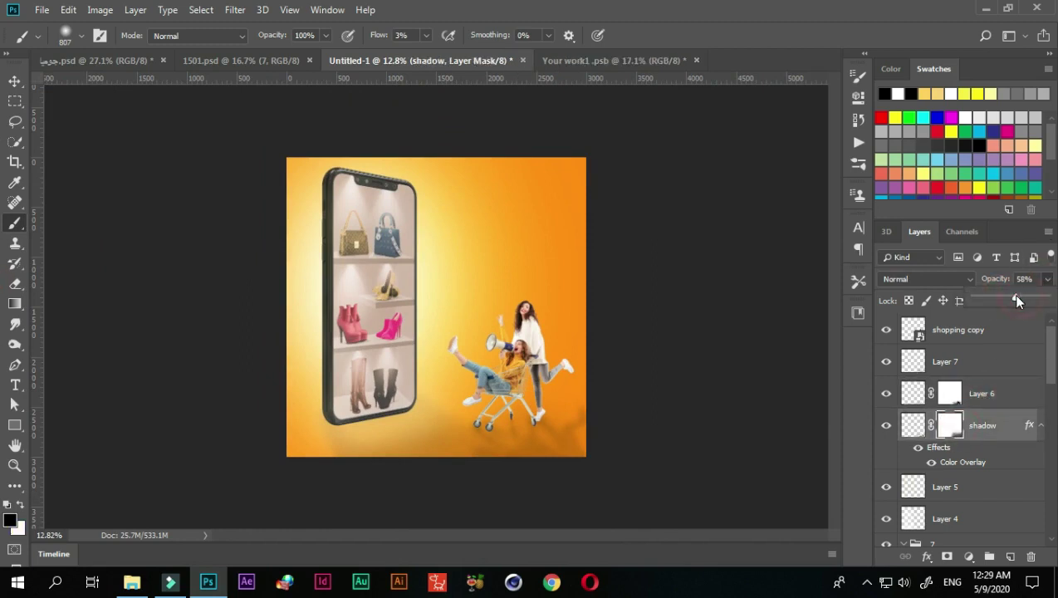
{"action": "key", "text": "alt+bracketright"}
{"action": "key", "text": "alt+bracketright"}
{"action": "left_click", "coordinate": [1007, 300]}
Review the softened shadows and select Layer 5.
{"action": "scroll", "coordinate": [484, 448], "scroll_direction": "up", "scroll_amount": 2}
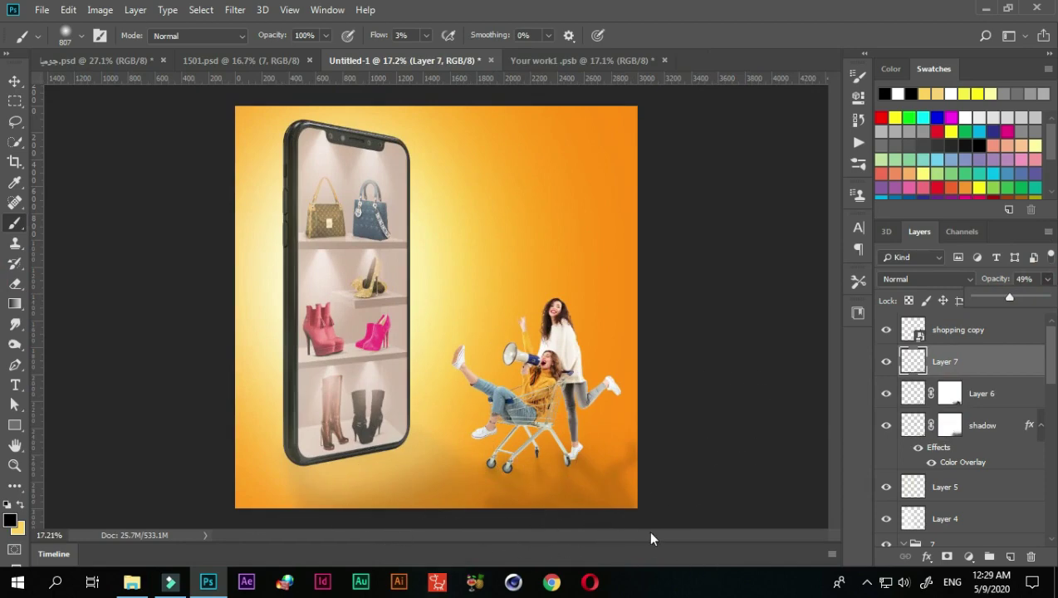
{"action": "scroll", "coordinate": [651, 539], "scroll_direction": "down", "scroll_amount": 2}
{"action": "scroll", "coordinate": [538, 496], "scroll_direction": "up", "scroll_amount": 3}
{"action": "scroll", "coordinate": [1013, 423], "scroll_direction": "down", "scroll_amount": 1}
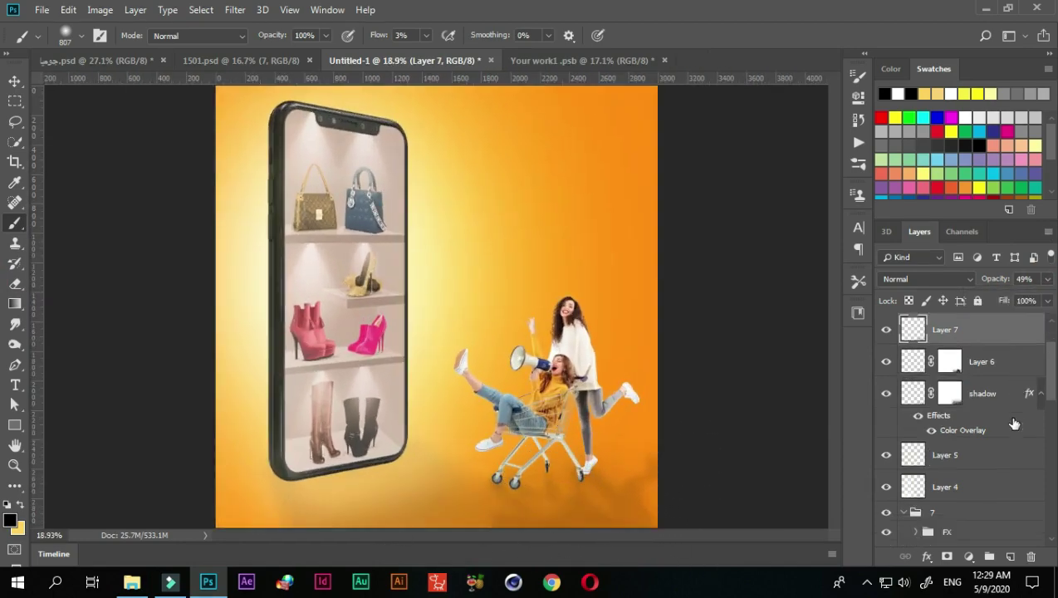
{"action": "scroll", "coordinate": [1014, 423], "scroll_direction": "down", "scroll_amount": 2}
{"action": "scroll", "coordinate": [985, 417], "scroll_direction": "up", "scroll_amount": 3}
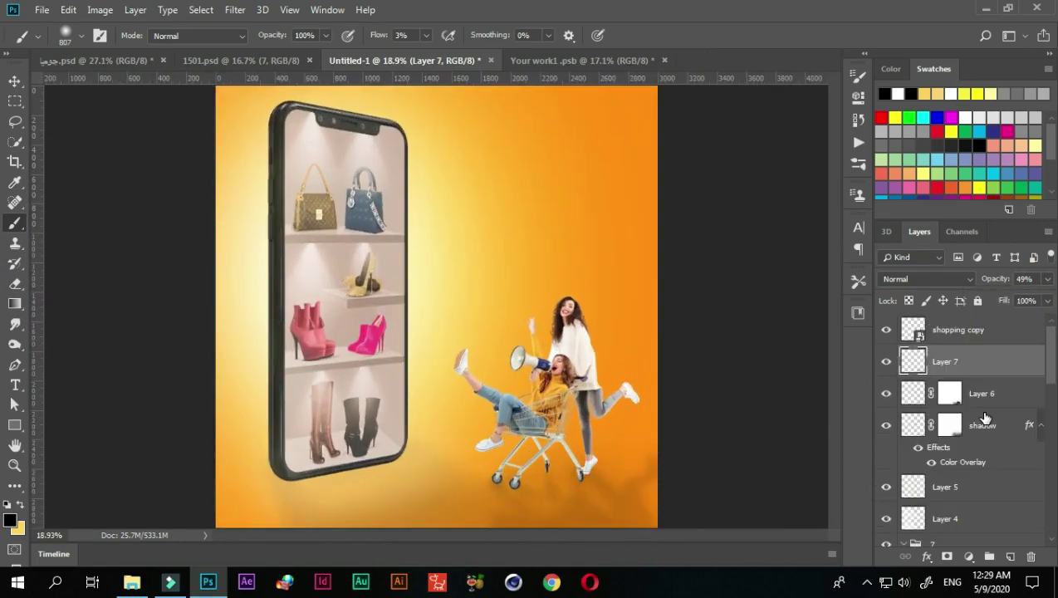
{"action": "left_click", "coordinate": [947, 490]}
Add a Screen-blended layer, paint a yellow glow behind the women, and raise brush flow to 100%.
{"action": "left_click", "coordinate": [1009, 556]}
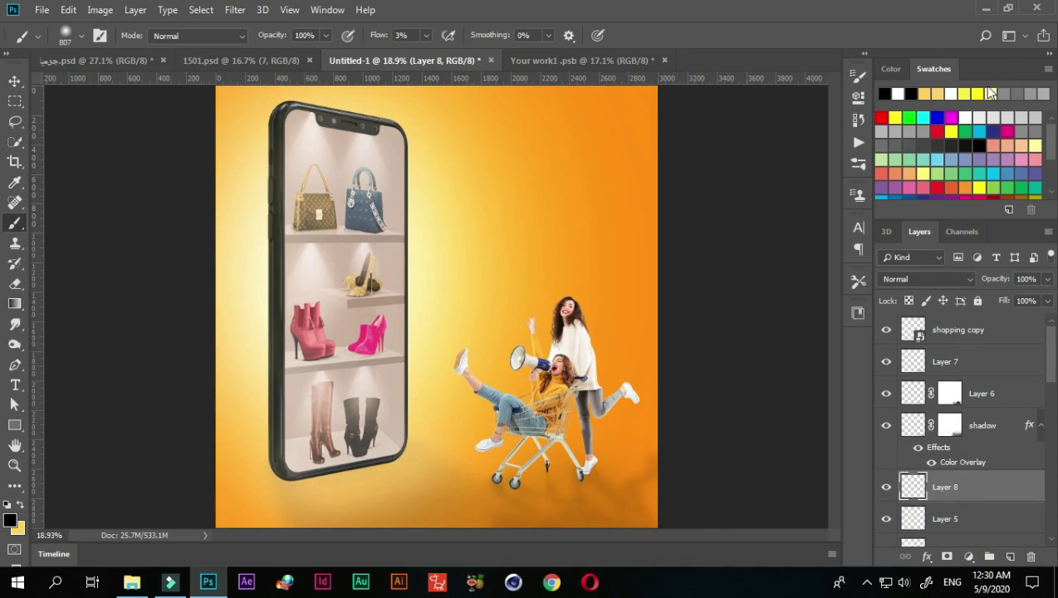
{"action": "left_click", "coordinate": [969, 279]}
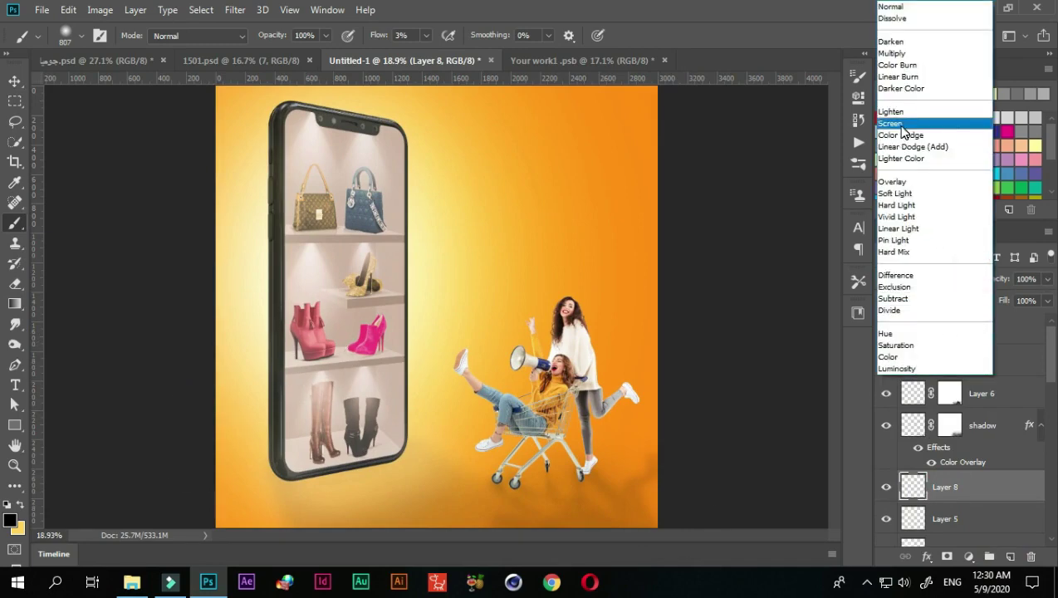
{"action": "left_click", "coordinate": [898, 123]}
{"action": "left_click", "coordinate": [1021, 91]}
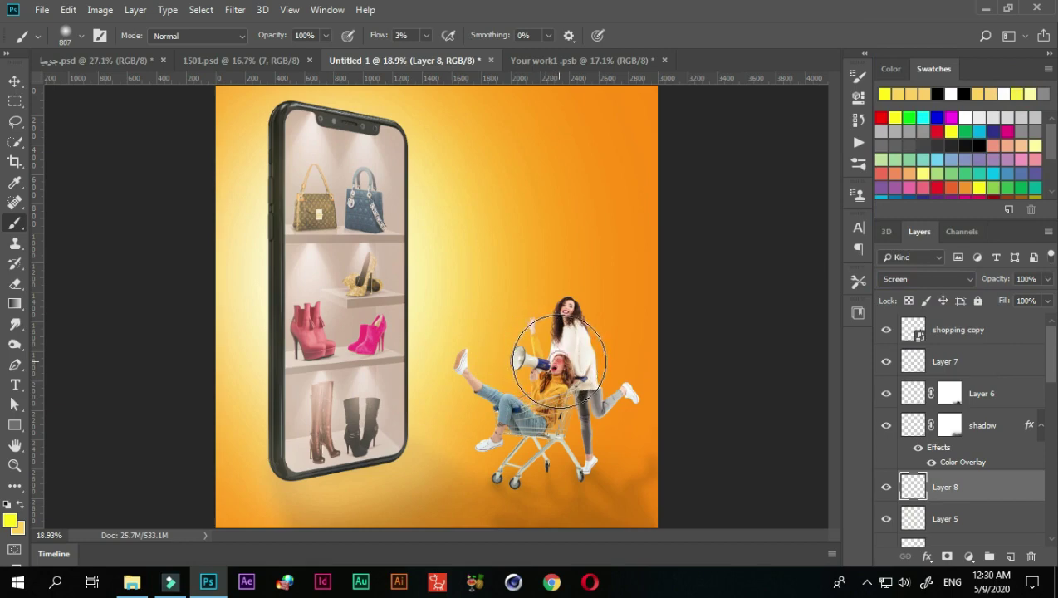
{"action": "left_click_drag", "start_coordinate": [558, 361], "coordinate": [563, 359]}
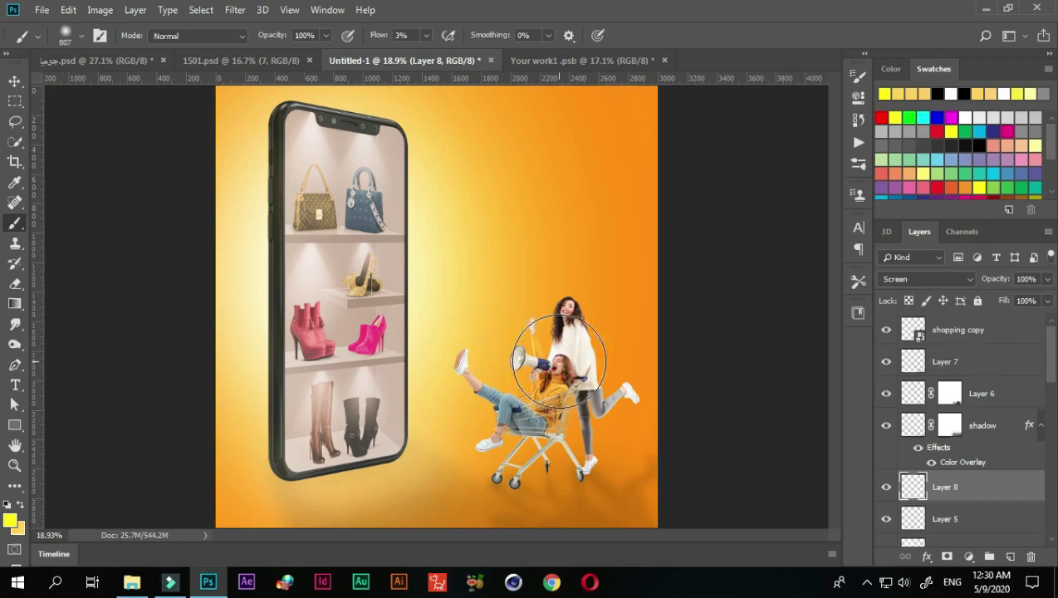
{"action": "left_click", "coordinate": [426, 36]}
{"action": "left_click_drag", "start_coordinate": [421, 52], "coordinate": [503, 76]}
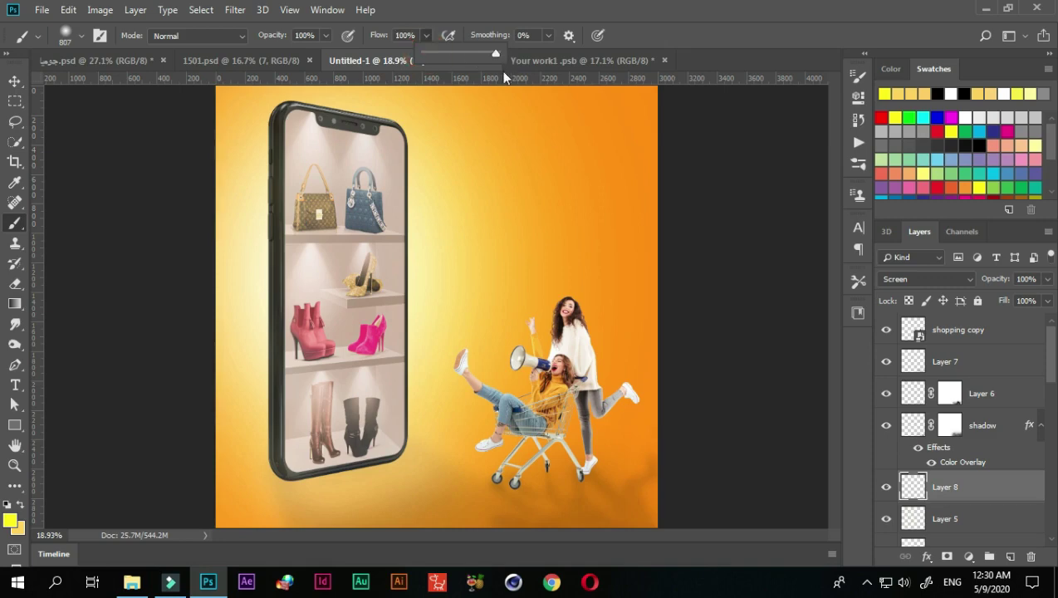
Enlarge and widen the yellow glow and set its layer opacity to 77%.
{"action": "scroll", "coordinate": [507, 236], "scroll_direction": "up", "scroll_amount": 1}
{"action": "key", "text": "v"}
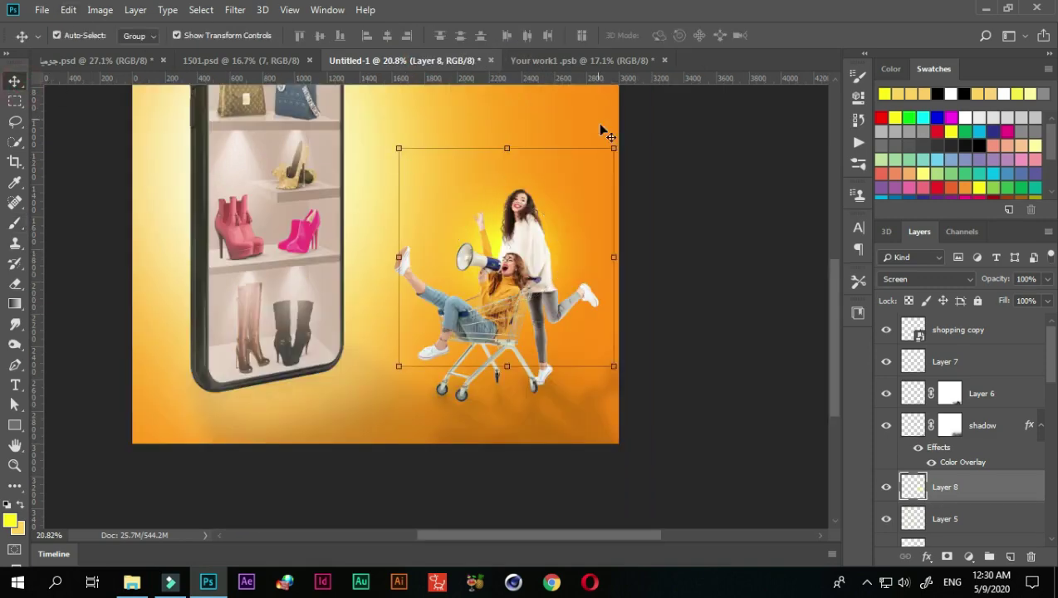
{"action": "left_click_drag", "start_coordinate": [613, 147], "coordinate": [691, 89]}
{"action": "key", "text": "ctrl+minus"}
{"action": "left_click_drag", "start_coordinate": [677, 357], "coordinate": [706, 348]}
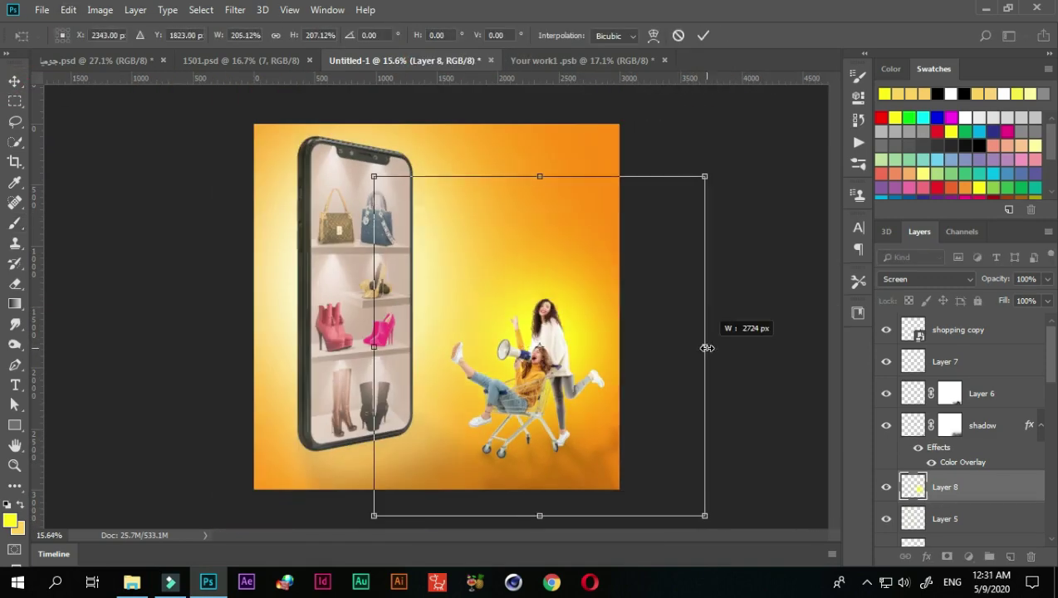
{"action": "scroll", "coordinate": [706, 348], "scroll_direction": "down", "scroll_amount": 4}
{"action": "key", "text": "7"}
{"action": "key", "text": "7"}
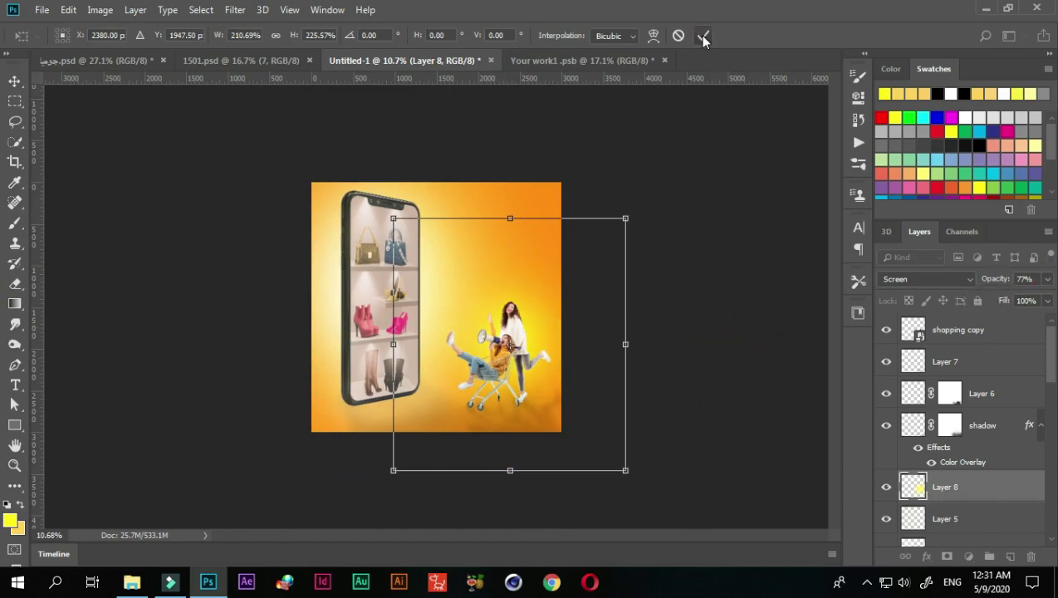
{"action": "left_click", "coordinate": [703, 37]}
Paint a white glow on a new Layer 9 and start enlarging it.
{"action": "key", "text": "d"}
{"action": "key", "text": "x"}
{"action": "key", "text": "ctrl+shift+alt+n"}
{"action": "key", "text": "b"}
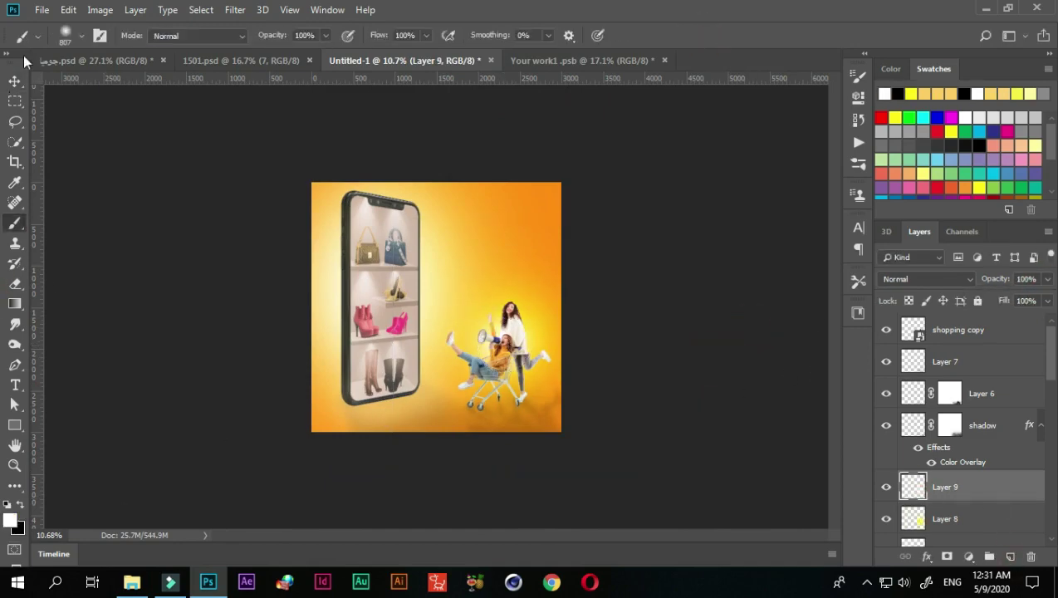
{"action": "key", "text": "v"}
{"action": "key", "text": "ctrl+plus"}
{"action": "left_click_drag", "start_coordinate": [653, 262], "coordinate": [549, 200]}
Stretch the white glow wider, taller and upward, then confirm its size.
{"action": "key", "text": "ctrl+minus"}
{"action": "scroll", "coordinate": [528, 435], "scroll_direction": "up", "scroll_amount": 2}
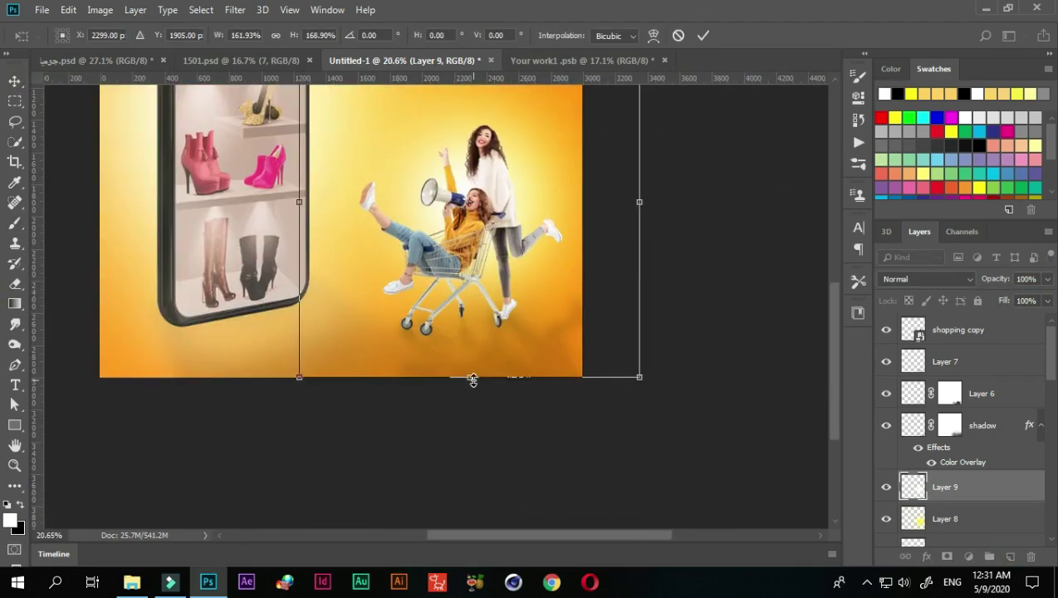
{"action": "left_click_drag", "start_coordinate": [472, 380], "coordinate": [472, 413]}
{"action": "left_click_drag", "start_coordinate": [299, 217], "coordinate": [266, 217]}
{"action": "left_click_drag", "start_coordinate": [641, 224], "coordinate": [662, 224]}
{"action": "left_click_drag", "start_coordinate": [267, 217], "coordinate": [224, 217]}
{"action": "scroll", "coordinate": [448, 420], "scroll_direction": "down", "scroll_amount": 2}
{"action": "left_click_drag", "start_coordinate": [508, 191], "coordinate": [509, 201]}
{"action": "left_click_drag", "start_coordinate": [657, 356], "coordinate": [677, 352]}
{"action": "left_click", "coordinate": [702, 34]}
Set the white glow layer to Screen blending at 82% opacity.
{"action": "left_click", "coordinate": [927, 278]}
{"action": "left_click", "coordinate": [897, 123]}
{"action": "left_click", "coordinate": [1047, 279]}
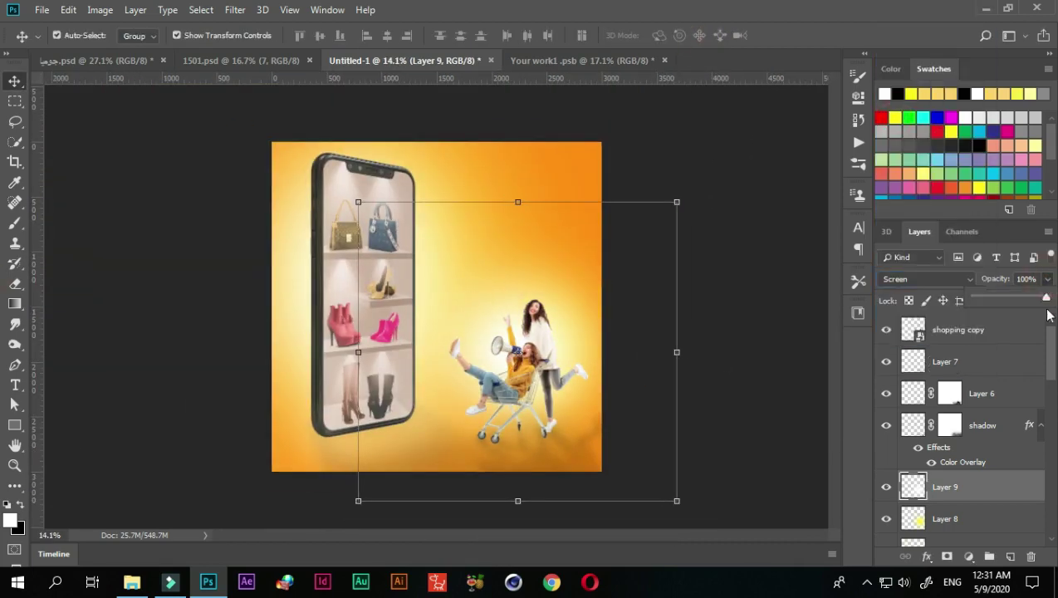
{"action": "left_click", "coordinate": [739, 349]}
{"action": "scroll", "coordinate": [490, 398], "scroll_direction": "up", "scroll_amount": 2}
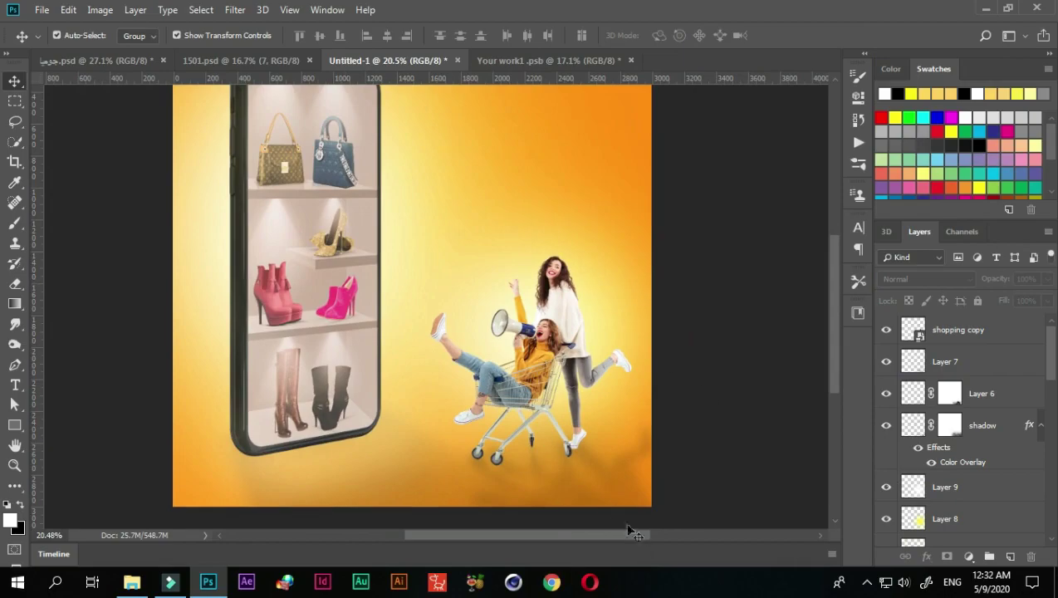
{"action": "scroll", "coordinate": [490, 407], "scroll_direction": "down", "scroll_amount": 2}
Place the shopping bags image, flip it horizontally, and shrink it beside the cart.
{"action": "left_click", "coordinate": [132, 581]}
{"action": "left_click_drag", "start_coordinate": [508, 166], "coordinate": [438, 390]}
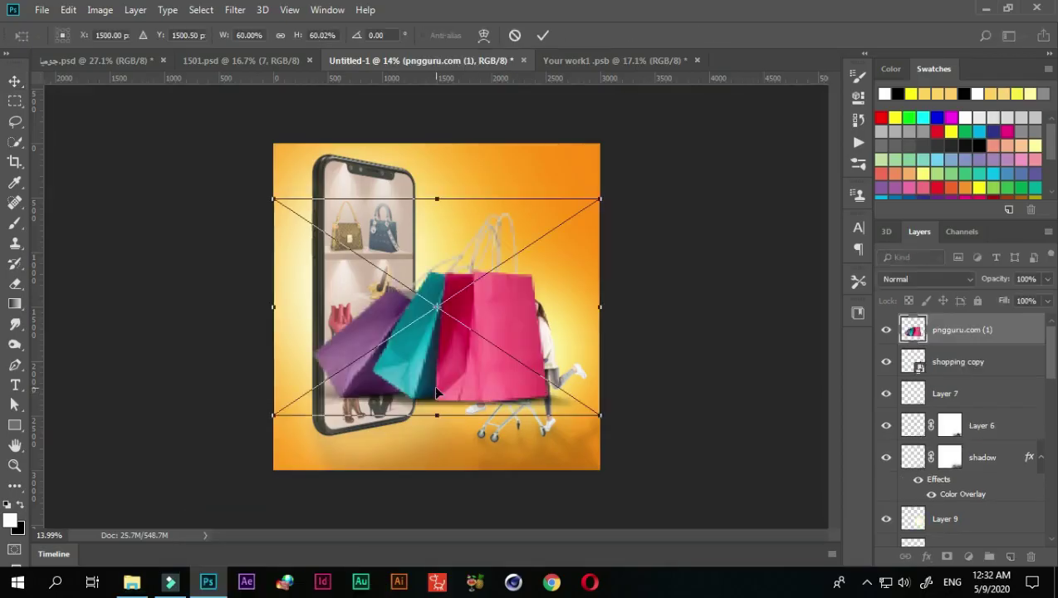
{"action": "right_click", "coordinate": [448, 382]}
{"action": "left_click", "coordinate": [504, 528]}
{"action": "mouse_move", "coordinate": [604, 200]}
{"action": "left_mouse_down"}
{"action": "mouse_move", "coordinate": [501, 160]}
{"action": "mouse_move", "coordinate": [438, 390]}
{"action": "left_mouse_up"}
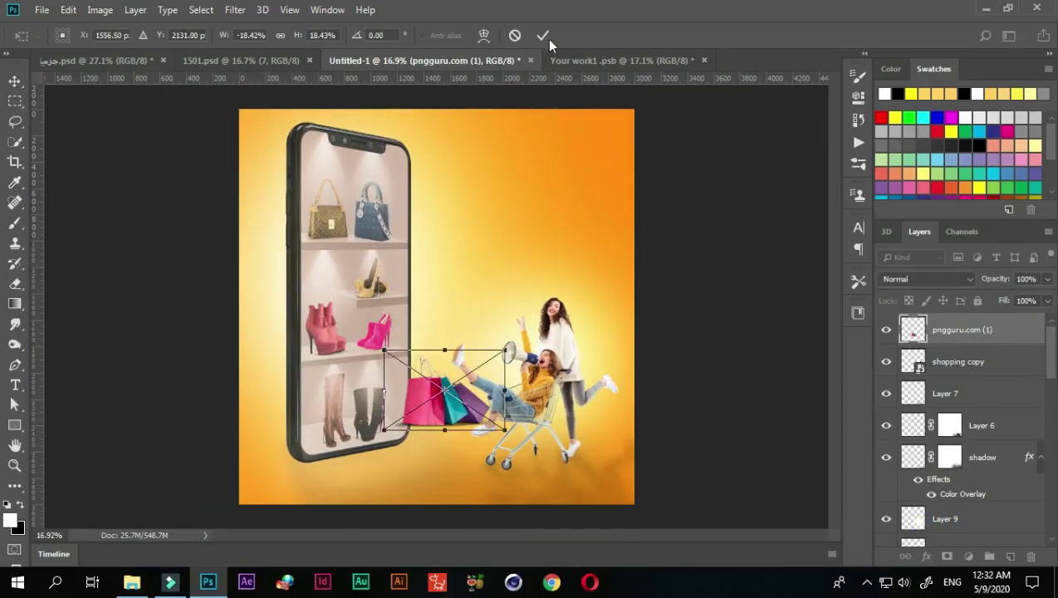
{"action": "left_click", "coordinate": [542, 35]}
Move the bags layer below Shape 1 and shrink the bags further.
{"action": "left_click_drag", "start_coordinate": [960, 334], "coordinate": [964, 461]}
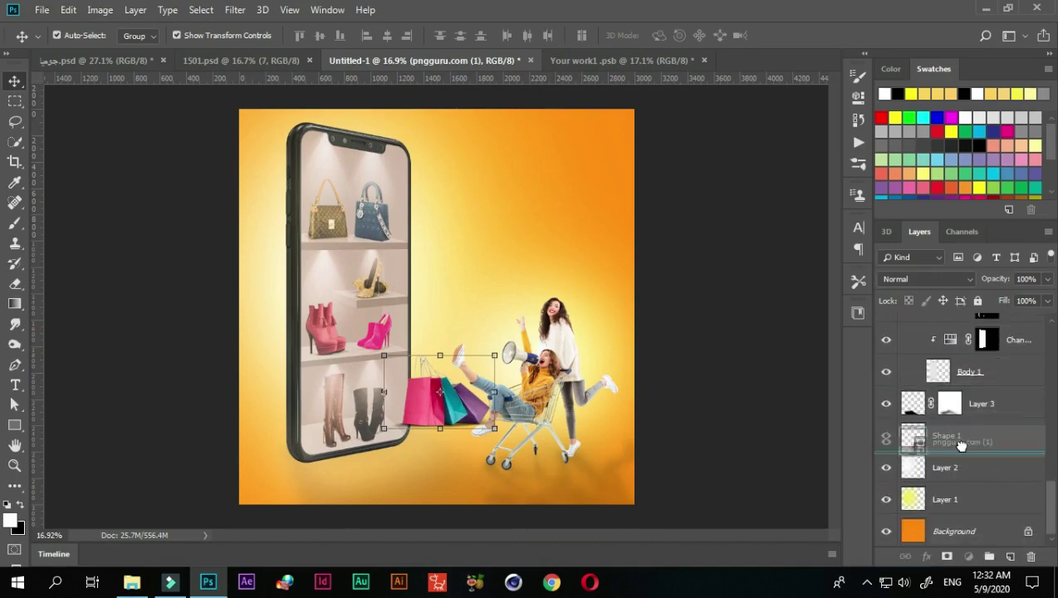
{"action": "key", "text": "ctrl+t"}
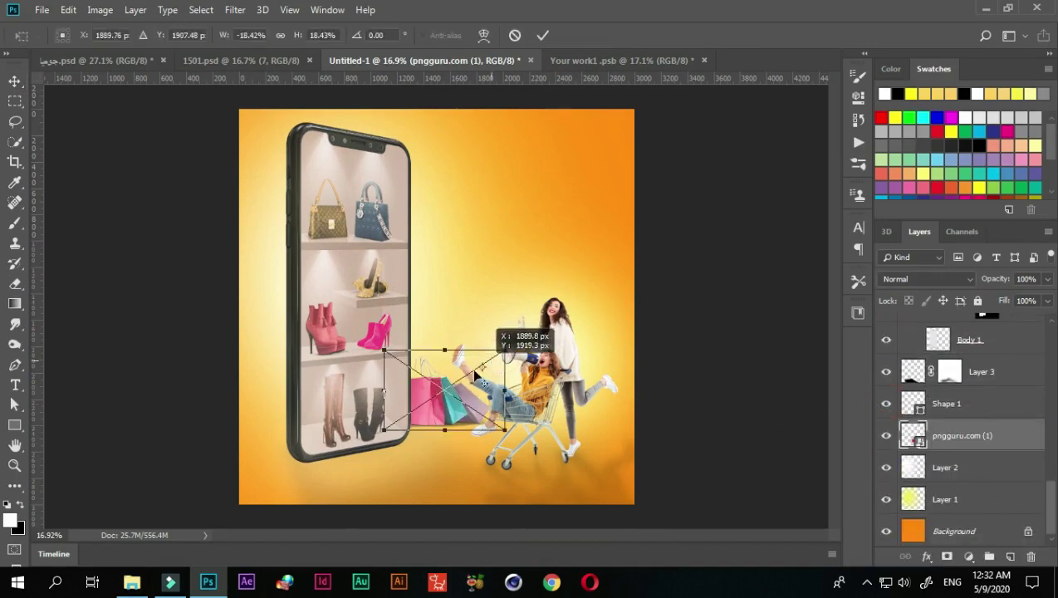
{"action": "left_click_drag", "start_coordinate": [493, 355], "coordinate": [484, 363]}
{"action": "left_click", "coordinate": [542, 35]}
{"action": "left_click", "coordinate": [449, 405]}
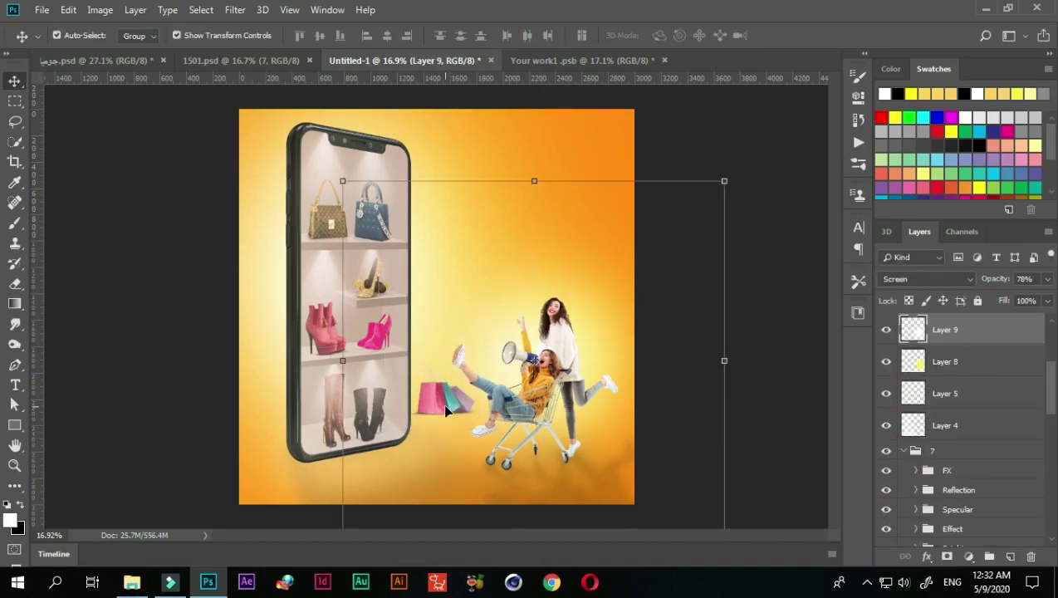
{"action": "scroll", "coordinate": [946, 437], "scroll_direction": "down", "scroll_amount": 5}
{"action": "left_click", "coordinate": [947, 437]}
{"action": "key", "text": "ctrl+t"}
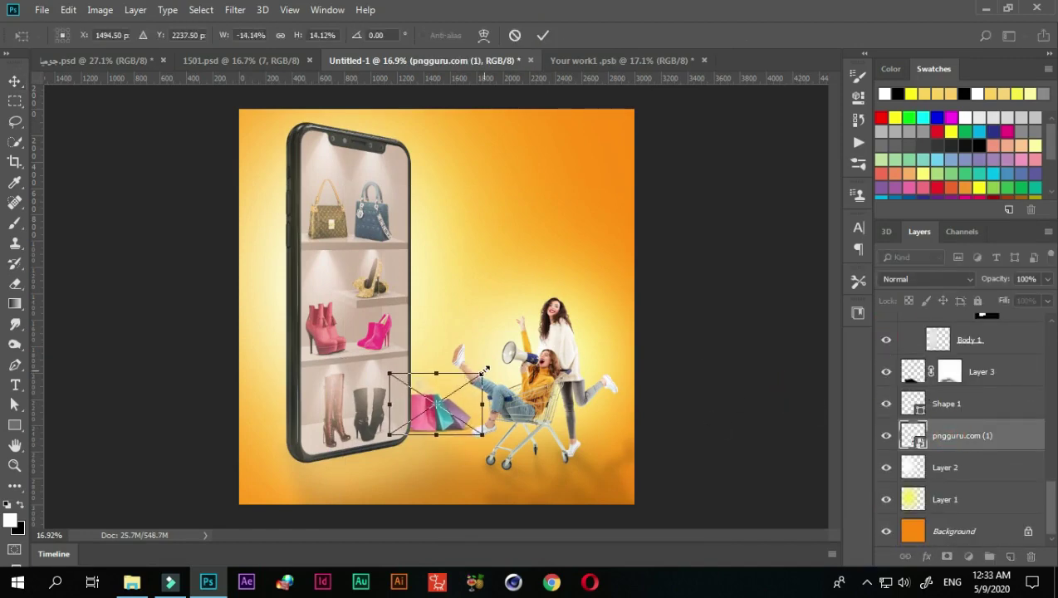
Shrink the shopping bags and move them into the bottom-left corner.
{"action": "key", "text": "Return"}
{"action": "scroll", "coordinate": [444, 431], "scroll_direction": "down", "scroll_amount": 1}
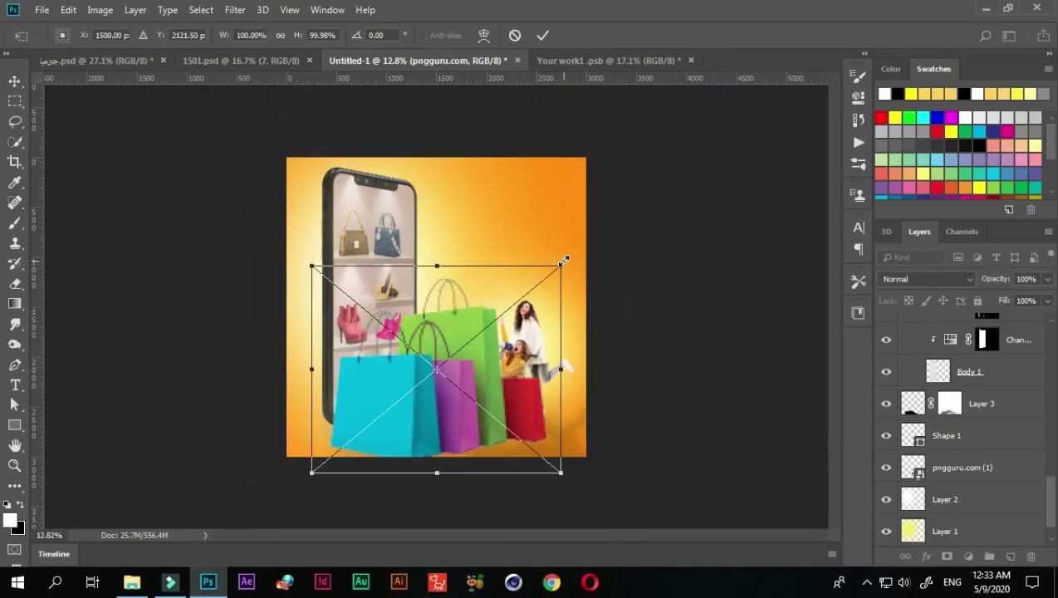
{"action": "mouse_move", "coordinate": [564, 261]}
{"action": "left_mouse_down"}
{"action": "mouse_move", "coordinate": [401, 397]}
{"action": "mouse_move", "coordinate": [366, 411]}
{"action": "mouse_move", "coordinate": [392, 369]}
{"action": "left_mouse_up"}
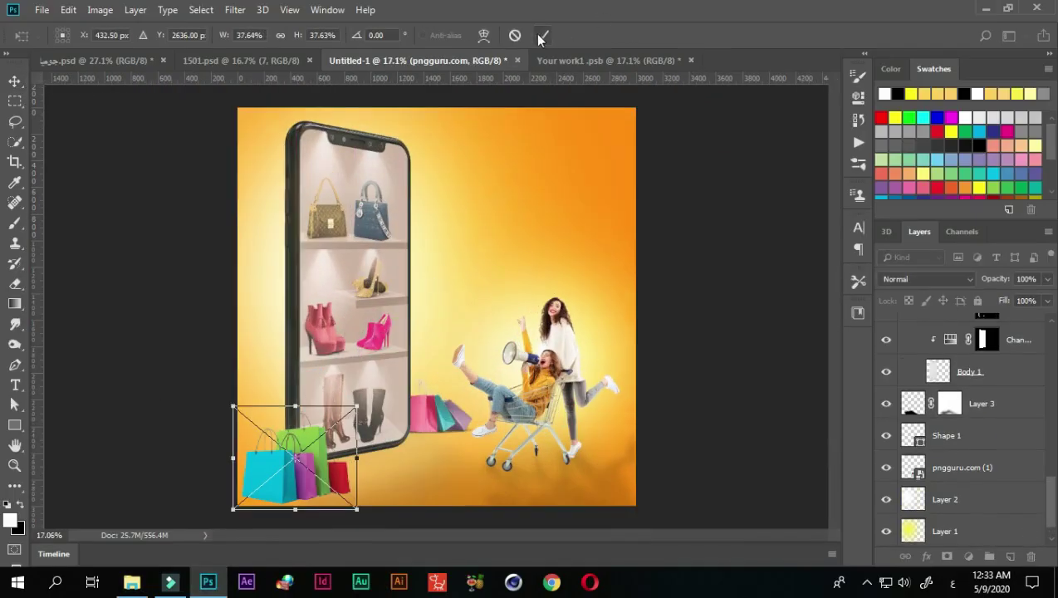
{"action": "left_click", "coordinate": [542, 35]}
{"action": "scroll", "coordinate": [380, 421], "scroll_direction": "up", "scroll_amount": 2}
{"action": "left_click", "coordinate": [264, 373]}
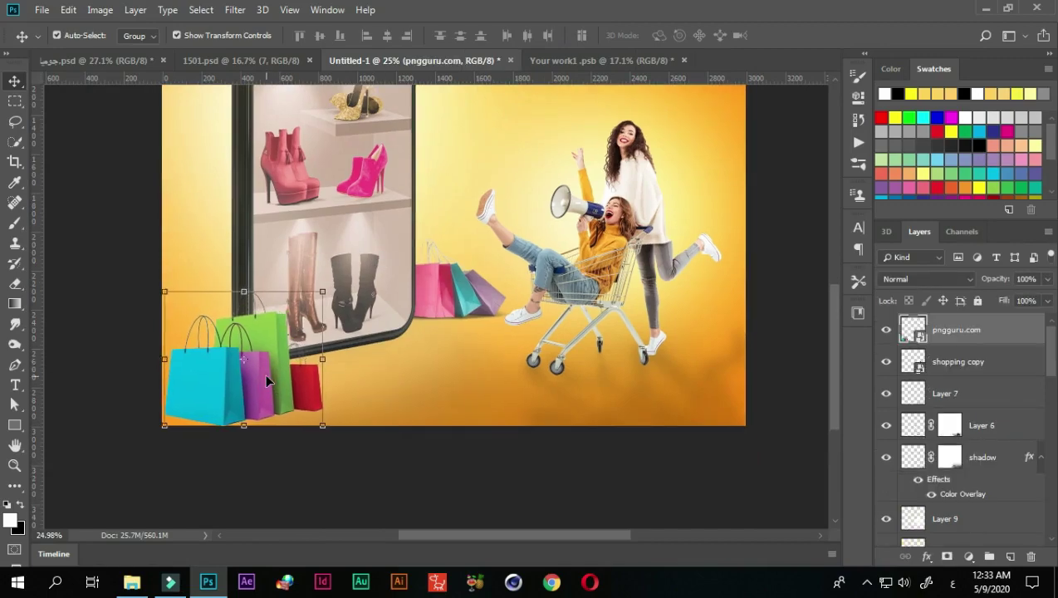
{"action": "scroll", "coordinate": [444, 503], "scroll_direction": "down", "scroll_amount": 2}
Place the teal shoe image, shrink and flip it, and set it beside the phone.
{"action": "left_click", "coordinate": [131, 581]}
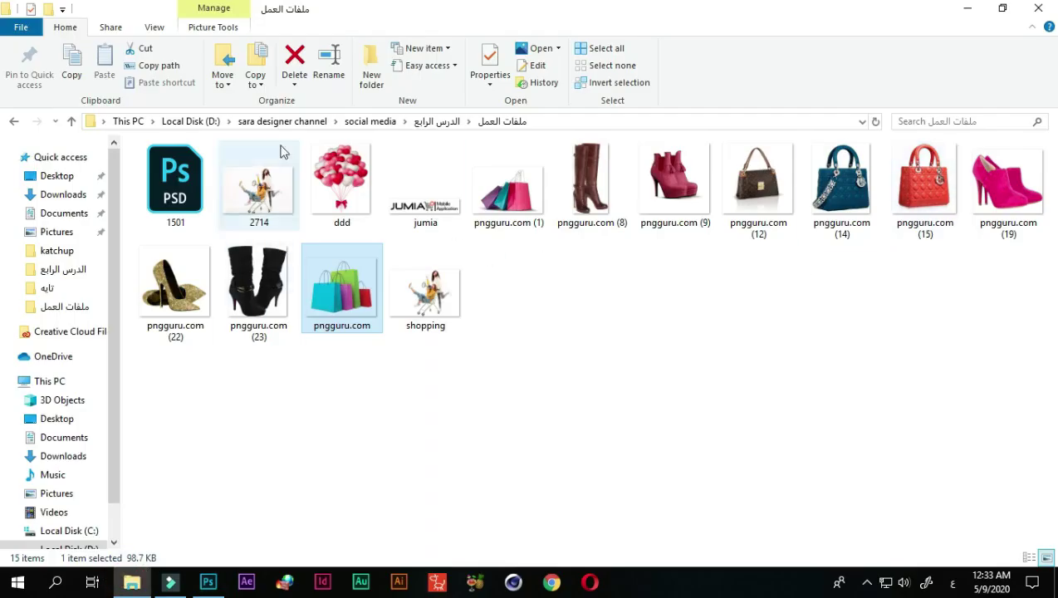
{"action": "left_click", "coordinate": [208, 581]}
{"action": "left_click", "coordinate": [132, 581]}
{"action": "left_click_drag", "start_coordinate": [508, 286], "coordinate": [407, 401]}
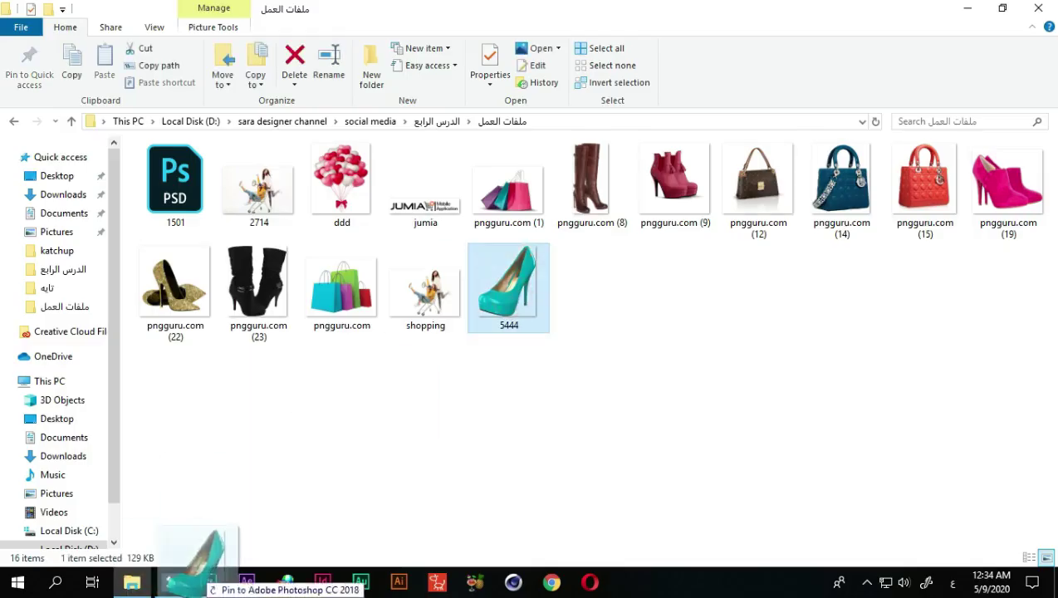
{"action": "mouse_move", "coordinate": [306, 467]}
{"action": "left_mouse_down"}
{"action": "mouse_move", "coordinate": [459, 335]}
{"action": "mouse_move", "coordinate": [453, 417]}
{"action": "mouse_move", "coordinate": [427, 444]}
{"action": "left_mouse_up"}
{"action": "scroll", "coordinate": [452, 316], "scroll_direction": "up", "scroll_amount": 1}
{"action": "scroll", "coordinate": [453, 417], "scroll_direction": "up", "scroll_amount": 2}
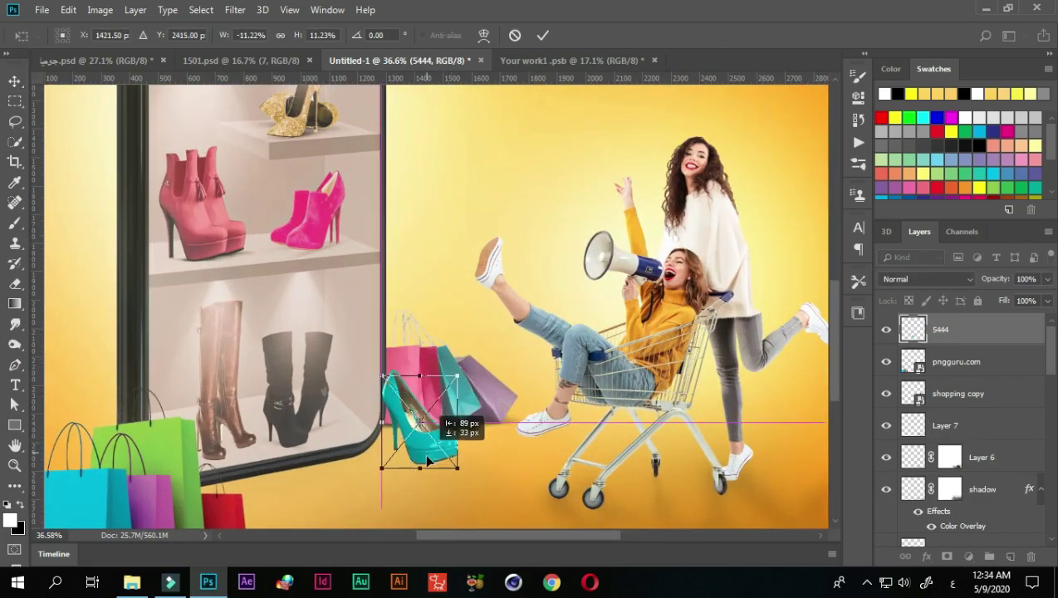
{"action": "left_click", "coordinate": [542, 35]}
{"action": "scroll", "coordinate": [508, 479], "scroll_direction": "down", "scroll_amount": 1}
{"action": "left_click", "coordinate": [508, 479]}
{"action": "scroll", "coordinate": [469, 478], "scroll_direction": "up", "scroll_amount": 2}
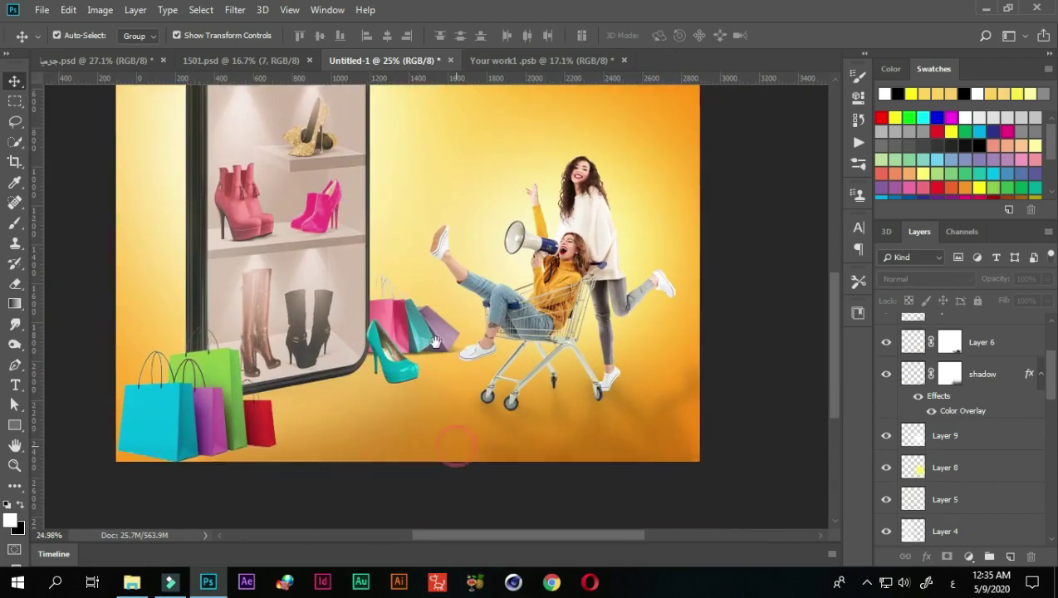
Paint a soft black dot on a new layer and squash and rotate it under the shoe.
{"action": "left_click", "coordinate": [334, 341]}
{"action": "key", "text": "b"}
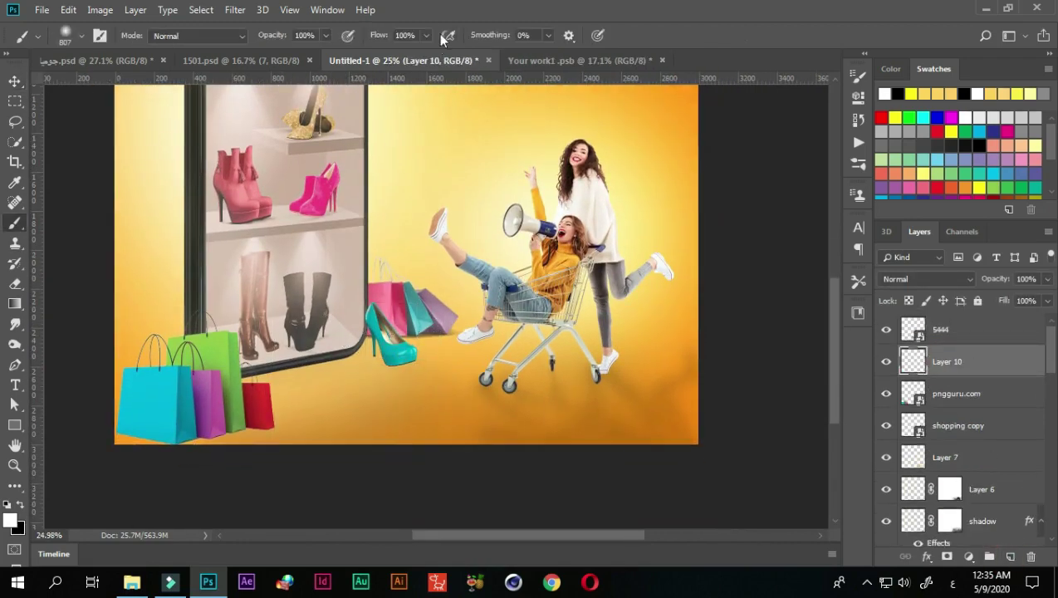
{"action": "left_click", "coordinate": [392, 384]}
{"action": "key", "text": "ctrl+t"}
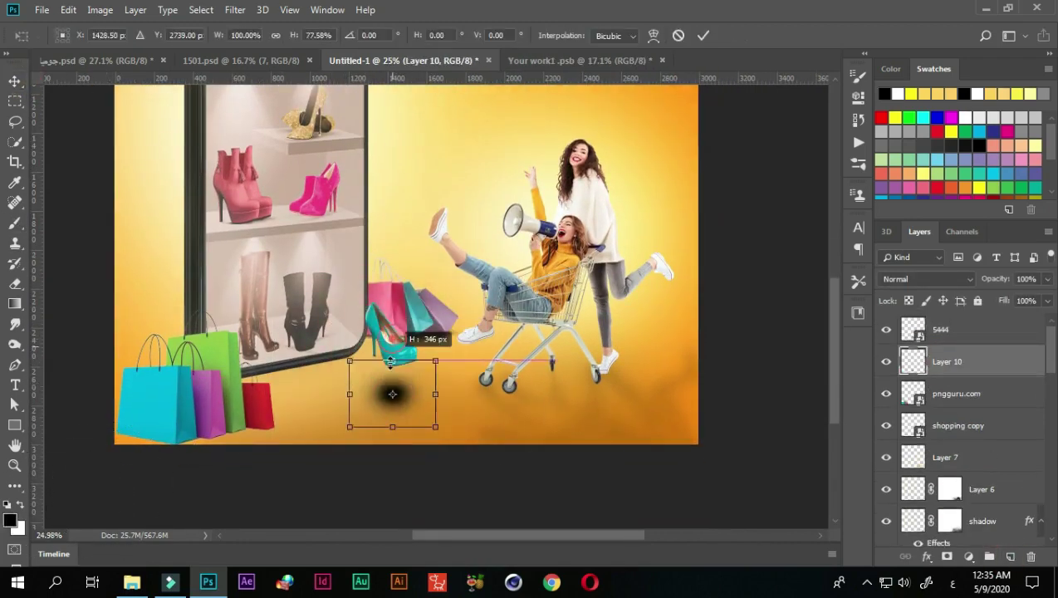
{"action": "scroll", "coordinate": [388, 390], "scroll_direction": "up", "scroll_amount": 3}
{"action": "mouse_move", "coordinate": [389, 359]}
{"action": "left_mouse_down"}
{"action": "mouse_move", "coordinate": [390, 380]}
{"action": "mouse_move", "coordinate": [390, 324]}
{"action": "left_mouse_up"}
{"action": "mouse_move", "coordinate": [469, 345]}
{"action": "left_mouse_down"}
{"action": "mouse_move", "coordinate": [448, 365]}
{"action": "mouse_move", "coordinate": [479, 311]}
{"action": "left_mouse_up"}
{"action": "left_click_drag", "start_coordinate": [331, 283], "coordinate": [315, 284]}
Set the shoe shadow layer to Multiply at about 48% opacity and confirm its shape.
{"action": "left_click", "coordinate": [1047, 279]}
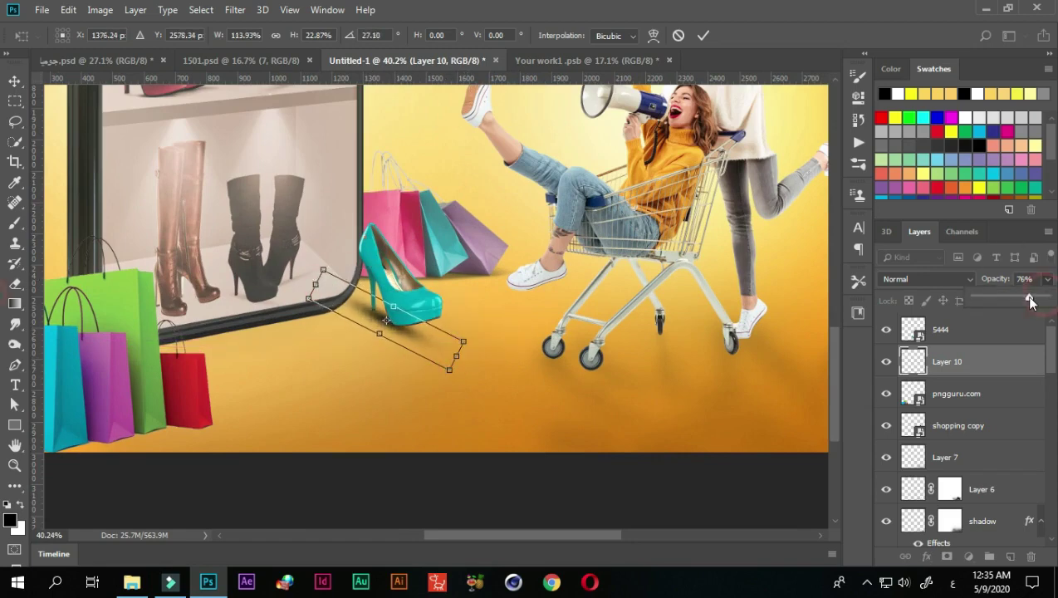
{"action": "left_click_drag", "start_coordinate": [1047, 296], "coordinate": [997, 298]}
{"action": "left_click", "coordinate": [971, 280]}
{"action": "left_click", "coordinate": [921, 56]}
{"action": "left_click", "coordinate": [1047, 279]}
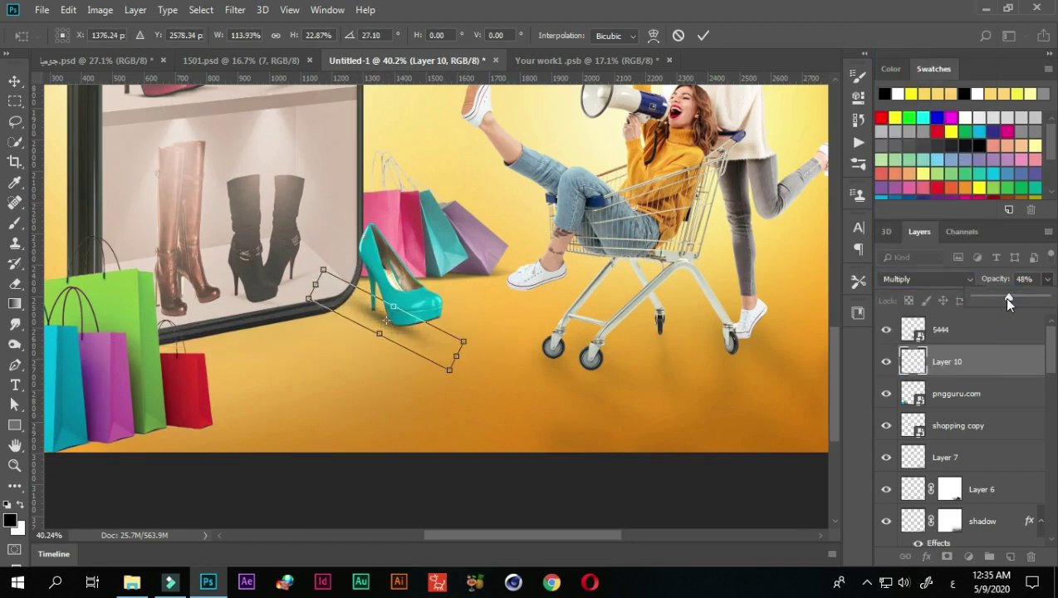
{"action": "key", "text": "Return"}
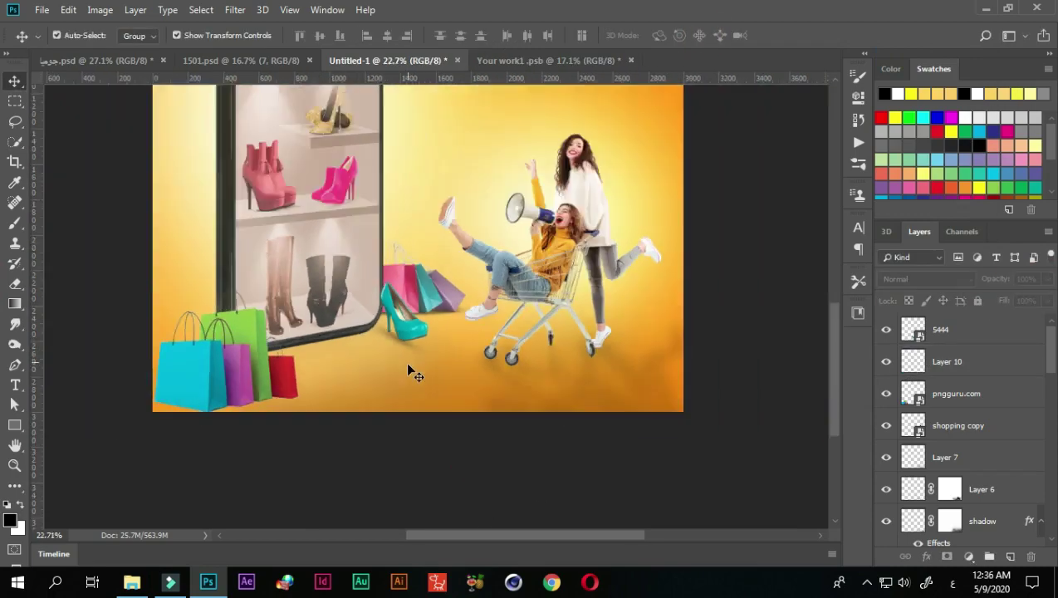
{"action": "scroll", "coordinate": [405, 371], "scroll_direction": "down", "scroll_amount": 3}
{"action": "scroll", "coordinate": [469, 457], "scroll_direction": "up", "scroll_amount": 1}
{"action": "scroll", "coordinate": [470, 458], "scroll_direction": "down", "scroll_amount": 2}
Add a Multiply layer above the shopping bags and paint a large soft black dab.
{"action": "left_click", "coordinate": [955, 425]}
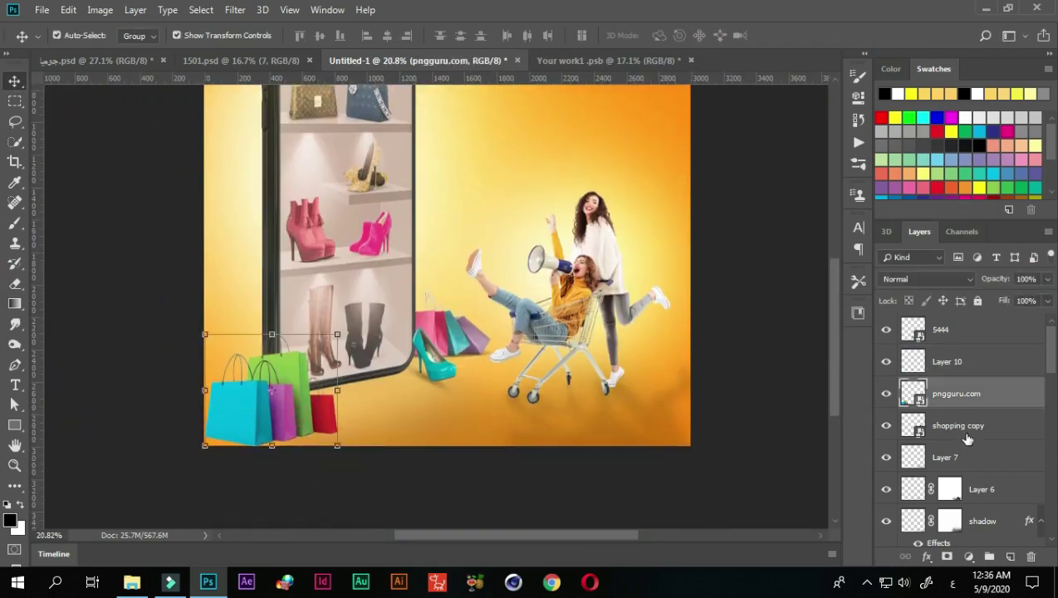
{"action": "key", "text": "ctrl+shift+alt+n"}
{"action": "key", "text": "shift+alt+m"}
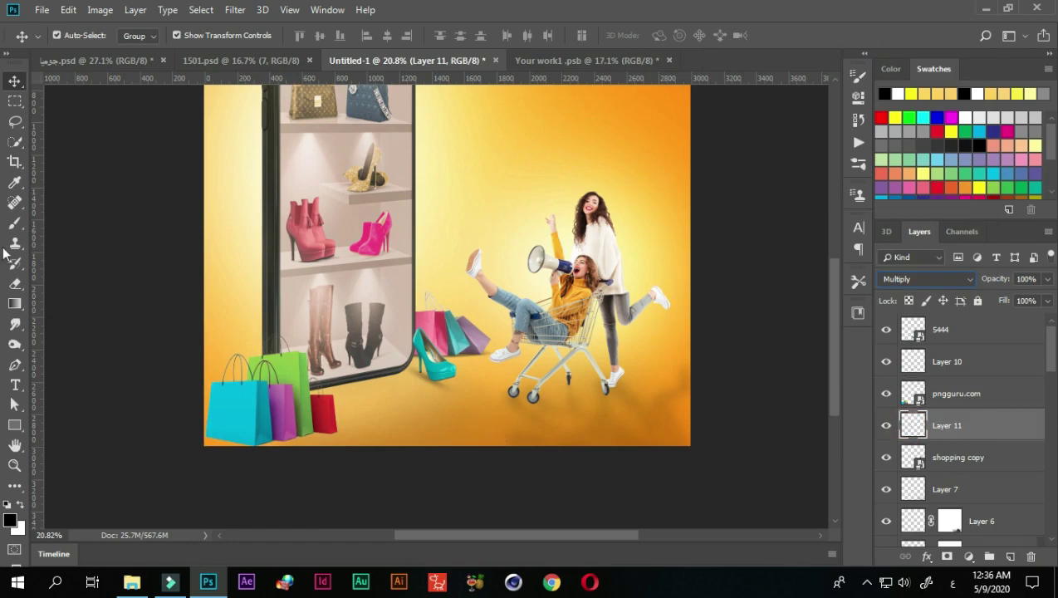
{"action": "key", "text": "b"}
{"action": "right_click", "coordinate": [428, 309]}
{"action": "key", "text": "Escape"}
{"action": "left_click", "coordinate": [410, 399]}
{"action": "key", "text": "v"}
Squash and stretch the dab into a flat shadow under the bags, faded to about two-thirds.
{"action": "key", "text": "ctrl+t"}
{"action": "mouse_move", "coordinate": [410, 319]}
{"action": "left_mouse_down"}
{"action": "mouse_move", "coordinate": [409, 407]}
{"action": "mouse_move", "coordinate": [286, 422]}
{"action": "left_mouse_up"}
{"action": "left_click_drag", "start_coordinate": [157, 421], "coordinate": [111, 422]}
{"action": "left_click_drag", "start_coordinate": [264, 450], "coordinate": [264, 455]}
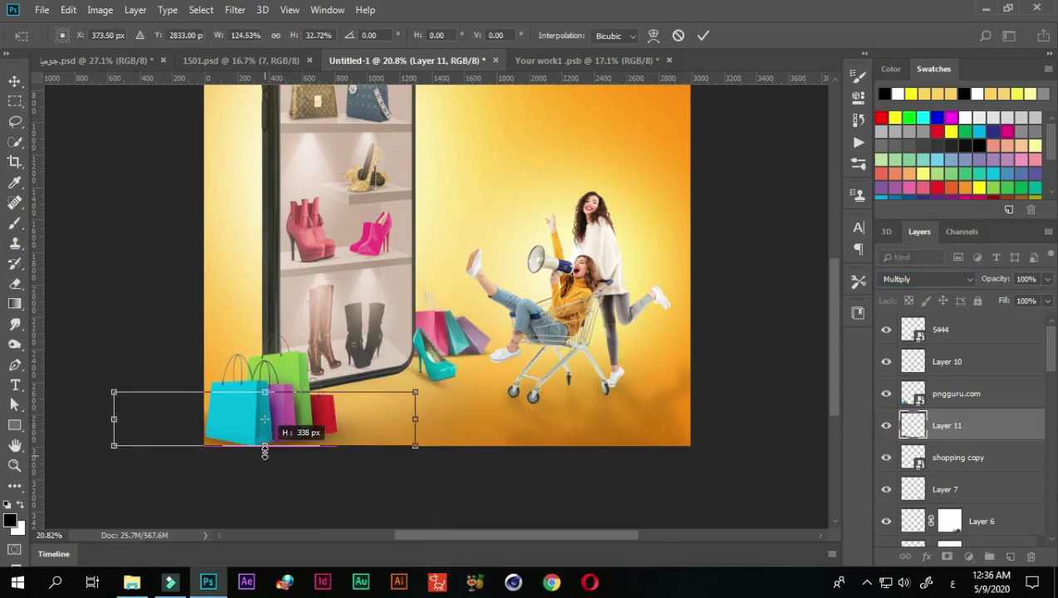
{"action": "scroll", "coordinate": [278, 462], "scroll_direction": "up", "scroll_amount": 5}
{"action": "left_click_drag", "start_coordinate": [257, 347], "coordinate": [258, 331]}
{"action": "left_click_drag", "start_coordinate": [500, 392], "coordinate": [517, 392]}
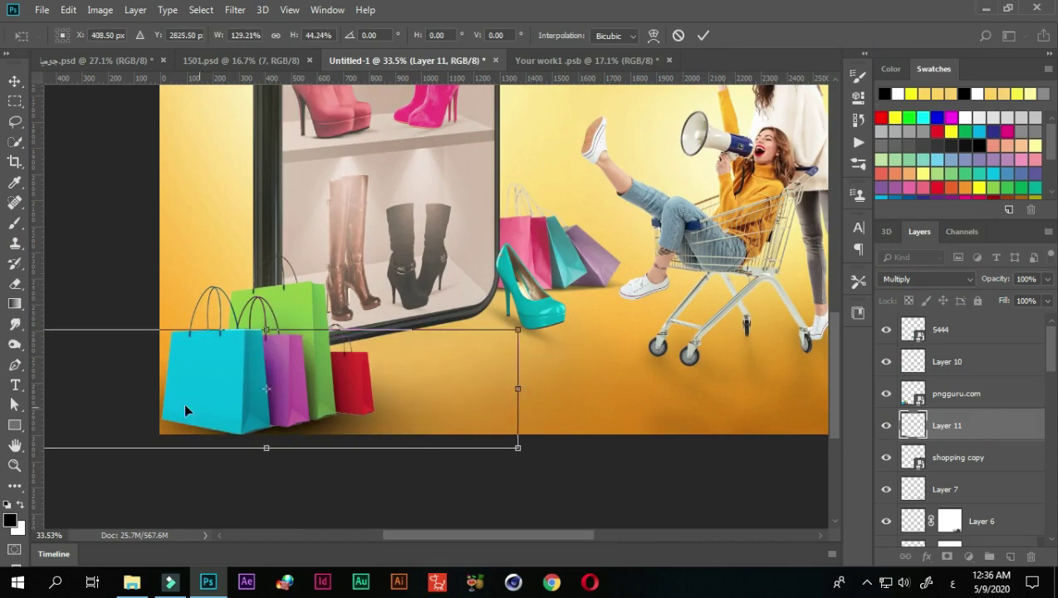
{"action": "scroll", "coordinate": [182, 408], "scroll_direction": "down", "scroll_amount": 3}
{"action": "left_click_drag", "start_coordinate": [71, 389], "coordinate": [59, 389]}
{"action": "left_click", "coordinate": [703, 35]}
{"action": "left_click_drag", "start_coordinate": [1047, 279], "coordinate": [1021, 300]}
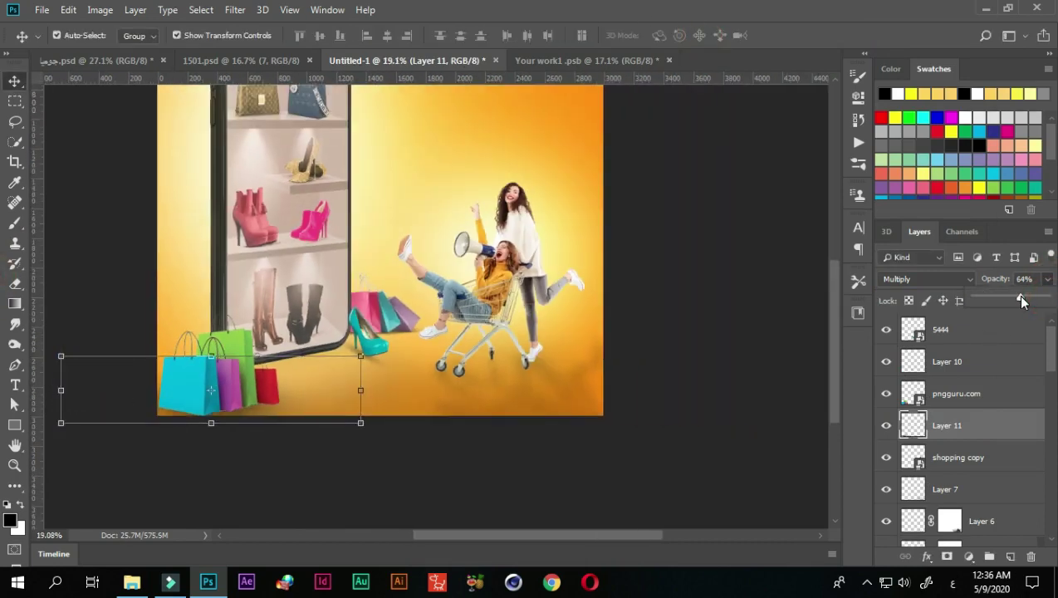
{"action": "scroll", "coordinate": [274, 404], "scroll_direction": "up", "scroll_amount": 3}
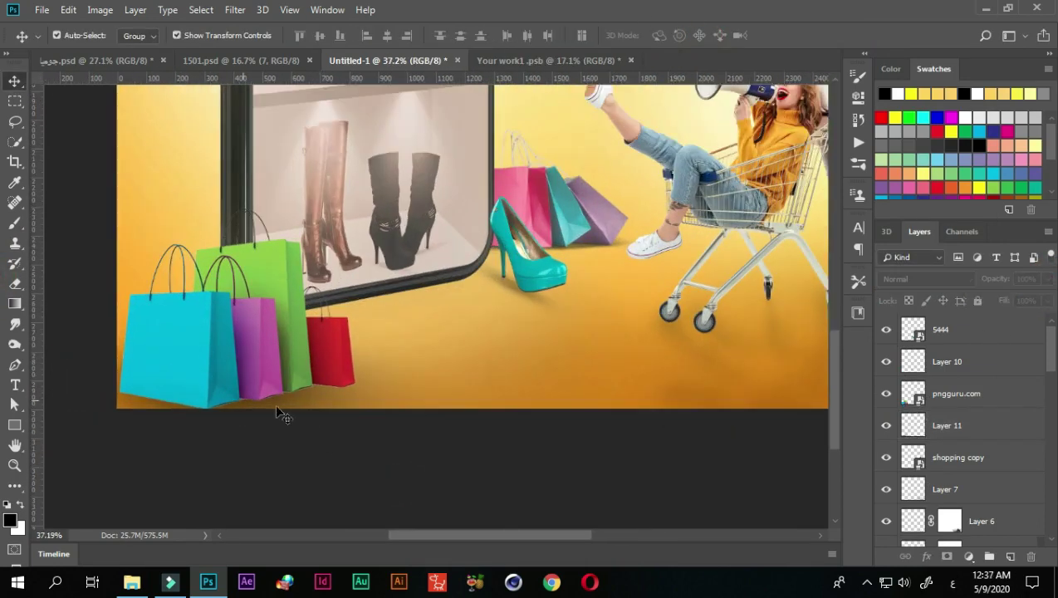
Add a second Multiply layer and paint a faint contact shadow under the cyan bag.
{"action": "key", "text": "ctrl+shift+alt+n"}
{"action": "key", "text": "shift+alt+m"}
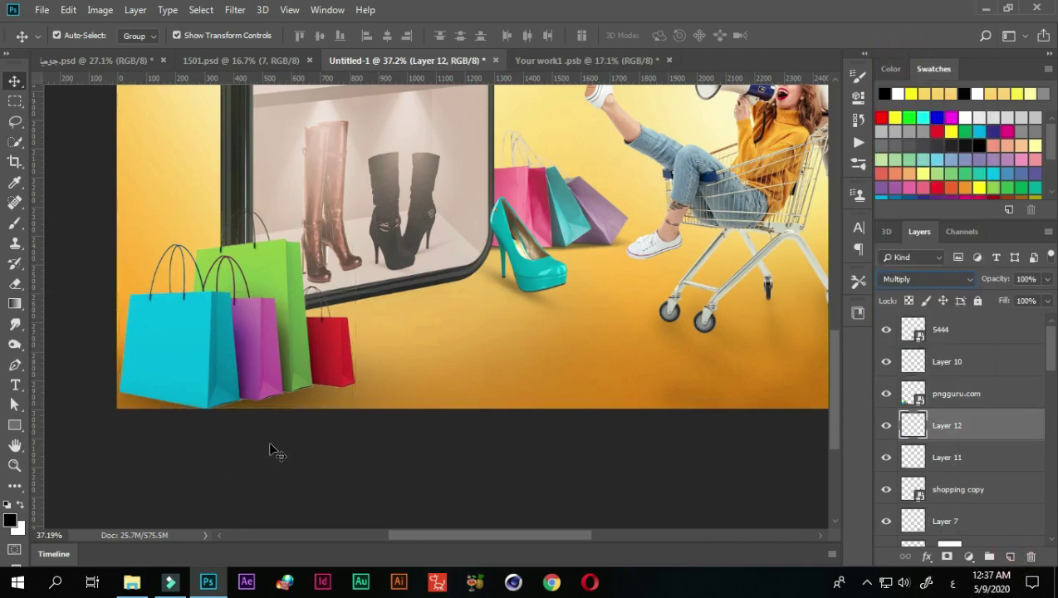
{"action": "key", "text": "b"}
{"action": "scroll", "coordinate": [145, 376], "scroll_direction": "up", "scroll_amount": 3}
{"action": "mouse_move", "coordinate": [83, 360]}
{"action": "left_mouse_down"}
{"action": "mouse_move", "coordinate": [108, 380]}
{"action": "mouse_move", "coordinate": [464, 360]}
{"action": "left_mouse_up"}
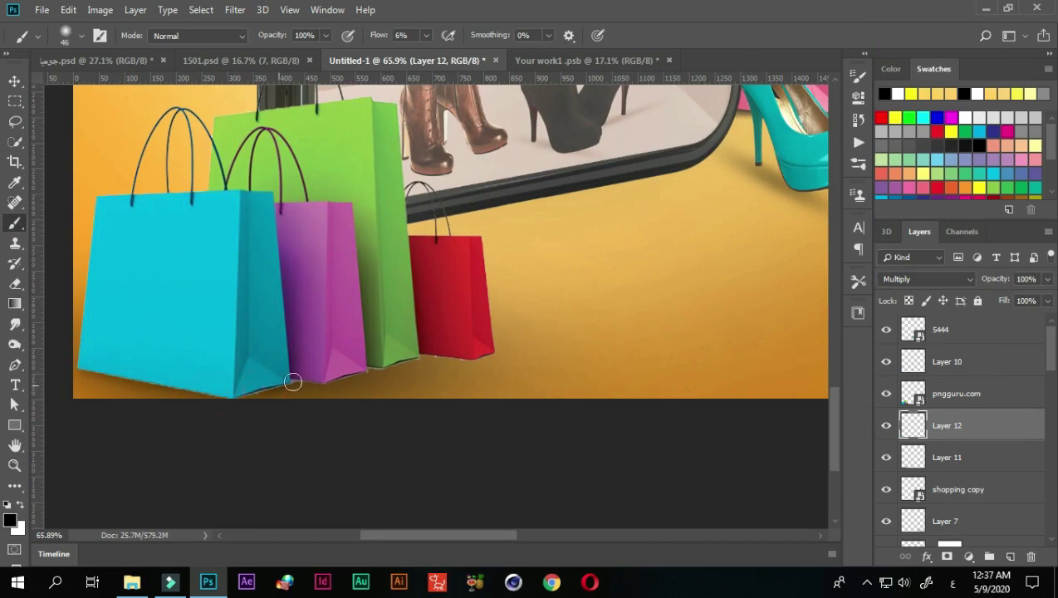
{"action": "scroll", "coordinate": [177, 385], "scroll_direction": "down", "scroll_amount": 3}
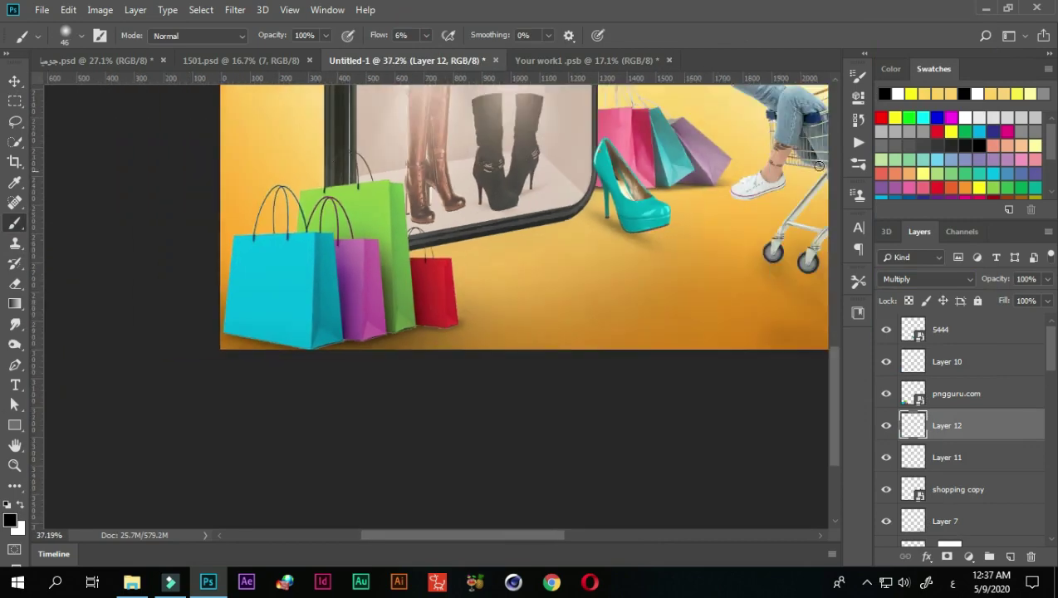
Fade the contact shadow to about half opacity and deselect to review the shadows.
{"action": "left_click", "coordinate": [1047, 279]}
{"action": "left_click_drag", "start_coordinate": [1048, 297], "coordinate": [1020, 297]}
{"action": "key", "text": "alt+bracketleft"}
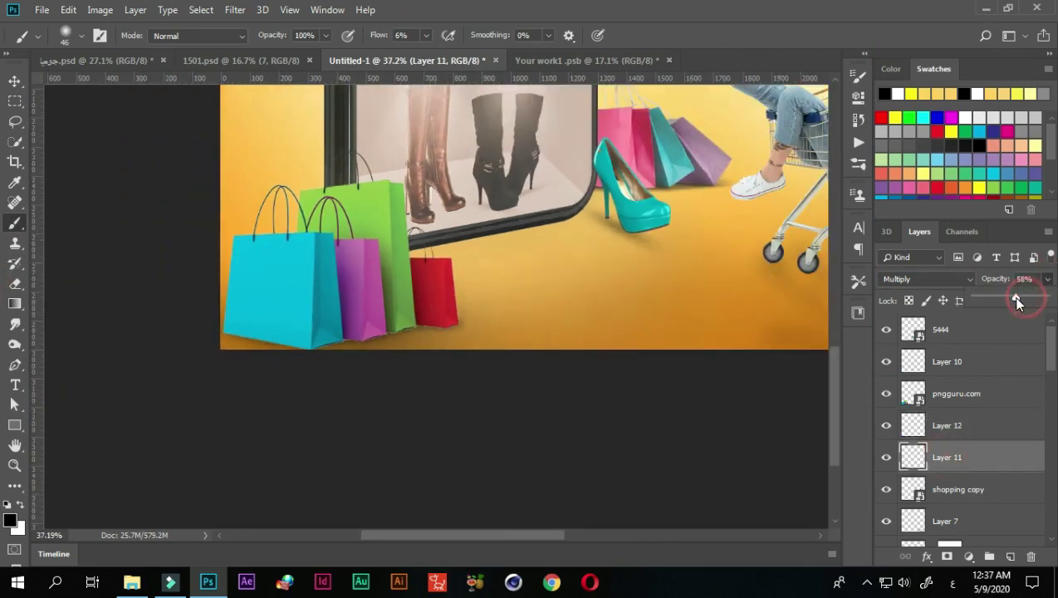
{"action": "left_click", "coordinate": [16, 81]}
{"action": "scroll", "coordinate": [696, 396], "scroll_direction": "down", "scroll_amount": 3}
{"action": "left_click", "coordinate": [695, 396]}
{"action": "scroll", "coordinate": [431, 413], "scroll_direction": "down", "scroll_amount": 2}
Above the teal shoe layer, create 'dodge & burn' in Overlay mode filled with 50% gray.
{"action": "scroll", "coordinate": [590, 420], "scroll_direction": "up", "scroll_amount": 2}
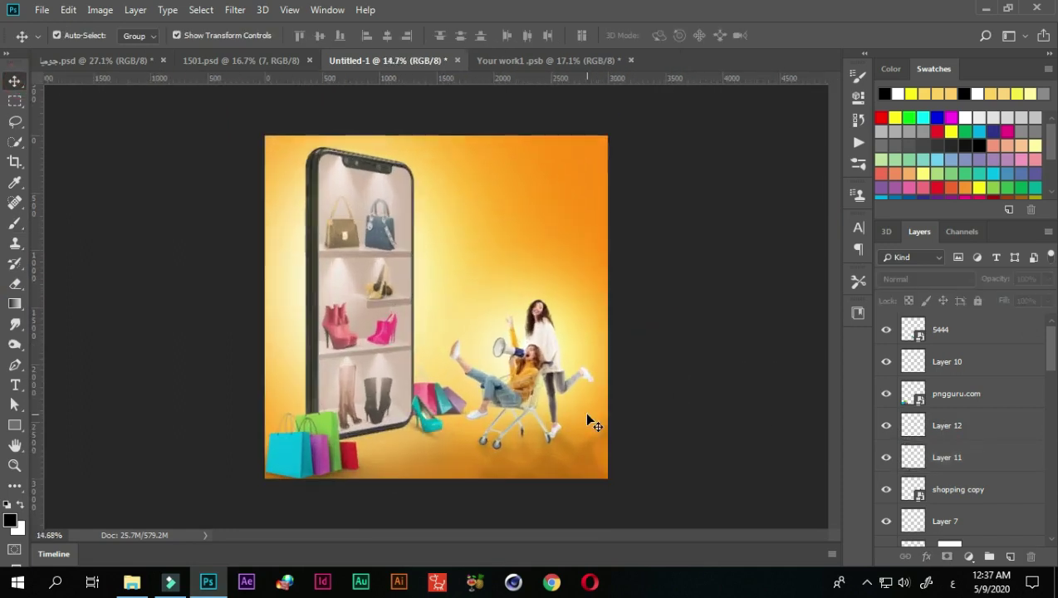
{"action": "scroll", "coordinate": [469, 425], "scroll_direction": "up", "scroll_amount": 1}
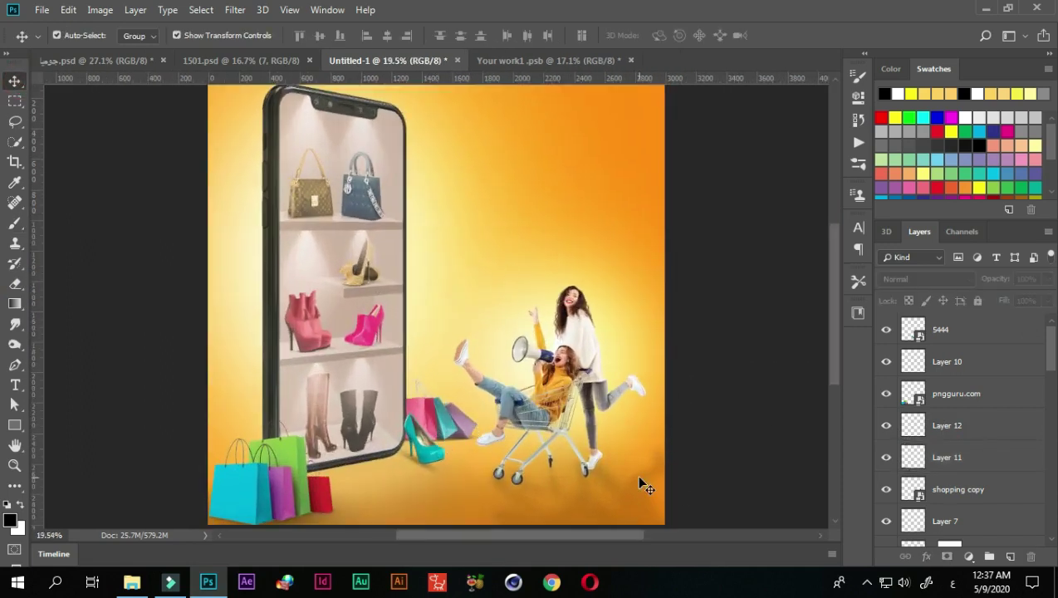
{"action": "scroll", "coordinate": [639, 484], "scroll_direction": "down", "scroll_amount": 1}
{"action": "scroll", "coordinate": [606, 474], "scroll_direction": "down", "scroll_amount": 1}
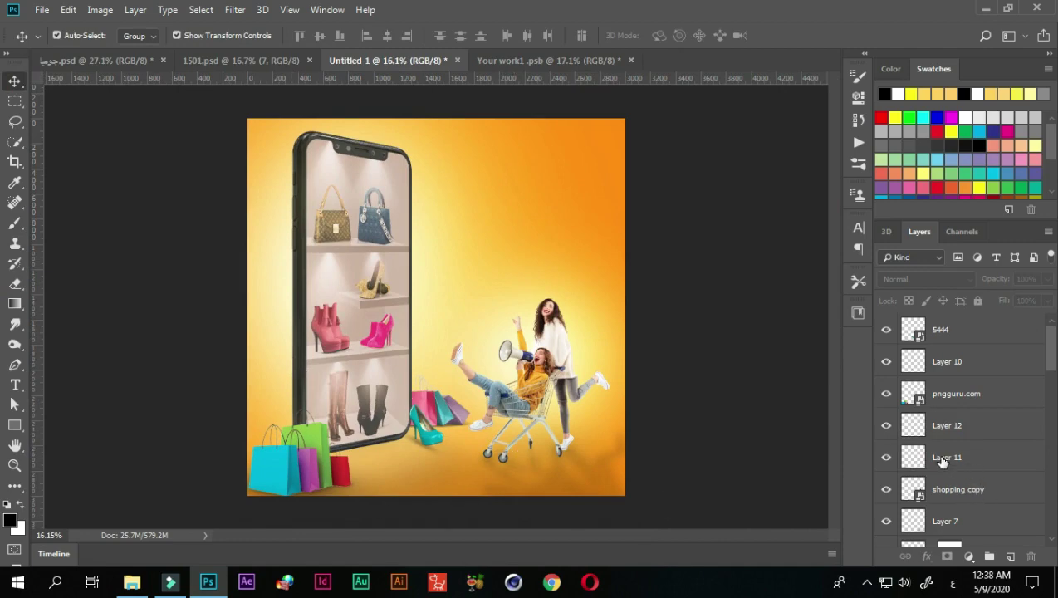
{"action": "left_click", "coordinate": [940, 335]}
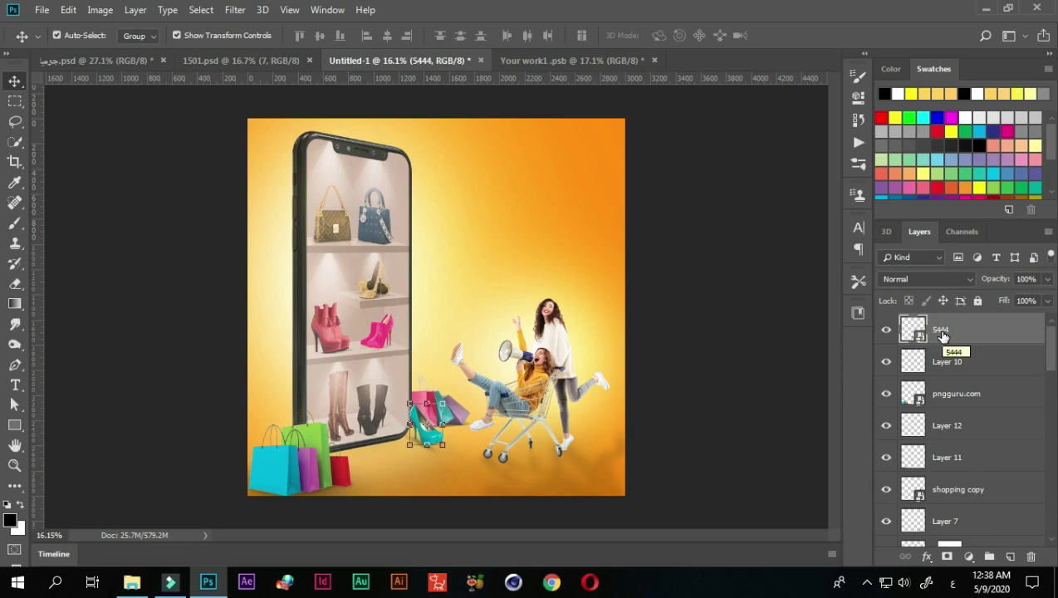
{"action": "key", "text": "ctrl"}
{"action": "key", "text": "ctrl+shift+n"}
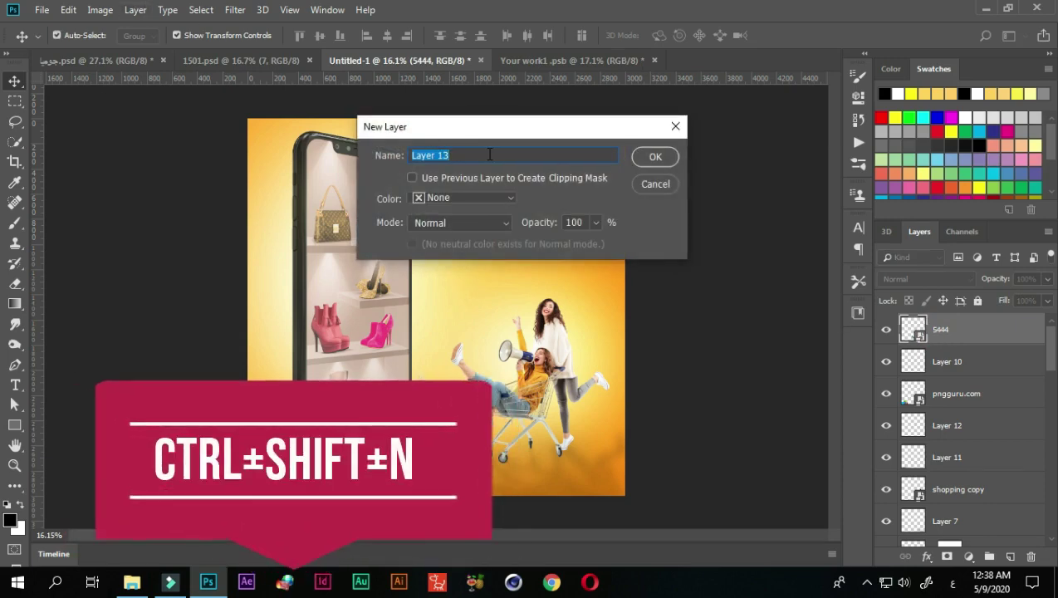
{"action": "type", "text": "ب"}
{"action": "key", "text": "BackSpace"}
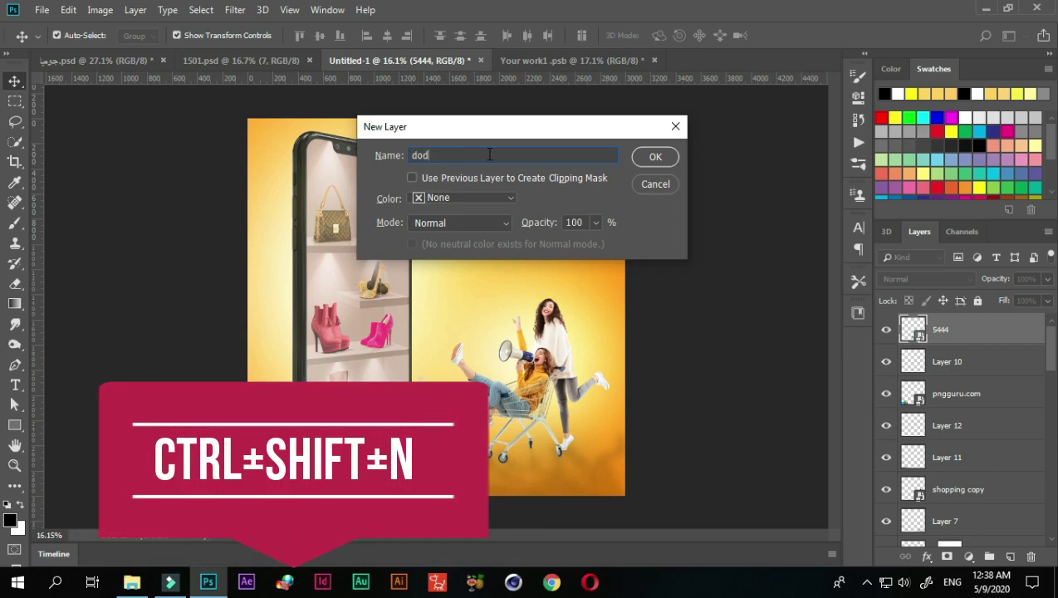
{"action": "type", "text": "ge & burn"}
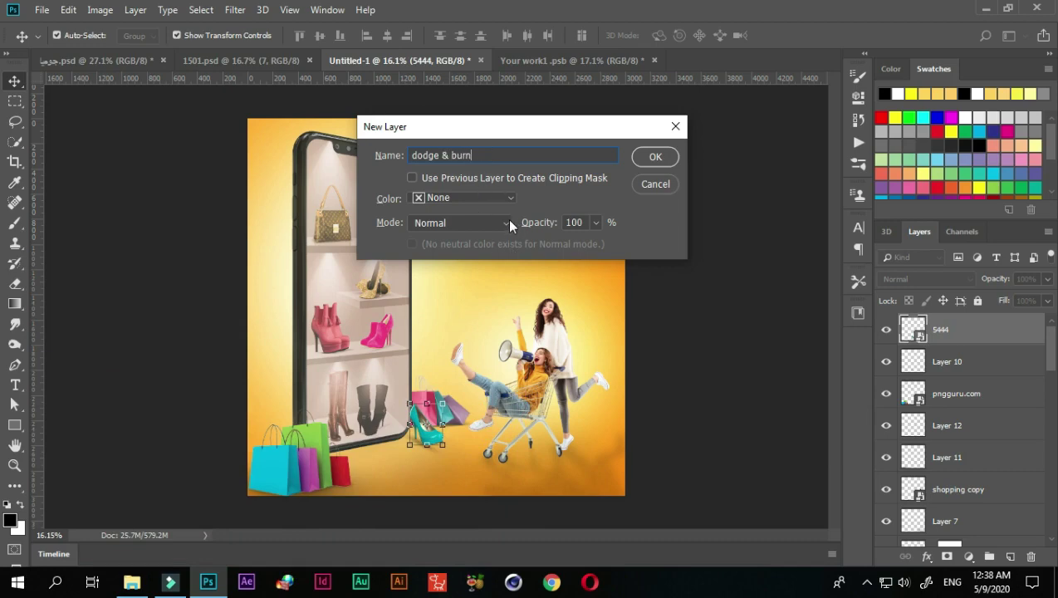
{"action": "left_click", "coordinate": [507, 222]}
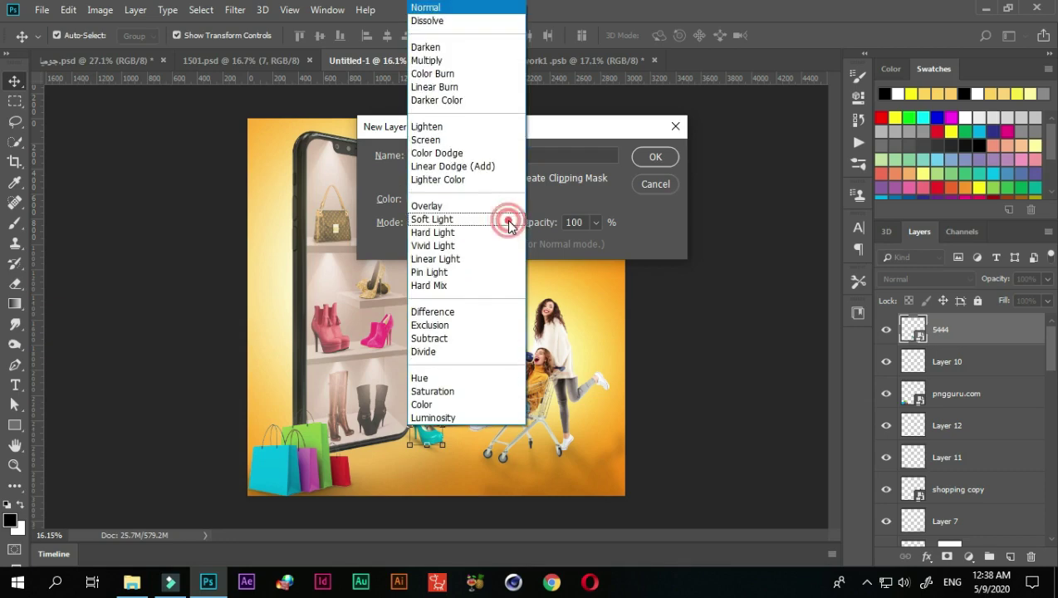
{"action": "left_click", "coordinate": [454, 204]}
{"action": "left_click", "coordinate": [413, 244]}
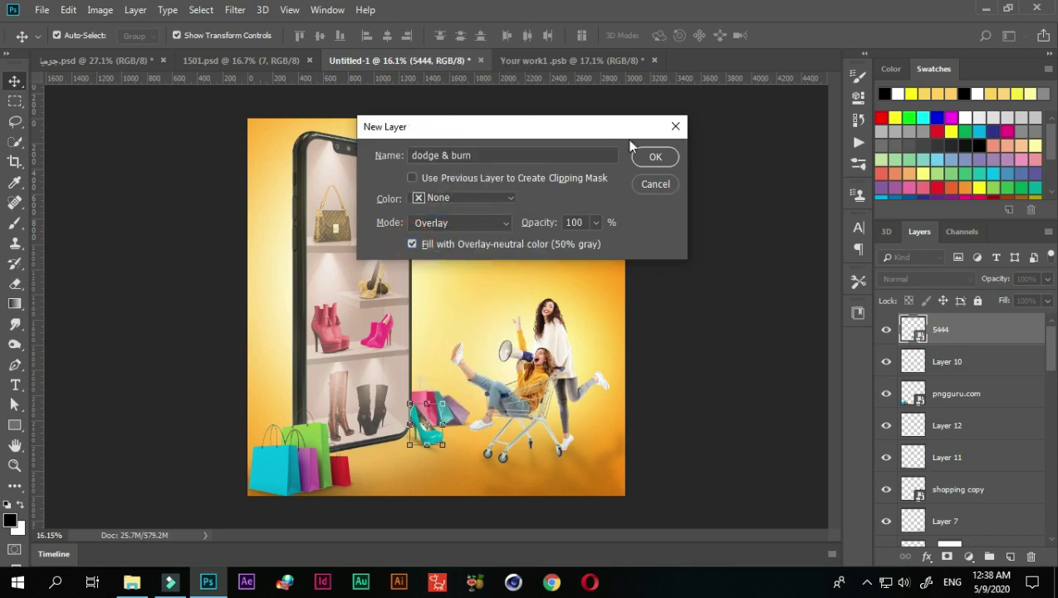
{"action": "left_click", "coordinate": [646, 157]}
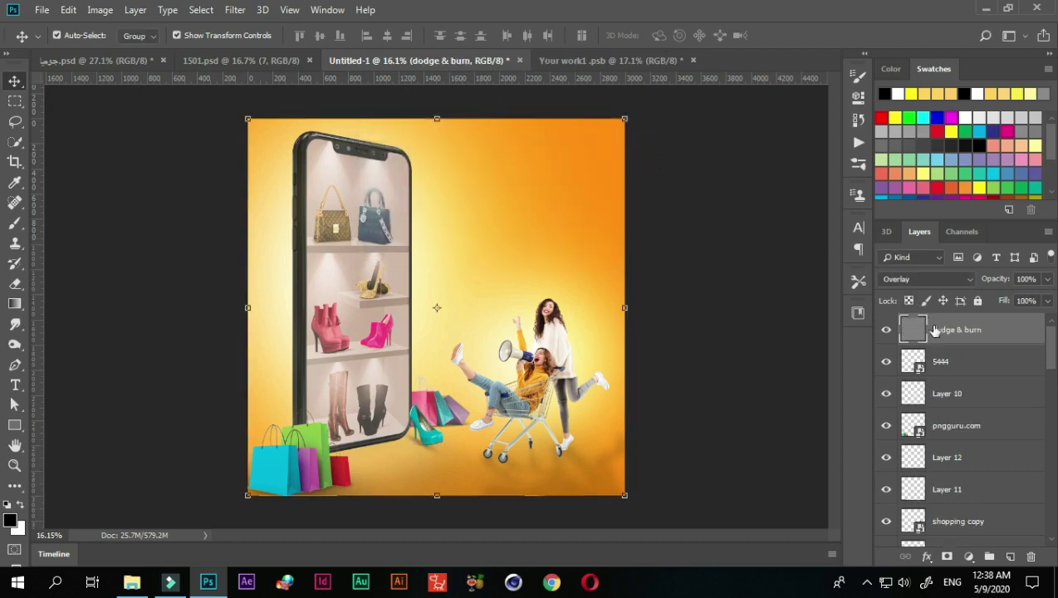
Choose the Dodge Tool with Range Highlights and Exposure 18%.
{"action": "left_click", "coordinate": [14, 345]}
{"action": "right_click", "coordinate": [14, 345]}
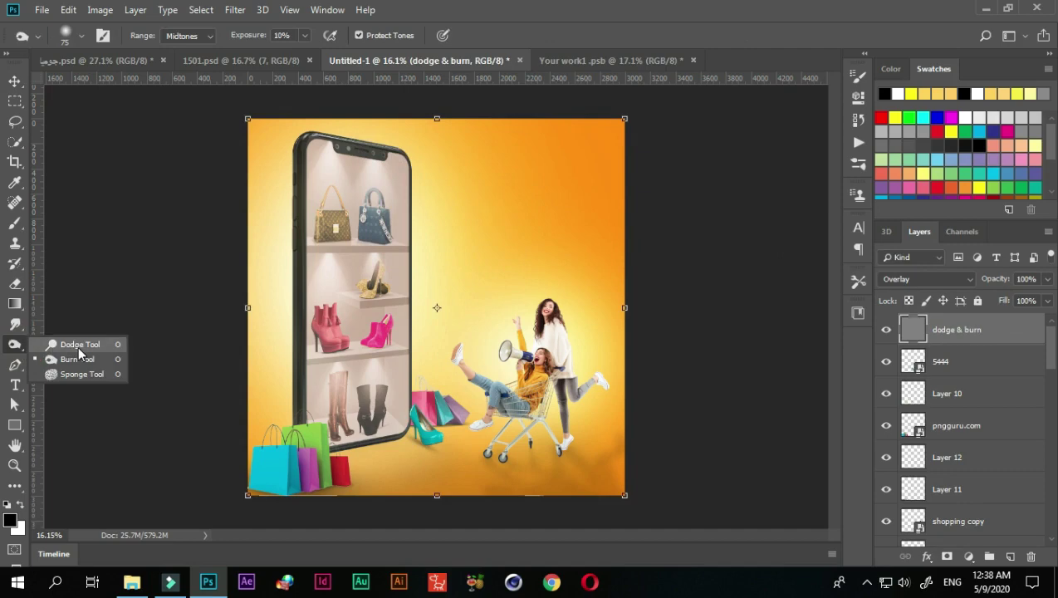
{"action": "left_click", "coordinate": [54, 359]}
{"action": "right_click", "coordinate": [22, 352]}
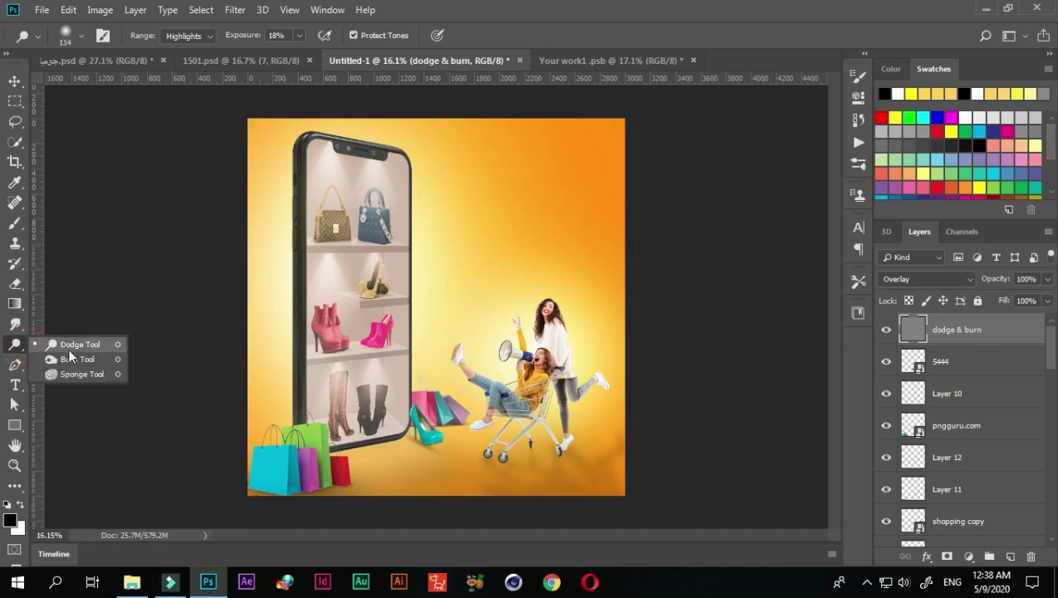
{"action": "left_click", "coordinate": [71, 358]}
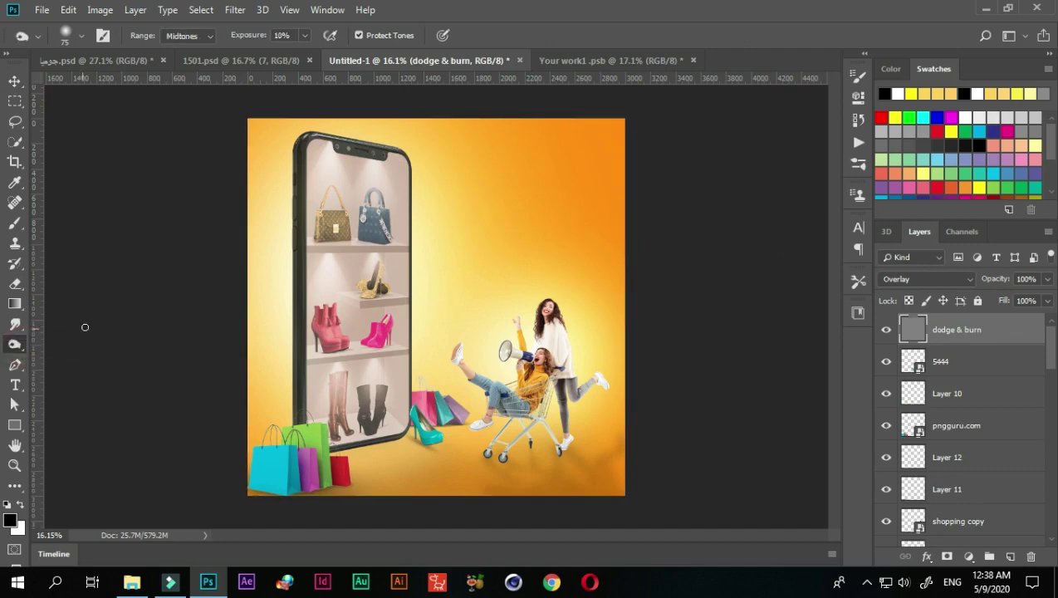
{"action": "right_click", "coordinate": [15, 347]}
{"action": "left_click", "coordinate": [52, 347]}
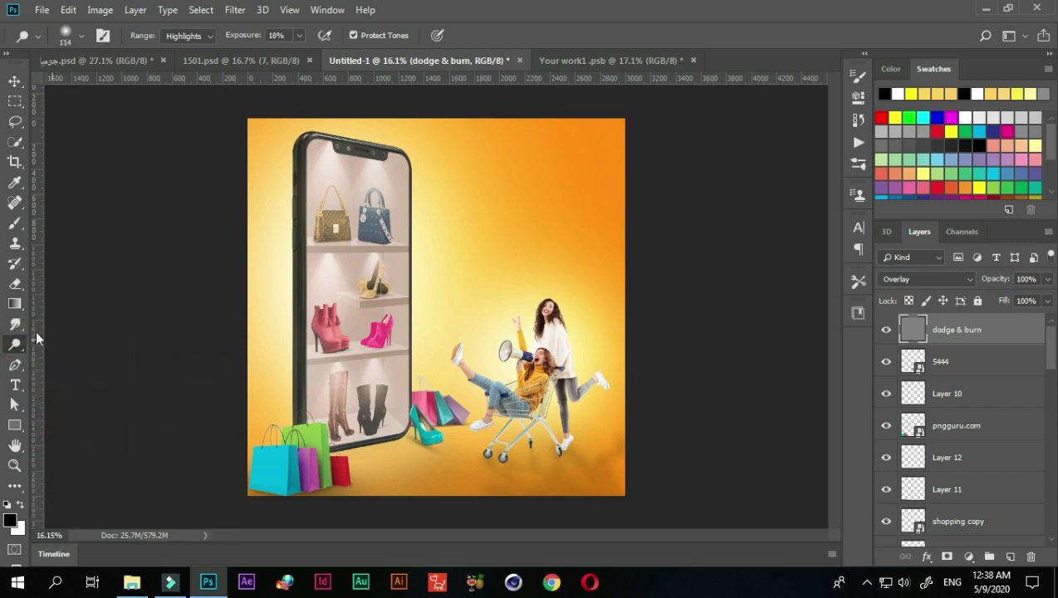
Shrink the dodge brush from 114 to 63 pixels.
{"action": "scroll", "coordinate": [457, 404], "scroll_direction": "up", "scroll_amount": 2}
{"action": "scroll", "coordinate": [481, 348], "scroll_direction": "up", "scroll_amount": 2}
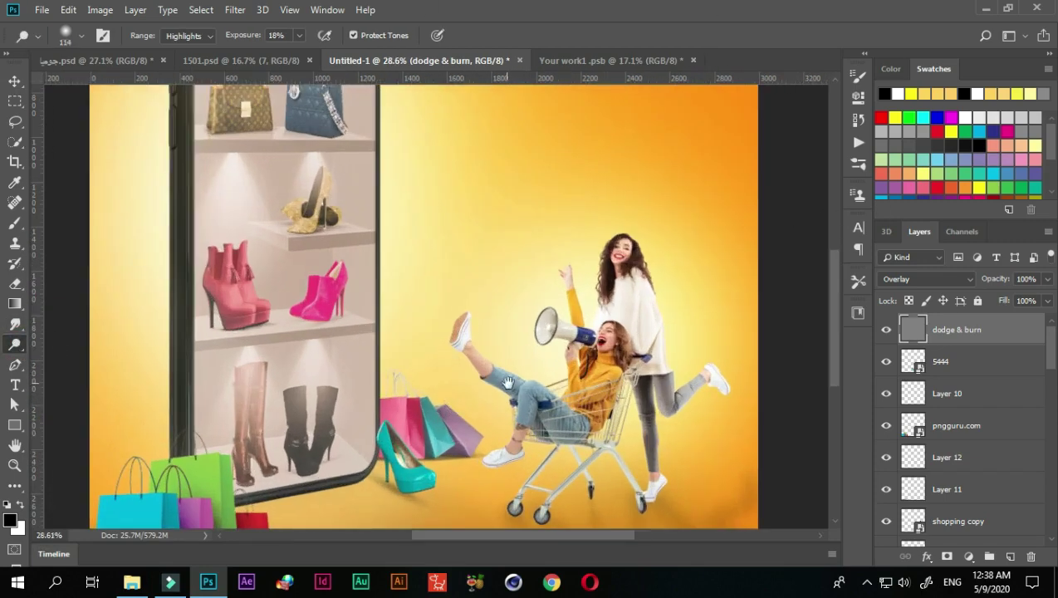
{"action": "scroll", "coordinate": [512, 281], "scroll_direction": "up", "scroll_amount": 2}
{"action": "scroll", "coordinate": [527, 257], "scroll_direction": "up", "scroll_amount": 1}
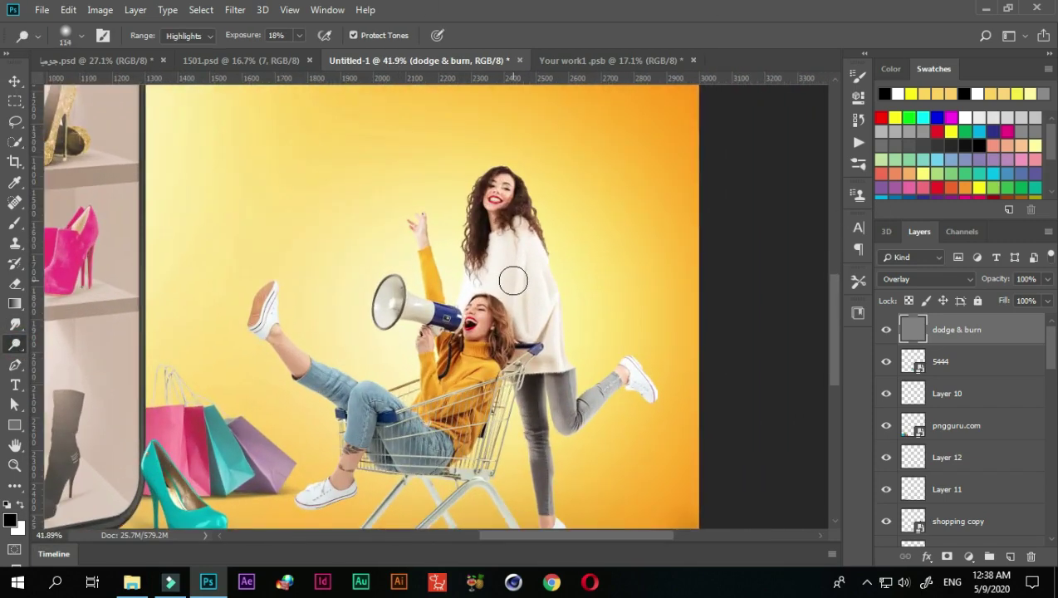
{"action": "scroll", "coordinate": [542, 236], "scroll_direction": "down", "scroll_amount": 2}
{"action": "scroll", "coordinate": [518, 174], "scroll_direction": "up", "scroll_amount": 2}
{"action": "scroll", "coordinate": [524, 184], "scroll_direction": "up", "scroll_amount": 1}
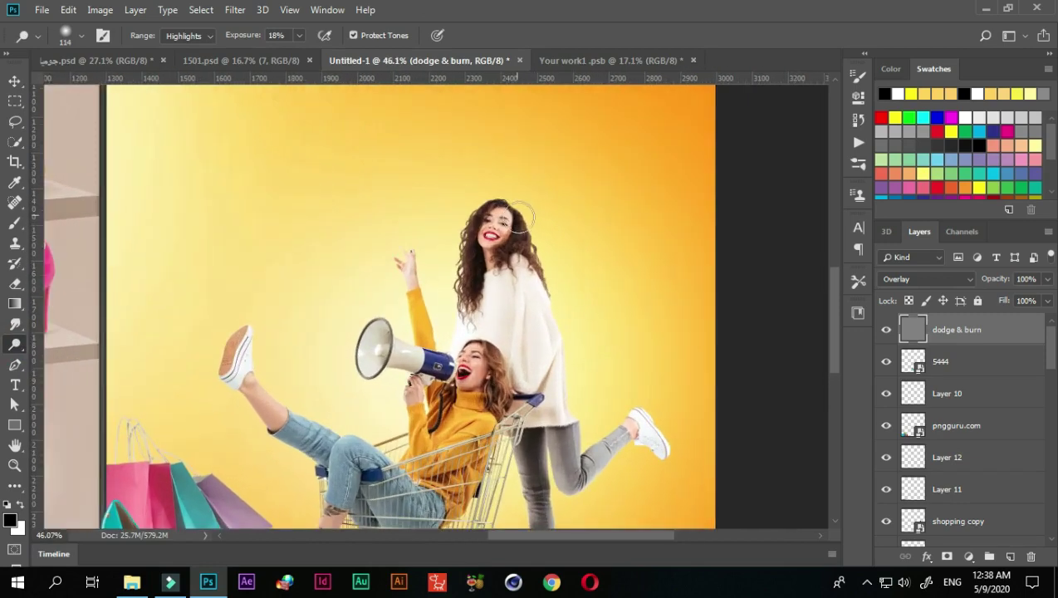
{"action": "scroll", "coordinate": [503, 199], "scroll_direction": "down", "scroll_amount": 1}
{"action": "scroll", "coordinate": [523, 186], "scroll_direction": "down", "scroll_amount": 1}
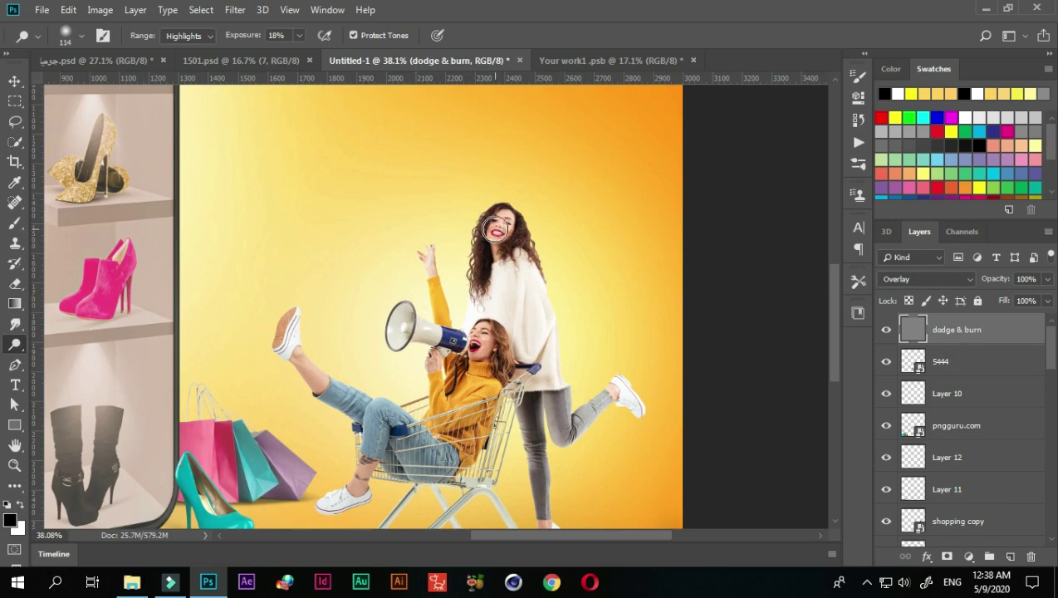
{"action": "scroll", "coordinate": [496, 230], "scroll_direction": "up", "scroll_amount": 1}
{"action": "scroll", "coordinate": [495, 226], "scroll_direction": "up", "scroll_amount": 1}
{"action": "scroll", "coordinate": [493, 222], "scroll_direction": "up", "scroll_amount": 1}
{"action": "scroll", "coordinate": [485, 212], "scroll_direction": "up", "scroll_amount": 1}
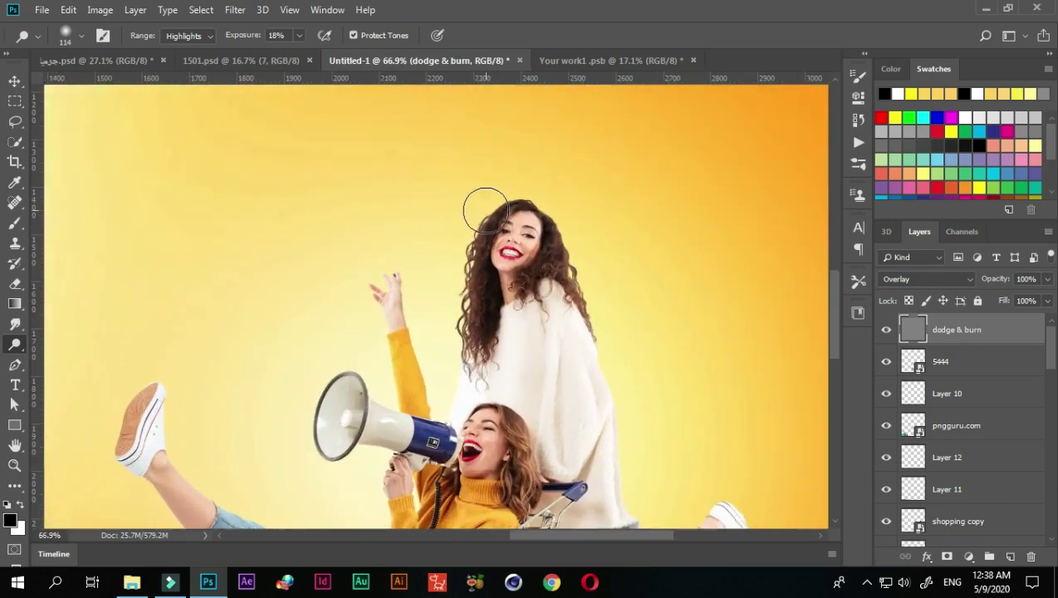
{"action": "left_click_drag", "start_coordinate": [485, 211], "coordinate": [468, 220]}
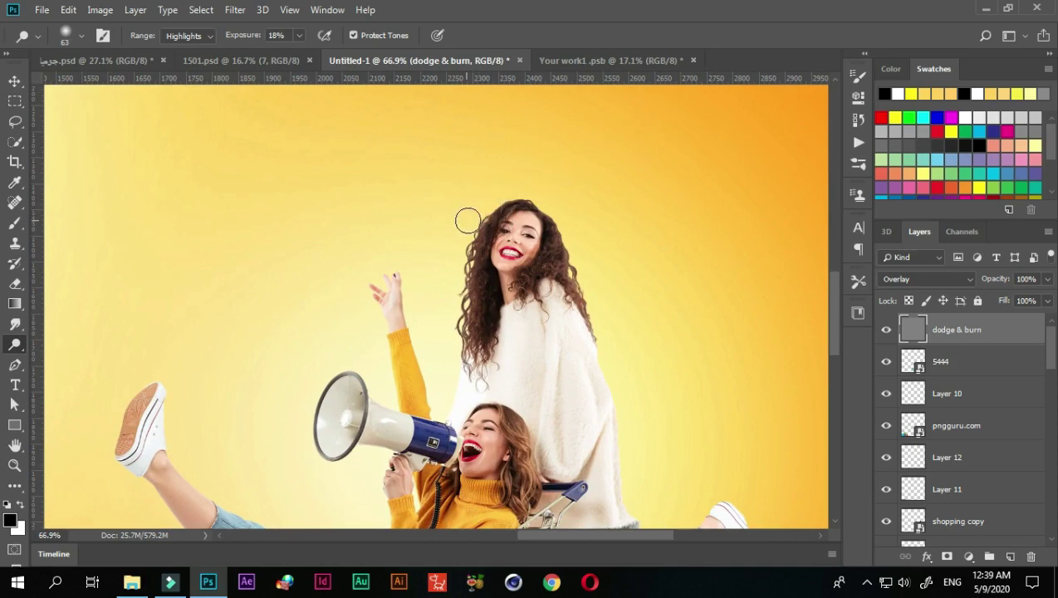
{"action": "scroll", "coordinate": [917, 362], "scroll_direction": "down", "scroll_amount": 2}
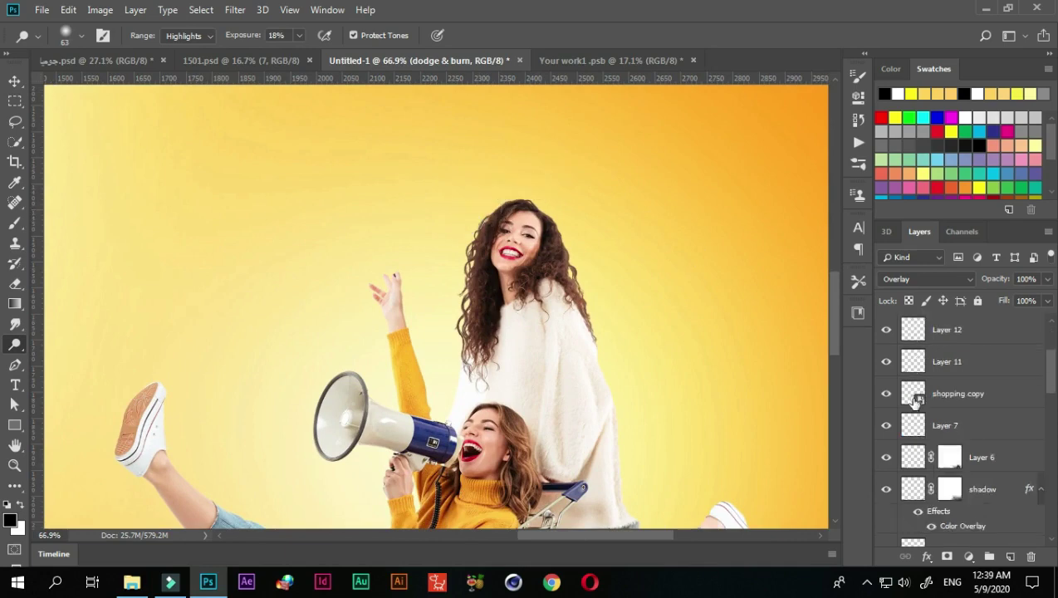
{"action": "scroll", "coordinate": [917, 390], "scroll_direction": "down", "scroll_amount": 2}
{"action": "scroll", "coordinate": [917, 406], "scroll_direction": "down", "scroll_amount": 2}
{"action": "scroll", "coordinate": [917, 411], "scroll_direction": "down", "scroll_amount": 1}
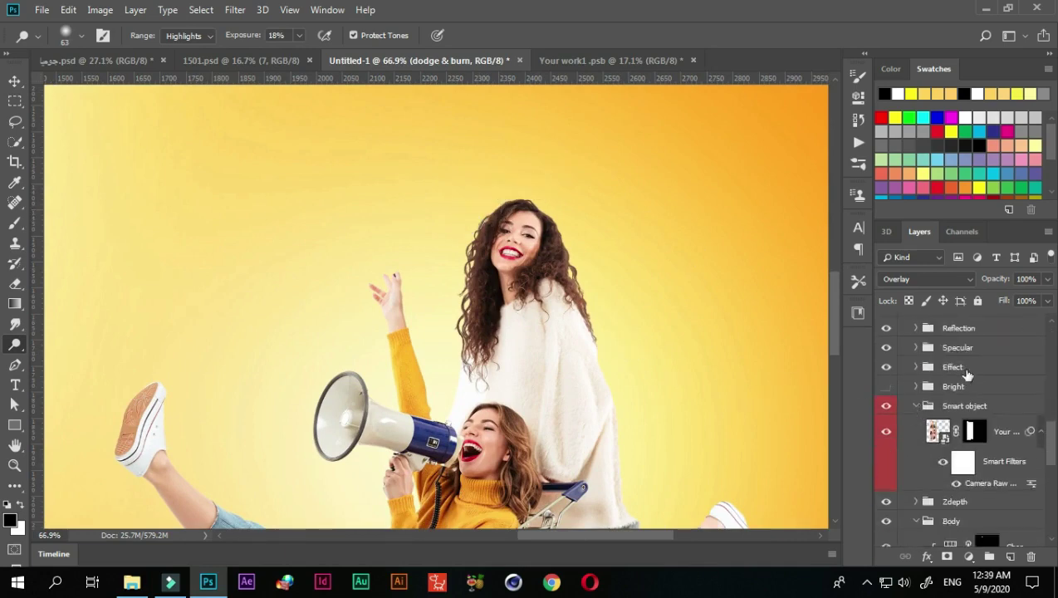
{"action": "scroll", "coordinate": [967, 375], "scroll_direction": "down", "scroll_amount": 2}
{"action": "scroll", "coordinate": [969, 378], "scroll_direction": "down", "scroll_amount": 2}
{"action": "scroll", "coordinate": [971, 381], "scroll_direction": "up", "scroll_amount": 5}
{"action": "scroll", "coordinate": [971, 384], "scroll_direction": "up", "scroll_amount": 2}
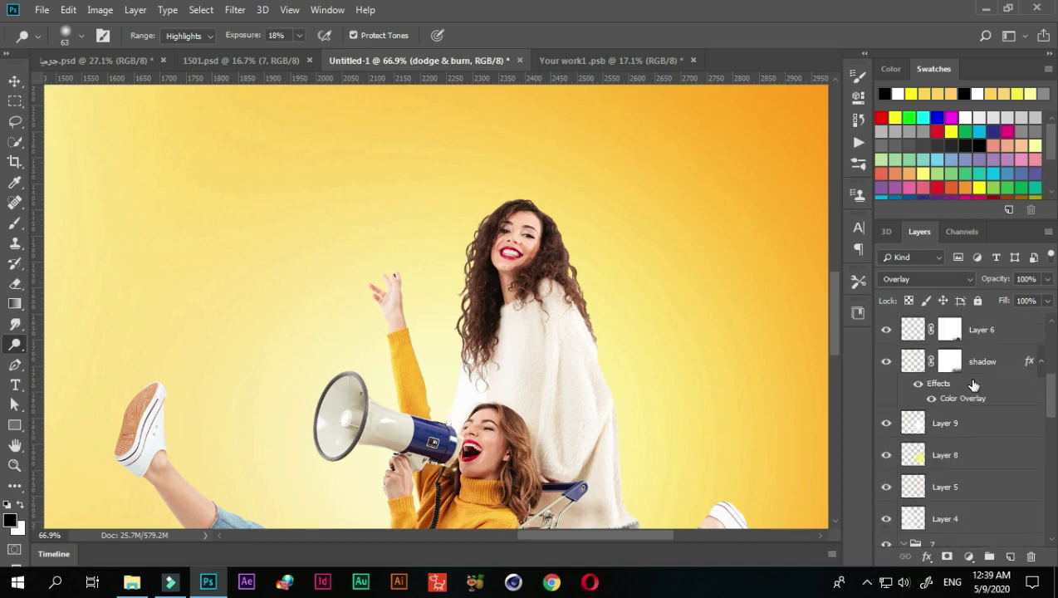
{"action": "scroll", "coordinate": [973, 384], "scroll_direction": "up", "scroll_amount": 3}
{"action": "scroll", "coordinate": [973, 385], "scroll_direction": "up", "scroll_amount": 1}
{"action": "scroll", "coordinate": [973, 384], "scroll_direction": "up", "scroll_amount": 1}
{"action": "scroll", "coordinate": [972, 384], "scroll_direction": "down", "scroll_amount": 2}
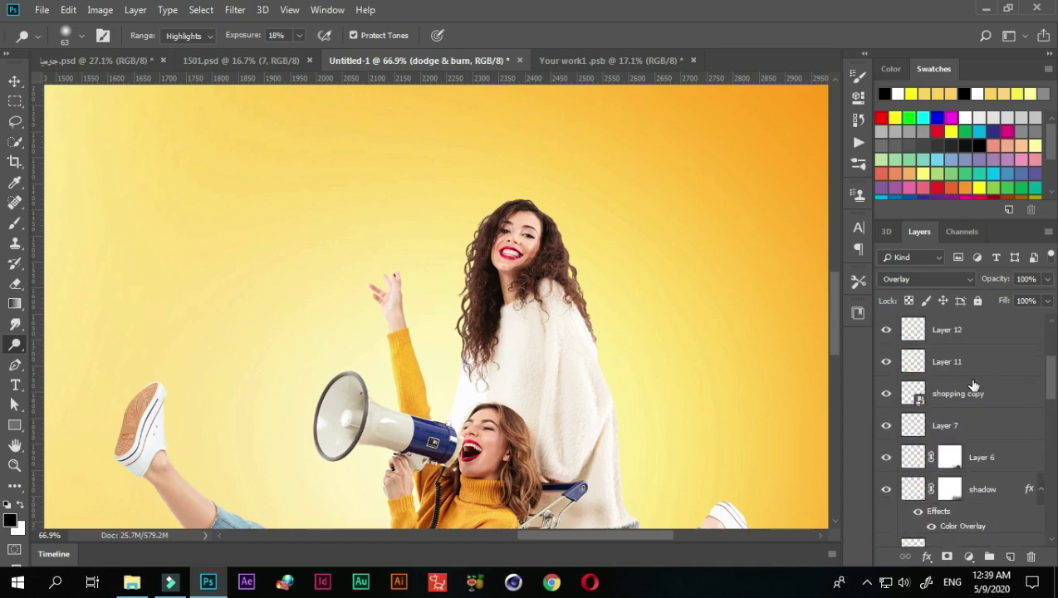
{"action": "scroll", "coordinate": [973, 384], "scroll_direction": "down", "scroll_amount": 3}
{"action": "scroll", "coordinate": [955, 382], "scroll_direction": "up", "scroll_amount": 2}
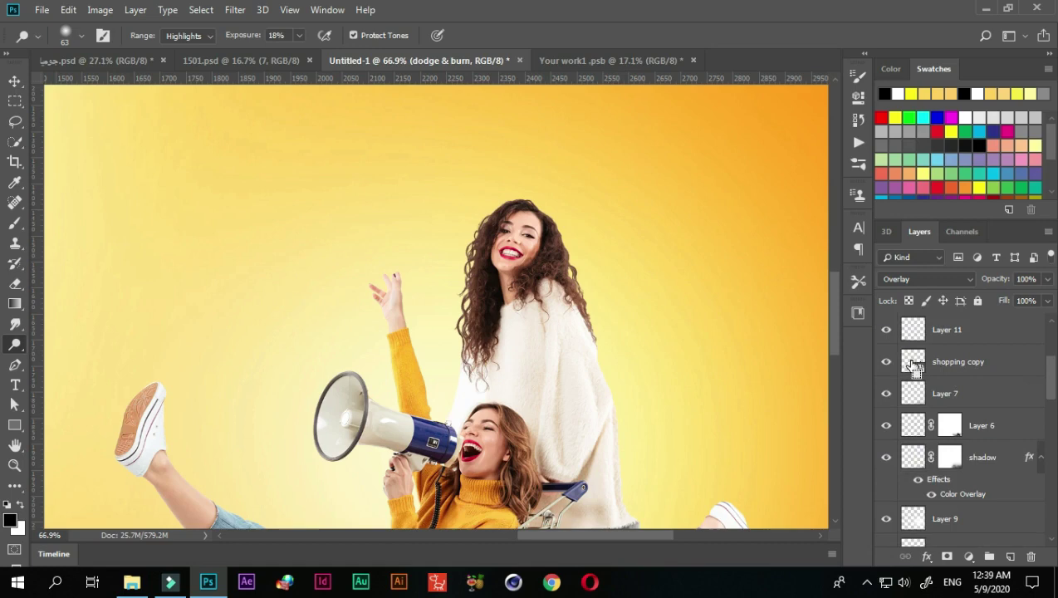
Load the women-and-cart selection and dodge the standing woman's hair edge and raised arm.
{"action": "left_click", "coordinate": [914, 365], "text": "ctrl"}
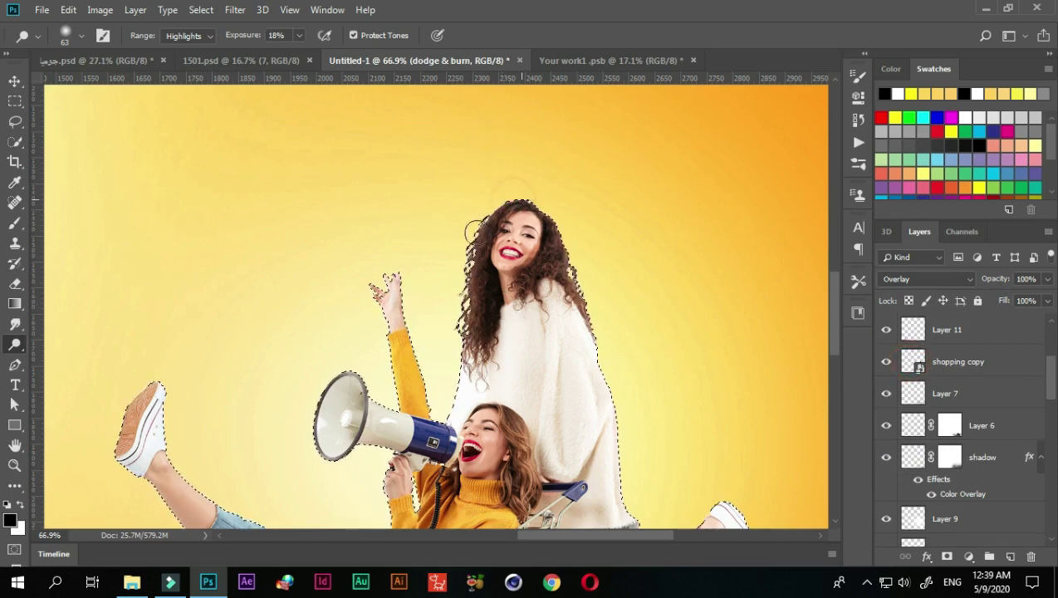
{"action": "left_click_drag", "start_coordinate": [477, 231], "coordinate": [463, 332]}
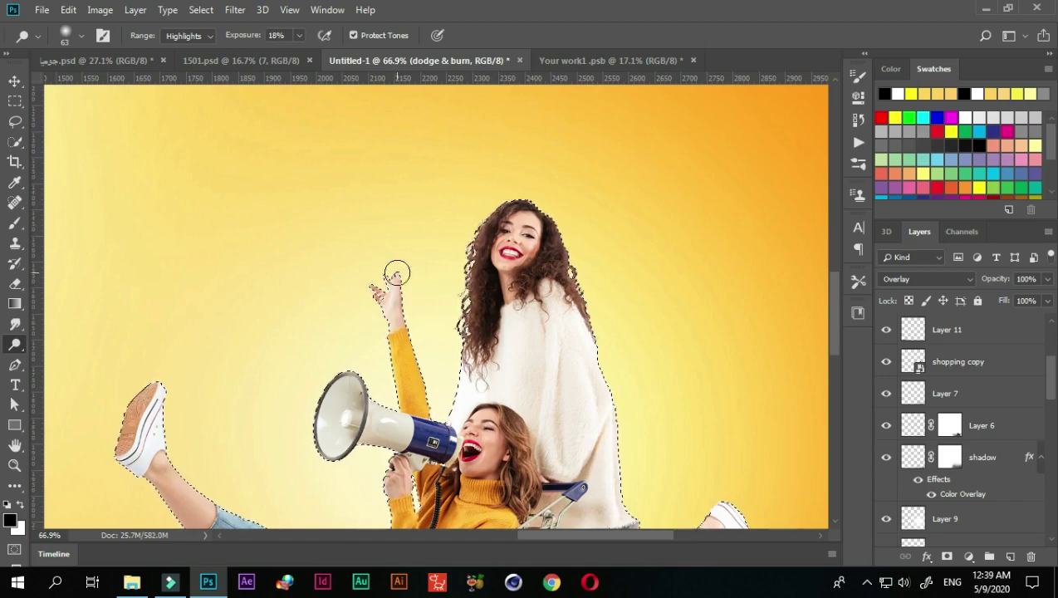
{"action": "left_click_drag", "start_coordinate": [396, 274], "coordinate": [370, 283]}
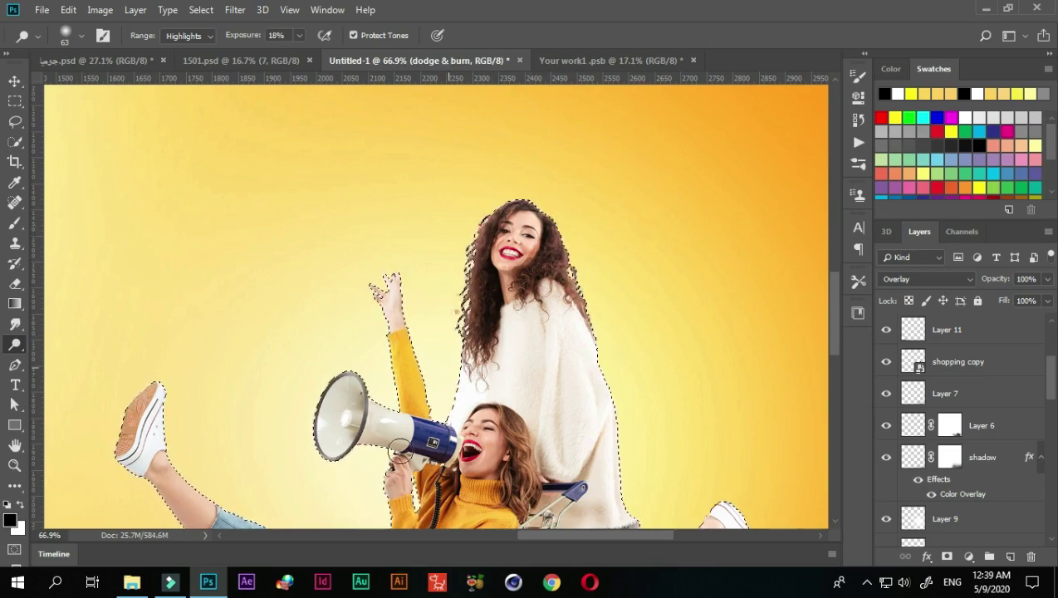
{"action": "scroll", "coordinate": [399, 453], "scroll_direction": "down", "scroll_amount": 2, "text": "alt"}
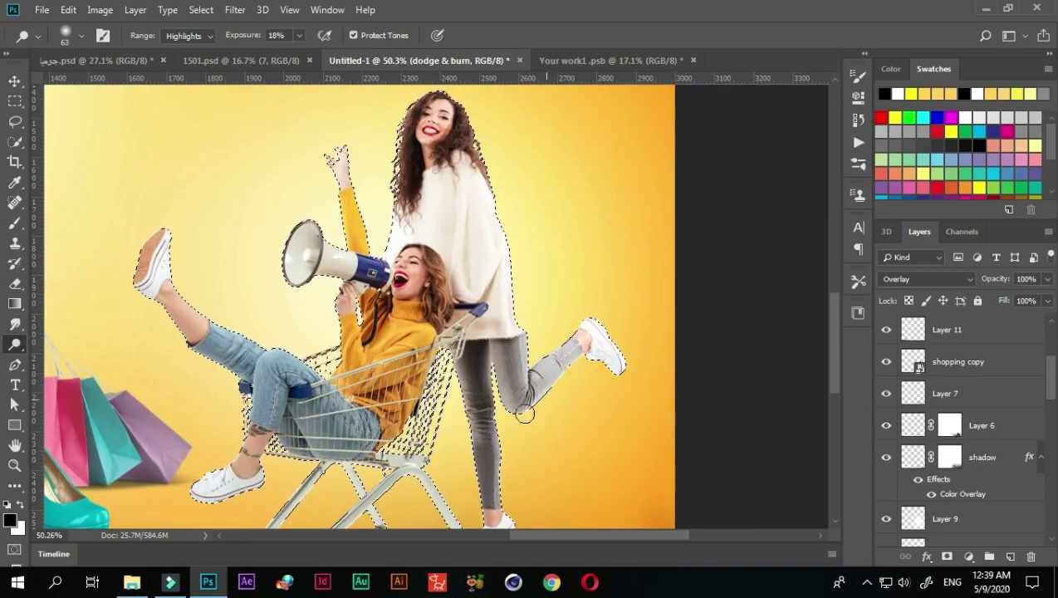
{"action": "scroll", "coordinate": [581, 425], "scroll_direction": "down", "scroll_amount": 2, "text": "alt"}
{"action": "scroll", "coordinate": [581, 425], "scroll_direction": "up", "scroll_amount": 1, "text": "alt"}
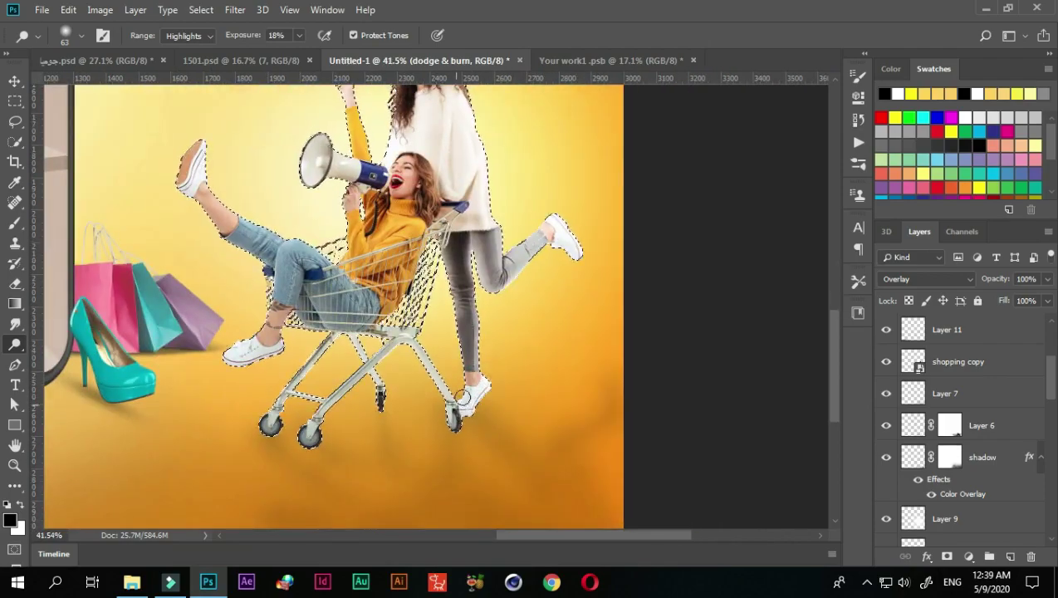
{"action": "scroll", "coordinate": [366, 156], "scroll_direction": "up", "scroll_amount": 3, "text": "alt"}
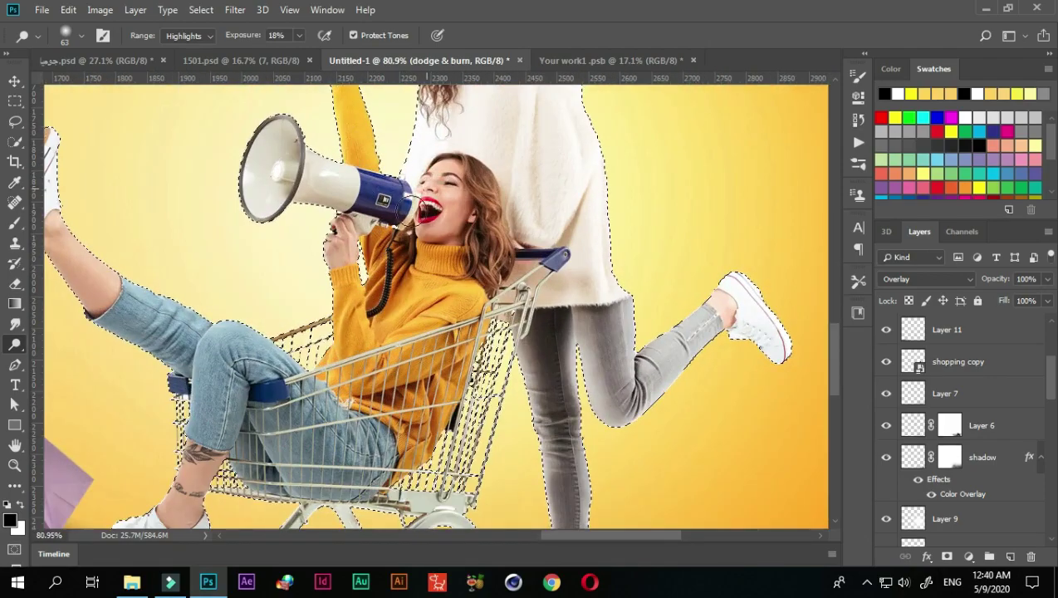
{"action": "scroll", "coordinate": [145, 155], "scroll_direction": "down", "scroll_amount": 2, "text": "alt"}
{"action": "scroll", "coordinate": [145, 156], "scroll_direction": "up", "scroll_amount": 2, "text": "alt"}
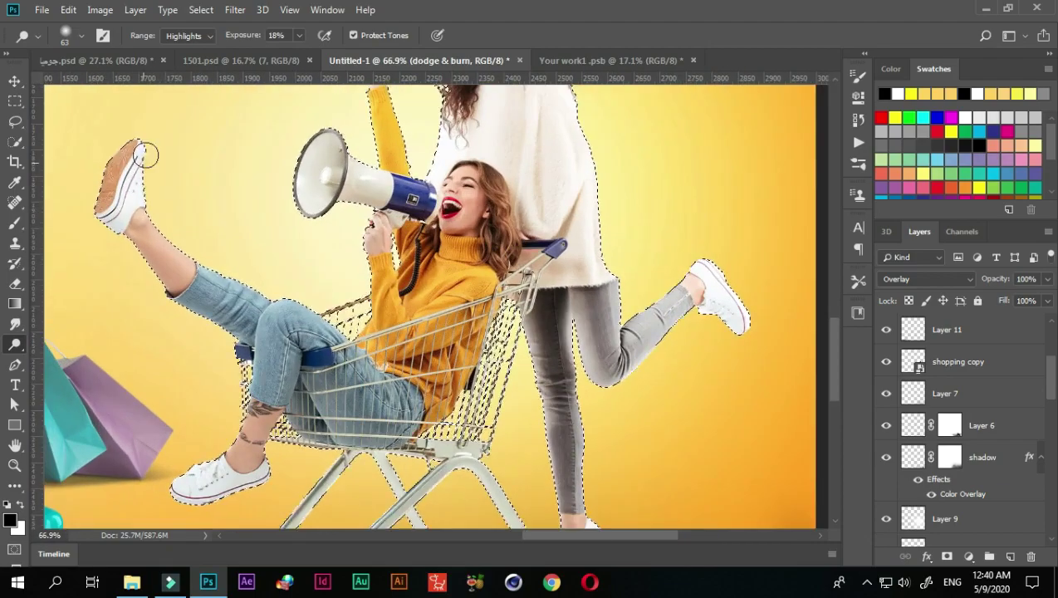
Dodge the raised leg and jeans and the shopping cart's front bars.
{"action": "mouse_move", "coordinate": [146, 155]}
{"action": "left_mouse_down"}
{"action": "mouse_move", "coordinate": [223, 341]}
{"action": "mouse_move", "coordinate": [123, 236]}
{"action": "left_mouse_up"}
{"action": "scroll", "coordinate": [324, 298], "scroll_direction": "down", "scroll_amount": 2, "text": "alt"}
{"action": "scroll", "coordinate": [324, 299], "scroll_direction": "up", "scroll_amount": 2, "text": "alt"}
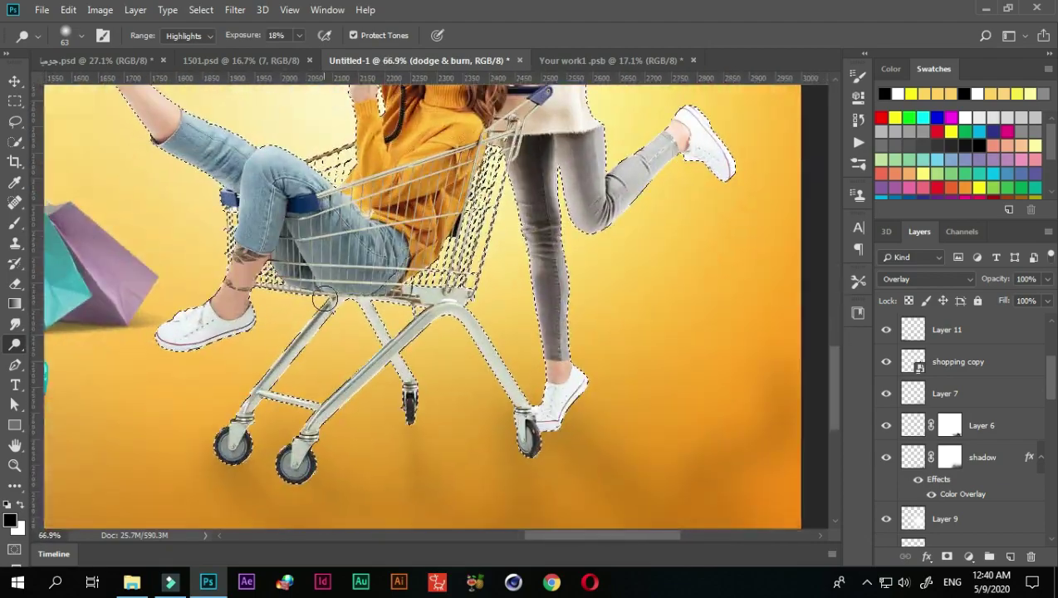
{"action": "left_click_drag", "start_coordinate": [324, 301], "coordinate": [481, 312]}
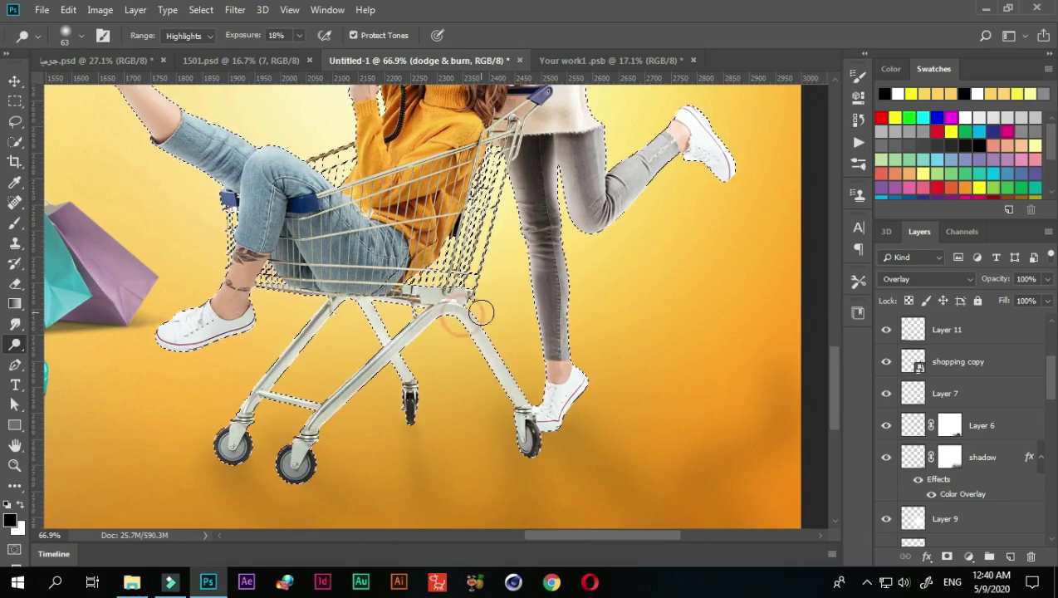
{"action": "scroll", "coordinate": [448, 299], "scroll_direction": "down", "scroll_amount": 3, "text": "alt"}
{"action": "scroll", "coordinate": [404, 283], "scroll_direction": "up", "scroll_amount": 1, "text": "alt"}
{"action": "scroll", "coordinate": [393, 416], "scroll_direction": "down", "scroll_amount": 2, "text": "alt"}
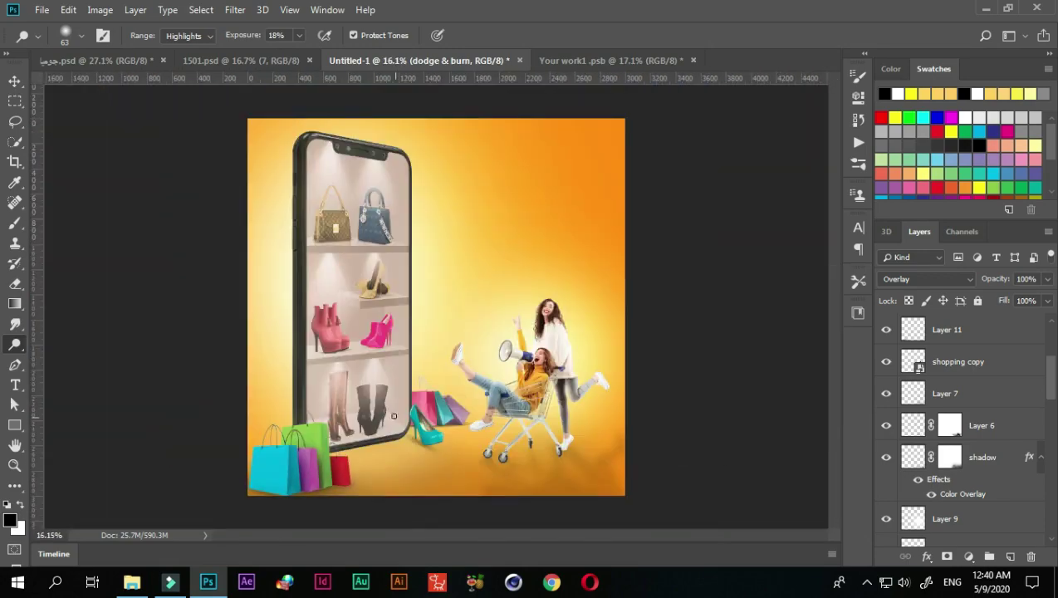
{"action": "scroll", "coordinate": [394, 415], "scroll_direction": "up", "scroll_amount": 2, "text": "alt"}
{"action": "scroll", "coordinate": [393, 415], "scroll_direction": "up", "scroll_amount": 1, "text": "alt"}
{"action": "scroll", "coordinate": [945, 427], "scroll_direction": "down", "scroll_amount": 5}
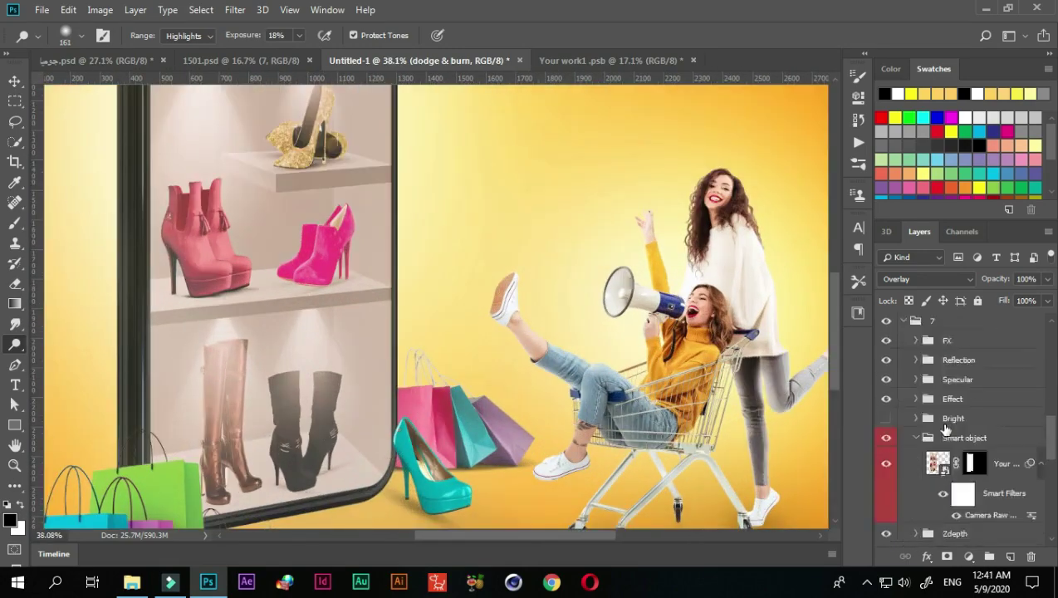
{"action": "scroll", "coordinate": [944, 427], "scroll_direction": "down", "scroll_amount": 5}
Load the teal shoe's selection, lighten the shoe, and drop the selection.
{"action": "left_click", "coordinate": [912, 435], "text": "ctrl"}
{"action": "scroll", "coordinate": [406, 324], "scroll_direction": "up", "scroll_amount": 2, "text": "alt"}
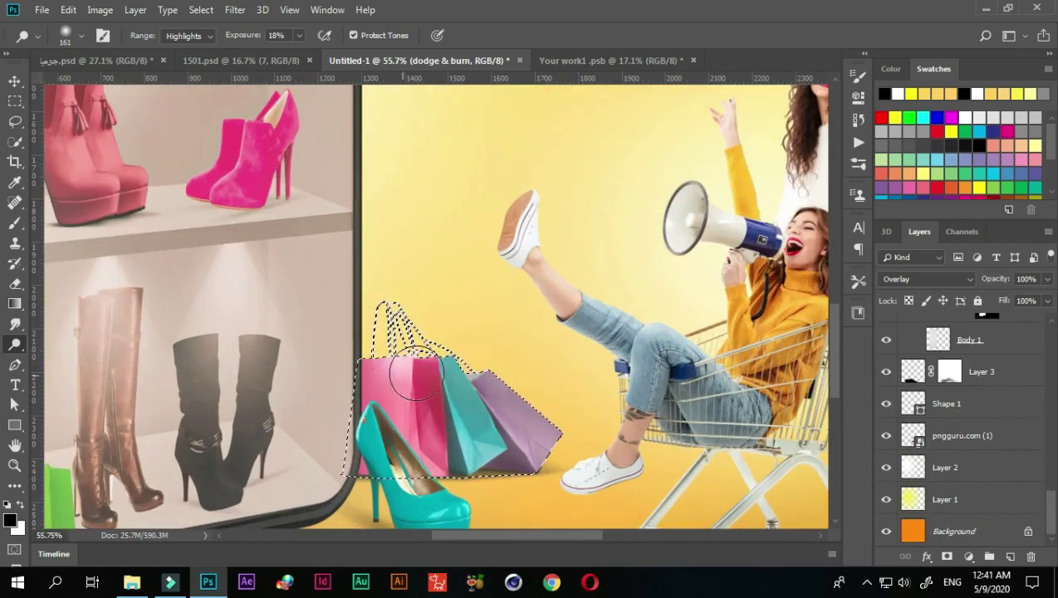
{"action": "scroll", "coordinate": [477, 438], "scroll_direction": "down", "scroll_amount": 3, "text": "alt"}
{"action": "scroll", "coordinate": [477, 438], "scroll_direction": "up", "scroll_amount": 2, "text": "alt"}
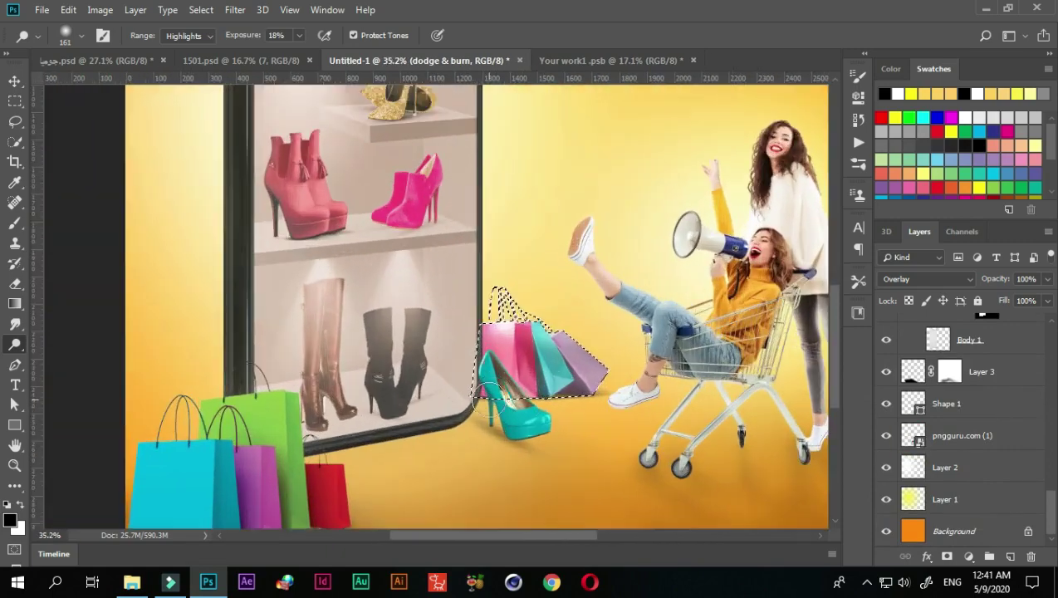
{"action": "scroll", "coordinate": [490, 397], "scroll_direction": "down", "scroll_amount": 3, "text": "alt"}
{"action": "scroll", "coordinate": [953, 397], "scroll_direction": "up", "scroll_amount": 10}
{"action": "left_click", "coordinate": [912, 361], "text": "ctrl"}
{"action": "scroll", "coordinate": [457, 424], "scroll_direction": "up", "scroll_amount": 3, "text": "alt"}
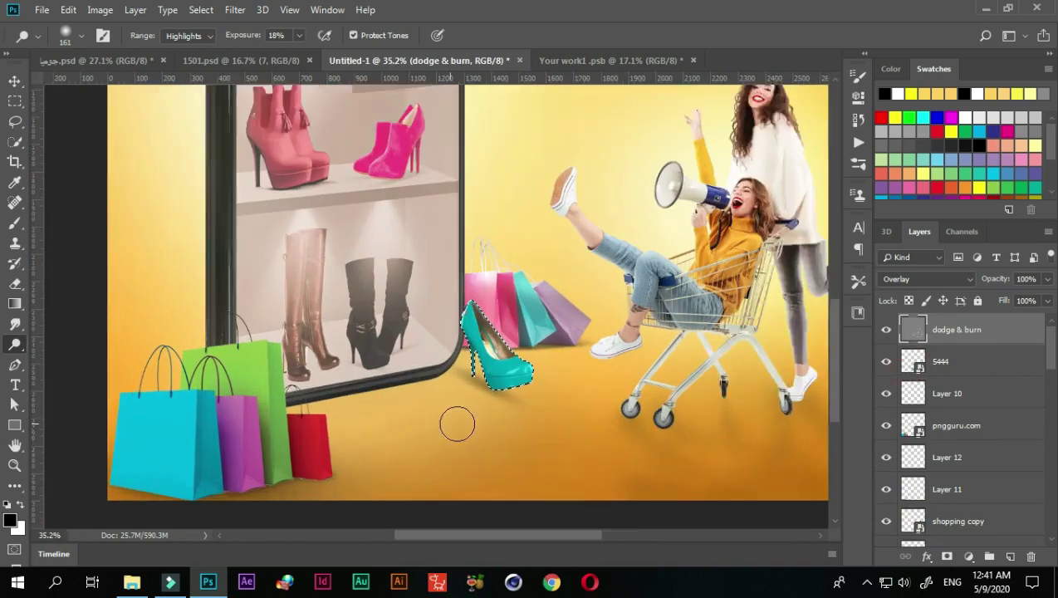
{"action": "scroll", "coordinate": [457, 424], "scroll_direction": "up", "scroll_amount": 1, "text": "alt"}
{"action": "left_click_drag", "start_coordinate": [514, 365], "coordinate": [484, 340]}
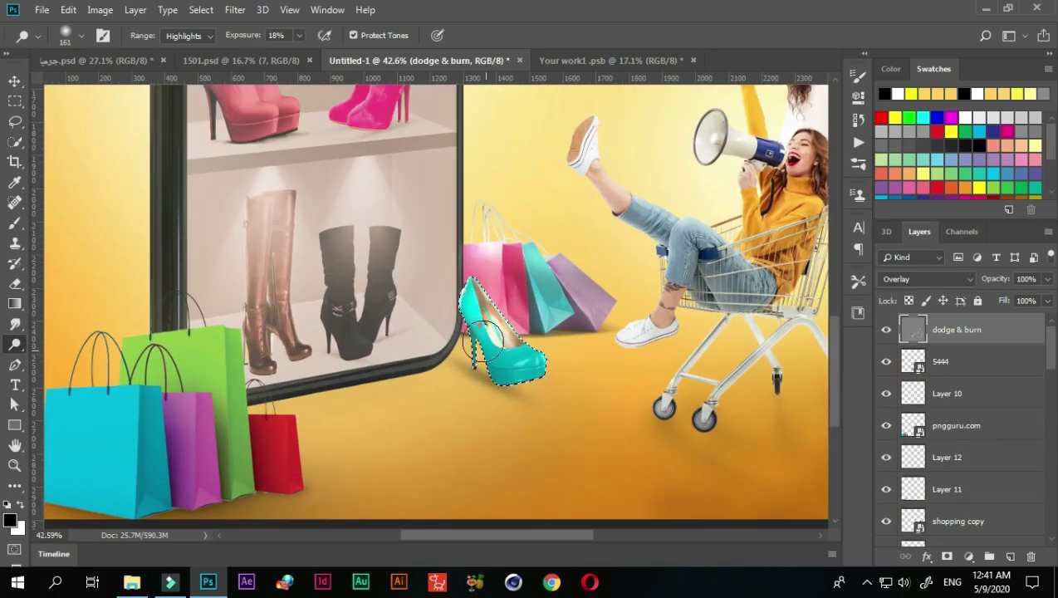
{"action": "key", "text": "ctrl+d"}
With the Move tool, select the teal shoe's layer 5444.
{"action": "key", "text": "v"}
{"action": "scroll", "coordinate": [515, 427], "scroll_direction": "down", "scroll_amount": 4, "text": "alt"}
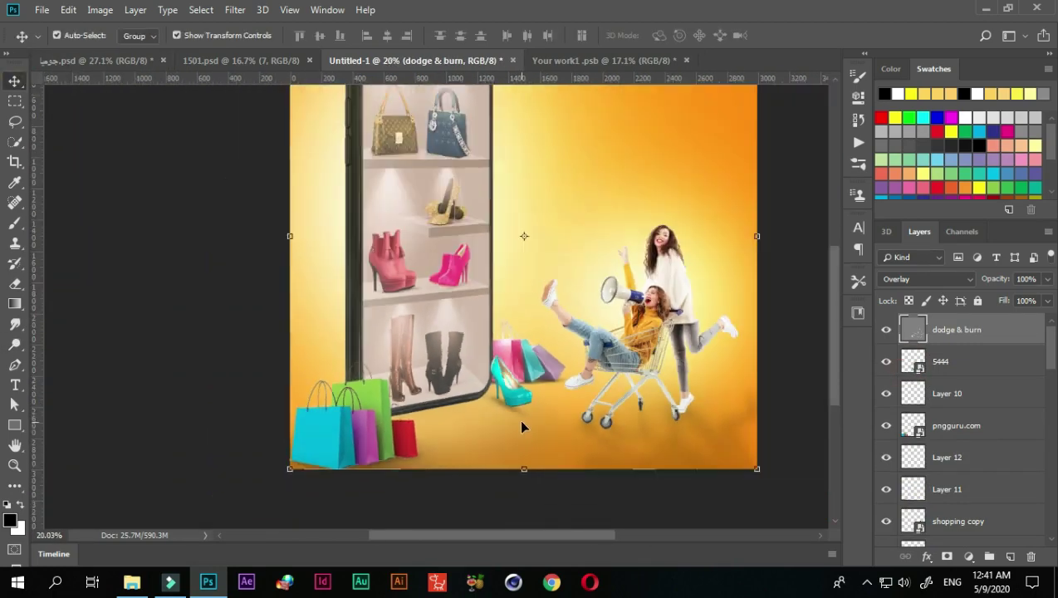
{"action": "scroll", "coordinate": [518, 419], "scroll_direction": "down", "scroll_amount": 3, "text": "alt"}
{"action": "left_click", "coordinate": [503, 499]}
{"action": "left_click", "coordinate": [435, 412]}
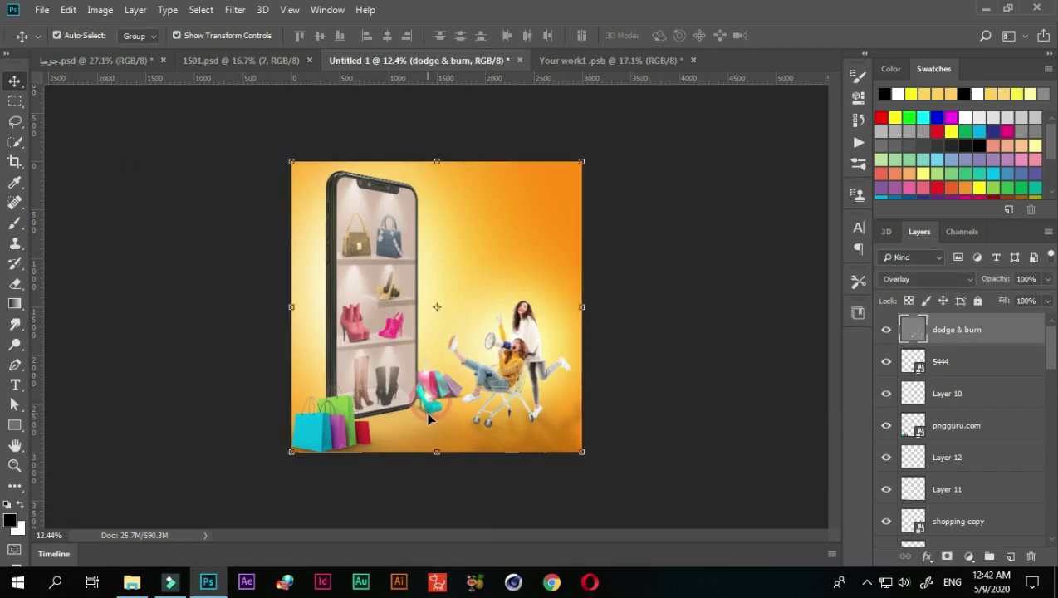
{"action": "left_click", "coordinate": [949, 360]}
{"action": "scroll", "coordinate": [656, 439], "scroll_direction": "up", "scroll_amount": 3, "text": "alt"}
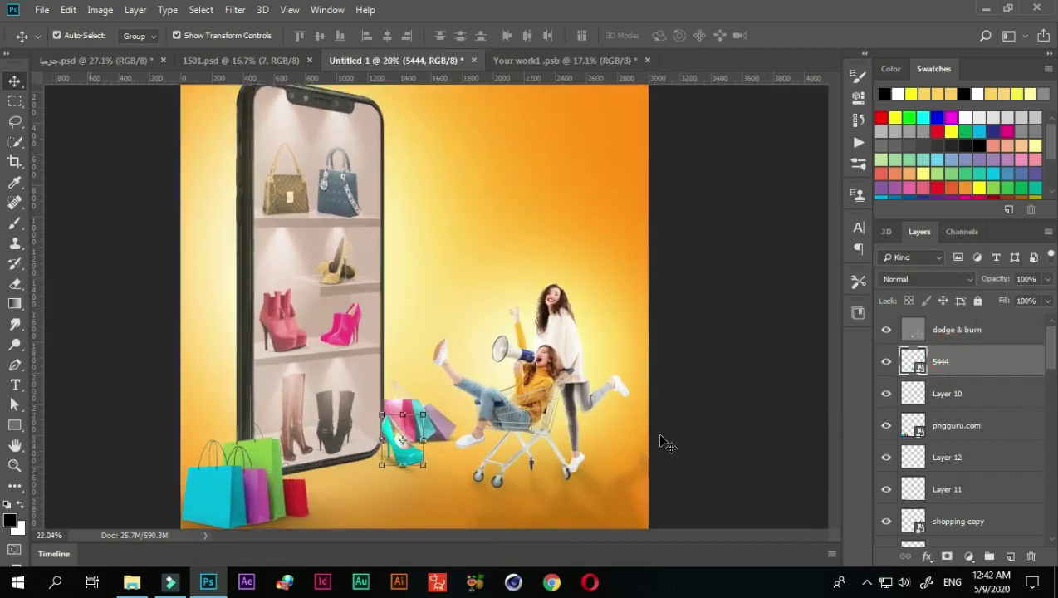
{"action": "scroll", "coordinate": [660, 442], "scroll_direction": "up", "scroll_amount": 1, "text": "alt"}
Nudge the teal shoe up and to the right, a touch back left, then deselect.
{"action": "key", "text": "shift+Right"}
{"action": "key", "text": "shift+Right"}
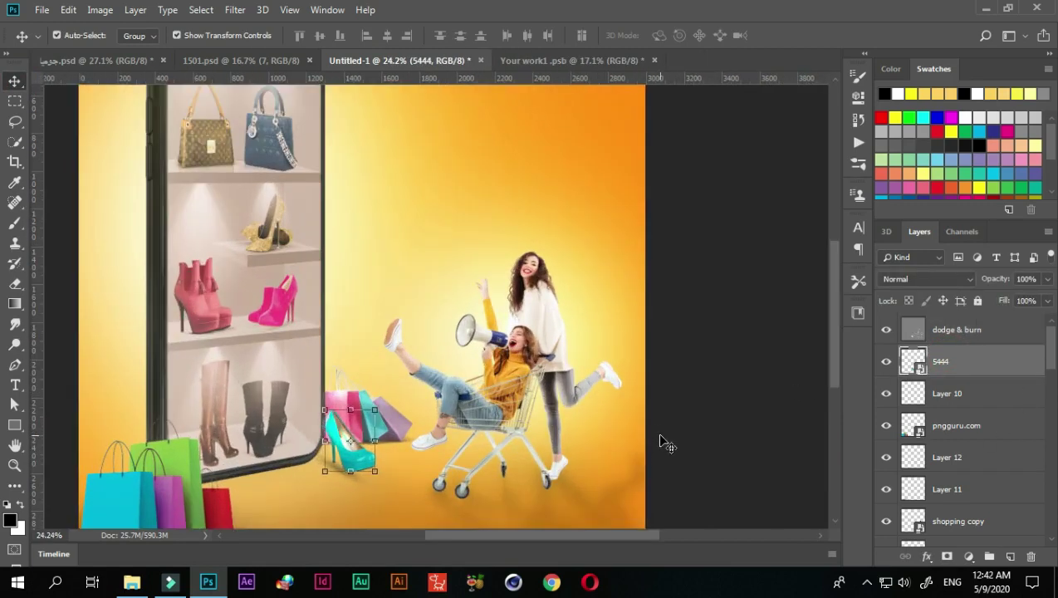
{"action": "key", "text": "shift+Up"}
{"action": "key", "text": "shift+Right"}
{"action": "key", "text": "shift+Up"}
{"action": "key", "text": "shift+Up"}
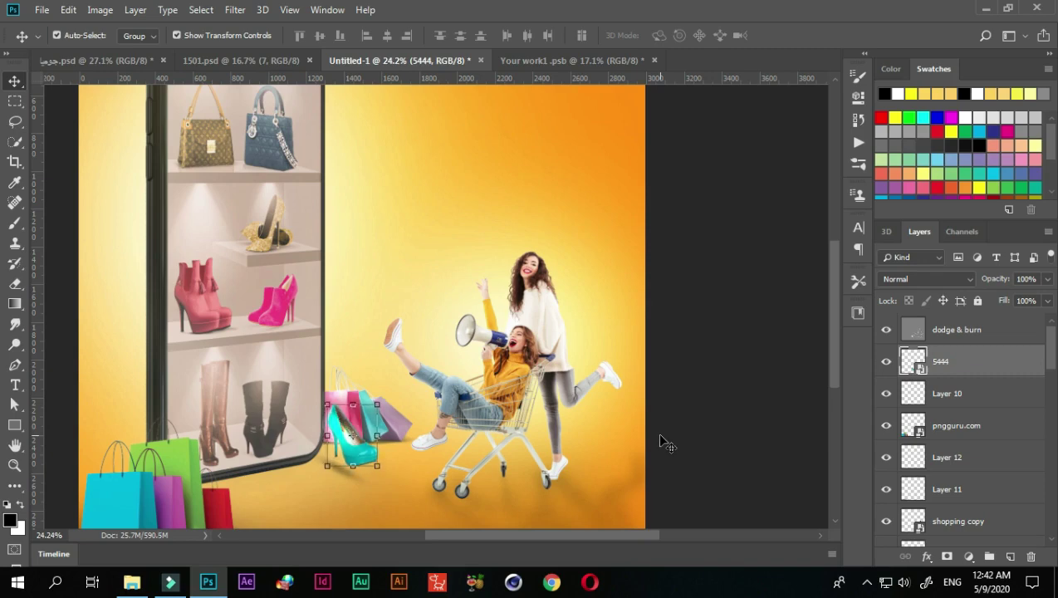
{"action": "key", "text": "Left"}
{"action": "key", "text": "Left"}
{"action": "key", "text": "Left"}
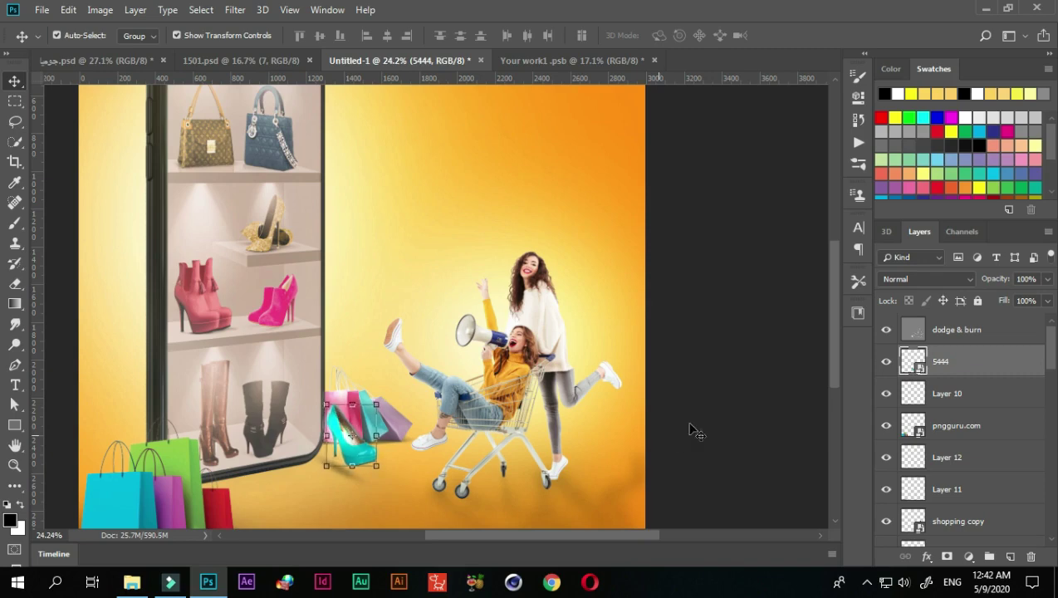
{"action": "left_click", "coordinate": [714, 424]}
{"action": "scroll", "coordinate": [387, 510], "scroll_direction": "down", "scroll_amount": 2}
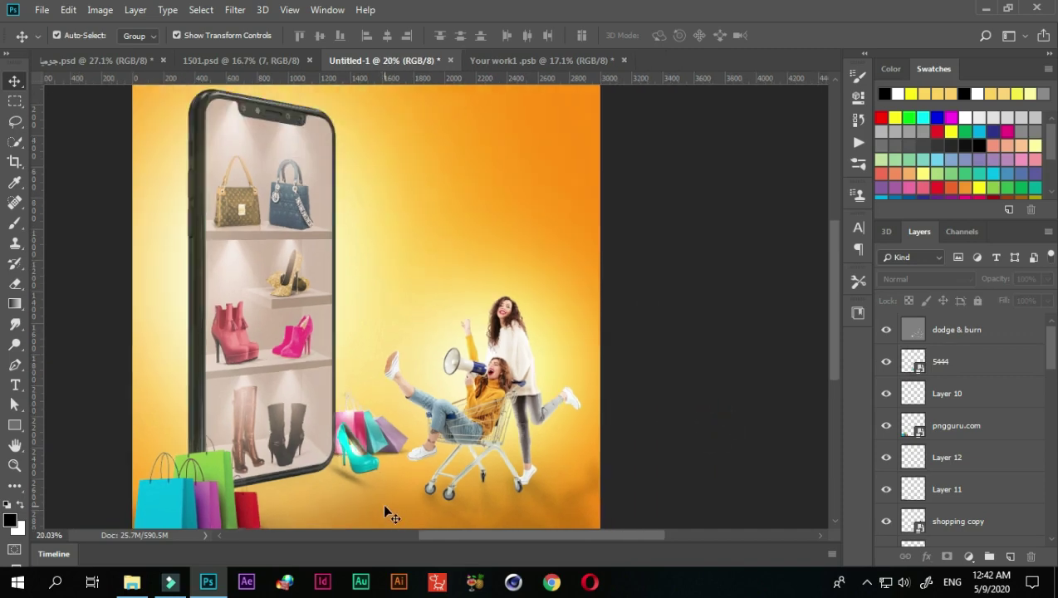
{"action": "scroll", "coordinate": [366, 502], "scroll_direction": "up", "scroll_amount": 3}
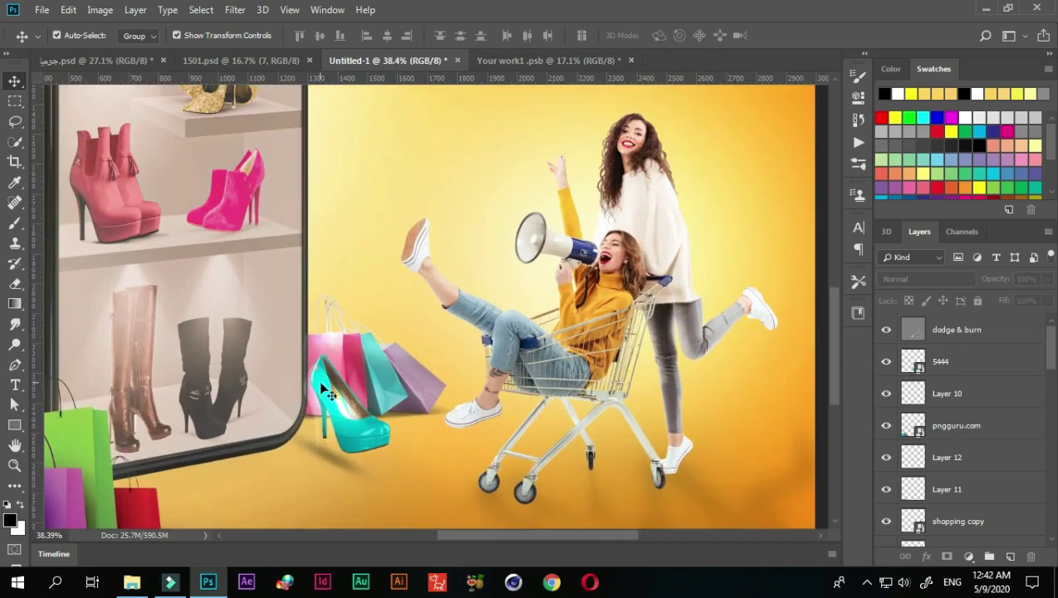
{"action": "scroll", "coordinate": [330, 395], "scroll_direction": "up", "scroll_amount": 1}
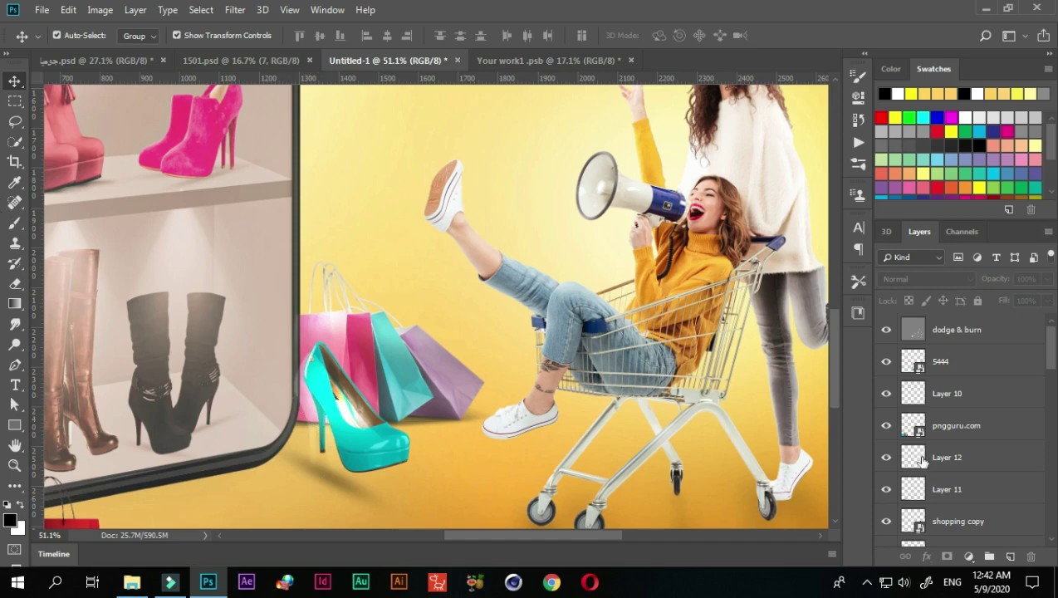
With the dodge & burn layer active, set the foreground colour to hex 808080.
{"action": "left_click", "coordinate": [922, 331]}
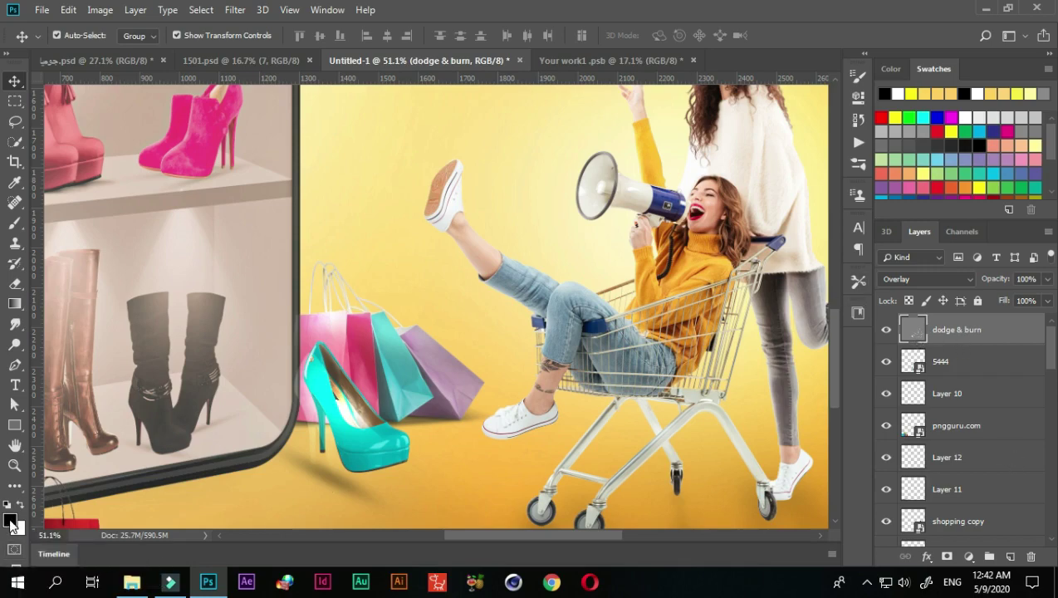
{"action": "left_click", "coordinate": [10, 521]}
{"action": "left_click", "coordinate": [941, 505]}
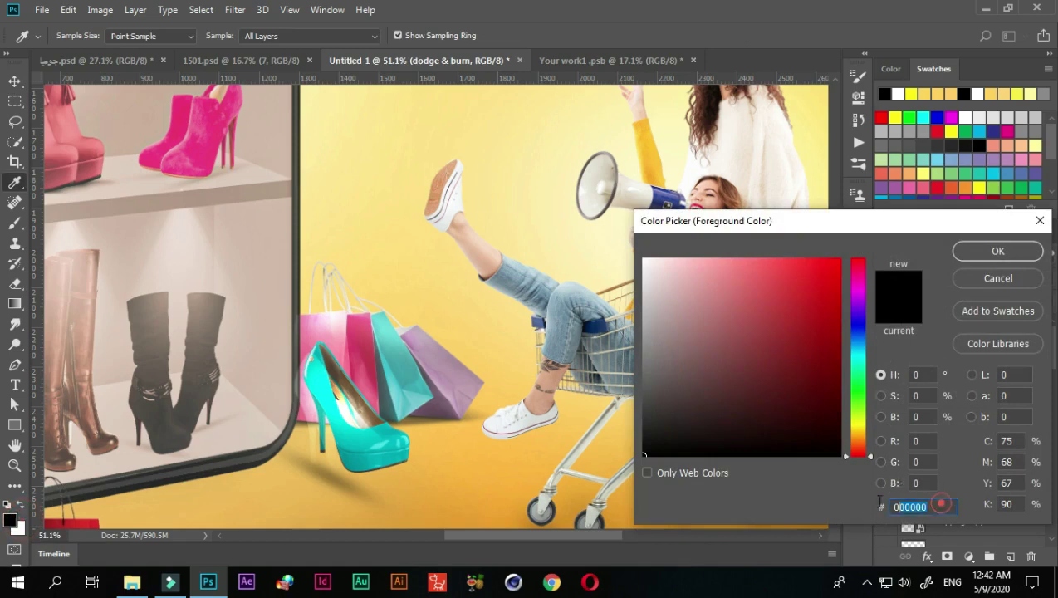
{"action": "type", "text": "808080"}
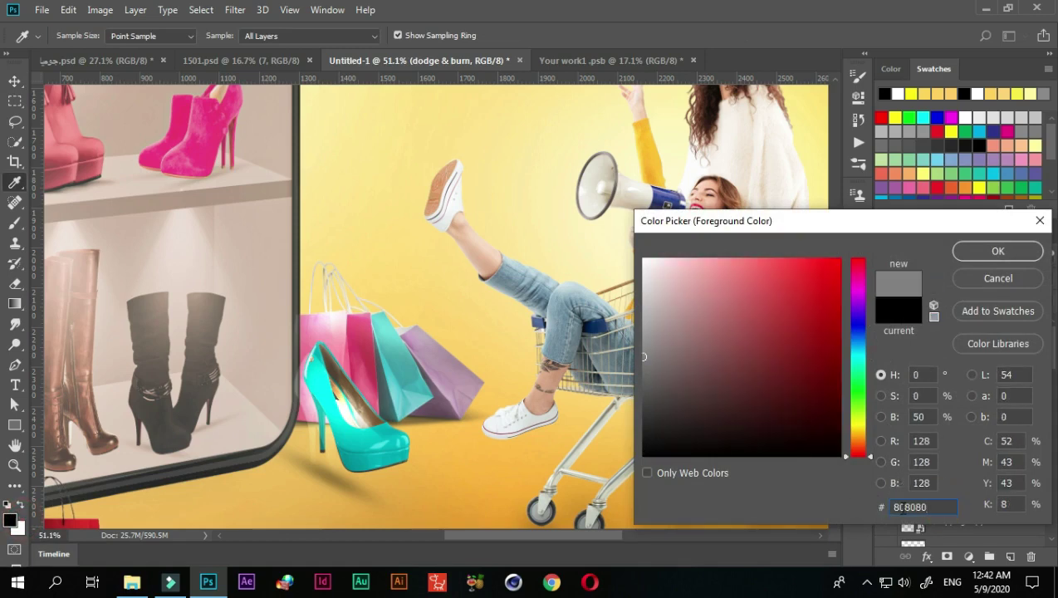
{"action": "left_click", "coordinate": [995, 251]}
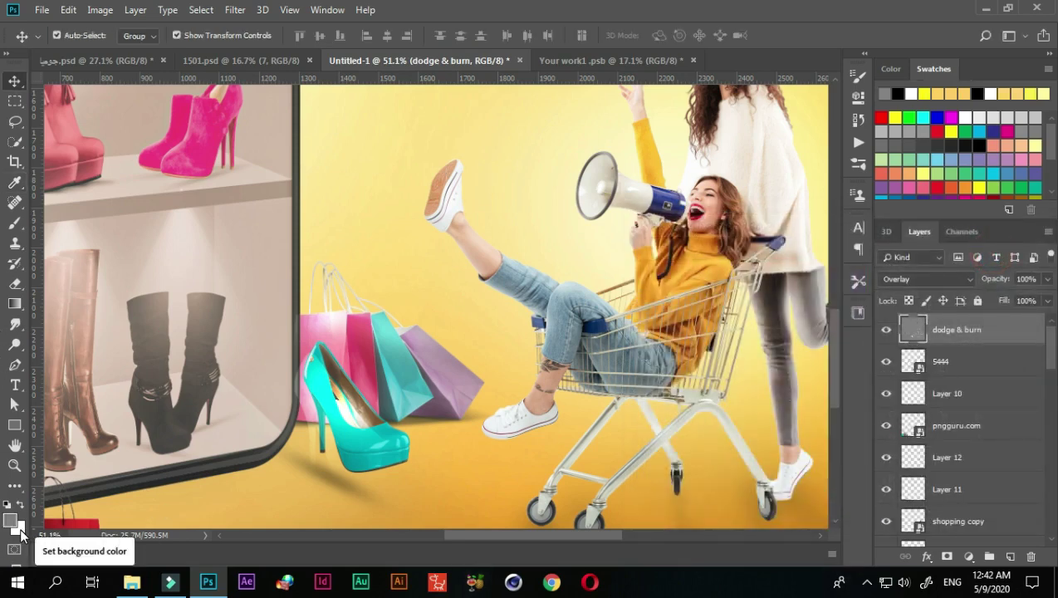
{"action": "left_click", "coordinate": [20, 504]}
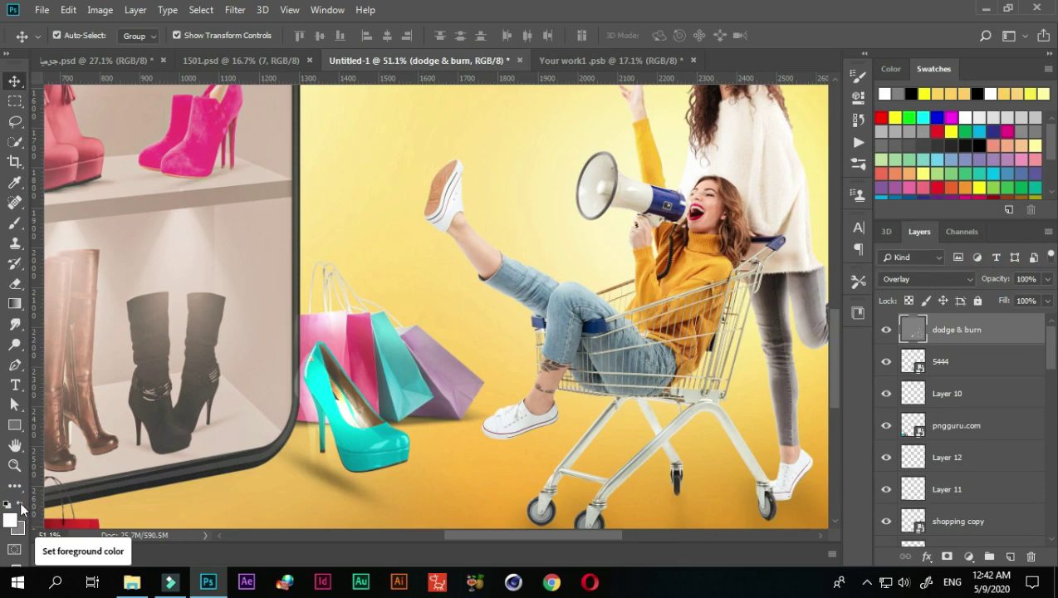
{"action": "left_click", "coordinate": [21, 506]}
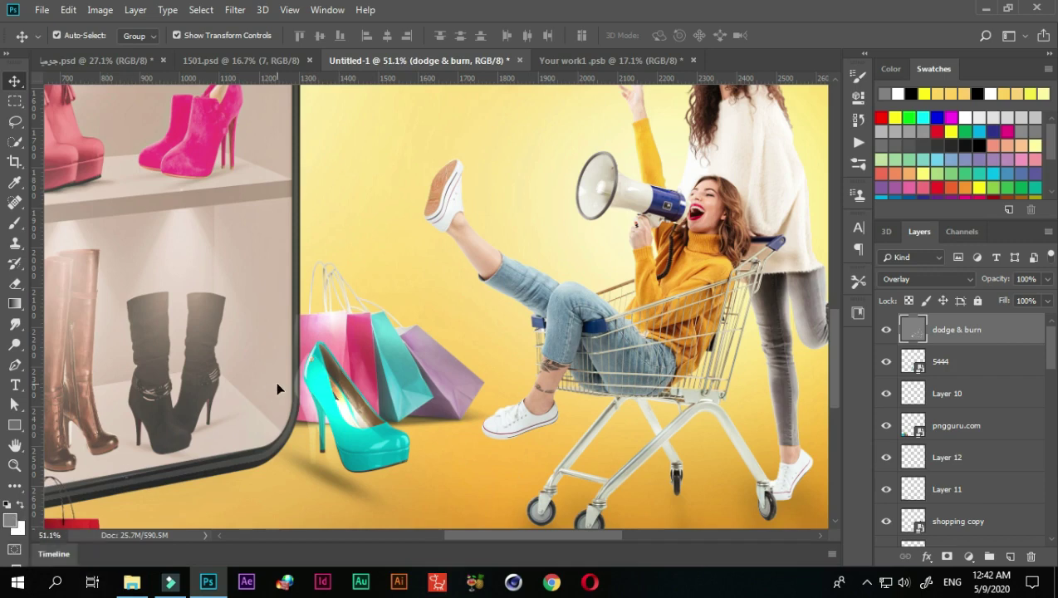
Brush soft 6%-flow gray shading along the teal shoe's edge and heel on the dodge & burn layer.
{"action": "key", "text": "b"}
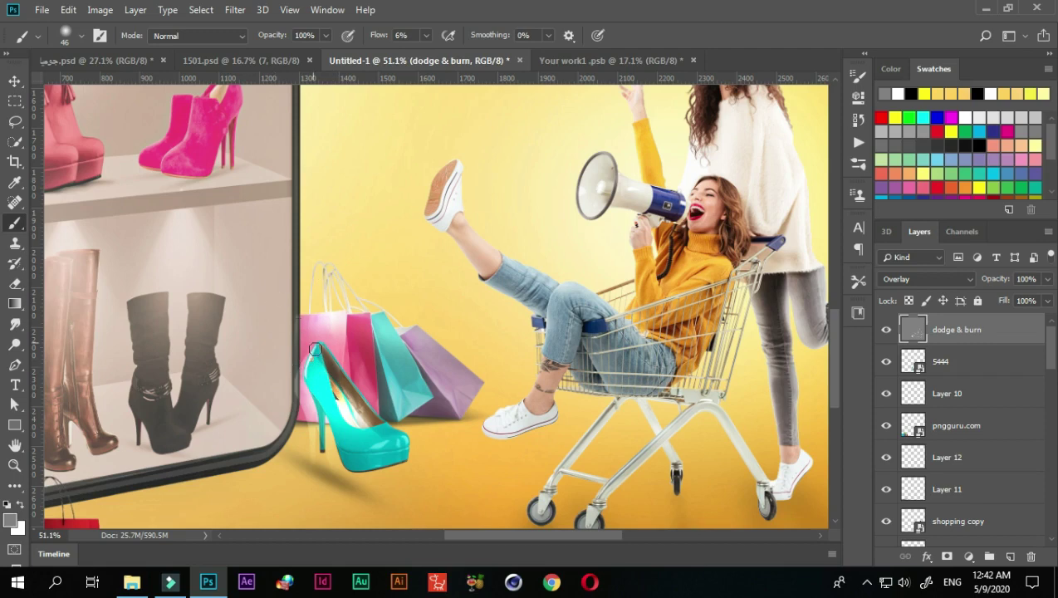
{"action": "left_click_drag", "start_coordinate": [307, 380], "coordinate": [337, 416]}
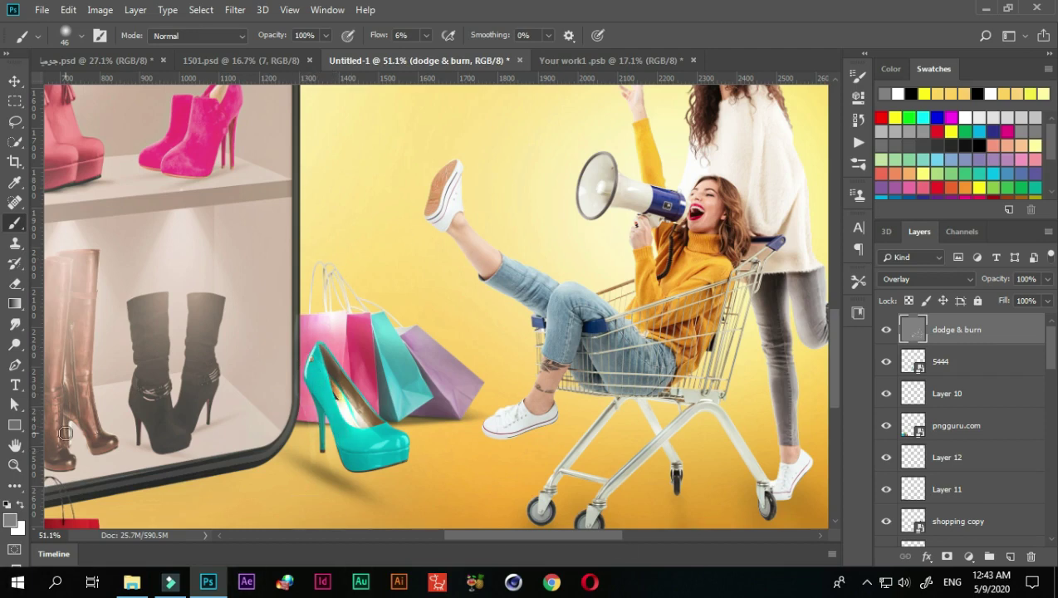
{"action": "scroll", "coordinate": [362, 463], "scroll_direction": "down", "scroll_amount": 3}
{"action": "scroll", "coordinate": [382, 441], "scroll_direction": "up", "scroll_amount": 2}
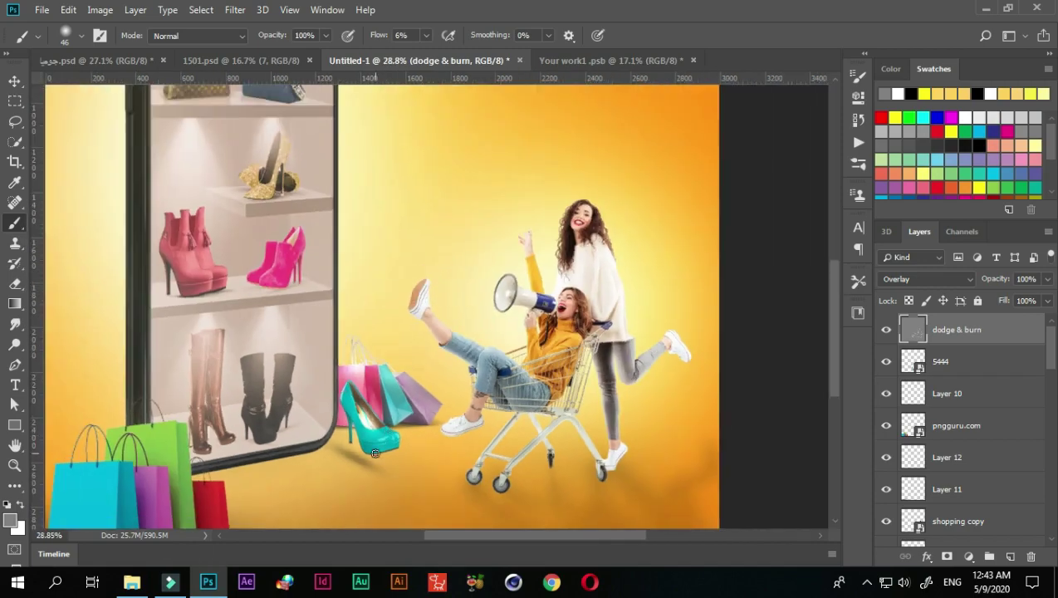
{"action": "scroll", "coordinate": [375, 453], "scroll_direction": "up", "scroll_amount": 2}
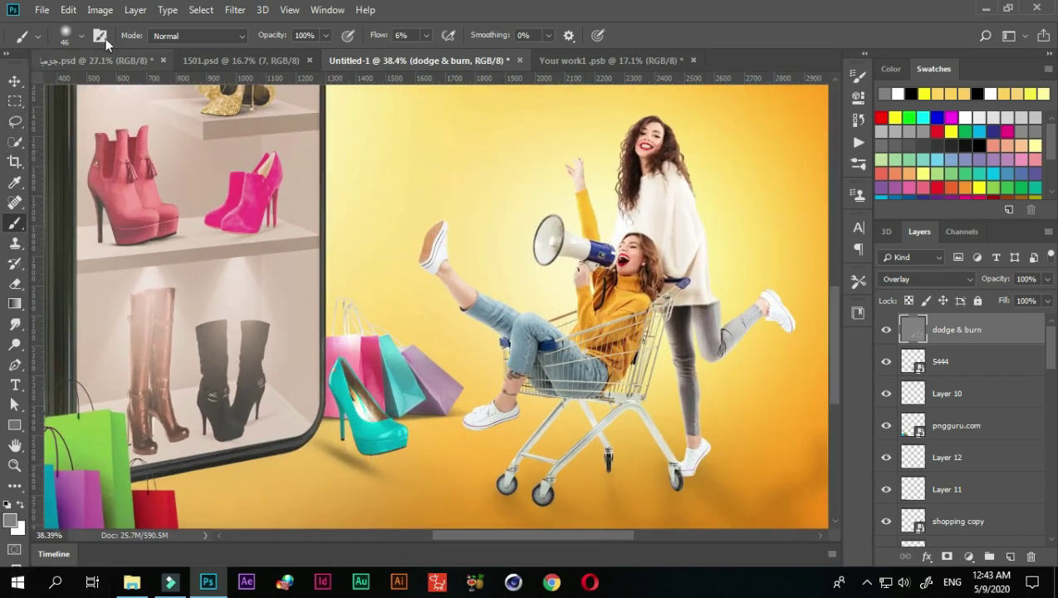
{"action": "left_click", "coordinate": [15, 80]}
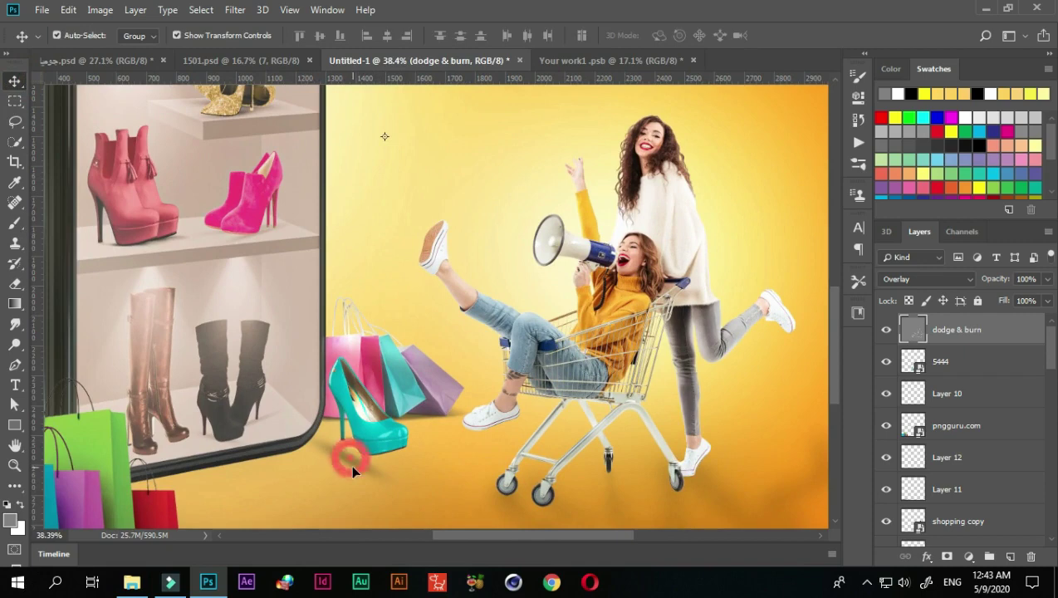
Nudge Layer 10, the teal shoe's shadow, two steps right and two steps up.
{"action": "left_click", "coordinate": [943, 393]}
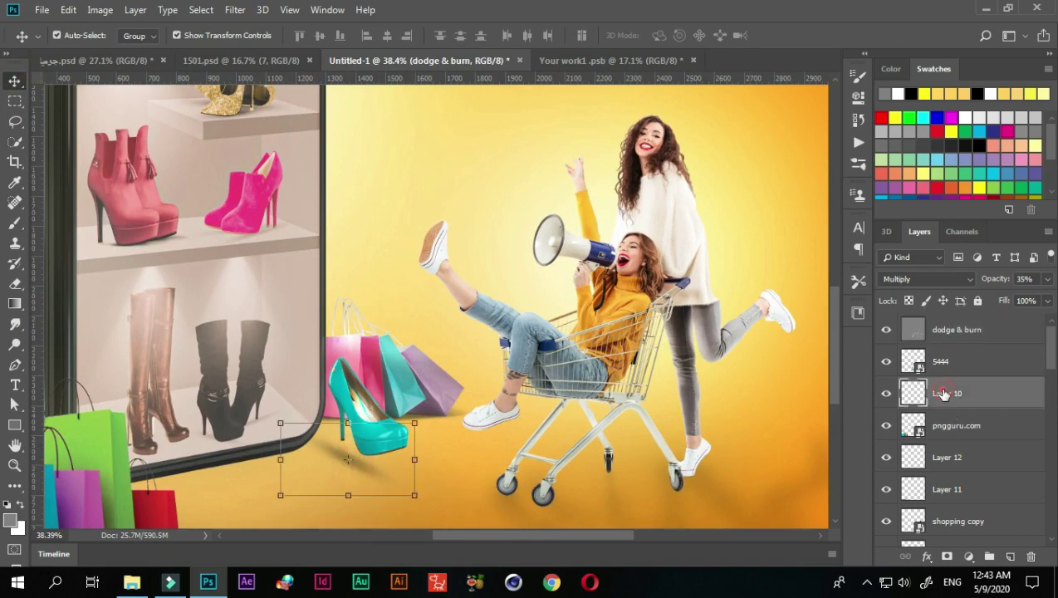
{"action": "key", "text": "shift+Right"}
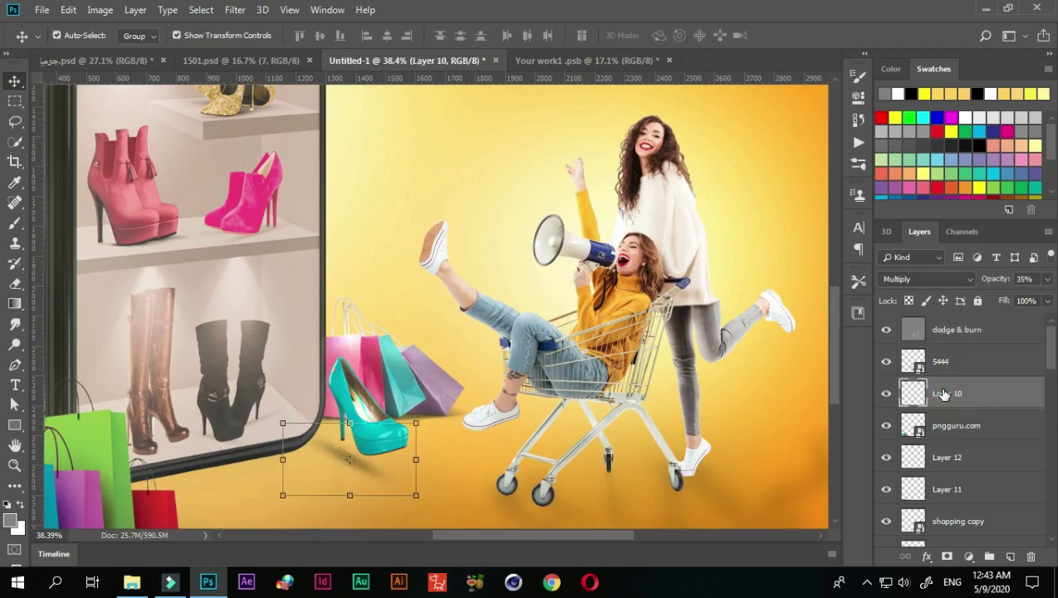
{"action": "key", "text": "shift+Right"}
{"action": "key", "text": "shift+Right"}
{"action": "key", "text": "shift+Right"}
{"action": "key", "text": "shift+Up"}
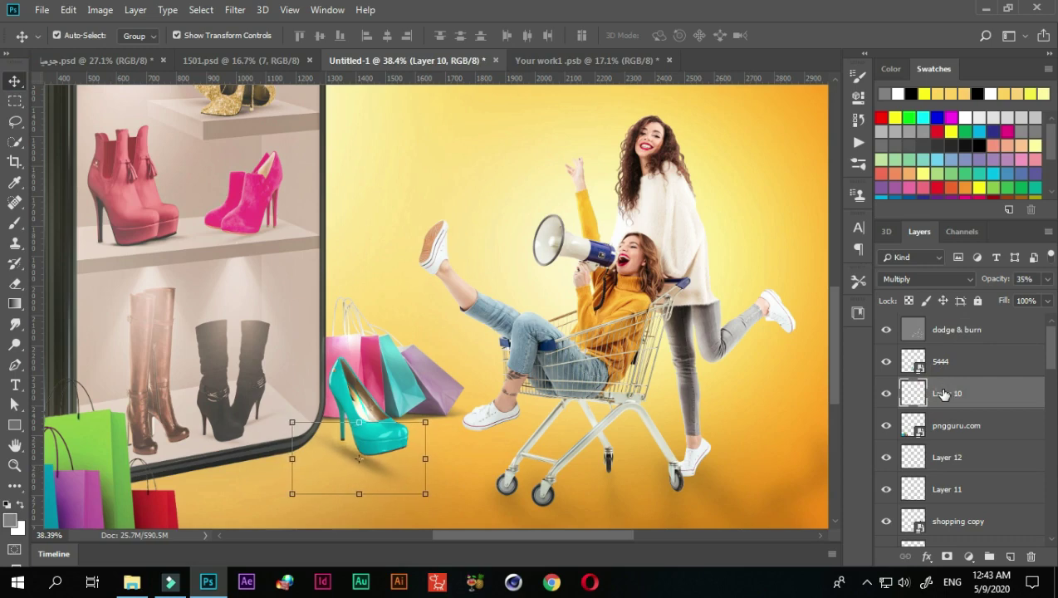
{"action": "key", "text": "shift+Up"}
{"action": "key", "text": "shift+Up"}
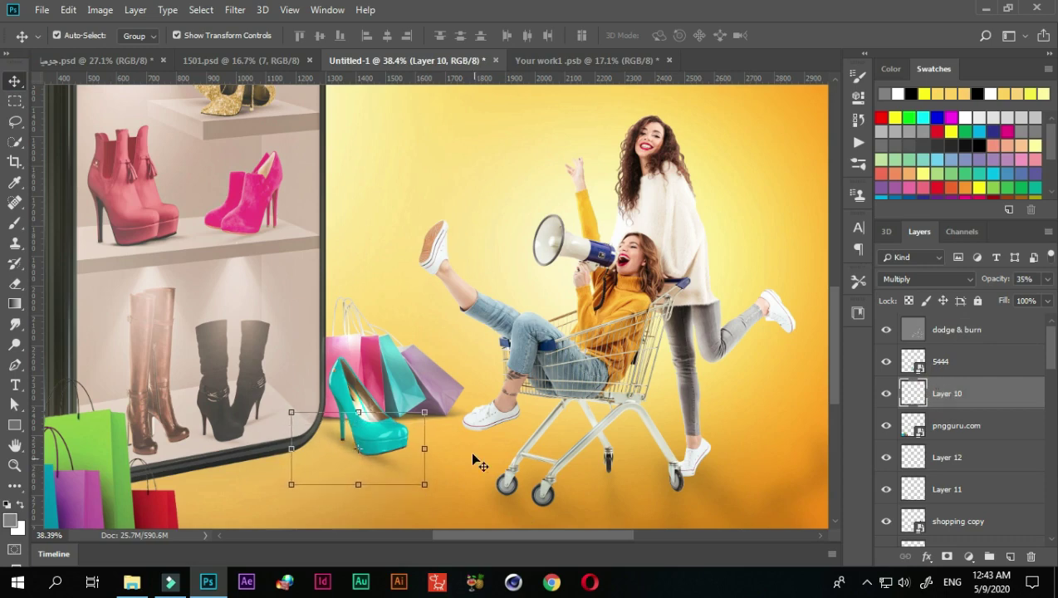
Reselect the dodge & burn layer and make white the foreground colour.
{"action": "left_click", "coordinate": [466, 443]}
{"action": "scroll", "coordinate": [409, 461], "scroll_direction": "down", "scroll_amount": 3}
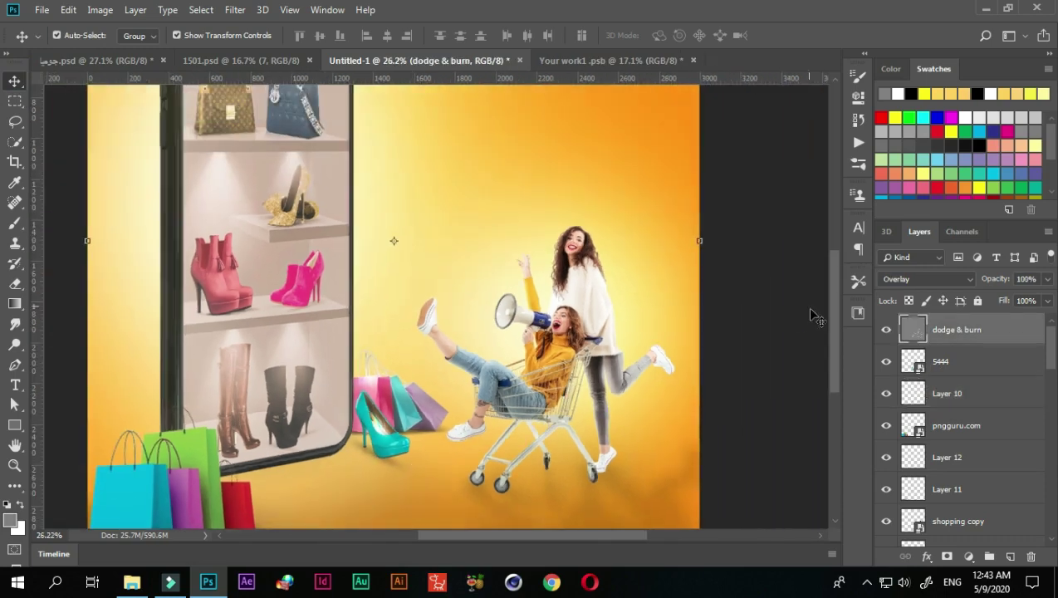
{"action": "left_click", "coordinate": [913, 342]}
{"action": "left_click", "coordinate": [20, 505]}
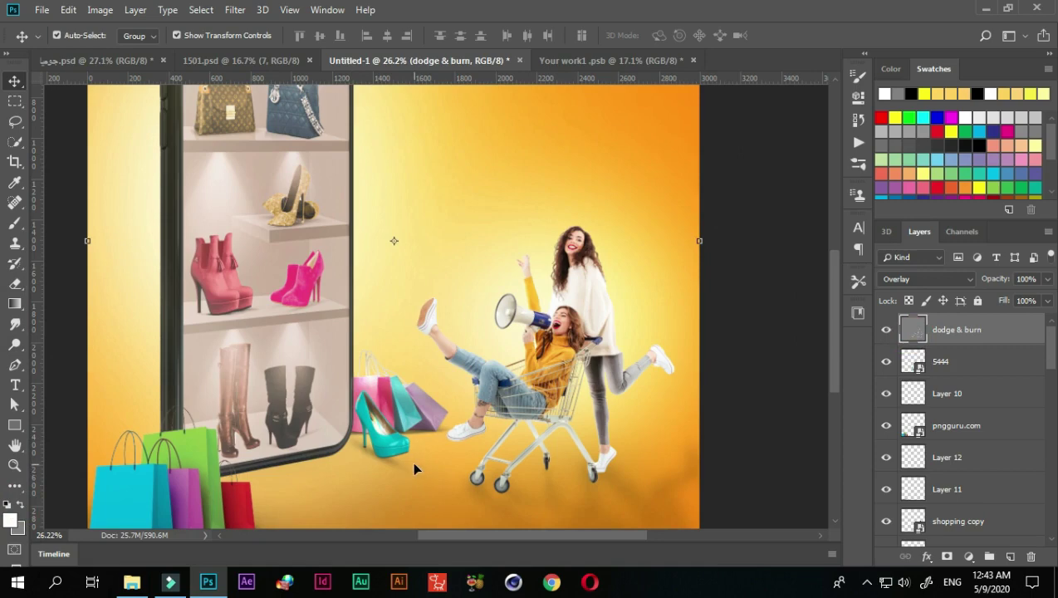
Switch to the Brush with white as the painting colour, zoomed in on the teal shoe.
{"action": "left_click", "coordinate": [18, 324]}
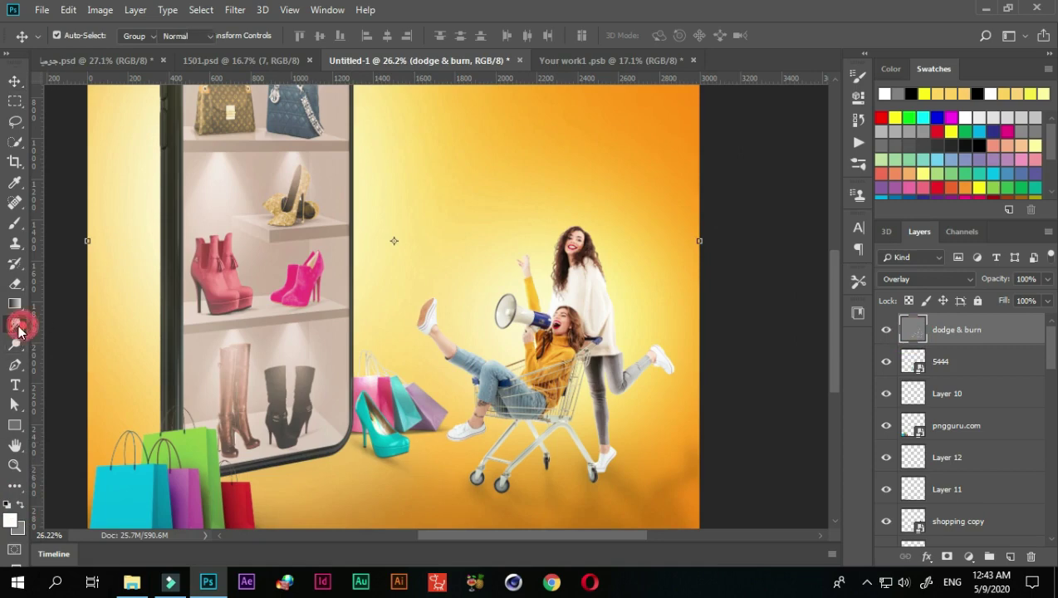
{"action": "left_click", "coordinate": [17, 345]}
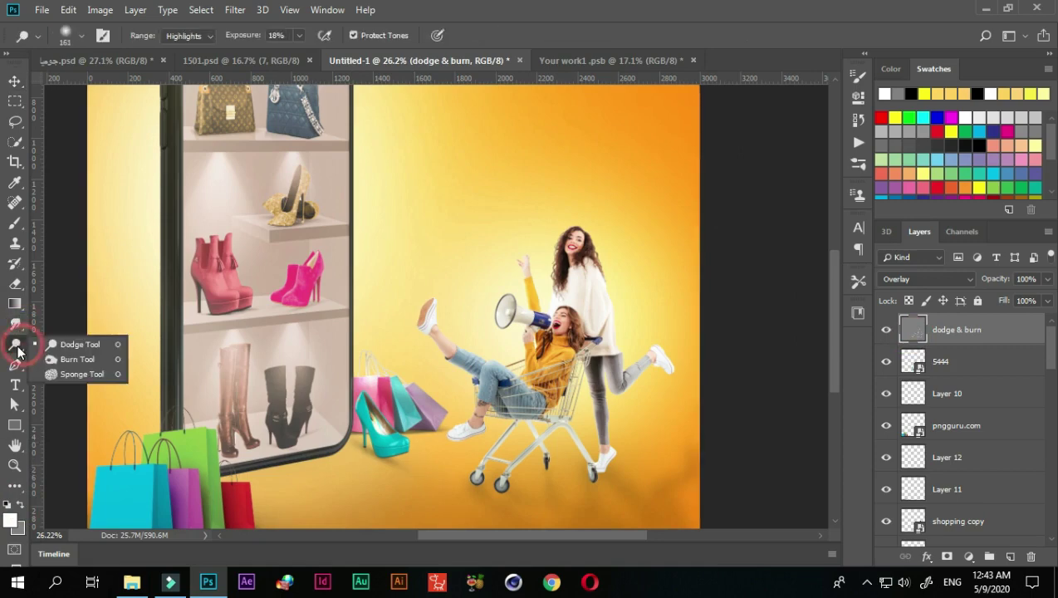
{"action": "left_click", "coordinate": [137, 355]}
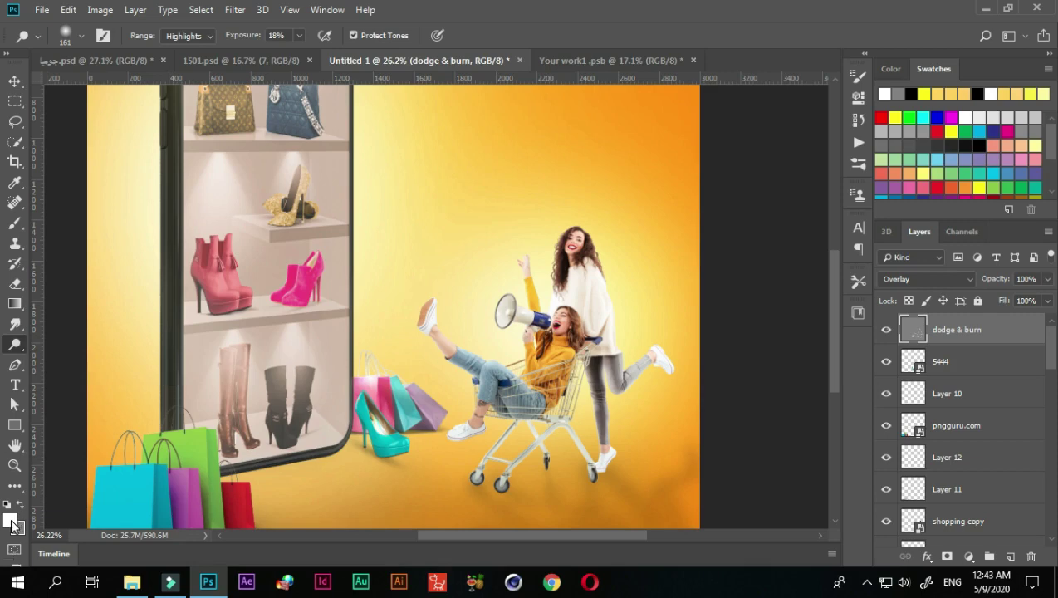
{"action": "left_click", "coordinate": [11, 520]}
{"action": "left_click", "coordinate": [1000, 280]}
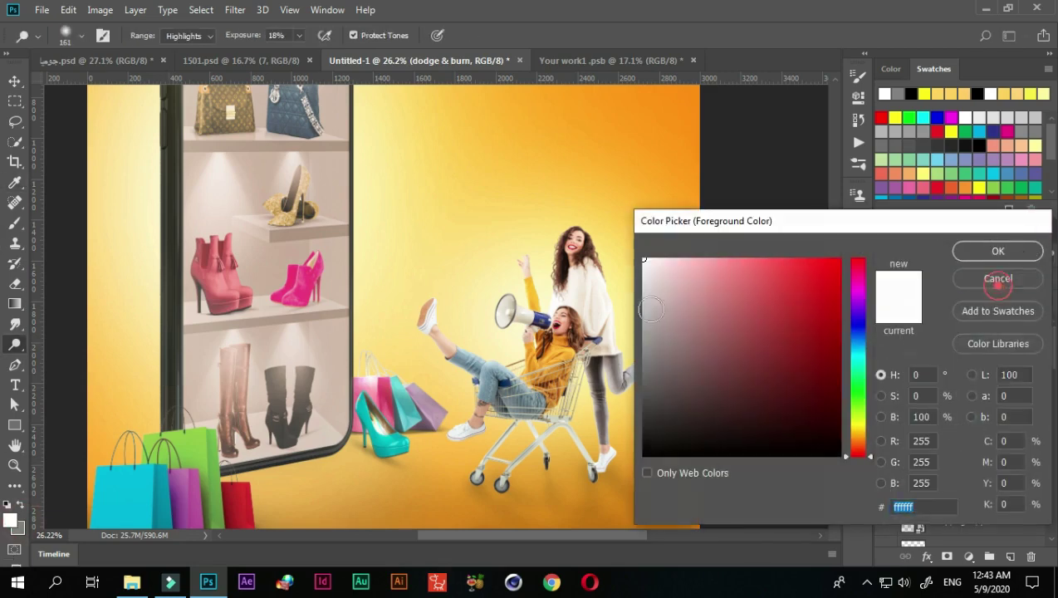
{"action": "key", "text": "b"}
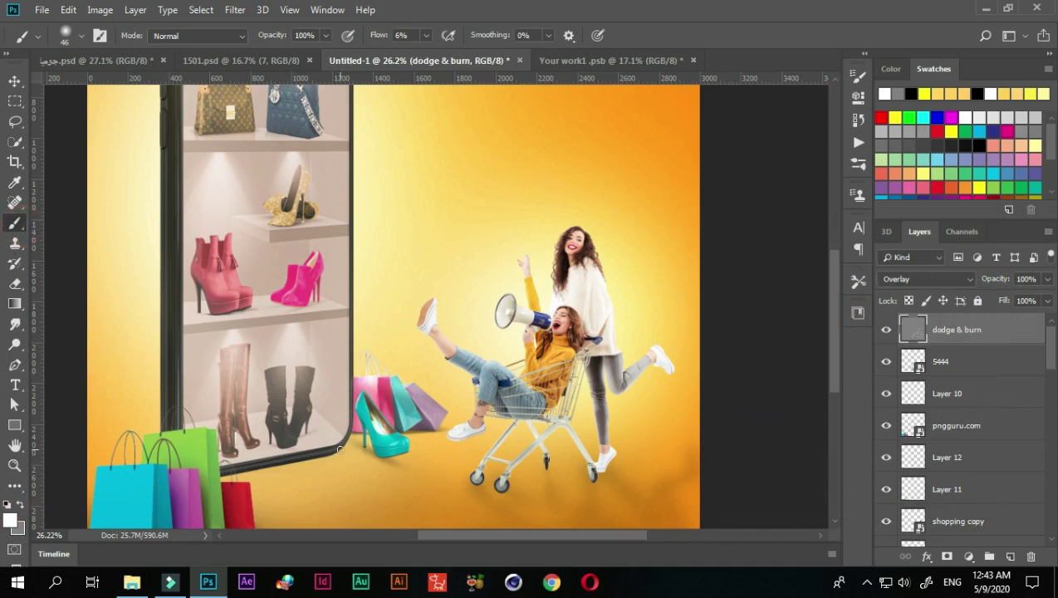
{"action": "scroll", "coordinate": [354, 428], "scroll_direction": "up", "scroll_amount": 3}
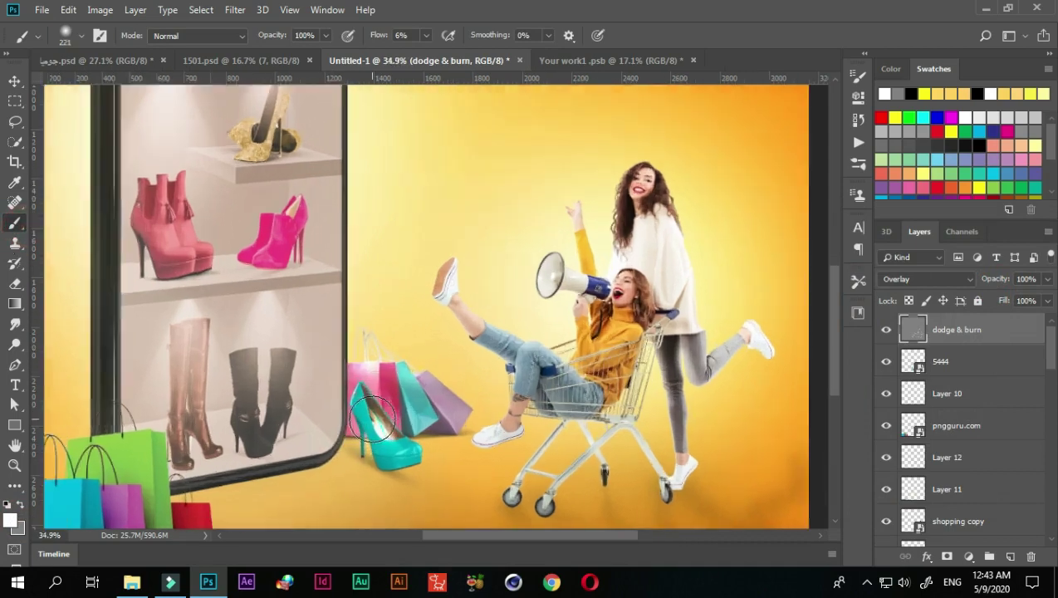
{"action": "left_click_drag", "start_coordinate": [363, 408], "coordinate": [346, 348]}
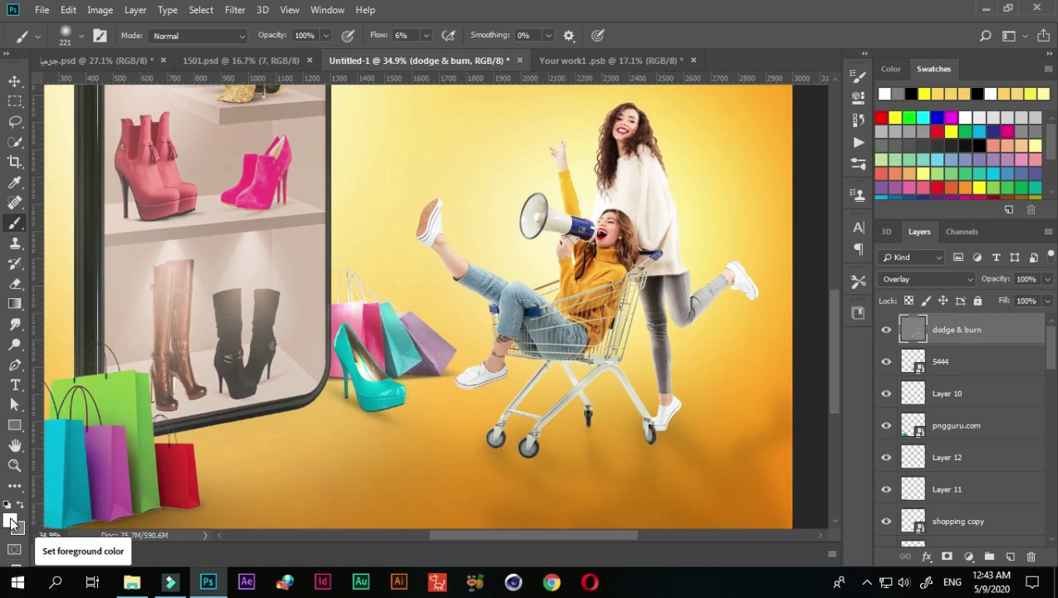
{"action": "key", "text": "x"}
Shrink the soft brush to 92 px and paint white highlights over the teal shoe.
{"action": "scroll", "coordinate": [369, 362], "scroll_direction": "up", "scroll_amount": 1}
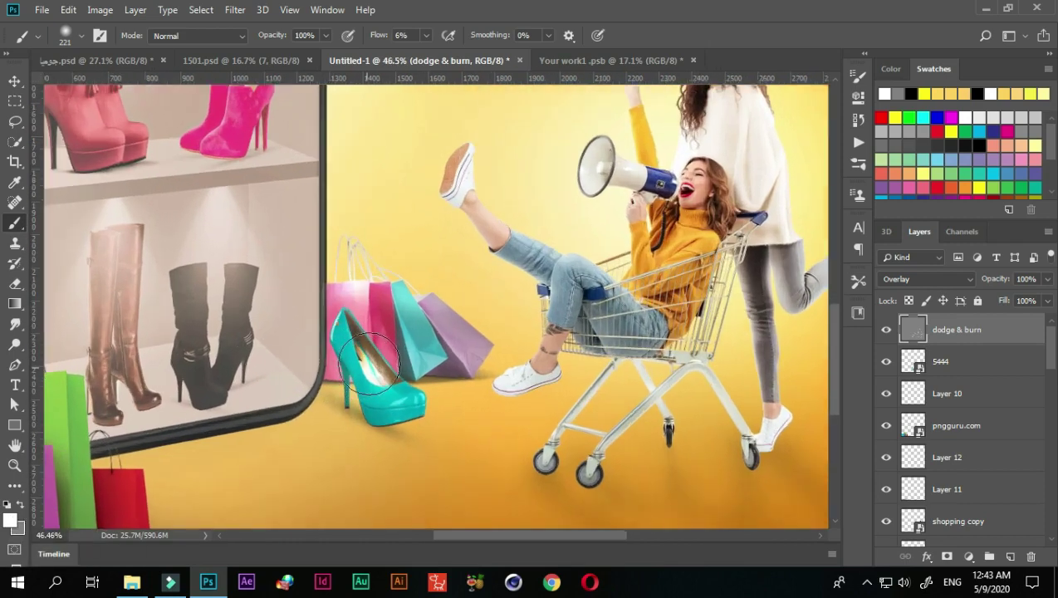
{"action": "right_click", "coordinate": [347, 339]}
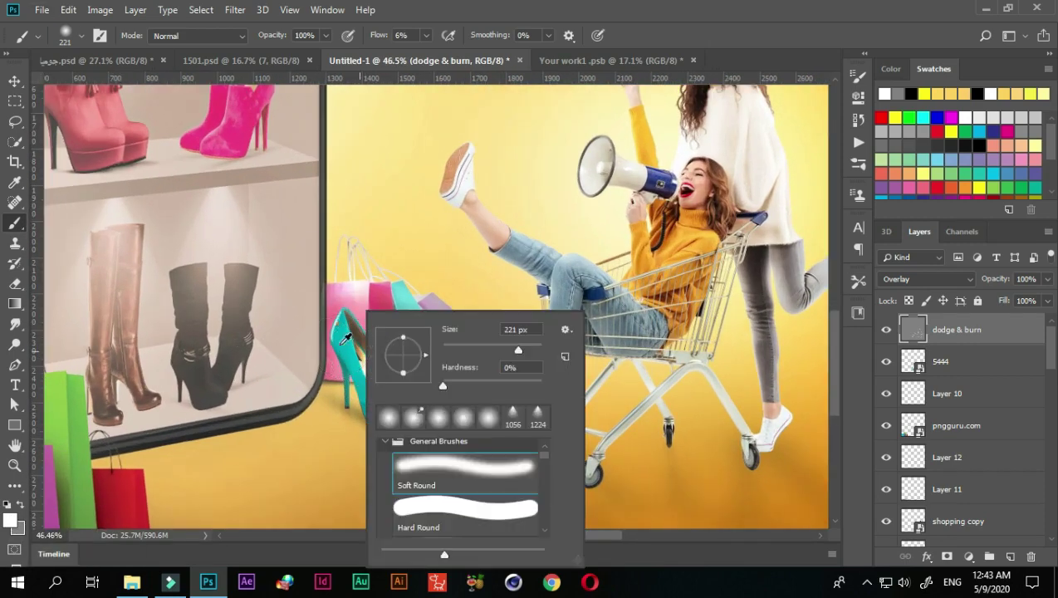
{"action": "mouse_move", "coordinate": [345, 336]}
{"action": "left_mouse_down"}
{"action": "mouse_move", "coordinate": [314, 344]}
{"action": "mouse_move", "coordinate": [350, 316]}
{"action": "left_mouse_up"}
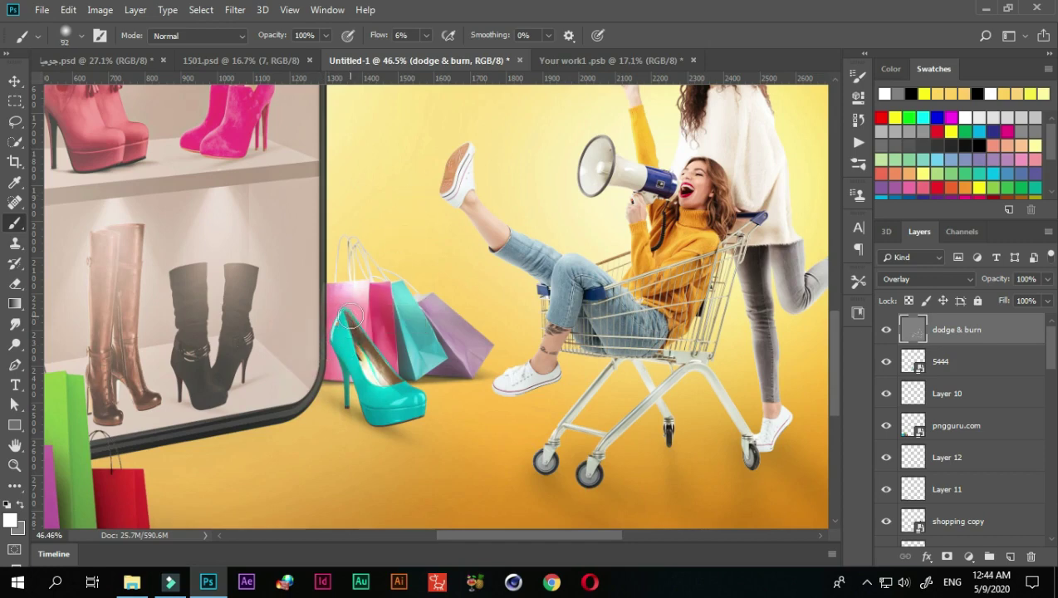
{"action": "left_click_drag", "start_coordinate": [350, 316], "coordinate": [347, 387]}
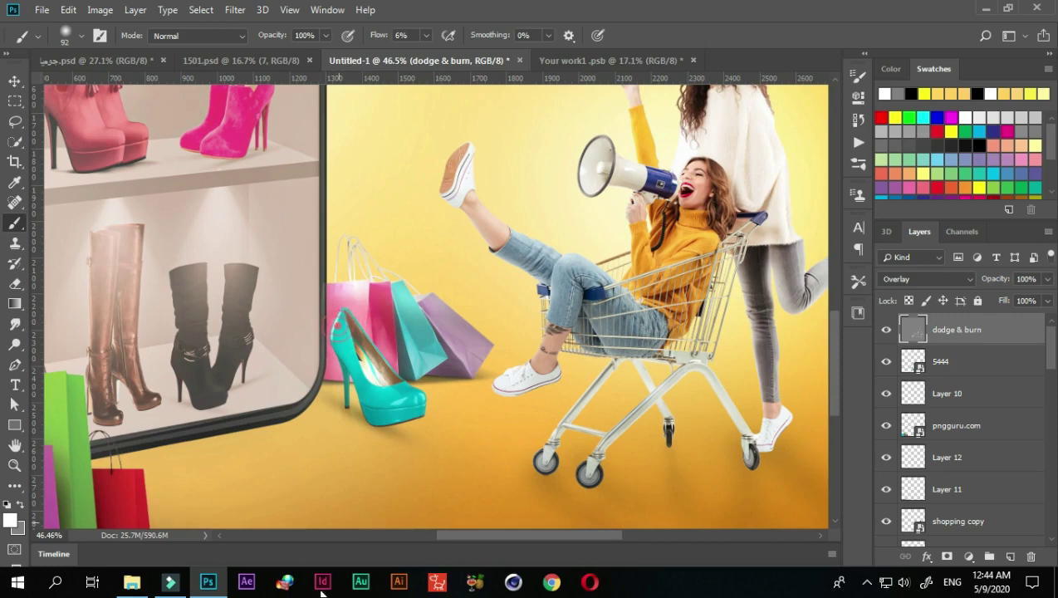
{"action": "left_click_drag", "start_coordinate": [349, 309], "coordinate": [405, 377]}
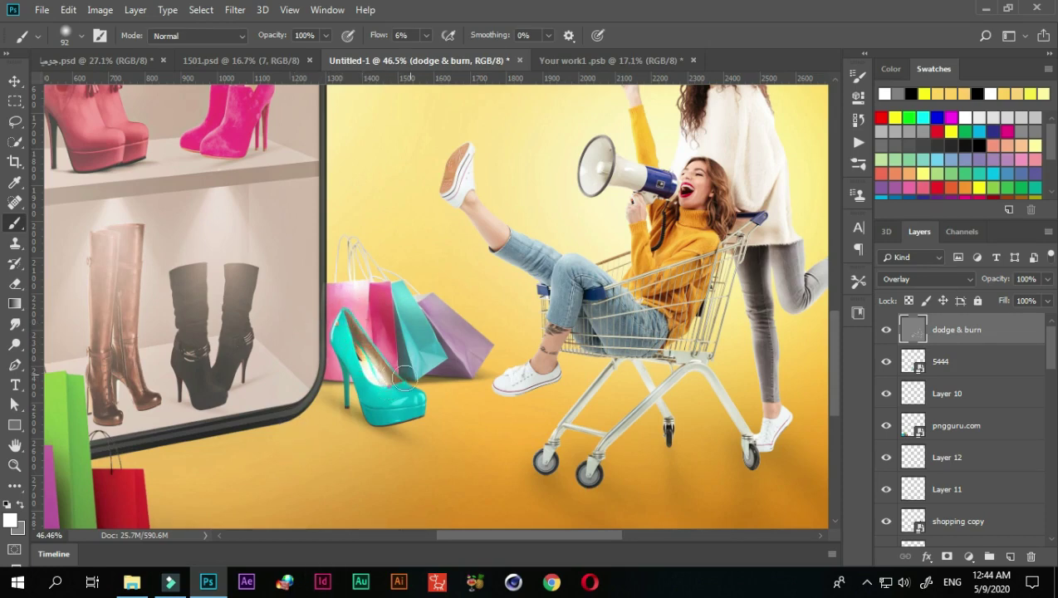
{"action": "left_click_drag", "start_coordinate": [382, 381], "coordinate": [369, 279]}
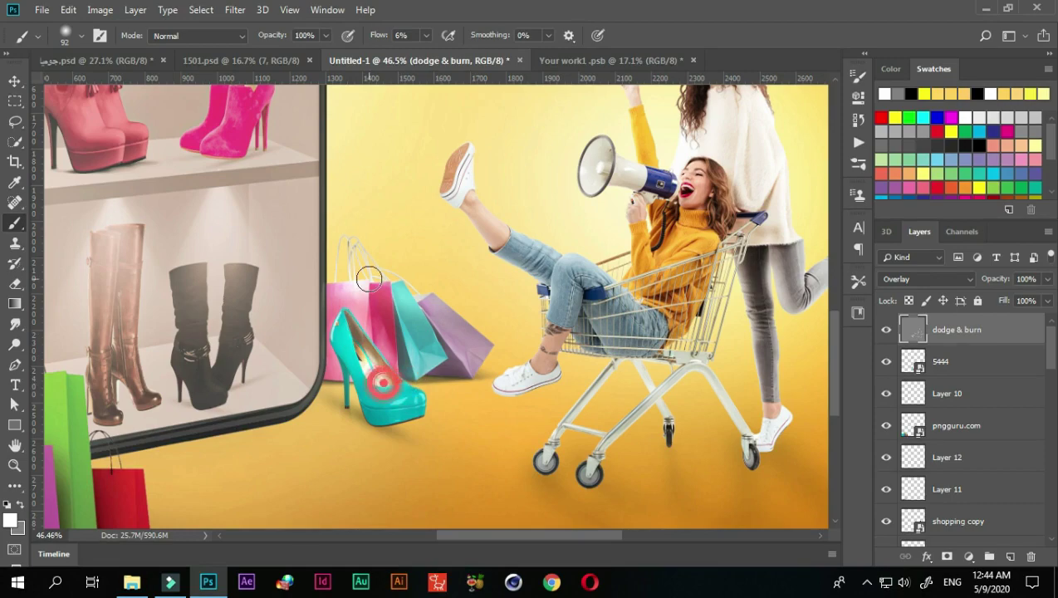
{"action": "scroll", "coordinate": [374, 299], "scroll_direction": "down", "scroll_amount": 3}
{"action": "scroll", "coordinate": [391, 349], "scroll_direction": "down", "scroll_amount": 3}
Load the pngguru shopping bags layer outline as a selection.
{"action": "scroll", "coordinate": [407, 415], "scroll_direction": "down", "scroll_amount": 2}
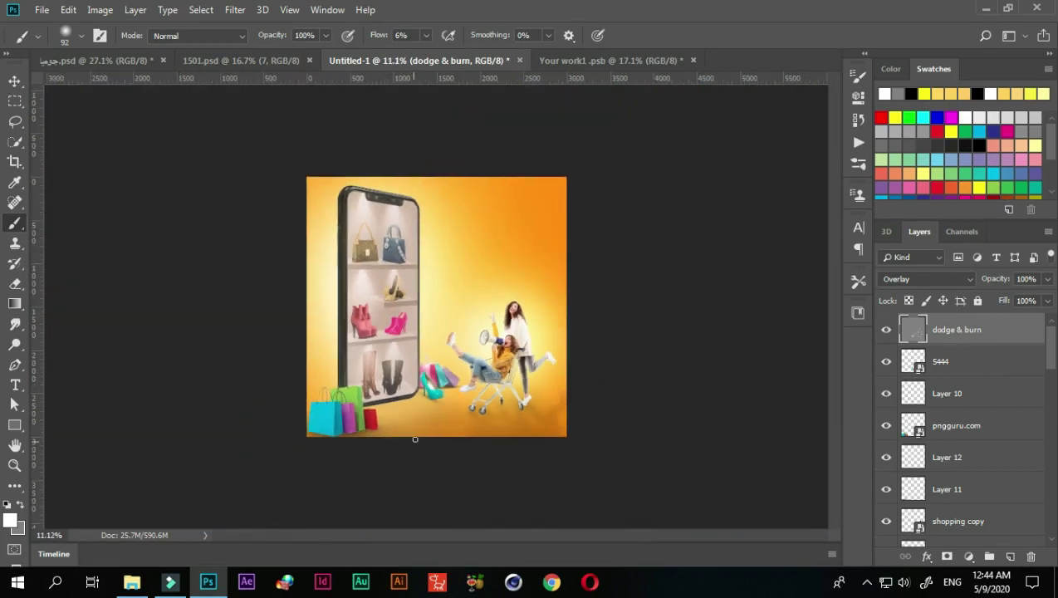
{"action": "scroll", "coordinate": [415, 433], "scroll_direction": "up", "scroll_amount": 2}
{"action": "scroll", "coordinate": [407, 428], "scroll_direction": "up", "scroll_amount": 1}
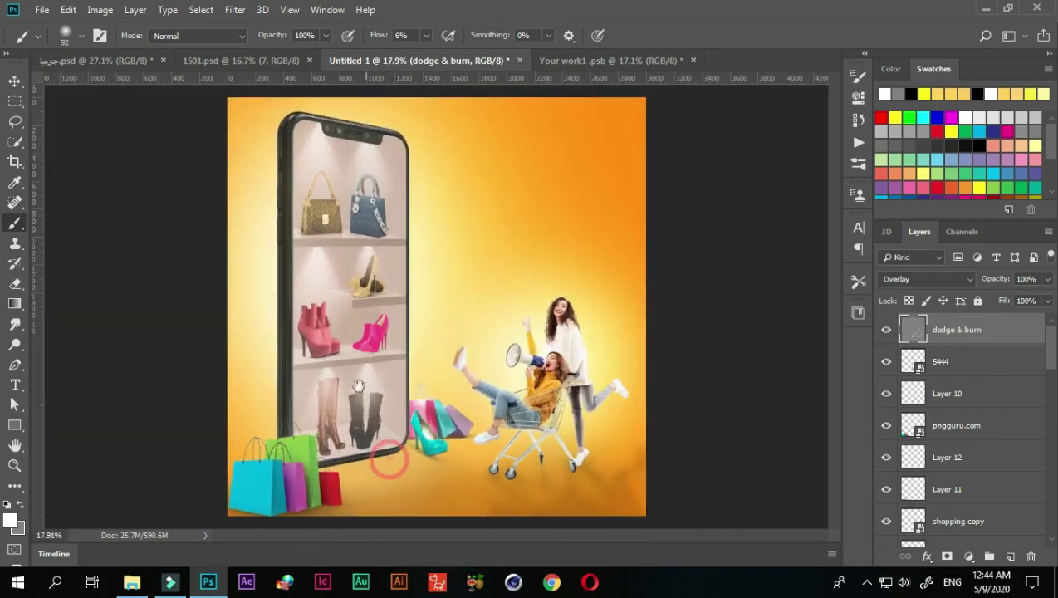
{"action": "scroll", "coordinate": [365, 423], "scroll_direction": "up", "scroll_amount": 1}
{"action": "scroll", "coordinate": [368, 467], "scroll_direction": "up", "scroll_amount": 1}
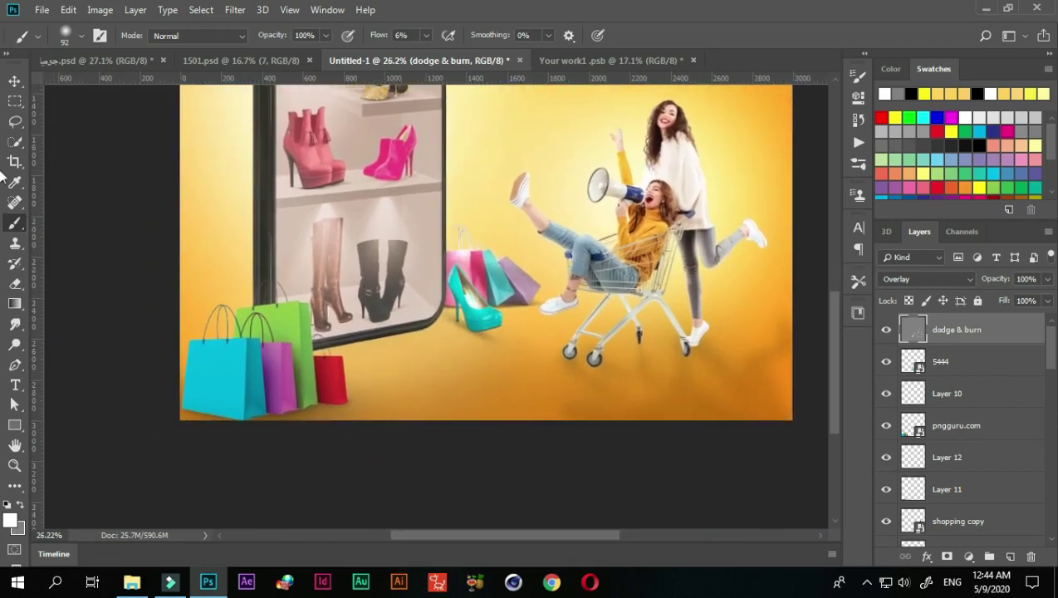
{"action": "key", "text": "v"}
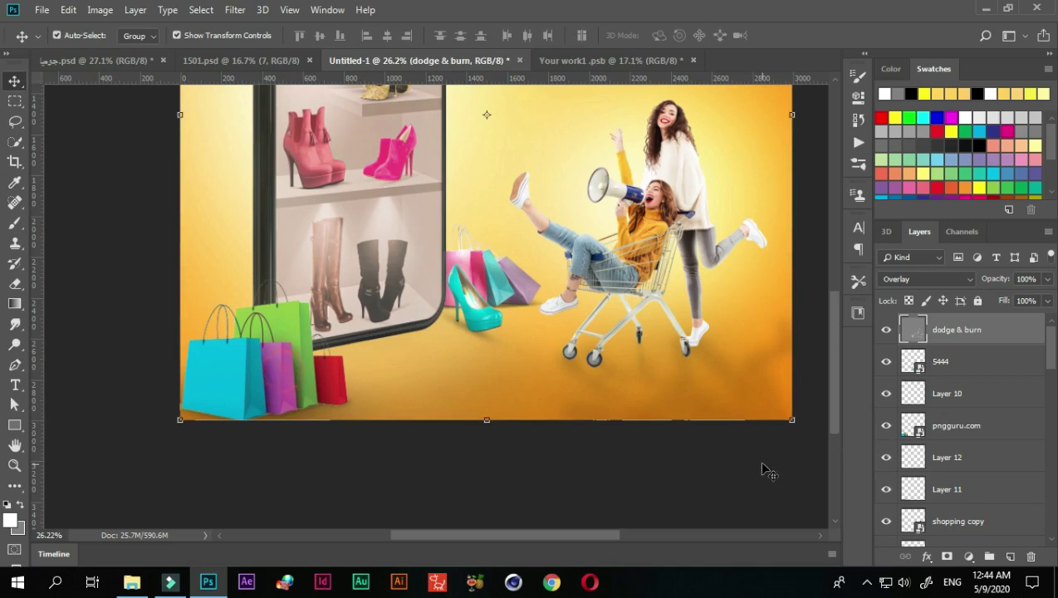
{"action": "scroll", "coordinate": [872, 441], "scroll_direction": "down", "scroll_amount": 1}
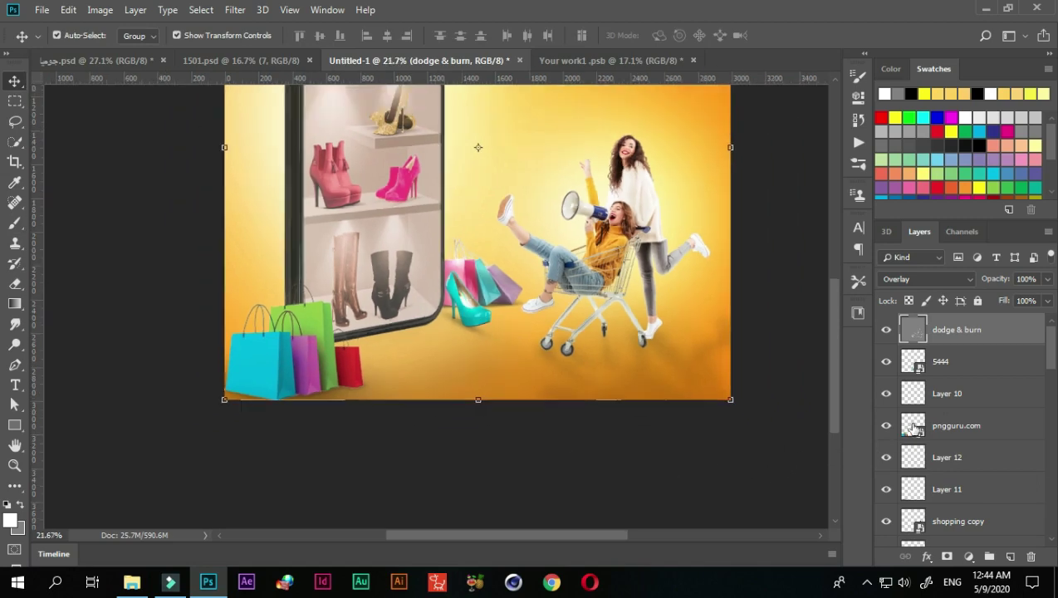
{"action": "left_click", "coordinate": [912, 432], "text": "ctrl"}
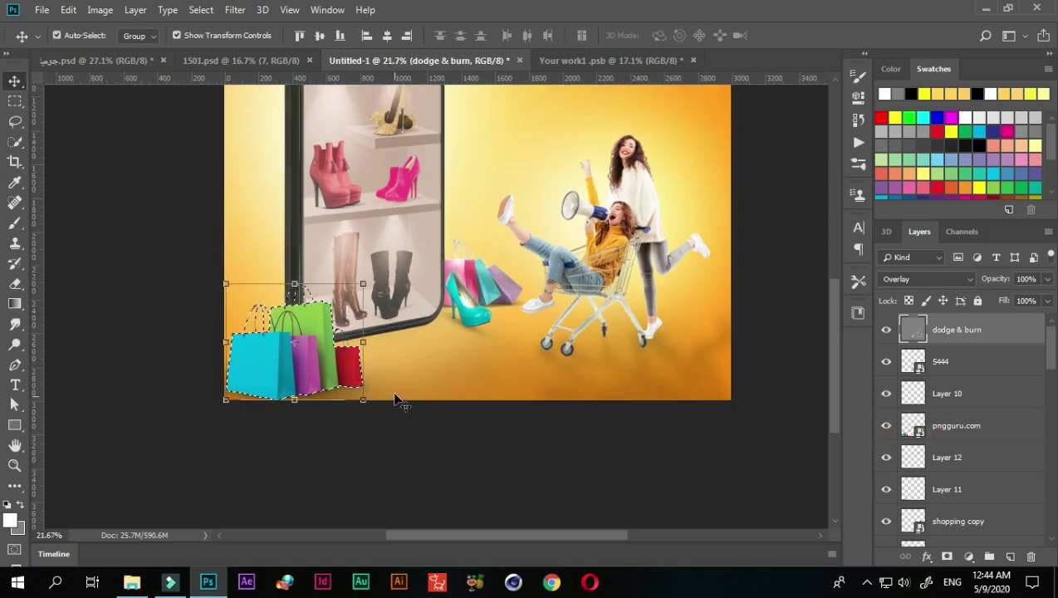
Paint highlights over the shopping bags with a 237 px brush, then fit the image on screen.
{"action": "key", "text": "b"}
{"action": "scroll", "coordinate": [323, 359], "scroll_direction": "up", "scroll_amount": 1}
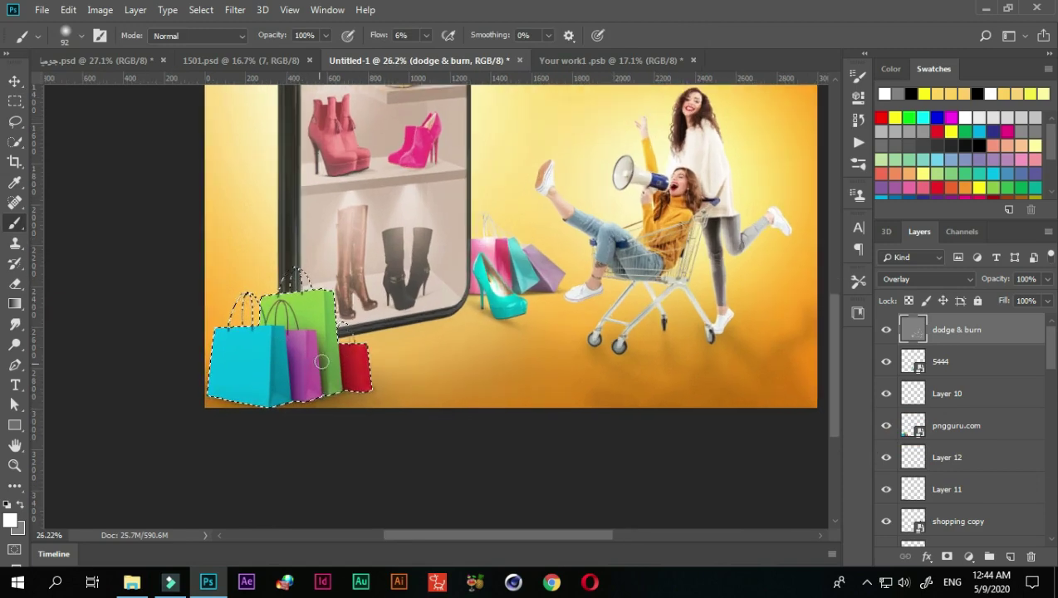
{"action": "left_click_drag", "start_coordinate": [327, 357], "coordinate": [332, 355]}
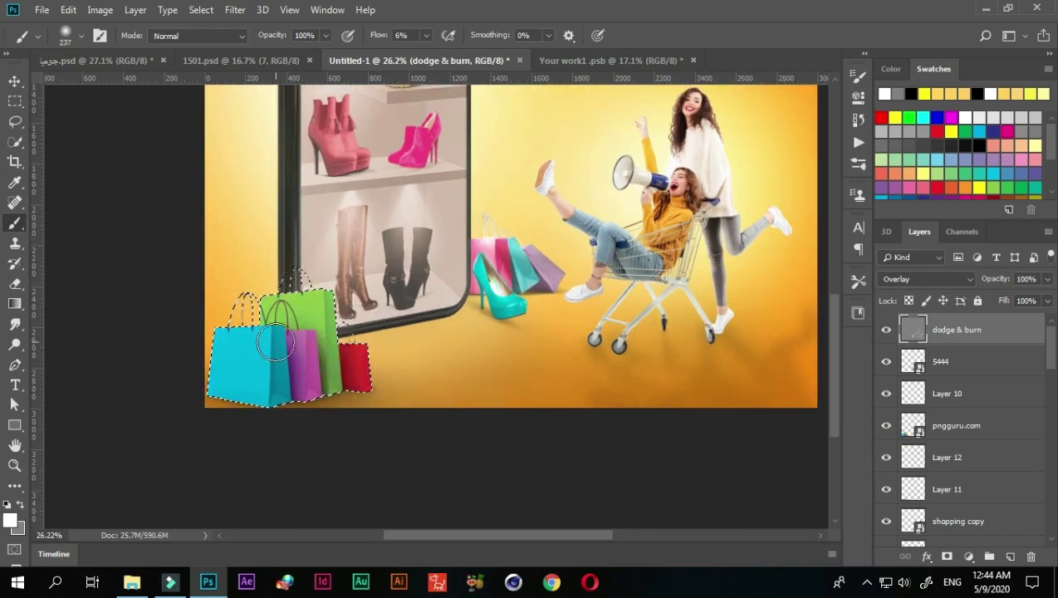
{"action": "left_click_drag", "start_coordinate": [313, 287], "coordinate": [290, 301]}
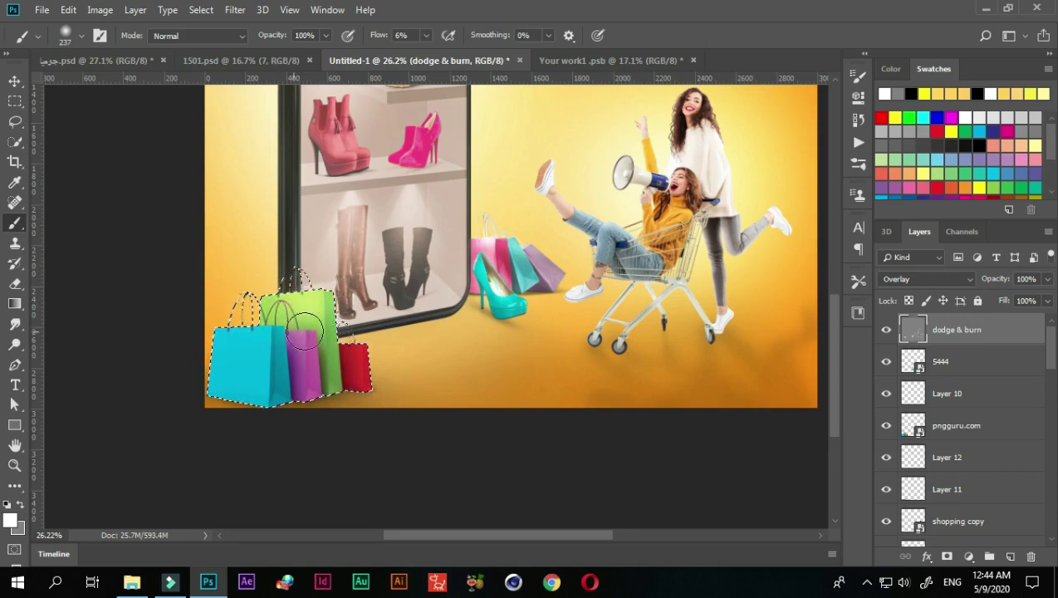
{"action": "mouse_move", "coordinate": [289, 301]}
{"action": "left_mouse_down"}
{"action": "mouse_move", "coordinate": [308, 318]}
{"action": "mouse_move", "coordinate": [222, 330]}
{"action": "left_mouse_up"}
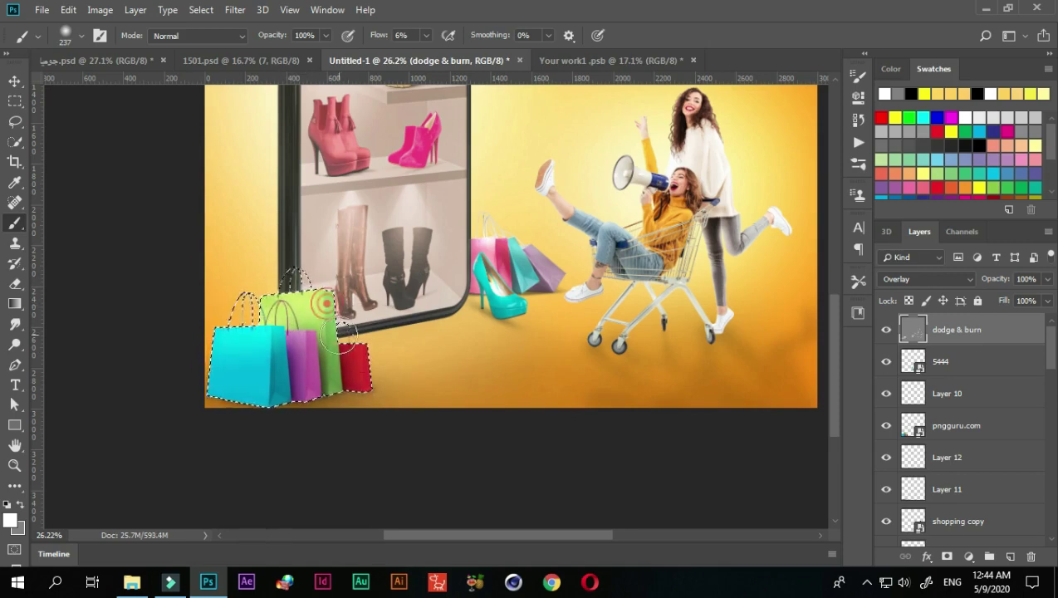
{"action": "key", "text": "ctrl+0"}
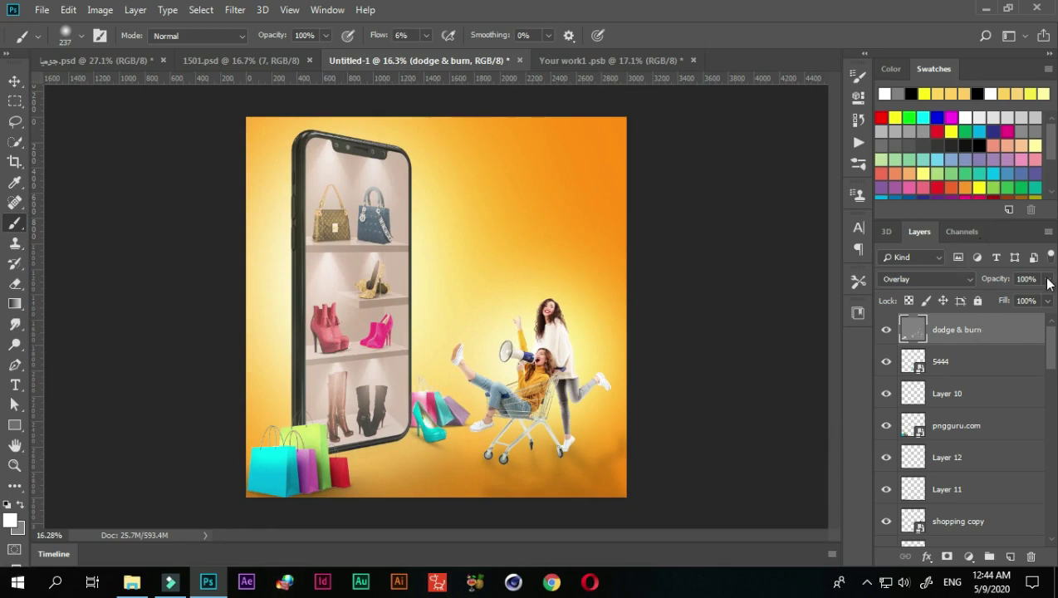
Lower the dodge & burn layer's opacity to 61%.
{"action": "left_click", "coordinate": [1046, 280]}
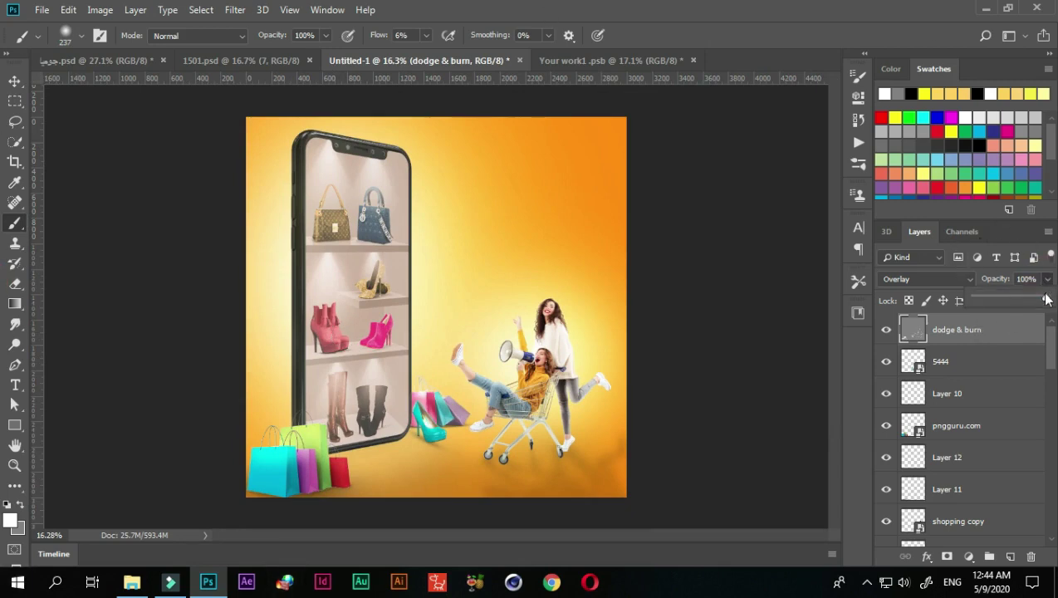
{"action": "left_click_drag", "start_coordinate": [1045, 299], "coordinate": [1028, 299]}
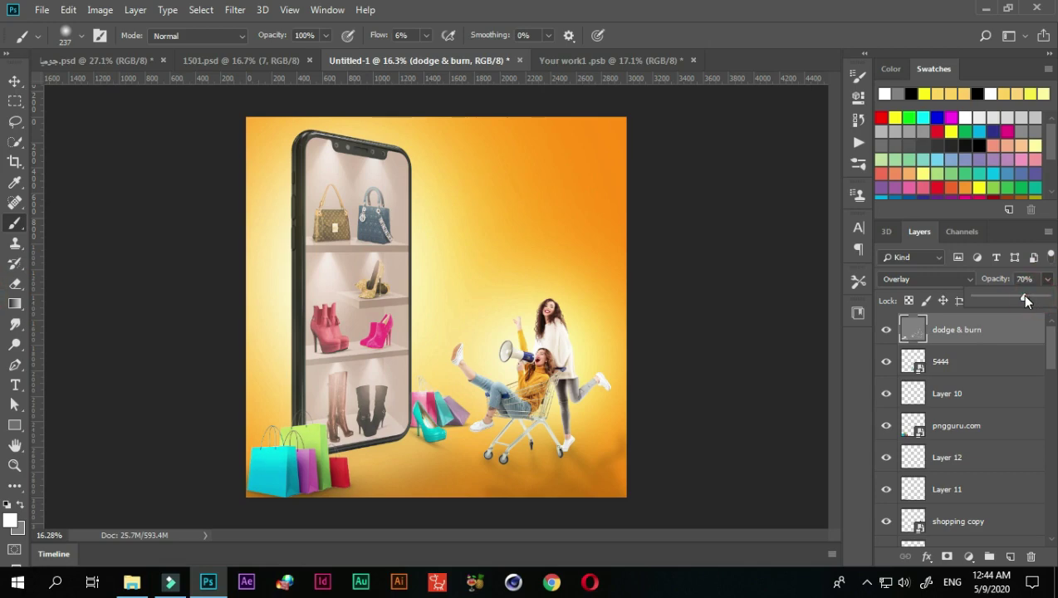
{"action": "left_click_drag", "start_coordinate": [1024, 301], "coordinate": [1020, 302]}
{"action": "scroll", "coordinate": [429, 352], "scroll_direction": "up", "scroll_amount": 4}
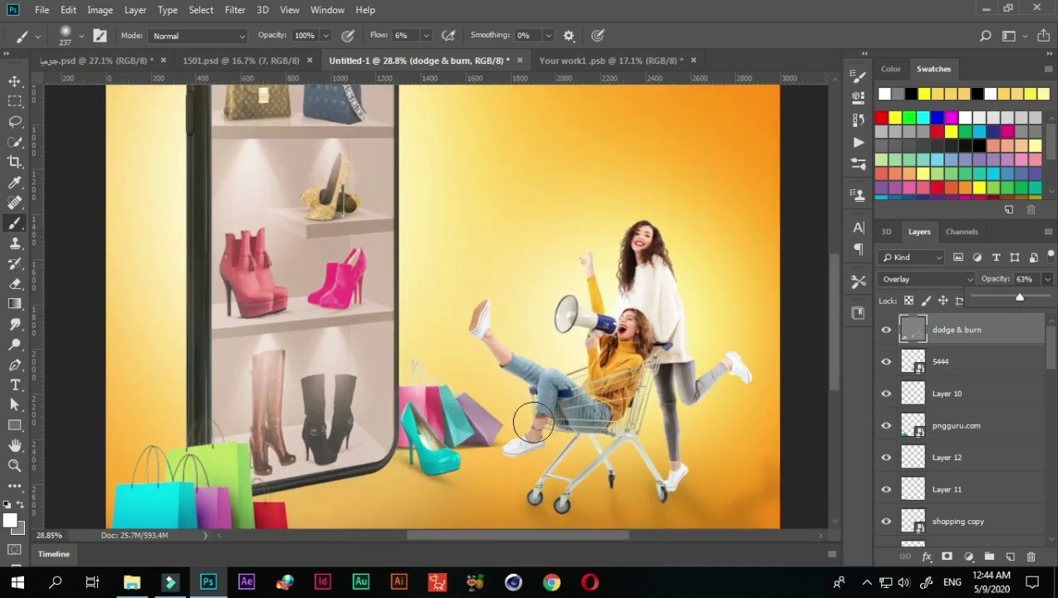
{"action": "scroll", "coordinate": [507, 403], "scroll_direction": "down", "scroll_amount": 1}
{"action": "scroll", "coordinate": [507, 403], "scroll_direction": "down", "scroll_amount": 2}
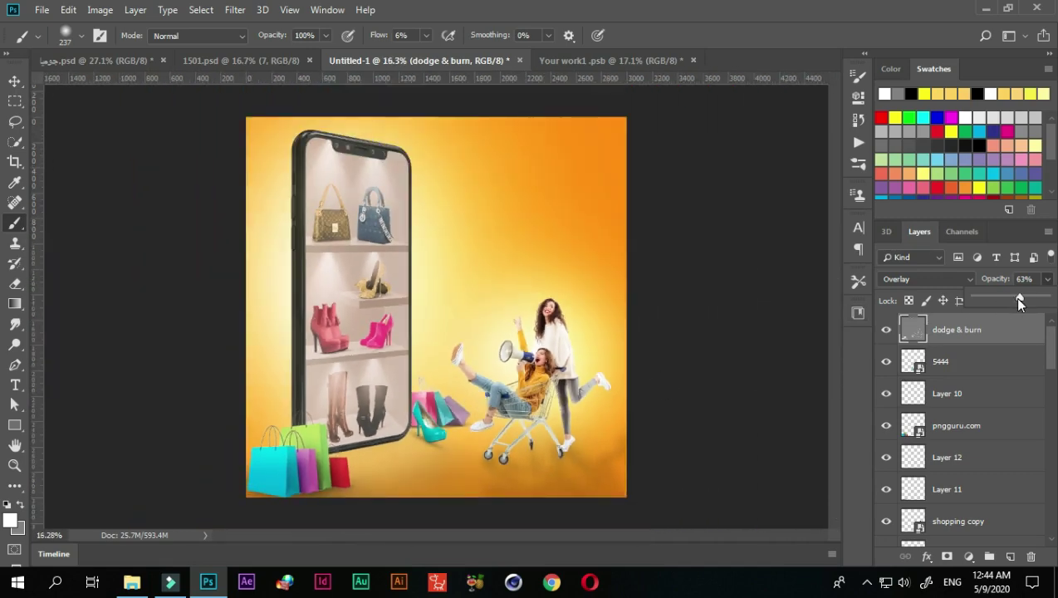
{"action": "left_click_drag", "start_coordinate": [1019, 299], "coordinate": [1017, 299]}
{"action": "scroll", "coordinate": [685, 375], "scroll_direction": "up", "scroll_amount": 1}
{"action": "scroll", "coordinate": [441, 403], "scroll_direction": "up", "scroll_amount": 2}
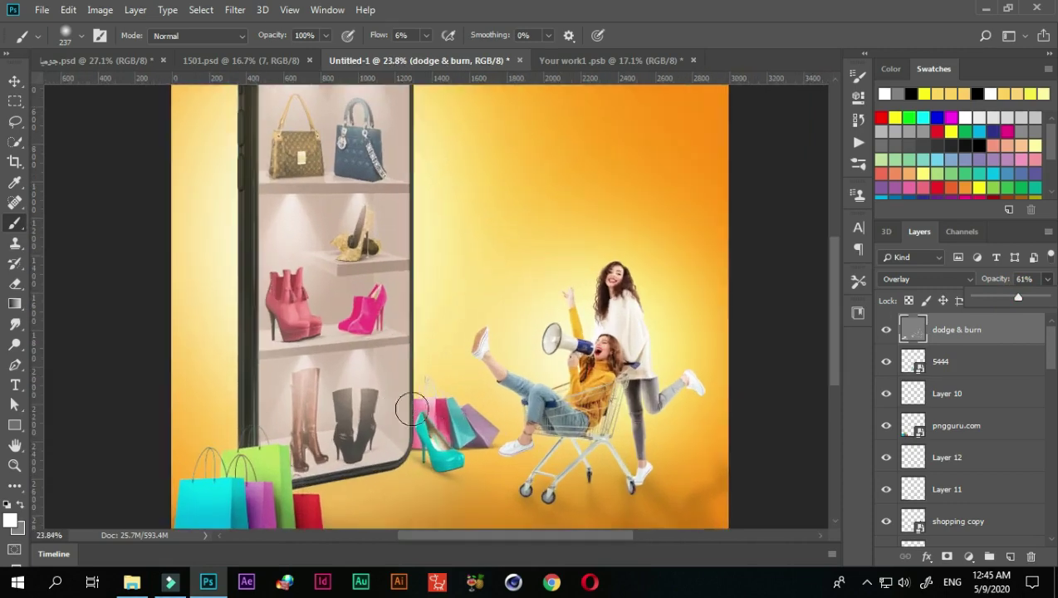
{"action": "left_click", "coordinate": [924, 327]}
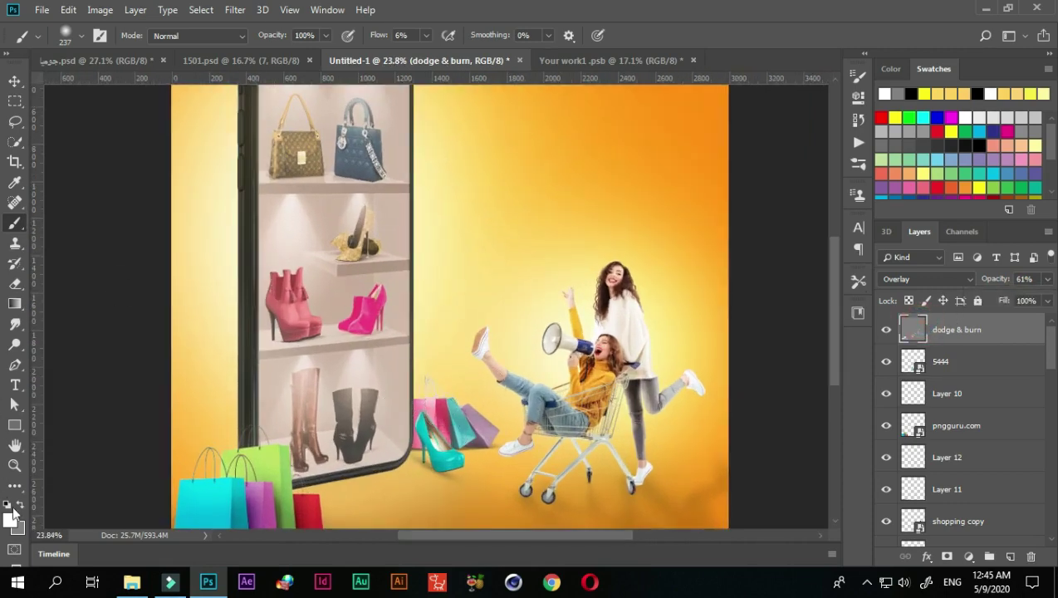
Shrink the brush to about 94 px.
{"action": "scroll", "coordinate": [407, 402], "scroll_direction": "up", "scroll_amount": 3}
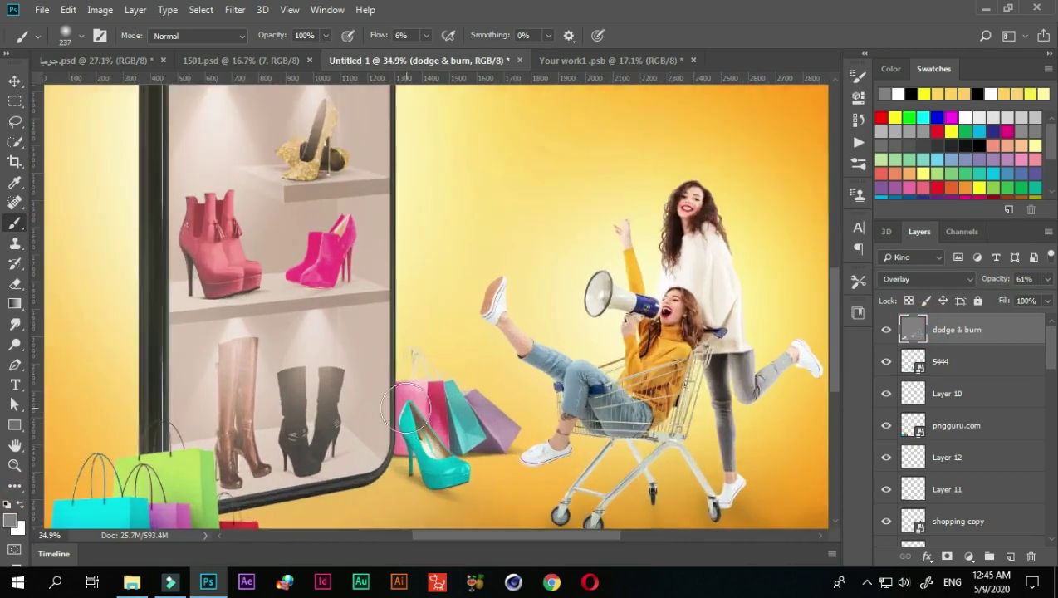
{"action": "scroll", "coordinate": [407, 403], "scroll_direction": "up", "scroll_amount": 4}
{"action": "left_click_drag", "start_coordinate": [415, 369], "coordinate": [384, 369]}
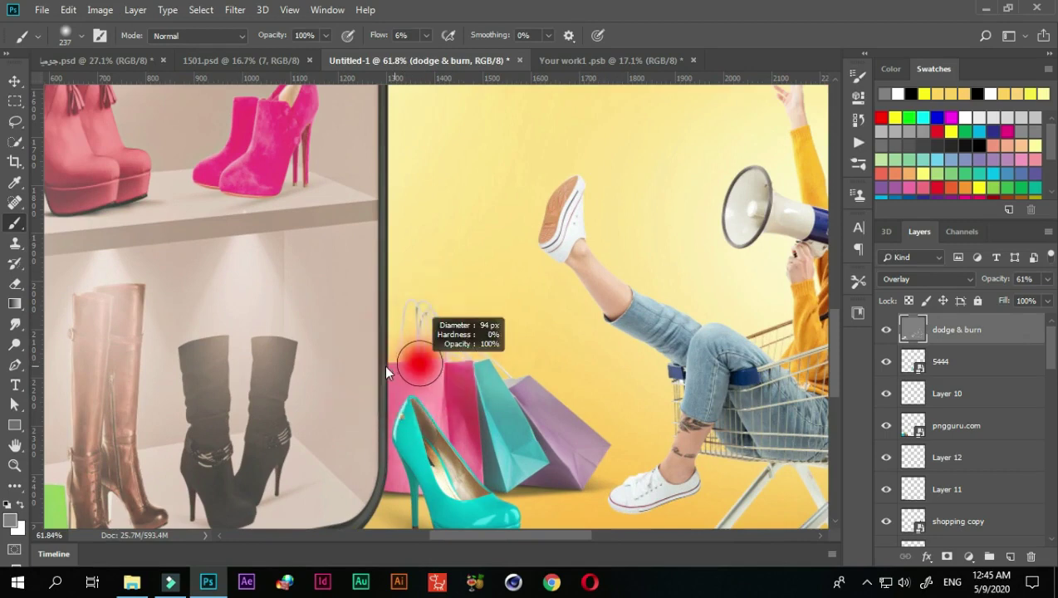
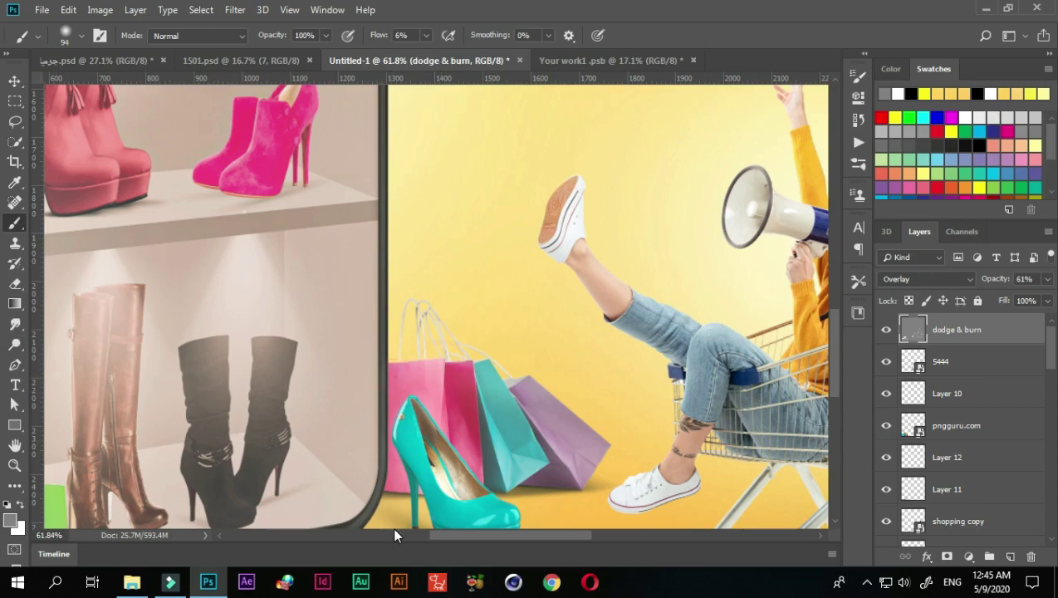
Add a layer named 'burn' in Overlay mode, filled with 50% neutral gray, above dodge & burn.
{"action": "scroll", "coordinate": [392, 525], "scroll_direction": "down", "scroll_amount": 3}
{"action": "scroll", "coordinate": [391, 525], "scroll_direction": "down", "scroll_amount": 3}
{"action": "scroll", "coordinate": [392, 525], "scroll_direction": "down", "scroll_amount": 3}
{"action": "scroll", "coordinate": [392, 526], "scroll_direction": "down", "scroll_amount": 2}
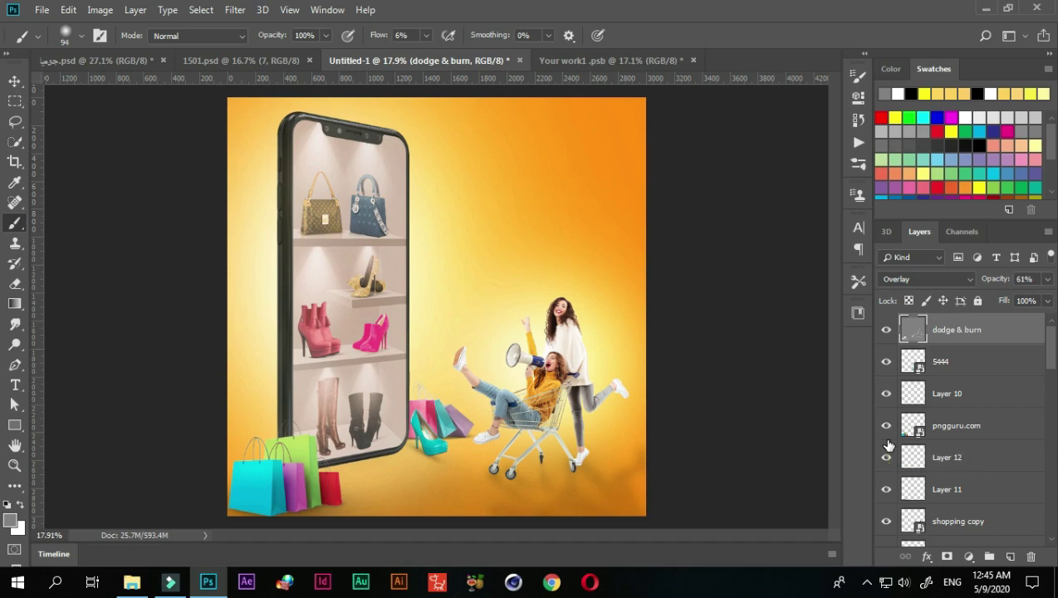
{"action": "key", "text": "ctrl+shift+n"}
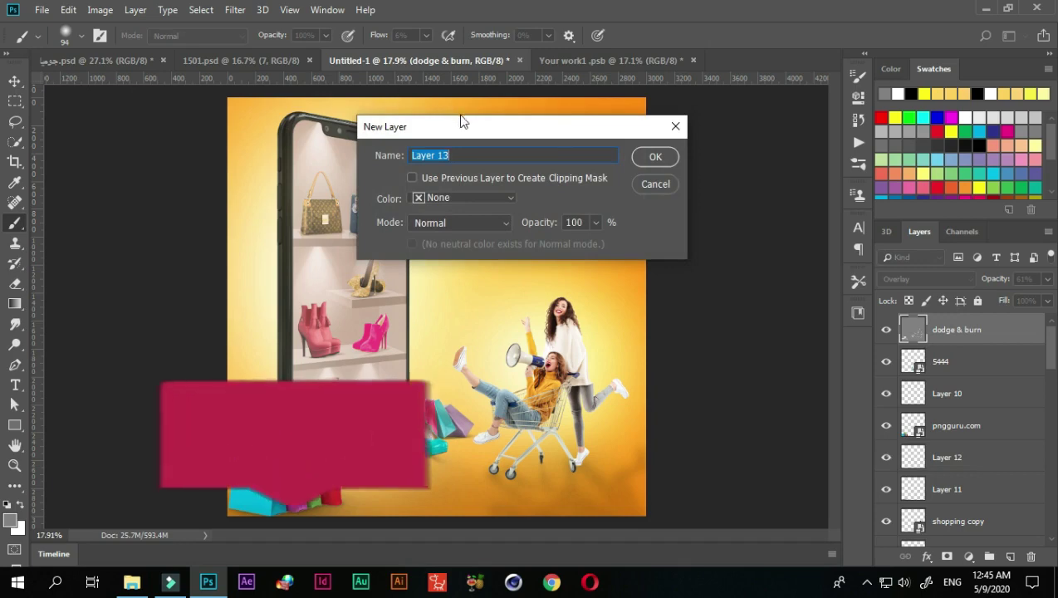
{"action": "type", "text": "bu"}
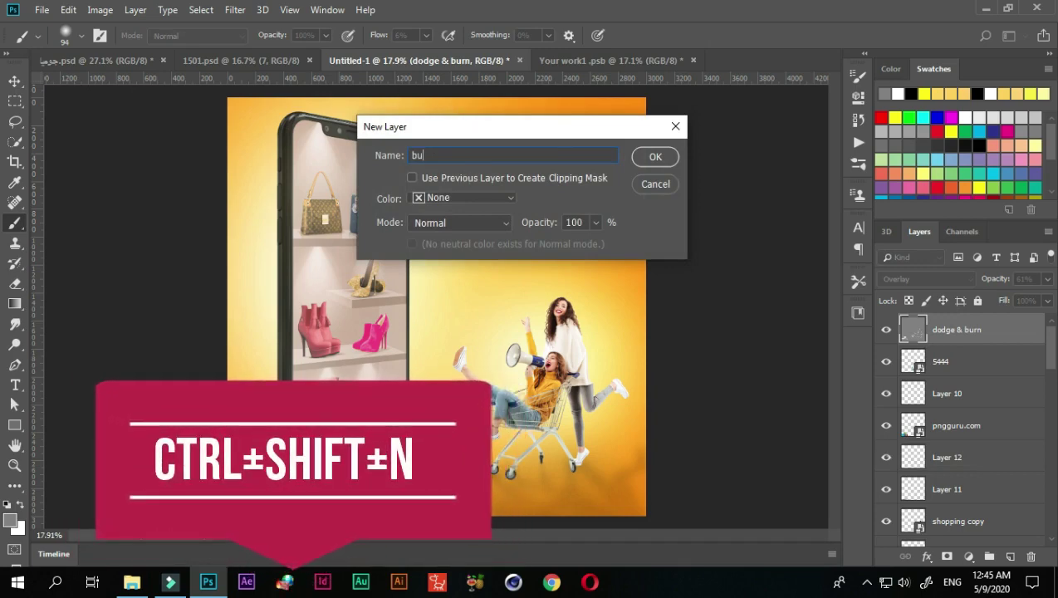
{"action": "type", "text": "rn"}
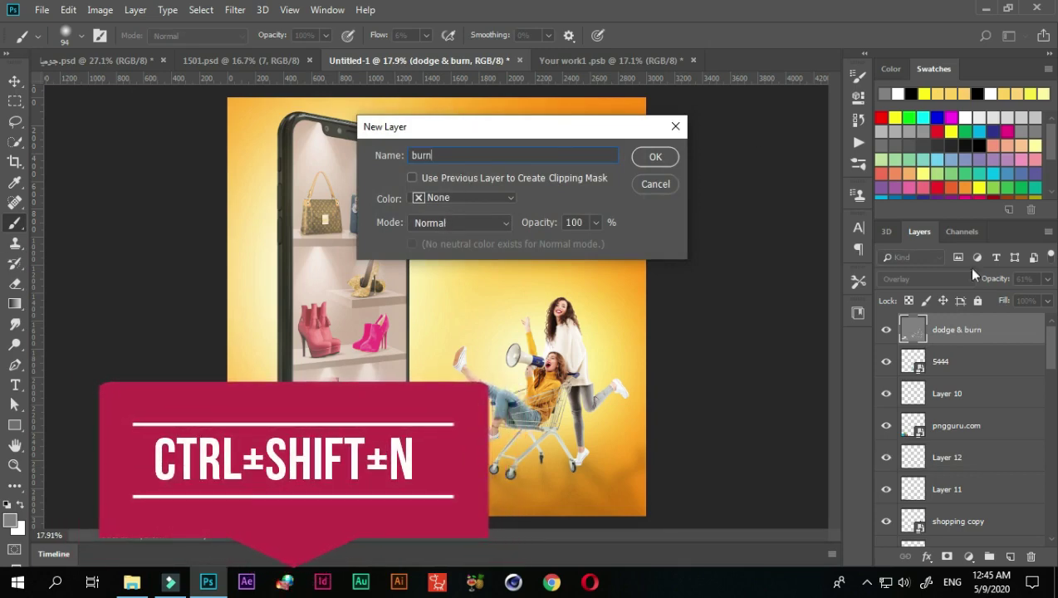
{"action": "left_click", "coordinate": [504, 223]}
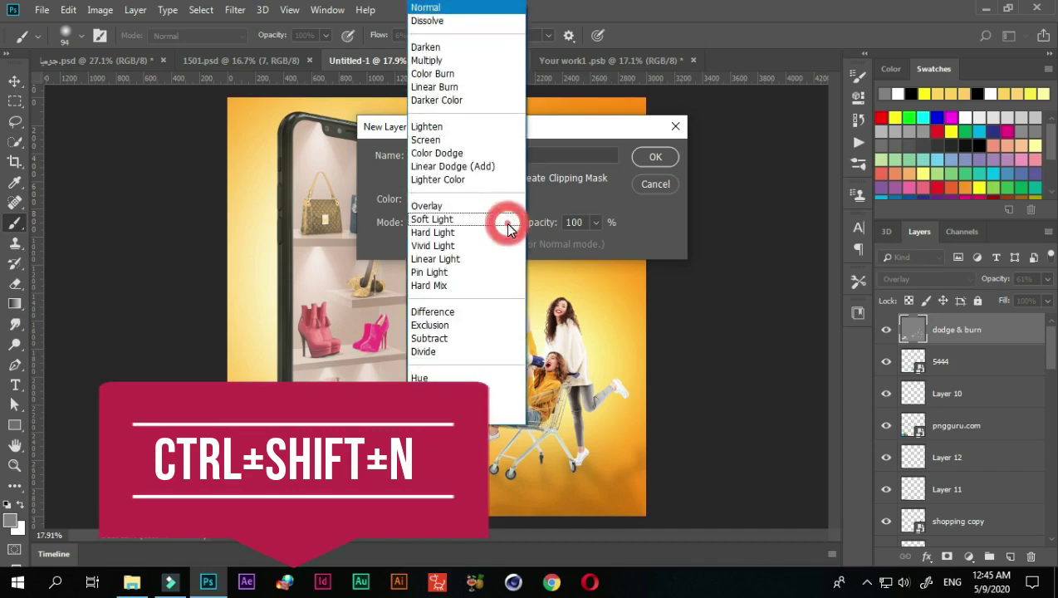
{"action": "left_click", "coordinate": [427, 205]}
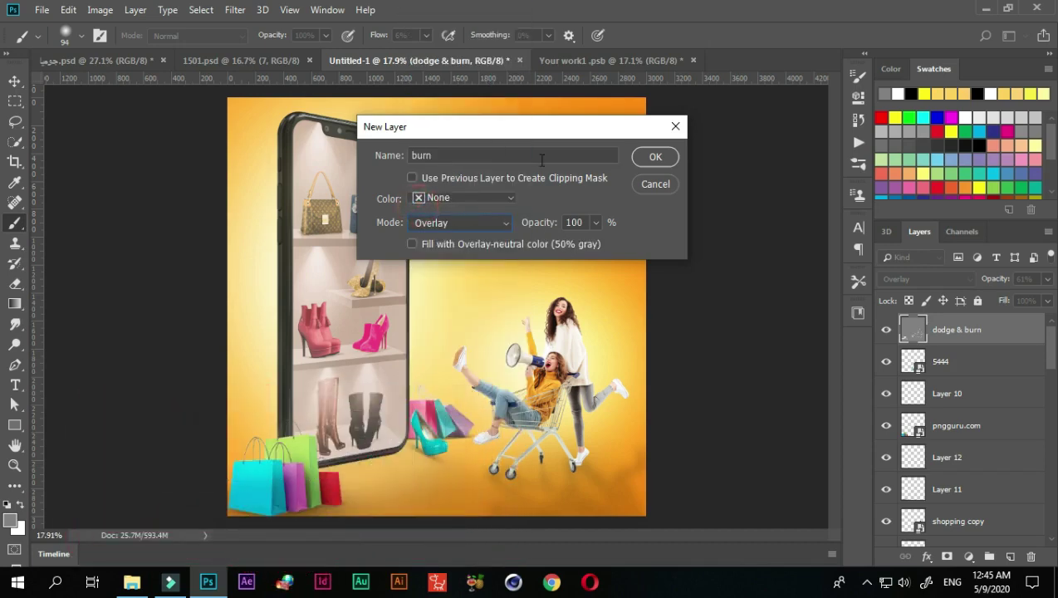
{"action": "left_click", "coordinate": [413, 244]}
{"action": "left_click", "coordinate": [648, 157]}
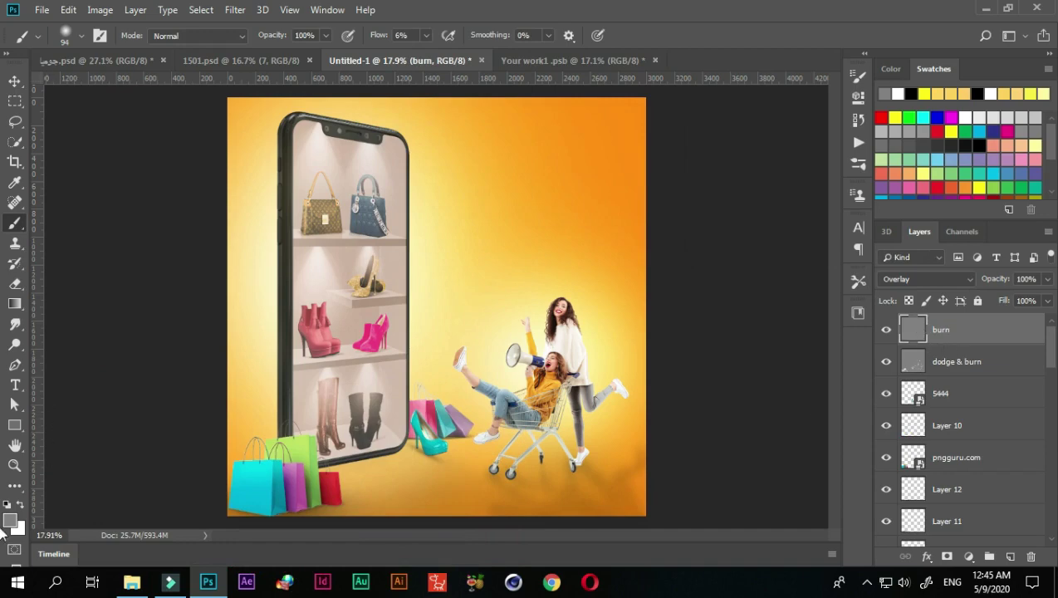
Set the foreground colour to black.
{"action": "left_click", "coordinate": [21, 506]}
{"action": "left_click", "coordinate": [11, 519]}
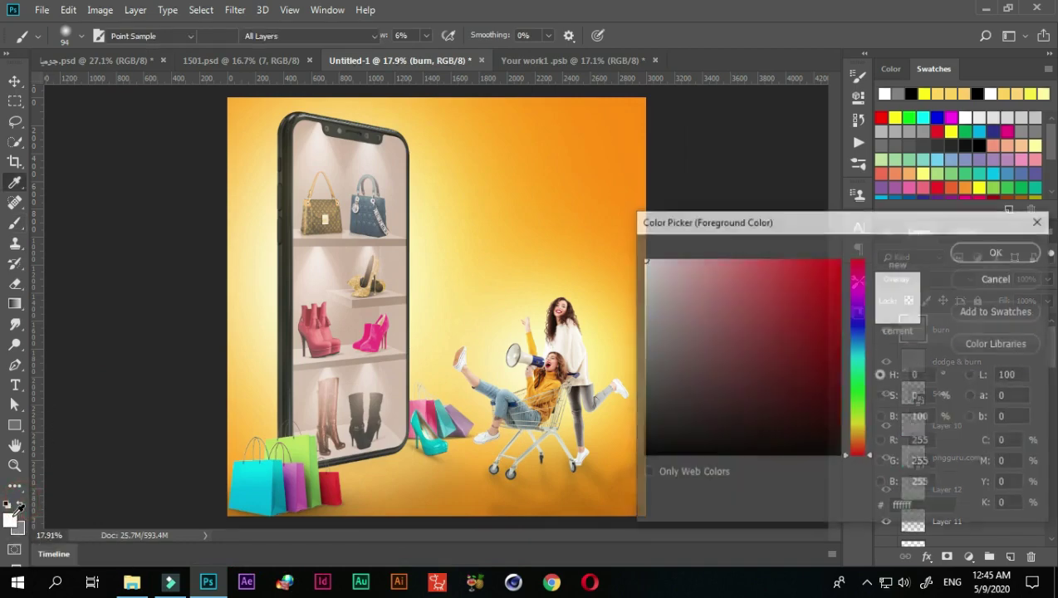
{"action": "left_click", "coordinate": [650, 454]}
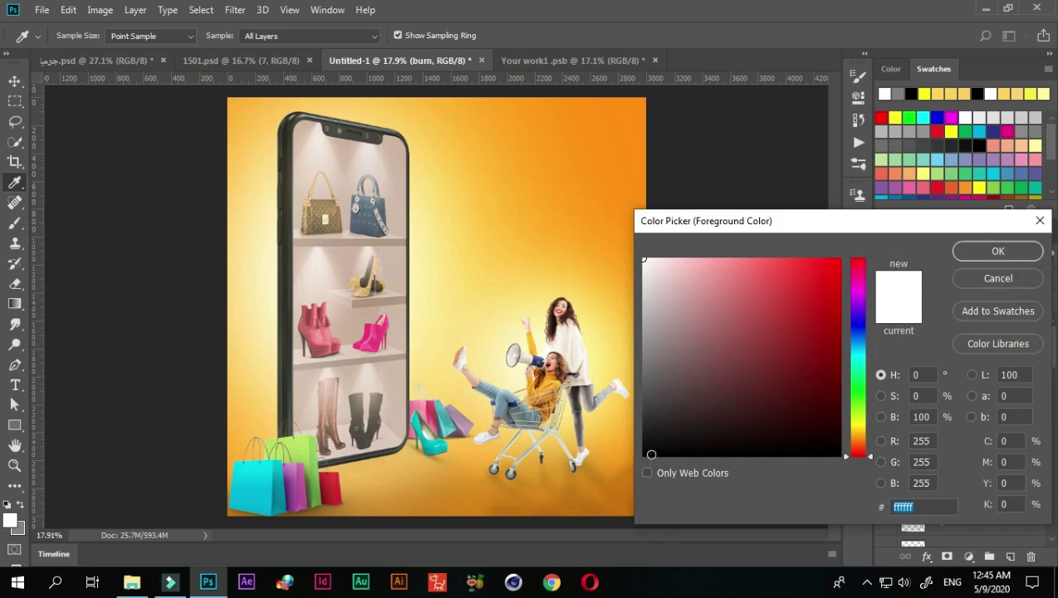
{"action": "left_click", "coordinate": [999, 252]}
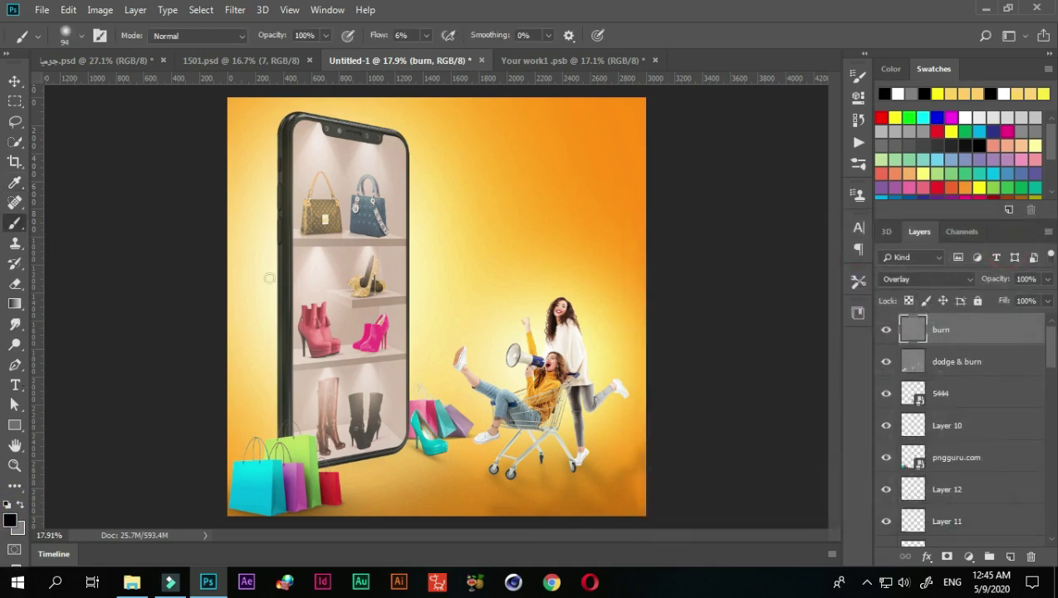
Set the Brush flow to 3%, briefly checking the Burn tool before returning to the Brush.
{"action": "left_click", "coordinate": [14, 222]}
{"action": "scroll", "coordinate": [562, 336], "scroll_direction": "up", "scroll_amount": 1}
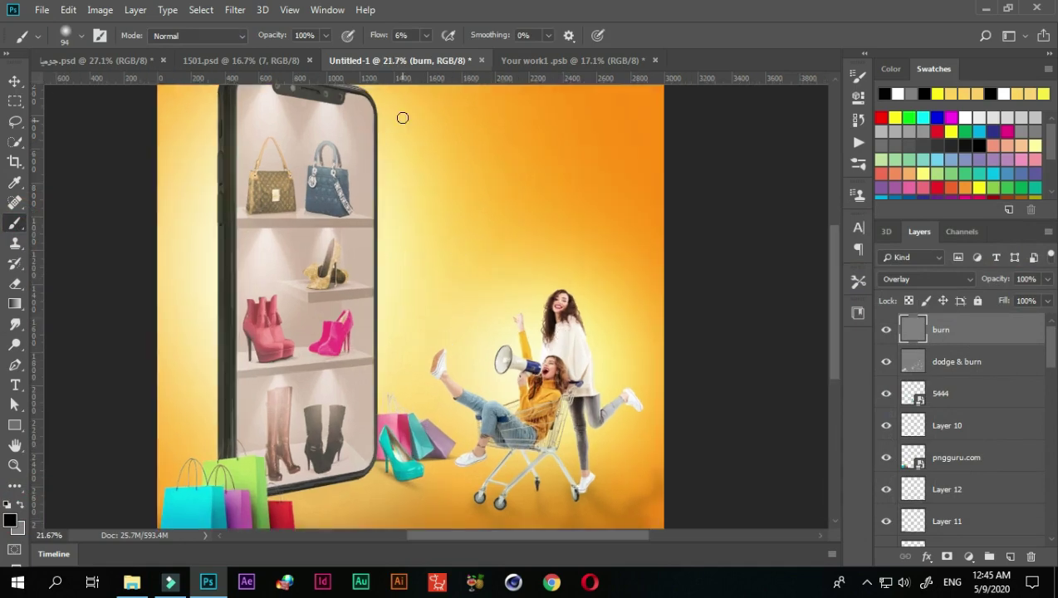
{"action": "left_click", "coordinate": [424, 35]}
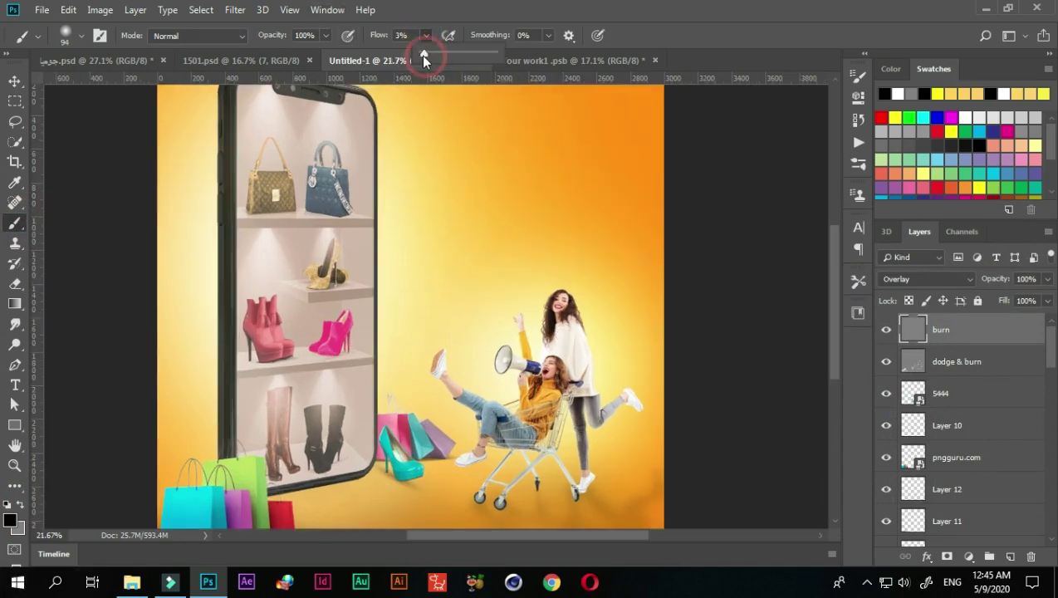
{"action": "left_click_drag", "start_coordinate": [420, 56], "coordinate": [423, 54]}
{"action": "left_click", "coordinate": [16, 348]}
{"action": "right_click", "coordinate": [17, 348]}
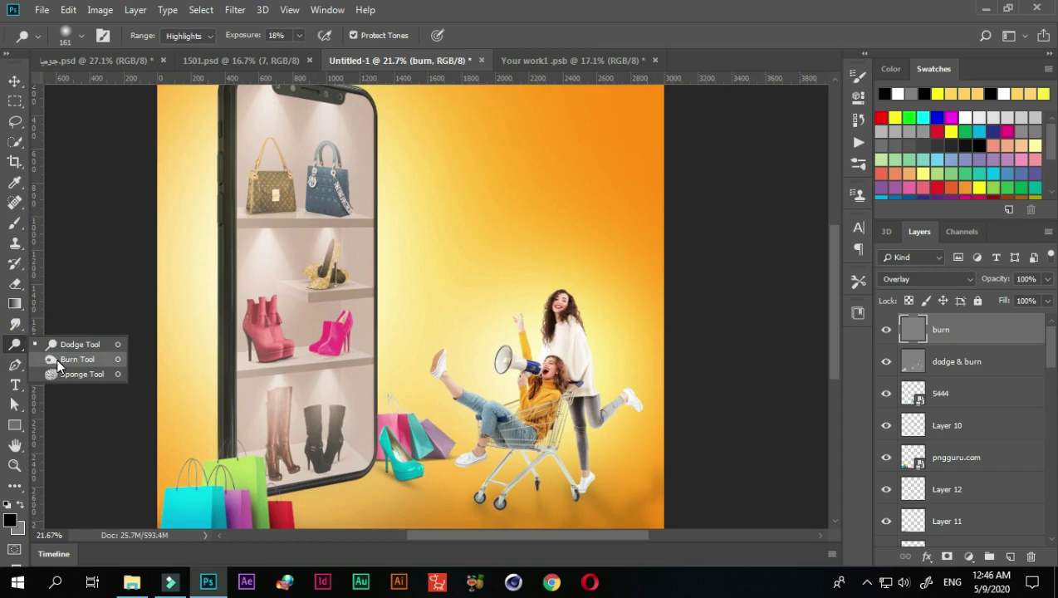
{"action": "left_click", "coordinate": [58, 362]}
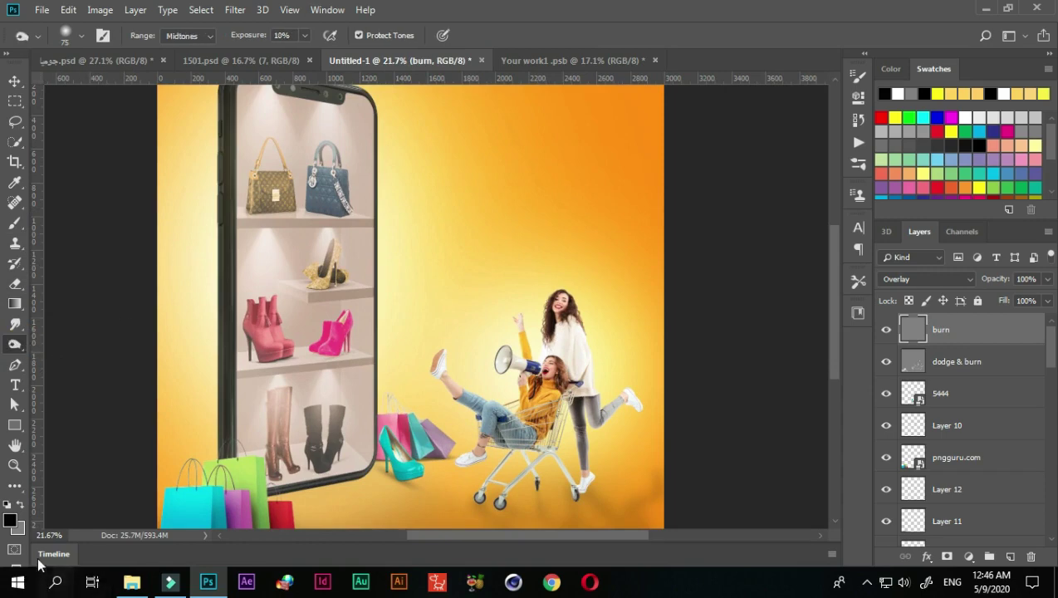
{"action": "key", "text": "b"}
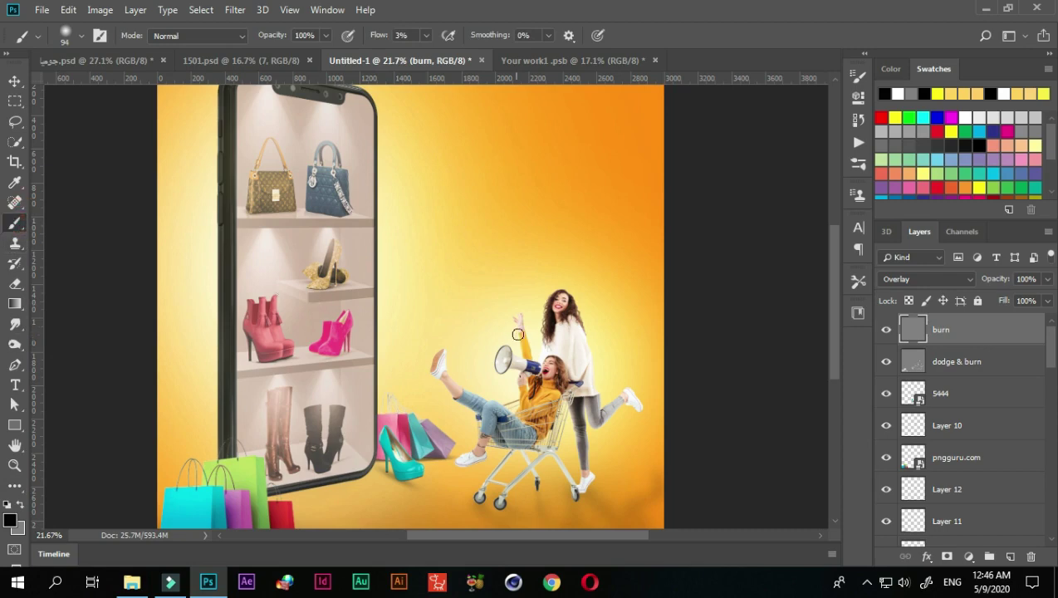
Switch to the Burn tool, load a selection of the two women, and enlarge the tool size.
{"action": "scroll", "coordinate": [585, 342], "scroll_direction": "up", "scroll_amount": 1}
{"action": "scroll", "coordinate": [573, 340], "scroll_direction": "up", "scroll_amount": 1}
{"action": "scroll", "coordinate": [548, 341], "scroll_direction": "up", "scroll_amount": 1}
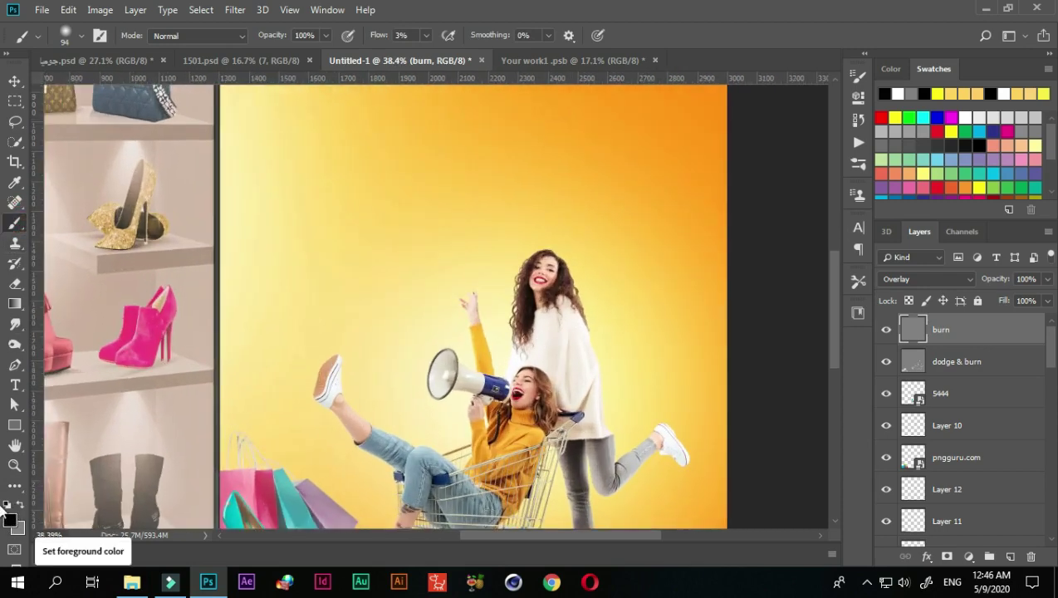
{"action": "key", "text": "o"}
{"action": "scroll", "coordinate": [549, 305], "scroll_direction": "up", "scroll_amount": 1}
{"action": "scroll", "coordinate": [920, 390], "scroll_direction": "down", "scroll_amount": 1}
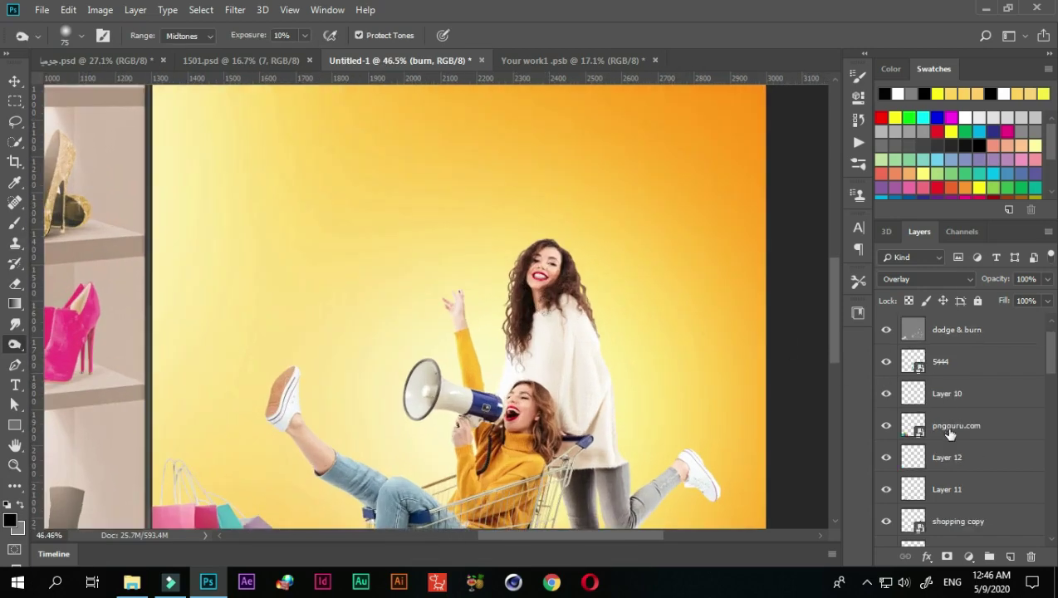
{"action": "scroll", "coordinate": [938, 415], "scroll_direction": "down", "scroll_amount": 2}
{"action": "scroll", "coordinate": [949, 434], "scroll_direction": "down", "scroll_amount": 2}
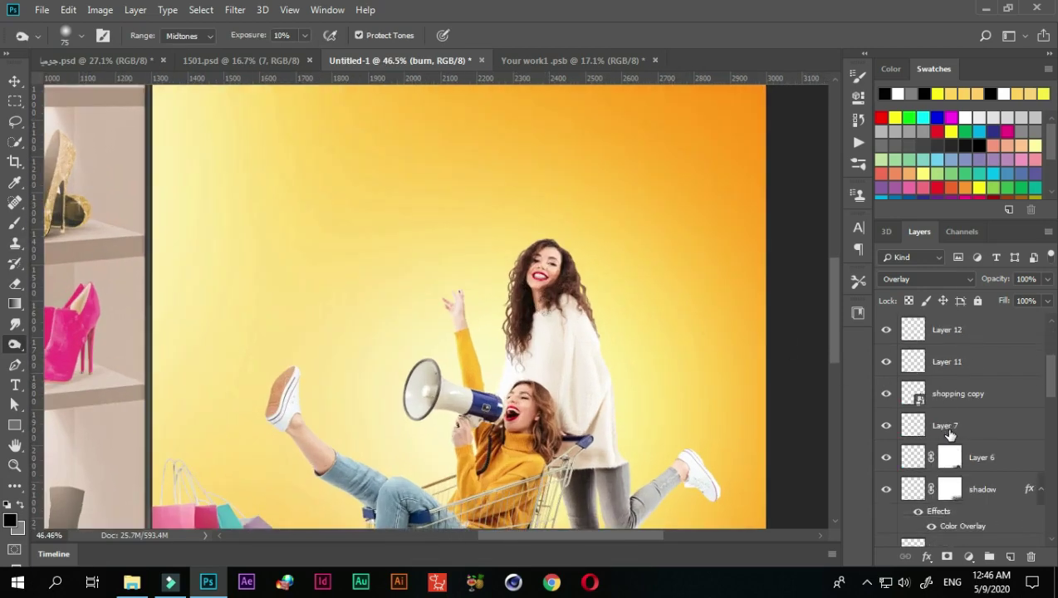
{"action": "left_click", "coordinate": [912, 395], "text": "ctrl"}
{"action": "scroll", "coordinate": [569, 357], "scroll_direction": "up", "scroll_amount": 2}
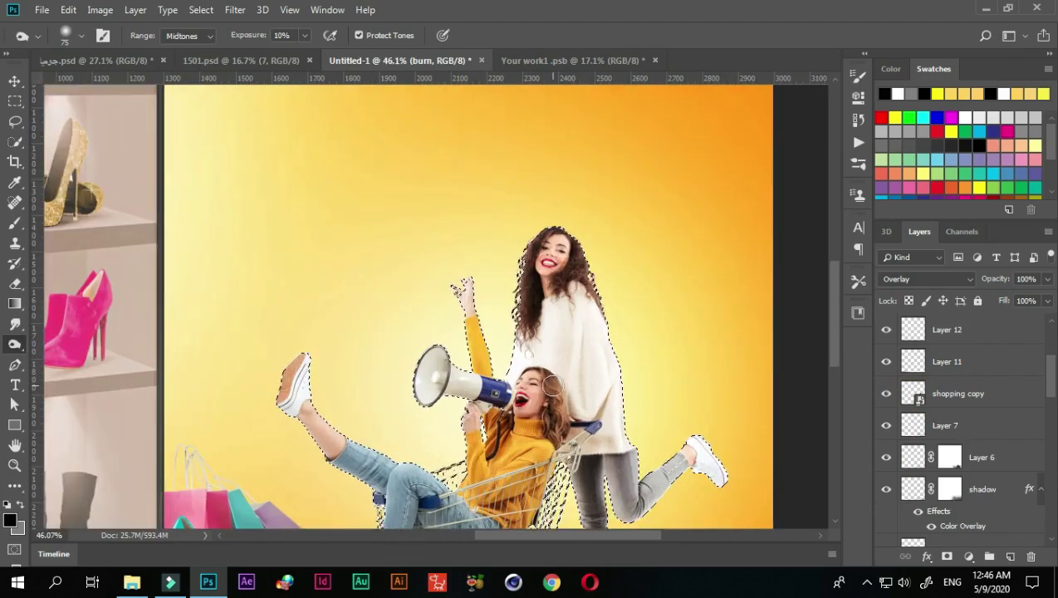
{"action": "scroll", "coordinate": [539, 316], "scroll_direction": "up", "scroll_amount": 1}
{"action": "scroll", "coordinate": [515, 266], "scroll_direction": "up", "scroll_amount": 1}
{"action": "scroll", "coordinate": [484, 197], "scroll_direction": "up", "scroll_amount": 1}
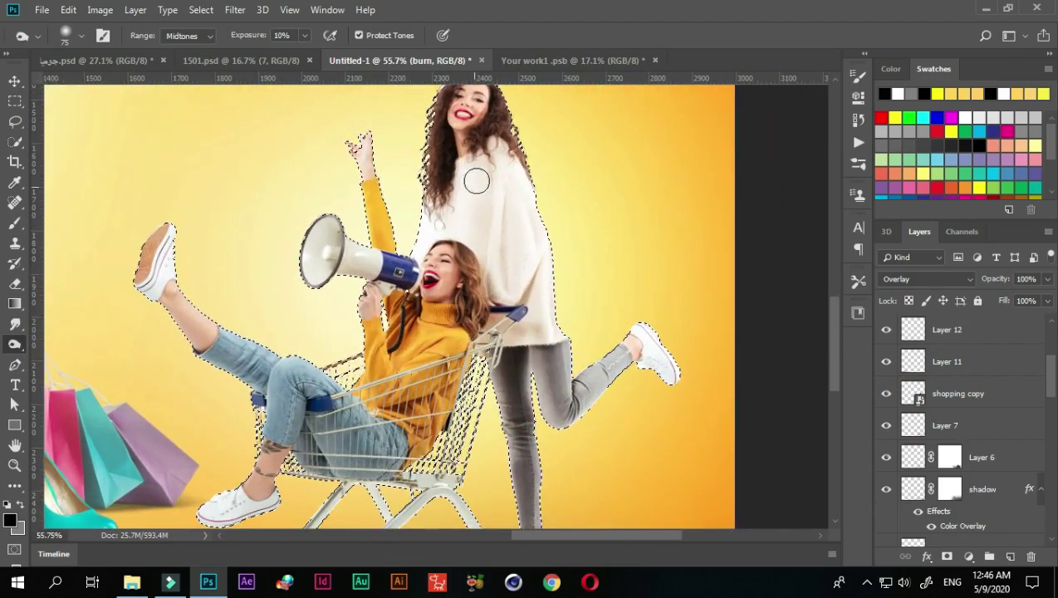
{"action": "scroll", "coordinate": [486, 162], "scroll_direction": "up", "scroll_amount": 3}
{"action": "scroll", "coordinate": [490, 199], "scroll_direction": "up", "scroll_amount": 1}
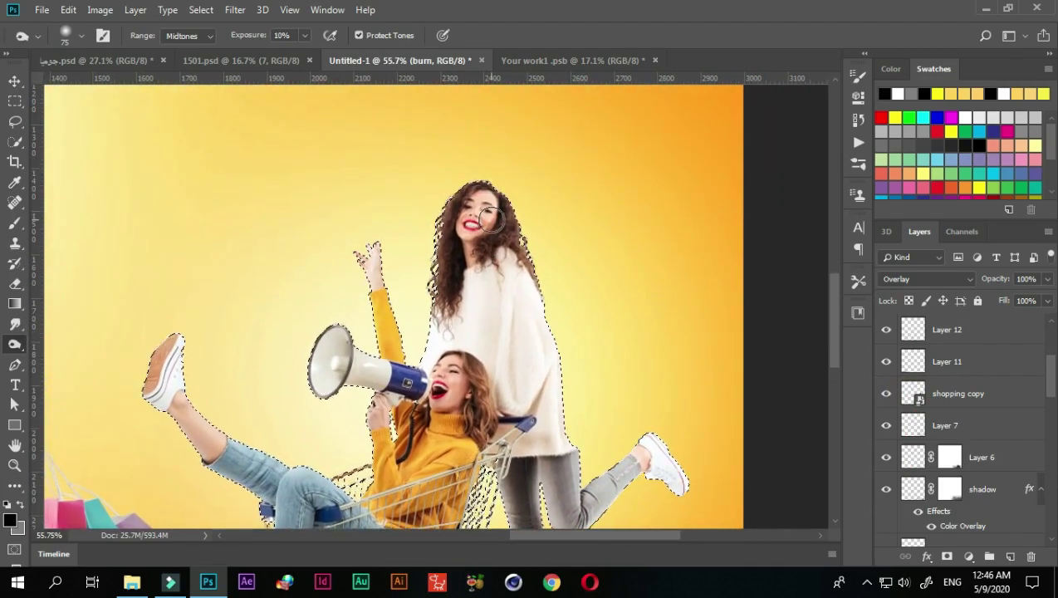
{"action": "left_click_drag", "start_coordinate": [518, 228], "coordinate": [540, 238]}
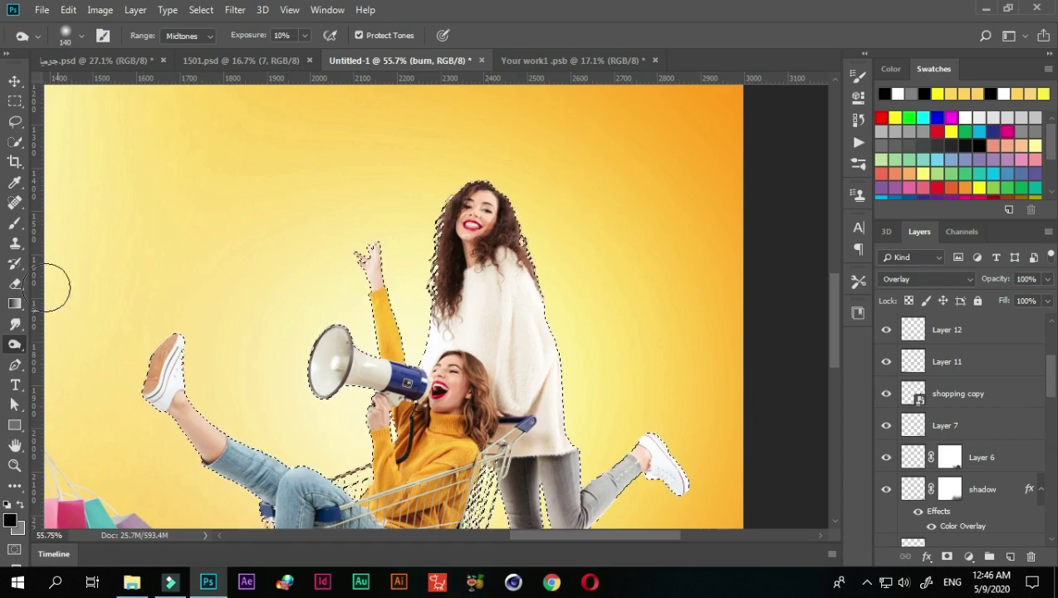
With a larger Brush, darken the clothing of the woman in the cart.
{"action": "left_click", "coordinate": [14, 223]}
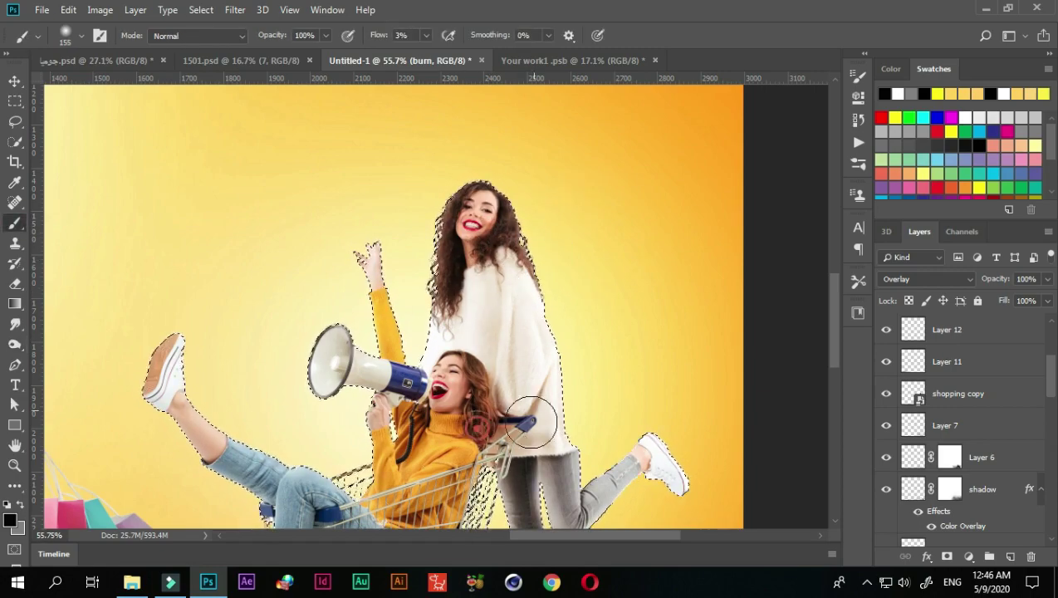
{"action": "scroll", "coordinate": [514, 390], "scroll_direction": "down", "scroll_amount": 3}
{"action": "scroll", "coordinate": [465, 340], "scroll_direction": "up", "scroll_amount": 4}
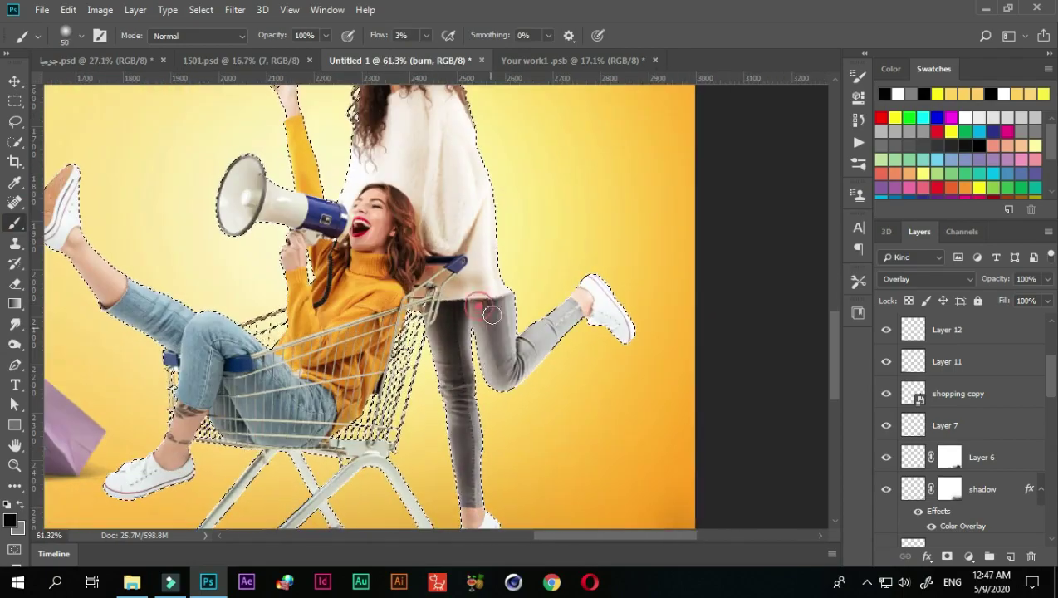
{"action": "scroll", "coordinate": [496, 422], "scroll_direction": "down", "scroll_amount": 3}
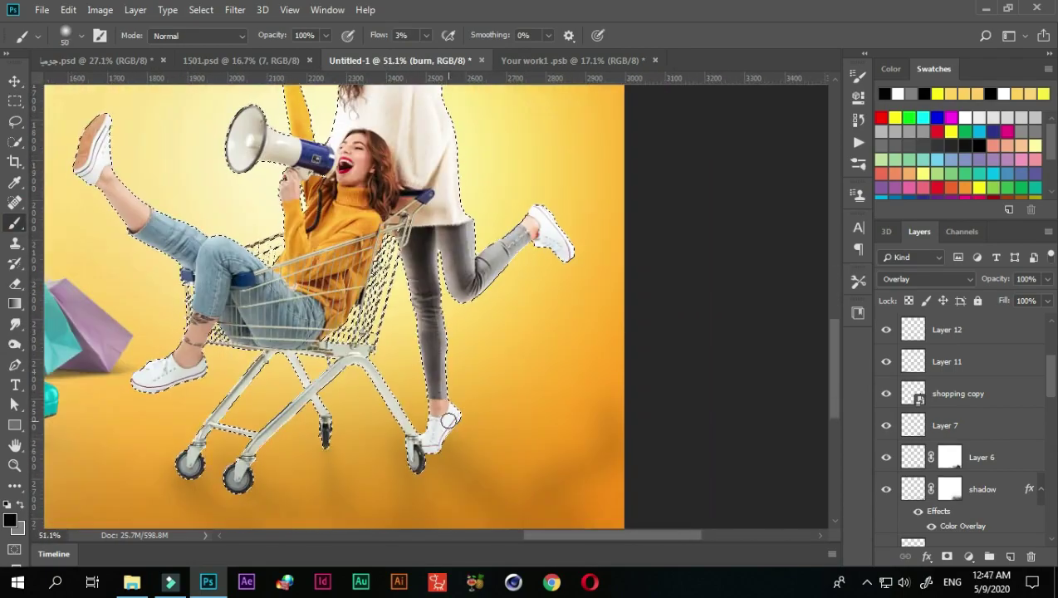
{"action": "scroll", "coordinate": [249, 249], "scroll_direction": "up", "scroll_amount": 2}
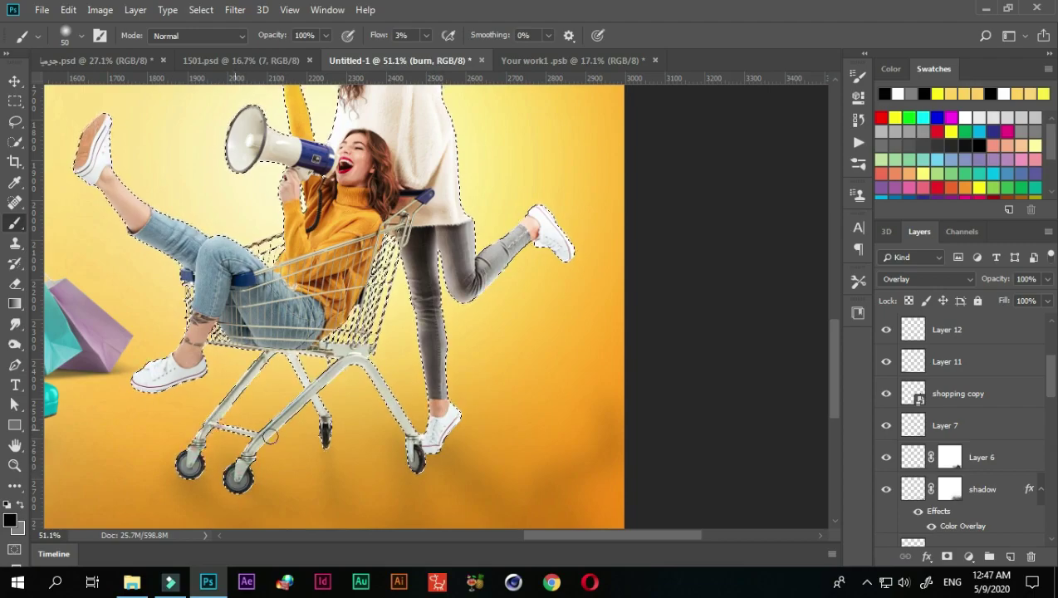
{"action": "right_click", "coordinate": [236, 378], "text": "alt"}
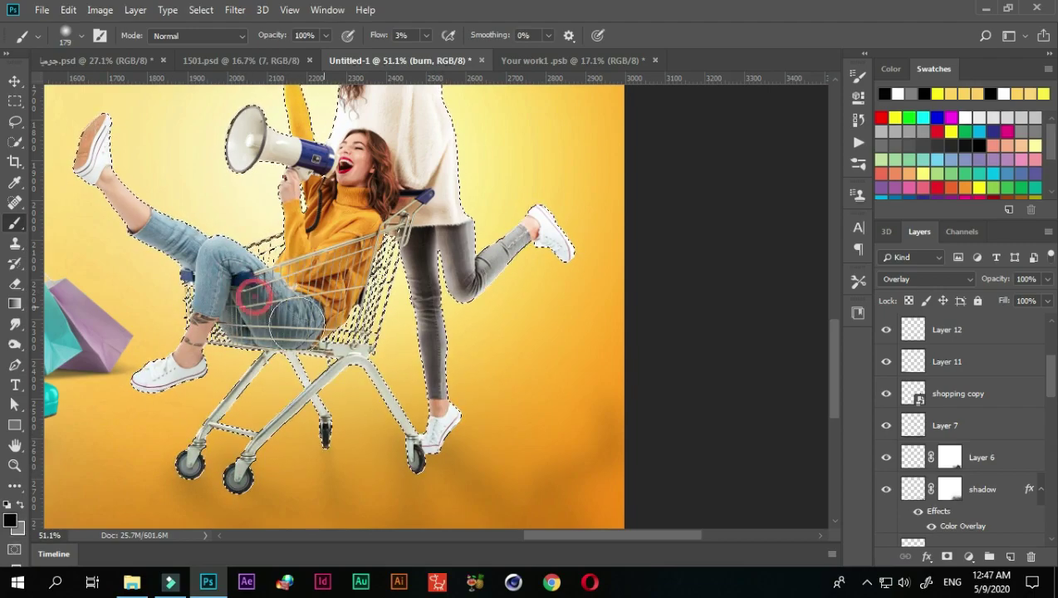
{"action": "scroll", "coordinate": [114, 190], "scroll_direction": "up", "scroll_amount": 1}
{"action": "scroll", "coordinate": [125, 124], "scroll_direction": "up", "scroll_amount": 1}
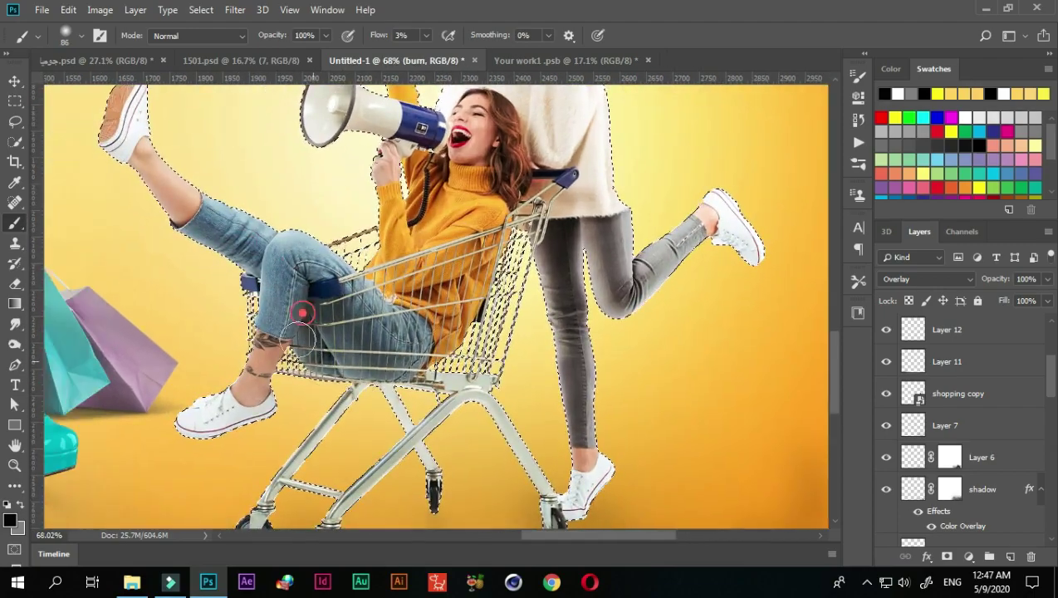
{"action": "left_click_drag", "start_coordinate": [302, 307], "coordinate": [505, 192]}
Load selections around the middle and left shopping bags to shade them.
{"action": "scroll", "coordinate": [498, 332], "scroll_direction": "down", "scroll_amount": 2}
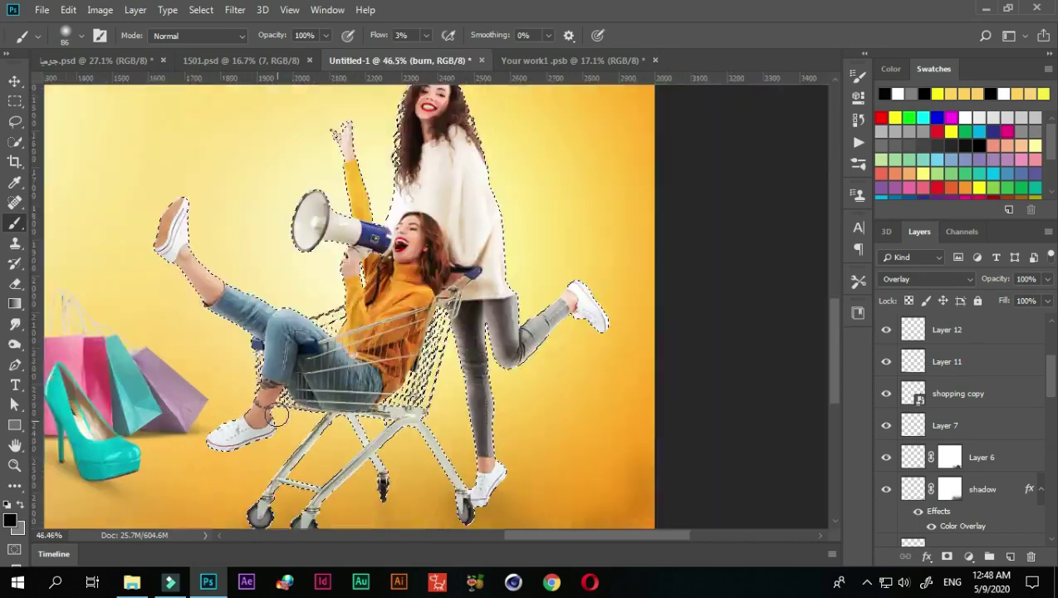
{"action": "scroll", "coordinate": [498, 332], "scroll_direction": "down", "scroll_amount": 2}
{"action": "scroll", "coordinate": [649, 370], "scroll_direction": "up", "scroll_amount": 2}
{"action": "scroll", "coordinate": [944, 391], "scroll_direction": "down", "scroll_amount": 5}
{"action": "scroll", "coordinate": [944, 391], "scroll_direction": "down", "scroll_amount": 5}
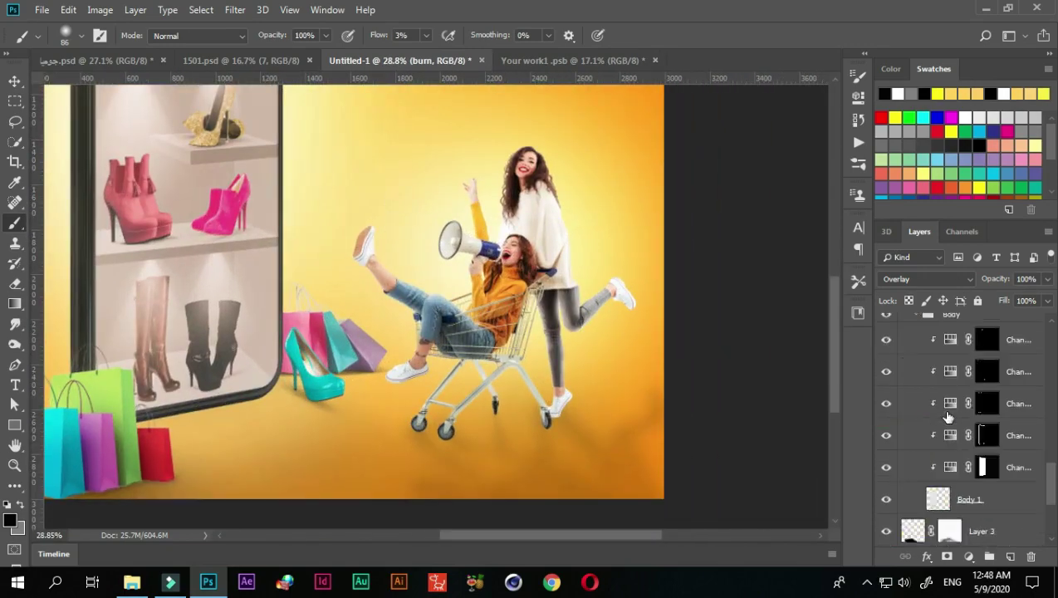
{"action": "scroll", "coordinate": [944, 391], "scroll_direction": "down", "scroll_amount": 5}
{"action": "left_click", "coordinate": [912, 466], "text": "ctrl"}
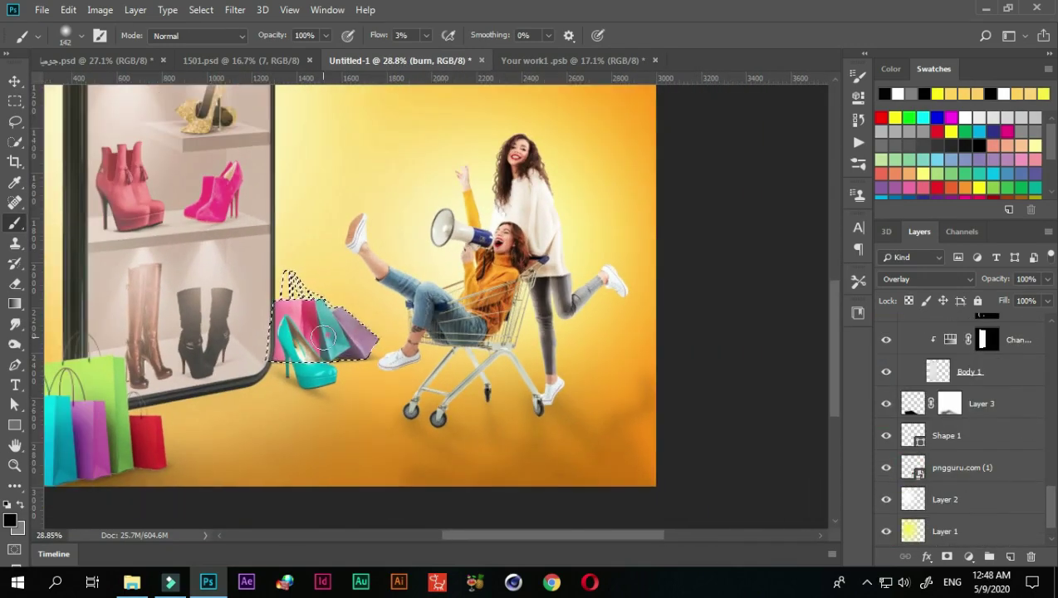
{"action": "scroll", "coordinate": [368, 337], "scroll_direction": "down", "scroll_amount": 2}
{"action": "scroll", "coordinate": [230, 286], "scroll_direction": "up", "scroll_amount": 2}
{"action": "scroll", "coordinate": [231, 286], "scroll_direction": "up", "scroll_amount": 1}
{"action": "scroll", "coordinate": [931, 427], "scroll_direction": "up", "scroll_amount": 10}
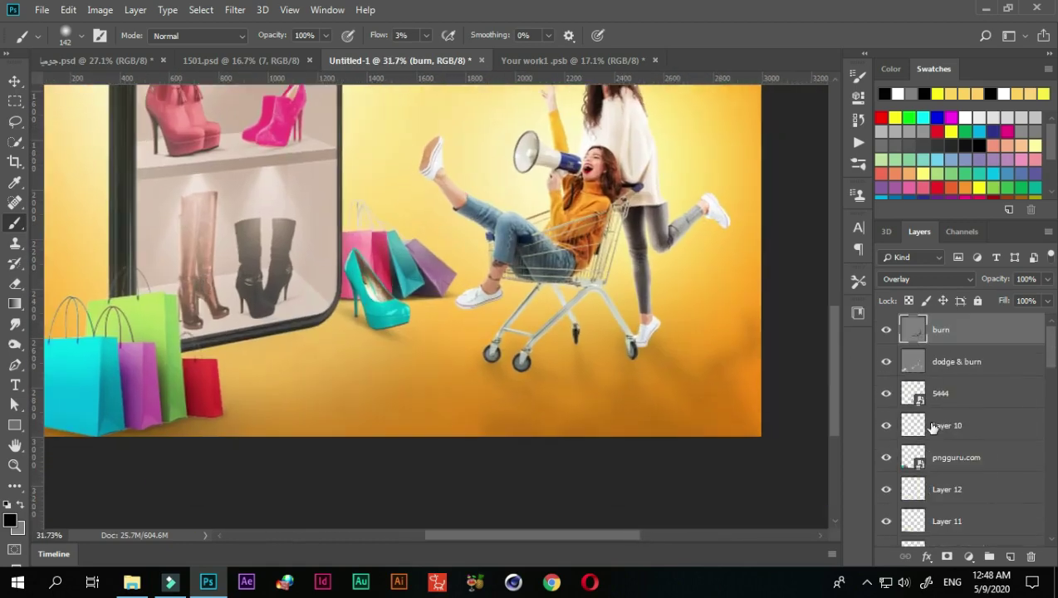
{"action": "left_click_drag", "start_coordinate": [345, 297], "coordinate": [441, 243]}
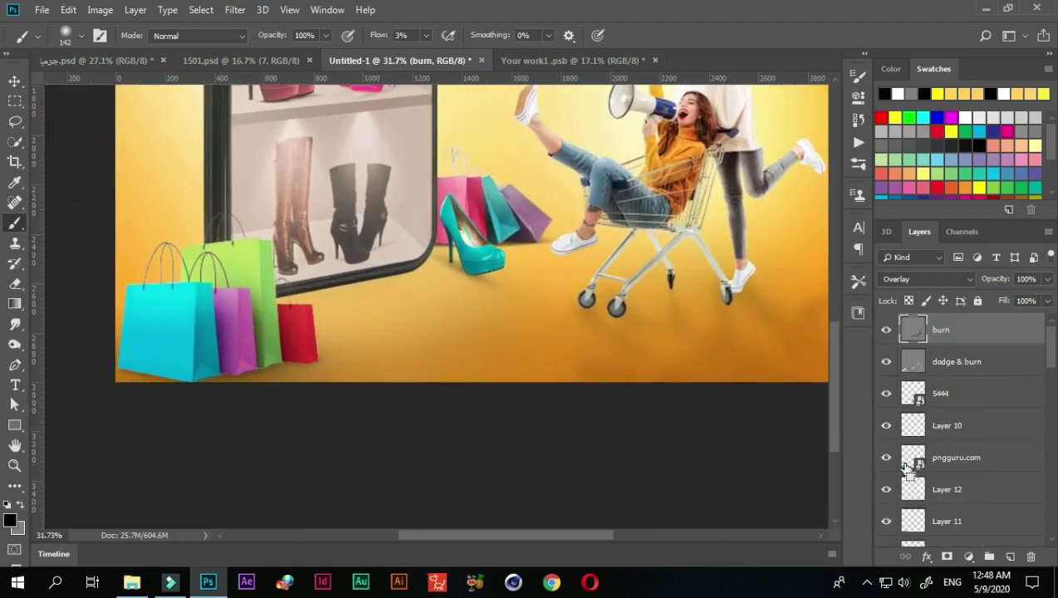
{"action": "left_click", "coordinate": [909, 461], "text": "ctrl"}
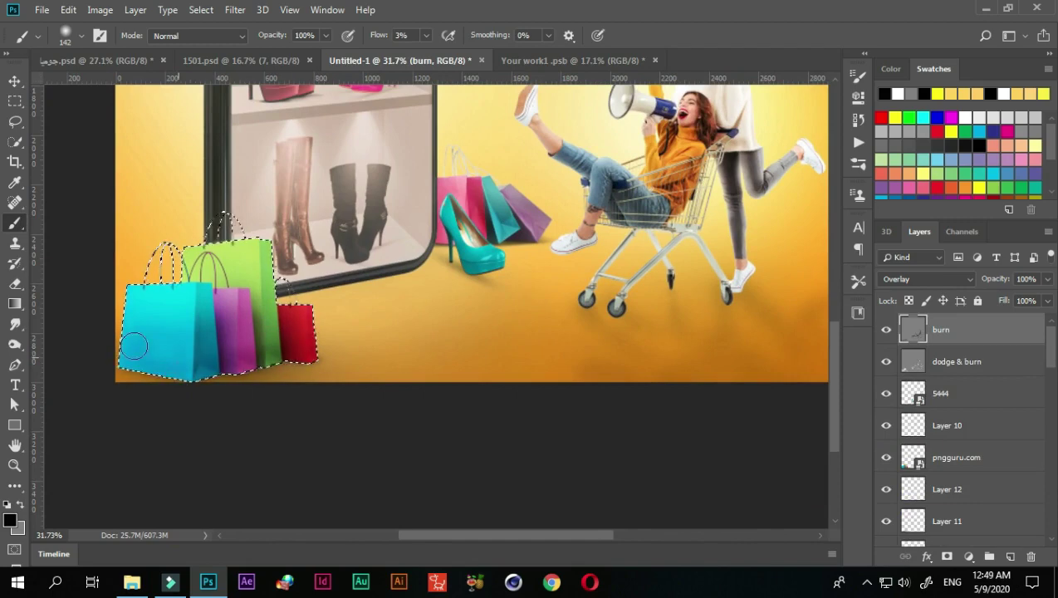
{"action": "scroll", "coordinate": [161, 322], "scroll_direction": "down", "scroll_amount": 5}
Deselect and lower the burn layer's opacity to 73%.
{"action": "key", "text": "ctrl+d"}
{"action": "scroll", "coordinate": [430, 302], "scroll_direction": "up", "scroll_amount": 2}
{"action": "scroll", "coordinate": [430, 302], "scroll_direction": "down", "scroll_amount": 1}
{"action": "left_click_drag", "start_coordinate": [1047, 279], "coordinate": [1026, 303]}
{"action": "scroll", "coordinate": [438, 380], "scroll_direction": "up", "scroll_amount": 1}
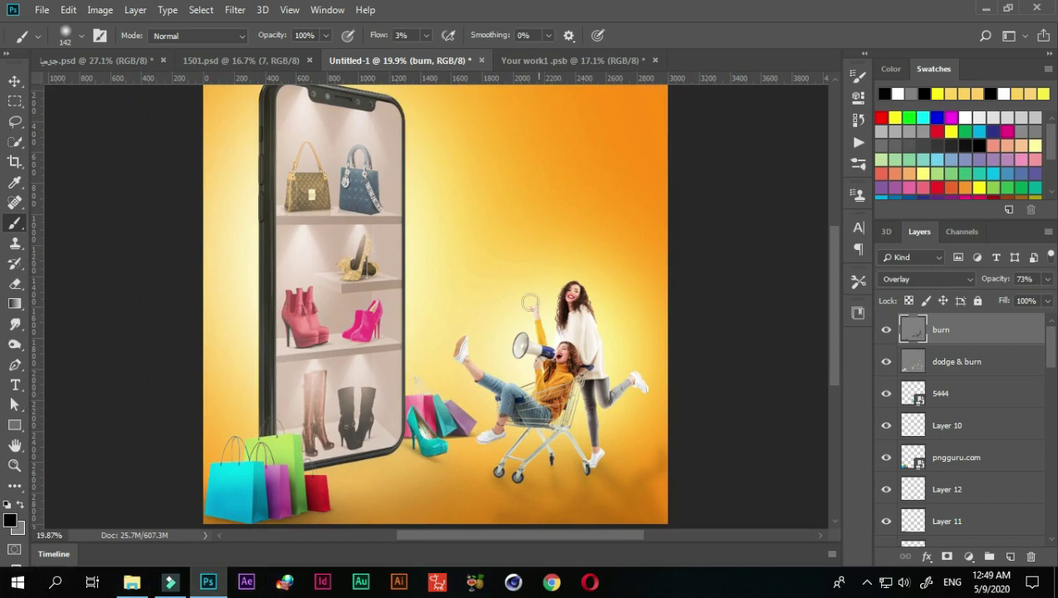
{"action": "scroll", "coordinate": [619, 488], "scroll_direction": "down", "scroll_amount": 1}
Add a new empty layer above the burn layer.
{"action": "scroll", "coordinate": [606, 473], "scroll_direction": "down", "scroll_amount": 1}
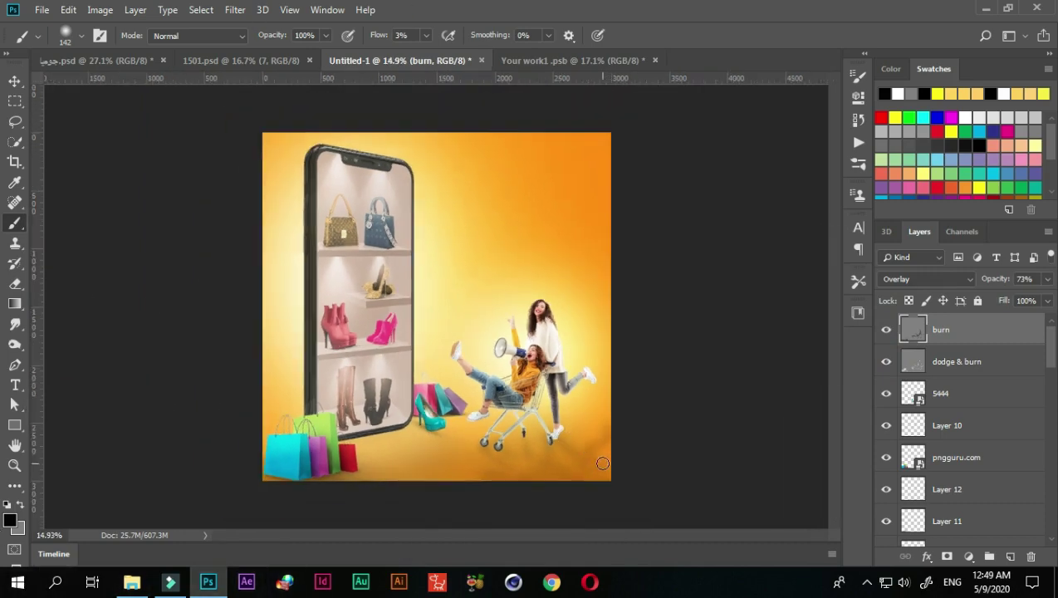
{"action": "scroll", "coordinate": [594, 462], "scroll_direction": "up", "scroll_amount": 1}
{"action": "left_click", "coordinate": [18, 79]}
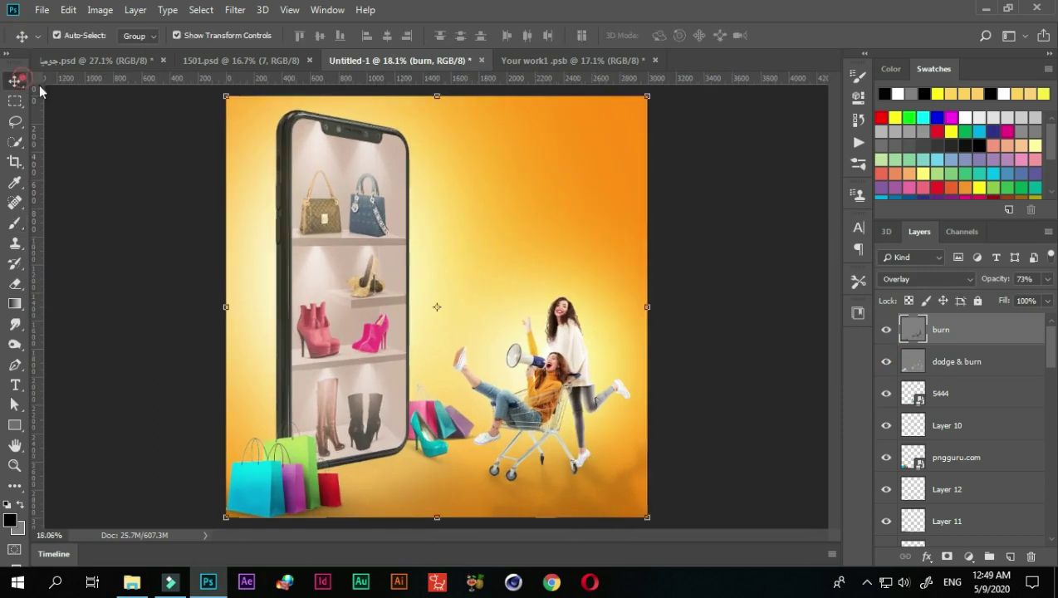
{"action": "left_click", "coordinate": [708, 318]}
{"action": "left_click", "coordinate": [939, 332]}
{"action": "left_click", "coordinate": [1010, 558]}
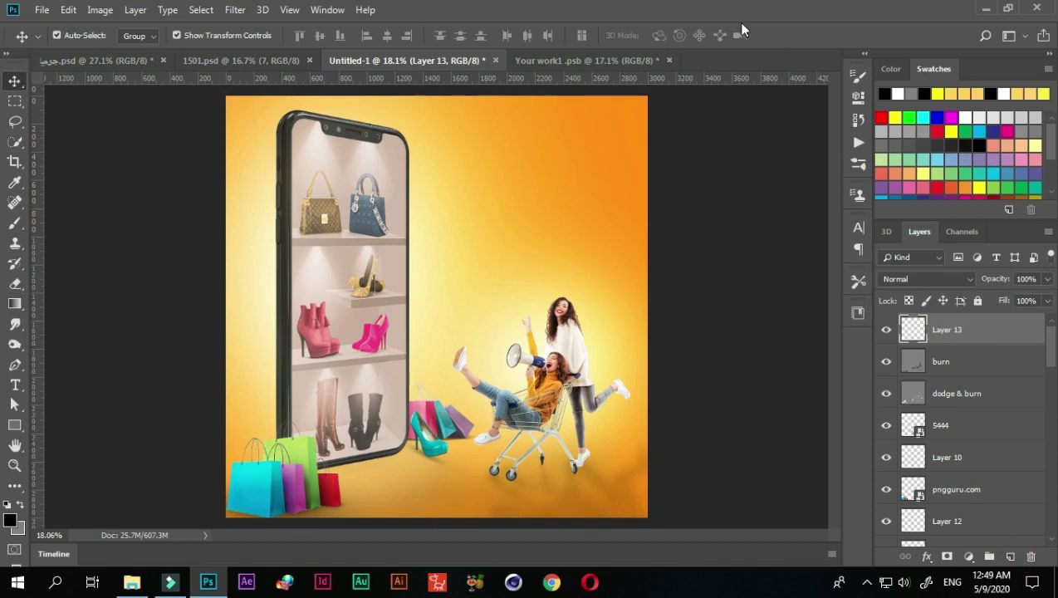
Choose the Pincel muestreado 10 cloud brush at full flow.
{"action": "left_click", "coordinate": [855, 167]}
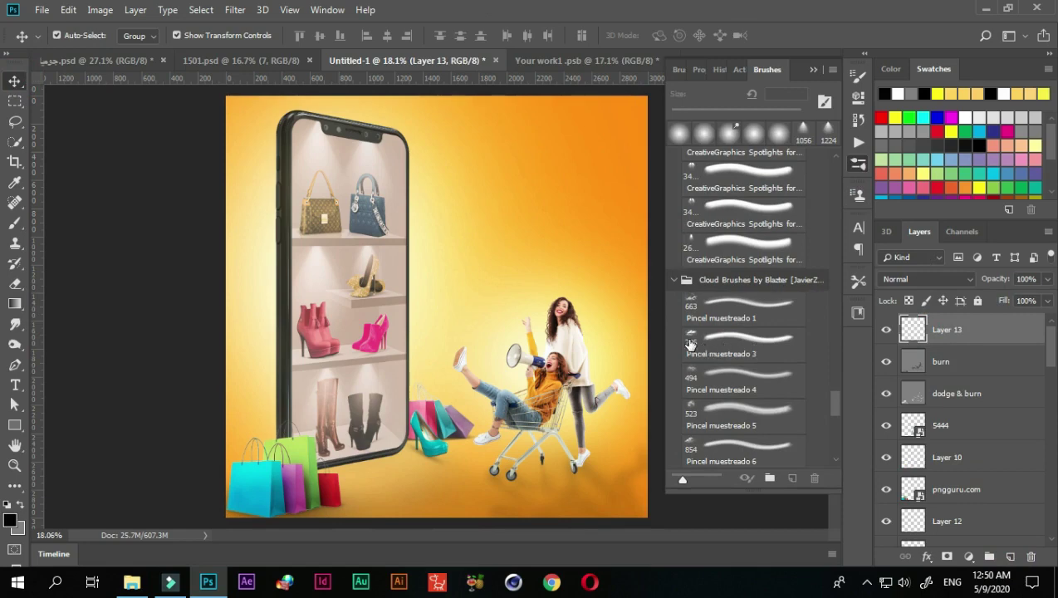
{"action": "scroll", "coordinate": [772, 385], "scroll_direction": "down", "scroll_amount": 1}
{"action": "scroll", "coordinate": [768, 386], "scroll_direction": "down", "scroll_amount": 1}
{"action": "scroll", "coordinate": [764, 387], "scroll_direction": "down", "scroll_amount": 1}
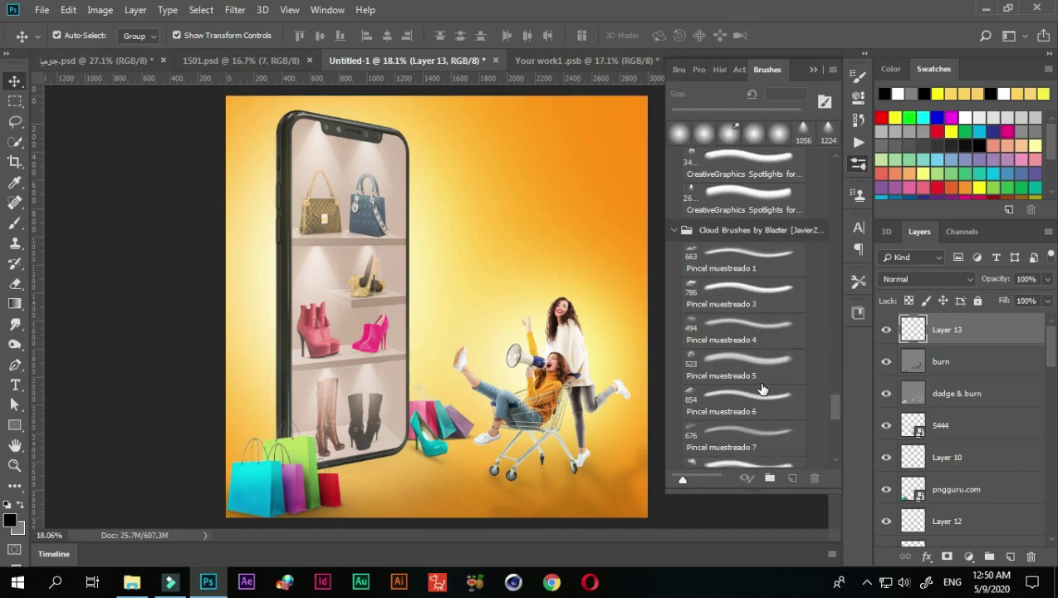
{"action": "scroll", "coordinate": [761, 388], "scroll_direction": "down", "scroll_amount": 1}
{"action": "scroll", "coordinate": [761, 389], "scroll_direction": "down", "scroll_amount": 2}
{"action": "scroll", "coordinate": [761, 388], "scroll_direction": "down", "scroll_amount": 1}
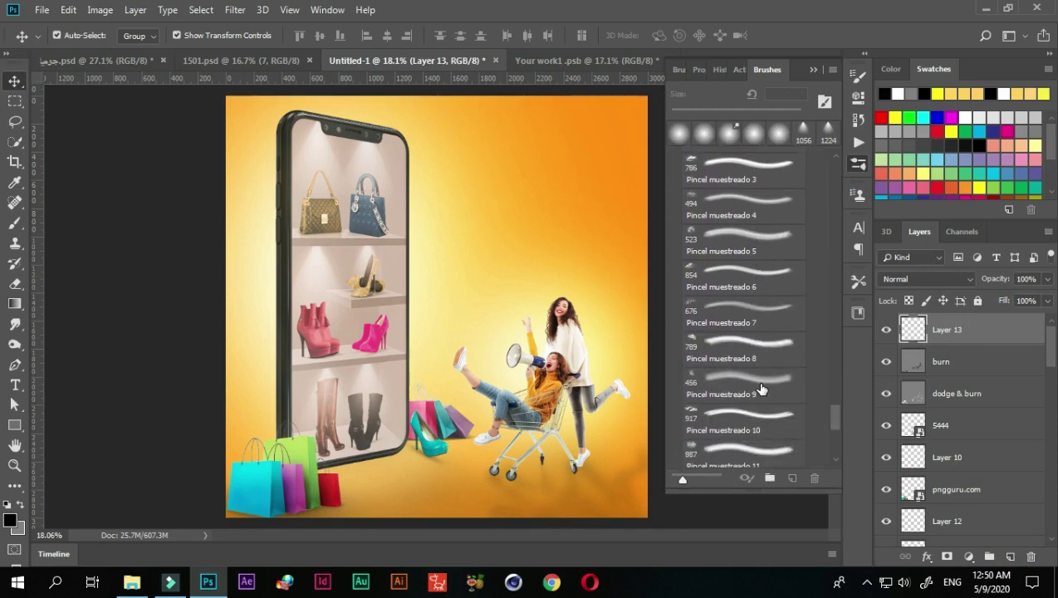
{"action": "scroll", "coordinate": [758, 384], "scroll_direction": "down", "scroll_amount": 1}
{"action": "left_click", "coordinate": [696, 401]}
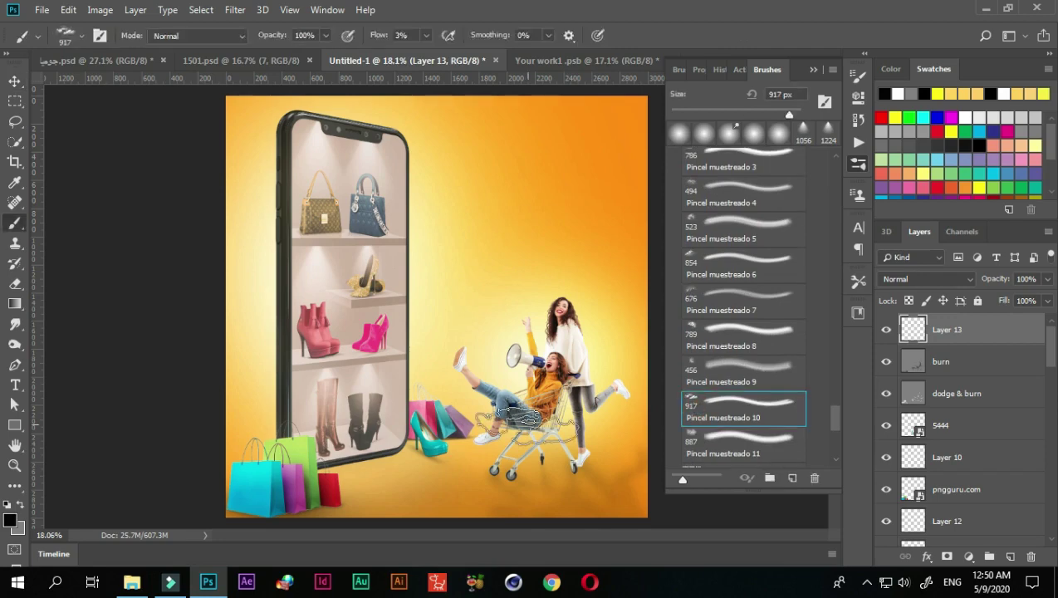
{"action": "scroll", "coordinate": [502, 432], "scroll_direction": "down", "scroll_amount": 1}
{"action": "scroll", "coordinate": [503, 432], "scroll_direction": "up", "scroll_amount": 1}
{"action": "scroll", "coordinate": [502, 432], "scroll_direction": "down", "scroll_amount": 1}
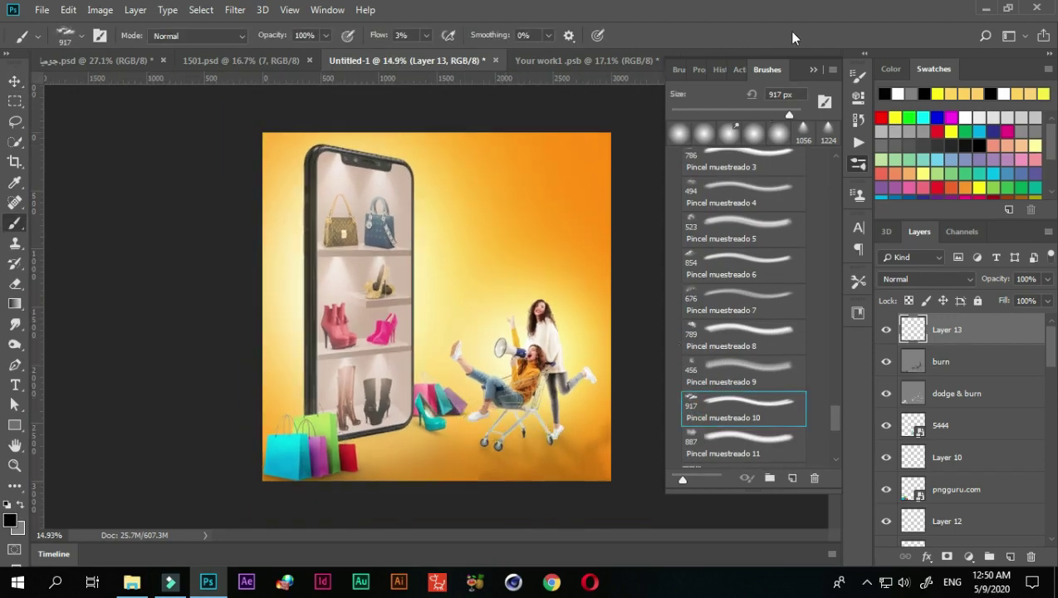
{"action": "left_click", "coordinate": [812, 70]}
{"action": "scroll", "coordinate": [531, 412], "scroll_direction": "up", "scroll_amount": 3}
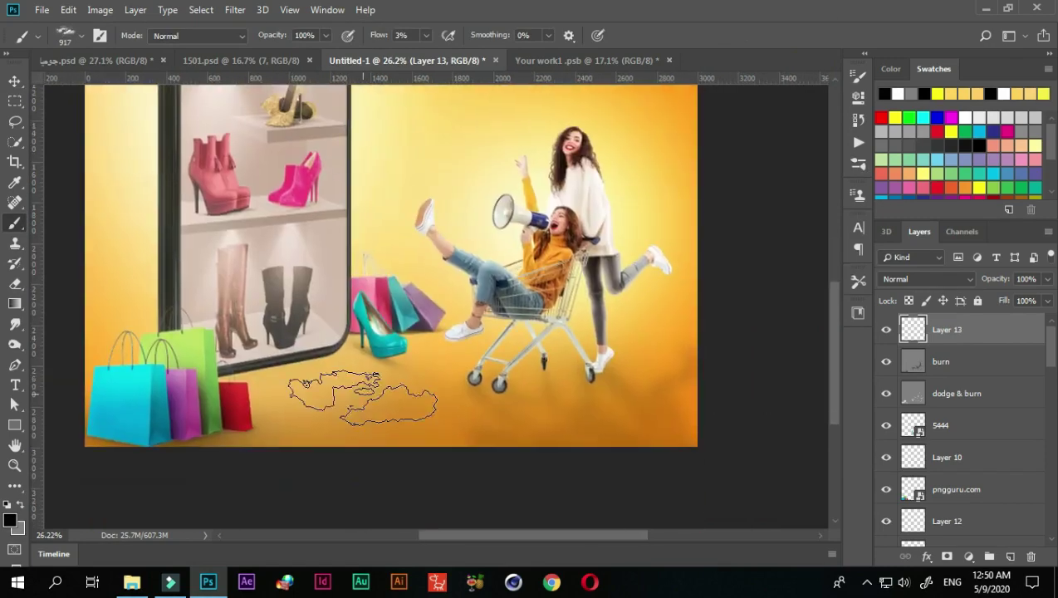
{"action": "key", "text": "shift+0"}
Stamp white clouds under the shopping cart and fade the layer to about 62% opacity.
{"action": "left_click", "coordinate": [478, 381]}
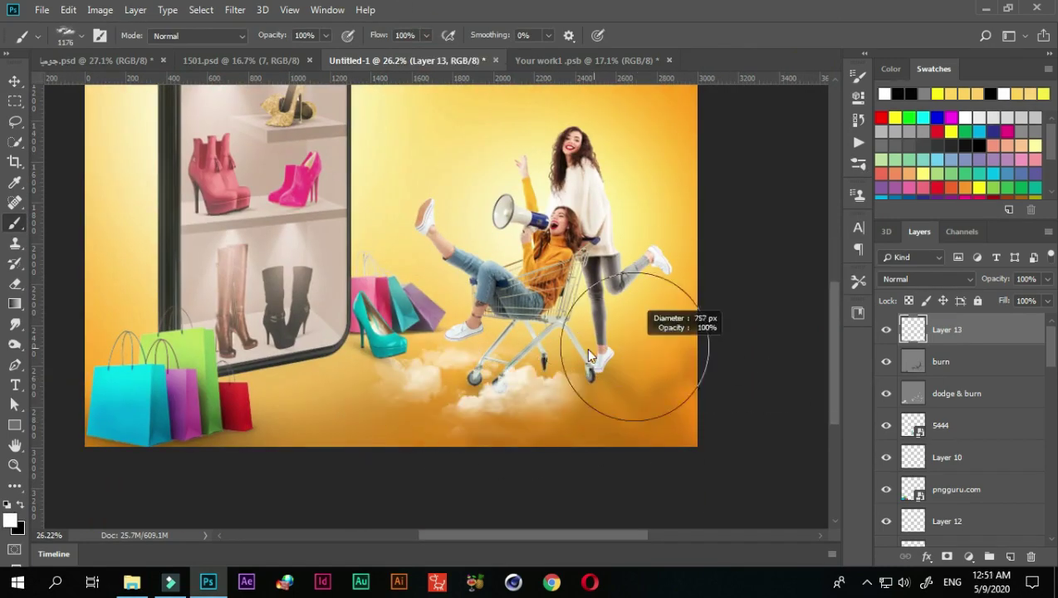
{"action": "left_click", "coordinate": [640, 348]}
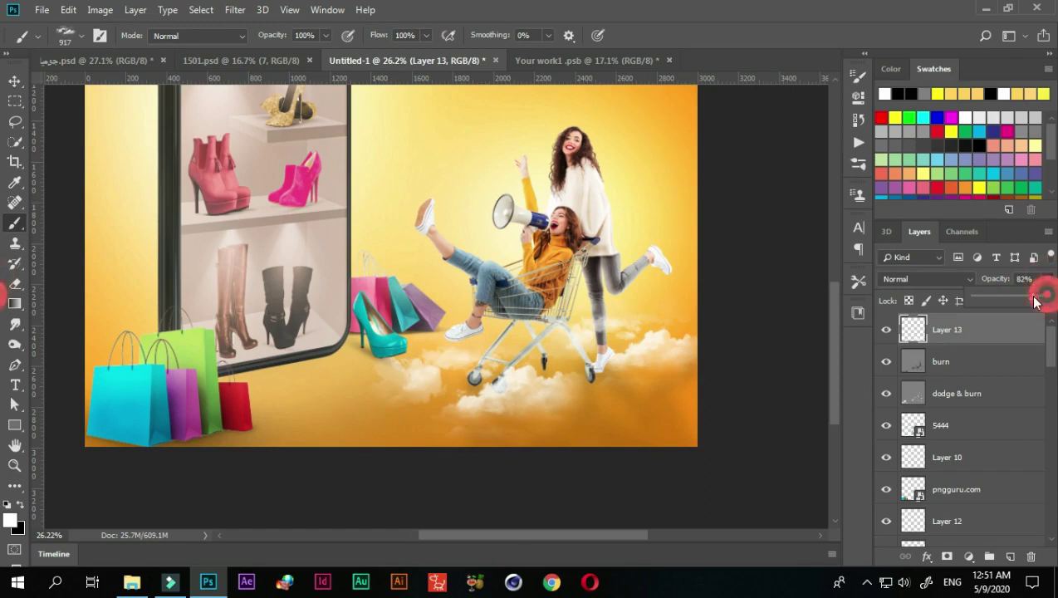
{"action": "left_click_drag", "start_coordinate": [1034, 300], "coordinate": [1018, 295]}
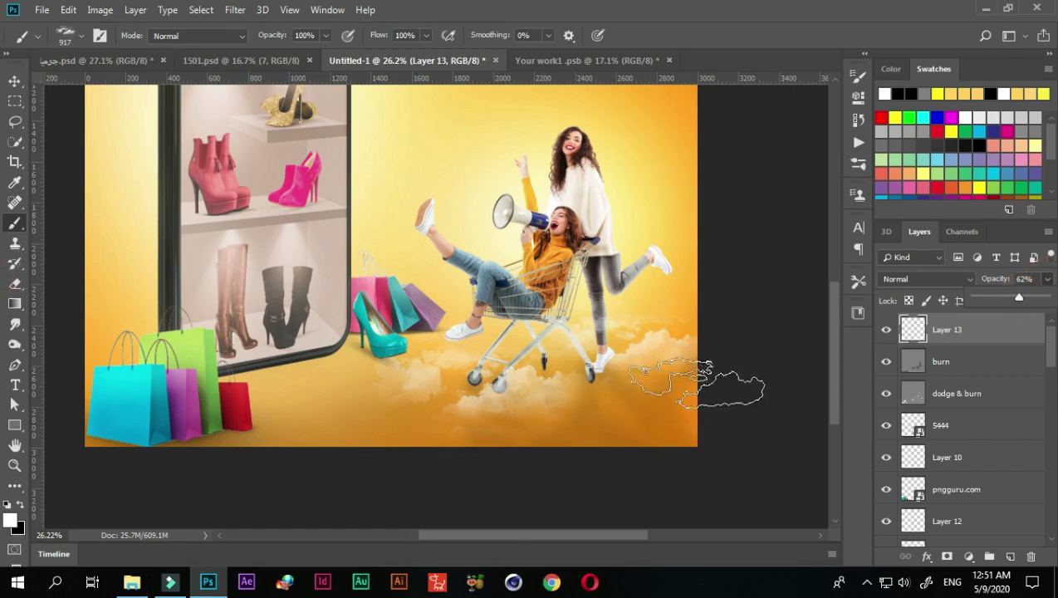
{"action": "scroll", "coordinate": [705, 374], "scroll_direction": "down", "scroll_amount": 2}
{"action": "scroll", "coordinate": [734, 398], "scroll_direction": "up", "scroll_amount": 1}
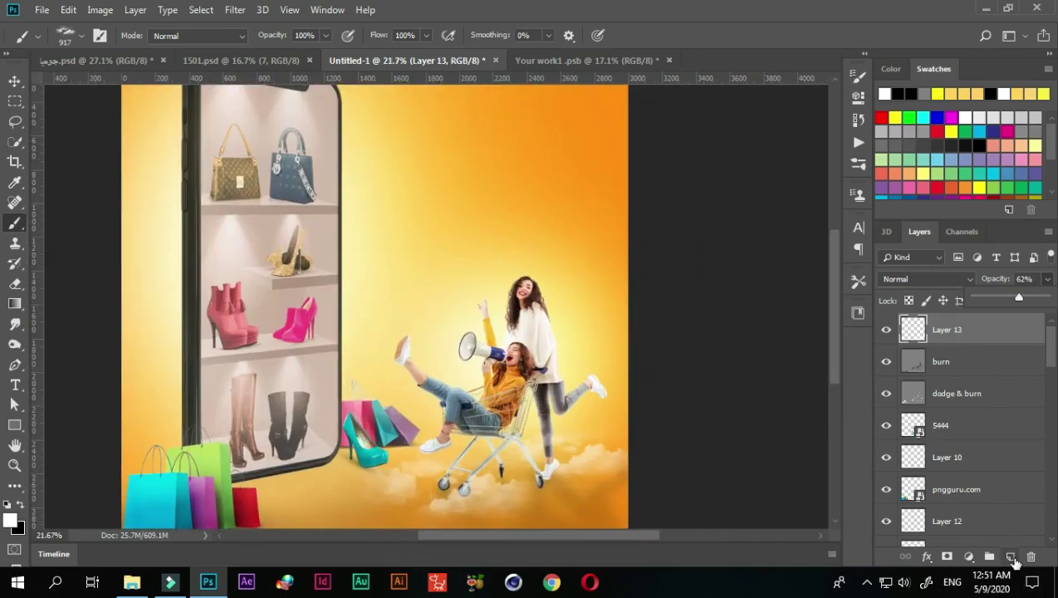
{"action": "scroll", "coordinate": [968, 457], "scroll_direction": "down", "scroll_amount": 3}
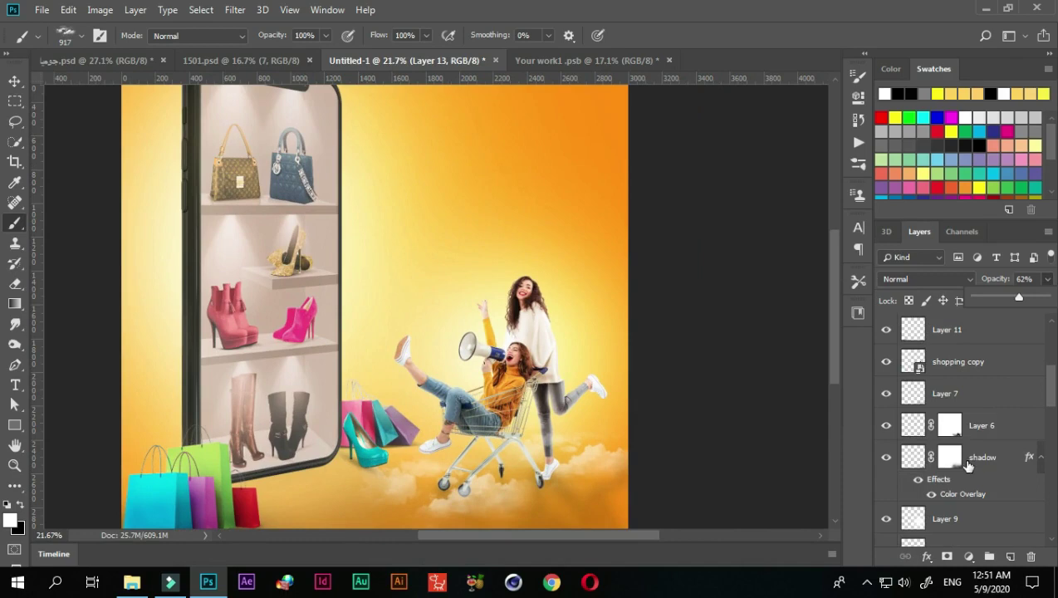
Add a new layer above Layer 7, choose the Pincel muestreado 7 cloud brush, and select Layer 9.
{"action": "left_click", "coordinate": [938, 392]}
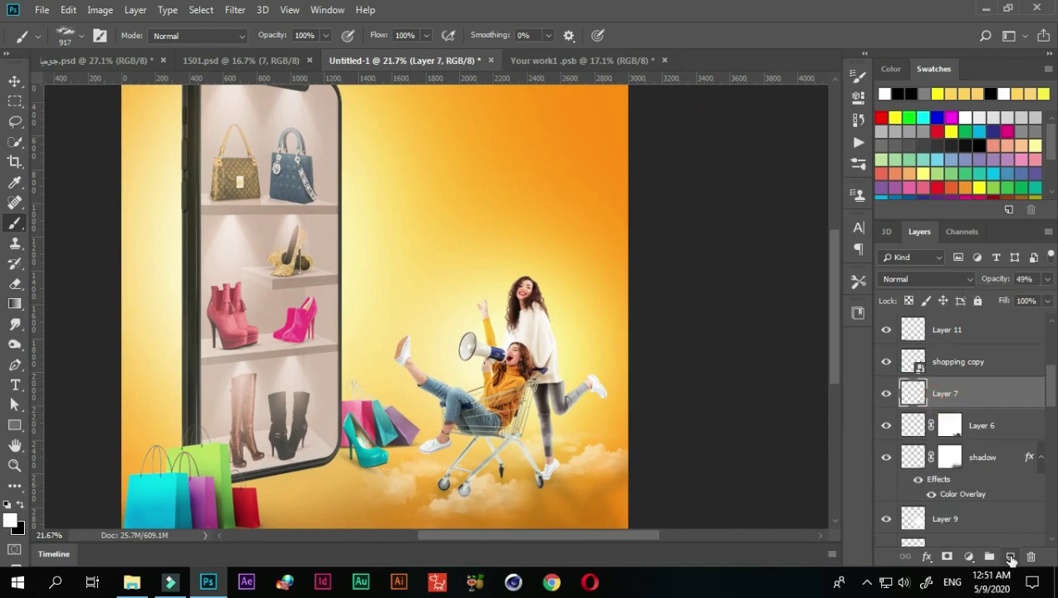
{"action": "left_click", "coordinate": [1009, 556]}
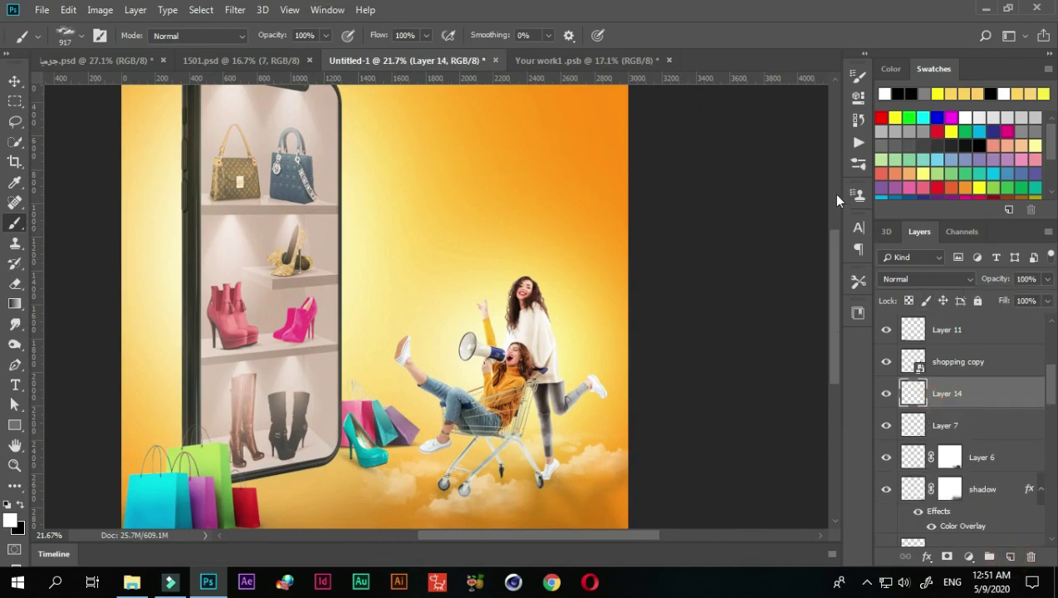
{"action": "left_click", "coordinate": [858, 164]}
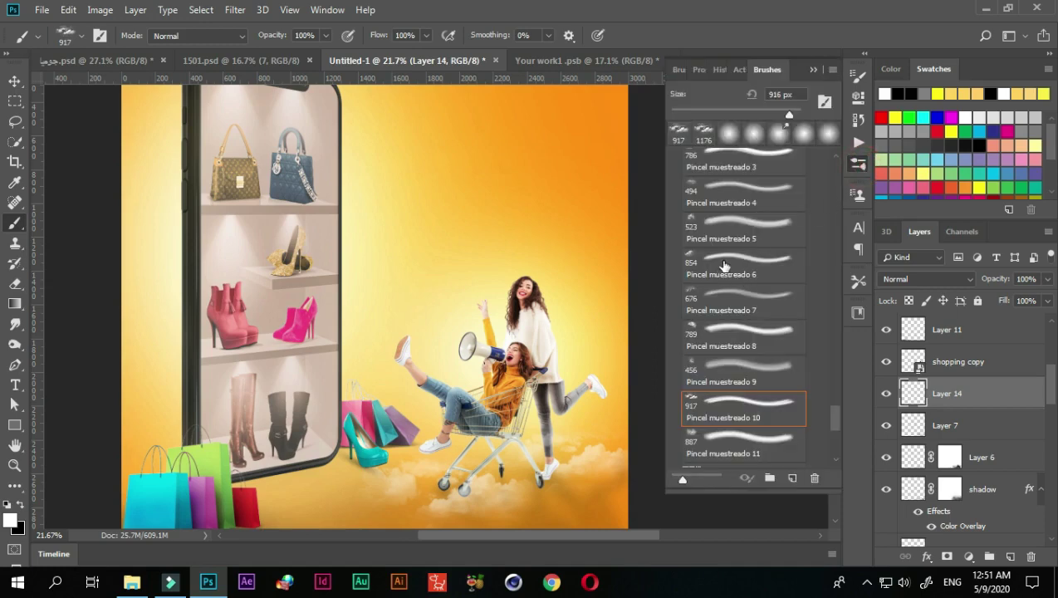
{"action": "scroll", "coordinate": [723, 264], "scroll_direction": "up", "scroll_amount": 1}
{"action": "scroll", "coordinate": [723, 265], "scroll_direction": "up", "scroll_amount": 1}
{"action": "scroll", "coordinate": [723, 265], "scroll_direction": "up", "scroll_amount": 1}
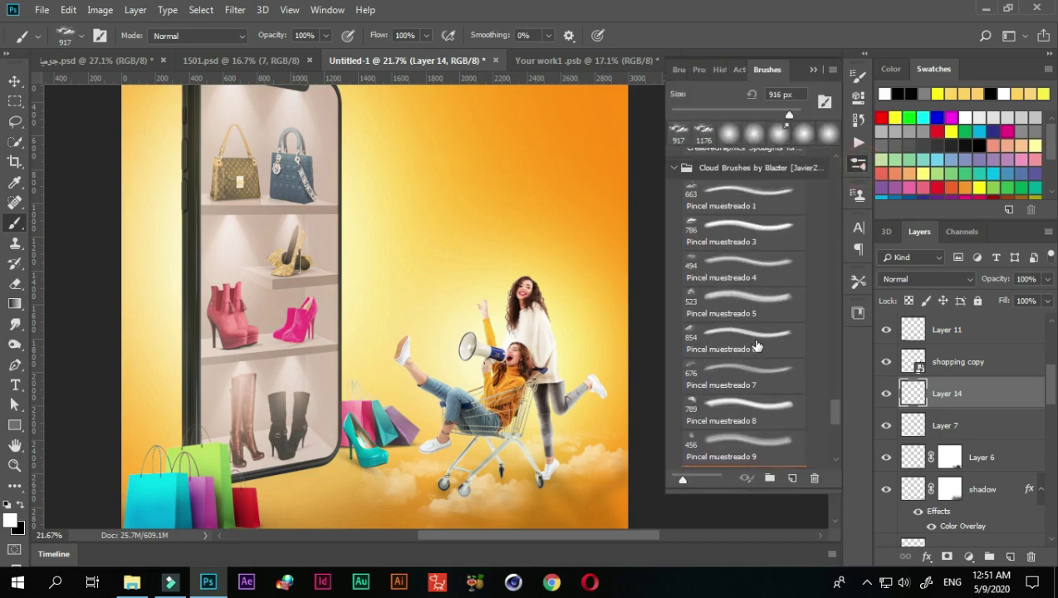
{"action": "scroll", "coordinate": [752, 342], "scroll_direction": "down", "scroll_amount": 1}
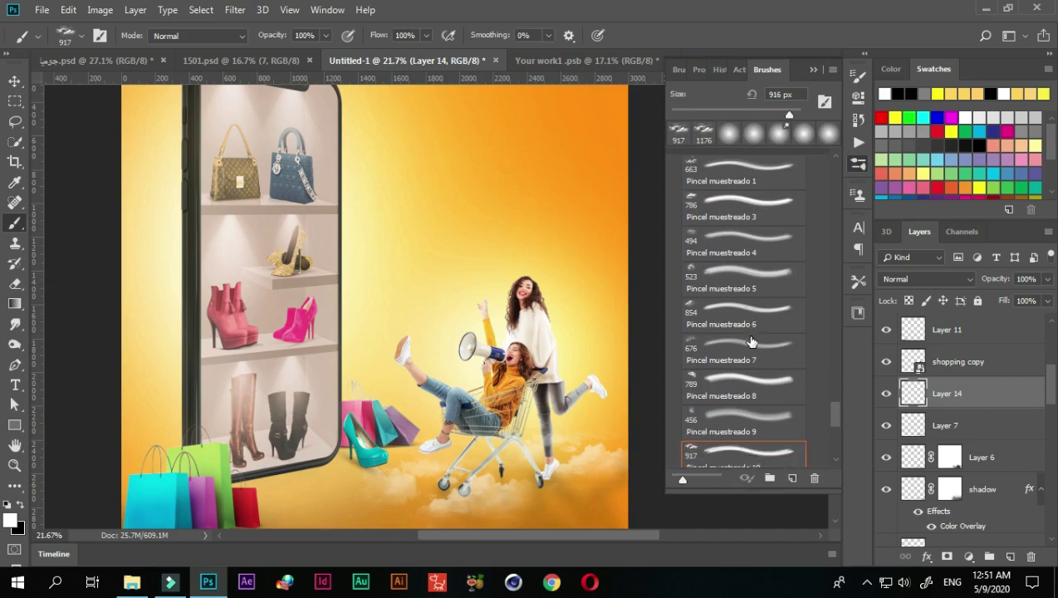
{"action": "left_click", "coordinate": [682, 356]}
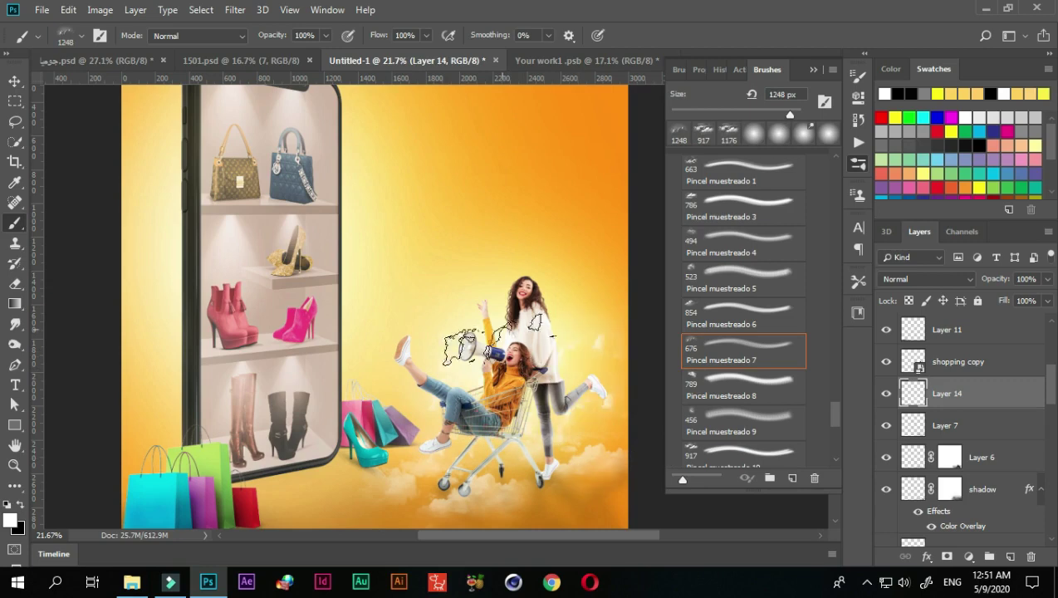
{"action": "left_click", "coordinate": [1046, 279]}
{"action": "scroll", "coordinate": [972, 390], "scroll_direction": "down", "scroll_amount": 2}
{"action": "left_click", "coordinate": [913, 455]}
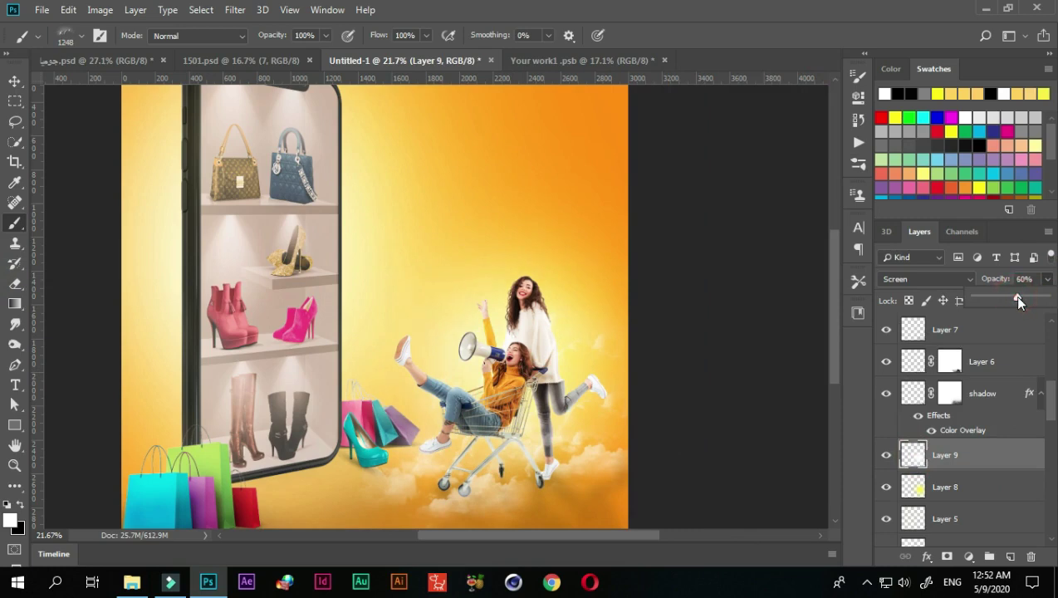
Add a new empty layer for clouds above the chosen layer.
{"action": "left_click", "coordinate": [913, 487]}
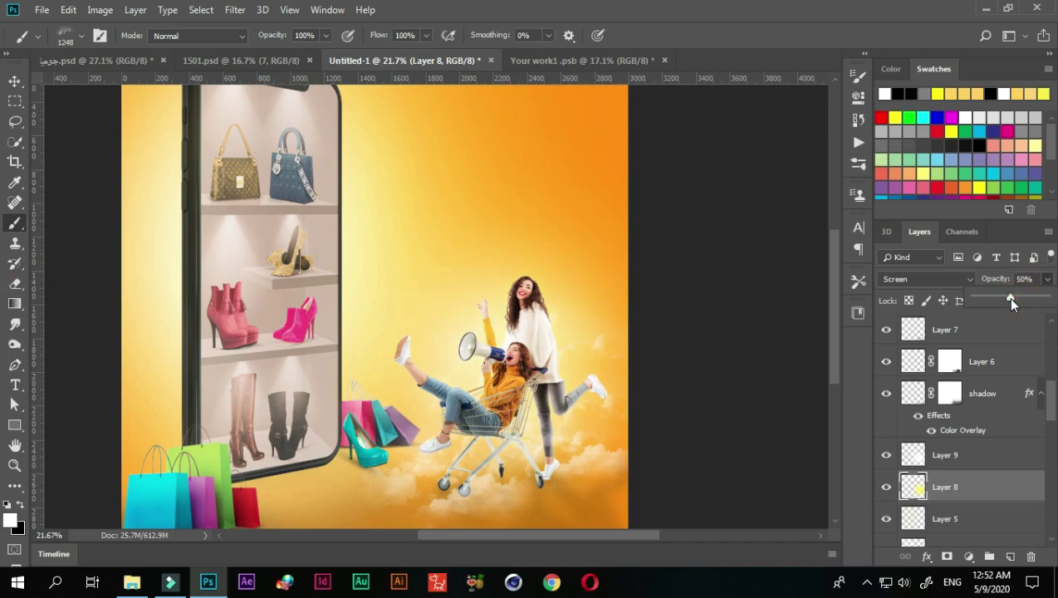
{"action": "scroll", "coordinate": [693, 477], "scroll_direction": "down", "scroll_amount": 2}
{"action": "scroll", "coordinate": [581, 452], "scroll_direction": "down", "scroll_amount": 1}
{"action": "scroll", "coordinate": [564, 444], "scroll_direction": "up", "scroll_amount": 1}
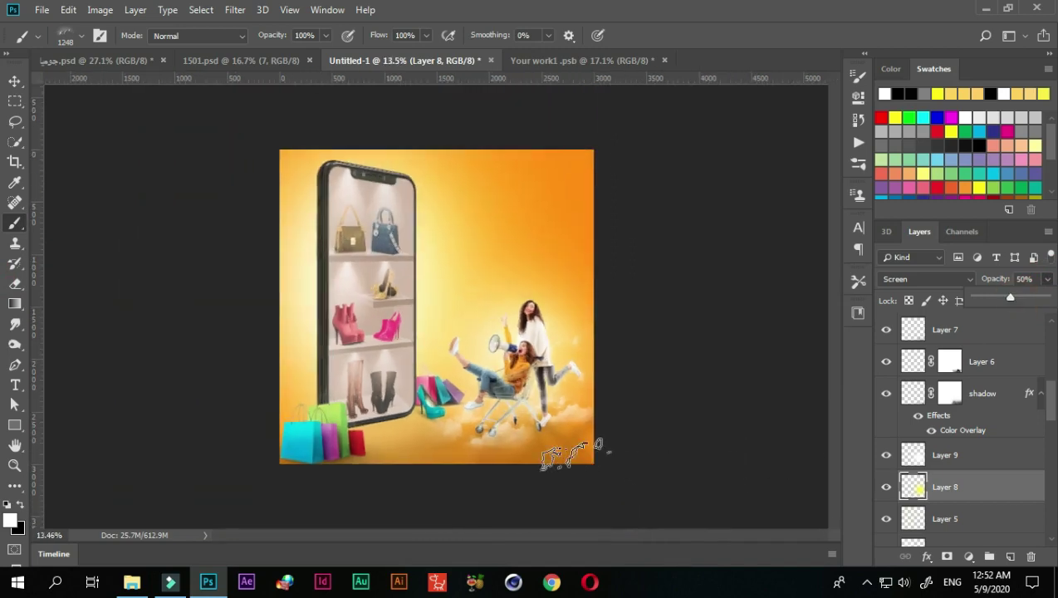
{"action": "scroll", "coordinate": [531, 423], "scroll_direction": "up", "scroll_amount": 1}
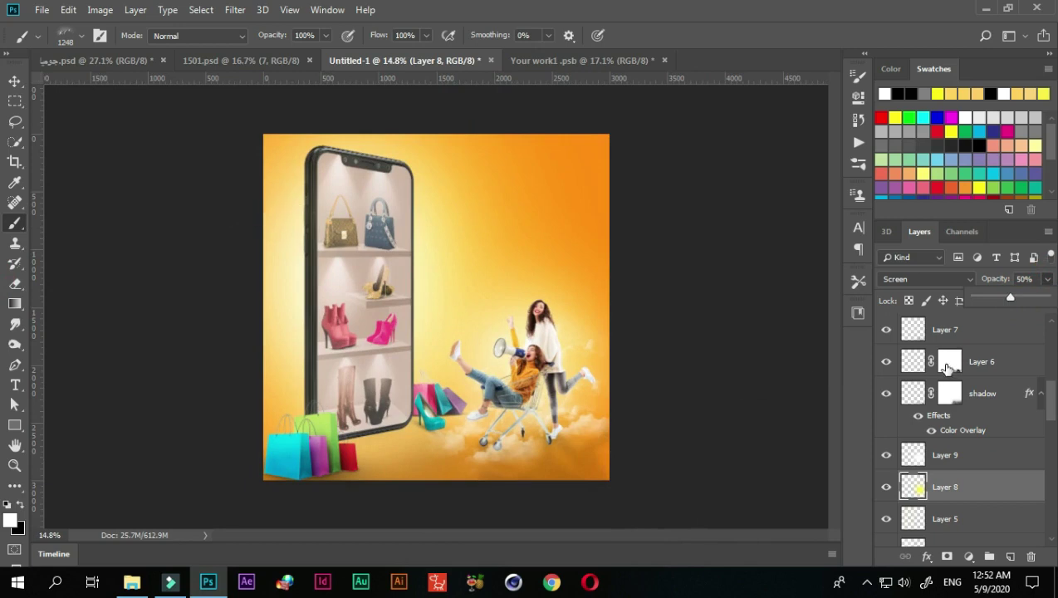
{"action": "left_click_drag", "start_coordinate": [1049, 408], "coordinate": [1048, 353]}
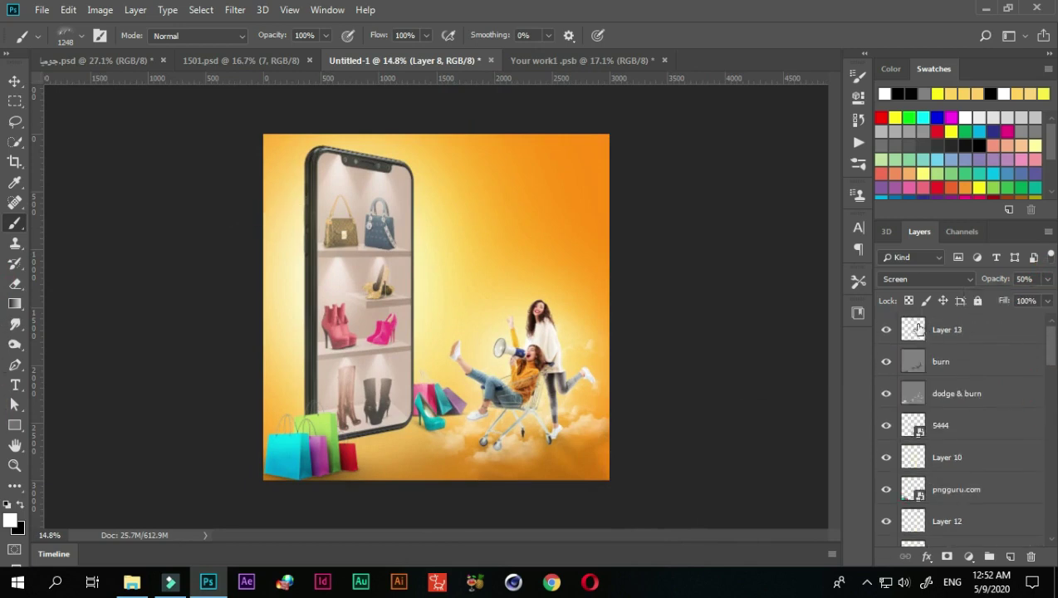
{"action": "left_click", "coordinate": [918, 328]}
{"action": "left_click", "coordinate": [1009, 556]}
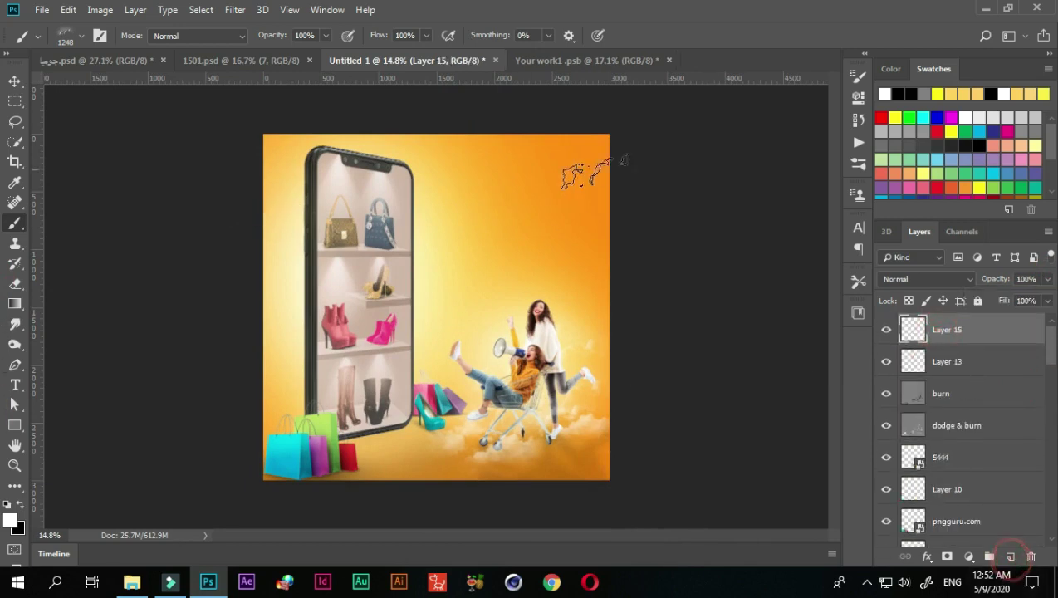
With the Pincel muestreado 10 cloud brush, paint white clouds near the phone's top corners.
{"action": "left_click", "coordinate": [858, 163]}
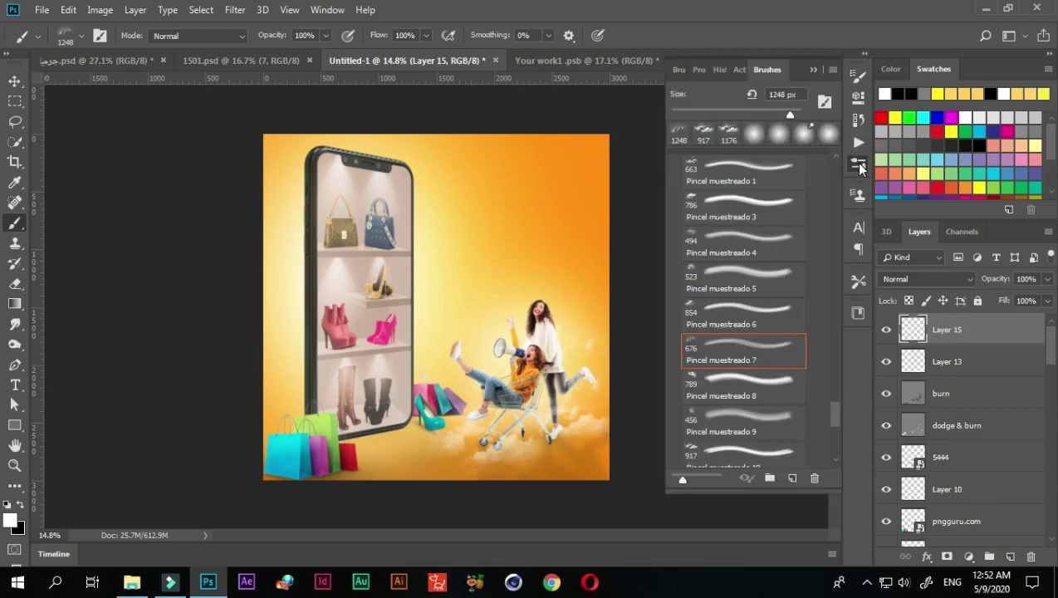
{"action": "scroll", "coordinate": [720, 349], "scroll_direction": "down", "scroll_amount": 1}
{"action": "scroll", "coordinate": [723, 385], "scroll_direction": "down", "scroll_amount": 1}
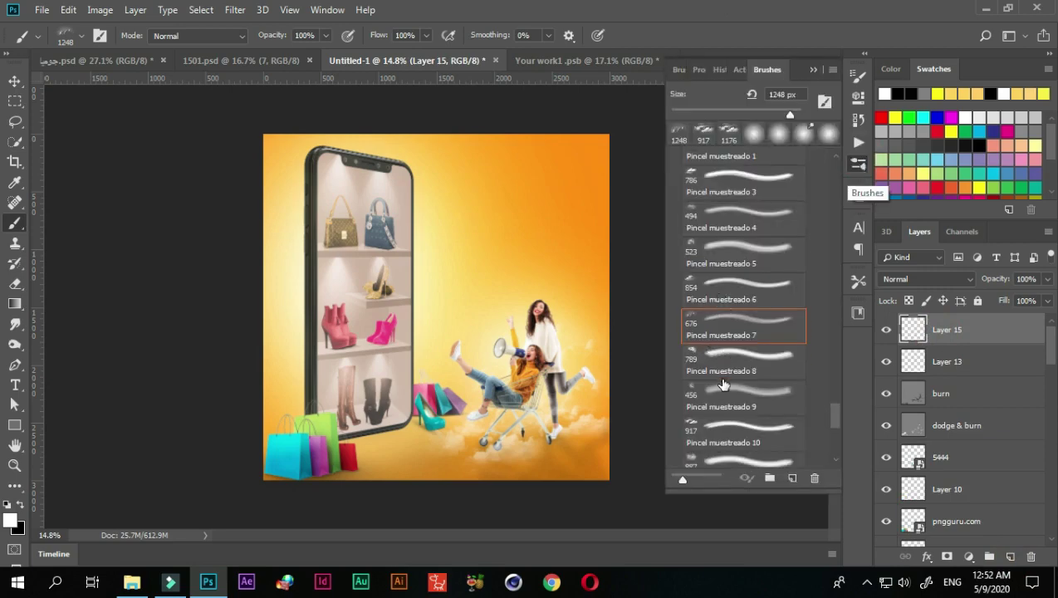
{"action": "scroll", "coordinate": [723, 385], "scroll_direction": "down", "scroll_amount": 1}
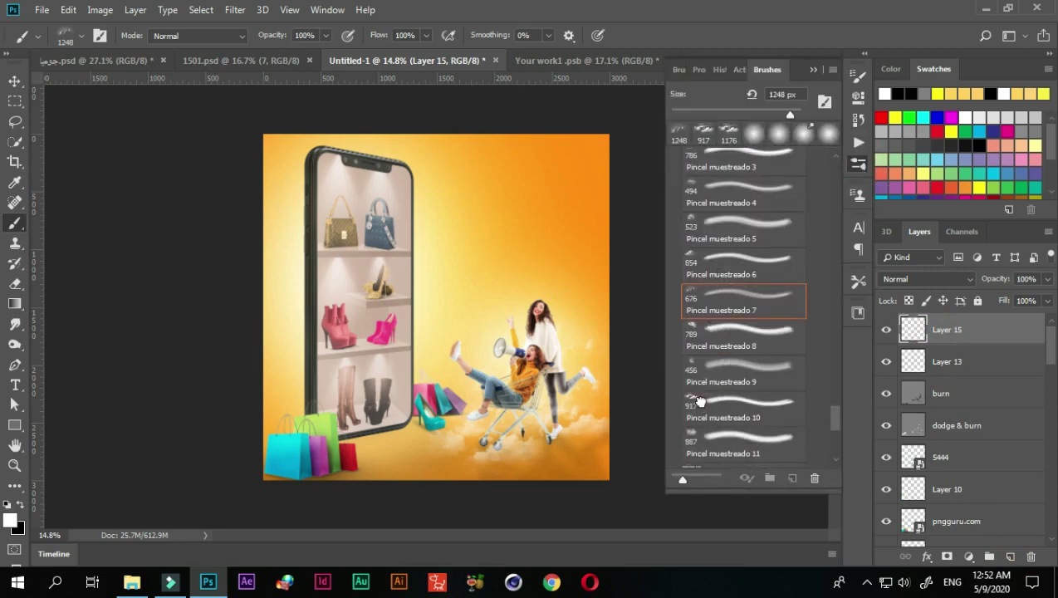
{"action": "left_click", "coordinate": [700, 402]}
{"action": "left_click", "coordinate": [291, 172]}
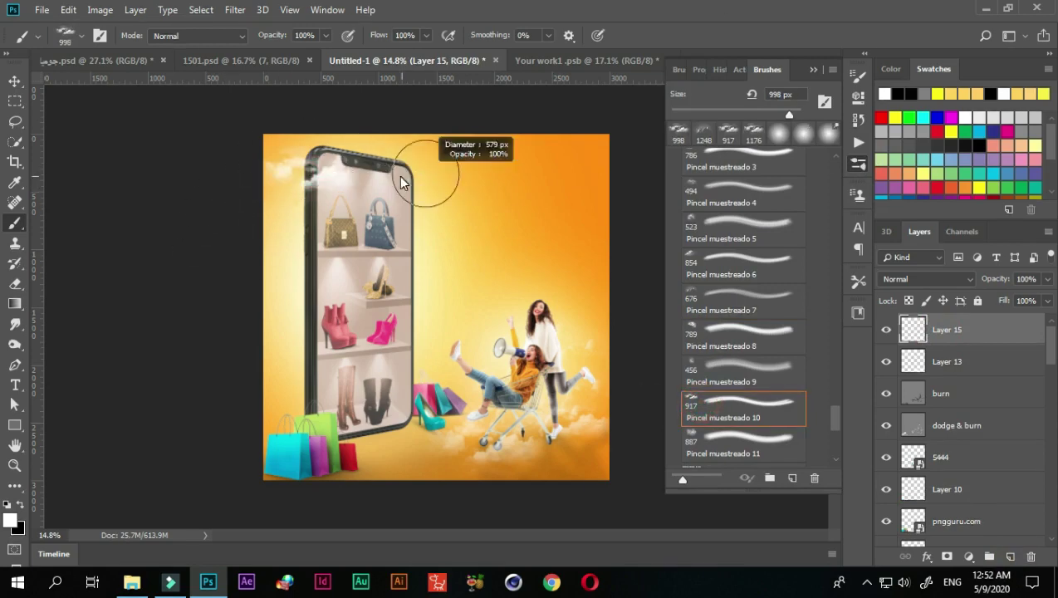
{"action": "left_click", "coordinate": [398, 175]}
{"action": "scroll", "coordinate": [963, 415], "scroll_direction": "down", "scroll_amount": 5}
{"action": "left_click", "coordinate": [1009, 556]}
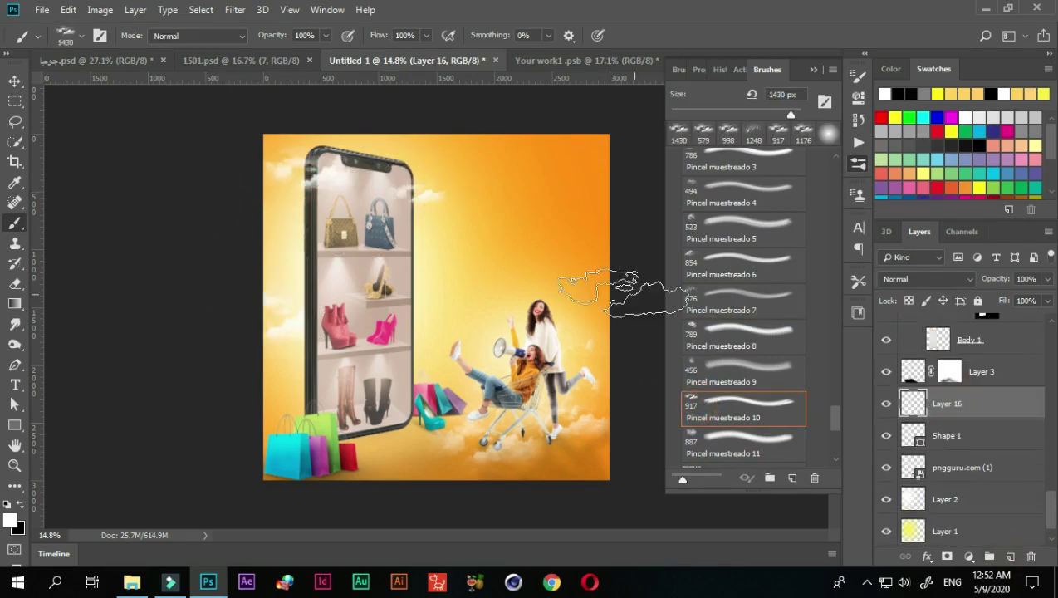
{"action": "key", "text": "v"}
{"action": "left_click", "coordinate": [813, 69]}
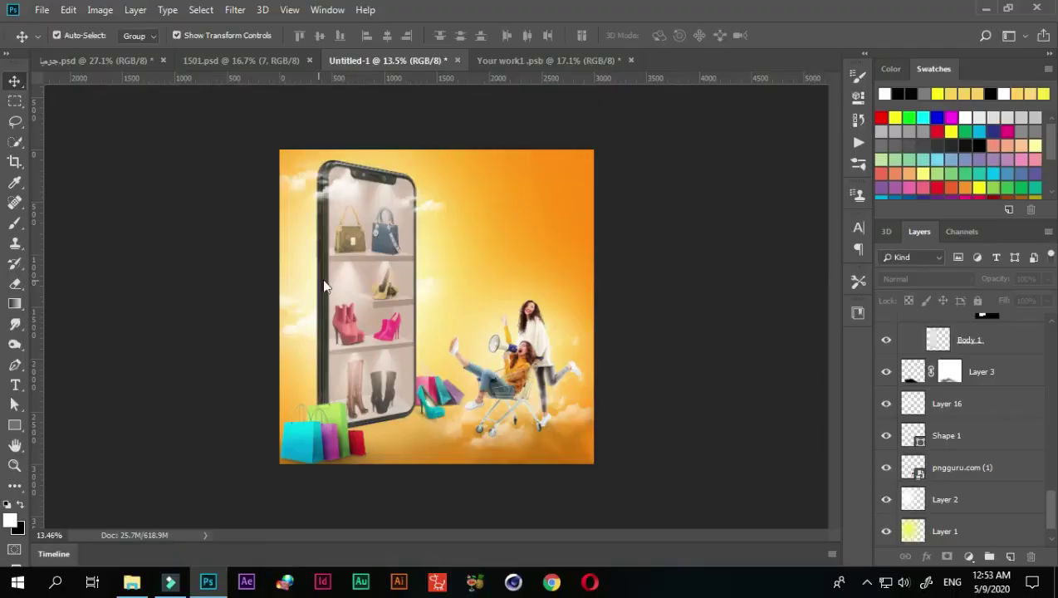
Place the pink balloon image and scale it down beside the phone's left edge.
{"action": "left_click_drag", "start_coordinate": [472, 267], "coordinate": [286, 266]}
{"action": "scroll", "coordinate": [432, 282], "scroll_direction": "up", "scroll_amount": 2}
{"action": "left_click_drag", "start_coordinate": [332, 222], "coordinate": [319, 235]}
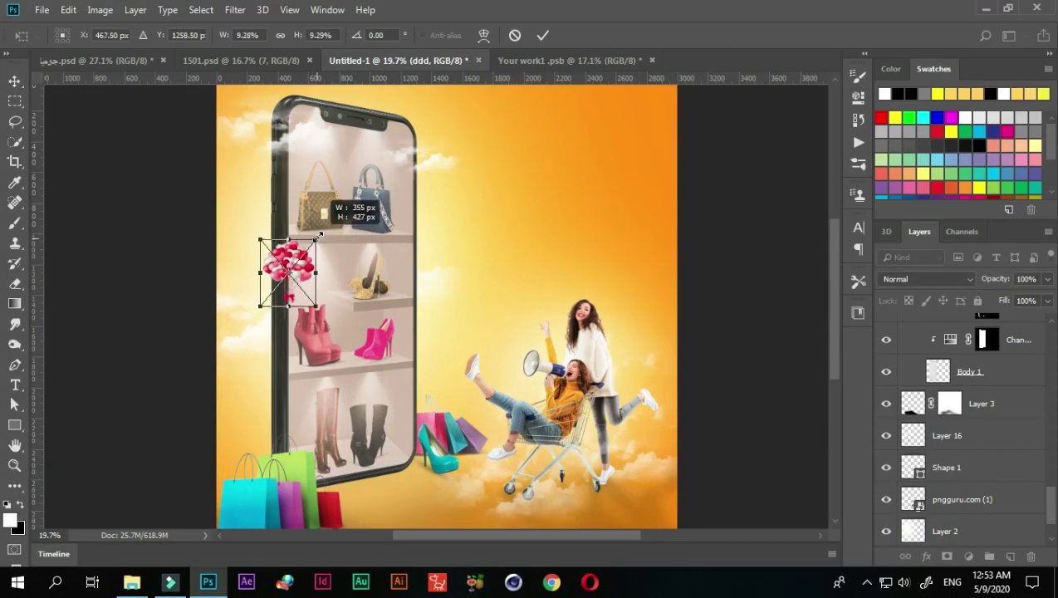
{"action": "key", "text": "Return"}
{"action": "scroll", "coordinate": [401, 133], "scroll_direction": "up", "scroll_amount": 2}
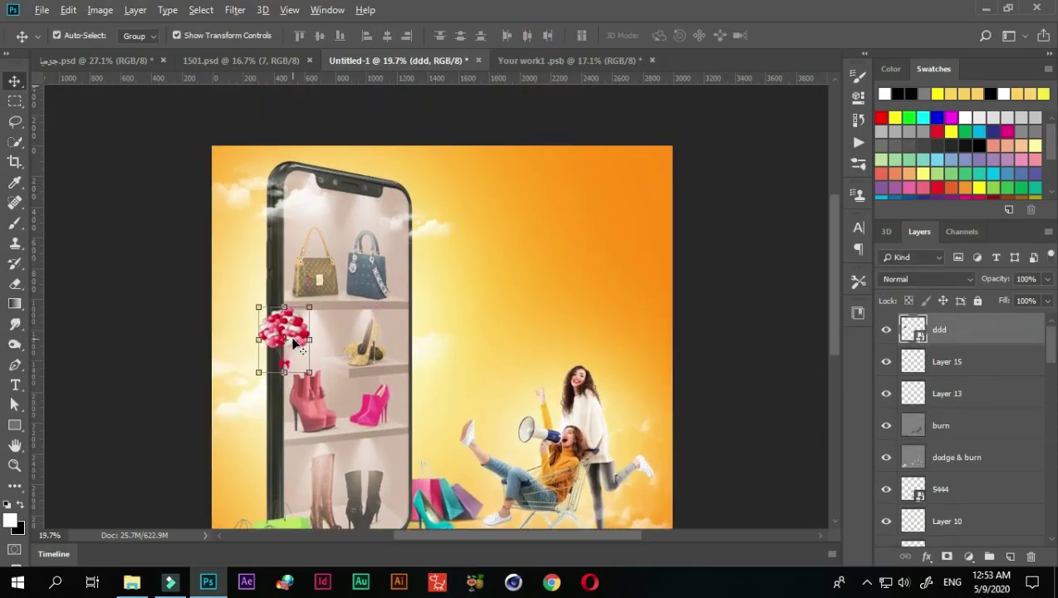
Duplicate the balloons above the phone's top, move the copy lower in the layers, and resize it.
{"action": "left_click_drag", "start_coordinate": [295, 343], "coordinate": [407, 185]}
{"action": "mouse_move", "coordinate": [938, 330]}
{"action": "left_mouse_down"}
{"action": "mouse_move", "coordinate": [957, 554]}
{"action": "mouse_move", "coordinate": [922, 336]}
{"action": "left_mouse_up"}
{"action": "scroll", "coordinate": [584, 213], "scroll_direction": "up", "scroll_amount": 1}
{"action": "key", "text": "ctrl+t"}
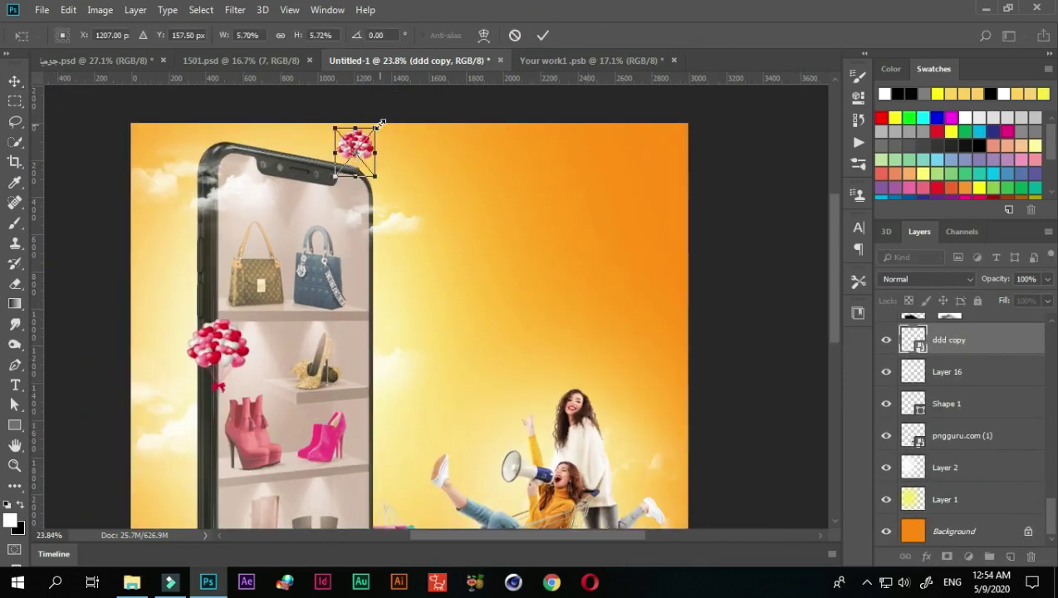
{"action": "key", "text": "Return"}
{"action": "scroll", "coordinate": [381, 123], "scroll_direction": "down", "scroll_amount": 2}
{"action": "left_click", "coordinate": [405, 122]}
{"action": "scroll", "coordinate": [405, 122], "scroll_direction": "up", "scroll_amount": 2}
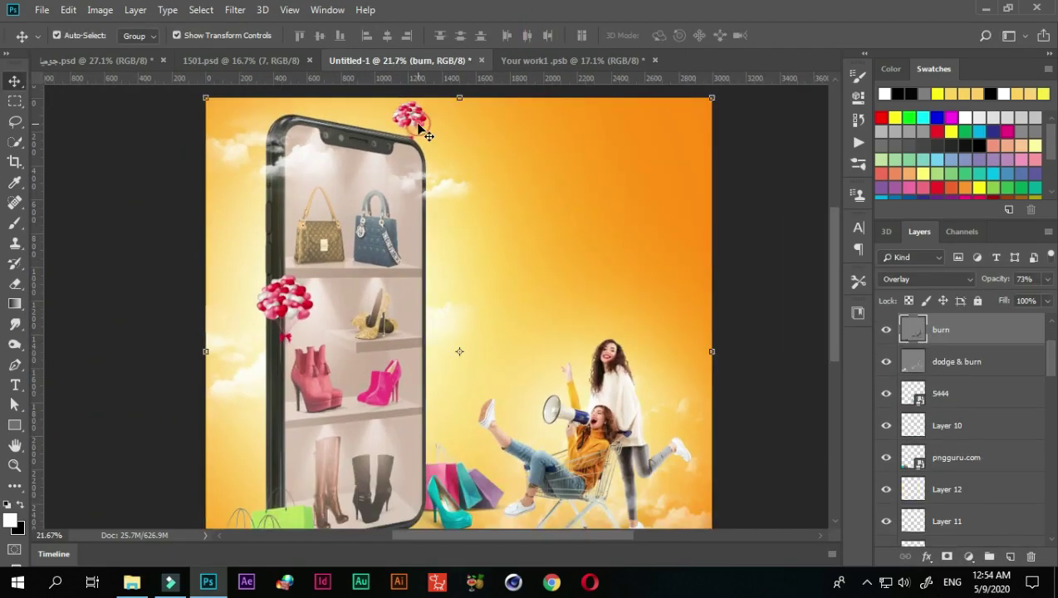
{"action": "left_click_drag", "start_coordinate": [426, 135], "coordinate": [440, 135]}
Shrink the phone group very slightly with Free Transform.
{"action": "left_click", "coordinate": [285, 320]}
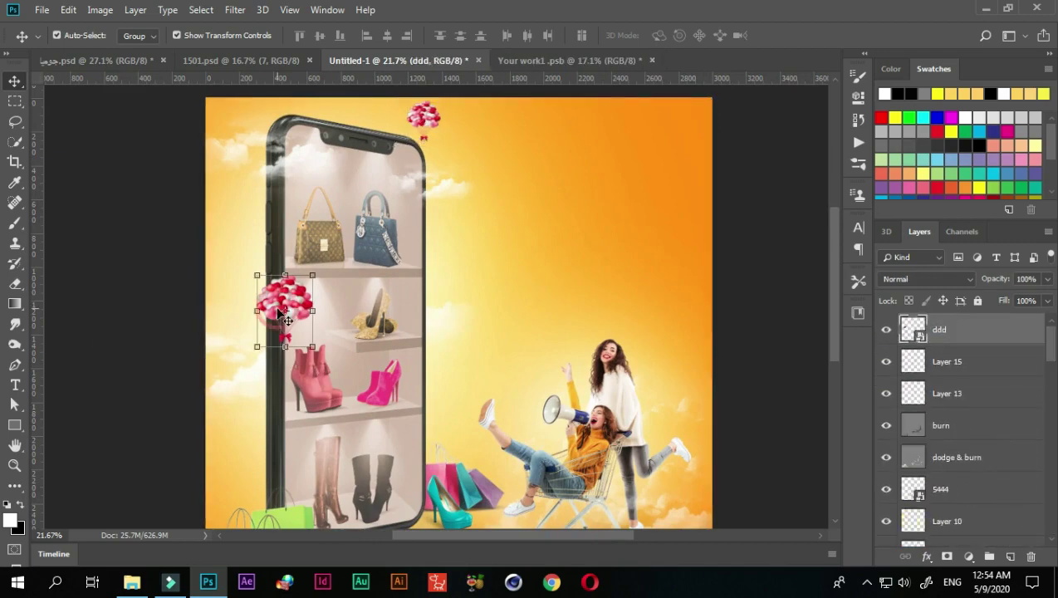
{"action": "scroll", "coordinate": [284, 320], "scroll_direction": "down", "scroll_amount": 2}
{"action": "scroll", "coordinate": [270, 307], "scroll_direction": "up", "scroll_amount": 1}
{"action": "left_click", "coordinate": [156, 258]}
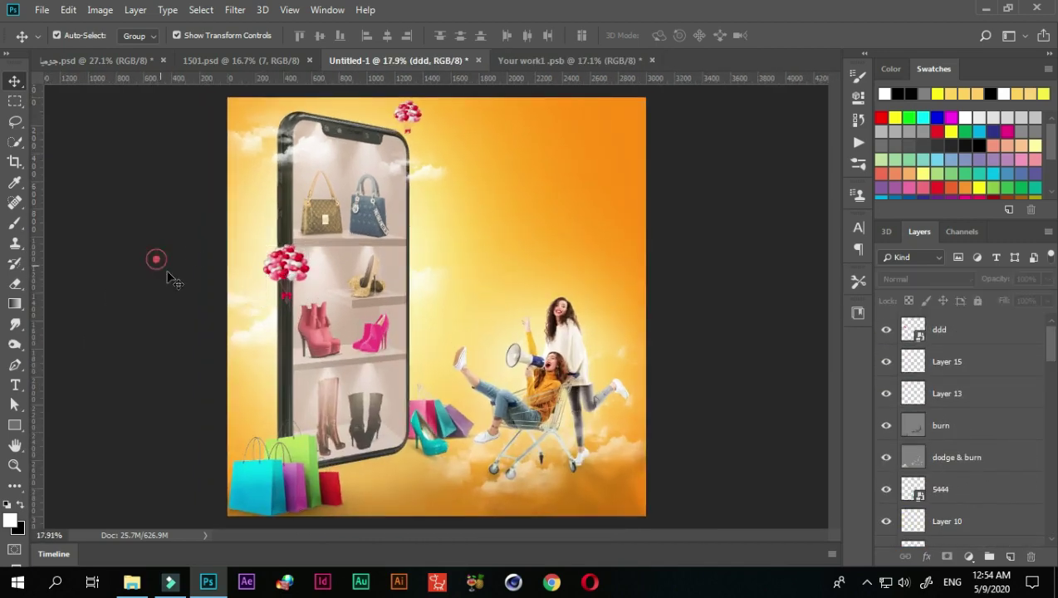
{"action": "left_click", "coordinate": [371, 199]}
{"action": "key", "text": "ctrl+t"}
{"action": "left_click_drag", "start_coordinate": [412, 116], "coordinate": [407, 118]}
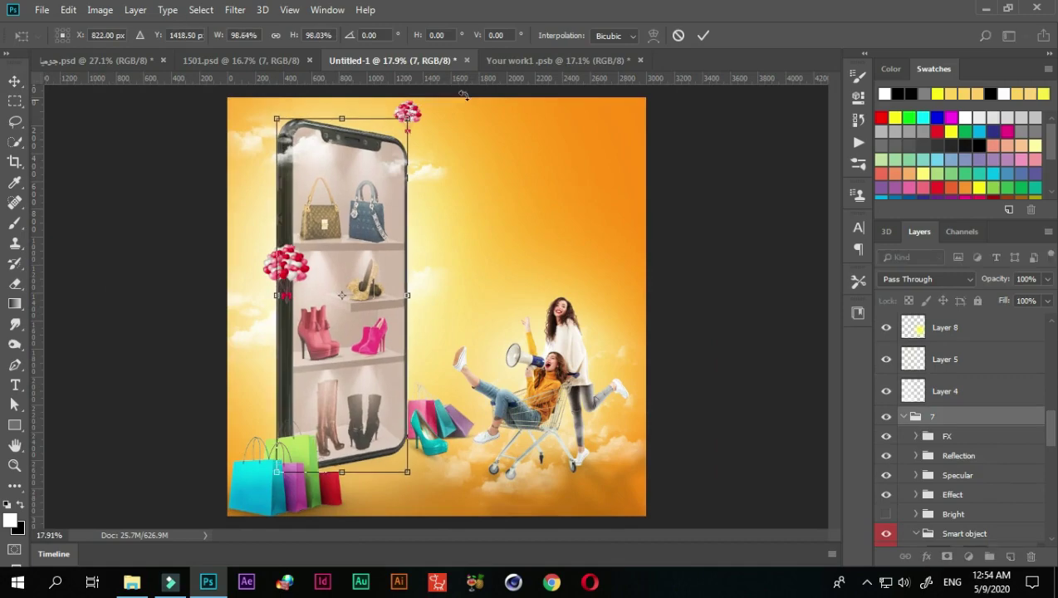
{"action": "key", "text": "Return"}
{"action": "scroll", "coordinate": [524, 212], "scroll_direction": "down", "scroll_amount": 1}
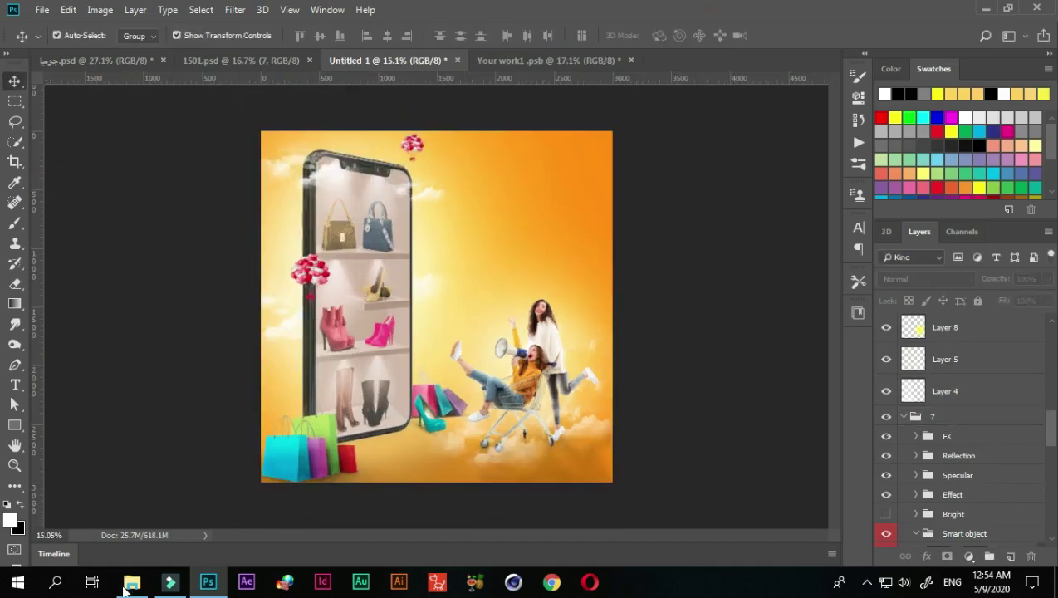
Bring in the red bag image, scale it to about 42%, and move it to the phone's top.
{"action": "left_click", "coordinate": [131, 582]}
{"action": "mouse_move", "coordinate": [924, 187]}
{"action": "left_mouse_down"}
{"action": "mouse_move", "coordinate": [283, 572]}
{"action": "mouse_move", "coordinate": [370, 181]}
{"action": "left_mouse_up"}
{"action": "scroll", "coordinate": [370, 182], "scroll_direction": "up", "scroll_amount": 2}
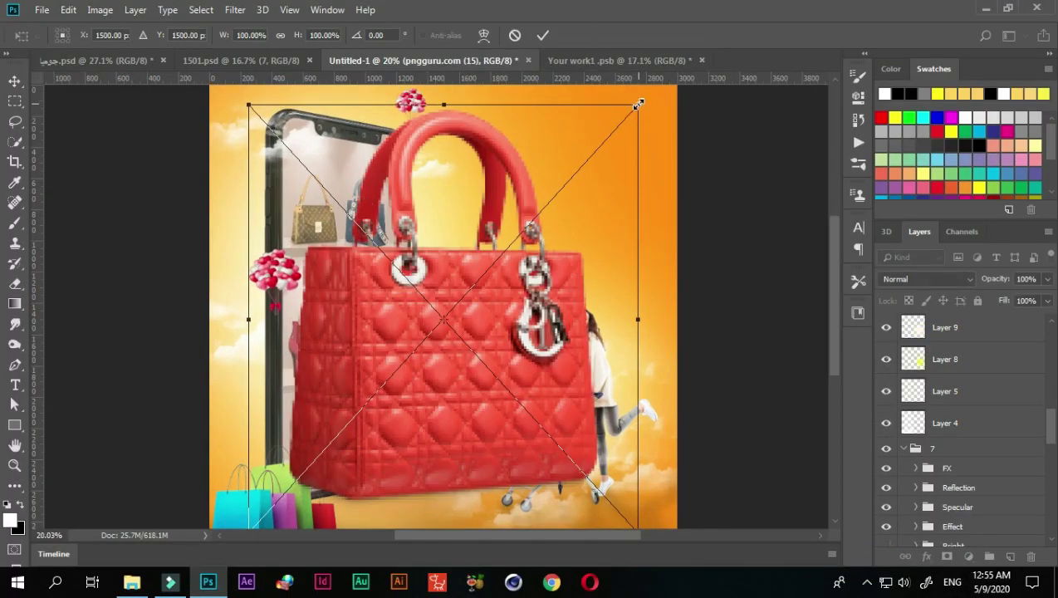
{"action": "left_click_drag", "start_coordinate": [638, 103], "coordinate": [524, 229]}
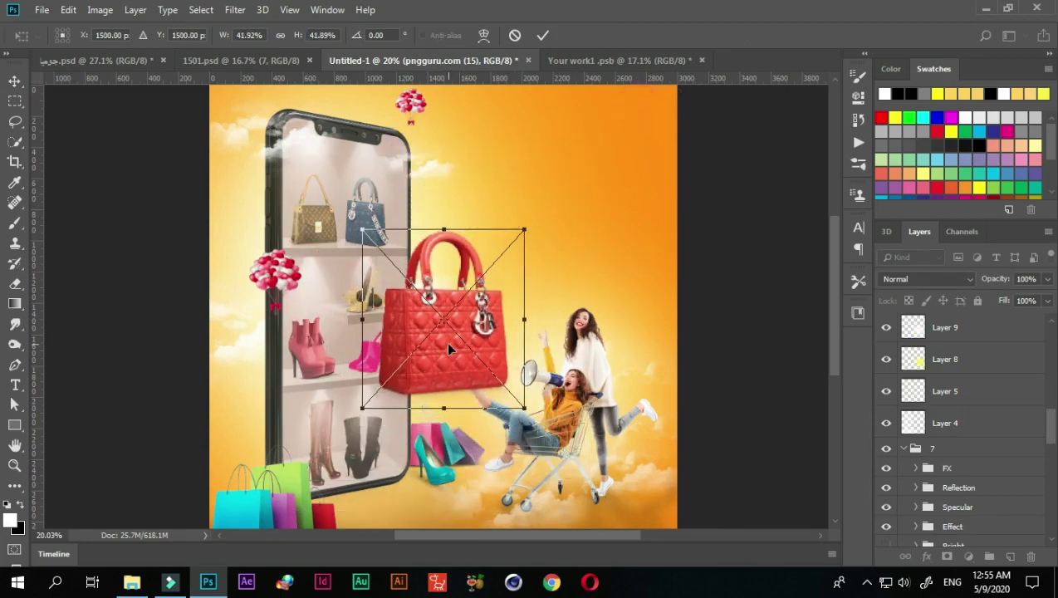
{"action": "left_click_drag", "start_coordinate": [449, 348], "coordinate": [368, 178]}
{"action": "scroll", "coordinate": [369, 181], "scroll_direction": "up", "scroll_amount": 1}
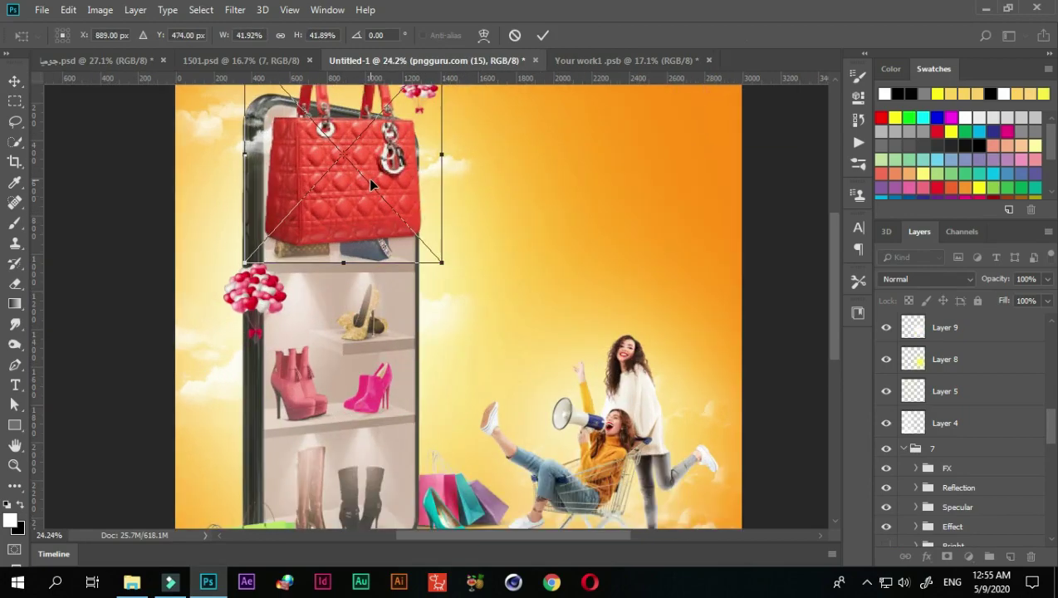
{"action": "scroll", "coordinate": [395, 154], "scroll_direction": "up", "scroll_amount": 1}
{"action": "scroll", "coordinate": [395, 154], "scroll_direction": "down", "scroll_amount": 2}
{"action": "scroll", "coordinate": [407, 141], "scroll_direction": "down", "scroll_amount": 1}
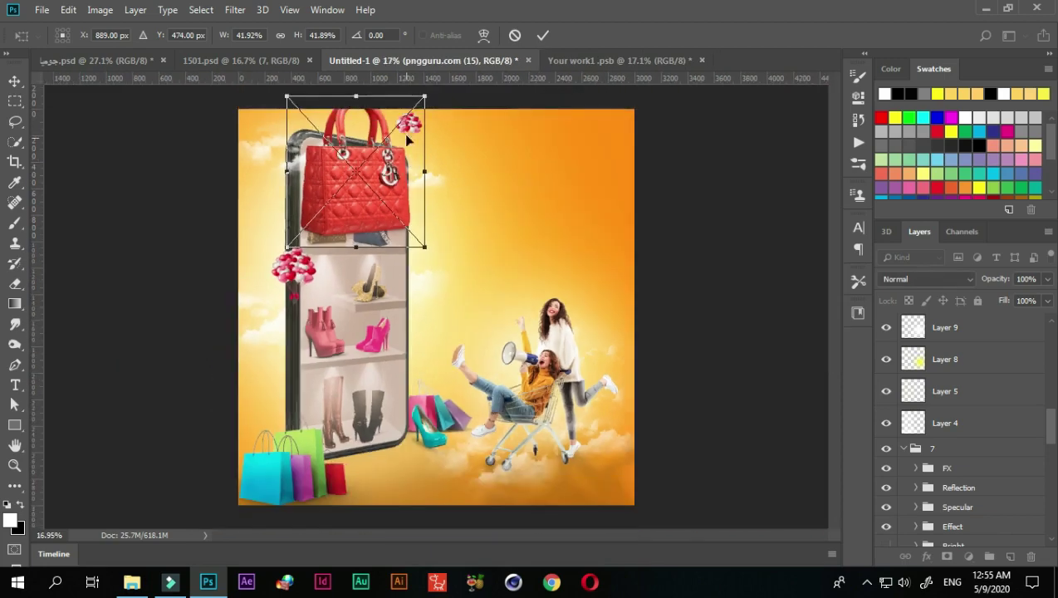
{"action": "scroll", "coordinate": [423, 100], "scroll_direction": "down", "scroll_amount": 1}
{"action": "left_click_drag", "start_coordinate": [426, 131], "coordinate": [413, 143]}
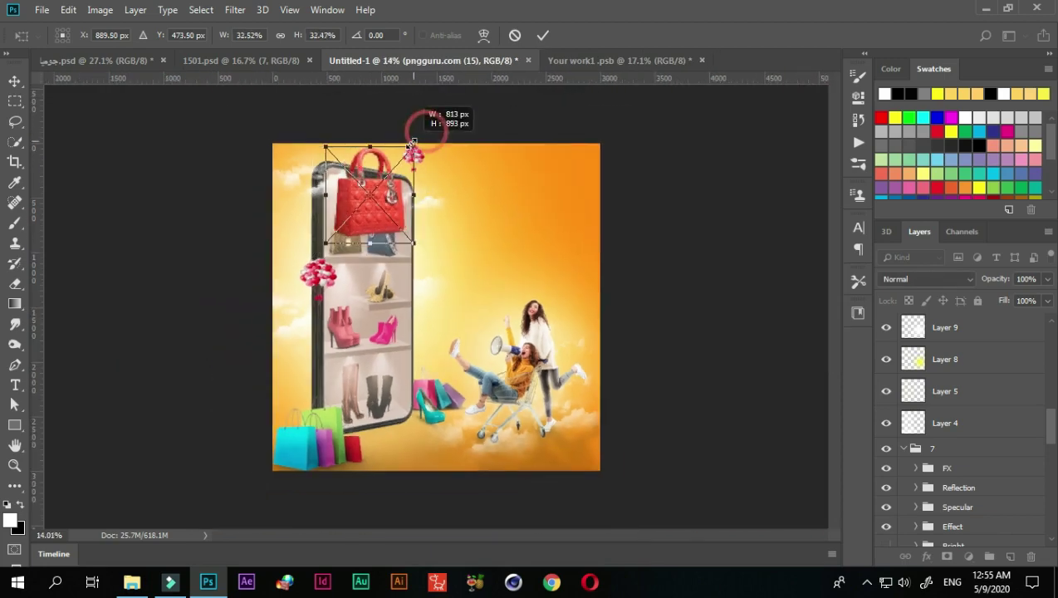
{"action": "left_click", "coordinate": [541, 36]}
Make the red bag smaller and set its layer opacity to 54%.
{"action": "scroll", "coordinate": [356, 208], "scroll_direction": "up", "scroll_amount": 3}
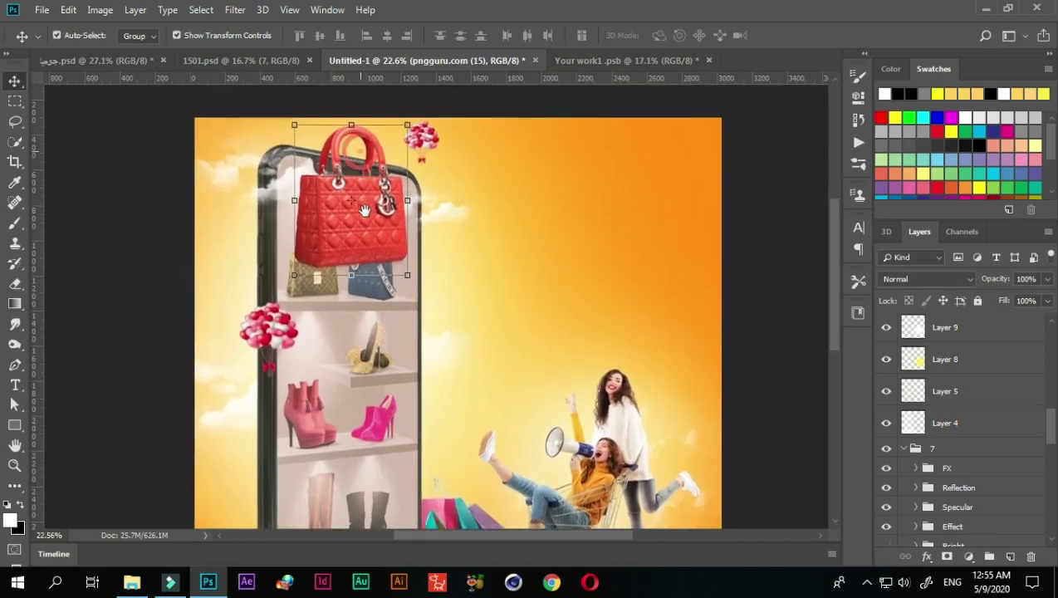
{"action": "mouse_move", "coordinate": [359, 149]}
{"action": "left_mouse_down"}
{"action": "mouse_move", "coordinate": [323, 225]}
{"action": "mouse_move", "coordinate": [339, 243]}
{"action": "left_mouse_up"}
{"action": "scroll", "coordinate": [322, 225], "scroll_direction": "up", "scroll_amount": 2}
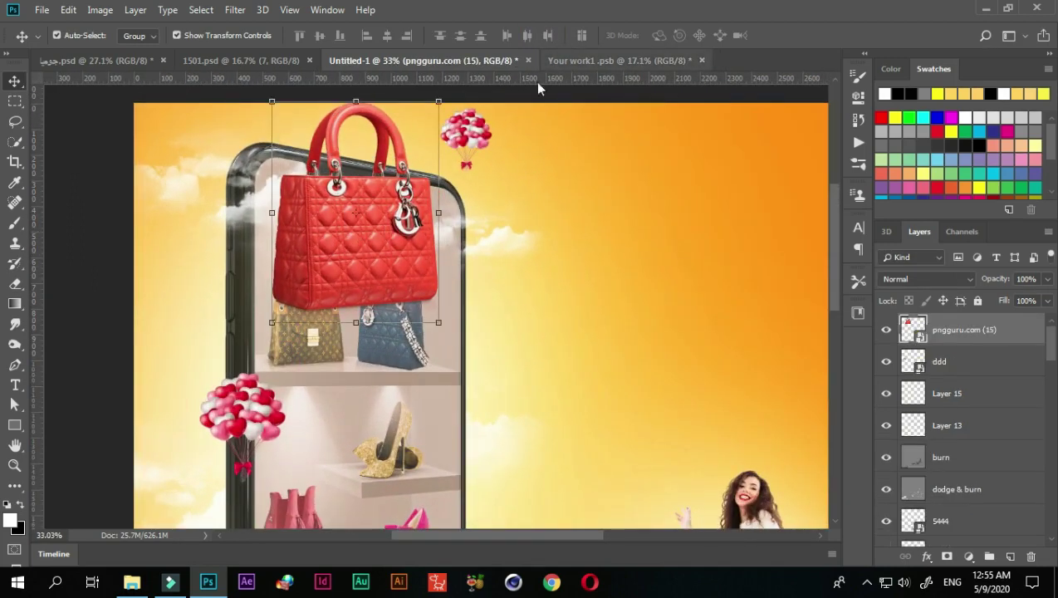
{"action": "key", "text": "ctrl+t"}
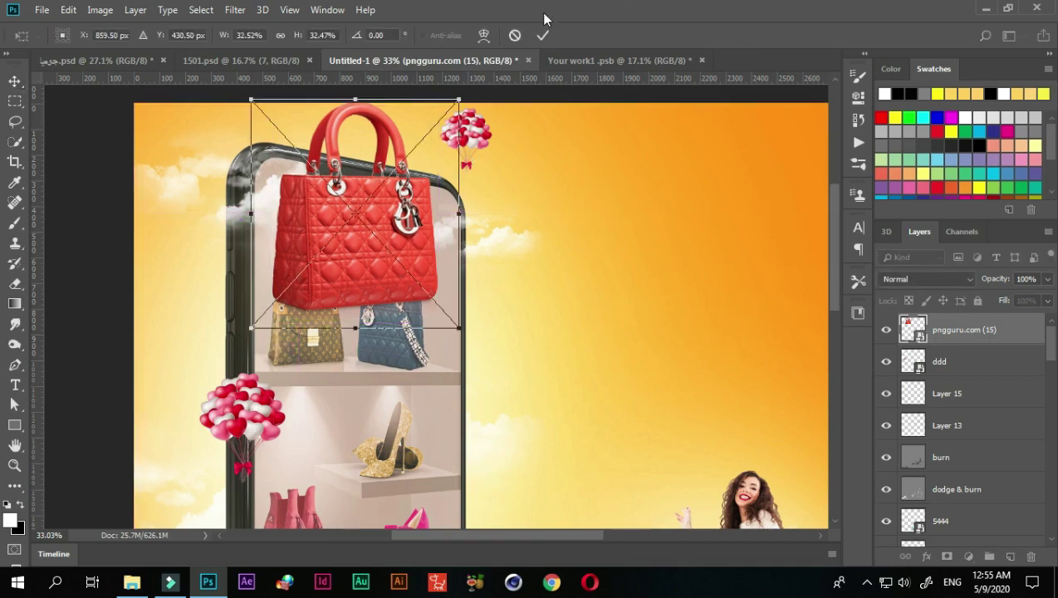
{"action": "left_click_drag", "start_coordinate": [253, 106], "coordinate": [266, 115]}
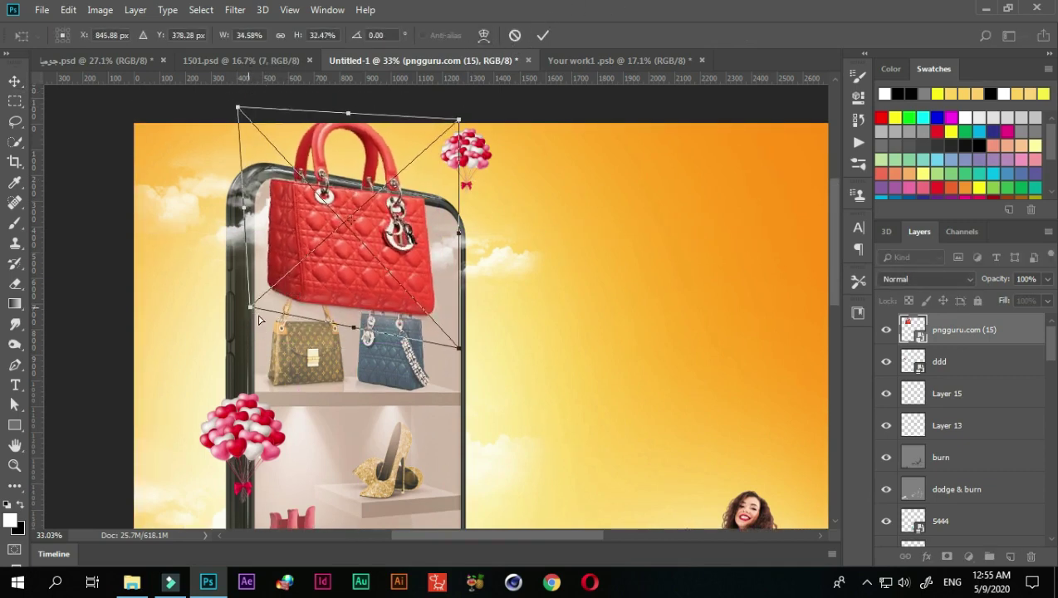
{"action": "left_click_drag", "start_coordinate": [465, 314], "coordinate": [417, 315]}
{"action": "left_click", "coordinate": [542, 34]}
{"action": "key", "text": "5"}
{"action": "key", "text": "4"}
Tilt the red bag by its top-right corner and add a layer mask.
{"action": "key", "text": "ctrl+t"}
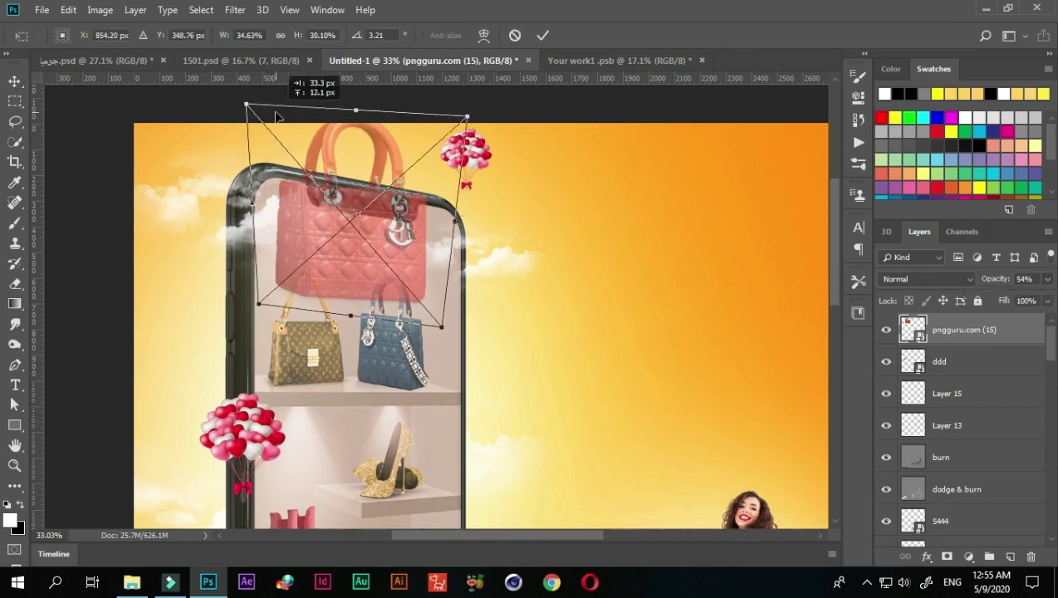
{"action": "mouse_move", "coordinate": [471, 99]}
{"action": "left_mouse_down"}
{"action": "mouse_move", "coordinate": [455, 135]}
{"action": "mouse_move", "coordinate": [438, 138]}
{"action": "left_mouse_up"}
{"action": "left_click", "coordinate": [542, 35]}
{"action": "key", "text": "ctrl+t"}
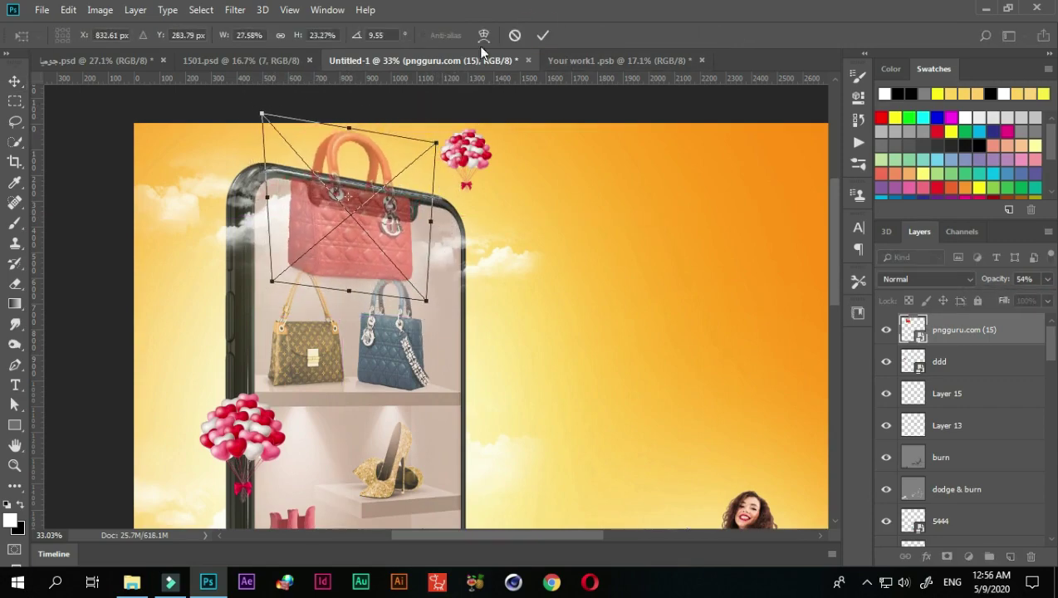
{"action": "left_click", "coordinate": [542, 35]}
{"action": "scroll", "coordinate": [329, 225], "scroll_direction": "up", "scroll_amount": 3}
{"action": "scroll", "coordinate": [329, 225], "scroll_direction": "down", "scroll_amount": 3}
{"action": "left_click", "coordinate": [946, 555]}
With a soft black brush at half flow, mask out the bag body and red glow around the hooks.
{"action": "key", "text": "b"}
{"action": "scroll", "coordinate": [285, 208], "scroll_direction": "up", "scroll_amount": 2}
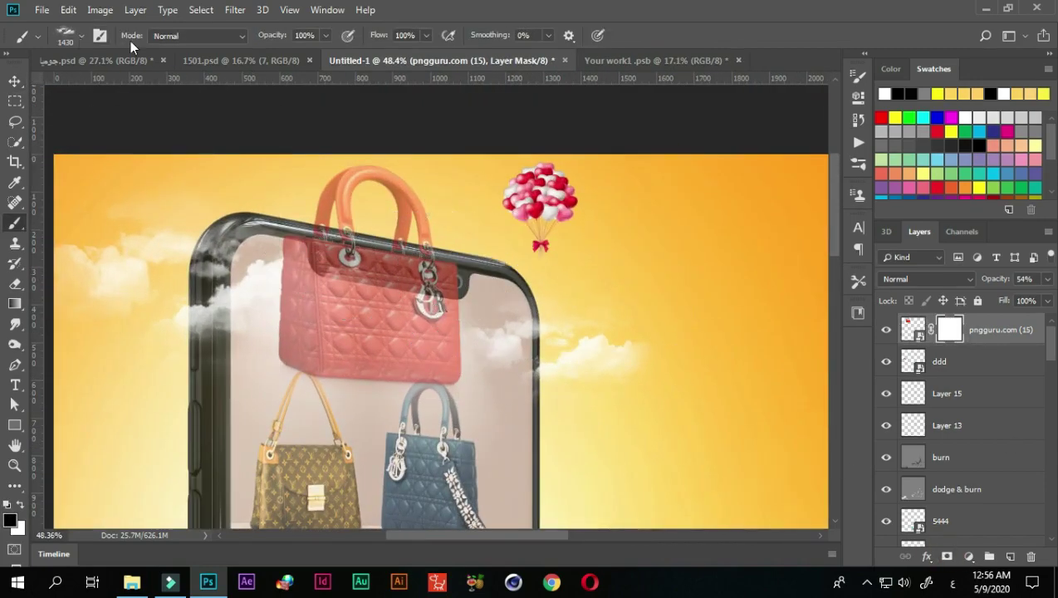
{"action": "left_click", "coordinate": [65, 35]}
{"action": "key", "text": "Return"}
{"action": "left_click_drag", "start_coordinate": [367, 52], "coordinate": [390, 51]}
{"action": "mouse_move", "coordinate": [415, 282]}
{"action": "left_mouse_down"}
{"action": "mouse_move", "coordinate": [438, 342]}
{"action": "mouse_move", "coordinate": [288, 323]}
{"action": "mouse_move", "coordinate": [347, 283]}
{"action": "mouse_move", "coordinate": [252, 309]}
{"action": "left_mouse_up"}
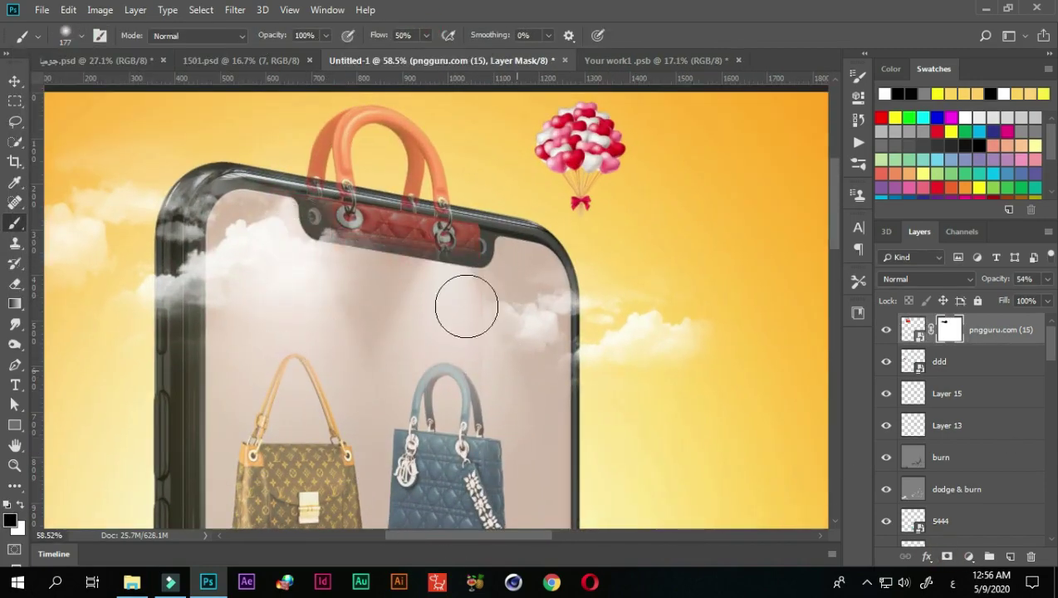
{"action": "scroll", "coordinate": [466, 305], "scroll_direction": "up", "scroll_amount": 4}
{"action": "key", "text": "bracketleft"}
{"action": "key", "text": "bracketleft"}
{"action": "left_click_drag", "start_coordinate": [448, 207], "coordinate": [330, 153]}
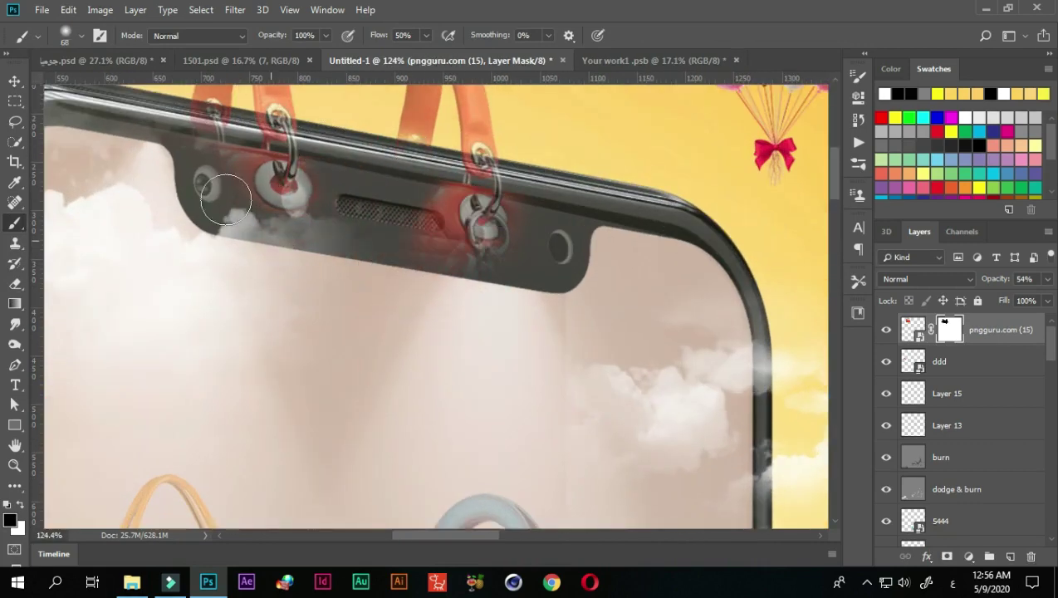
{"action": "left_click_drag", "start_coordinate": [226, 198], "coordinate": [209, 192]}
{"action": "left_click_drag", "start_coordinate": [436, 194], "coordinate": [477, 274]}
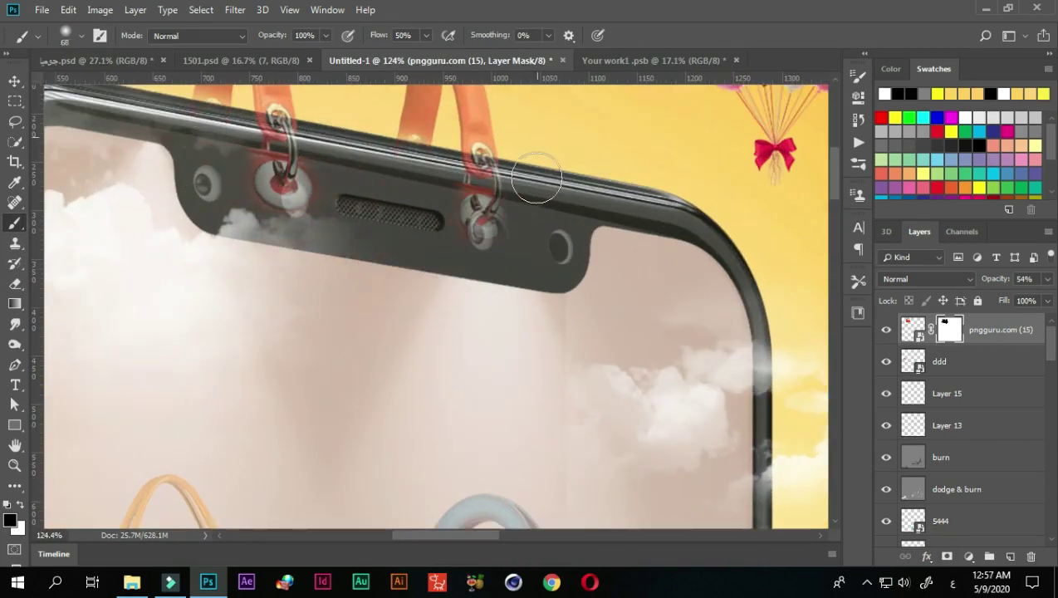
{"action": "scroll", "coordinate": [473, 198], "scroll_direction": "up", "scroll_amount": 3}
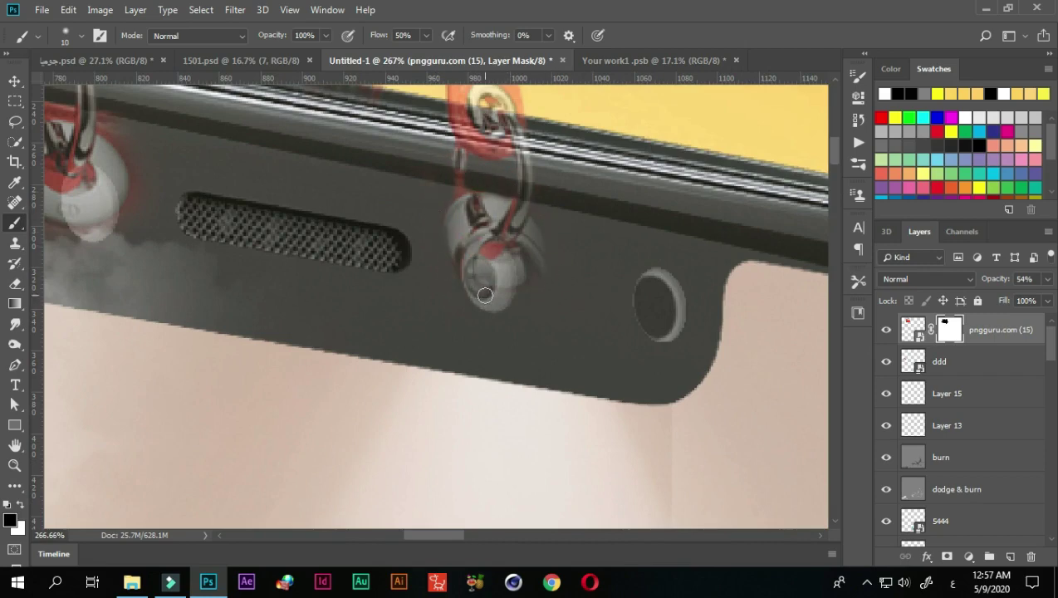
Reveal the lower ring around the hook with white and set the bag layer to 100% opacity.
{"action": "key", "text": "x"}
{"action": "left_click_drag", "start_coordinate": [485, 294], "coordinate": [466, 266]}
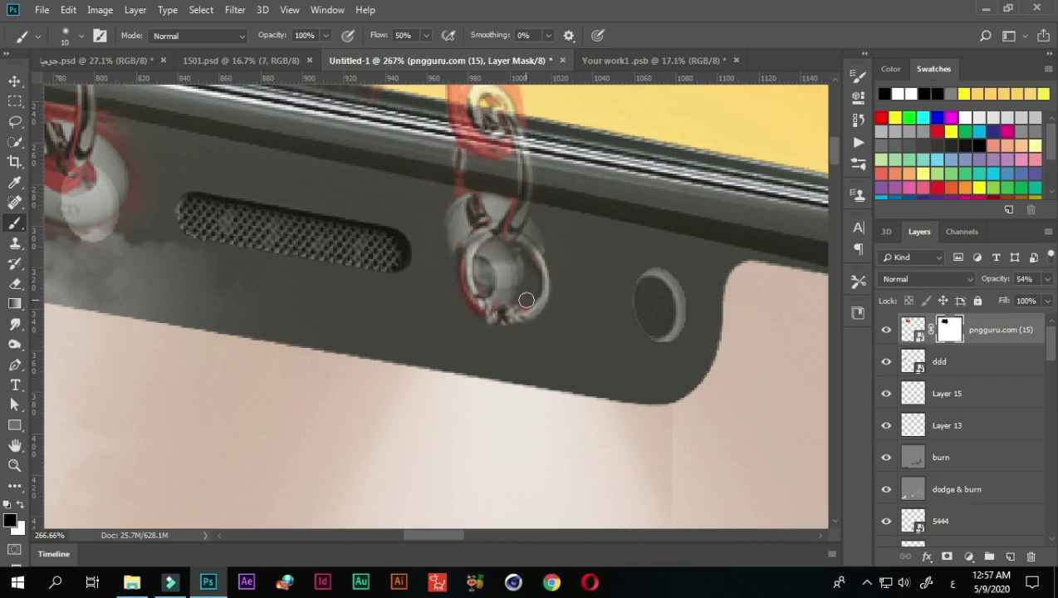
{"action": "scroll", "coordinate": [525, 299], "scroll_direction": "down", "scroll_amount": 3}
{"action": "scroll", "coordinate": [368, 196], "scroll_direction": "up", "scroll_amount": 2}
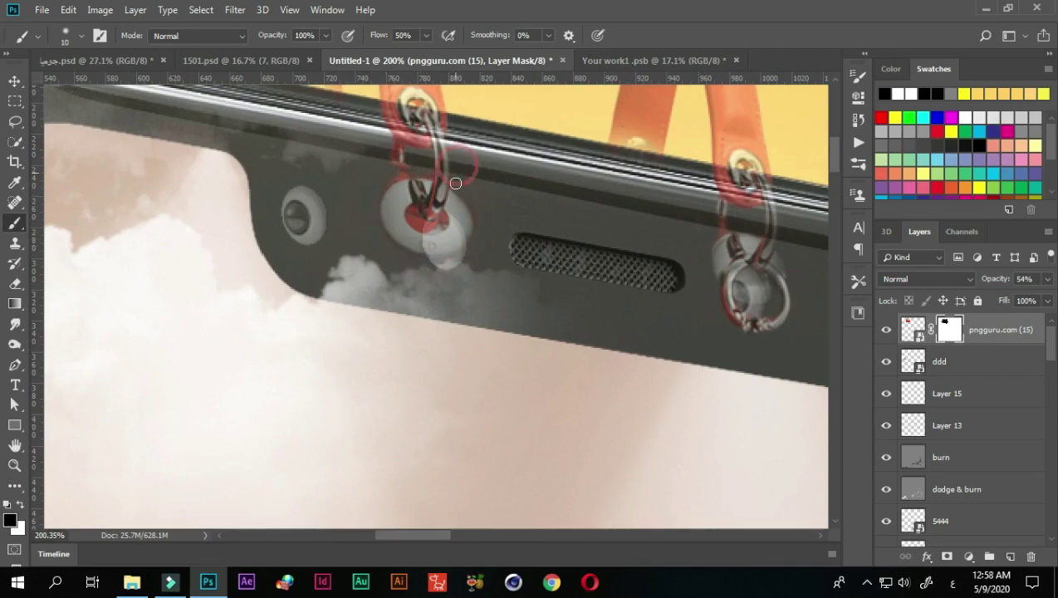
{"action": "scroll", "coordinate": [455, 183], "scroll_direction": "down", "scroll_amount": 5}
{"action": "scroll", "coordinate": [510, 149], "scroll_direction": "up", "scroll_amount": 5}
{"action": "key", "text": "x"}
{"action": "scroll", "coordinate": [536, 157], "scroll_direction": "up", "scroll_amount": 1}
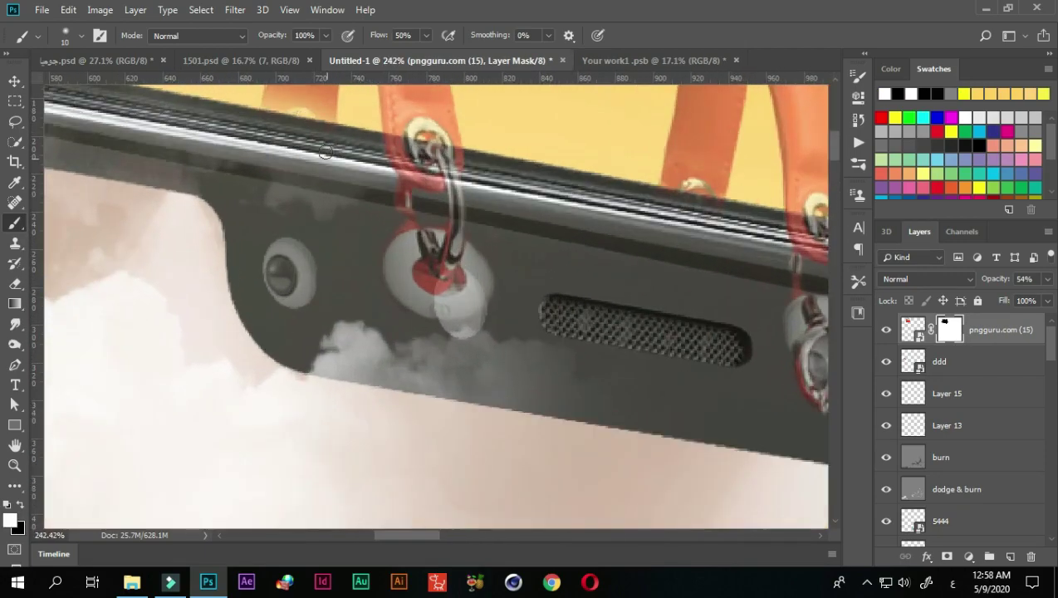
{"action": "scroll", "coordinate": [348, 253], "scroll_direction": "up", "scroll_amount": 2}
{"action": "scroll", "coordinate": [368, 250], "scroll_direction": "down", "scroll_amount": 3}
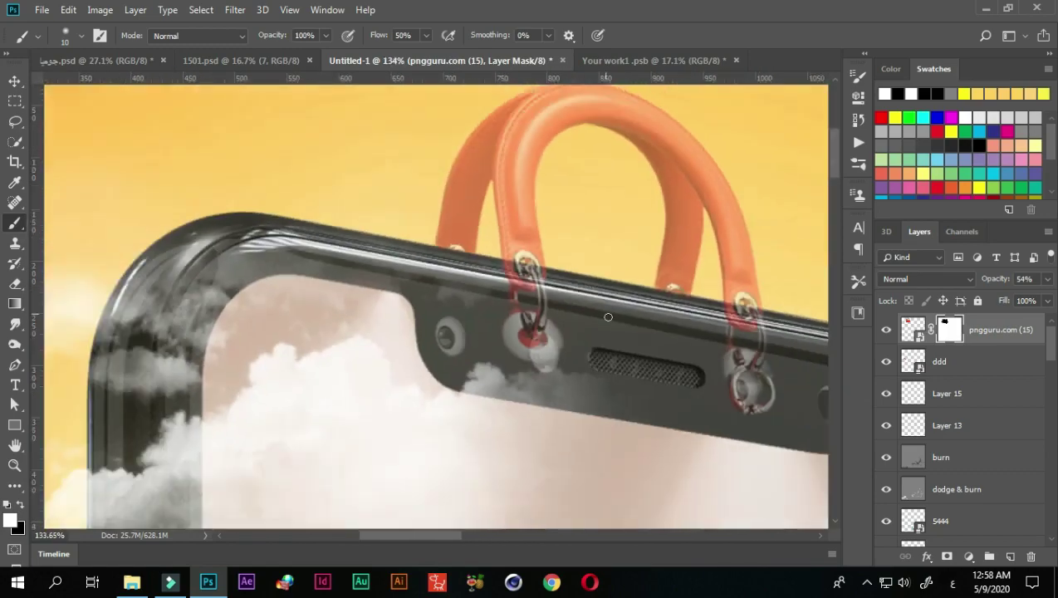
{"action": "left_click_drag", "start_coordinate": [1047, 278], "coordinate": [1051, 297]}
{"action": "scroll", "coordinate": [345, 241], "scroll_direction": "up", "scroll_amount": 3}
Skew the bag layer's bottom edge slightly.
{"action": "key", "text": "x"}
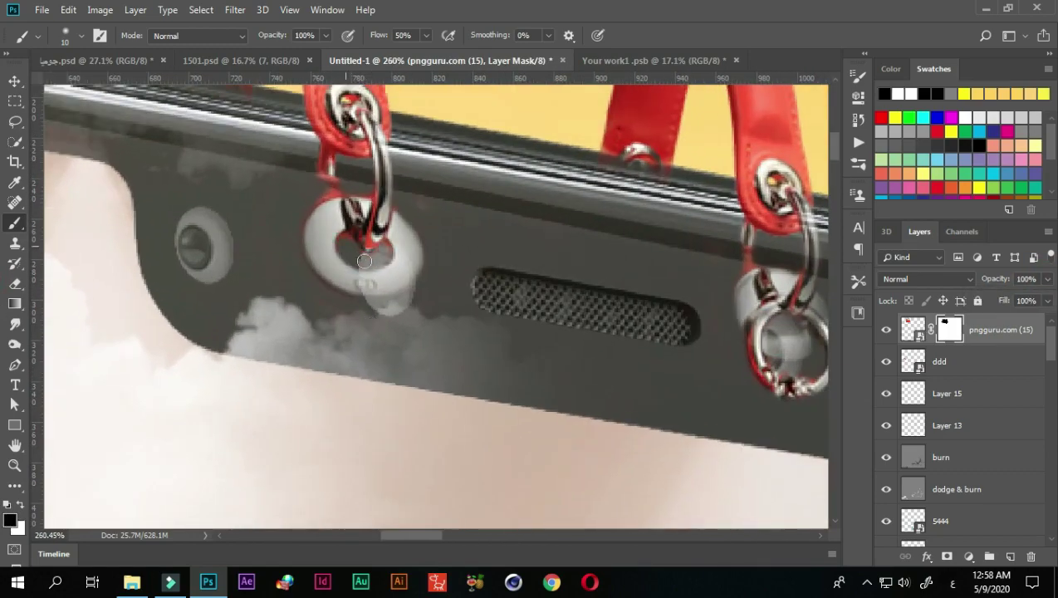
{"action": "scroll", "coordinate": [278, 238], "scroll_direction": "down", "scroll_amount": 2}
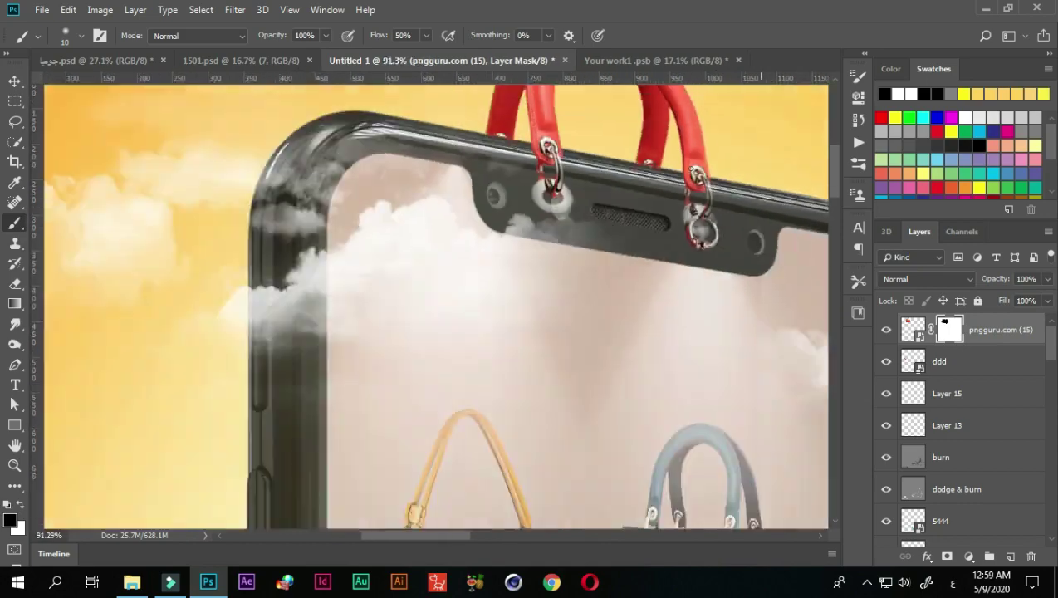
{"action": "scroll", "coordinate": [498, 207], "scroll_direction": "down", "scroll_amount": 2}
{"action": "scroll", "coordinate": [734, 169], "scroll_direction": "up", "scroll_amount": 1}
{"action": "left_click", "coordinate": [912, 329]}
{"action": "key", "text": "ctrl+t"}
{"action": "scroll", "coordinate": [357, 193], "scroll_direction": "up", "scroll_amount": 2}
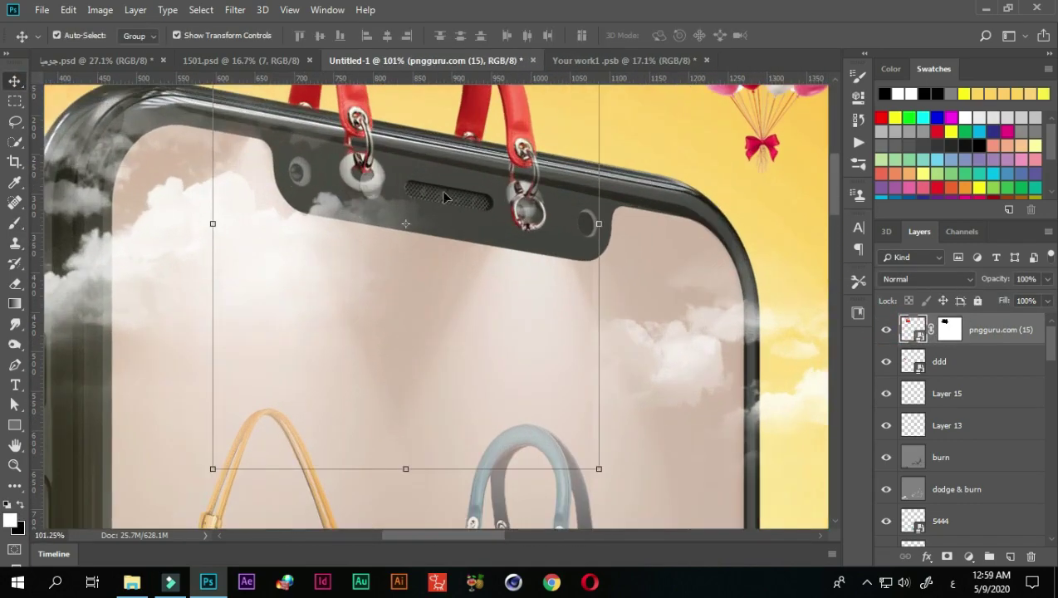
{"action": "scroll", "coordinate": [357, 193], "scroll_direction": "down", "scroll_amount": 2}
{"action": "scroll", "coordinate": [357, 249], "scroll_direction": "up", "scroll_amount": 2}
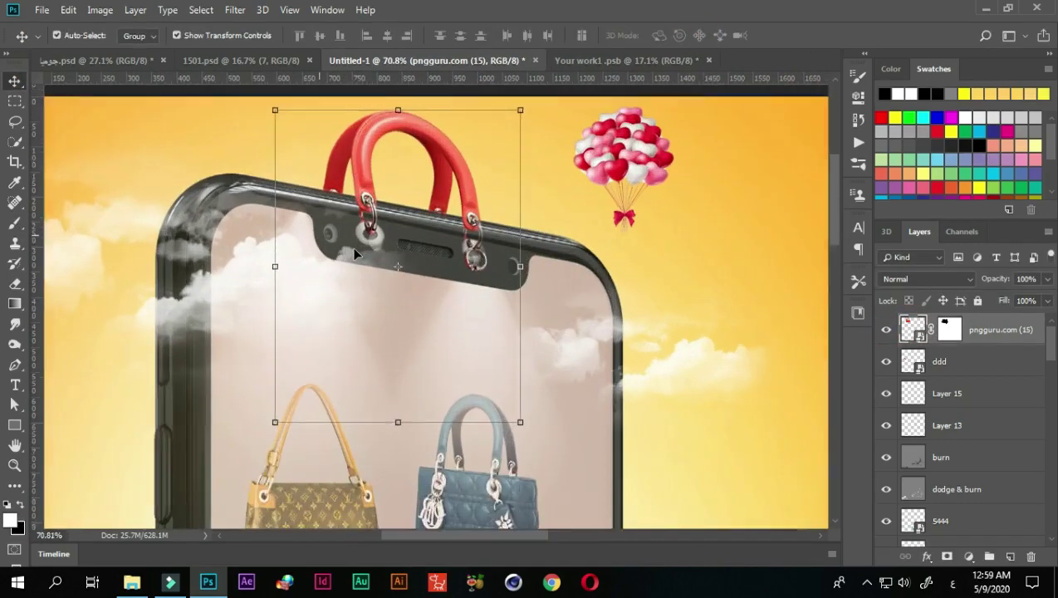
{"action": "left_click_drag", "start_coordinate": [264, 477], "coordinate": [264, 471]}
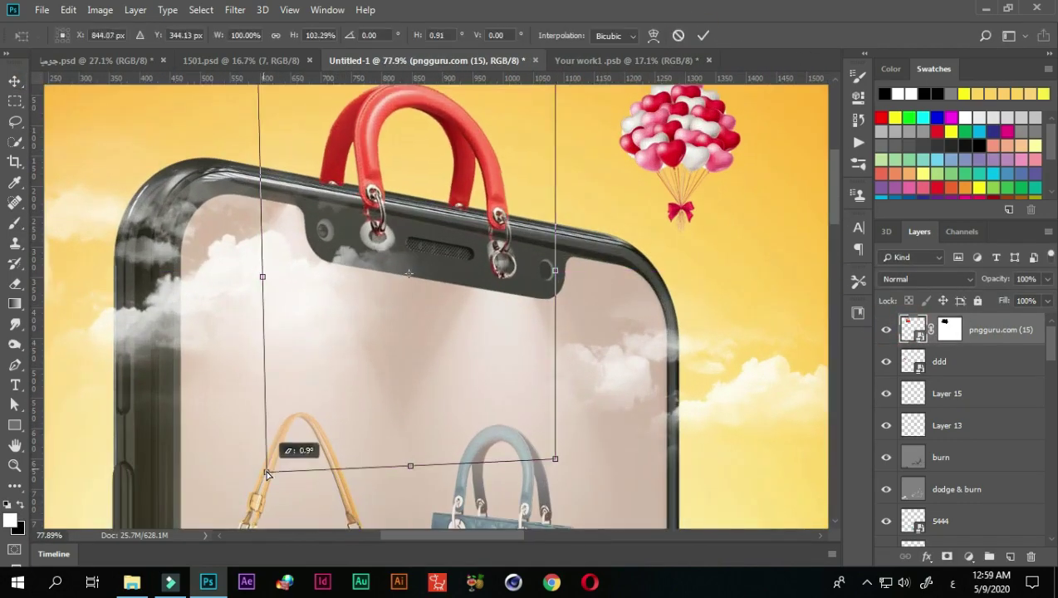
{"action": "left_click", "coordinate": [702, 36]}
Touch up the mask at the left strap's bottom edge and near the right strap, then fit the whole ad in view.
{"action": "scroll", "coordinate": [321, 199], "scroll_direction": "up", "scroll_amount": 3}
{"action": "key", "text": "b"}
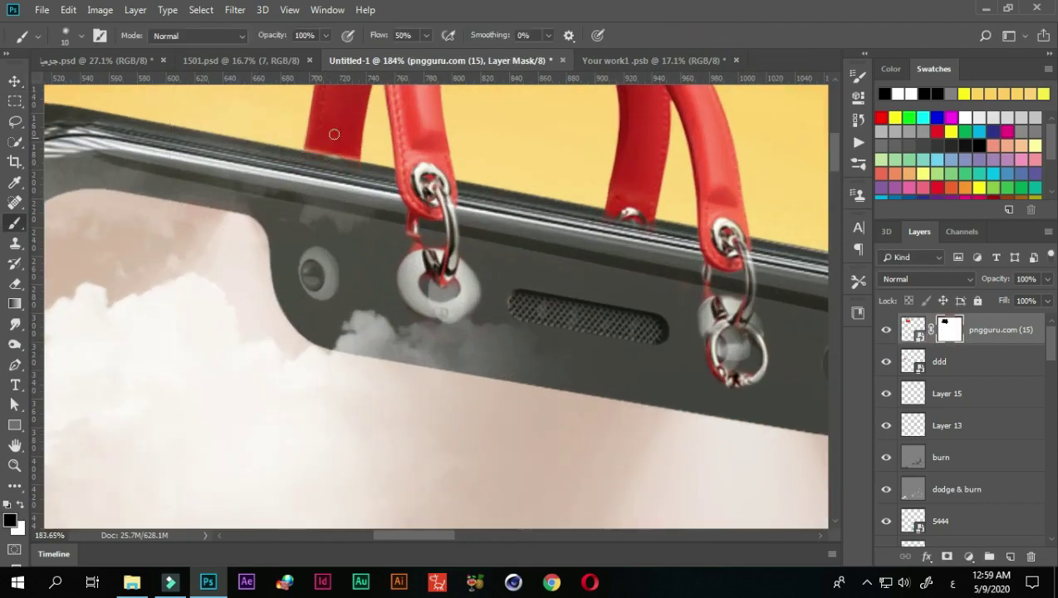
{"action": "left_click_drag", "start_coordinate": [333, 134], "coordinate": [332, 149]}
{"action": "key", "text": "x"}
{"action": "key", "text": "x"}
{"action": "left_click_drag", "start_coordinate": [610, 210], "coordinate": [639, 217]}
{"action": "key", "text": "x"}
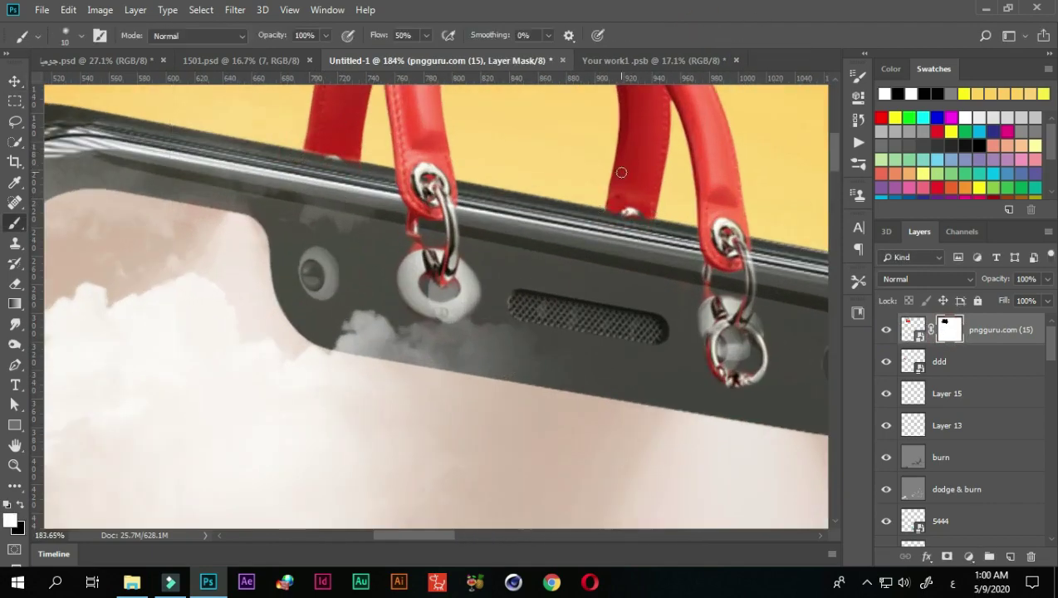
{"action": "key", "text": "ctrl+0"}
{"action": "key", "text": "ctrl+minus"}
{"action": "key", "text": "v"}
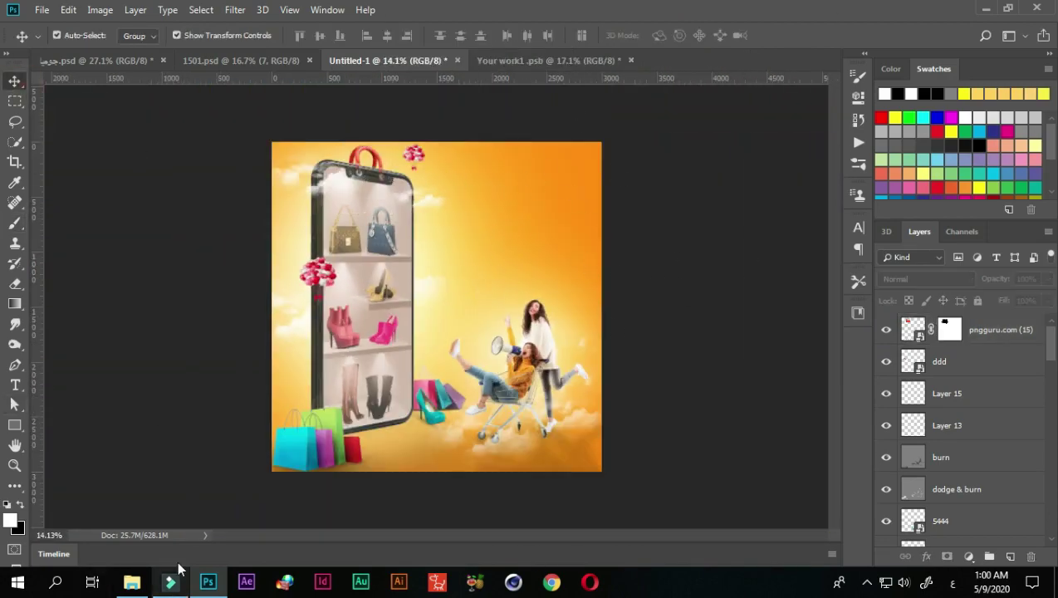
Drop the jumia logo file onto the ad, scaled down and moved top-right.
{"action": "left_click", "coordinate": [131, 581]}
{"action": "mouse_move", "coordinate": [423, 191]}
{"action": "left_mouse_down"}
{"action": "mouse_move", "coordinate": [213, 589]}
{"action": "mouse_move", "coordinate": [693, 156]}
{"action": "left_mouse_up"}
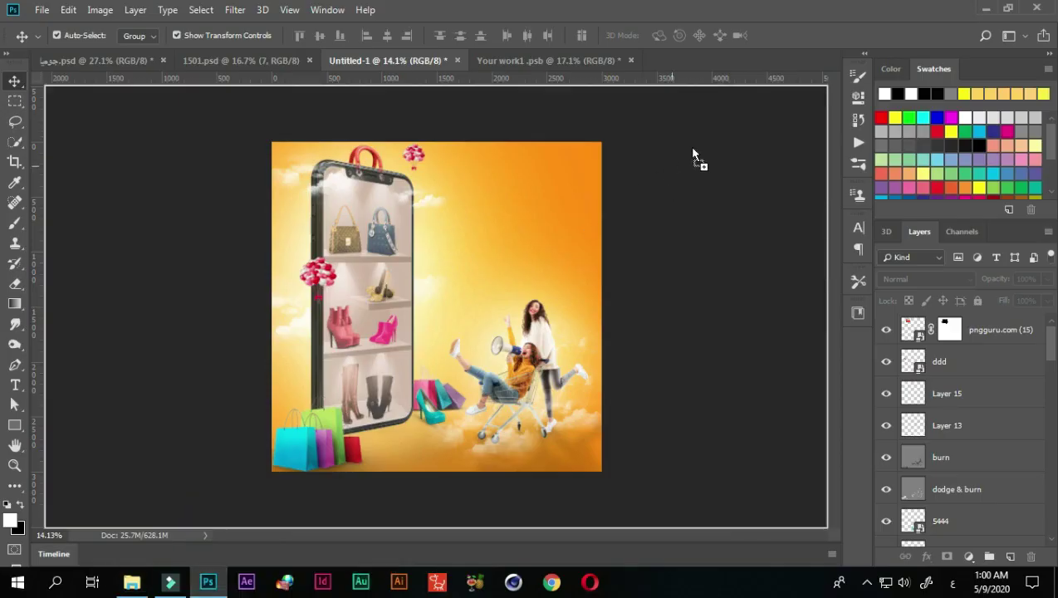
{"action": "left_click_drag", "start_coordinate": [493, 212], "coordinate": [494, 211]}
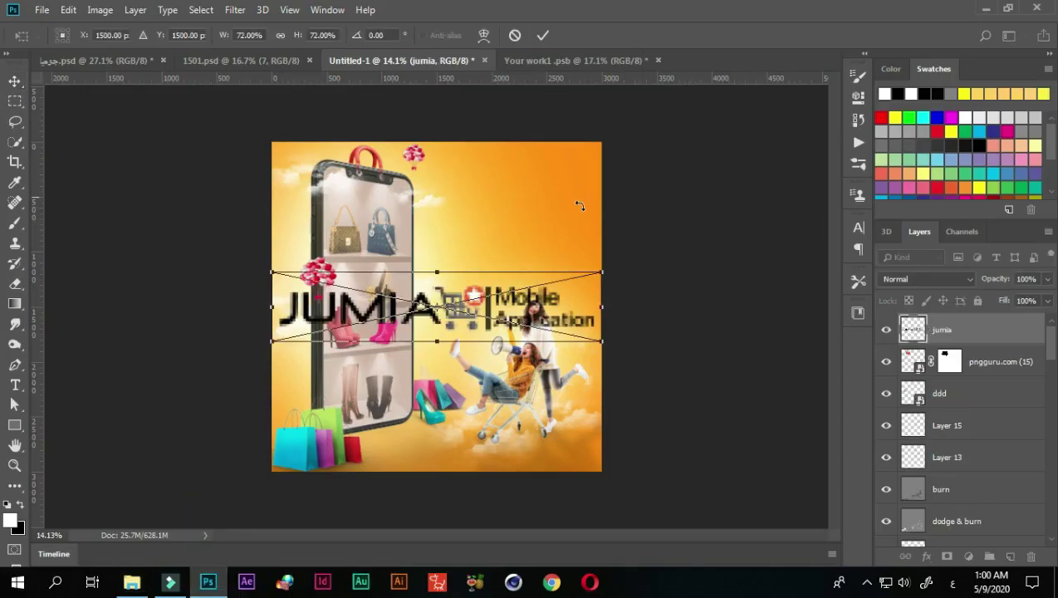
{"action": "mouse_move", "coordinate": [584, 262]}
{"action": "left_mouse_down"}
{"action": "mouse_move", "coordinate": [489, 179]}
{"action": "mouse_move", "coordinate": [489, 166]}
{"action": "left_mouse_up"}
{"action": "left_click", "coordinate": [542, 35]}
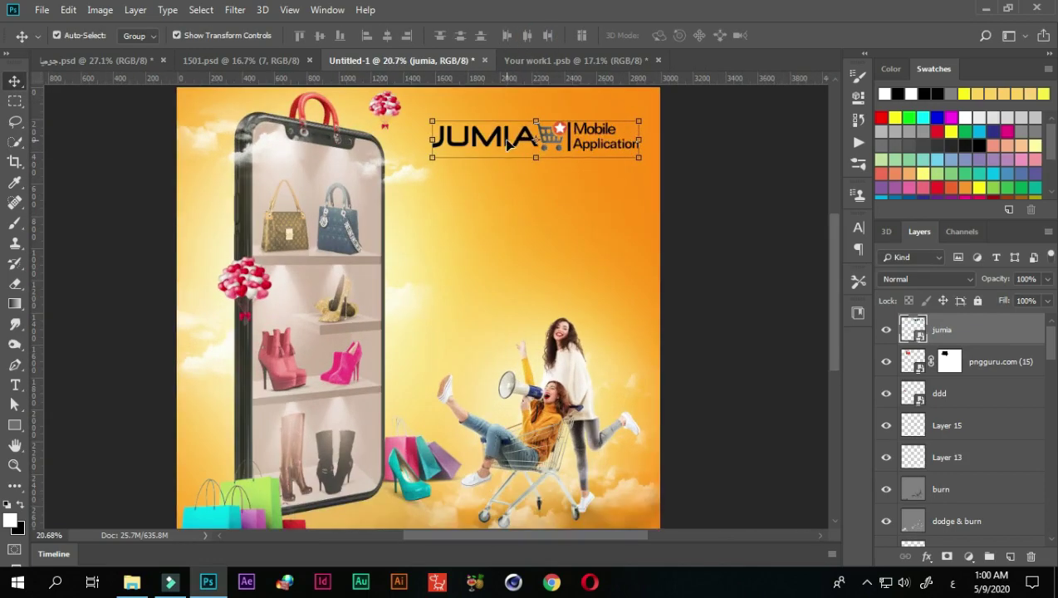
Resize the JUMIA logo layer once more and confirm.
{"action": "scroll", "coordinate": [735, 208], "scroll_direction": "up", "scroll_amount": 3}
{"action": "left_click", "coordinate": [465, 133]}
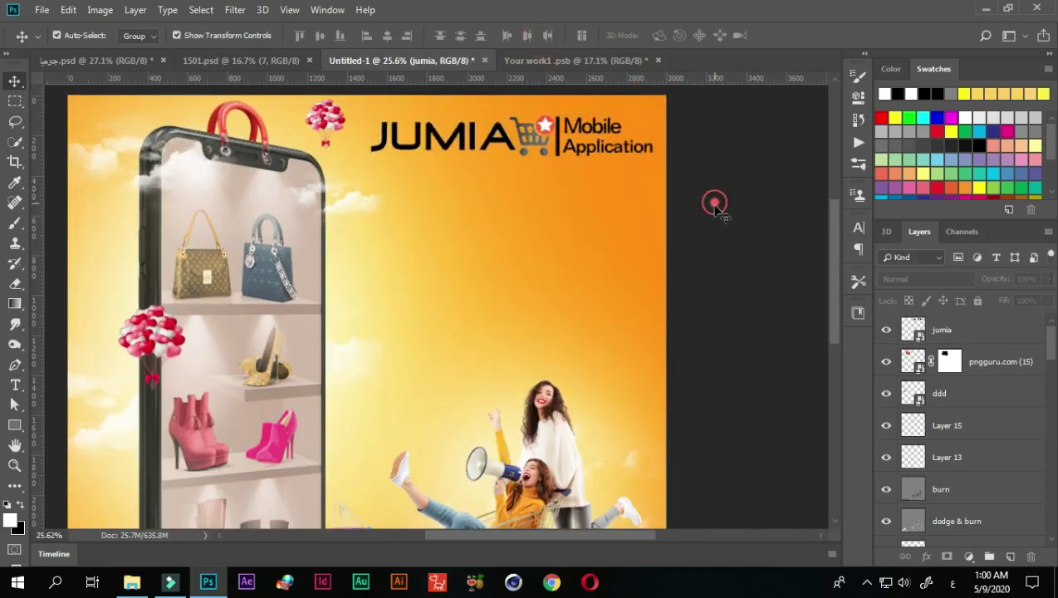
{"action": "scroll", "coordinate": [713, 205], "scroll_direction": "down", "scroll_amount": 3}
{"action": "scroll", "coordinate": [515, 169], "scroll_direction": "up", "scroll_amount": 2}
{"action": "left_click_drag", "start_coordinate": [614, 112], "coordinate": [632, 101]}
{"action": "key", "text": "Return"}
{"action": "scroll", "coordinate": [672, 146], "scroll_direction": "down", "scroll_amount": 1}
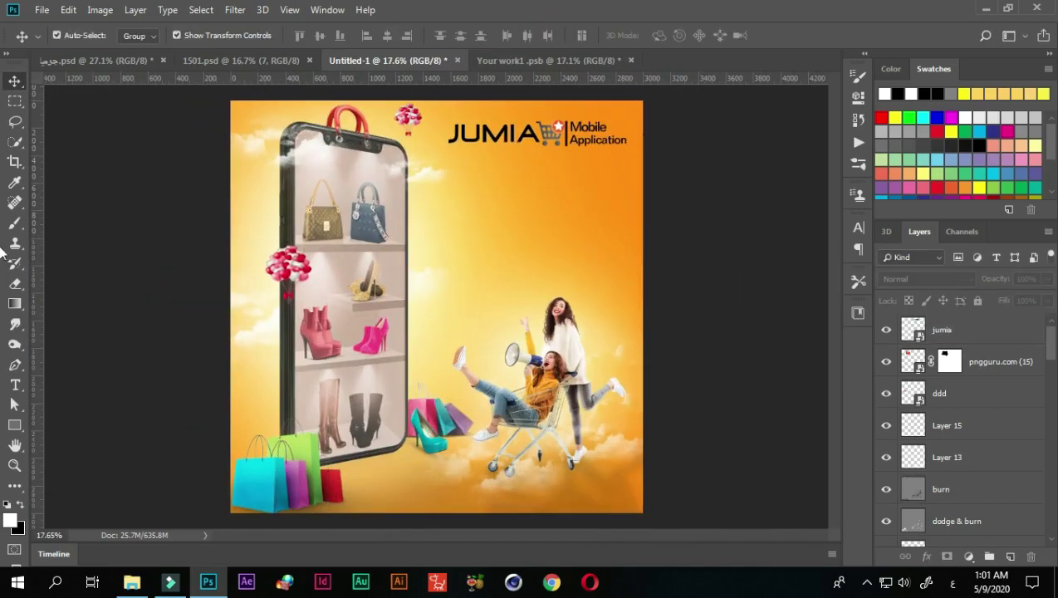
Add an Arabic text word on the right of the ad in the BC Arabic font.
{"action": "left_click", "coordinate": [15, 385]}
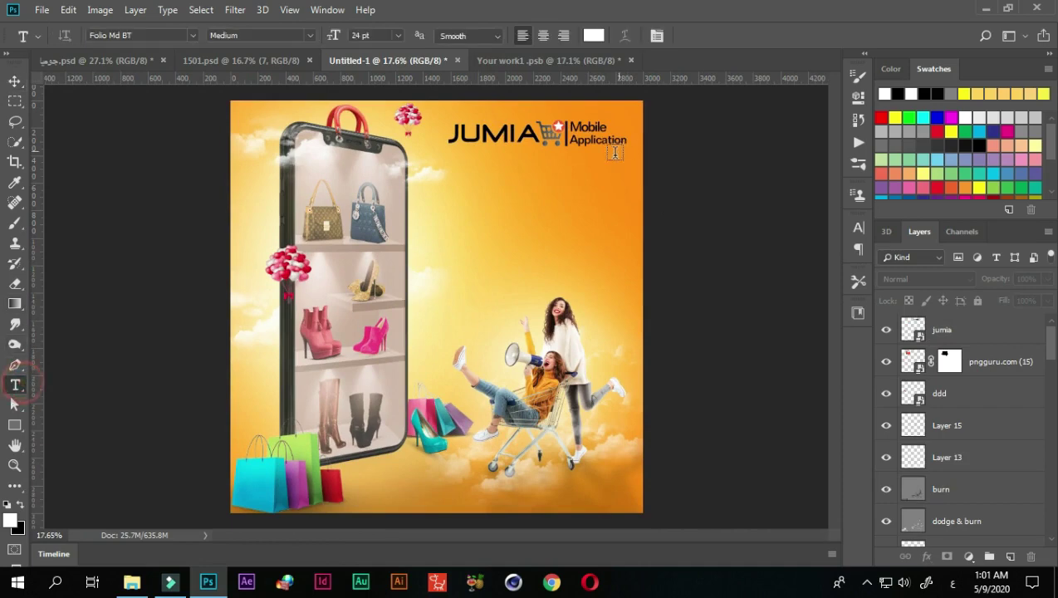
{"action": "left_click", "coordinate": [591, 208]}
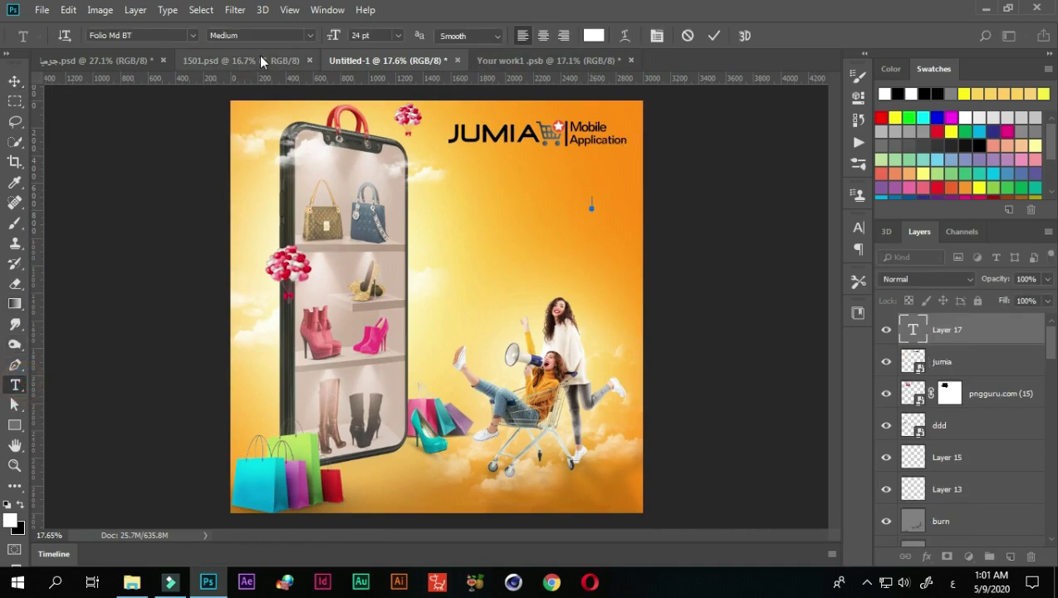
{"action": "left_click", "coordinate": [194, 36]}
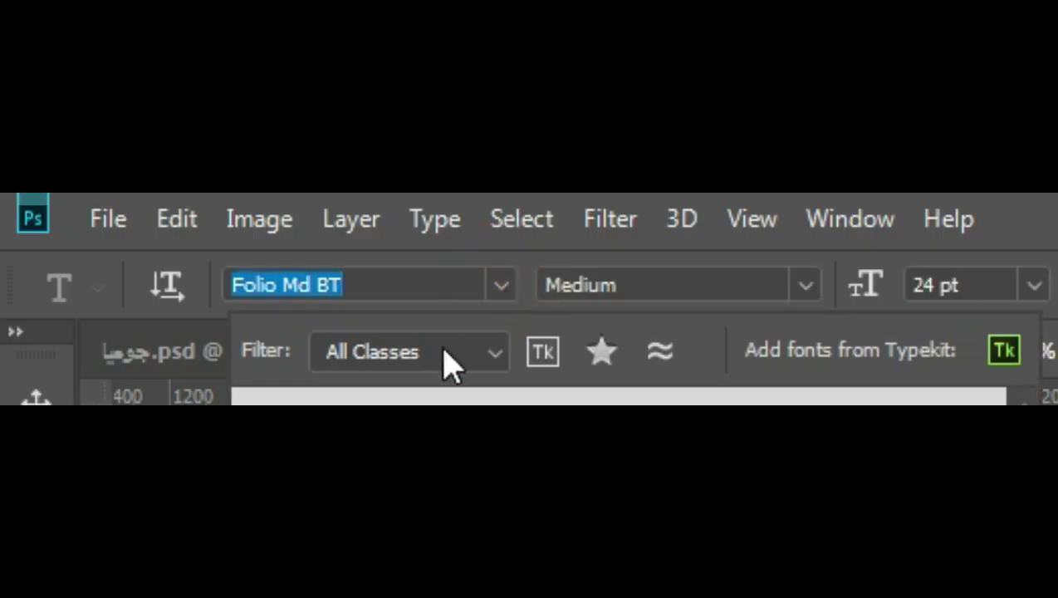
{"action": "left_click", "coordinate": [332, 423]}
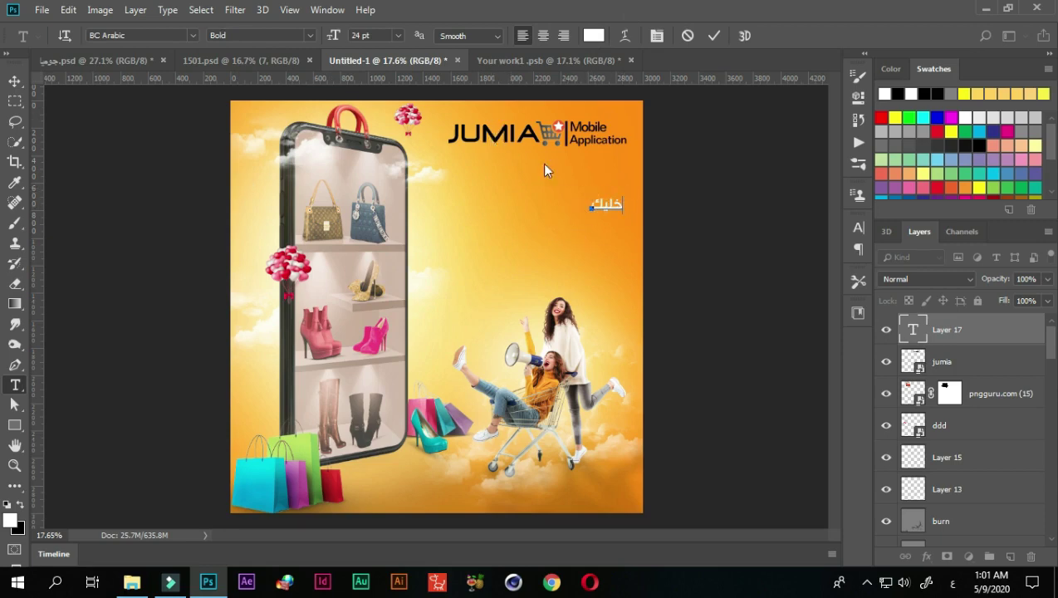
{"action": "left_click", "coordinate": [713, 36]}
Duplicate the Arabic word into two more positions to the left.
{"action": "scroll", "coordinate": [611, 216], "scroll_direction": "up", "scroll_amount": 2}
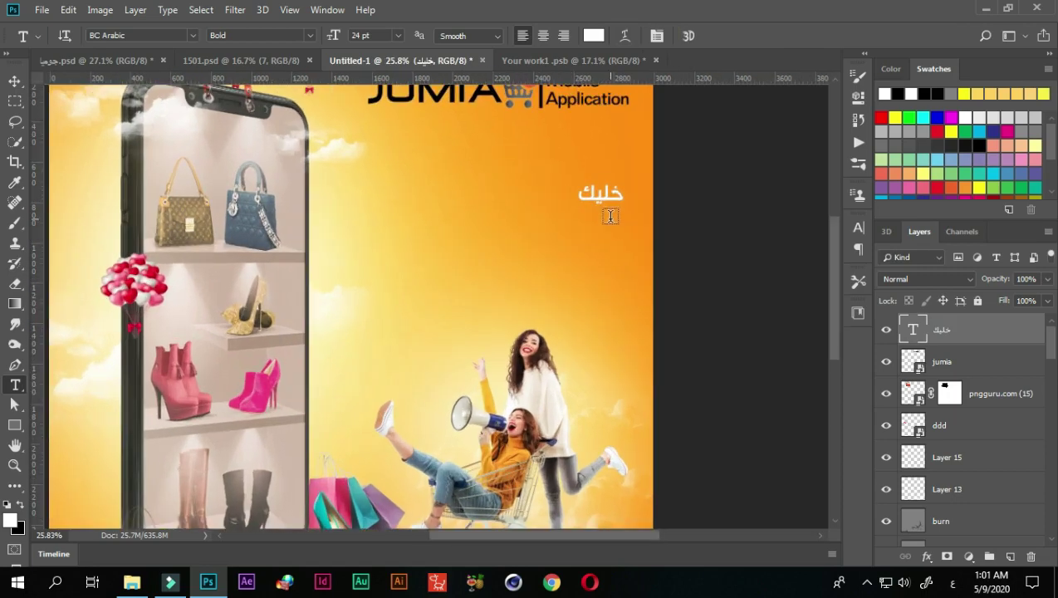
{"action": "left_click", "coordinate": [14, 80]}
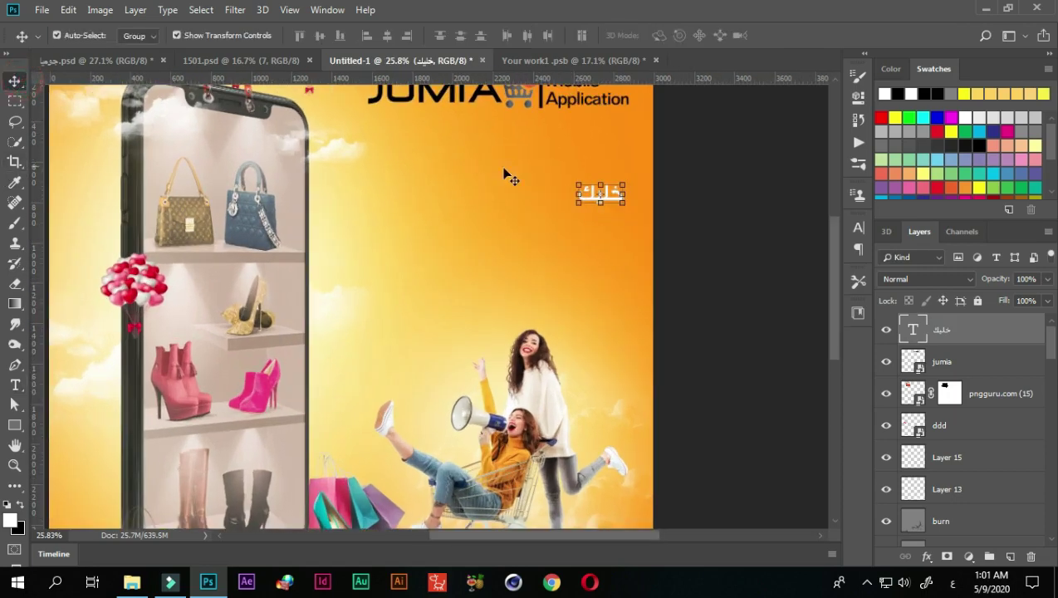
{"action": "mouse_move", "coordinate": [587, 200]}
{"action": "left_mouse_down"}
{"action": "mouse_move", "coordinate": [508, 200]}
{"action": "mouse_move", "coordinate": [618, 239]}
{"action": "mouse_move", "coordinate": [531, 230]}
{"action": "left_mouse_up"}
{"action": "left_click_drag", "start_coordinate": [531, 230], "coordinate": [422, 240]}
Retype the duplicated words as والحقي, عروض and الصيف.
{"action": "key", "text": "t"}
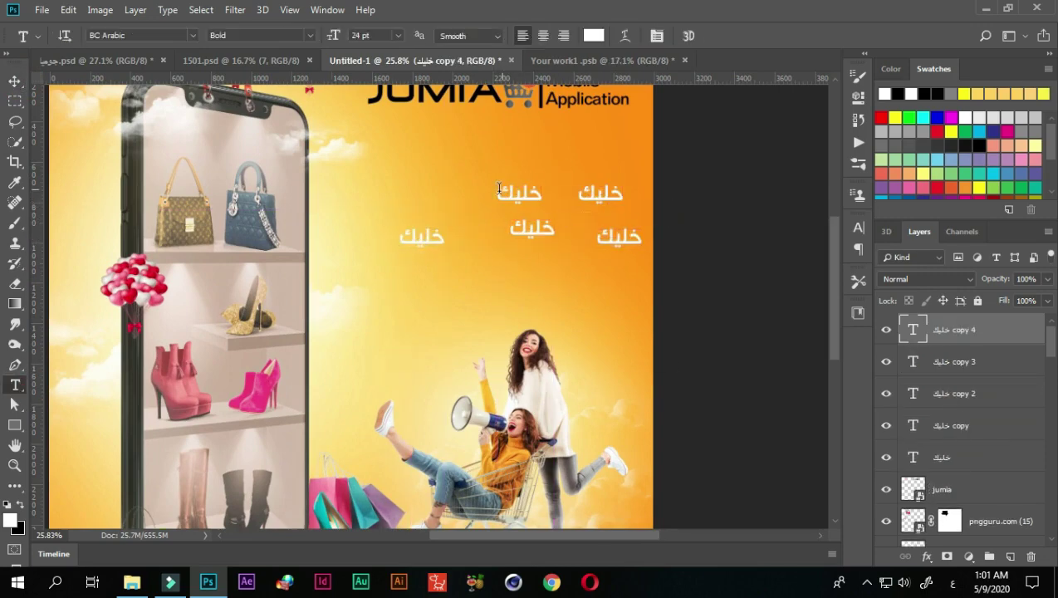
{"action": "left_click", "coordinate": [508, 196]}
{"action": "type", "text": "ش"}
{"action": "left_click", "coordinate": [710, 36]}
{"action": "double_click", "coordinate": [619, 236]}
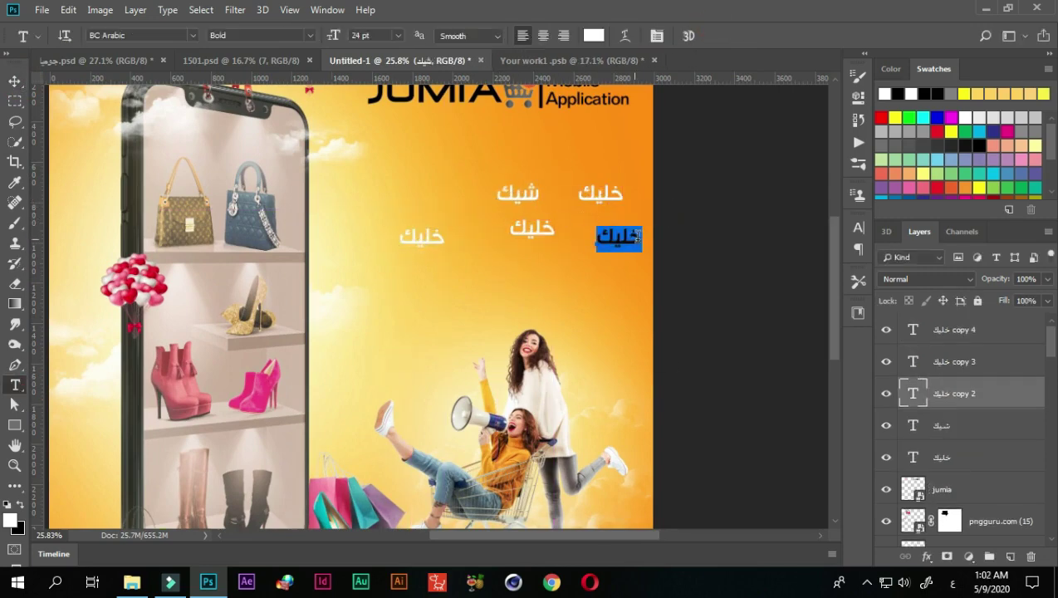
{"action": "type", "text": "والحقي"}
{"action": "left_click", "coordinate": [713, 35]}
{"action": "double_click", "coordinate": [531, 229]}
{"action": "type", "text": "عروض"}
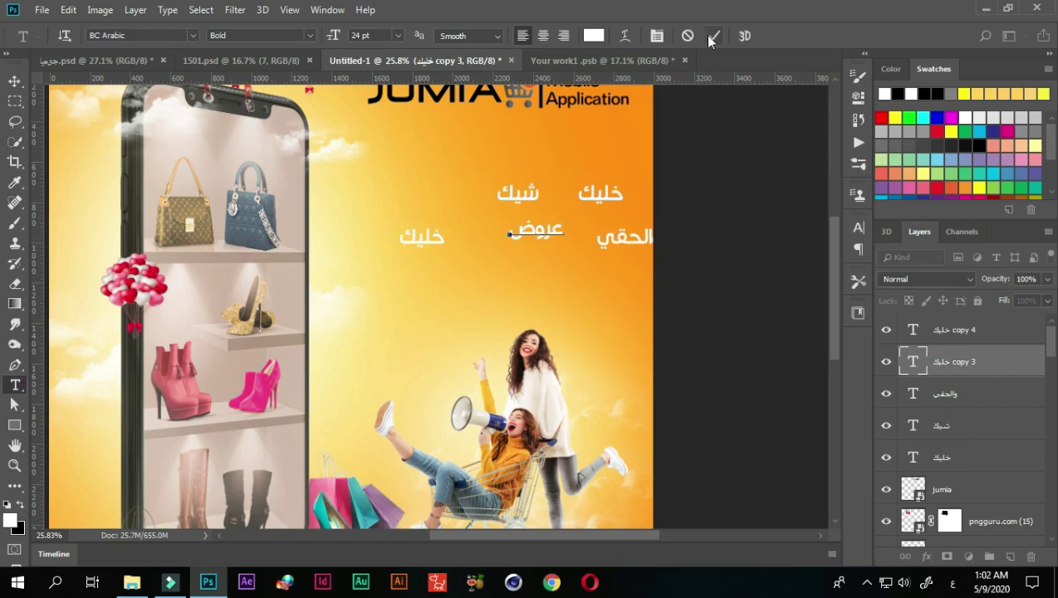
{"action": "left_click", "coordinate": [711, 36]}
{"action": "double_click", "coordinate": [415, 236]}
{"action": "type", "text": "الصيف"}
Lower the tracking of الصيف in the Character panel to tighten its letters.
{"action": "scroll", "coordinate": [420, 235], "scroll_direction": "up", "scroll_amount": 2}
{"action": "left_click", "coordinate": [710, 36]}
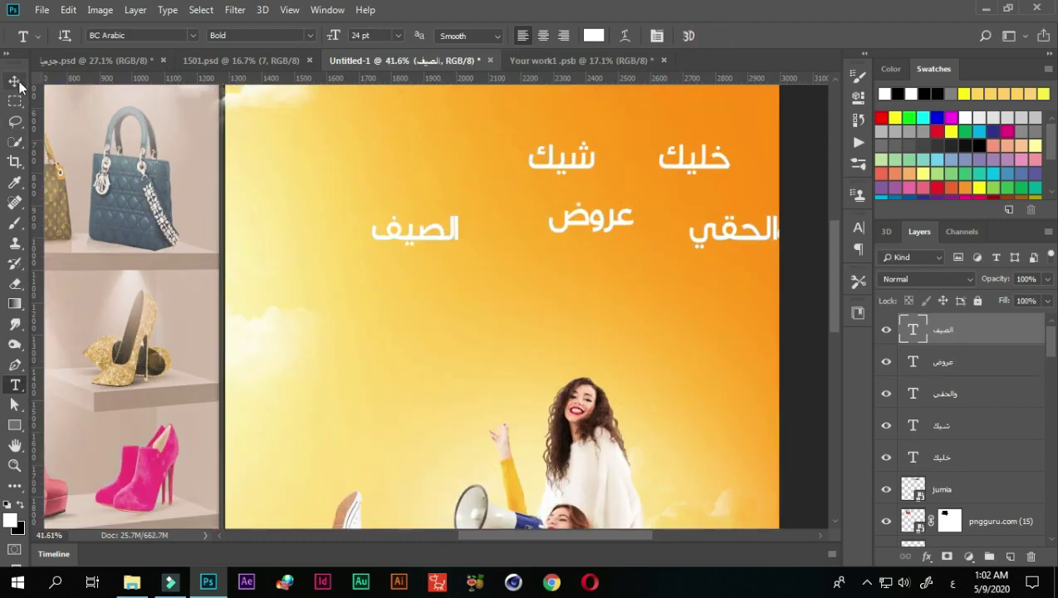
{"action": "left_click", "coordinate": [15, 80]}
{"action": "left_click", "coordinate": [858, 226]}
{"action": "left_click_drag", "start_coordinate": [797, 283], "coordinate": [776, 282]}
Move شيك up beside خليك, enlarge it and make it black.
{"action": "left_click", "coordinate": [590, 355]}
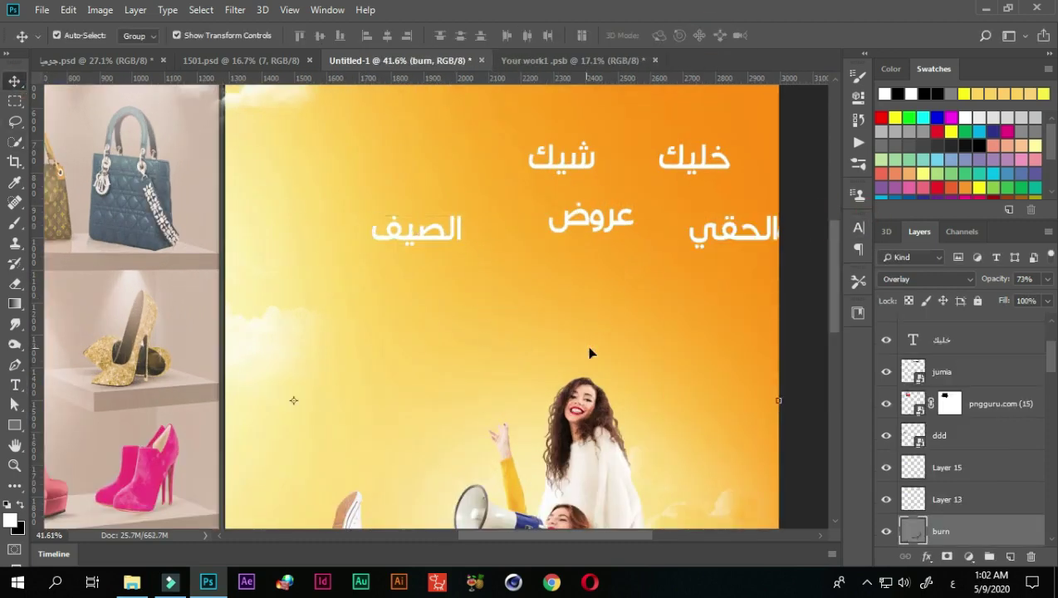
{"action": "mouse_move", "coordinate": [591, 355]}
{"action": "left_mouse_down"}
{"action": "mouse_move", "coordinate": [521, 238]}
{"action": "mouse_move", "coordinate": [608, 254]}
{"action": "mouse_move", "coordinate": [618, 213]}
{"action": "mouse_move", "coordinate": [603, 215]}
{"action": "left_mouse_up"}
{"action": "scroll", "coordinate": [608, 255], "scroll_direction": "up", "scroll_amount": 2}
{"action": "key", "text": "ctrl+t"}
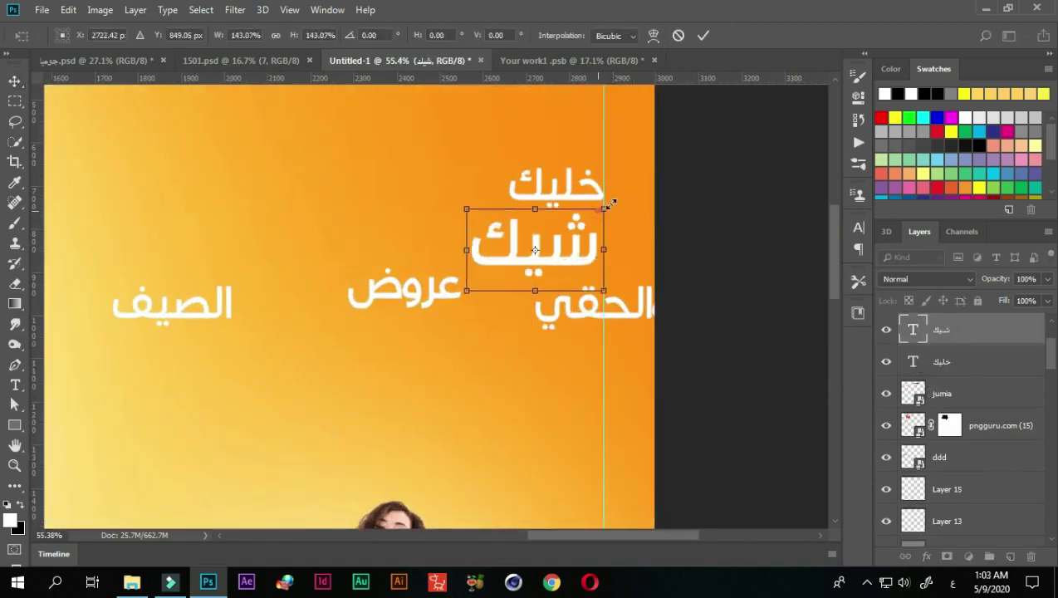
{"action": "key", "text": "Return"}
{"action": "left_click", "coordinate": [858, 227]}
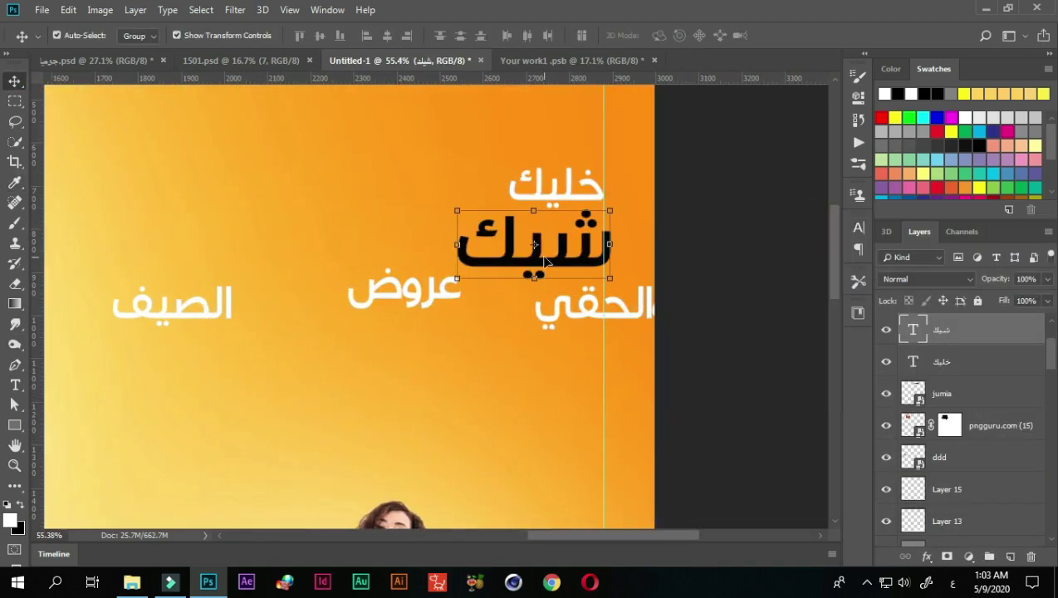
{"action": "left_click_drag", "start_coordinate": [531, 241], "coordinate": [524, 241]}
Place والحقي left of شيك, with عروض beneath والحقي.
{"action": "left_click", "coordinate": [579, 316]}
{"action": "left_click_drag", "start_coordinate": [580, 317], "coordinate": [368, 213]}
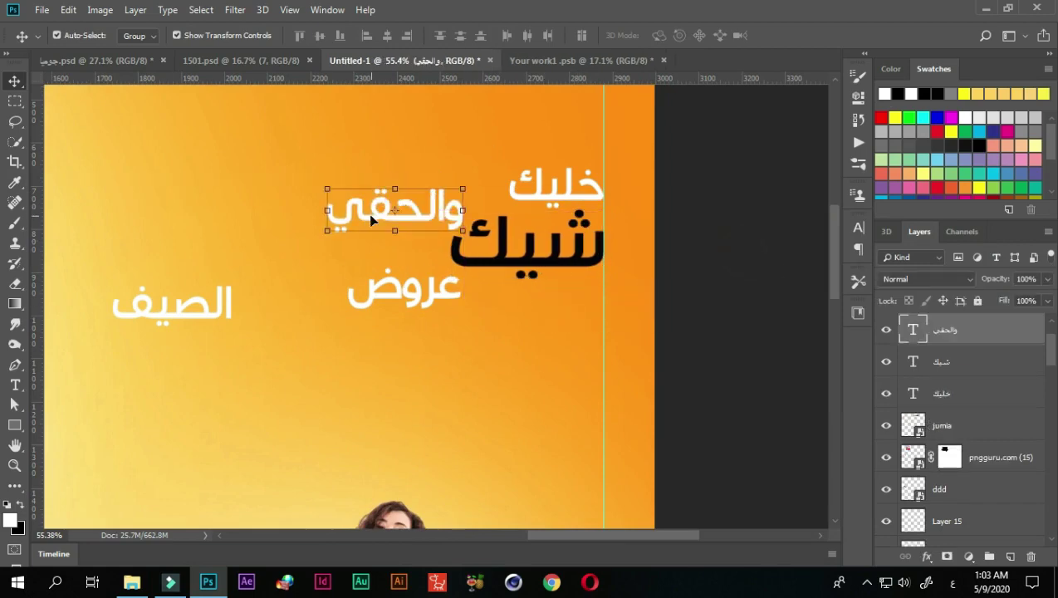
{"action": "left_click_drag", "start_coordinate": [353, 281], "coordinate": [331, 244]}
{"action": "scroll", "coordinate": [332, 244], "scroll_direction": "up", "scroll_amount": 2}
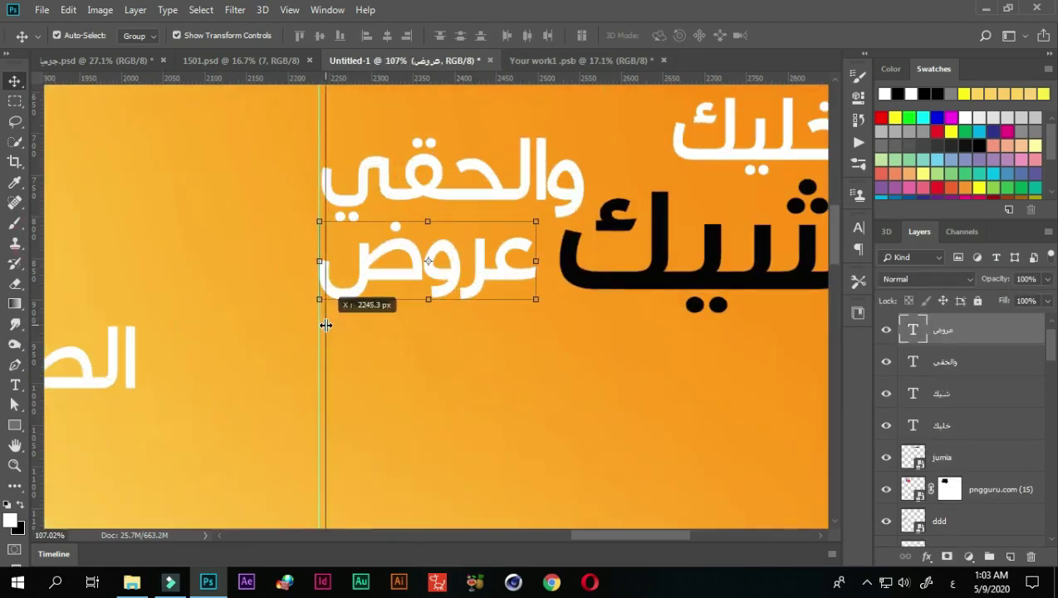
Colour the word عروض yellow.
{"action": "left_click", "coordinate": [390, 176]}
{"action": "scroll", "coordinate": [421, 249], "scroll_direction": "down", "scroll_amount": 2}
{"action": "left_click", "coordinate": [859, 226]}
{"action": "left_click", "coordinate": [810, 320]}
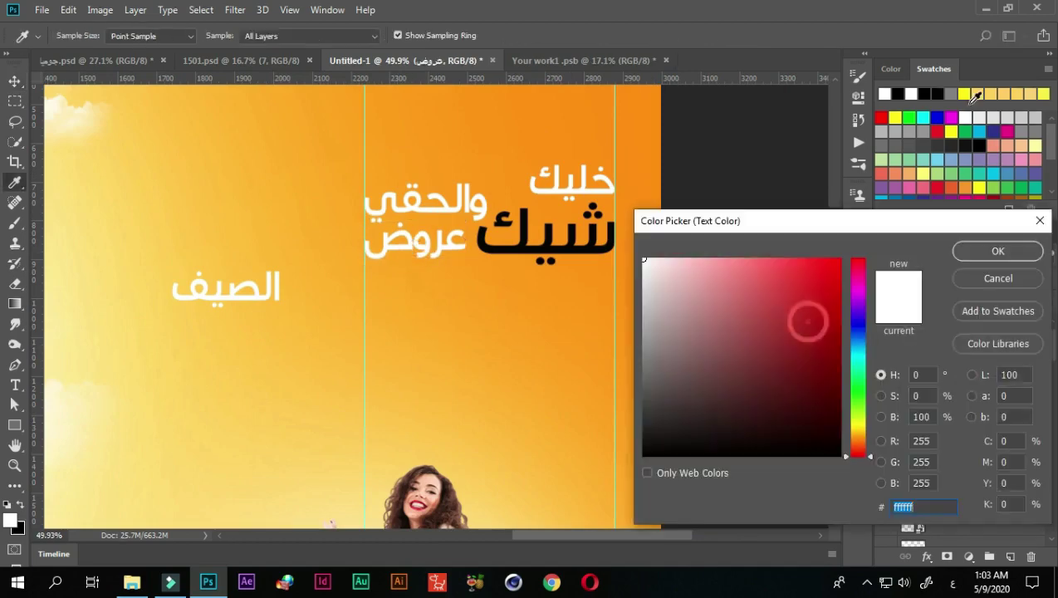
{"action": "left_click", "coordinate": [963, 93]}
{"action": "left_click", "coordinate": [996, 248]}
Move الصيف beneath عروض, add a guide, enlarge it about 144% and colour it black.
{"action": "left_click_drag", "start_coordinate": [236, 292], "coordinate": [423, 289]}
{"action": "left_click_drag", "start_coordinate": [34, 312], "coordinate": [466, 312]}
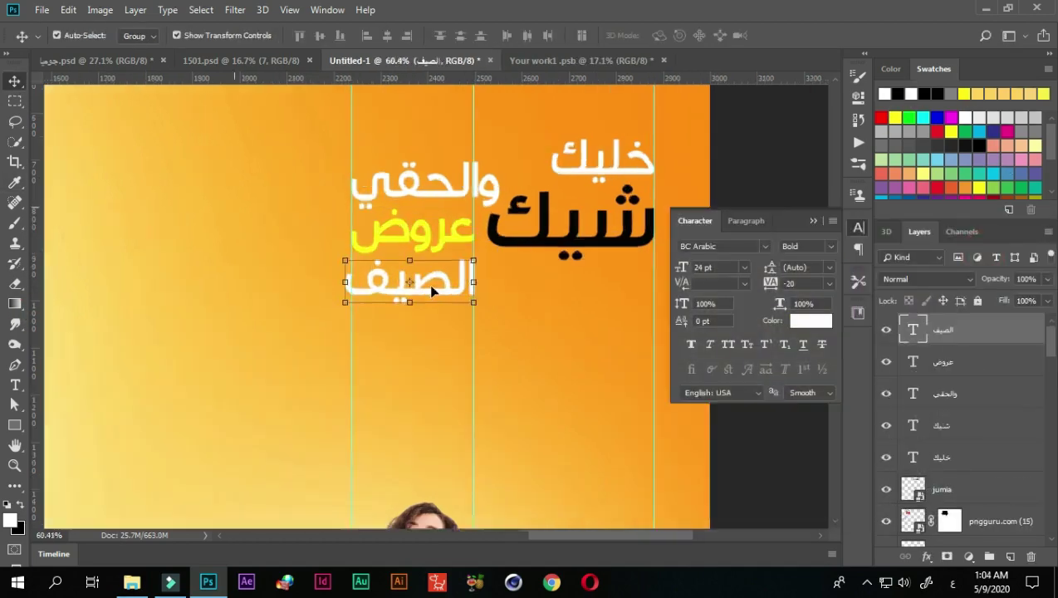
{"action": "scroll", "coordinate": [428, 283], "scroll_direction": "up", "scroll_amount": 3}
{"action": "key", "text": "ctrl+t"}
{"action": "left_click_drag", "start_coordinate": [496, 236], "coordinate": [540, 219]}
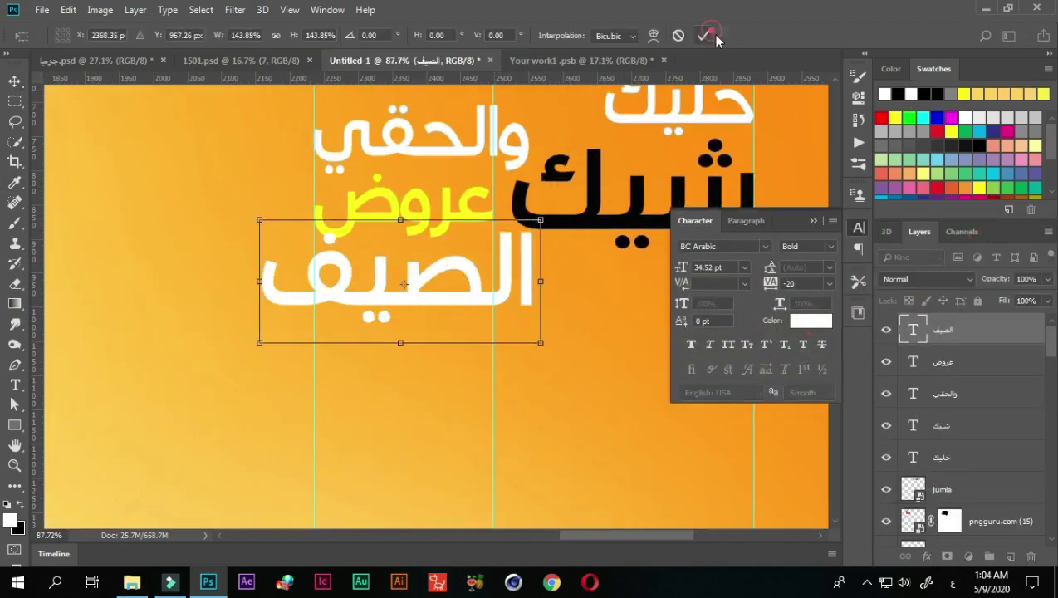
{"action": "left_click", "coordinate": [703, 35]}
{"action": "left_click", "coordinate": [810, 320]}
{"action": "left_click", "coordinate": [645, 445]}
{"action": "left_click", "coordinate": [996, 250]}
{"action": "scroll", "coordinate": [390, 201], "scroll_direction": "down", "scroll_amount": 2}
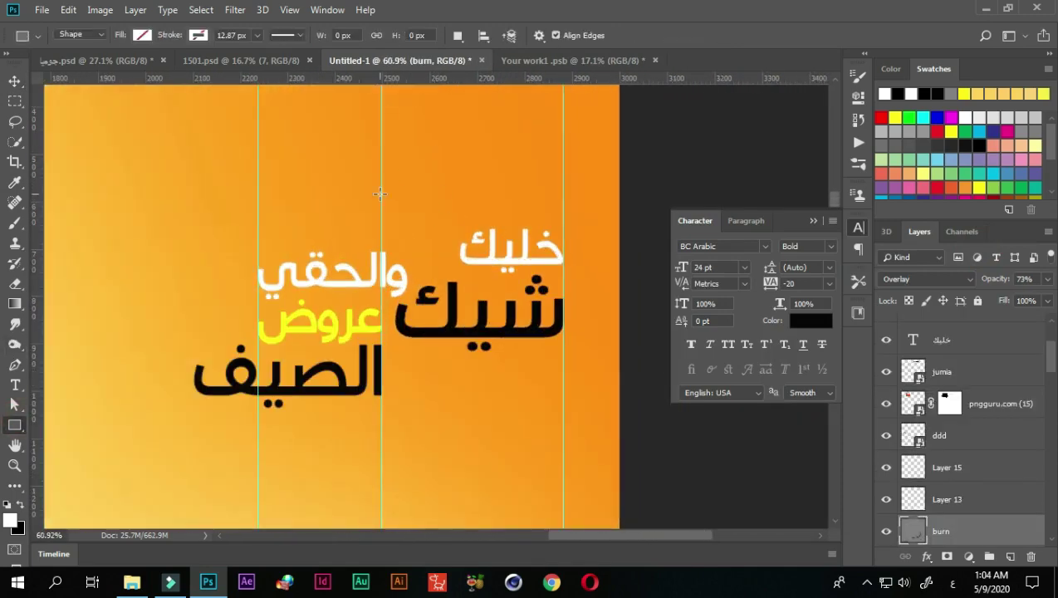
Draw a thin white bar above the headline and nudge it slightly down.
{"action": "scroll", "coordinate": [380, 193], "scroll_direction": "up", "scroll_amount": 2}
{"action": "left_click_drag", "start_coordinate": [369, 186], "coordinate": [612, 195]}
{"action": "left_click", "coordinate": [688, 167]}
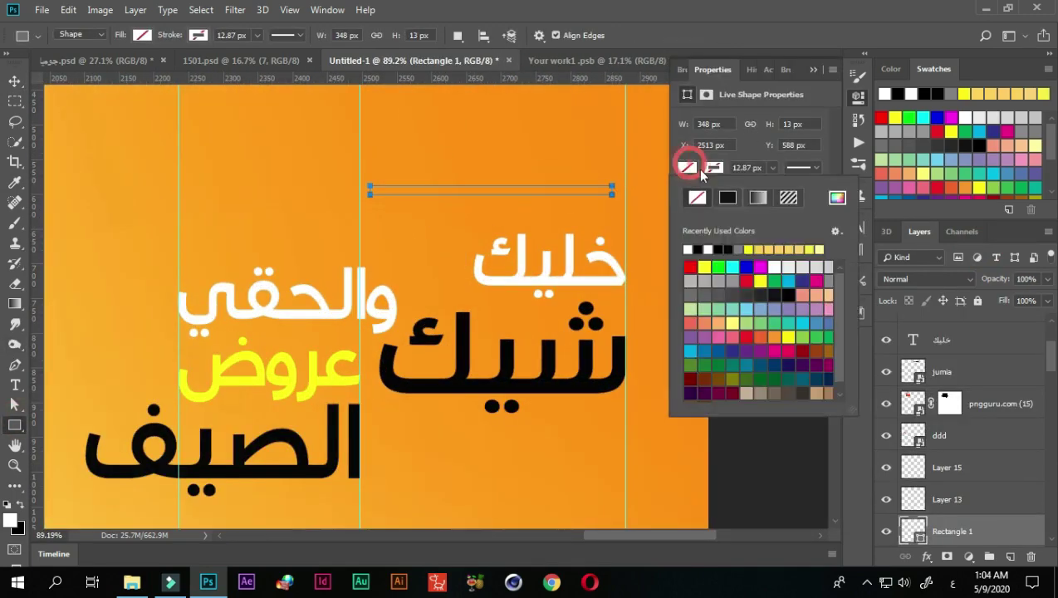
{"action": "left_click", "coordinate": [688, 249]}
{"action": "left_click", "coordinate": [813, 69]}
{"action": "key", "text": "v"}
{"action": "scroll", "coordinate": [484, 224], "scroll_direction": "up", "scroll_amount": 3}
{"action": "scroll", "coordinate": [503, 149], "scroll_direction": "up", "scroll_amount": 3}
{"action": "scroll", "coordinate": [503, 148], "scroll_direction": "down", "scroll_amount": 5}
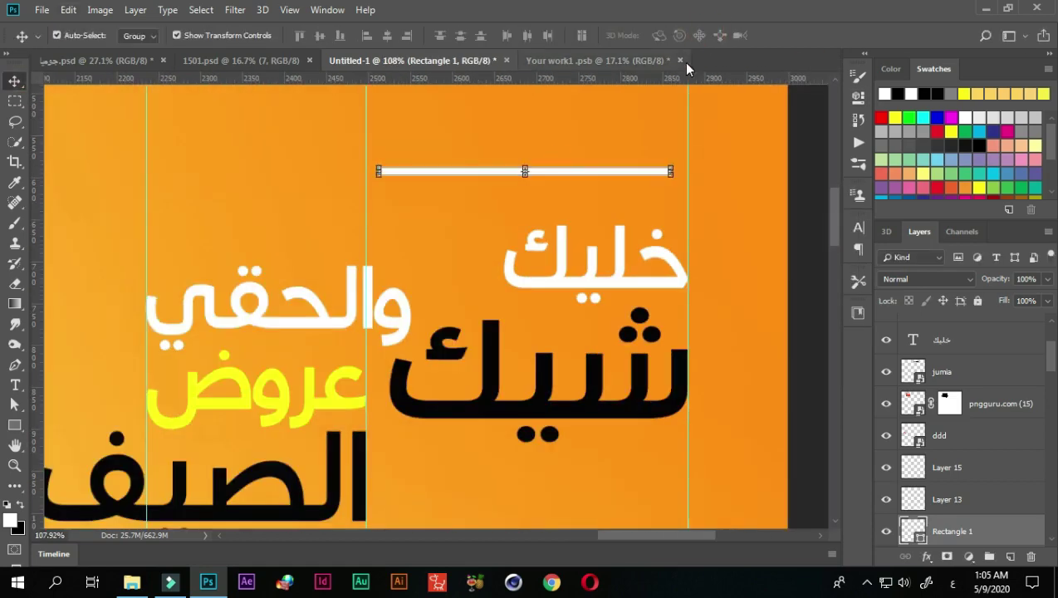
{"action": "key", "text": "shift+Down"}
{"action": "key", "text": "shift+Down"}
{"action": "key", "text": "shift+Down"}
{"action": "scroll", "coordinate": [598, 147], "scroll_direction": "down", "scroll_amount": 3}
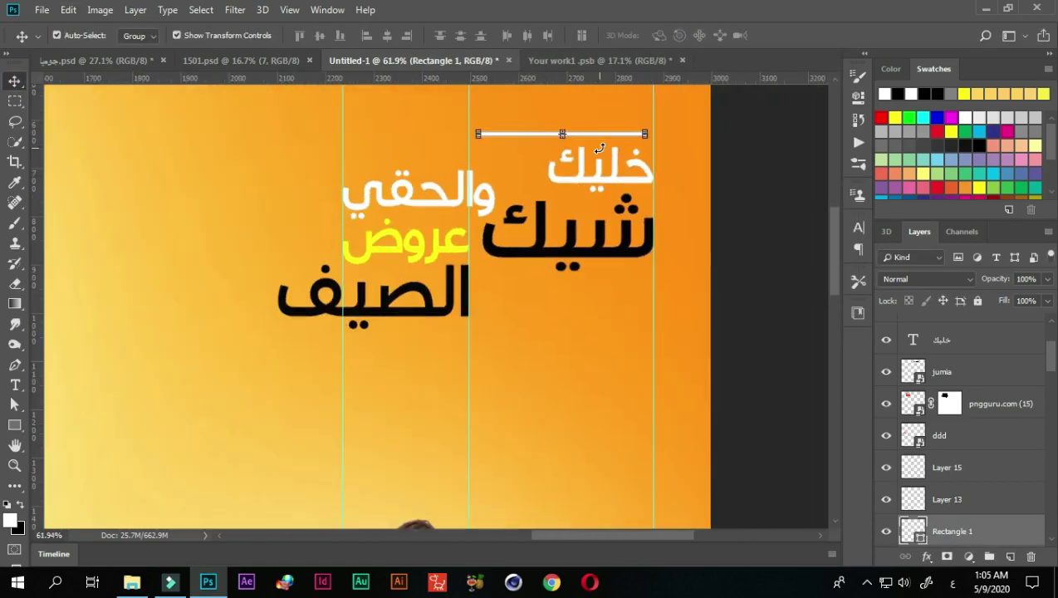
Duplicate the bar below شيك, above والحقي and below الصيف.
{"action": "left_click_drag", "start_coordinate": [581, 134], "coordinate": [581, 276], "text": "alt"}
{"action": "left_click", "coordinate": [579, 135]}
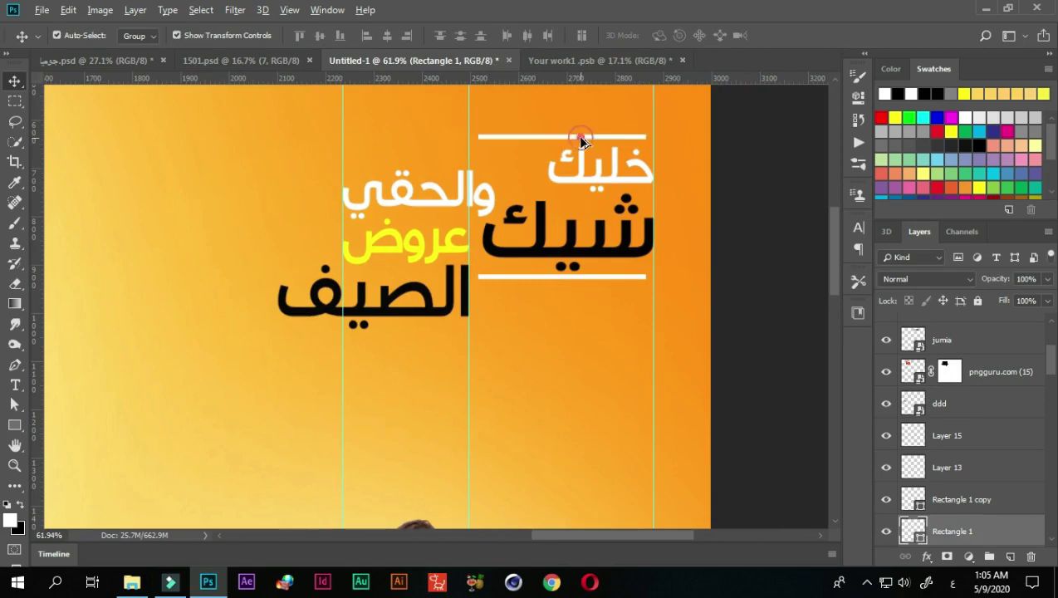
{"action": "mouse_move", "coordinate": [579, 135]}
{"action": "left_mouse_down", "text": "alt"}
{"action": "mouse_move", "coordinate": [391, 154]}
{"action": "mouse_move", "coordinate": [398, 337]}
{"action": "left_mouse_up", "text": "alt"}
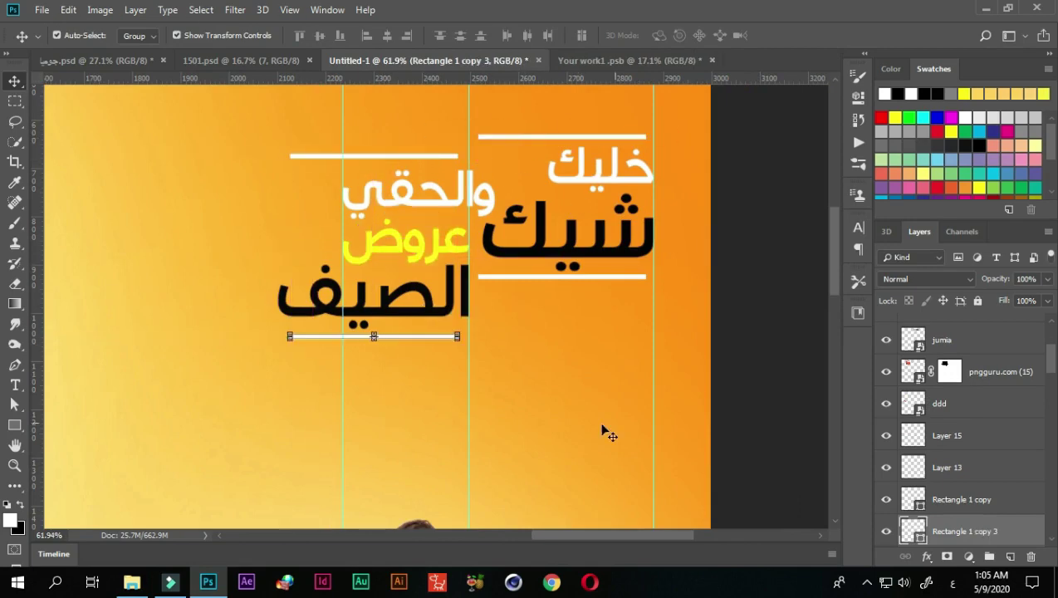
Recolour the two upper bars black.
{"action": "left_click", "coordinate": [552, 135]}
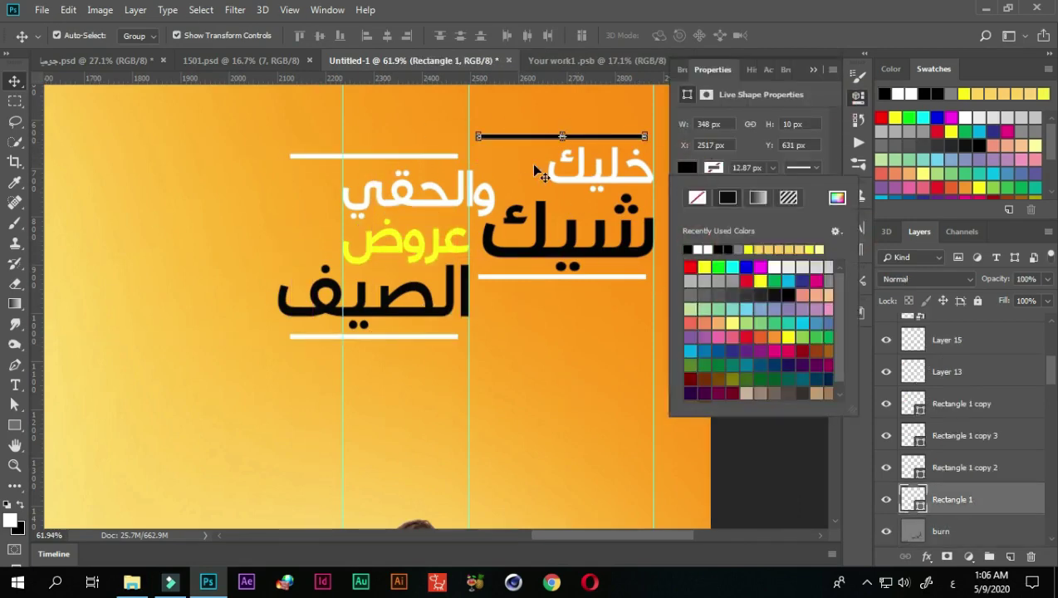
{"action": "left_click", "coordinate": [373, 155]}
{"action": "left_click", "coordinate": [686, 167]}
{"action": "left_click", "coordinate": [686, 249]}
{"action": "left_click", "coordinate": [743, 272]}
{"action": "scroll", "coordinate": [756, 318], "scroll_direction": "down", "scroll_amount": 3}
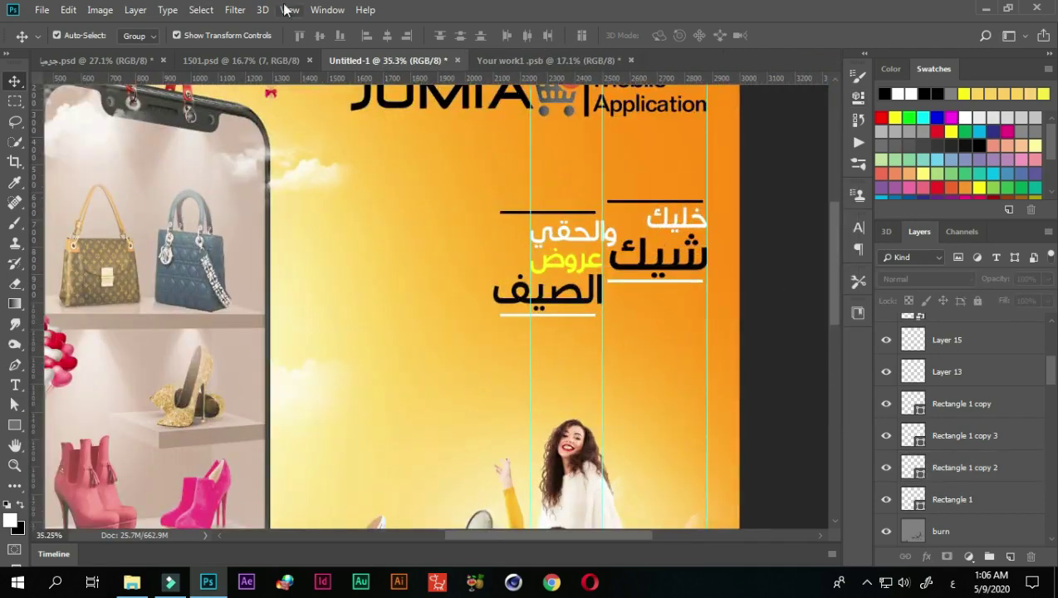
Select the top bar together with the headline layers.
{"action": "left_click", "coordinate": [286, 10]}
{"action": "scroll", "coordinate": [534, 318], "scroll_direction": "down", "scroll_amount": 2}
{"action": "scroll", "coordinate": [629, 246], "scroll_direction": "up", "scroll_amount": 2}
{"action": "left_click", "coordinate": [606, 162]}
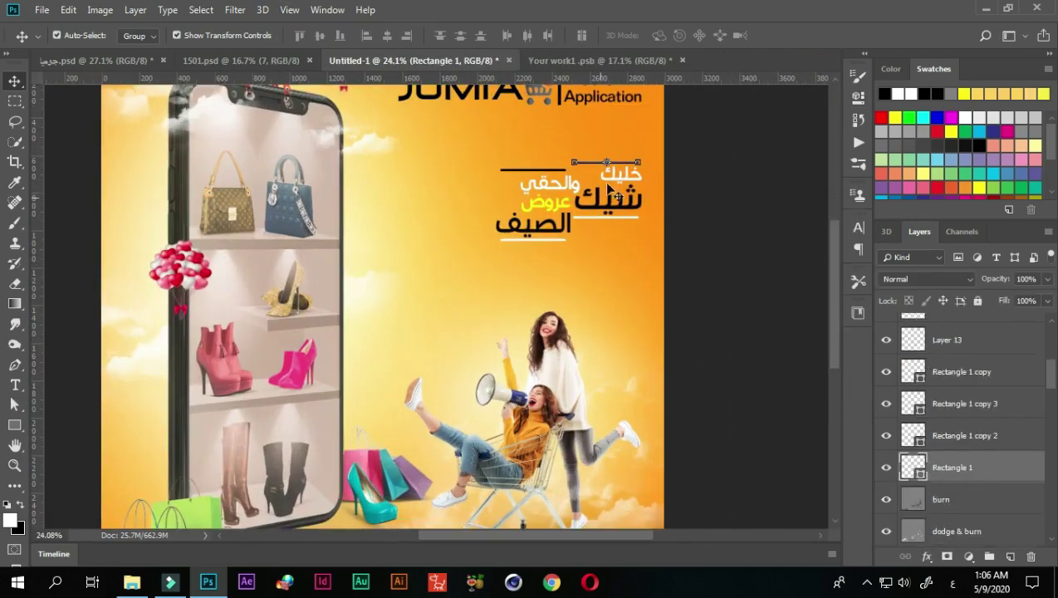
{"action": "scroll", "coordinate": [946, 415], "scroll_direction": "up", "scroll_amount": 3}
{"action": "left_click", "coordinate": [945, 331]}
{"action": "scroll", "coordinate": [942, 446], "scroll_direction": "down", "scroll_amount": 3}
Group the headline words and bars, enlarge the group about 136% and align it to the guide.
{"action": "left_click", "coordinate": [946, 394], "text": "ctrl"}
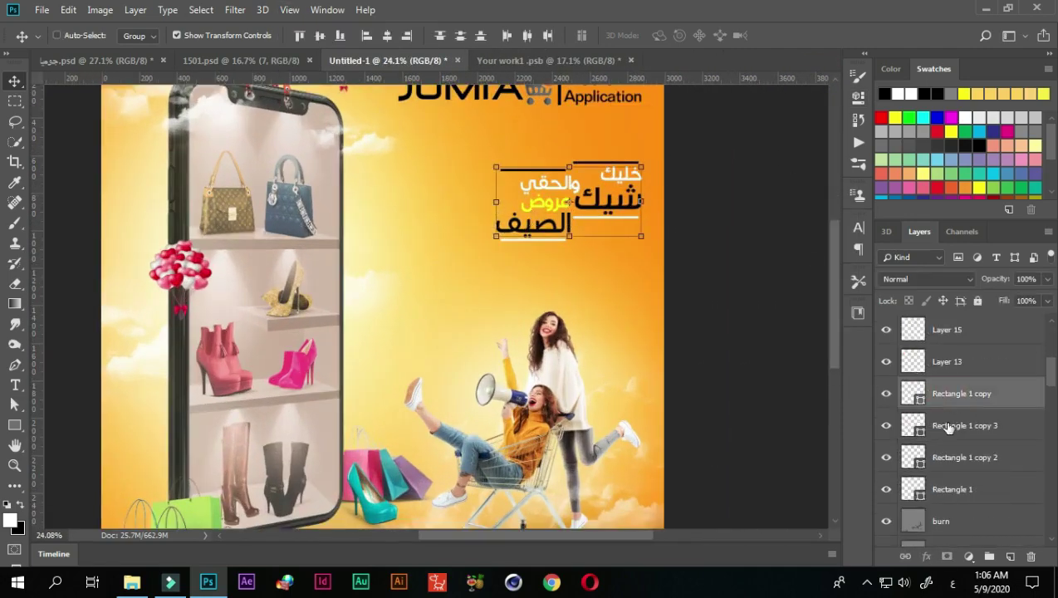
{"action": "key", "text": "ctrl+g"}
{"action": "key", "text": "ctrl+t"}
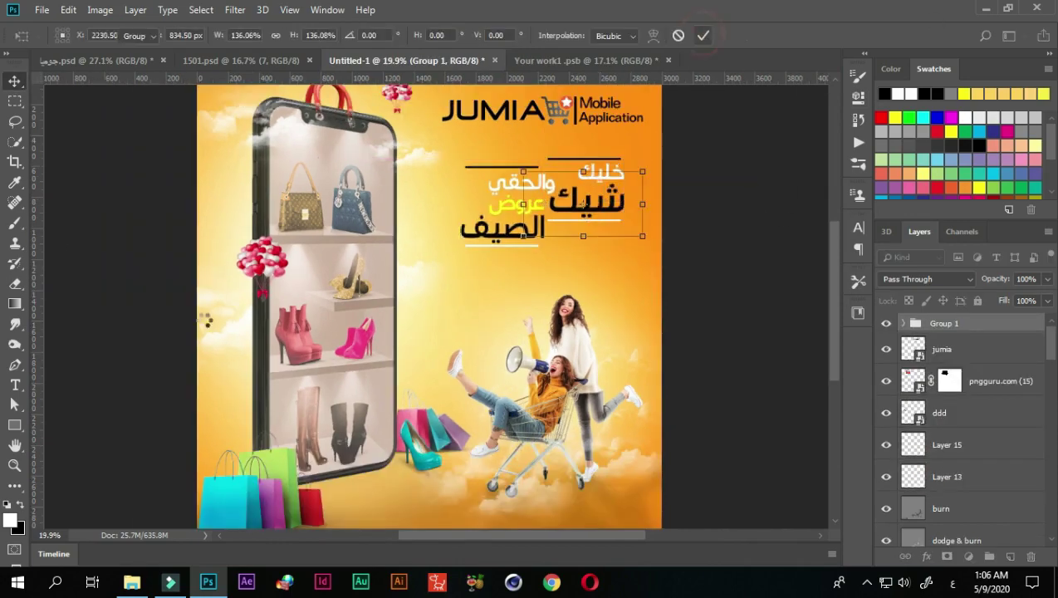
{"action": "key", "text": "Return"}
{"action": "left_click_drag", "start_coordinate": [37, 300], "coordinate": [660, 298]}
{"action": "scroll", "coordinate": [633, 277], "scroll_direction": "up", "scroll_amount": 1}
{"action": "left_click_drag", "start_coordinate": [581, 208], "coordinate": [597, 201]}
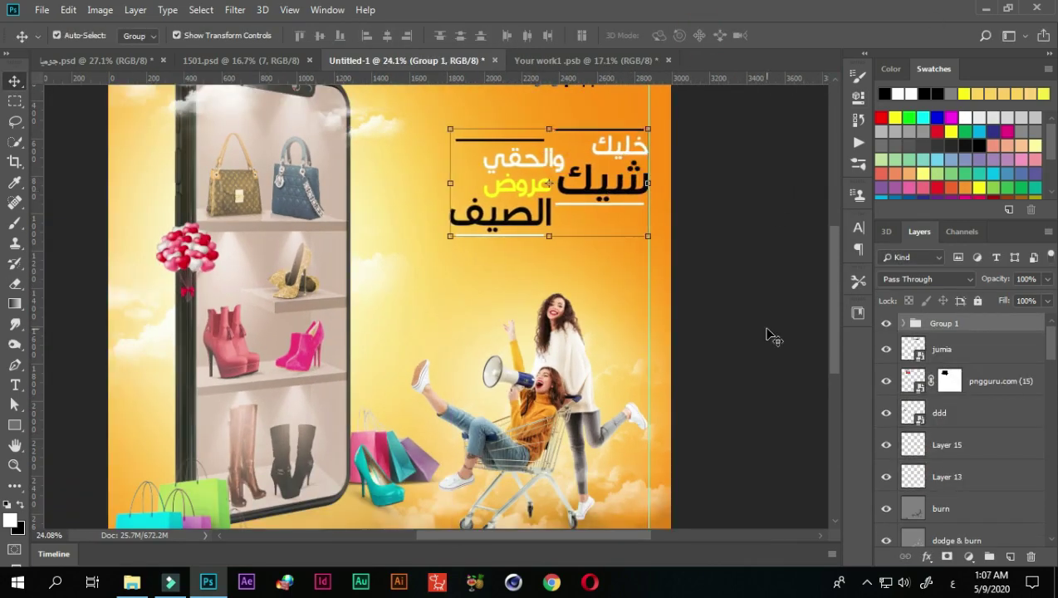
{"action": "left_click", "coordinate": [689, 274]}
{"action": "scroll", "coordinate": [689, 274], "scroll_direction": "down", "scroll_amount": 3}
Hide the guides and nudge the headline group down beneath the JUMIA logo.
{"action": "key", "text": "ctrl+semicolon"}
{"action": "scroll", "coordinate": [630, 345], "scroll_direction": "up", "scroll_amount": 2}
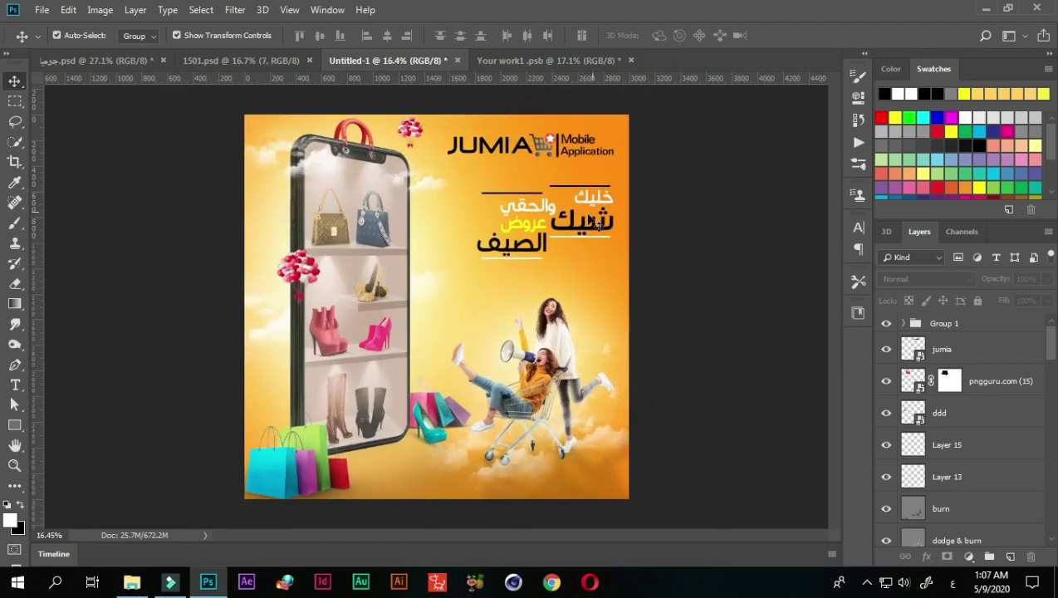
{"action": "left_click", "coordinate": [552, 238]}
{"action": "key", "text": "shift+Down"}
{"action": "key", "text": "shift+Down"}
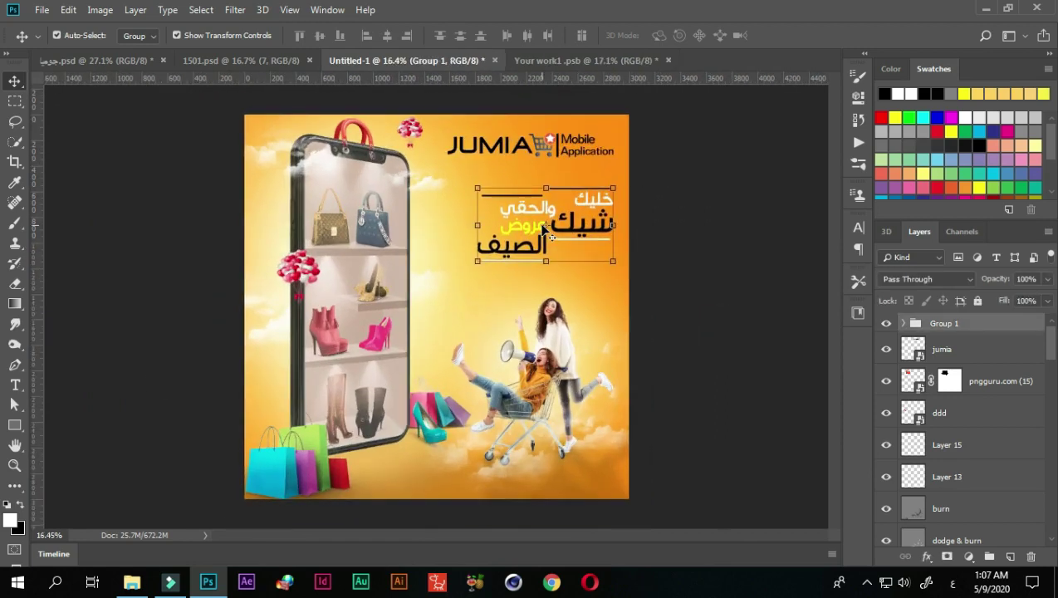
{"action": "key", "text": "shift+Down"}
{"action": "key", "text": "shift+Down"}
{"action": "key", "text": "shift+Down"}
{"action": "key", "text": "shift+Down"}
{"action": "key", "text": "shift+Down"}
{"action": "key", "text": "shift+Down"}
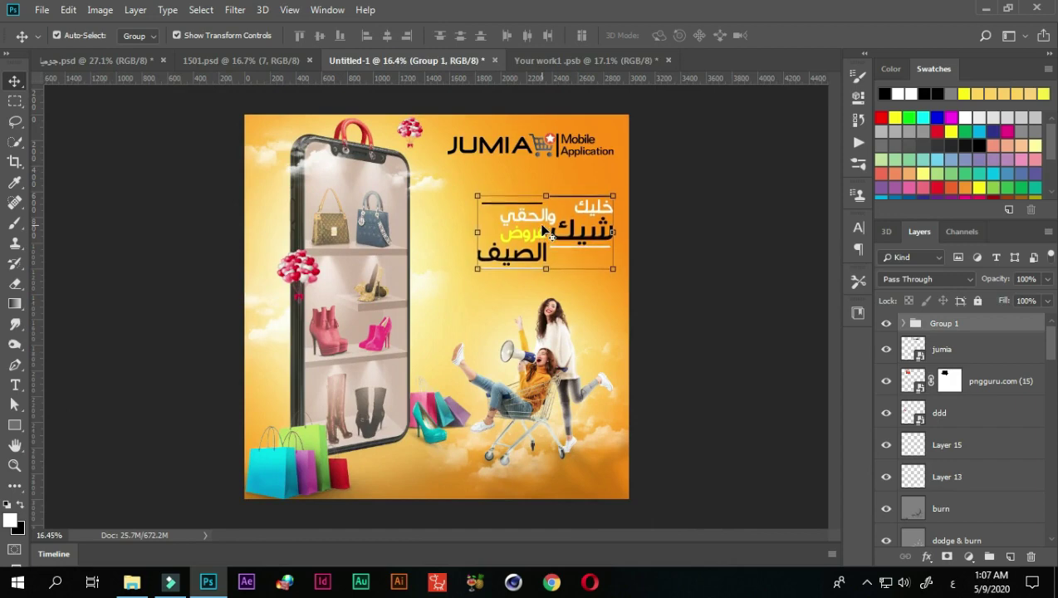
{"action": "left_click", "coordinate": [705, 262]}
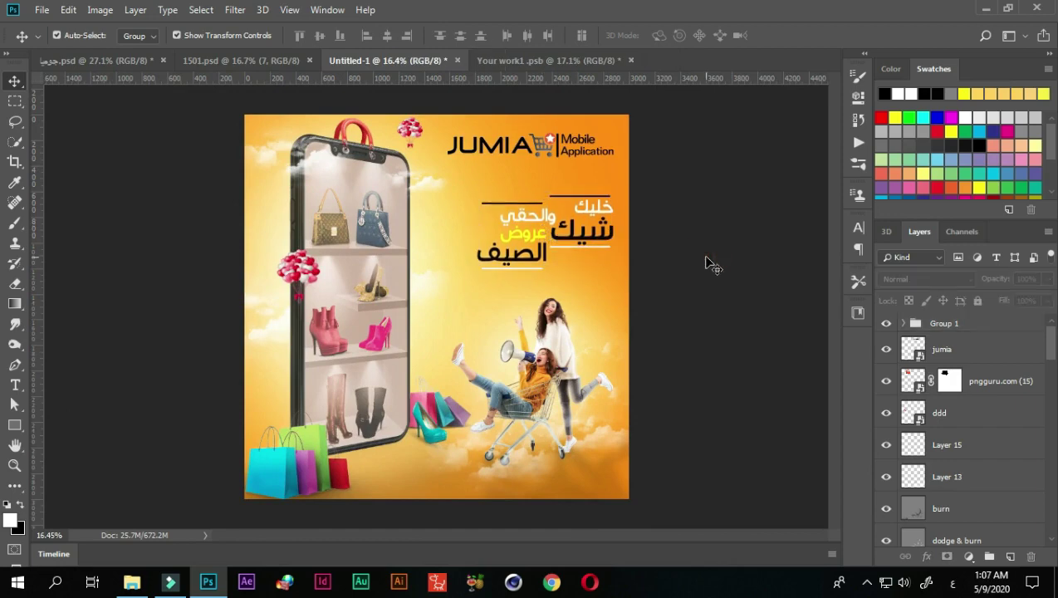